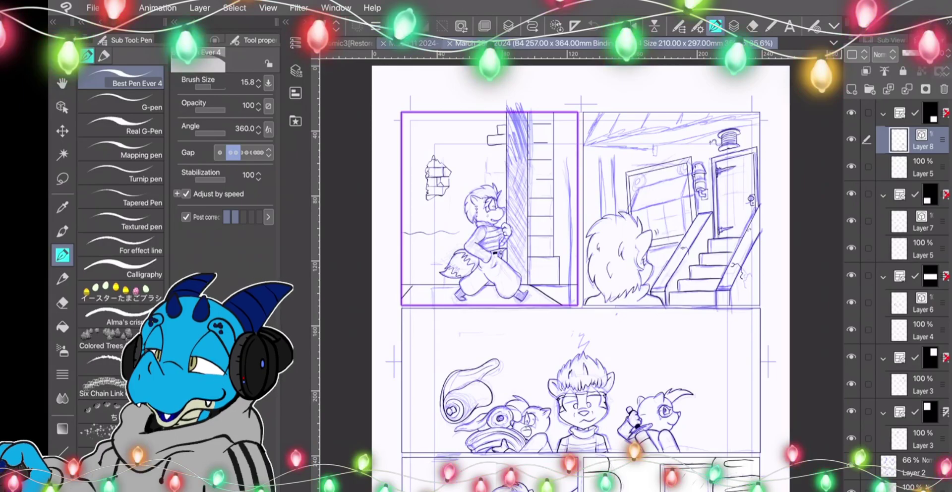
Switch to the comic page whose name ends in 2024-A and make Layer 7 of the middle panel active.
{"action": "left_click", "coordinate": [415, 43]}
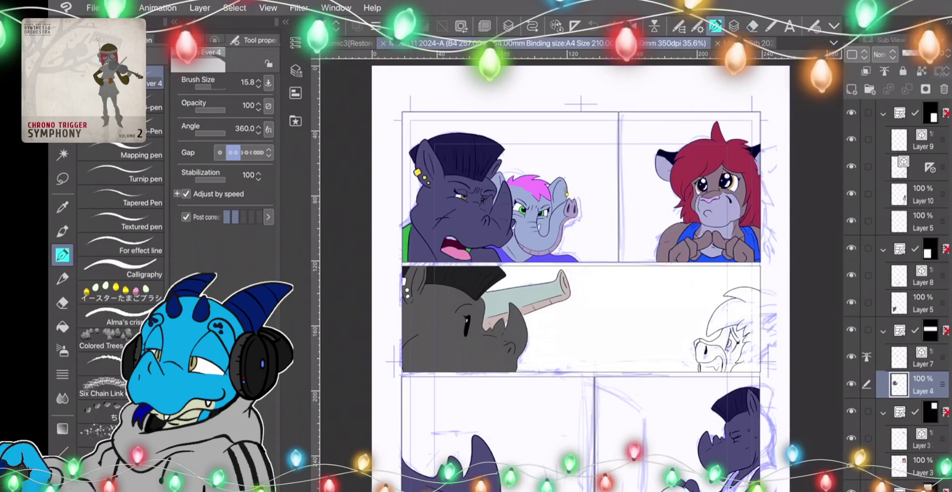
{"action": "scroll", "coordinate": [580, 276], "scroll_direction": "up", "scroll_amount": 2}
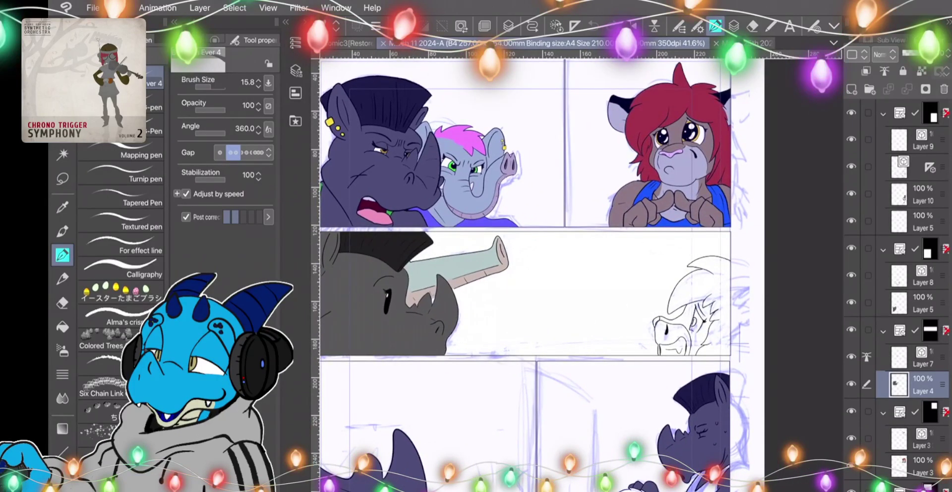
{"action": "key", "text": "i"}
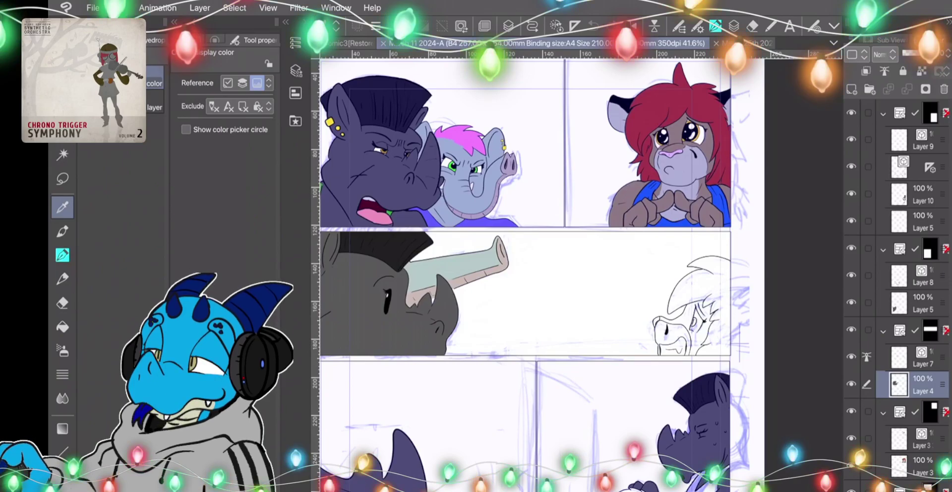
{"action": "left_click", "coordinate": [918, 357]}
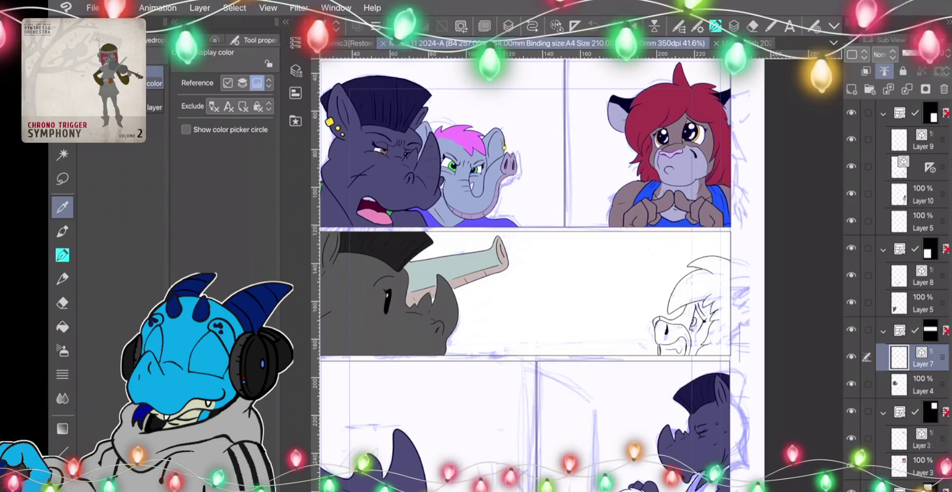
{"action": "scroll", "coordinate": [540, 275], "scroll_direction": "down", "scroll_amount": 1}
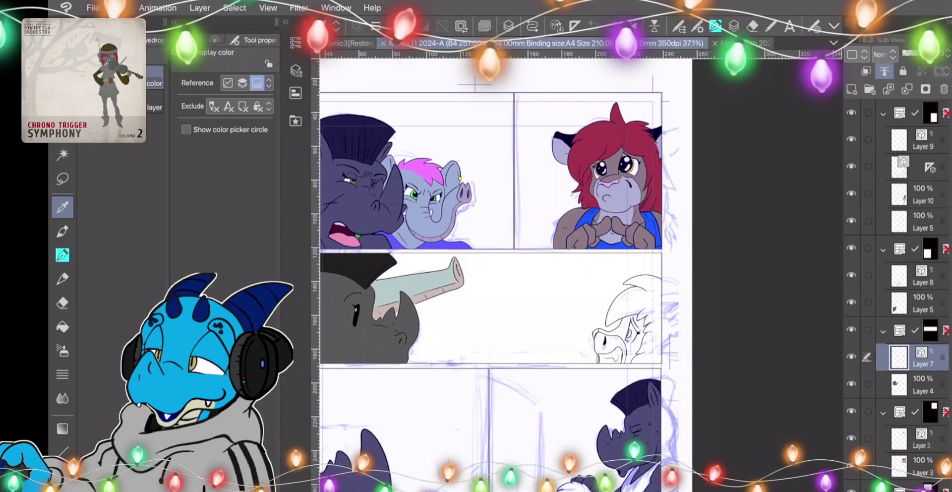
{"action": "left_click", "coordinate": [299, 8]}
{"action": "left_click", "coordinate": [234, 8]}
{"action": "left_click", "coordinate": [235, 8]}
{"action": "left_click", "coordinate": [268, 8]}
{"action": "key", "text": "Escape"}
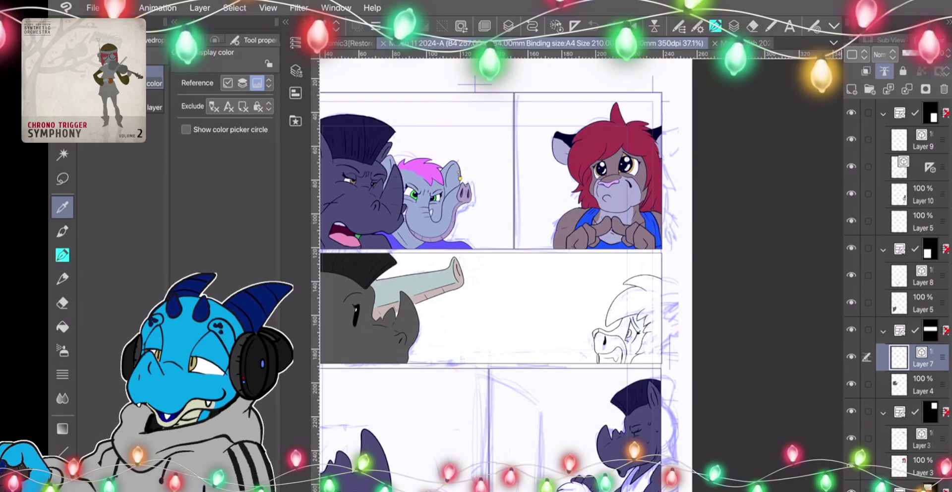
Widen the layer list and make Layer 4, below Layer 7 in the middle panel's folder, the active layer.
{"action": "left_click_drag", "start_coordinate": [843, 113], "coordinate": [813, 113]}
{"action": "left_click", "coordinate": [844, 72]}
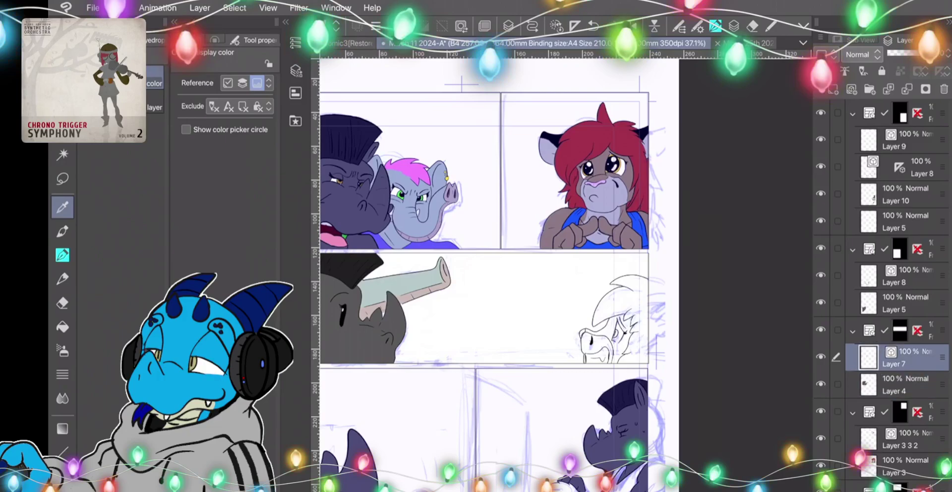
{"action": "left_click", "coordinate": [906, 385]}
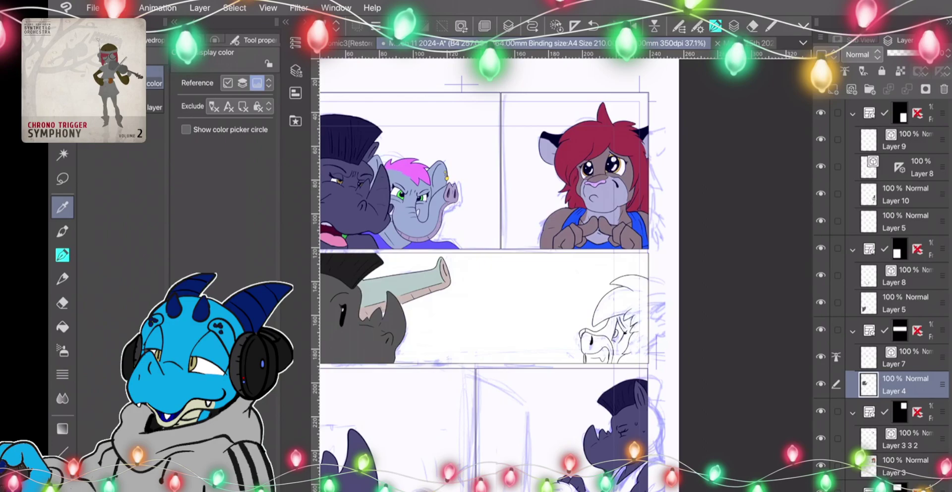
Fill the brow, snout bridge and cheek of the uncolored character in the middle panel with brown.
{"action": "key", "text": "g"}
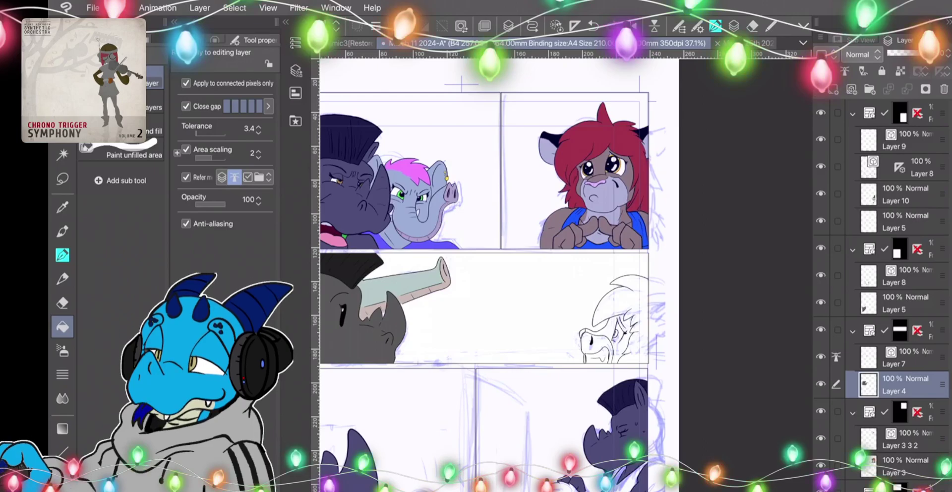
{"action": "scroll", "coordinate": [581, 322], "scroll_direction": "up", "scroll_amount": 1}
{"action": "scroll", "coordinate": [654, 320], "scroll_direction": "up", "scroll_amount": 5}
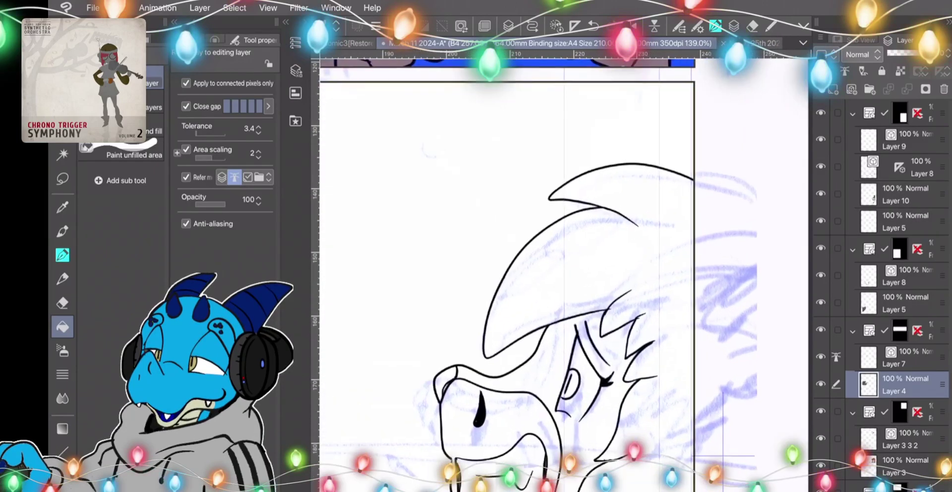
{"action": "left_click", "coordinate": [614, 351]}
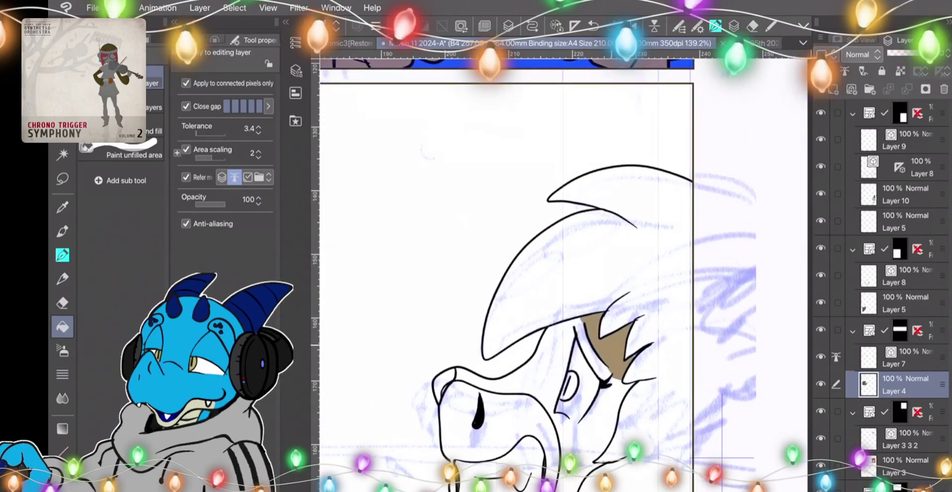
{"action": "left_click", "coordinate": [585, 339]}
{"action": "left_click", "coordinate": [547, 366]}
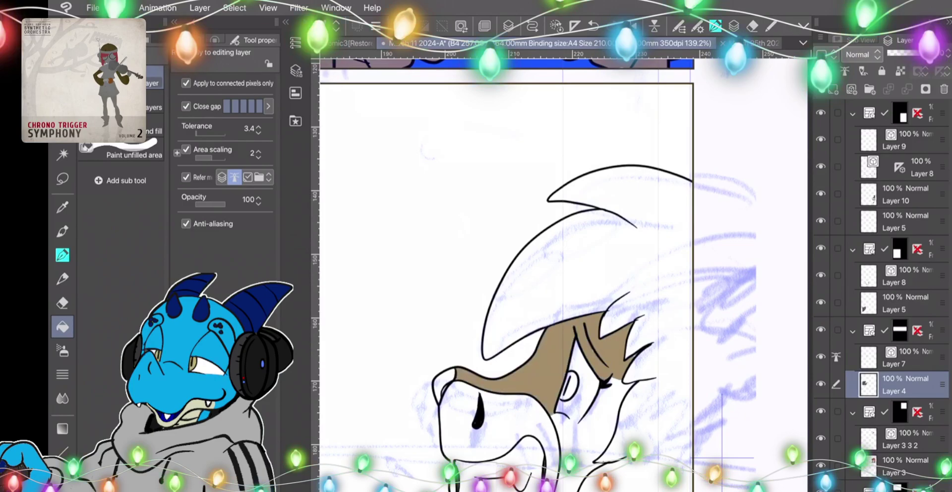
{"action": "left_click", "coordinate": [602, 404]}
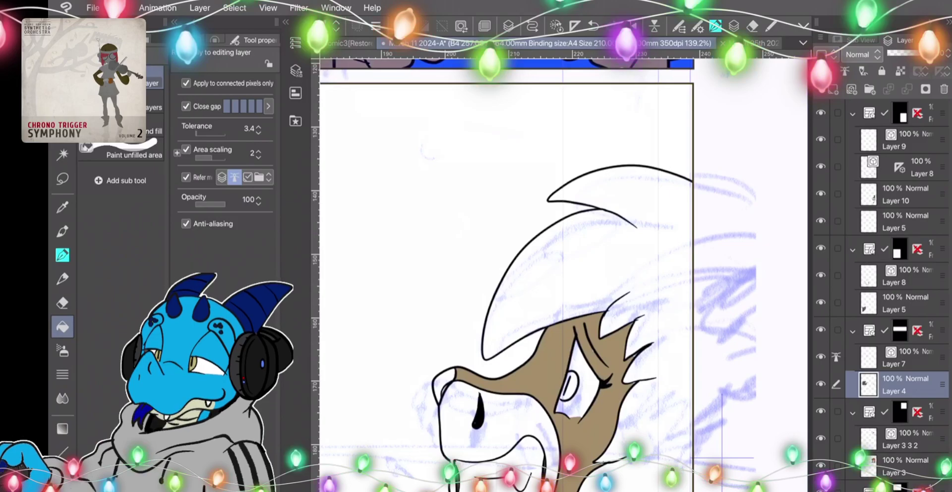
Sample the muzzle color from the red-haired character above and fill the middle-panel character's muzzle light grey.
{"action": "scroll", "coordinate": [490, 296], "scroll_direction": "down", "scroll_amount": 1}
{"action": "scroll", "coordinate": [456, 287], "scroll_direction": "down", "scroll_amount": 1}
{"action": "scroll", "coordinate": [456, 287], "scroll_direction": "up", "scroll_amount": 1}
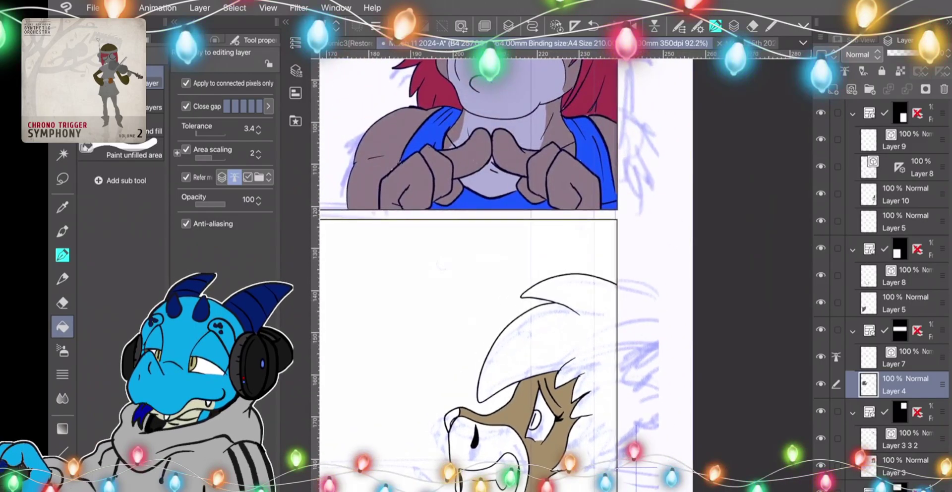
{"action": "scroll", "coordinate": [456, 287], "scroll_direction": "up", "scroll_amount": 1}
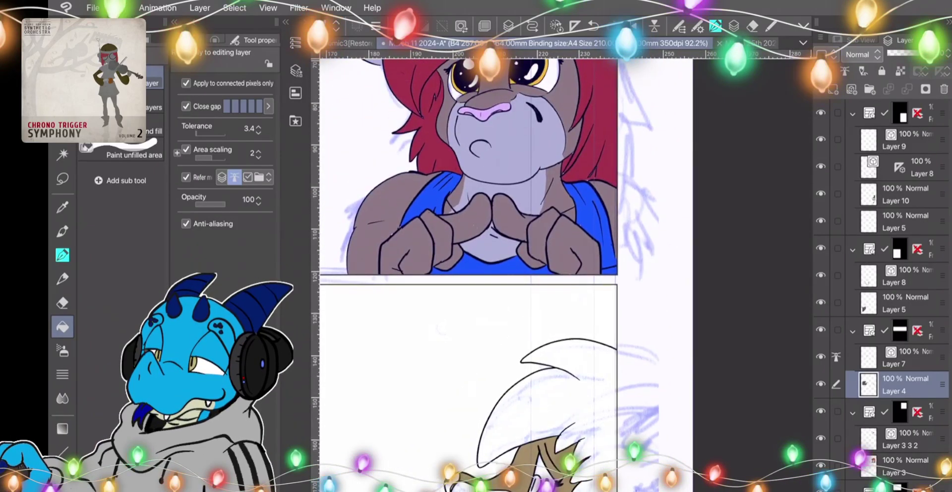
{"action": "key", "text": "m"}
{"action": "key", "text": "i"}
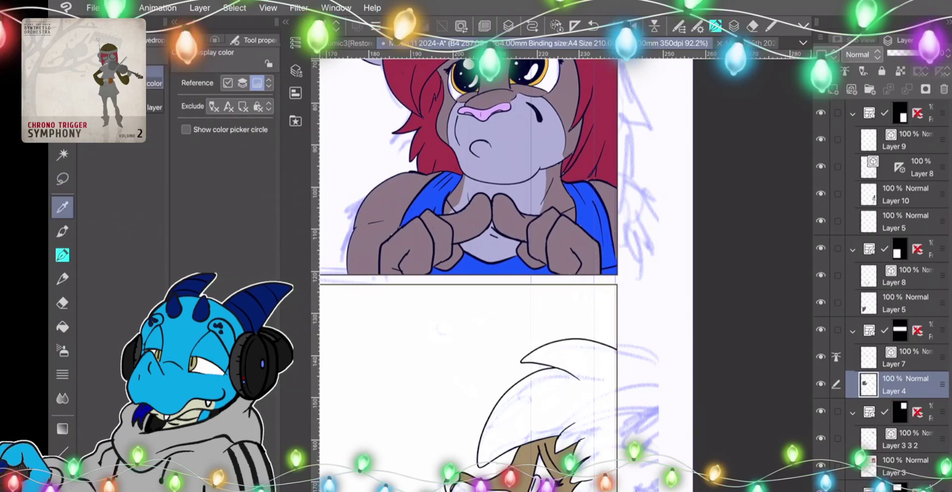
{"action": "key", "text": "e"}
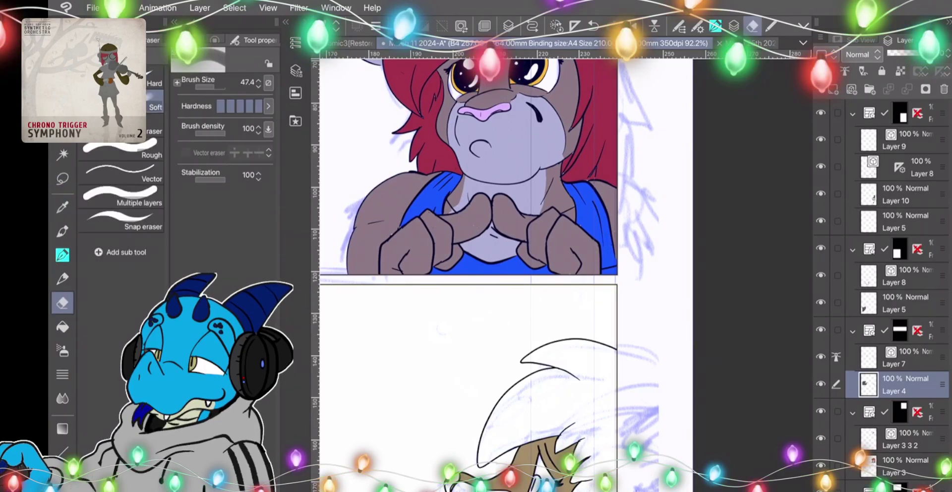
{"action": "key", "text": "g"}
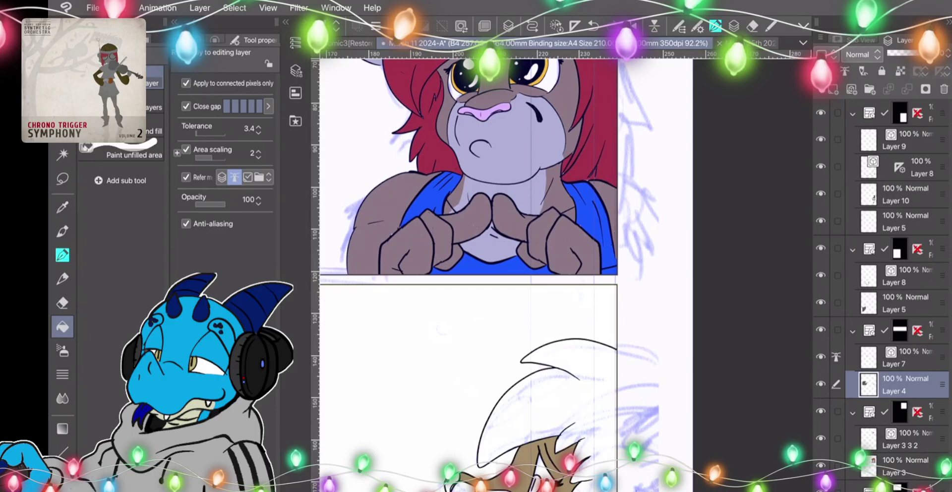
{"action": "scroll", "coordinate": [505, 347], "scroll_direction": "up", "scroll_amount": 3}
{"action": "left_click", "coordinate": [487, 450]}
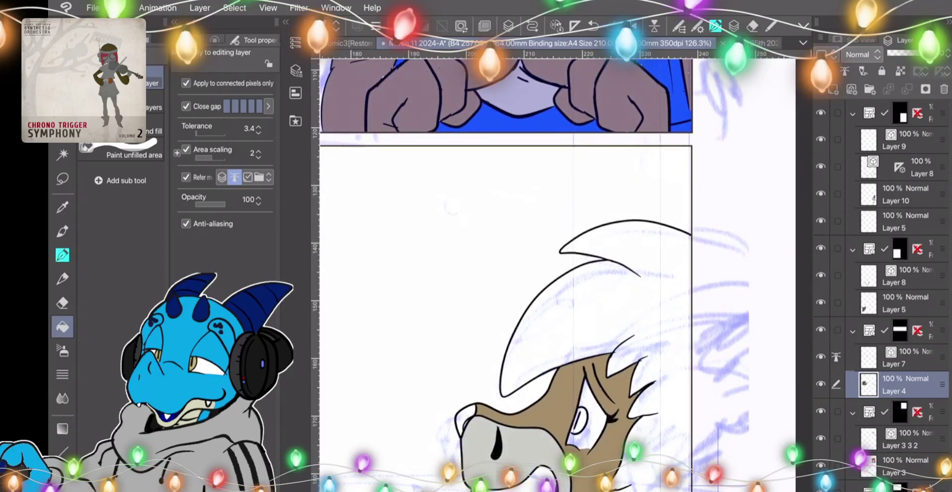
Sample the pink from the upper character's nose and color the middle-panel character's nose with it.
{"action": "scroll", "coordinate": [505, 273], "scroll_direction": "up", "scroll_amount": 3}
{"action": "key", "text": "i"}
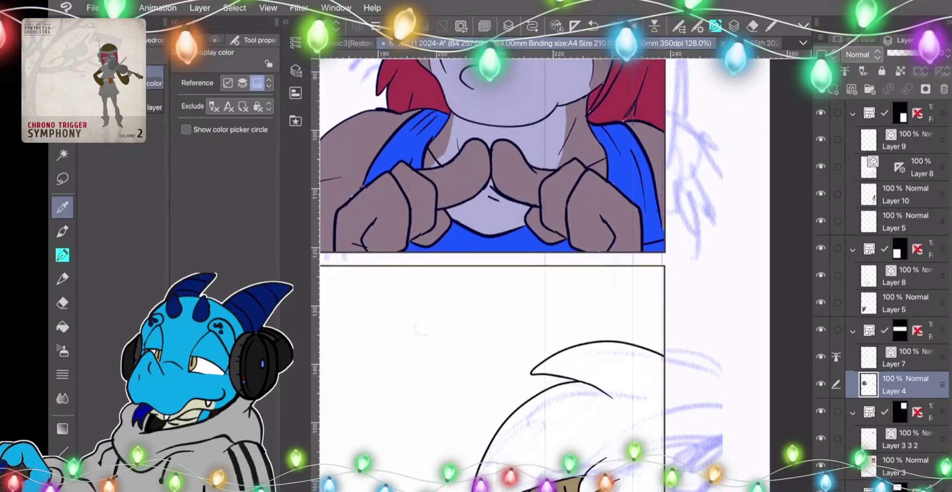
{"action": "scroll", "coordinate": [546, 273], "scroll_direction": "up", "scroll_amount": 2}
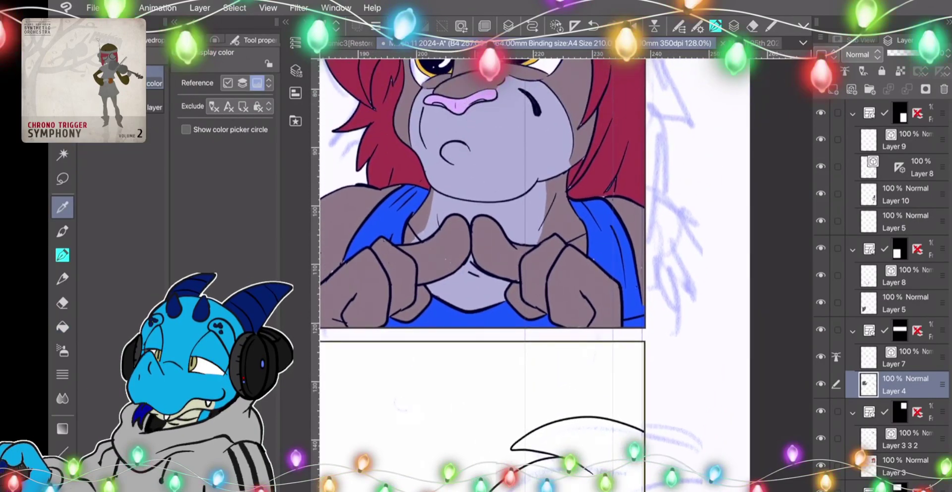
{"action": "key", "text": "p"}
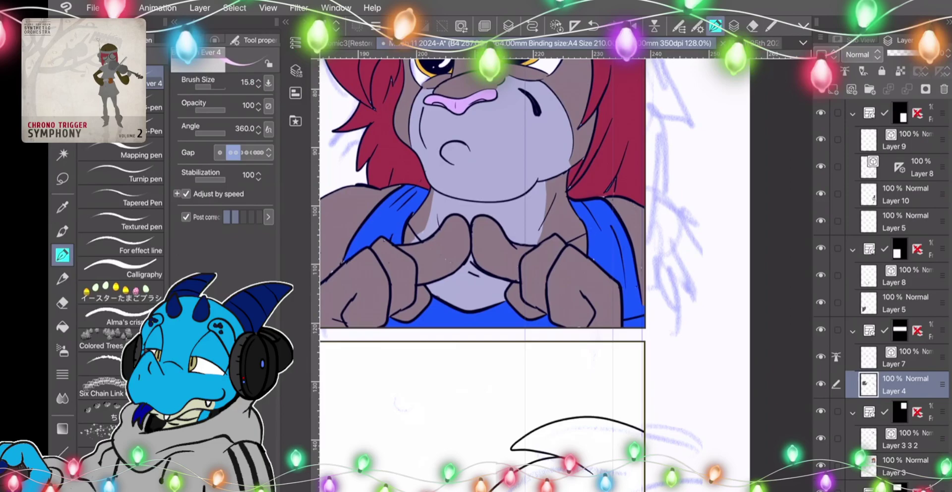
{"action": "scroll", "coordinate": [546, 273], "scroll_direction": "down", "scroll_amount": 3}
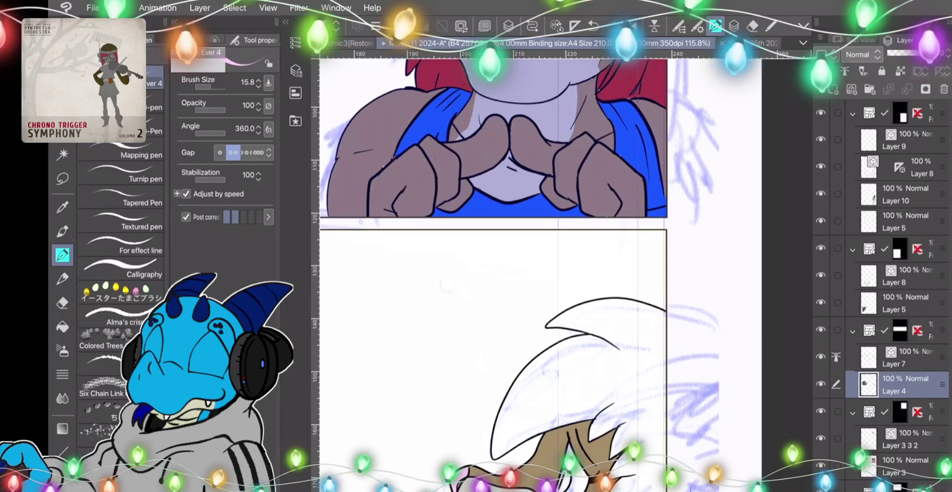
{"action": "scroll", "coordinate": [491, 272], "scroll_direction": "up", "scroll_amount": 3}
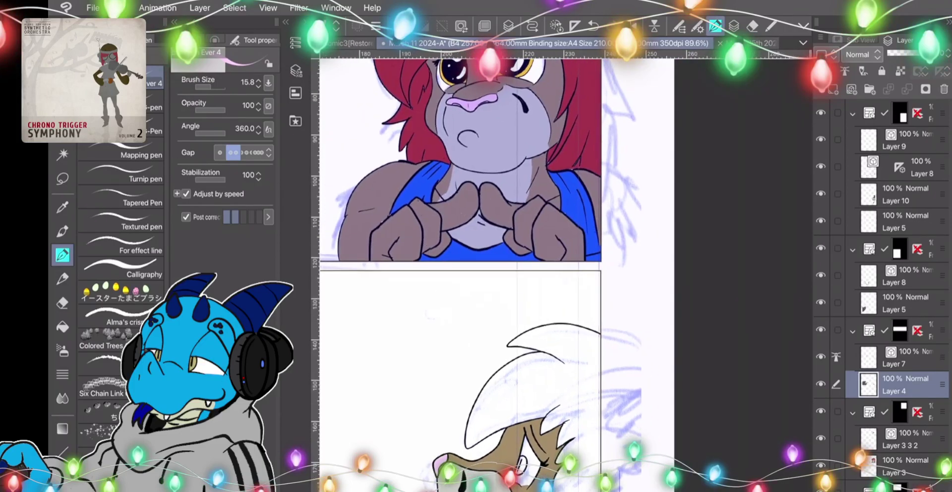
Fill the middle-panel character's iris yellow, and set the drawing color to white for the rest of the eye.
{"action": "scroll", "coordinate": [490, 272], "scroll_direction": "down", "scroll_amount": 3}
{"action": "key", "text": "i"}
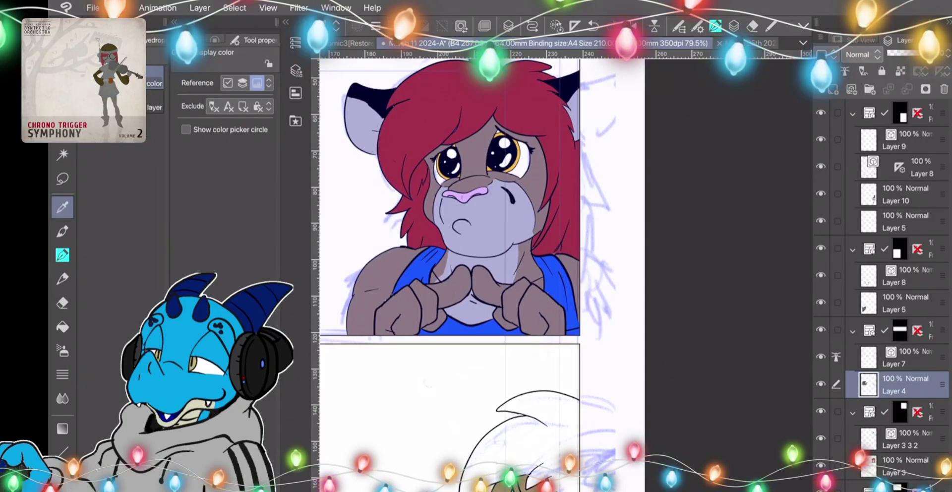
{"action": "key", "text": "g"}
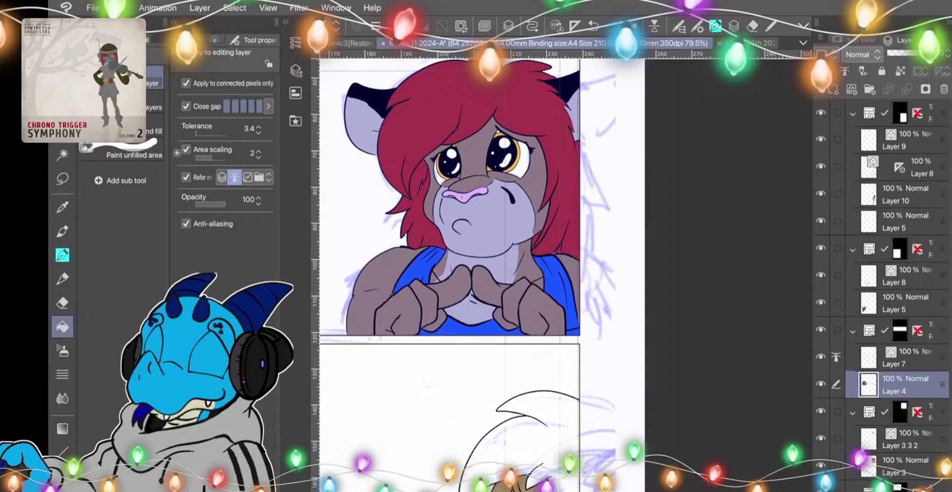
{"action": "scroll", "coordinate": [544, 387], "scroll_direction": "up", "scroll_amount": 3}
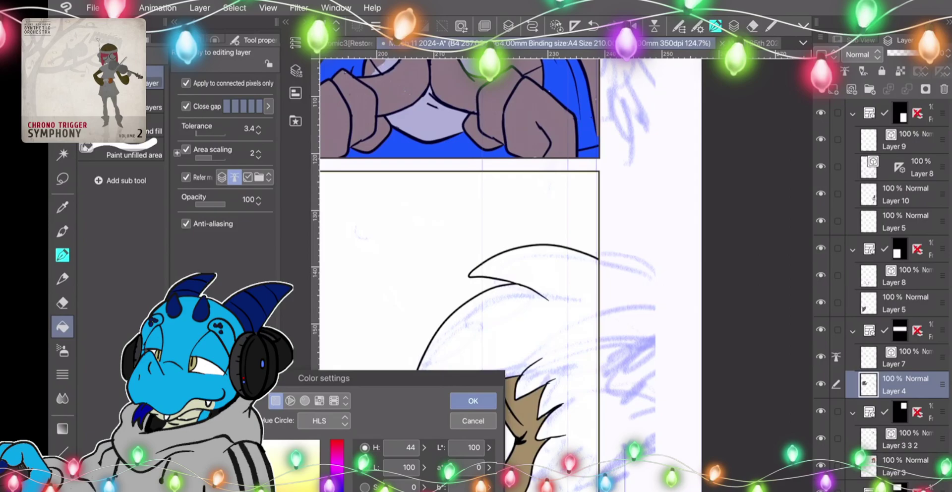
{"action": "key", "text": "Return"}
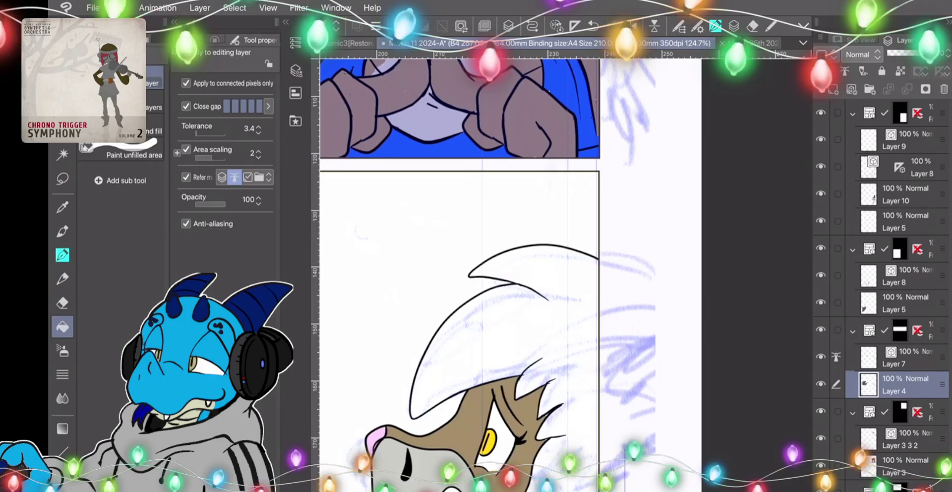
Sample the red hair color from the character above and fill the middle-panel character's hair with it.
{"action": "scroll", "coordinate": [496, 298], "scroll_direction": "down", "scroll_amount": 3}
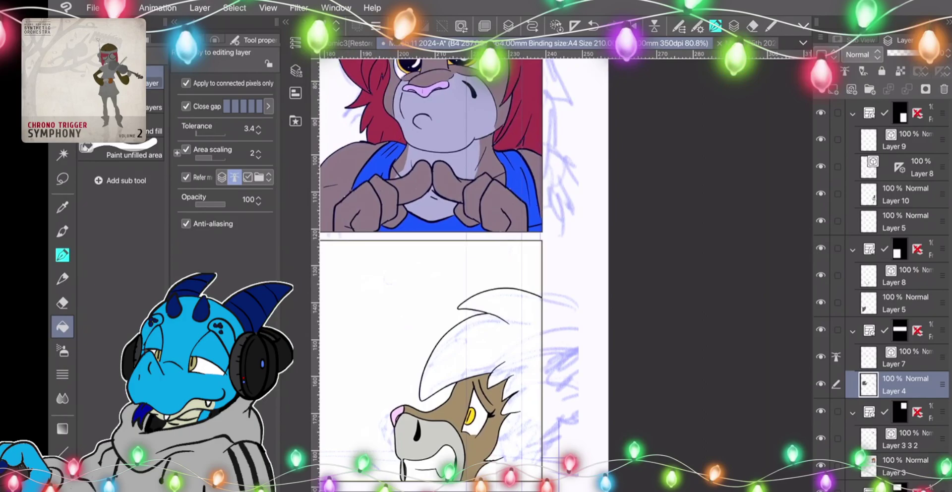
{"action": "key", "text": "i"}
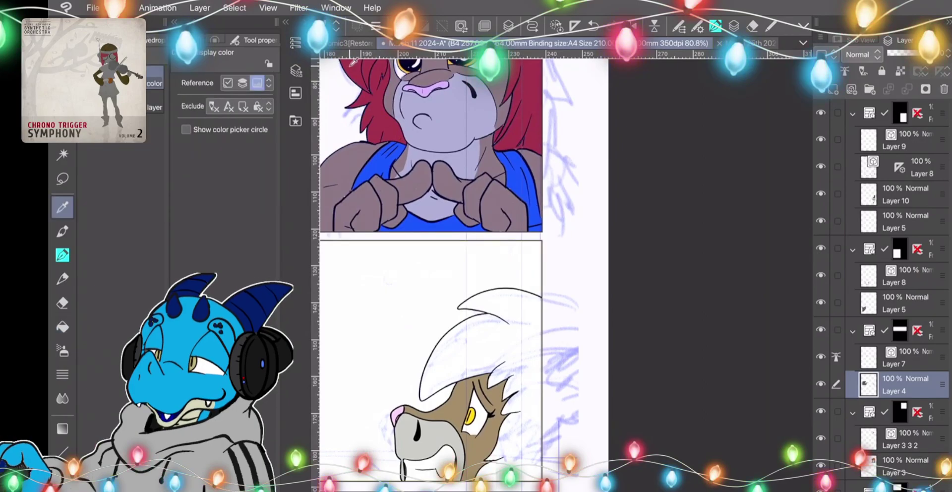
{"action": "key", "text": "g"}
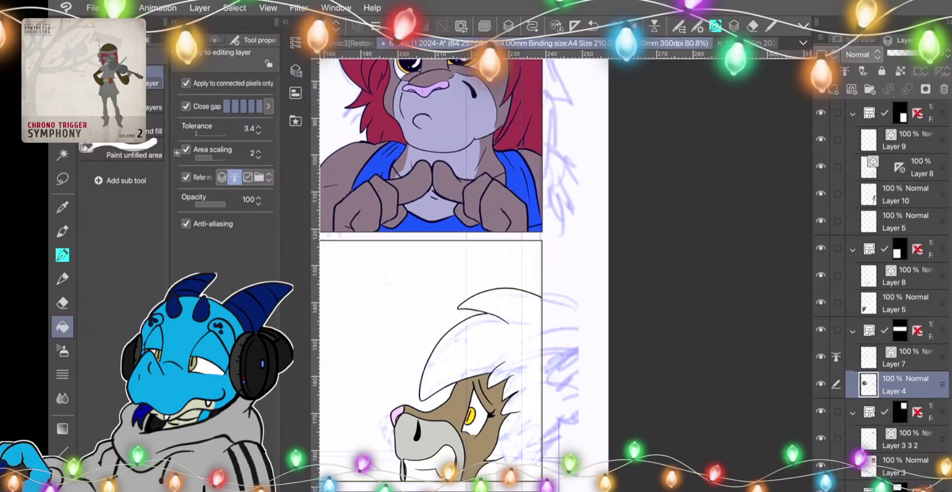
{"action": "left_click", "coordinate": [488, 342]}
{"action": "scroll", "coordinate": [561, 276], "scroll_direction": "down", "scroll_amount": 3}
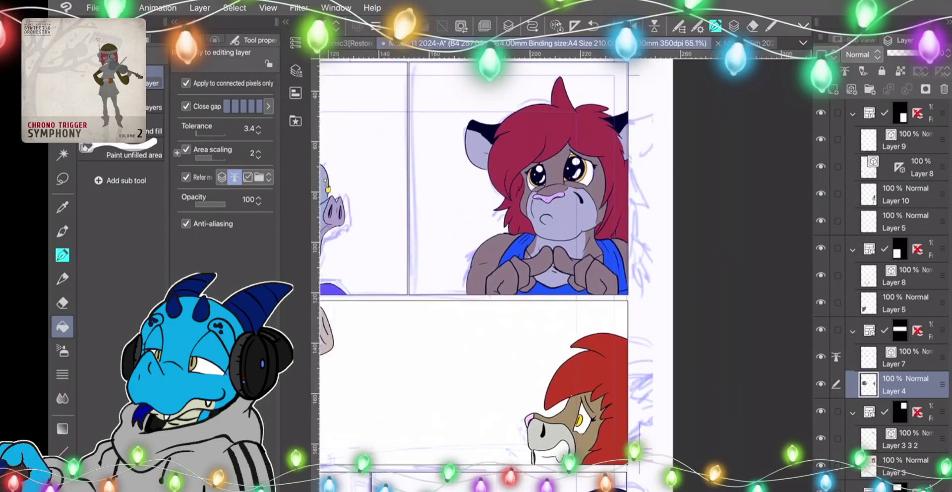
{"action": "left_click_drag", "start_coordinate": [496, 275], "coordinate": [622, 267]}
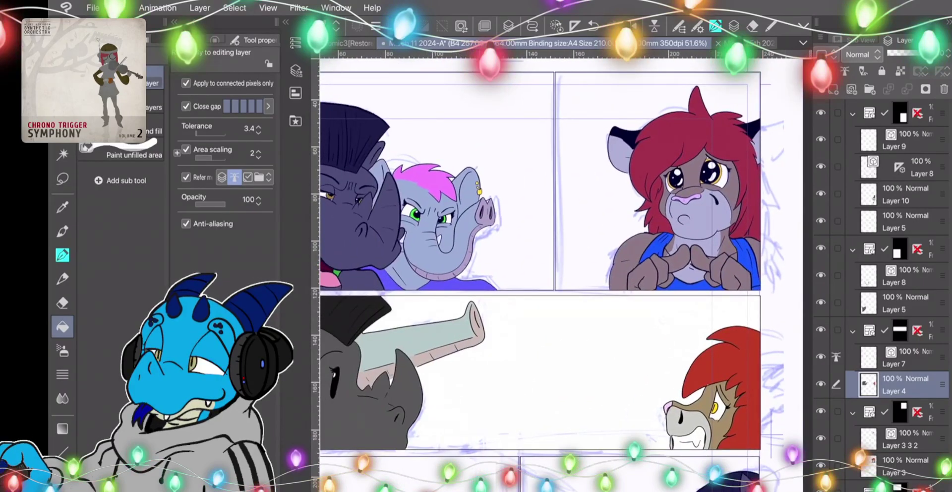
{"action": "left_click_drag", "start_coordinate": [520, 317], "coordinate": [607, 198]}
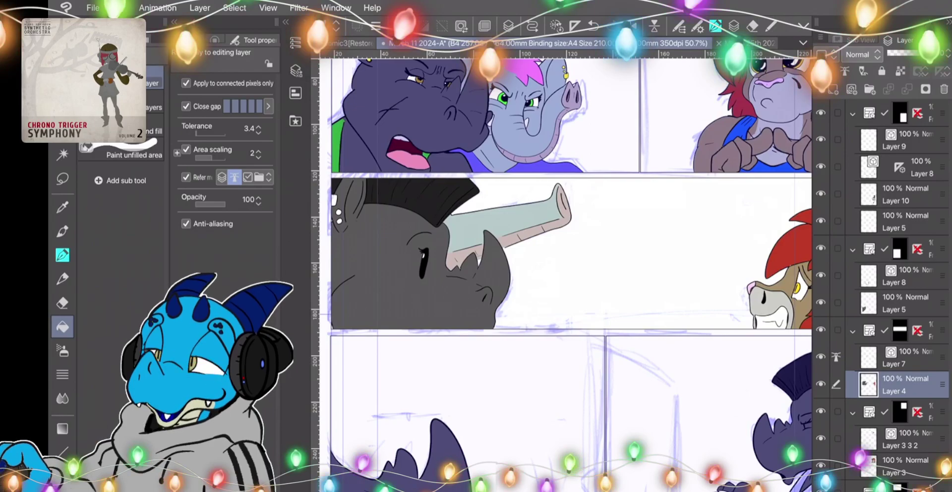
{"action": "scroll", "coordinate": [566, 275], "scroll_direction": "down", "scroll_amount": 3}
{"action": "scroll", "coordinate": [565, 276], "scroll_direction": "left", "scroll_amount": 2}
{"action": "scroll", "coordinate": [565, 275], "scroll_direction": "down", "scroll_amount": 1}
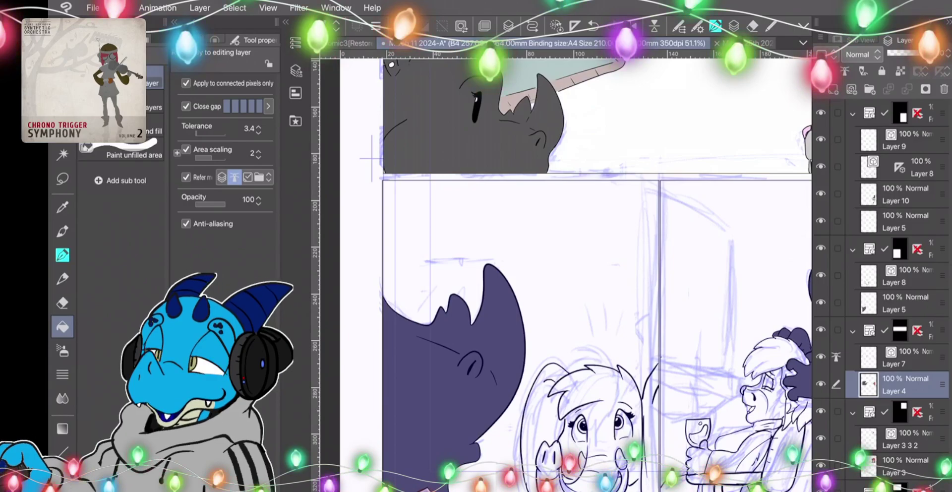
Sample the grey-green skin color from the elephant's trunk in the middle panel.
{"action": "scroll", "coordinate": [575, 275], "scroll_direction": "down", "scroll_amount": 3}
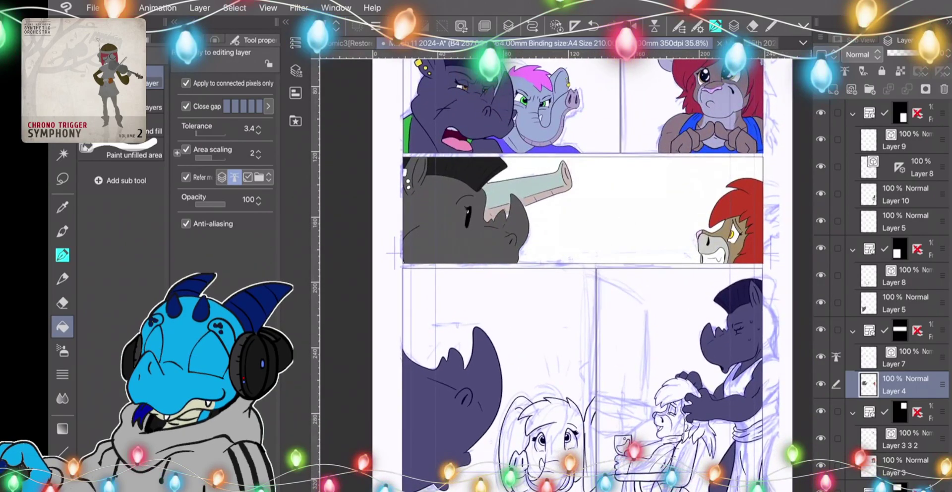
{"action": "key", "text": "i"}
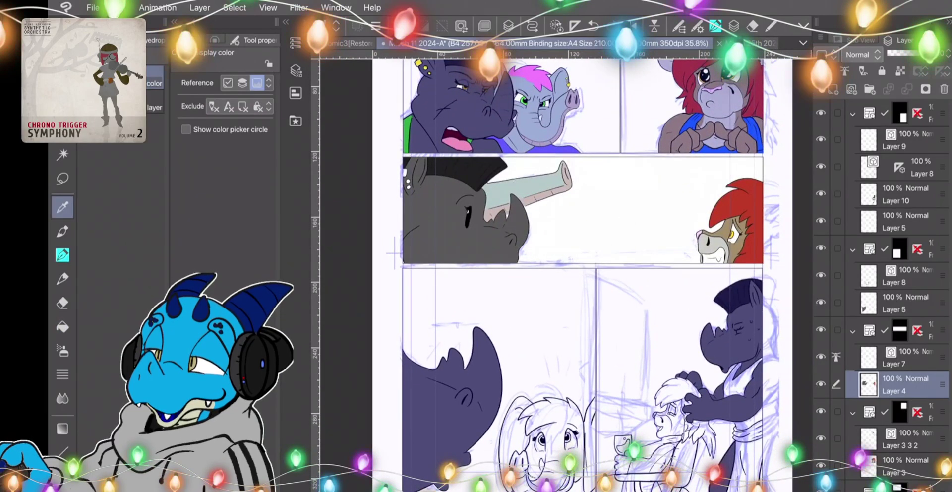
{"action": "key", "text": "g"}
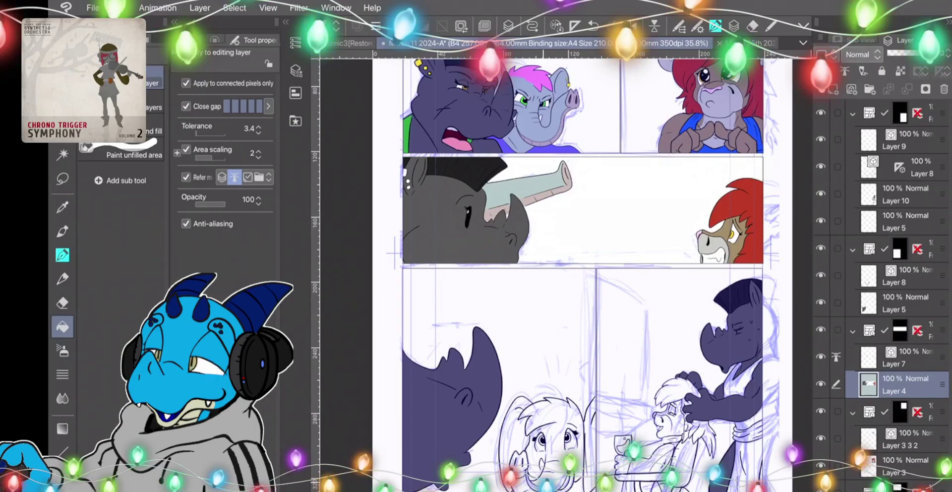
{"action": "scroll", "coordinate": [565, 257], "scroll_direction": "down", "scroll_amount": 1}
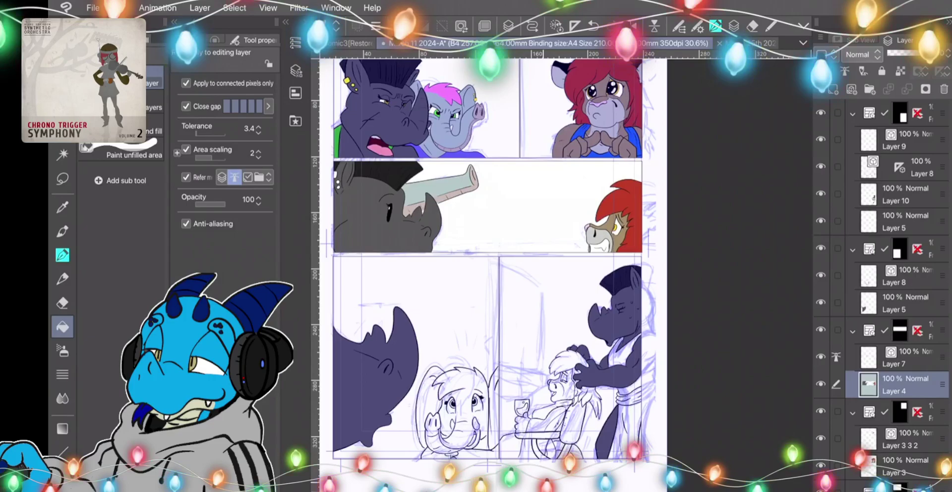
Set Layer 8, the lower-left panel's line art, as the reference layer and make Layer 5 below it active for coloring.
{"action": "key", "text": "p"}
{"action": "scroll", "coordinate": [565, 273], "scroll_direction": "up", "scroll_amount": 5}
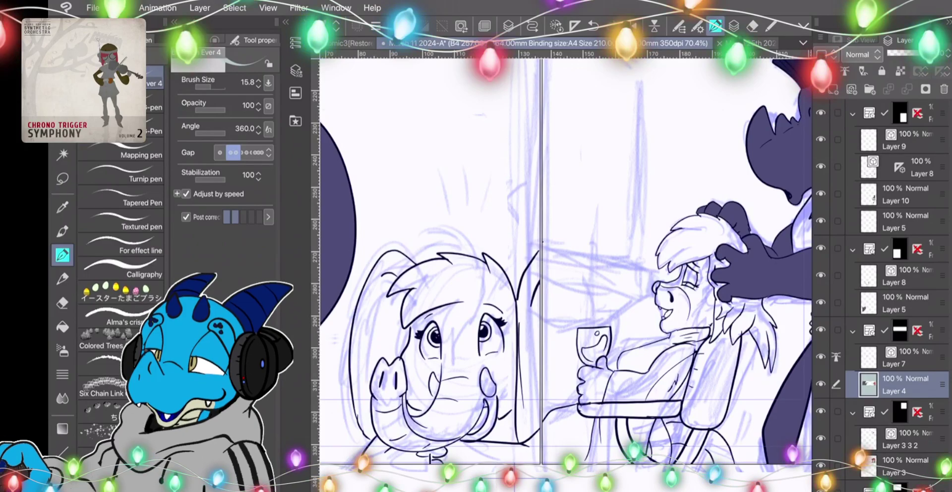
{"action": "left_click", "coordinate": [907, 358]}
{"action": "left_click", "coordinate": [907, 276]}
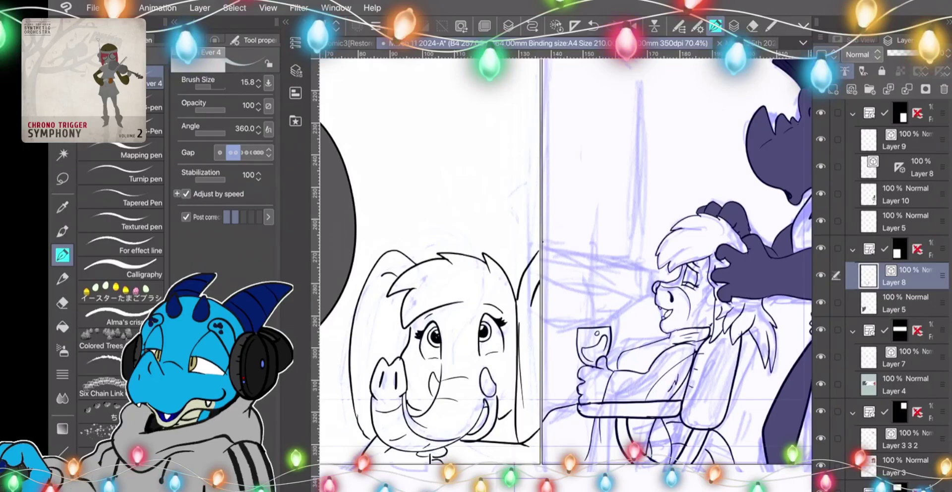
{"action": "left_click", "coordinate": [907, 304]}
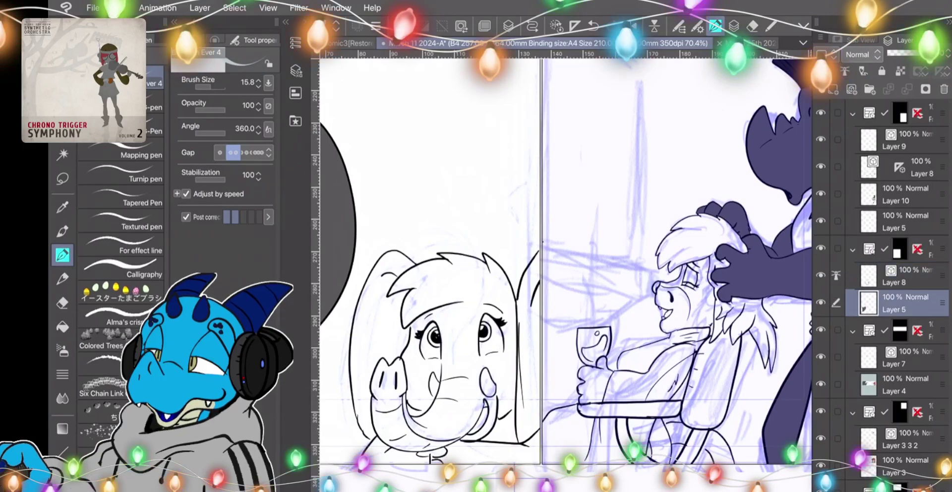
Close the hairline across the elephant's forehead with a grey-green pen stroke, and fill its face with the same color.
{"action": "scroll", "coordinate": [565, 272], "scroll_direction": "up", "scroll_amount": 3}
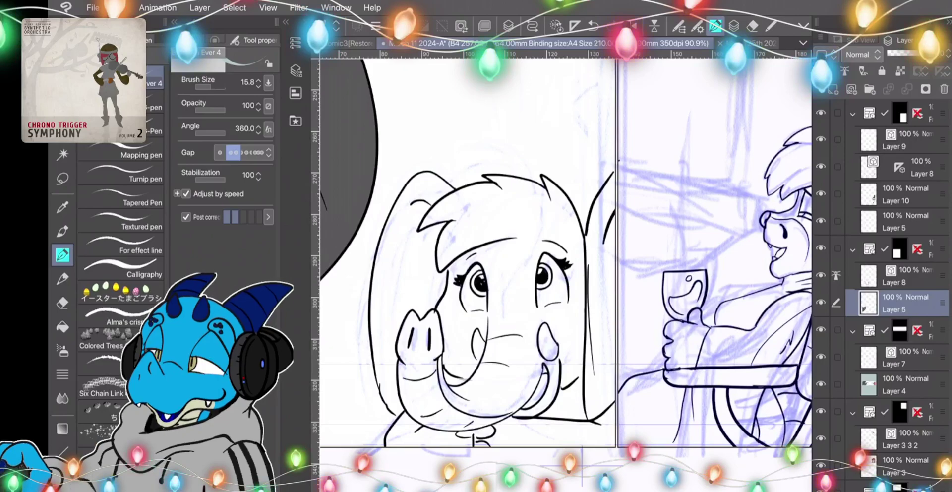
{"action": "key", "text": "ctrl+z"}
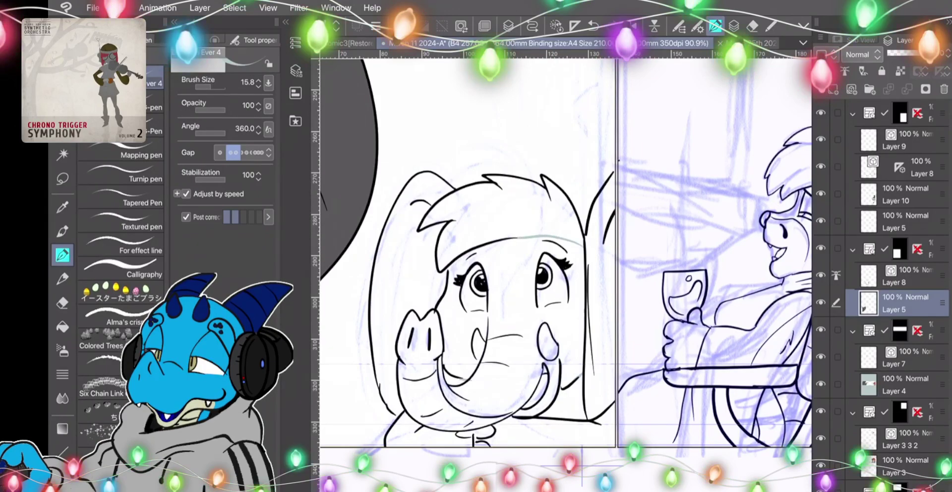
{"action": "key", "text": "g"}
{"action": "left_click", "coordinate": [458, 337]}
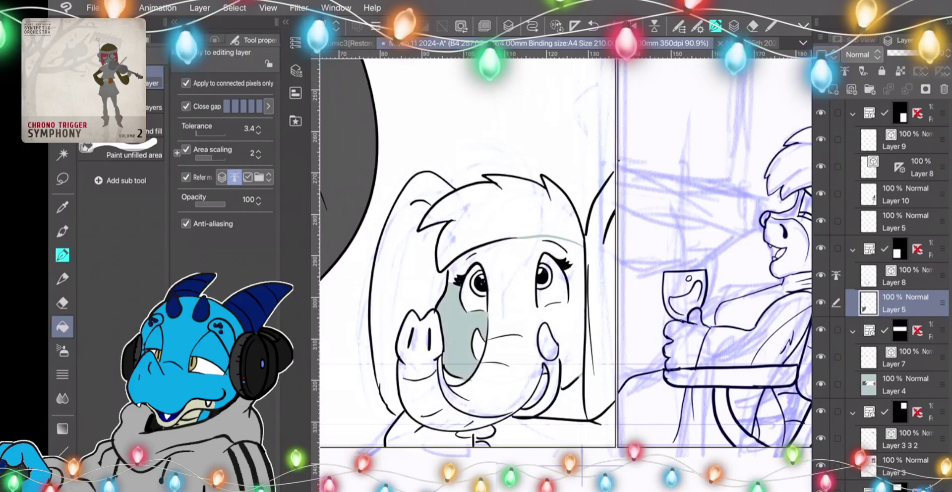
{"action": "left_click", "coordinate": [513, 308]}
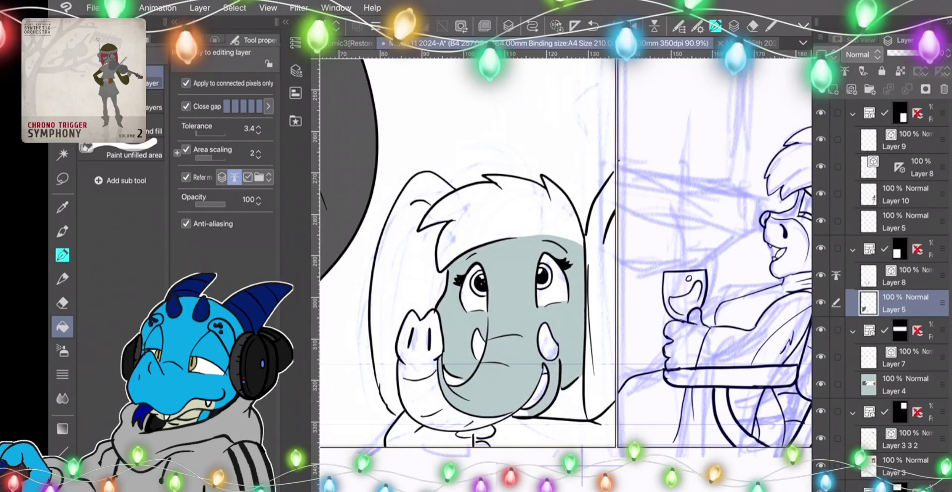
Fill the elephant's shoulders and both ears with the same grey-green as its face.
{"action": "left_click", "coordinate": [434, 434]}
{"action": "left_click", "coordinate": [544, 433]}
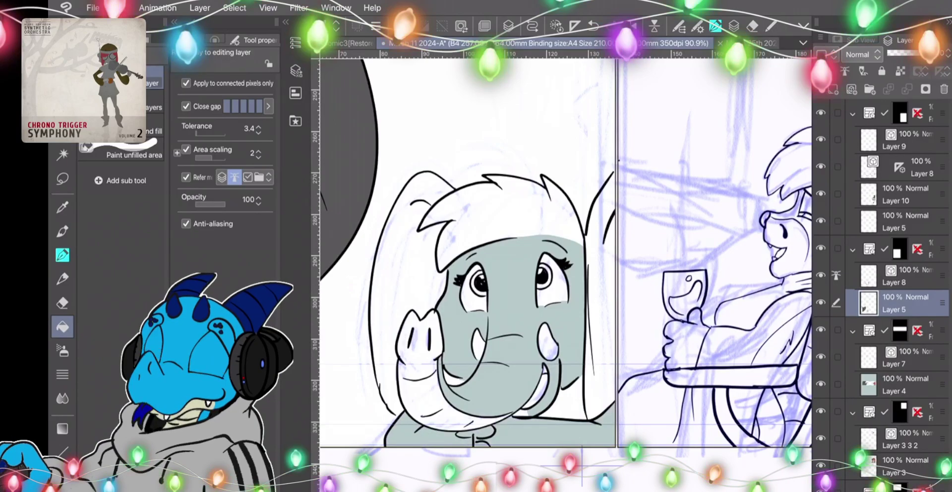
{"action": "left_click", "coordinate": [391, 258]}
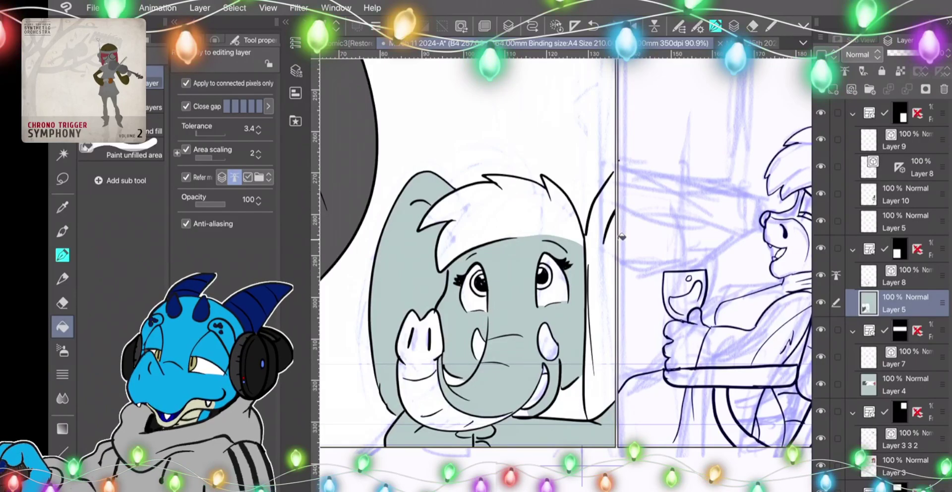
{"action": "left_click", "coordinate": [599, 238]}
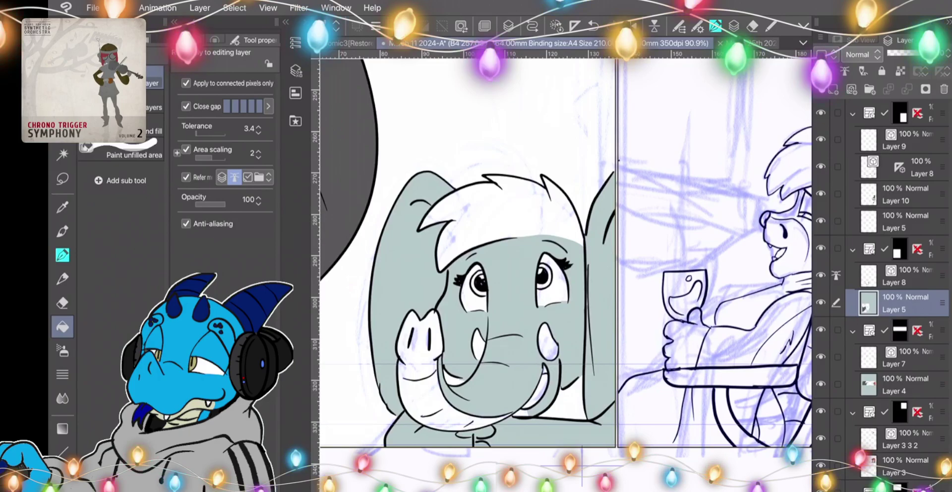
Sample the brownish pink from the trunk's underside in the middle panel and fill the lower elephant's raised trunk with it.
{"action": "scroll", "coordinate": [565, 275], "scroll_direction": "down", "scroll_amount": 4}
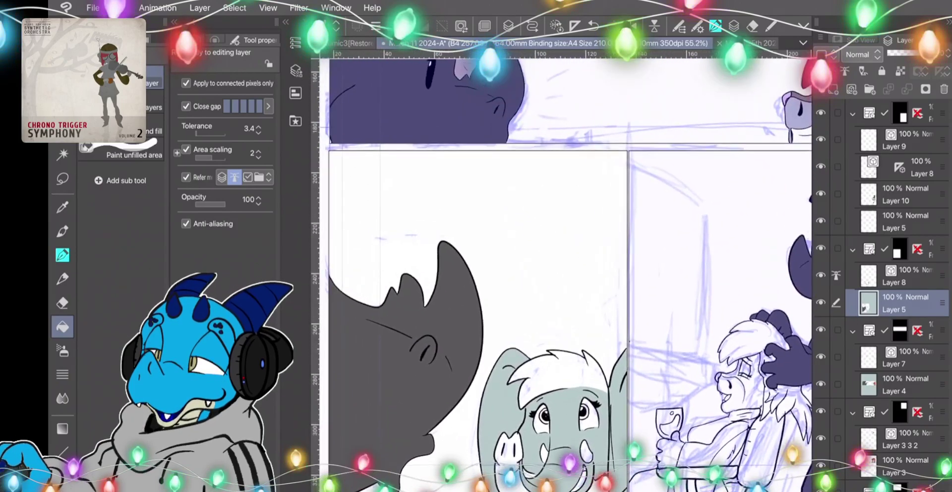
{"action": "scroll", "coordinate": [565, 275], "scroll_direction": "up", "scroll_amount": 3}
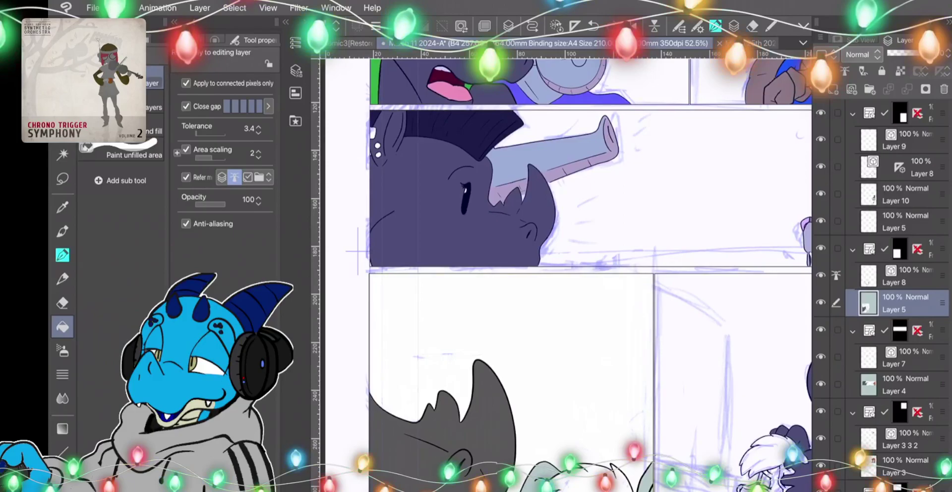
{"action": "key", "text": "p"}
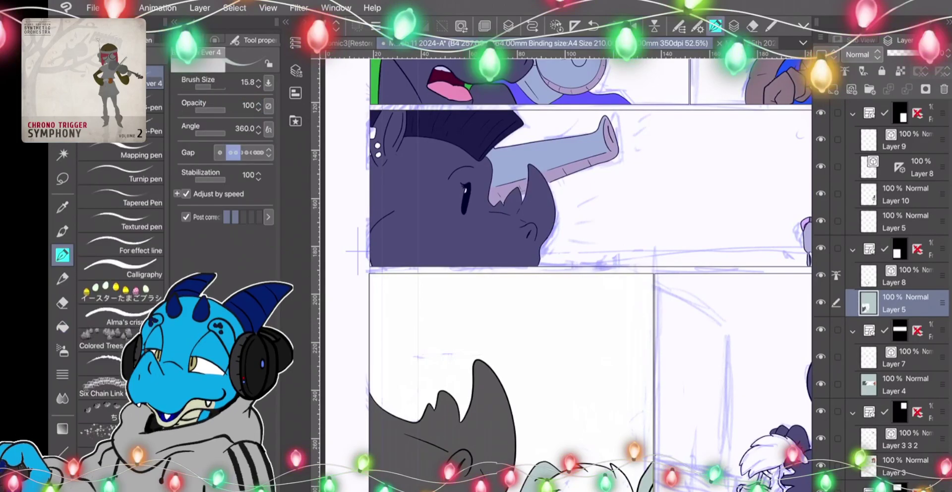
{"action": "key", "text": "i"}
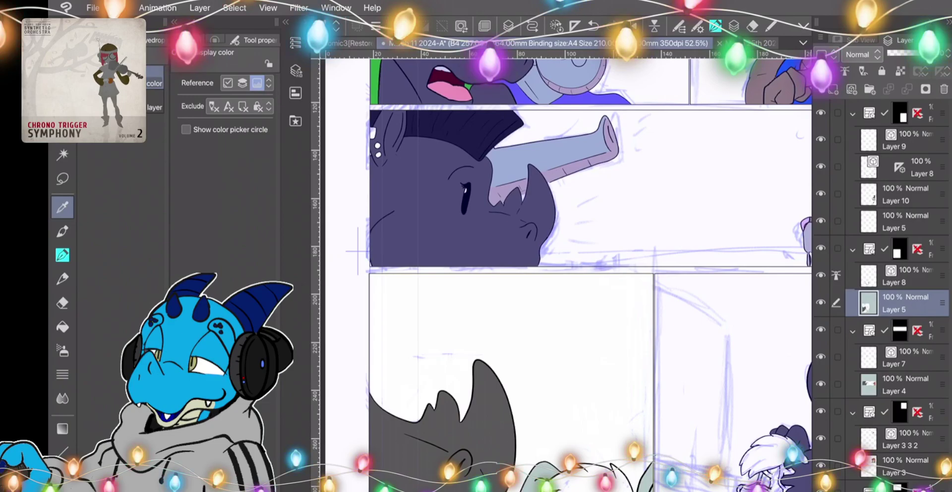
{"action": "key", "text": "p"}
{"action": "key", "text": "g"}
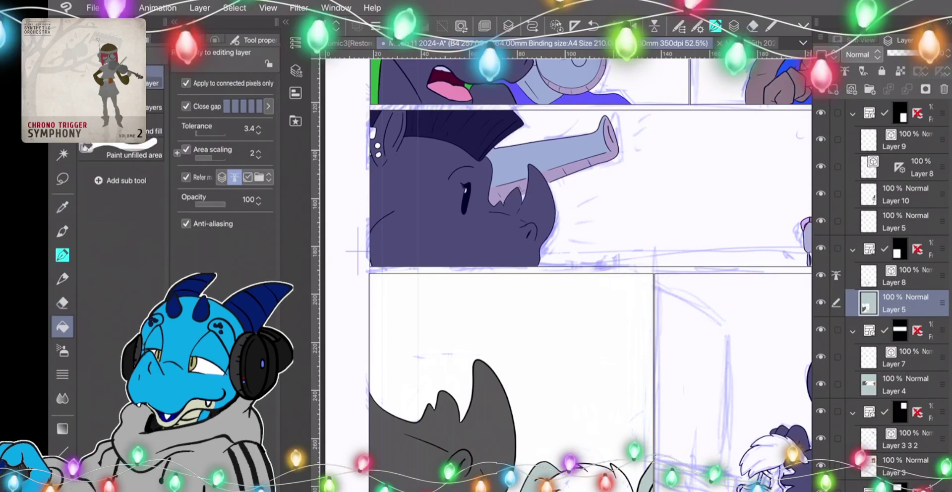
{"action": "scroll", "coordinate": [519, 334], "scroll_direction": "down", "scroll_amount": 3}
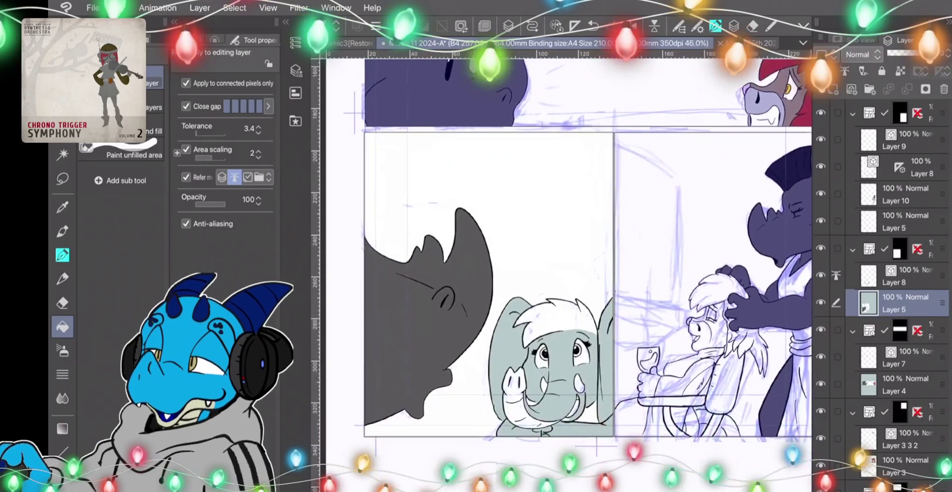
{"action": "left_click", "coordinate": [513, 381]}
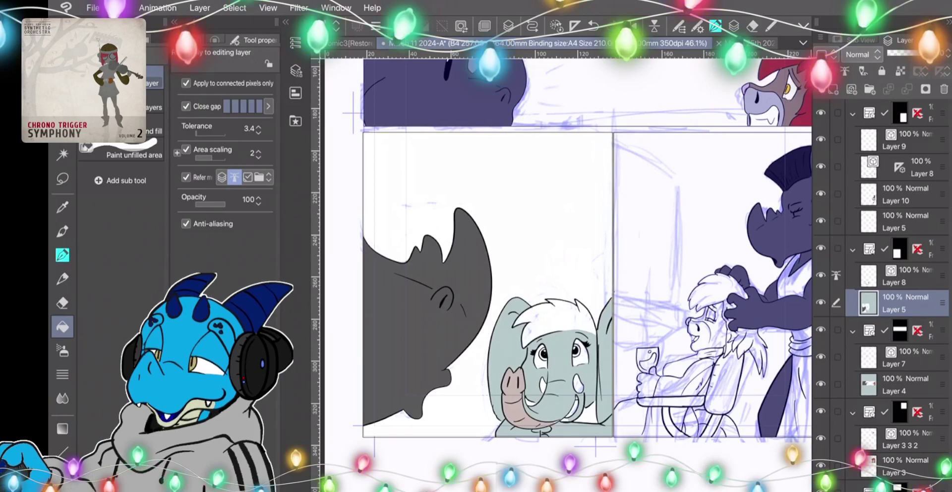
Resample the elephant's colors and fill the small gap left along the underside of its raised trunk.
{"action": "key", "text": "i"}
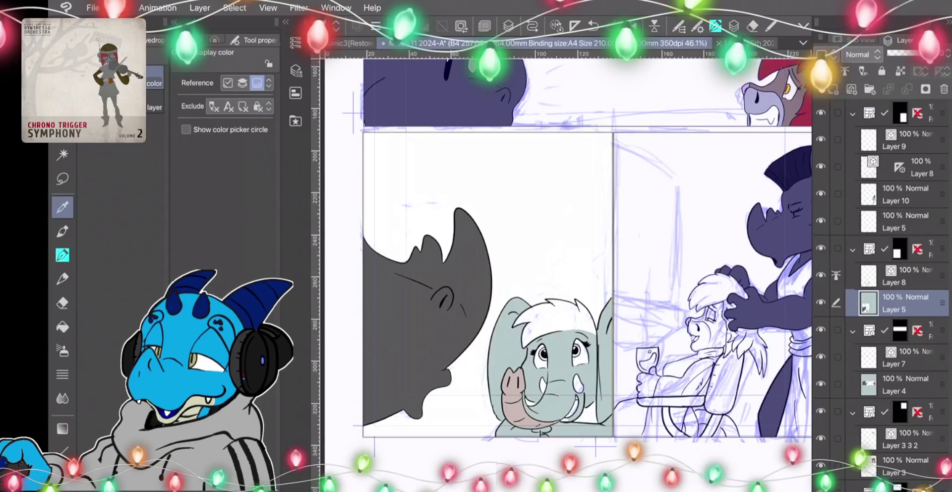
{"action": "key", "text": "p"}
{"action": "key", "text": "e"}
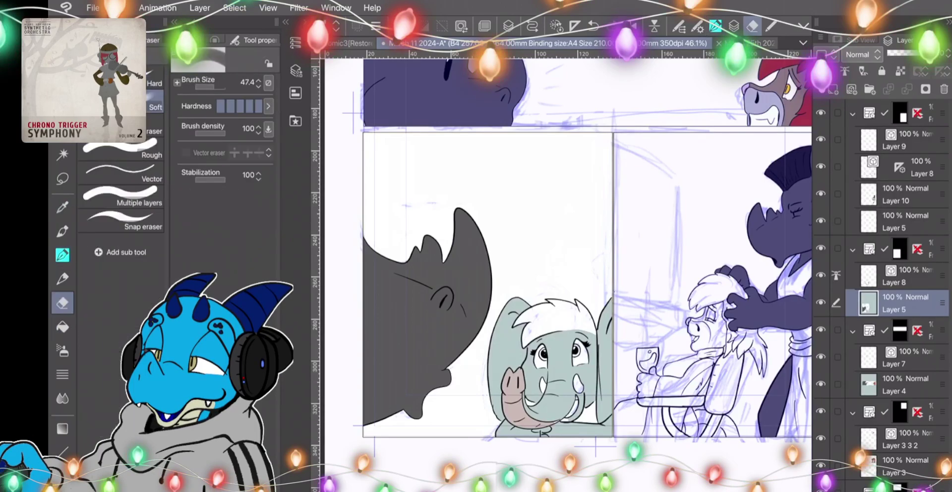
{"action": "key", "text": "g"}
{"action": "scroll", "coordinate": [584, 436], "scroll_direction": "up", "scroll_amount": 6}
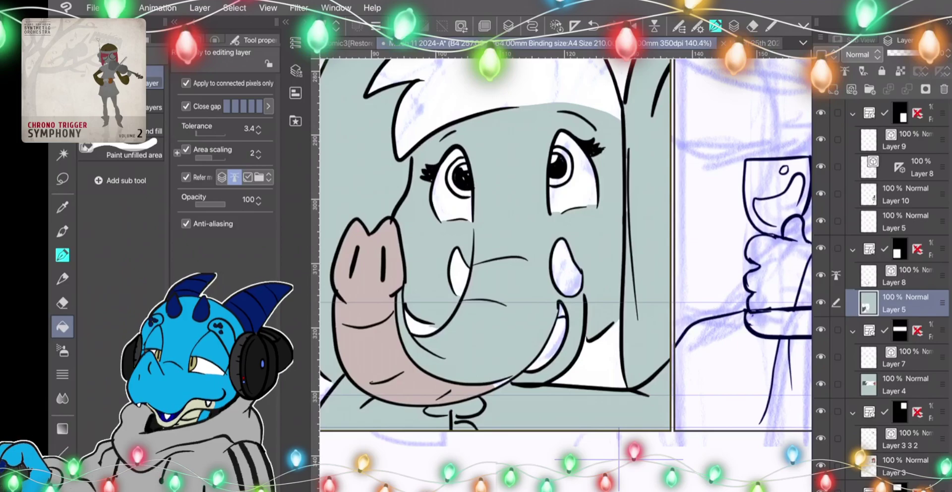
{"action": "key", "text": "i"}
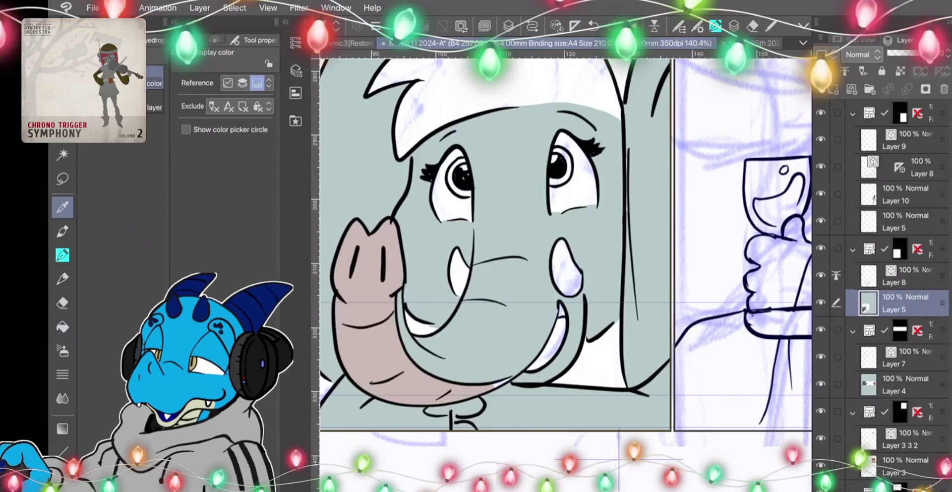
{"action": "key", "text": "g"}
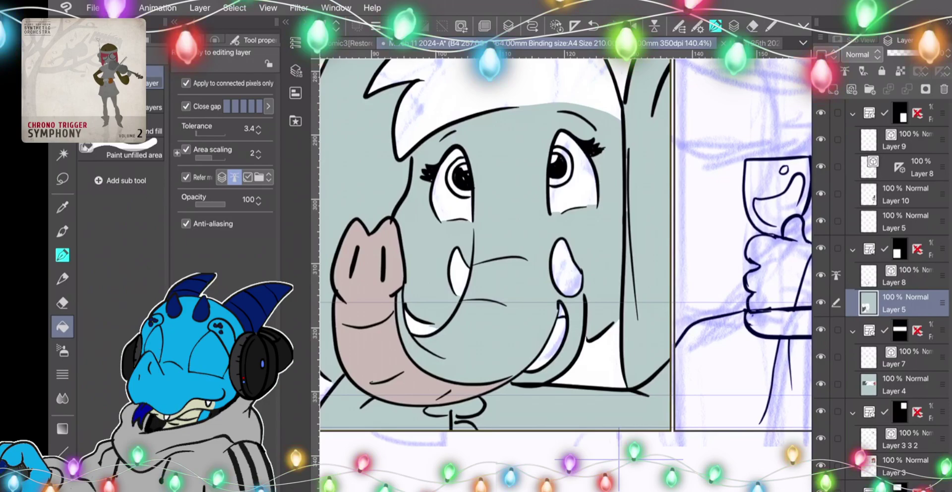
Sample the bright pink hair color from the elephant in the top panel and fill the lower elephant's hair with it.
{"action": "scroll", "coordinate": [546, 297], "scroll_direction": "down", "scroll_amount": 5}
{"action": "scroll", "coordinate": [565, 248], "scroll_direction": "down", "scroll_amount": 5}
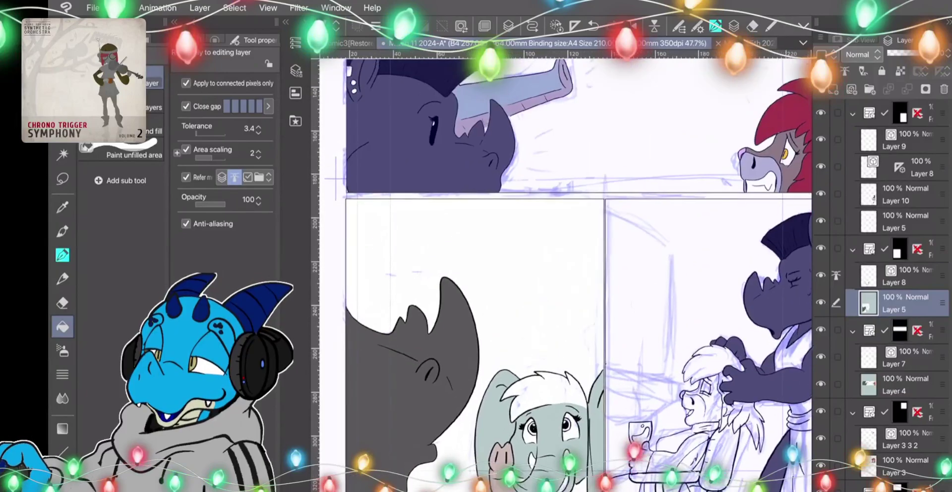
{"action": "scroll", "coordinate": [546, 273], "scroll_direction": "up", "scroll_amount": 2}
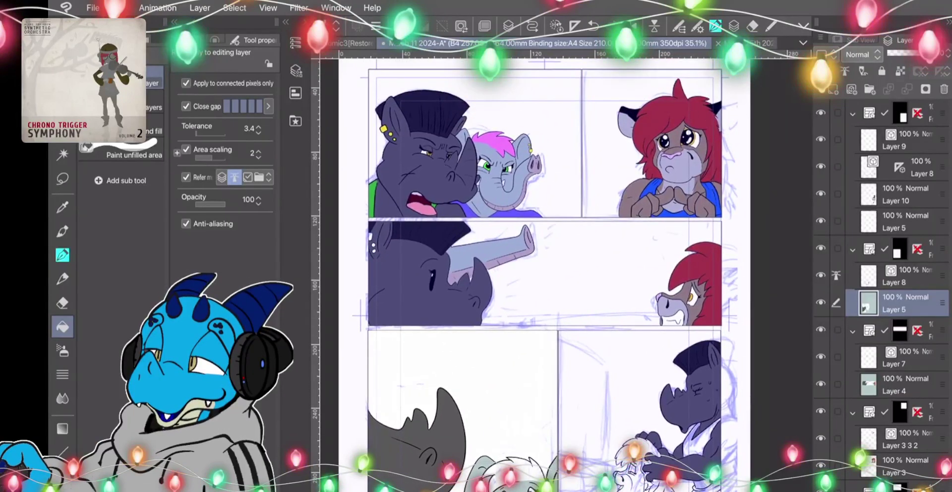
{"action": "key", "text": "i"}
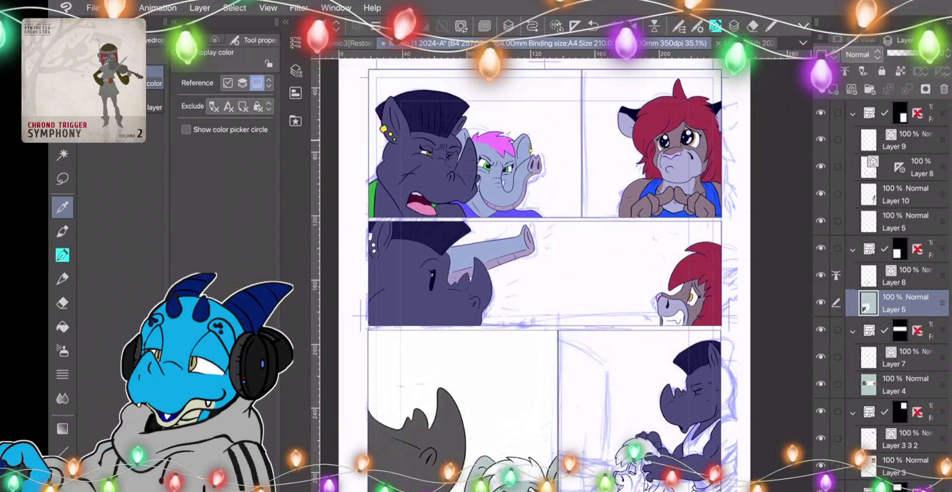
{"action": "scroll", "coordinate": [545, 347], "scroll_direction": "up", "scroll_amount": 5}
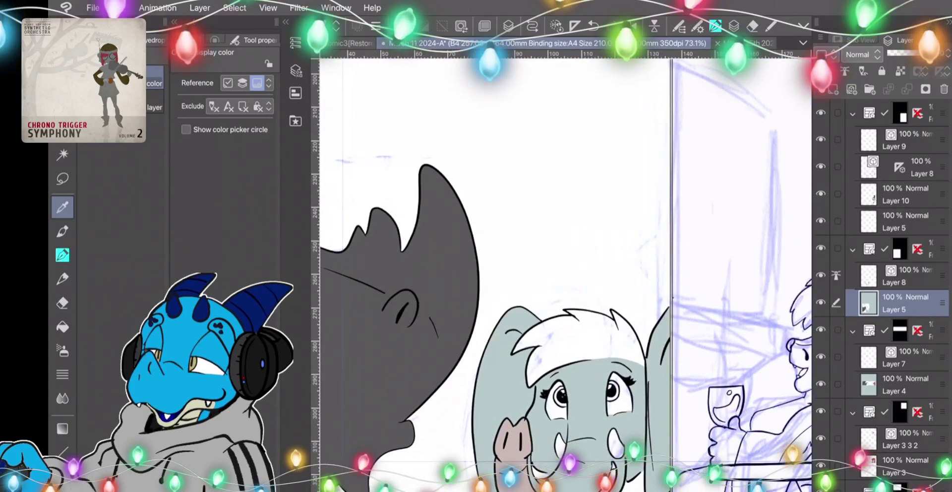
{"action": "key", "text": "g"}
{"action": "left_click", "coordinate": [585, 338]}
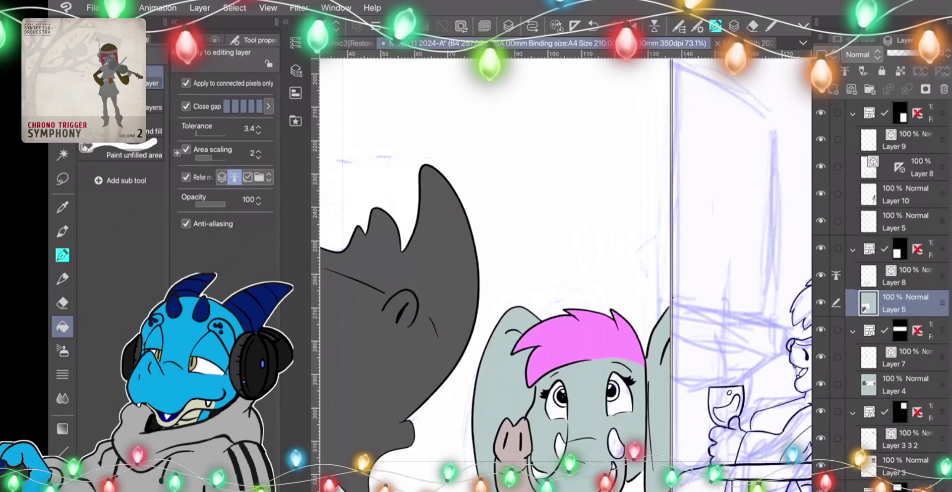
Set the drawing color to pure white in the color settings, with hue 240 and luminosity 100, and return to the Fill tool.
{"action": "scroll", "coordinate": [562, 270], "scroll_direction": "down", "scroll_amount": 2}
{"action": "scroll", "coordinate": [569, 270], "scroll_direction": "up", "scroll_amount": 1}
{"action": "key", "text": "i"}
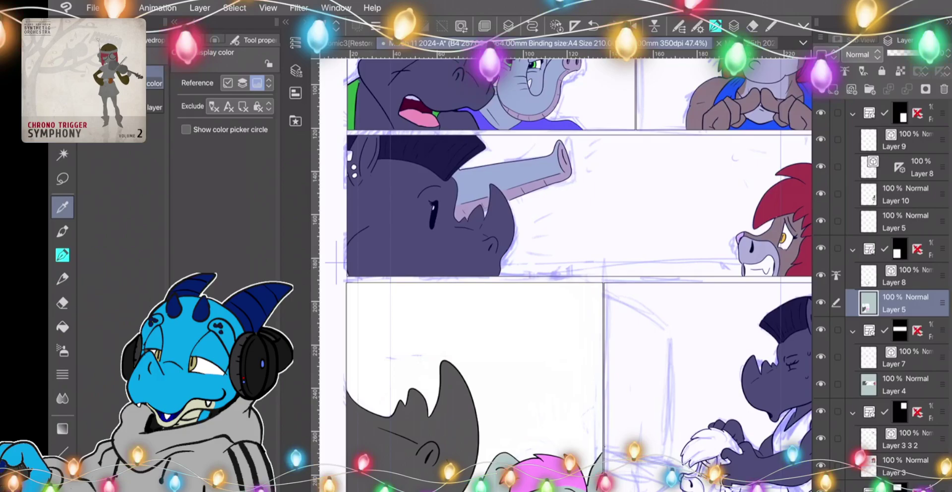
{"action": "key", "text": "g"}
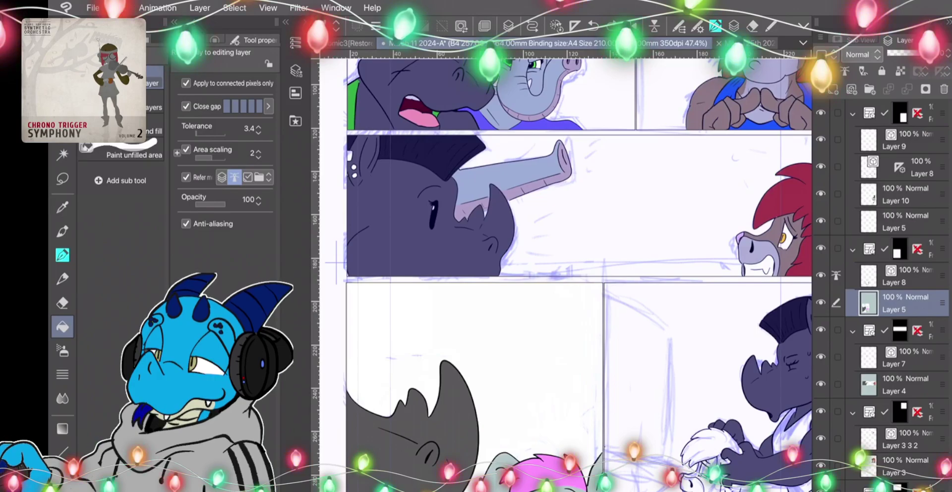
{"action": "key", "text": "i"}
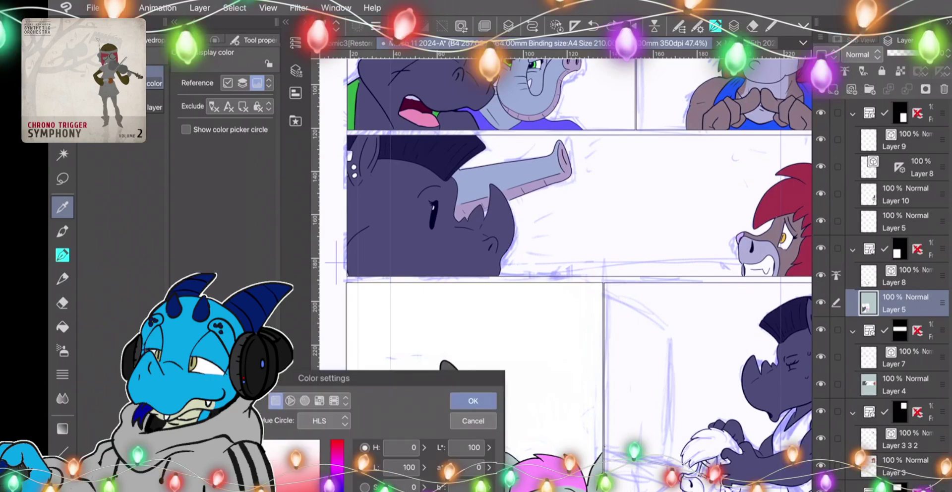
{"action": "left_click", "coordinate": [473, 421]}
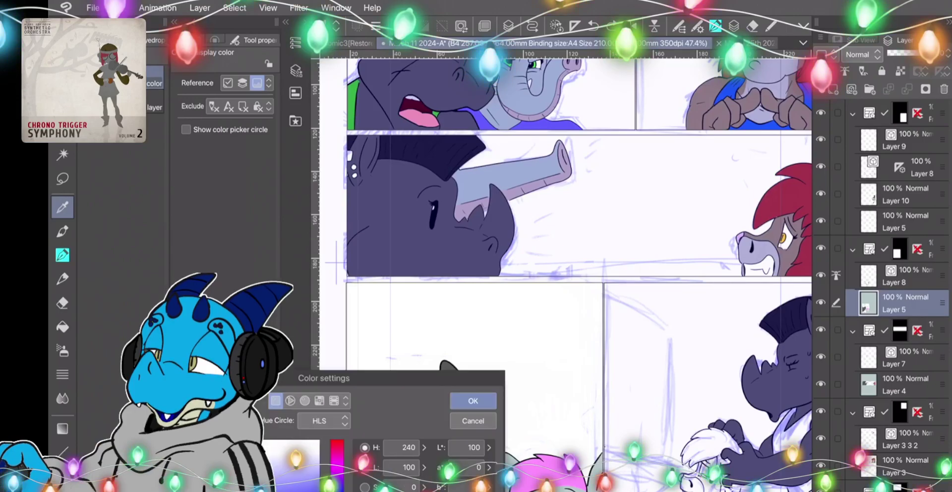
{"action": "key", "text": "Return"}
{"action": "key", "text": "g"}
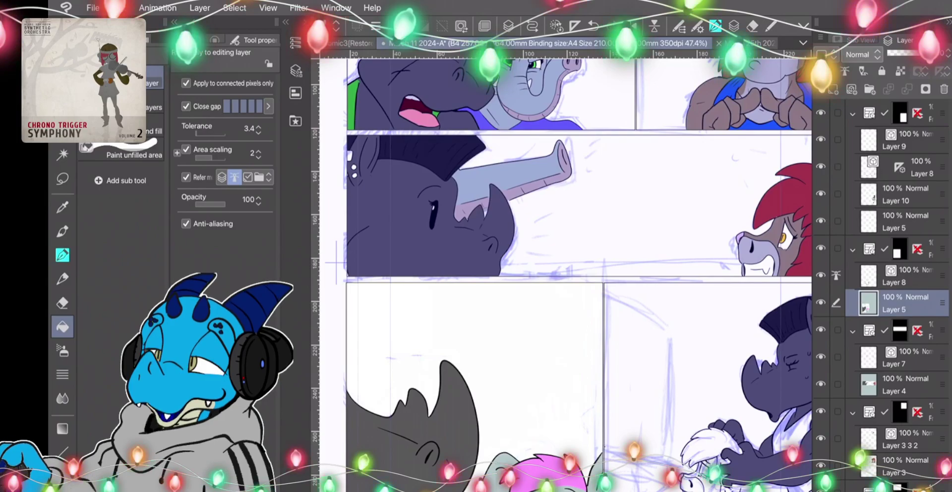
Sample the blue clothing color from the top panels and fill the lower elephant's shirt with it.
{"action": "scroll", "coordinate": [418, 292], "scroll_direction": "up", "scroll_amount": 2}
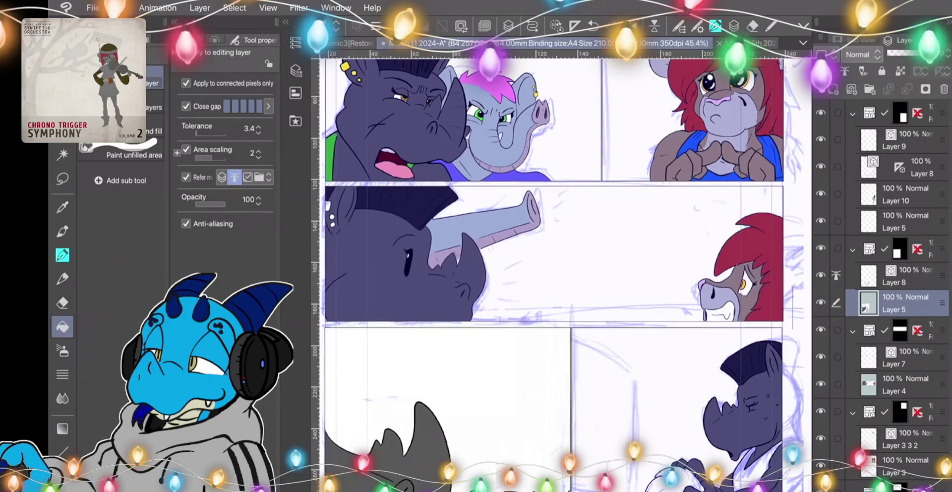
{"action": "scroll", "coordinate": [446, 417], "scroll_direction": "up", "scroll_amount": 3}
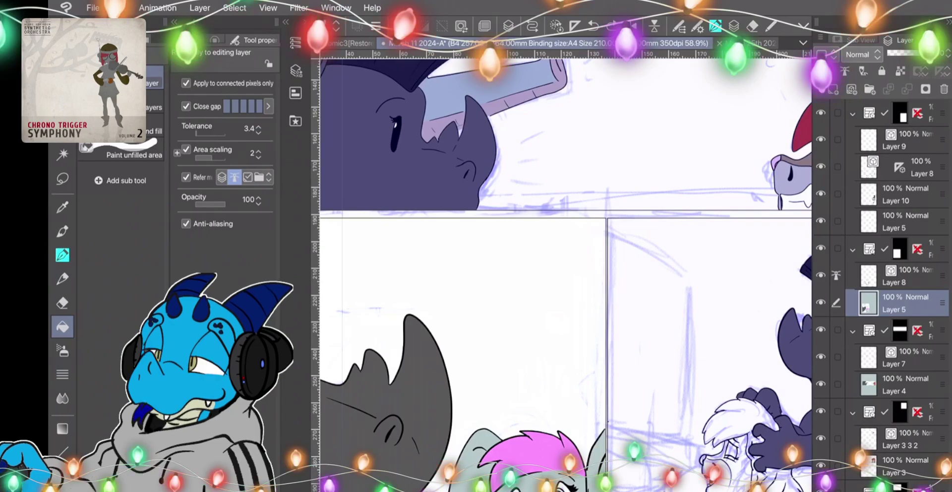
{"action": "key", "text": "i"}
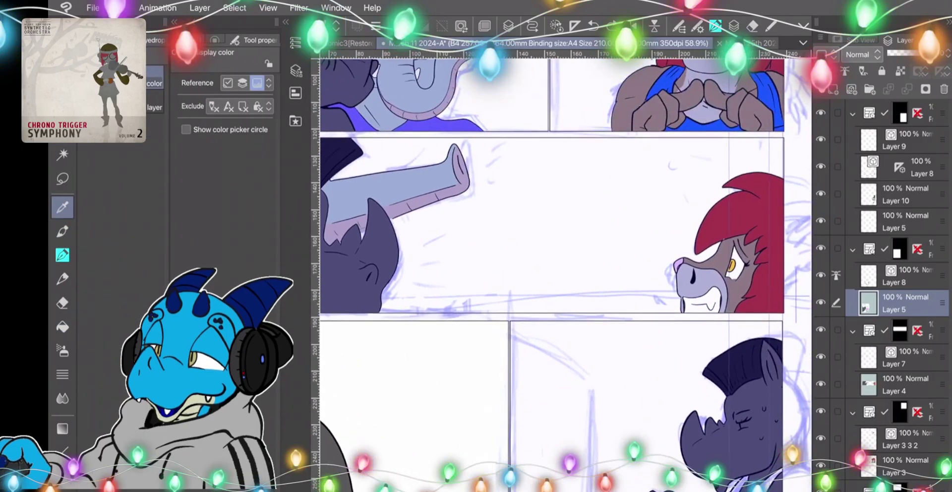
{"action": "scroll", "coordinate": [565, 275], "scroll_direction": "up", "scroll_amount": 2}
{"action": "scroll", "coordinate": [565, 273], "scroll_direction": "down", "scroll_amount": 5}
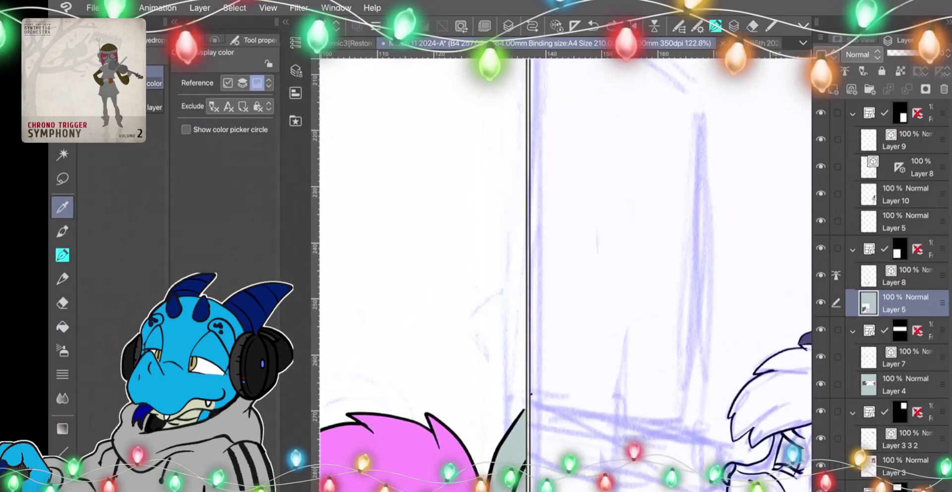
{"action": "scroll", "coordinate": [566, 272], "scroll_direction": "up", "scroll_amount": 3}
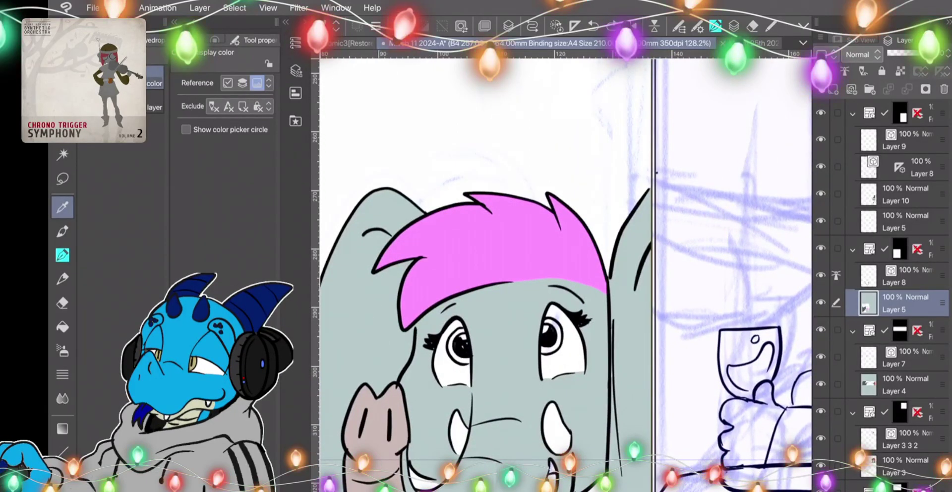
{"action": "key", "text": "g"}
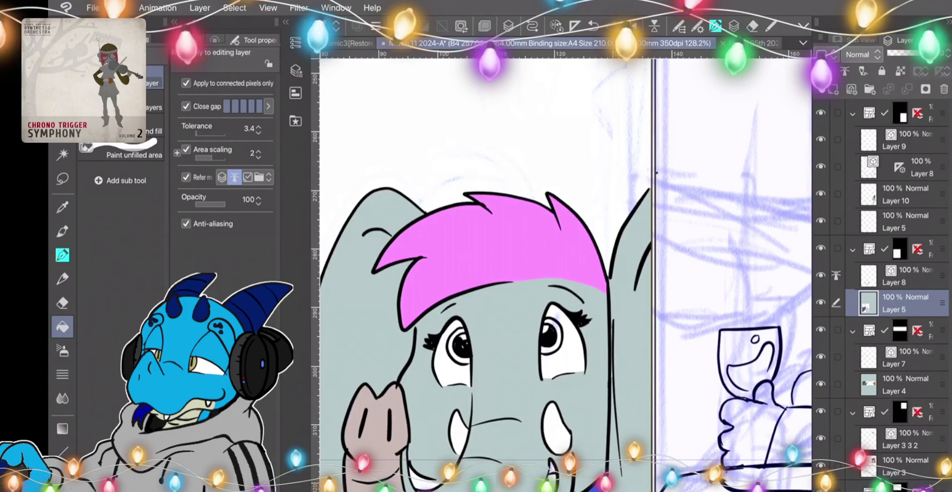
Sample the dark red mouth and pink tongue colors from the rhino in the top panel and fill the lower elephant's mouth and tongue to match.
{"action": "scroll", "coordinate": [565, 275], "scroll_direction": "down", "scroll_amount": 3}
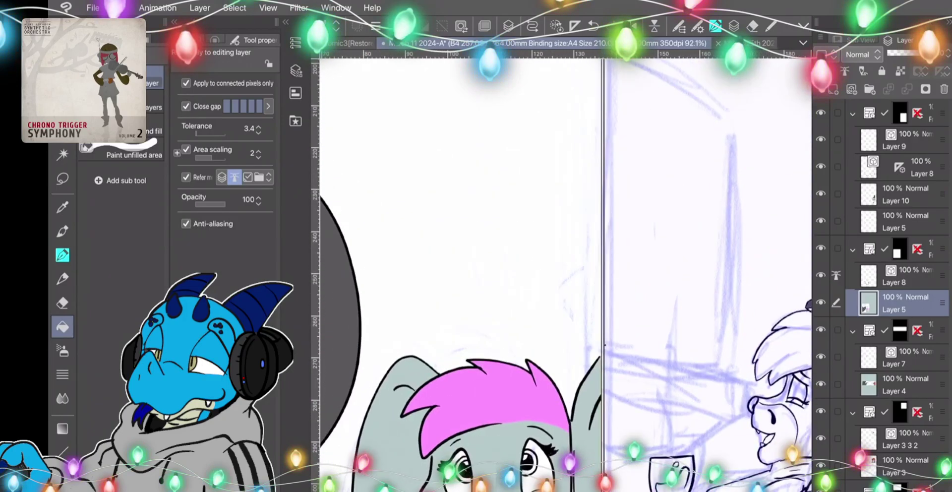
{"action": "scroll", "coordinate": [565, 275], "scroll_direction": "up", "scroll_amount": 4}
{"action": "scroll", "coordinate": [565, 275], "scroll_direction": "down", "scroll_amount": 3}
{"action": "scroll", "coordinate": [565, 275], "scroll_direction": "up", "scroll_amount": 3}
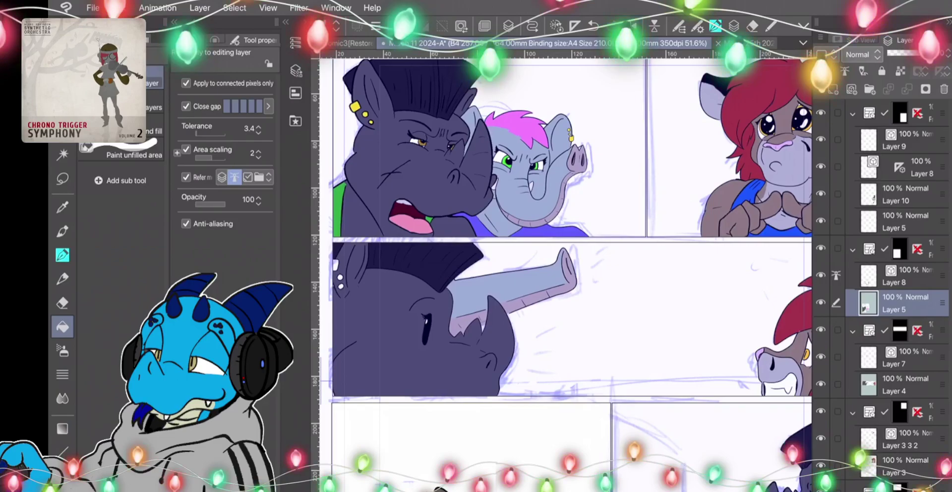
{"action": "key", "text": "i"}
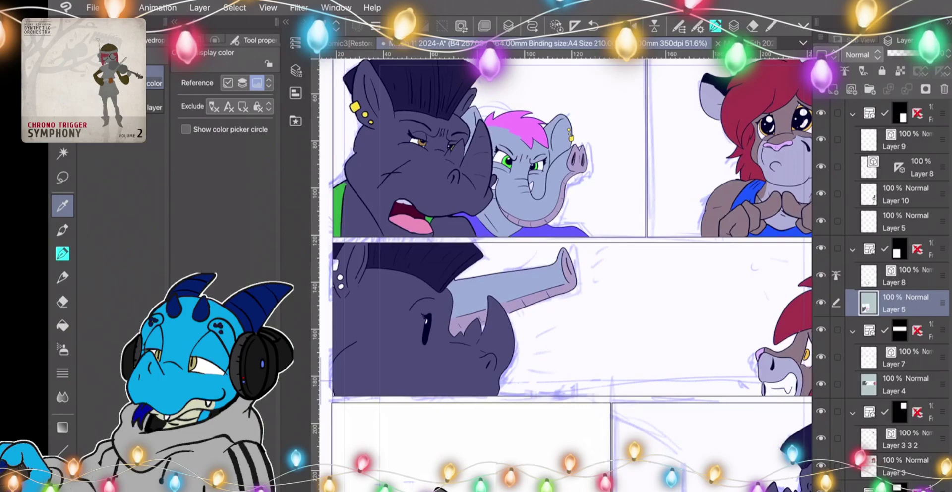
{"action": "scroll", "coordinate": [565, 276], "scroll_direction": "up", "scroll_amount": 3}
{"action": "scroll", "coordinate": [565, 275], "scroll_direction": "down", "scroll_amount": 3}
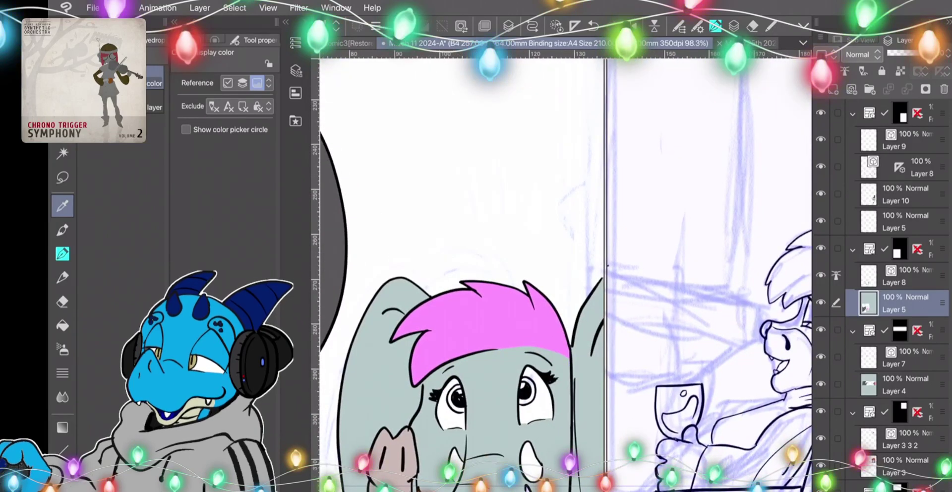
{"action": "key", "text": "g"}
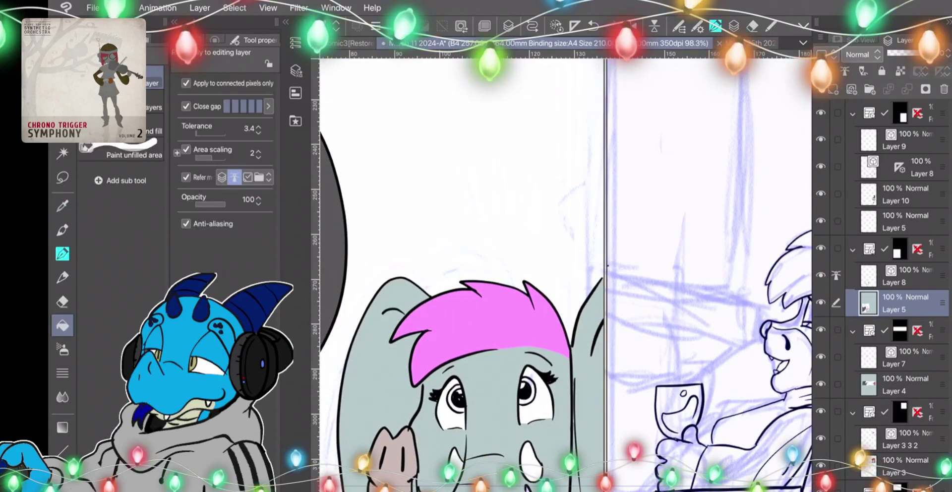
{"action": "scroll", "coordinate": [565, 275], "scroll_direction": "down", "scroll_amount": 3}
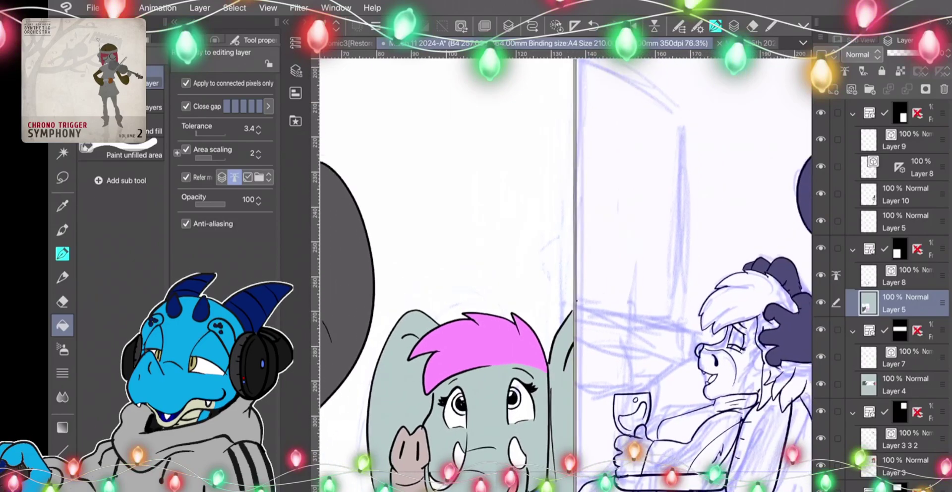
{"action": "scroll", "coordinate": [565, 275], "scroll_direction": "up", "scroll_amount": 6}
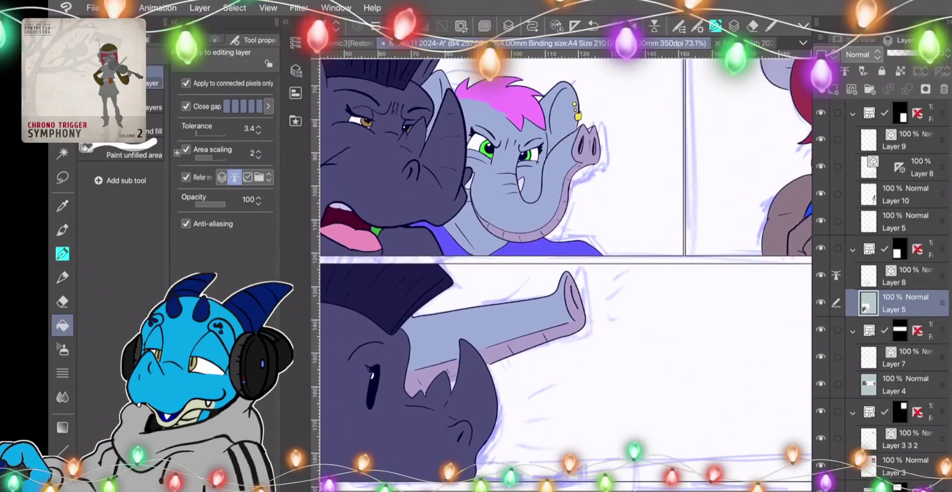
{"action": "key", "text": "i"}
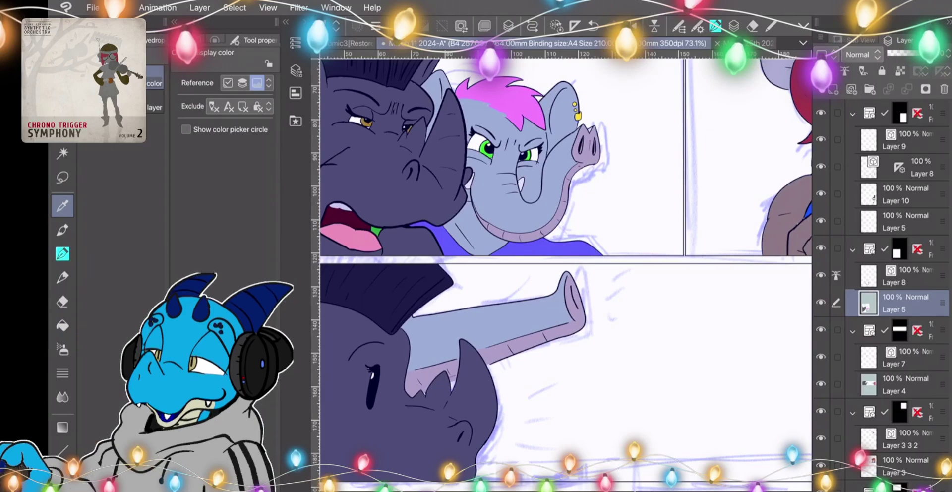
{"action": "scroll", "coordinate": [565, 275], "scroll_direction": "down", "scroll_amount": 6}
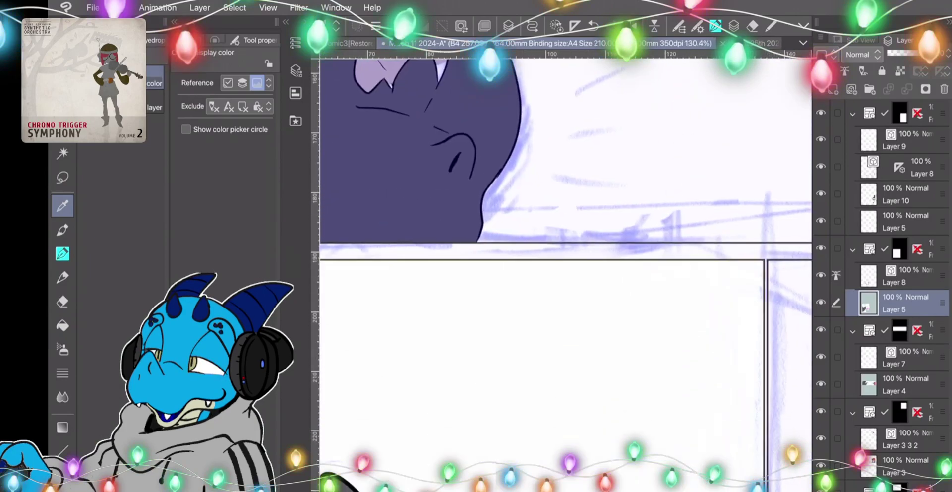
{"action": "scroll", "coordinate": [565, 275], "scroll_direction": "up", "scroll_amount": 4}
{"action": "scroll", "coordinate": [561, 270], "scroll_direction": "down", "scroll_amount": 3}
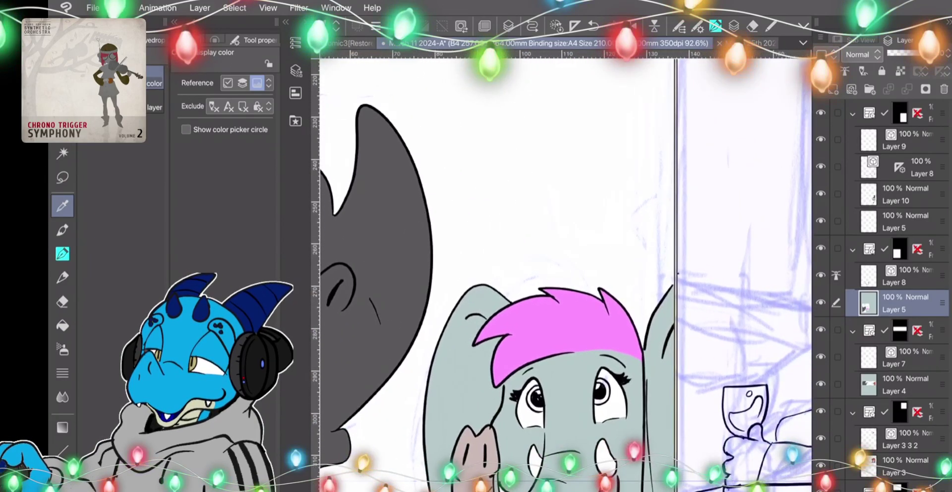
{"action": "key", "text": "g"}
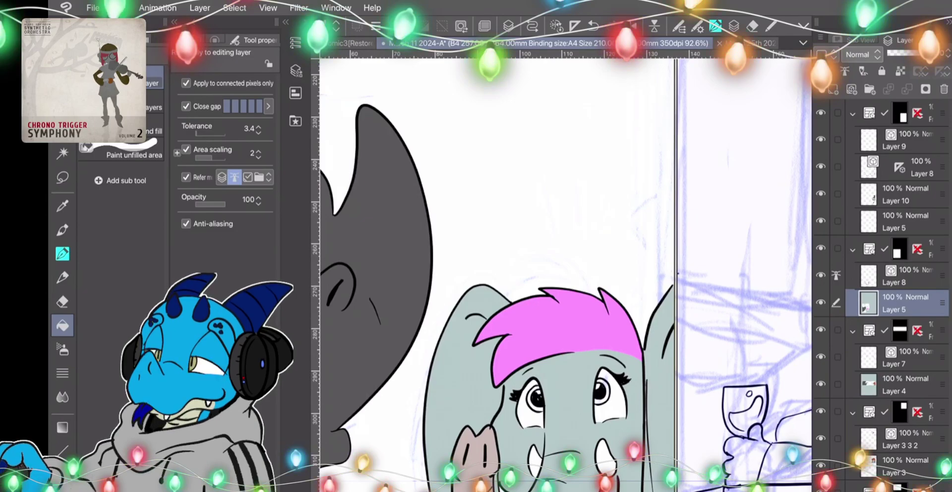
{"action": "scroll", "coordinate": [446, 264], "scroll_direction": "down", "scroll_amount": 2}
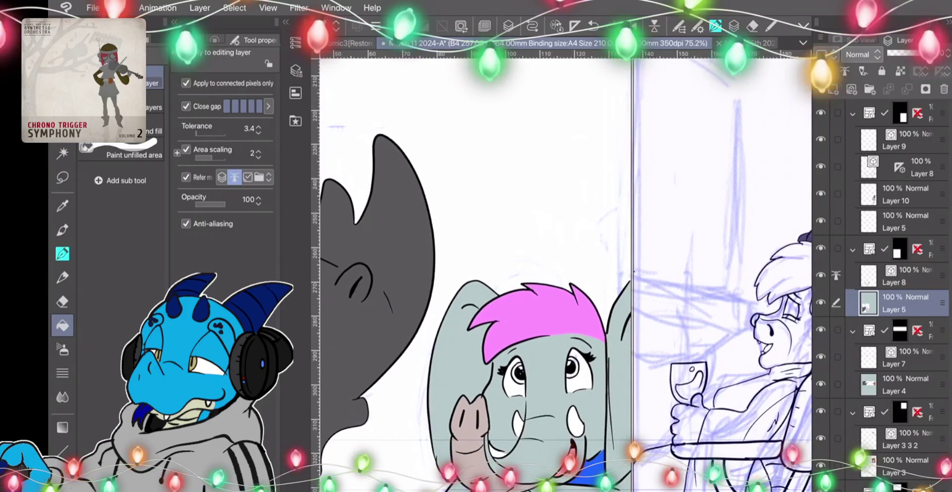
Sample the bright green iris color from the elephant in the top panel and fill both of the lower elephant's irises with it.
{"action": "scroll", "coordinate": [565, 275], "scroll_direction": "down", "scroll_amount": 2}
{"action": "scroll", "coordinate": [565, 275], "scroll_direction": "up", "scroll_amount": 5}
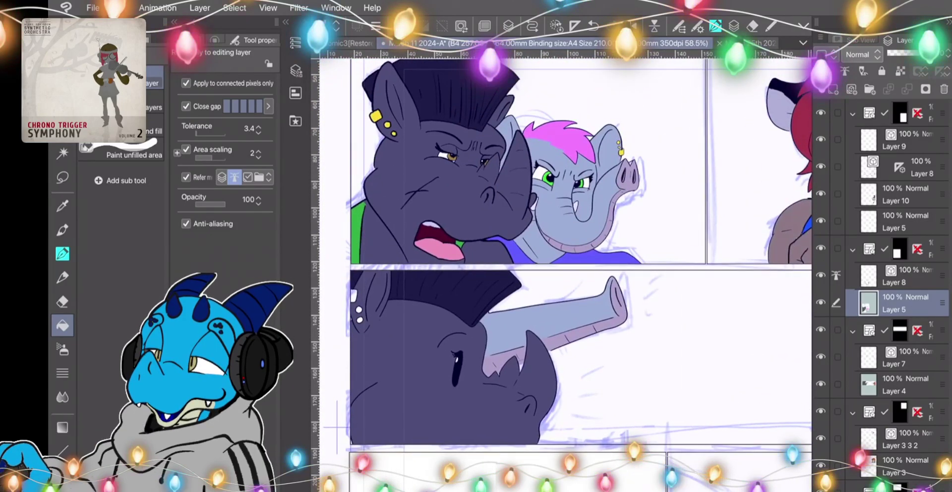
{"action": "key", "text": "i"}
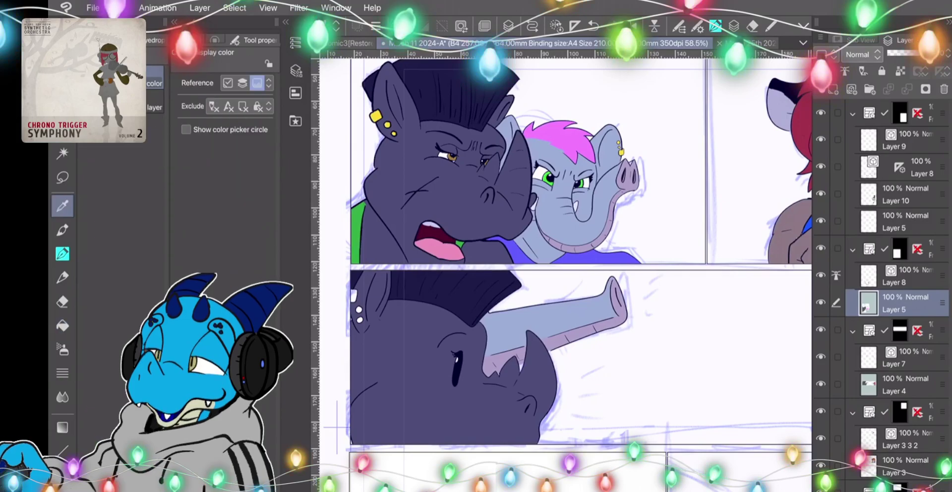
{"action": "scroll", "coordinate": [565, 208], "scroll_direction": "up", "scroll_amount": 3}
{"action": "scroll", "coordinate": [565, 208], "scroll_direction": "up", "scroll_amount": 1}
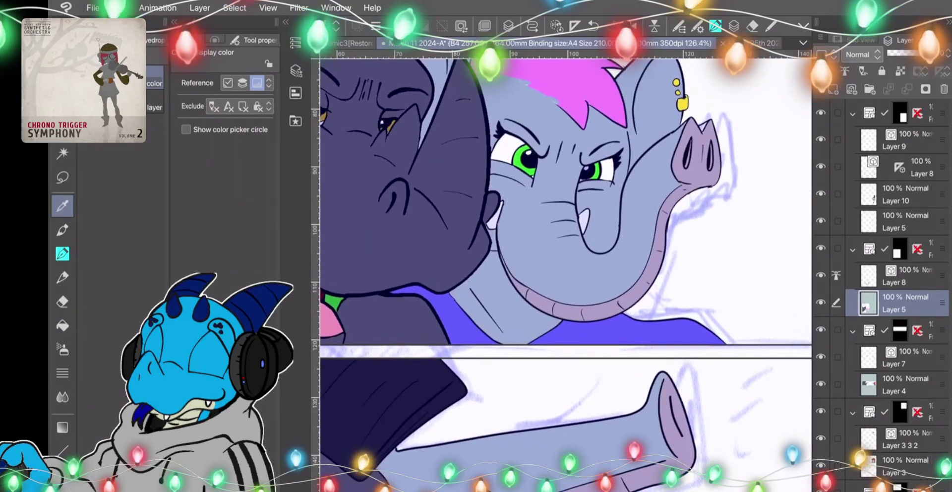
{"action": "scroll", "coordinate": [565, 276], "scroll_direction": "down", "scroll_amount": 8}
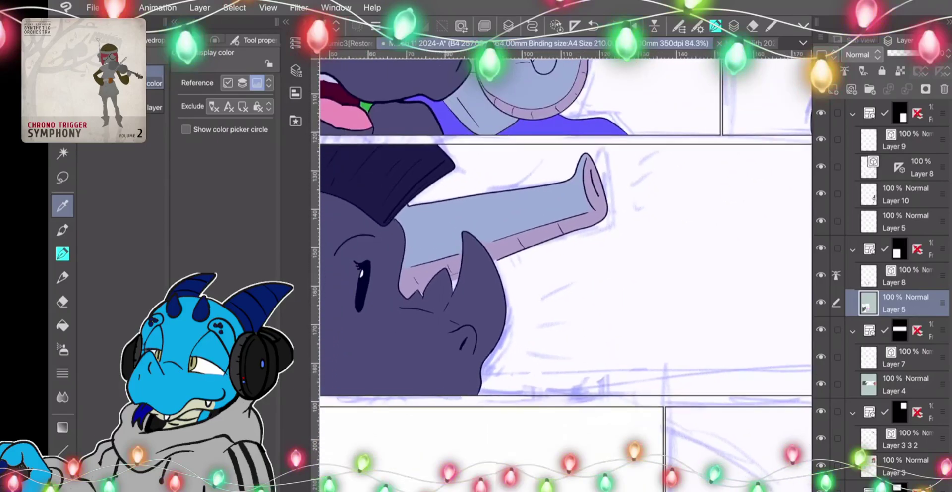
{"action": "scroll", "coordinate": [565, 275], "scroll_direction": "down", "scroll_amount": 2}
{"action": "scroll", "coordinate": [565, 275], "scroll_direction": "up", "scroll_amount": 4}
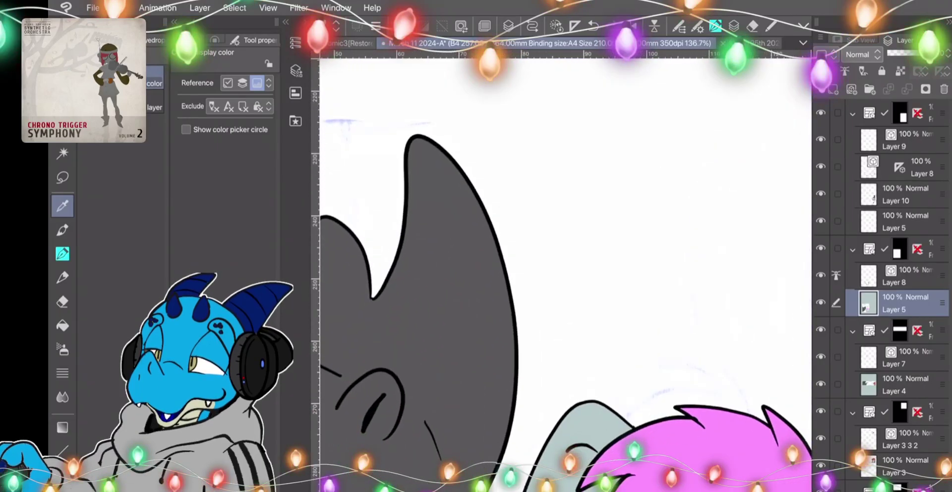
{"action": "scroll", "coordinate": [565, 275], "scroll_direction": "down", "scroll_amount": 5}
{"action": "scroll", "coordinate": [565, 275], "scroll_direction": "up", "scroll_amount": 2}
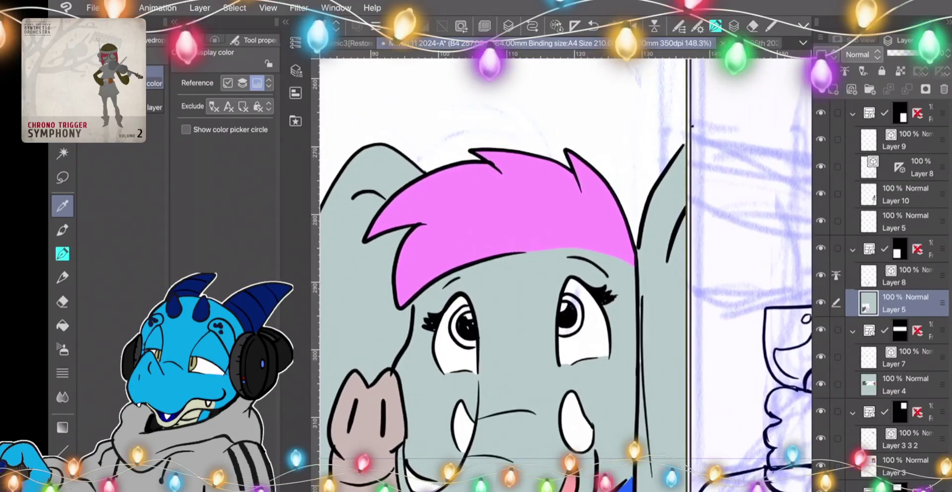
{"action": "key", "text": "g"}
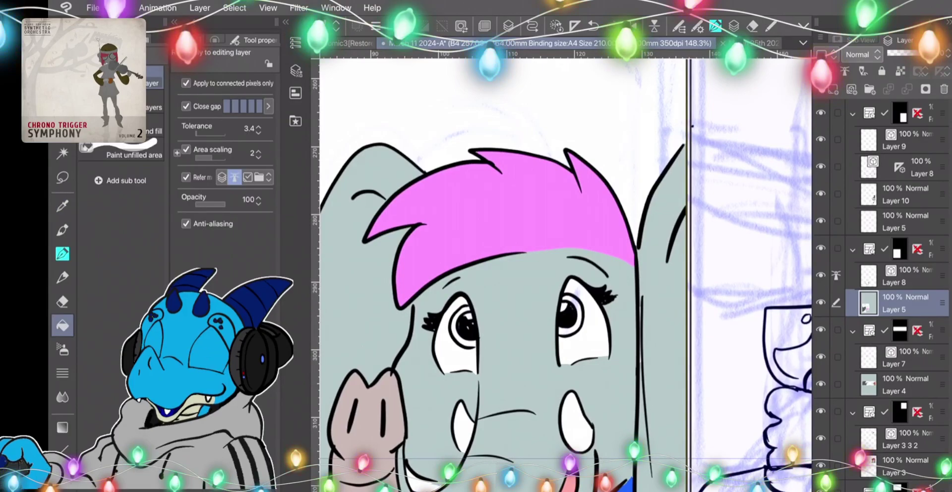
{"action": "left_click", "coordinate": [456, 330]}
{"action": "left_click", "coordinate": [576, 317]}
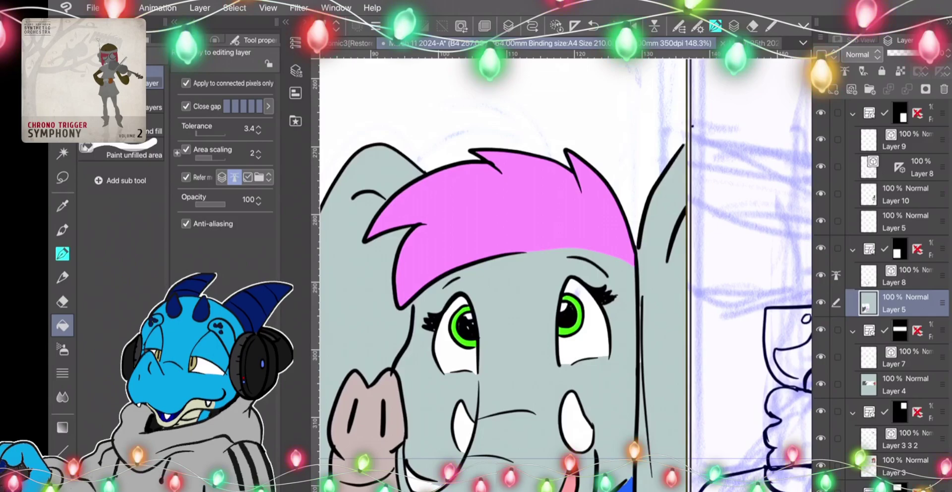
Sample the blue shirt color and fill the remaining gap of the lower elephant's shirt beside the trunk.
{"action": "scroll", "coordinate": [565, 275], "scroll_direction": "down", "scroll_amount": 1}
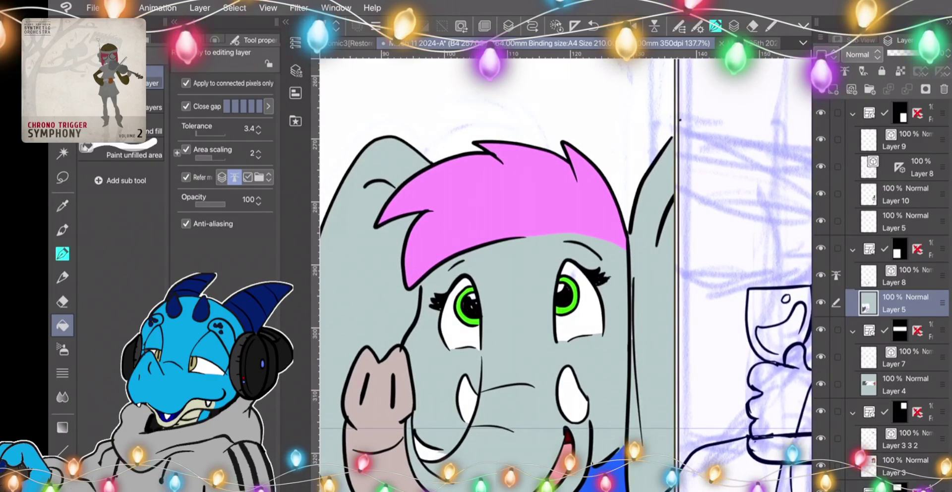
{"action": "key", "text": "p"}
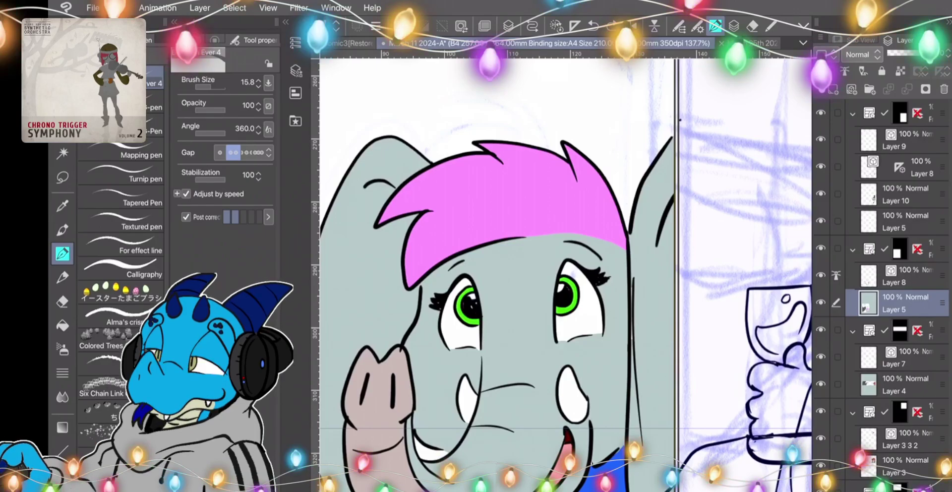
{"action": "key", "text": "i"}
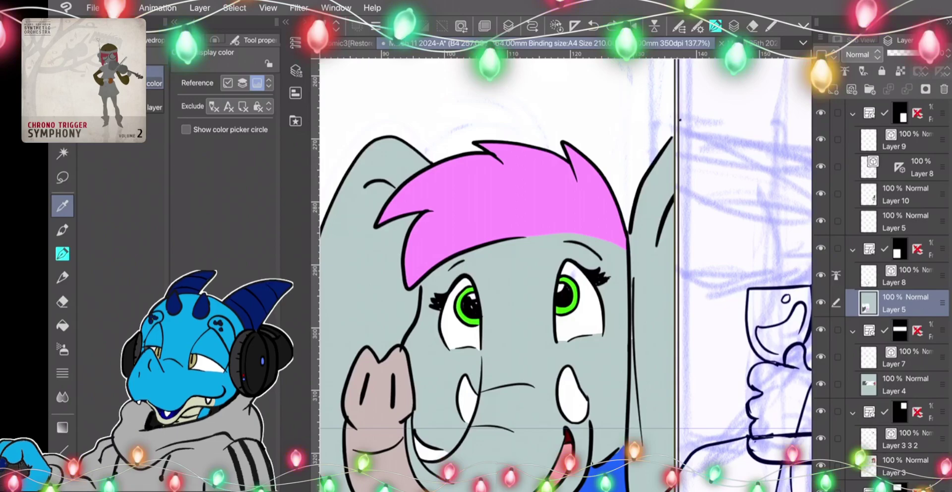
{"action": "key", "text": "p"}
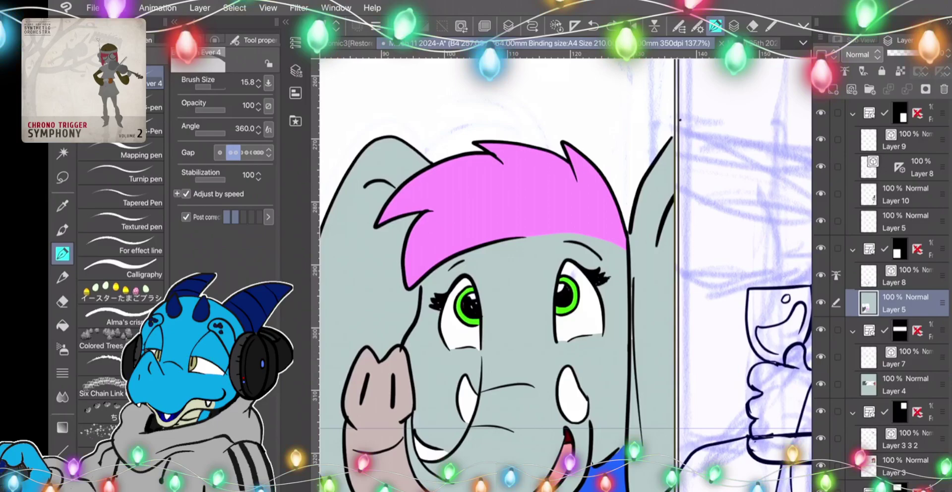
{"action": "scroll", "coordinate": [565, 275], "scroll_direction": "down", "scroll_amount": 4}
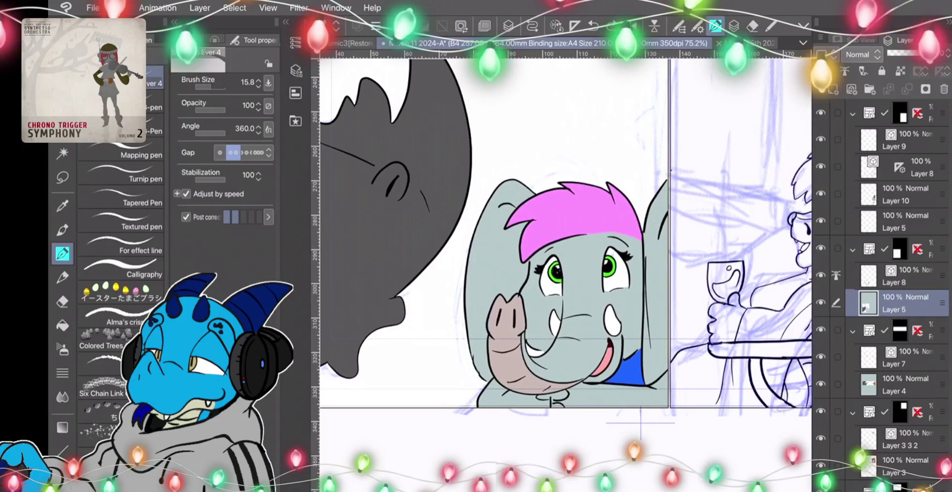
{"action": "key", "text": "i"}
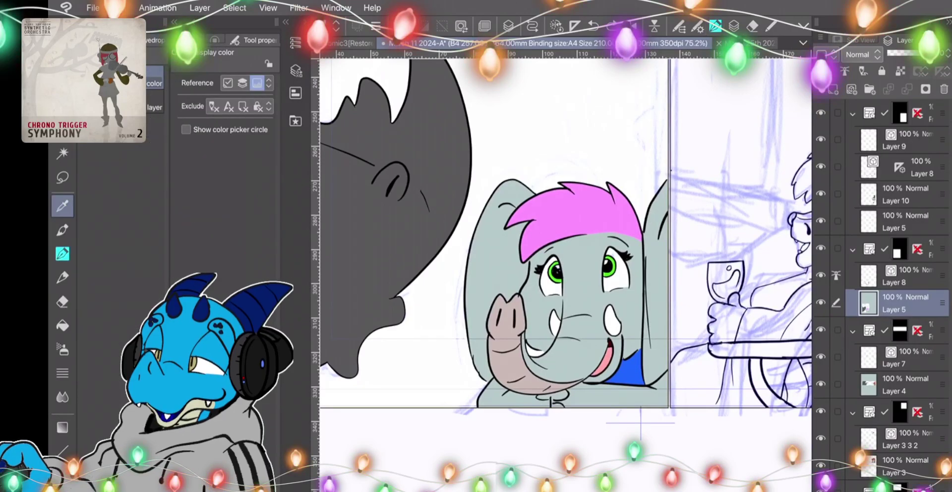
{"action": "key", "text": "g"}
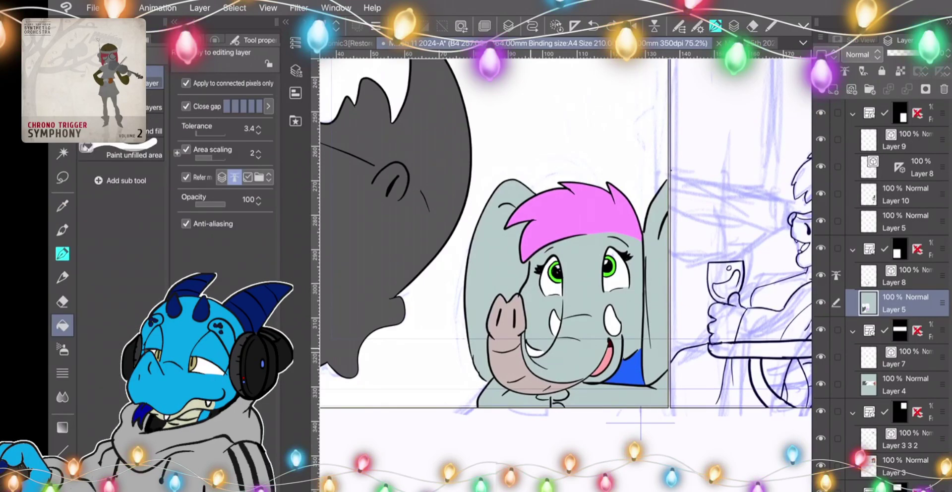
{"action": "scroll", "coordinate": [562, 248], "scroll_direction": "down", "scroll_amount": 4}
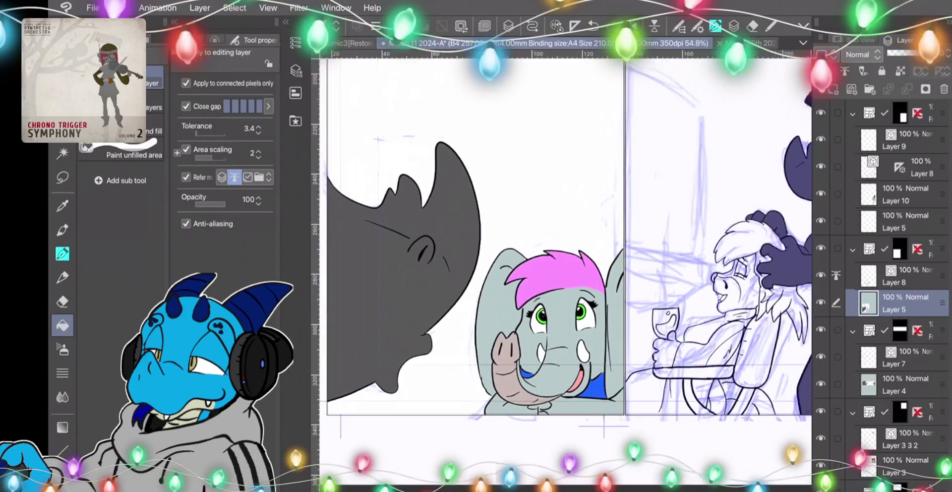
Sample the red hair color from the character in the middle panel and try filling inside the neighbouring lower panel with it.
{"action": "scroll", "coordinate": [562, 247], "scroll_direction": "down", "scroll_amount": 2}
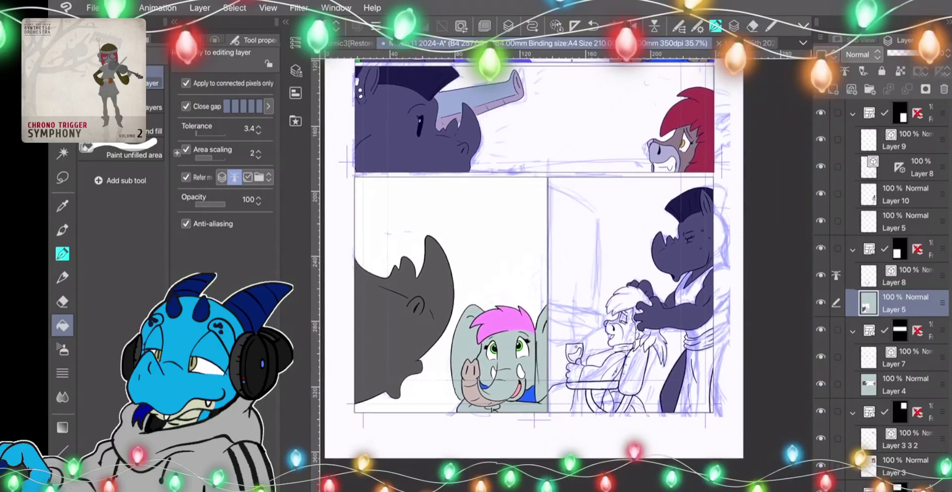
{"action": "scroll", "coordinate": [535, 256], "scroll_direction": "up", "scroll_amount": 2}
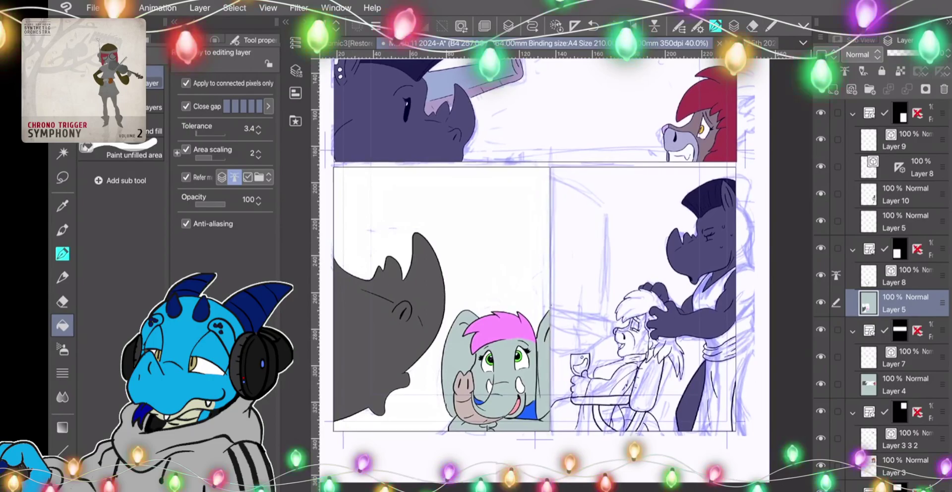
{"action": "scroll", "coordinate": [562, 273], "scroll_direction": "down", "scroll_amount": 2}
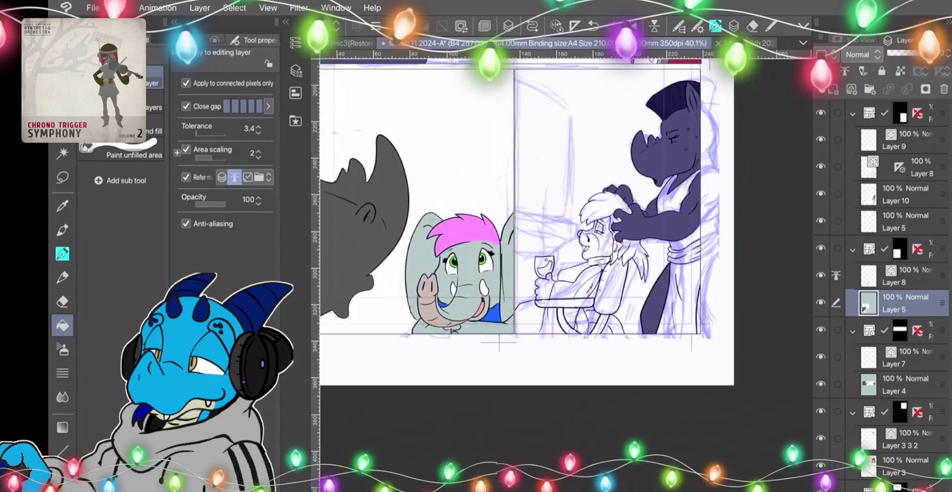
{"action": "scroll", "coordinate": [562, 268], "scroll_direction": "up", "scroll_amount": 2}
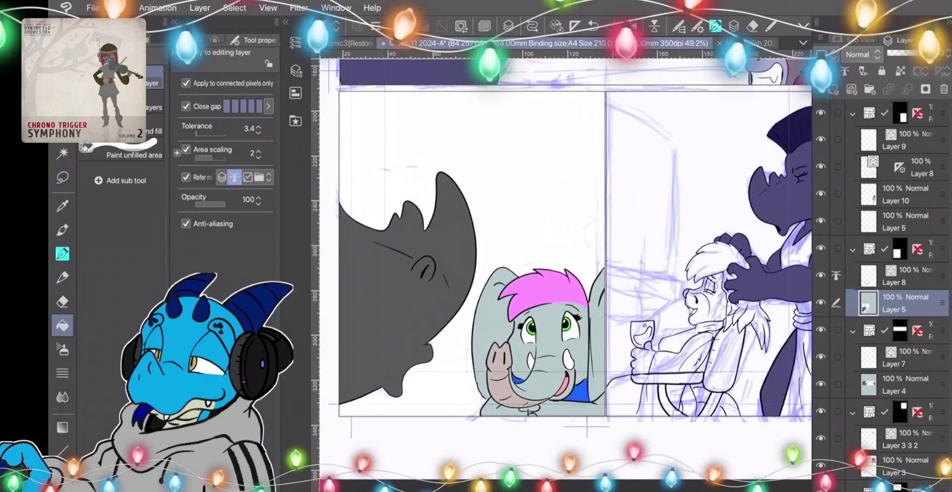
{"action": "scroll", "coordinate": [563, 268], "scroll_direction": "right", "scroll_amount": 4}
{"action": "scroll", "coordinate": [562, 267], "scroll_direction": "up", "scroll_amount": 3}
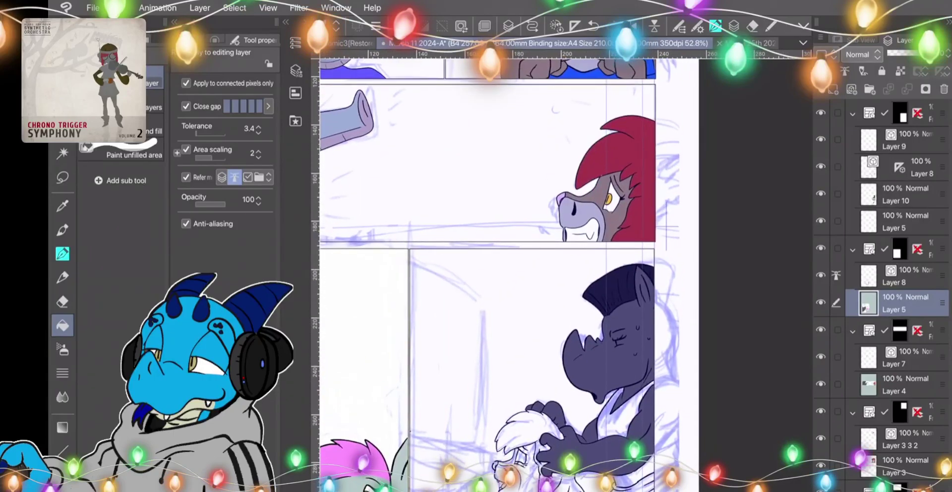
{"action": "key", "text": "i"}
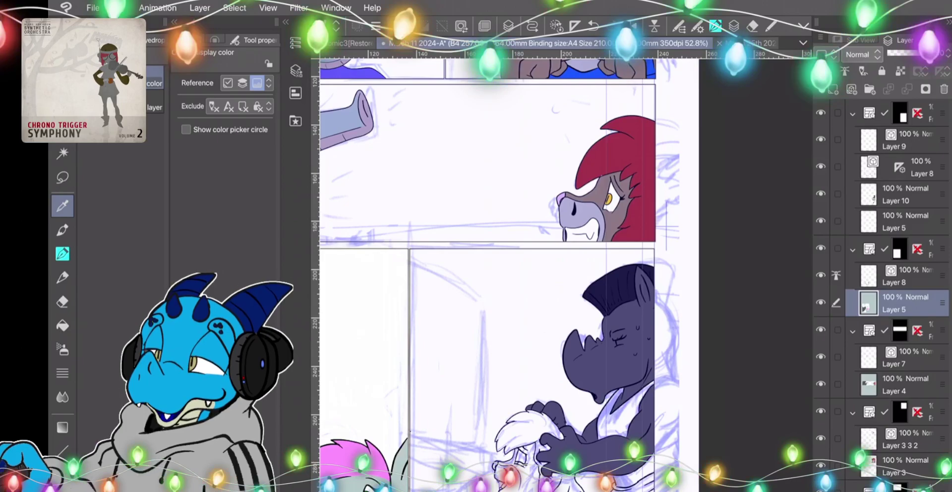
{"action": "left_click", "coordinate": [385, 390]}
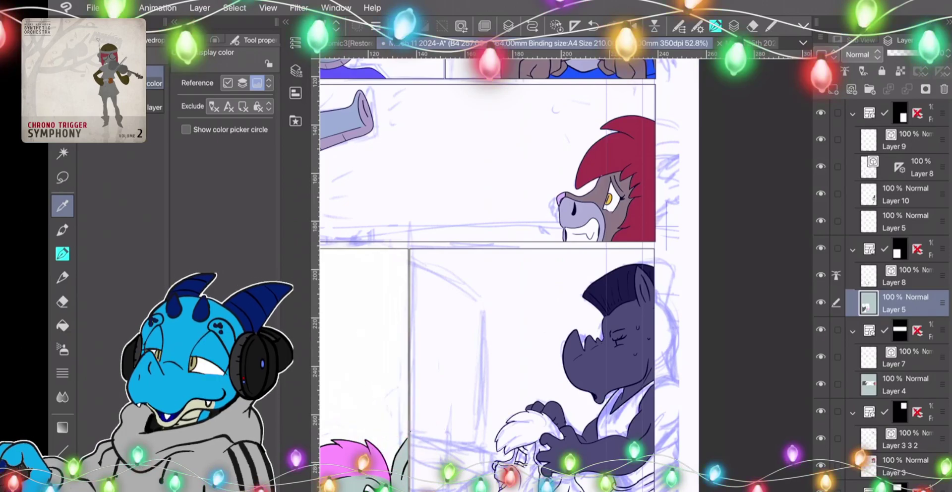
{"action": "scroll", "coordinate": [461, 247], "scroll_direction": "down", "scroll_amount": 3}
{"action": "scroll", "coordinate": [496, 258], "scroll_direction": "up", "scroll_amount": 2}
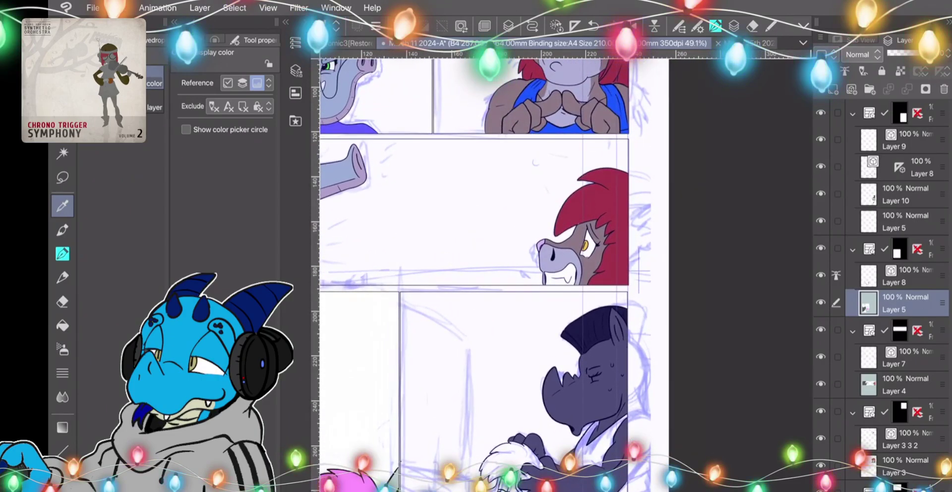
{"action": "key", "text": "g"}
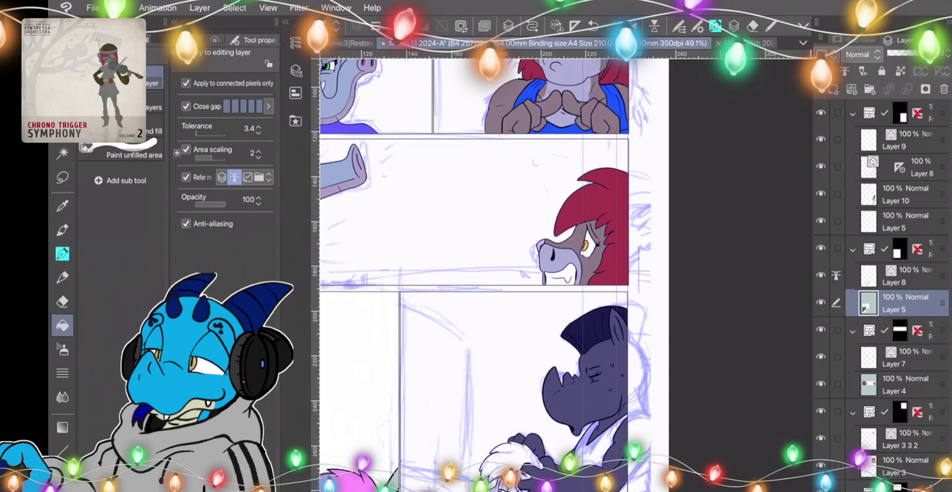
{"action": "left_click", "coordinate": [501, 324]}
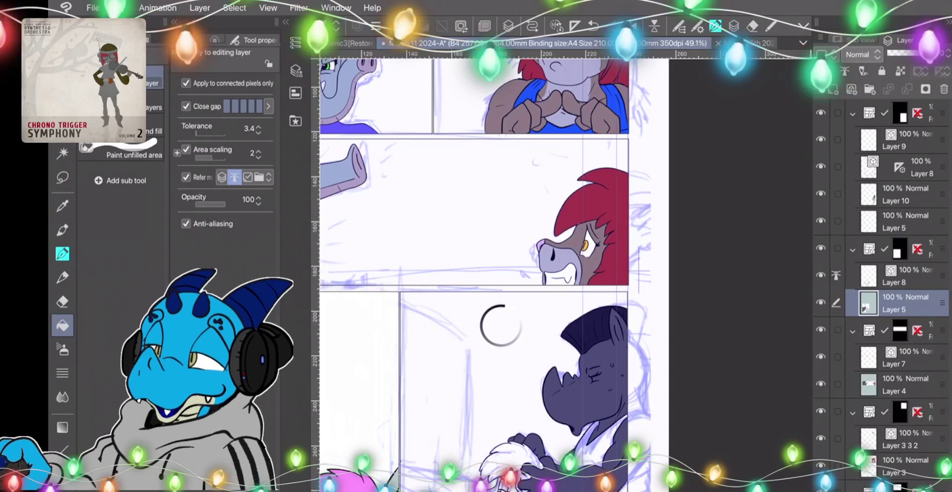
Merge Layer 9 into Layer 8 in the lower rhino panel's folder and set the merged line art as the reference layer.
{"action": "left_click", "coordinate": [910, 167]}
{"action": "left_click", "coordinate": [899, 140]}
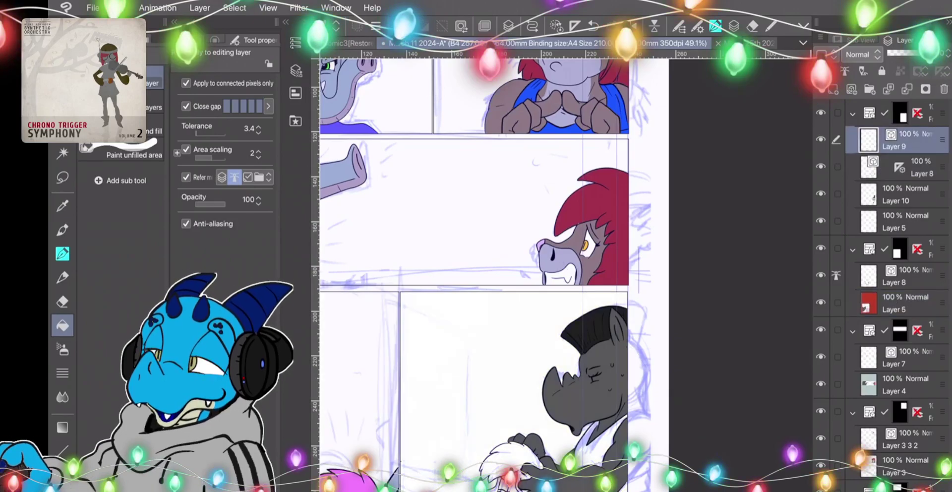
{"action": "left_click", "coordinate": [820, 167]}
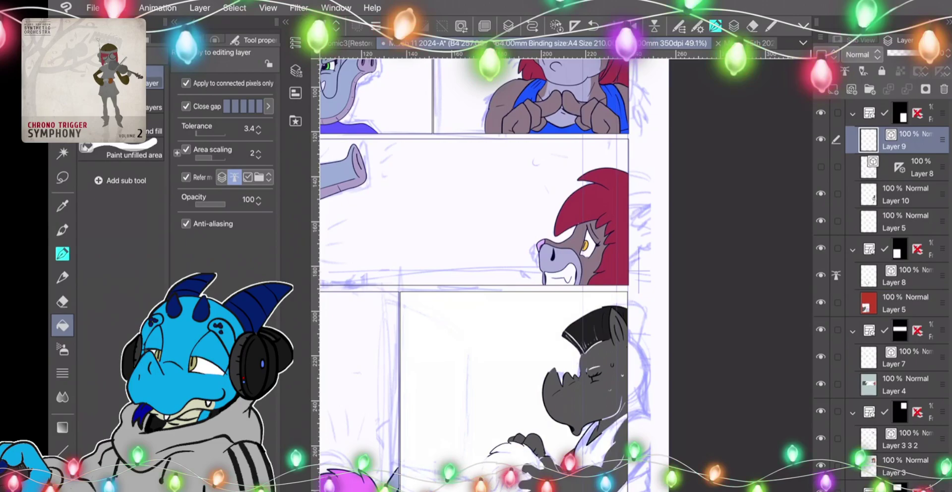
{"action": "left_click", "coordinate": [820, 167]}
{"action": "left_click", "coordinate": [909, 167]}
{"action": "left_click", "coordinate": [900, 140]}
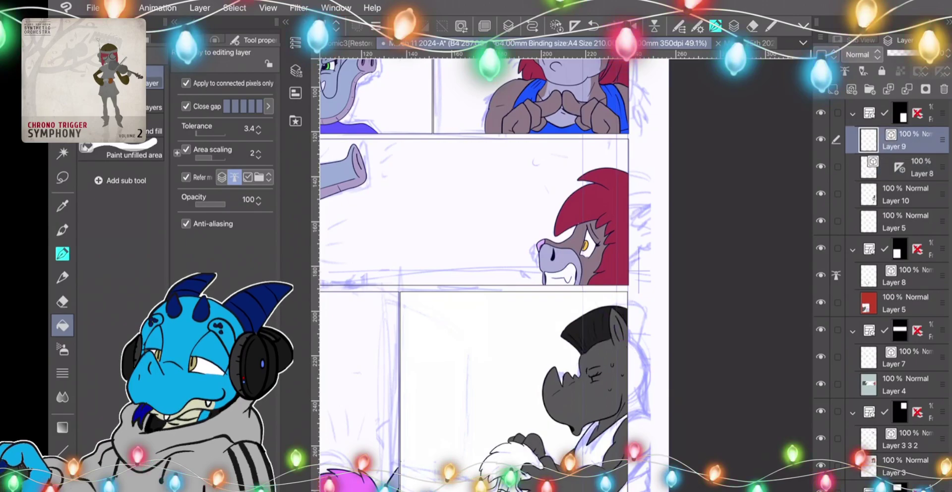
{"action": "left_click", "coordinate": [907, 89]}
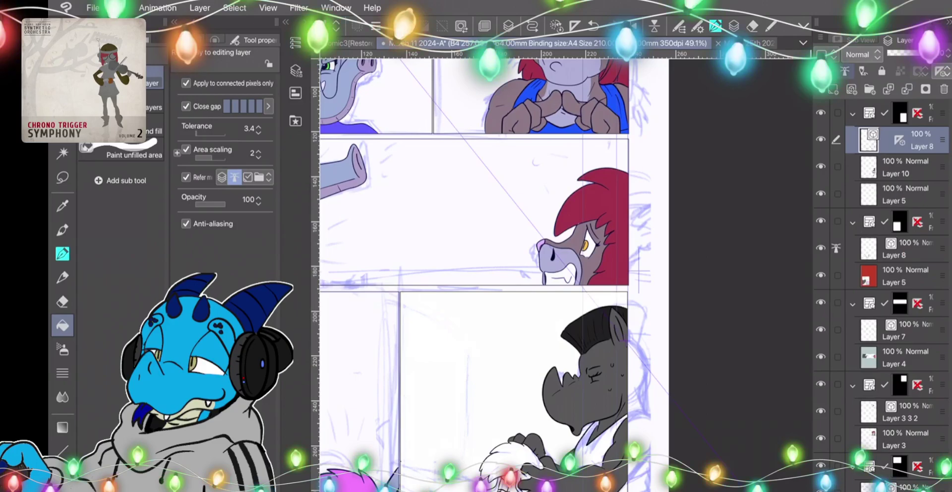
Fill the seated character's front hair and the long strands behind the rhino's hands with red on Layer 10.
{"action": "scroll", "coordinate": [590, 367], "scroll_direction": "up", "scroll_amount": 5}
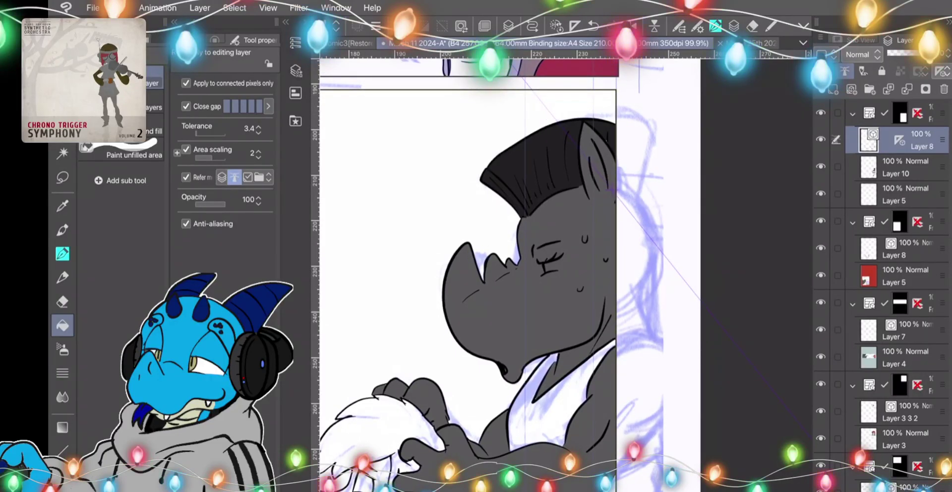
{"action": "scroll", "coordinate": [541, 276], "scroll_direction": "down", "scroll_amount": 2}
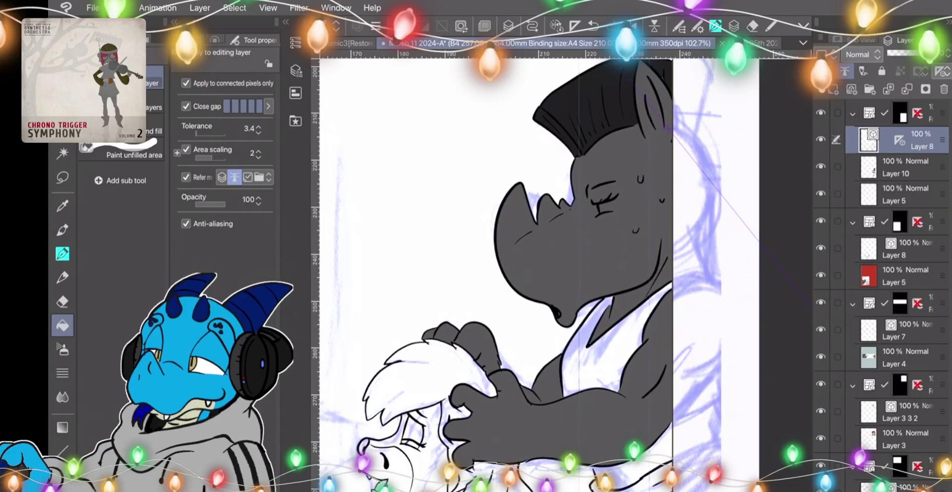
{"action": "left_click", "coordinate": [904, 168]}
{"action": "left_click", "coordinate": [430, 372]}
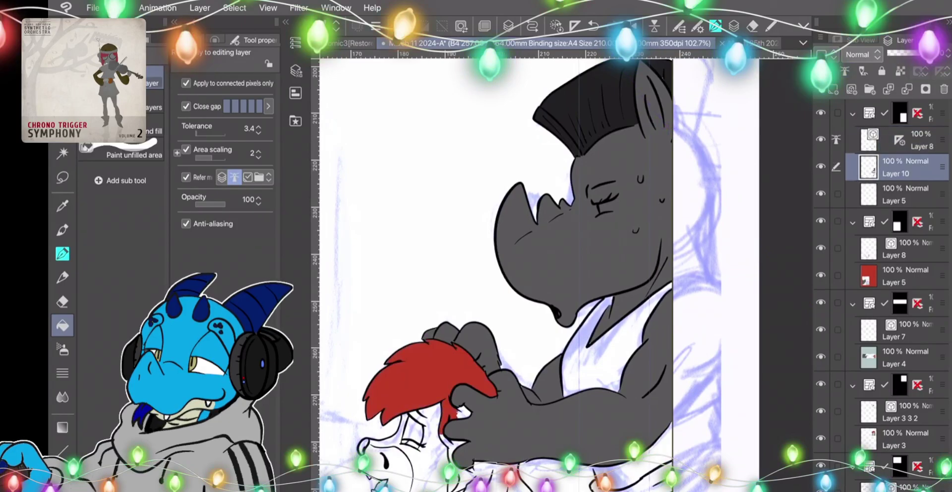
{"action": "left_click", "coordinate": [464, 412]}
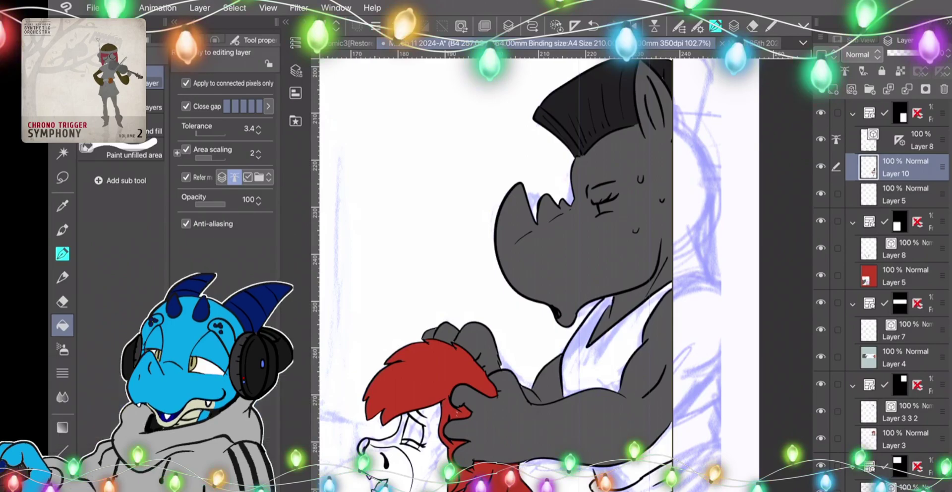
{"action": "scroll", "coordinate": [565, 276], "scroll_direction": "down", "scroll_amount": 2}
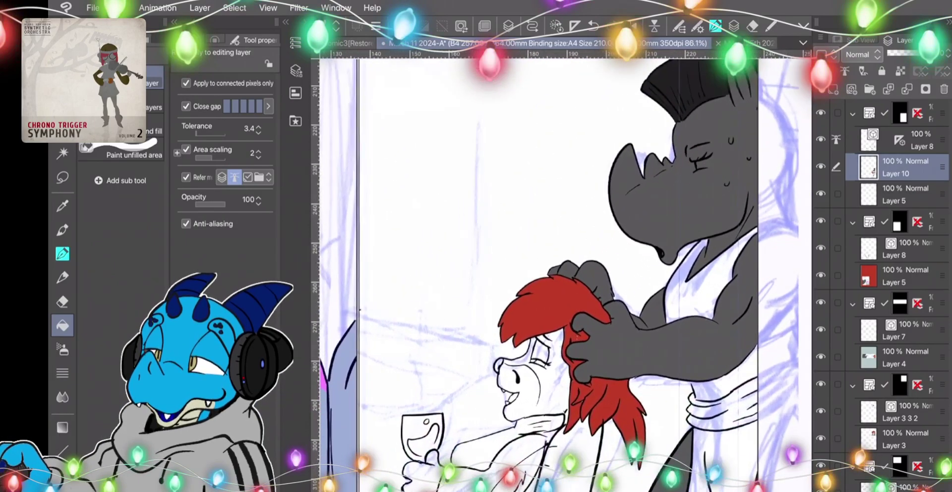
{"action": "scroll", "coordinate": [565, 276], "scroll_direction": "up", "scroll_amount": 1}
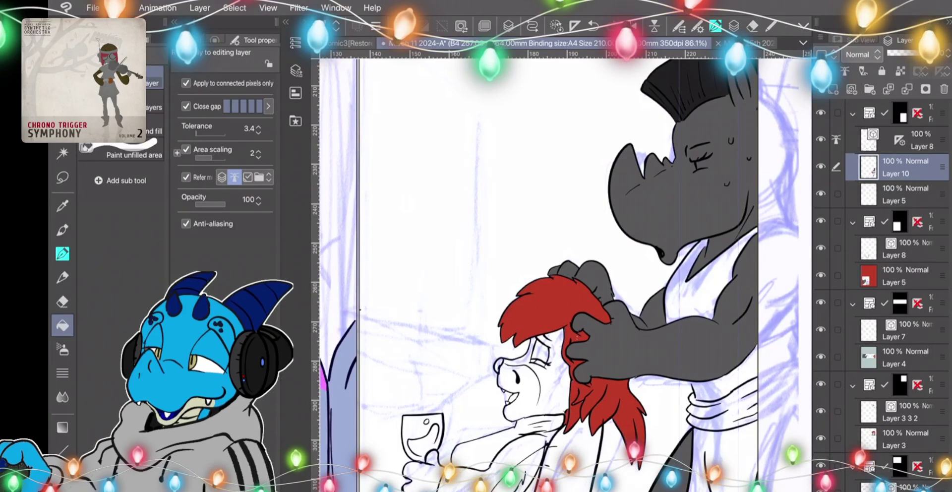
Sample the brown fur color from the red-haired character in the middle panel and fill the seated character's brow and eye marking.
{"action": "scroll", "coordinate": [563, 276], "scroll_direction": "down", "scroll_amount": 3}
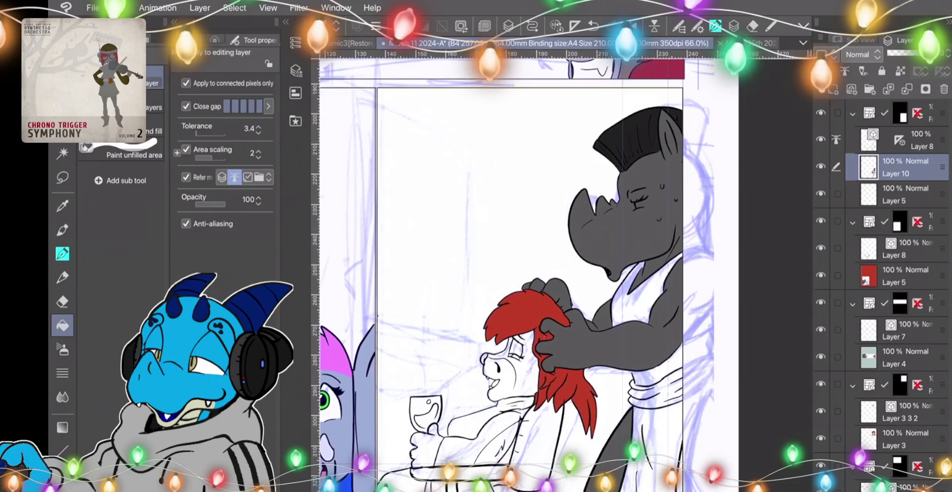
{"action": "key", "text": "i"}
{"action": "scroll", "coordinate": [496, 273], "scroll_direction": "down", "scroll_amount": 2}
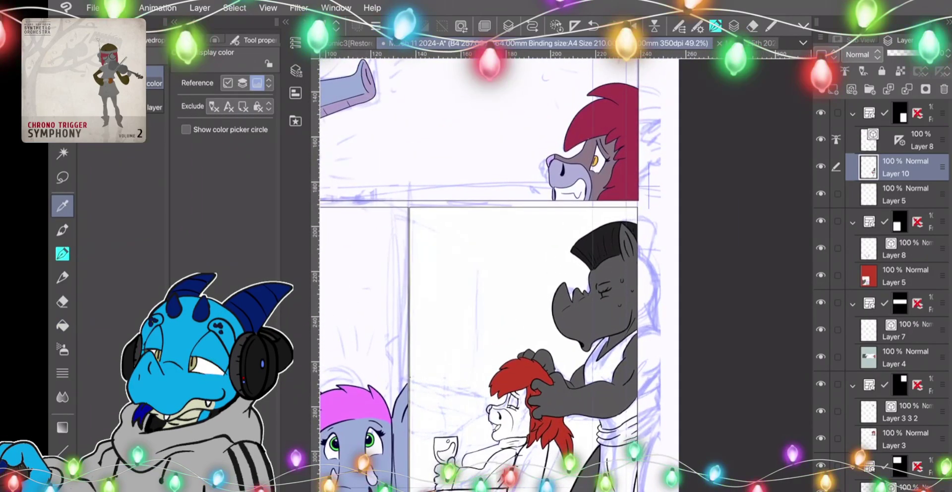
{"action": "key", "text": "g"}
{"action": "scroll", "coordinate": [470, 422], "scroll_direction": "up", "scroll_amount": 2}
{"action": "scroll", "coordinate": [664, 466], "scroll_direction": "up", "scroll_amount": 1}
{"action": "left_click", "coordinate": [541, 327]}
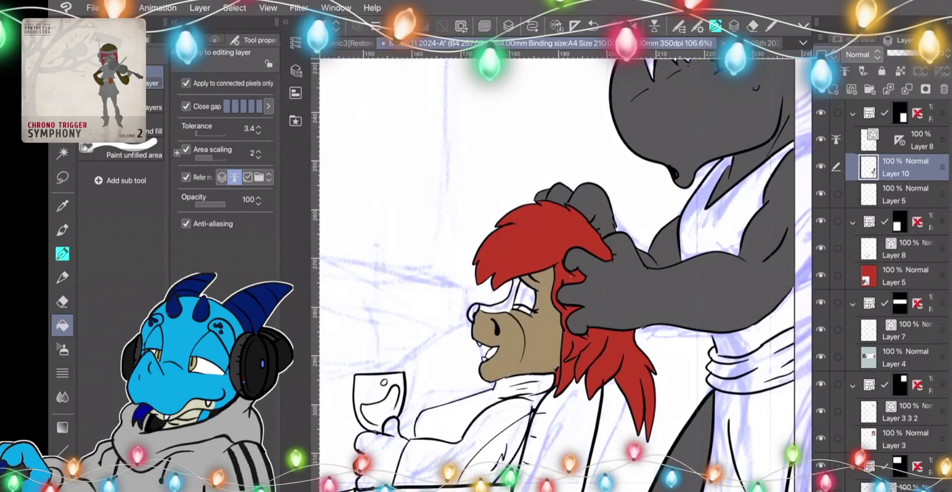
{"action": "left_click", "coordinate": [508, 302]}
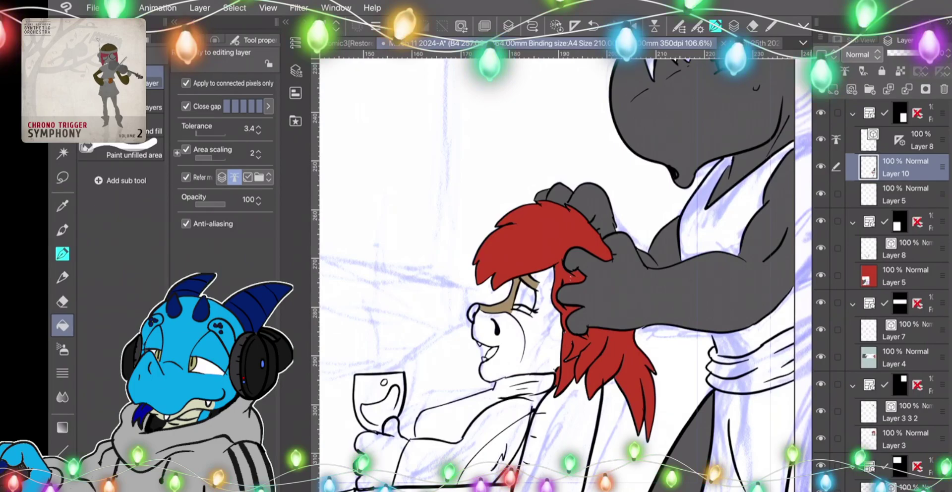
Draw a brown pen line closing off the seated character's muzzle and fill the cheek and neck behind it with brown.
{"action": "key", "text": "p"}
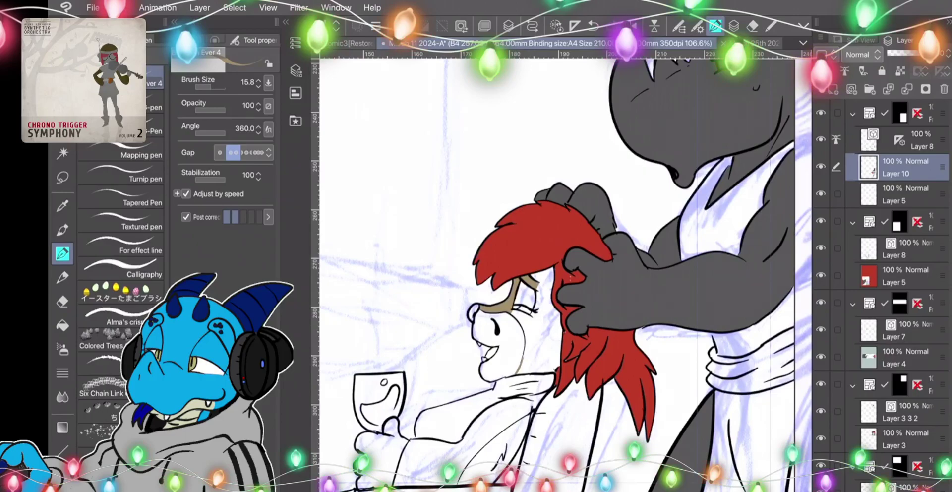
{"action": "key", "text": "g"}
{"action": "left_click", "coordinate": [542, 332]}
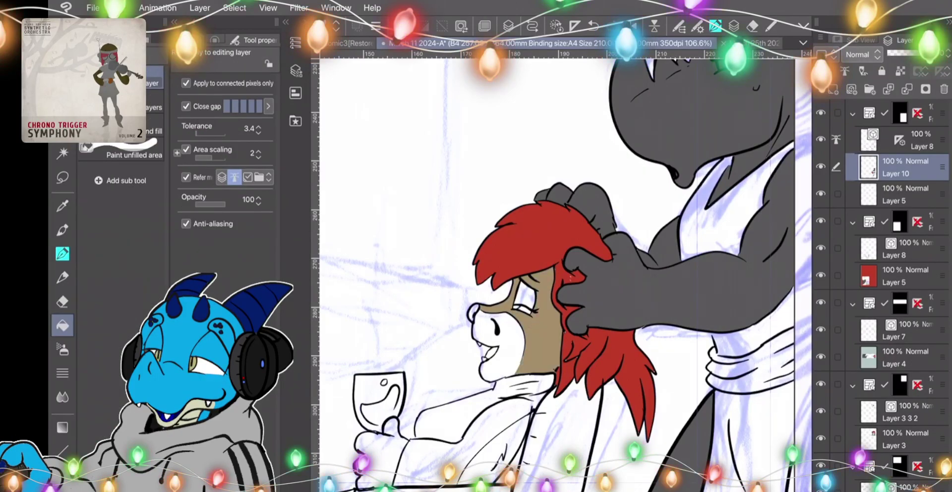
Sample the pink from the red-haired character in the panel above and fill the seated character's nose and tongue with it.
{"action": "key", "text": "i"}
{"action": "scroll", "coordinate": [565, 275], "scroll_direction": "down", "scroll_amount": 4}
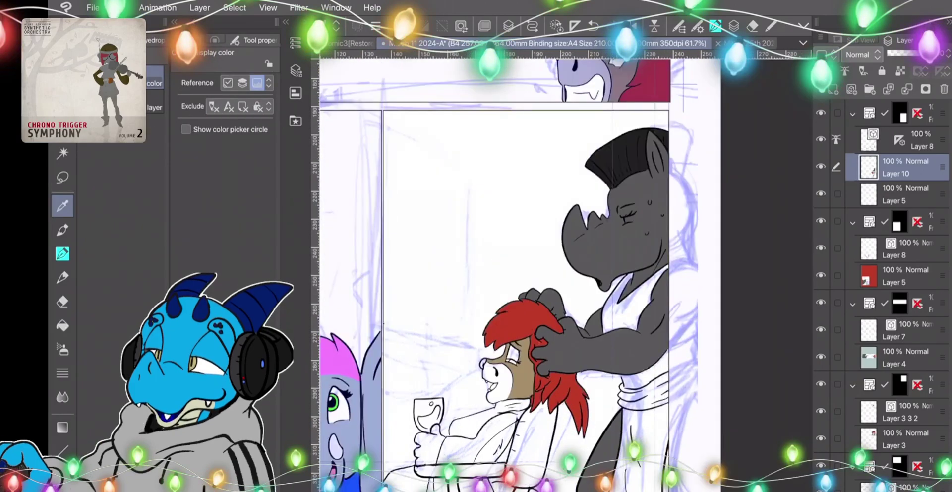
{"action": "scroll", "coordinate": [566, 275], "scroll_direction": "up", "scroll_amount": 3}
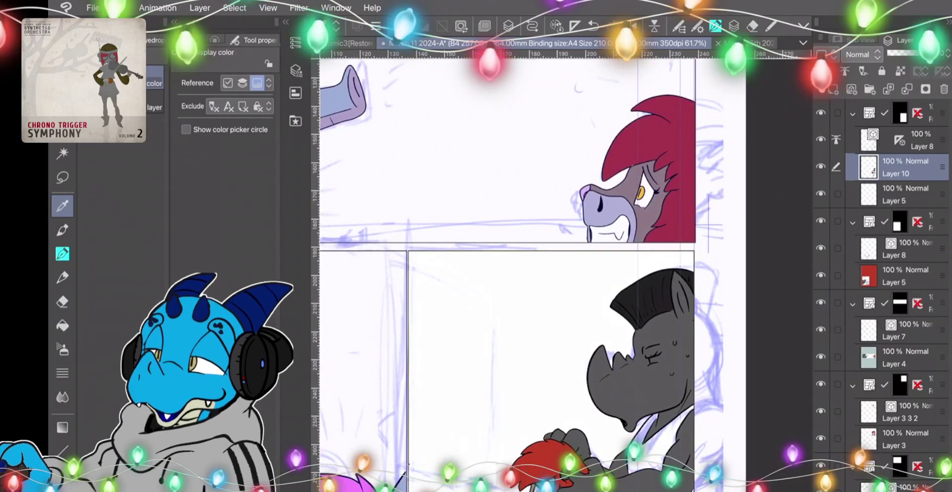
{"action": "scroll", "coordinate": [565, 275], "scroll_direction": "up", "scroll_amount": 4}
{"action": "scroll", "coordinate": [565, 275], "scroll_direction": "down", "scroll_amount": 5}
{"action": "scroll", "coordinate": [452, 420], "scroll_direction": "up", "scroll_amount": 1}
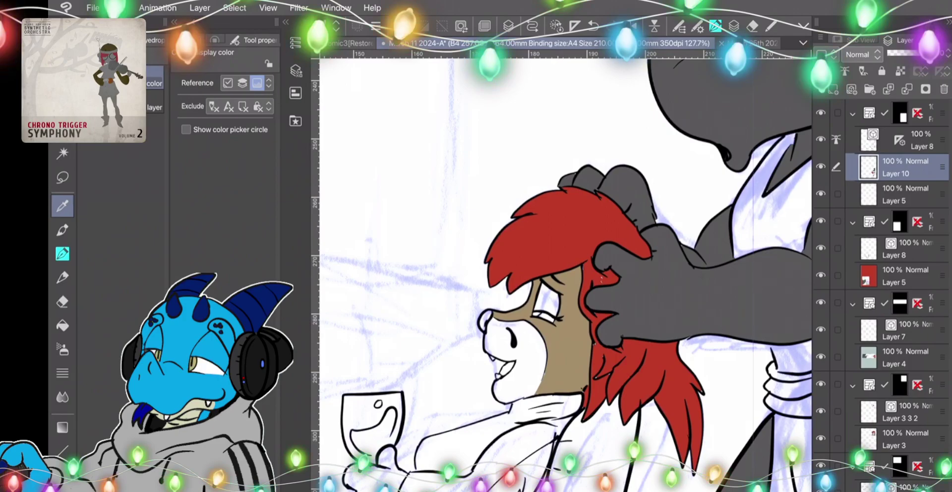
{"action": "key", "text": "g"}
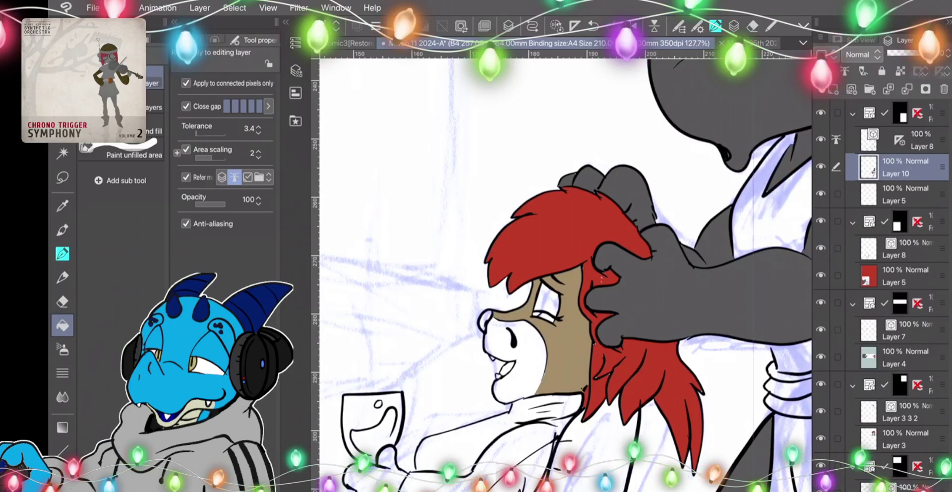
{"action": "left_click", "coordinate": [487, 321]}
{"action": "left_click", "coordinate": [508, 369]}
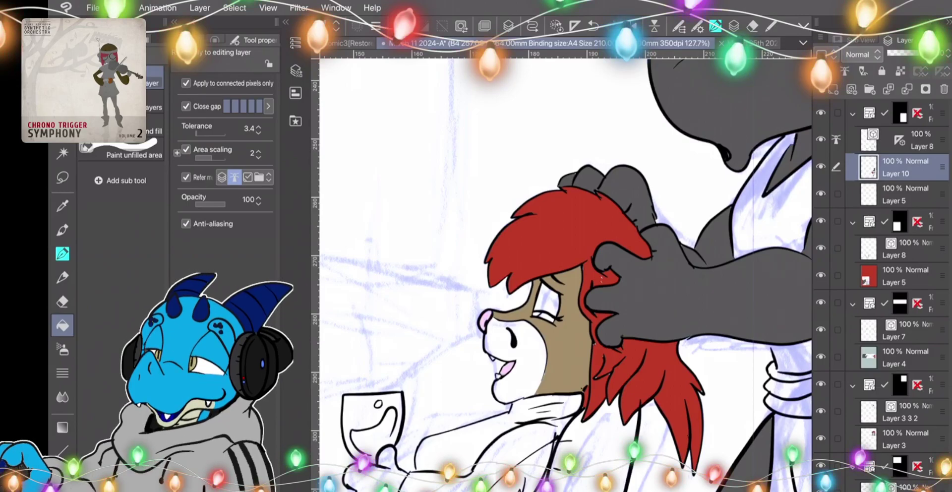
Sample the muzzle color from the red-haired character and fill the seated character's muzzle with light grey.
{"action": "scroll", "coordinate": [565, 270], "scroll_direction": "down", "scroll_amount": 3}
{"action": "scroll", "coordinate": [565, 270], "scroll_direction": "up", "scroll_amount": 3}
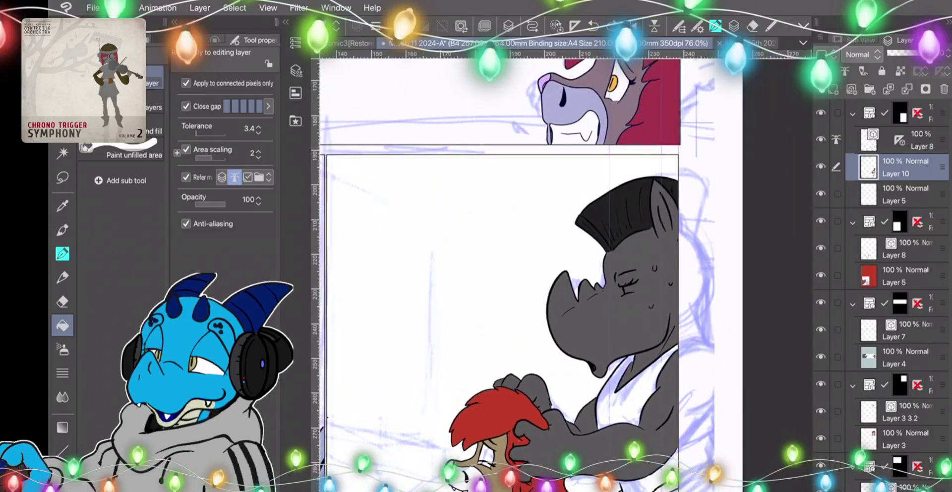
{"action": "key", "text": "i"}
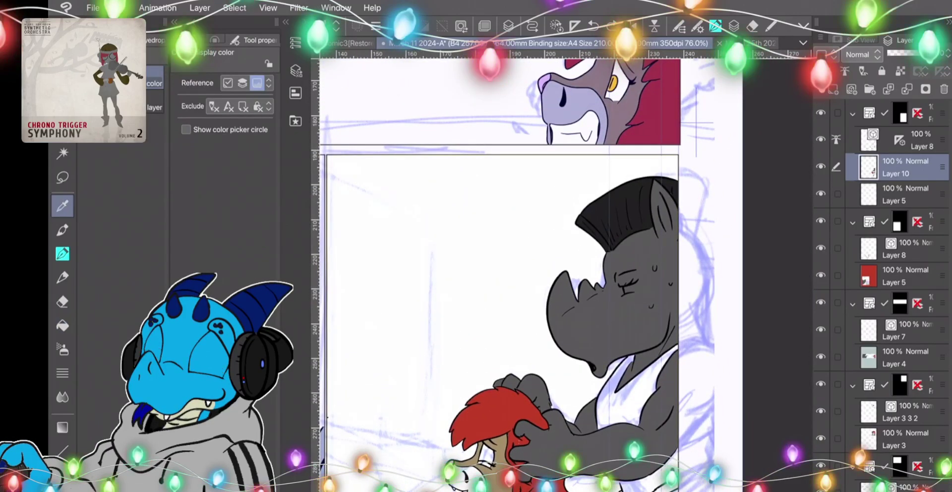
{"action": "scroll", "coordinate": [565, 275], "scroll_direction": "up", "scroll_amount": 3}
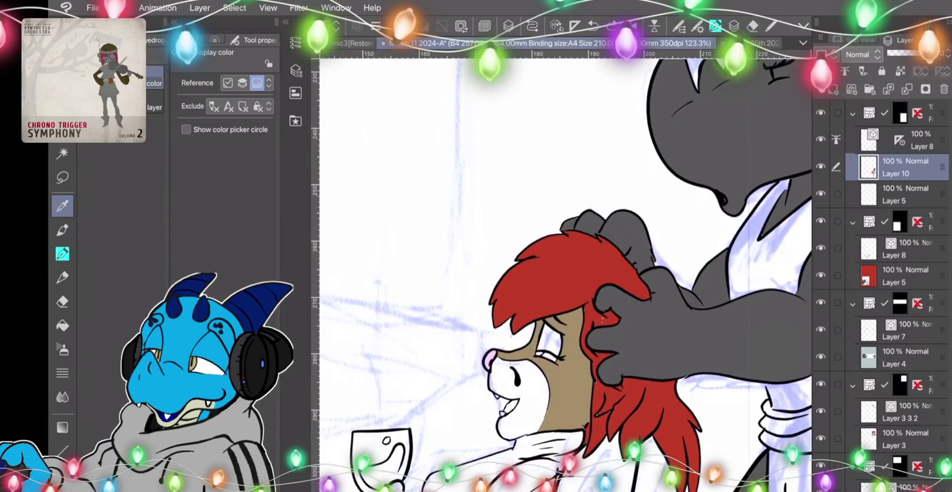
{"action": "key", "text": "g"}
{"action": "left_click", "coordinate": [527, 404]}
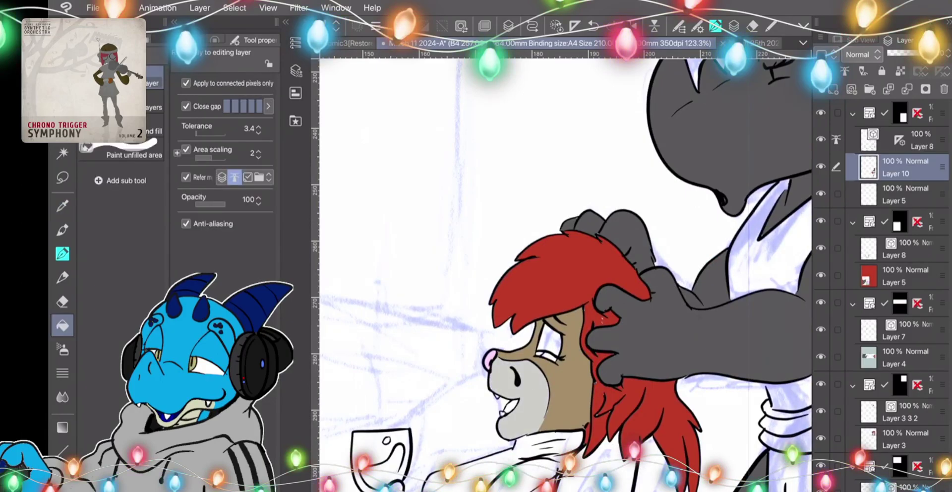
Sample the brown fur color and fill the seated character's eyelid with it.
{"action": "scroll", "coordinate": [560, 272], "scroll_direction": "down", "scroll_amount": 3}
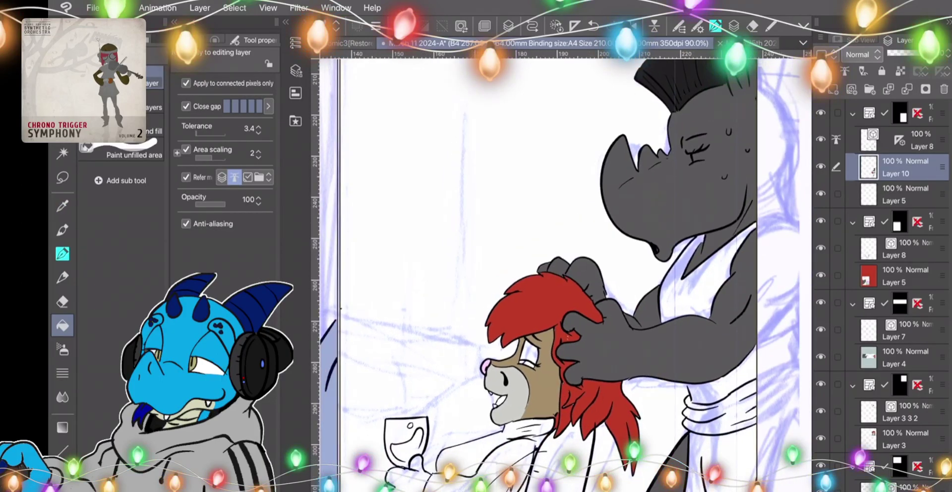
{"action": "key", "text": "i"}
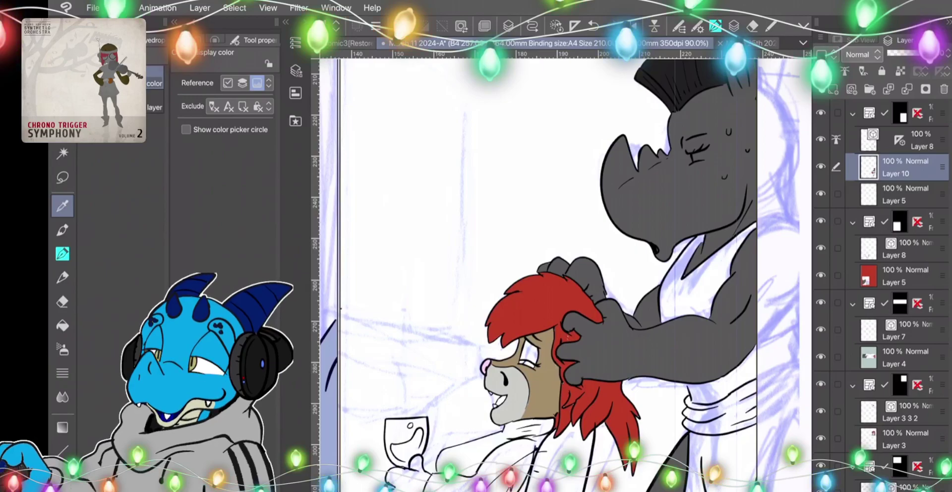
{"action": "key", "text": "g"}
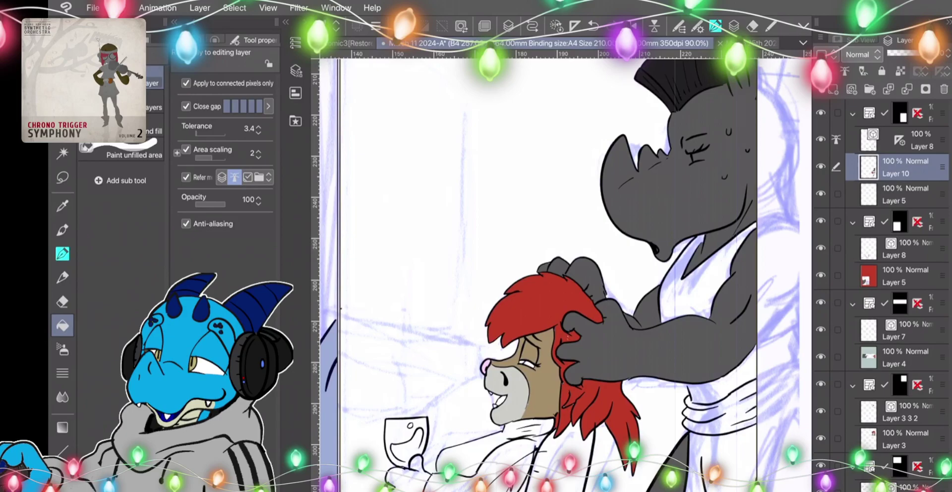
Fill the seated character's eye with white and its iris with amber, using hue 38, luminosity 50 and saturation 97.
{"action": "left_click", "coordinate": [160, 441]}
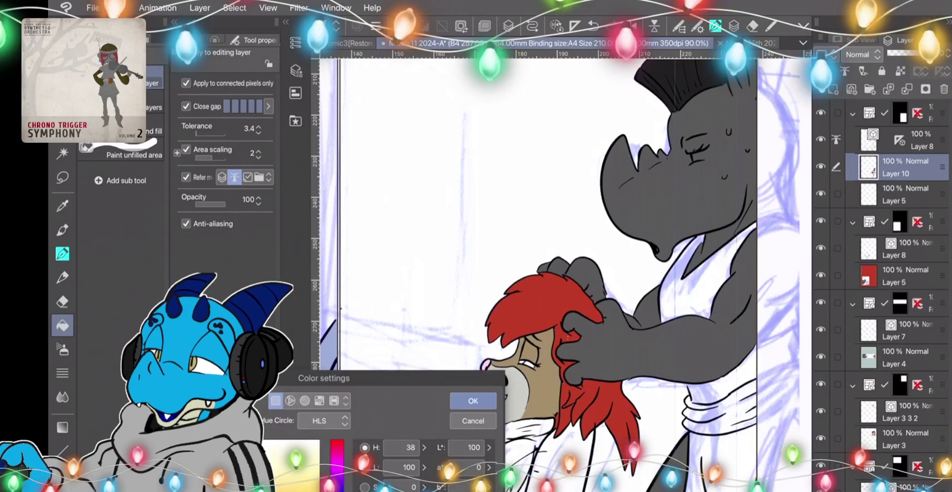
{"action": "left_click", "coordinate": [473, 401]}
{"action": "scroll", "coordinate": [501, 392], "scroll_direction": "up", "scroll_amount": 4}
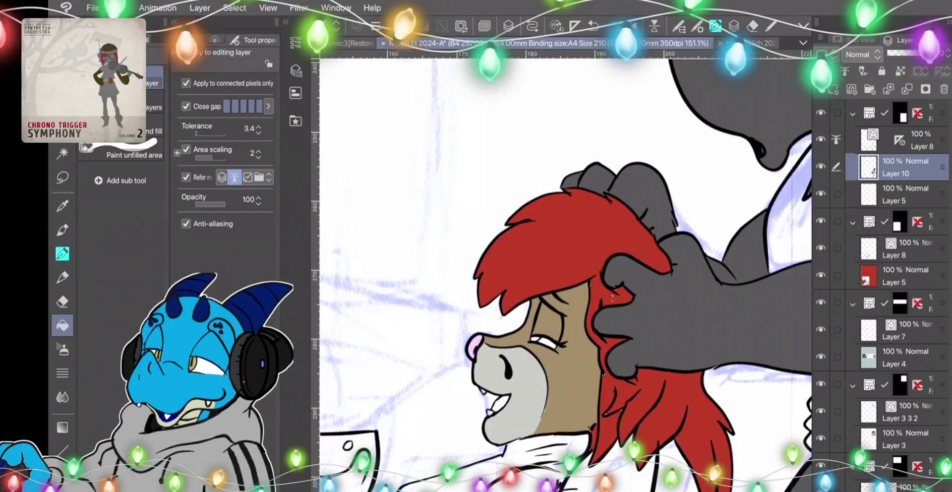
{"action": "left_click", "coordinate": [62, 480]}
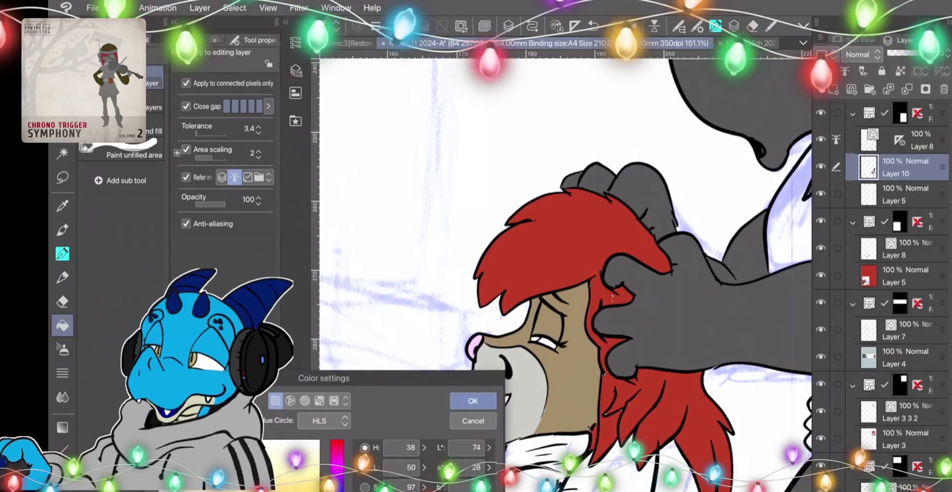
{"action": "left_click", "coordinate": [473, 400]}
{"action": "left_click", "coordinate": [534, 340]}
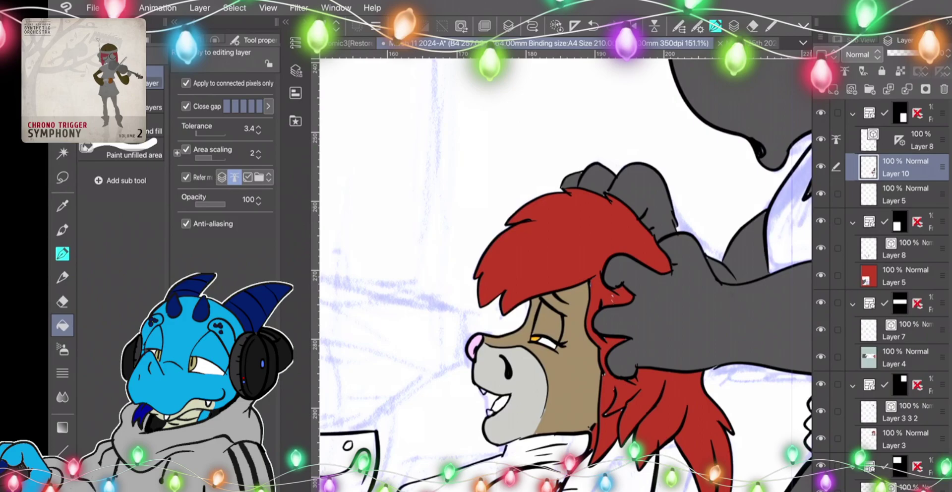
Sample the nose pink, adjust it to hue 301, luminosity 79 and saturation 38, and fill the seated character's tongue.
{"action": "key", "text": "i"}
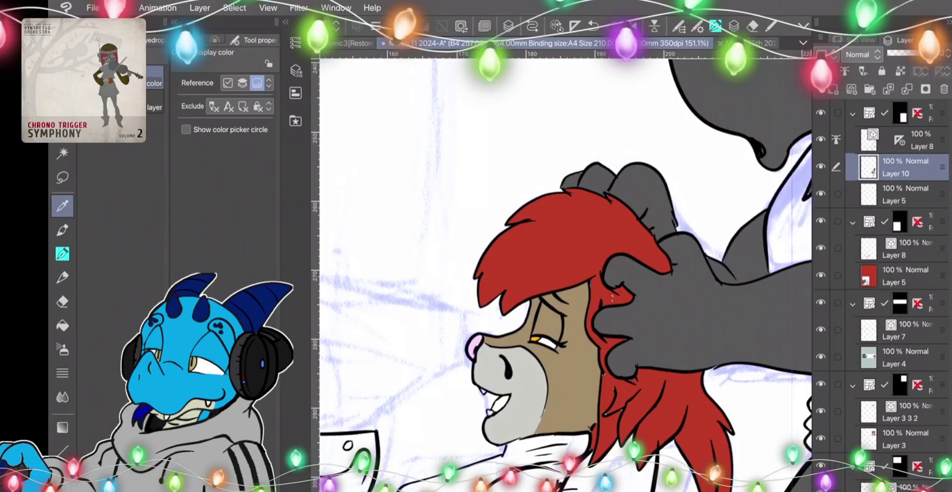
{"action": "key", "text": "g"}
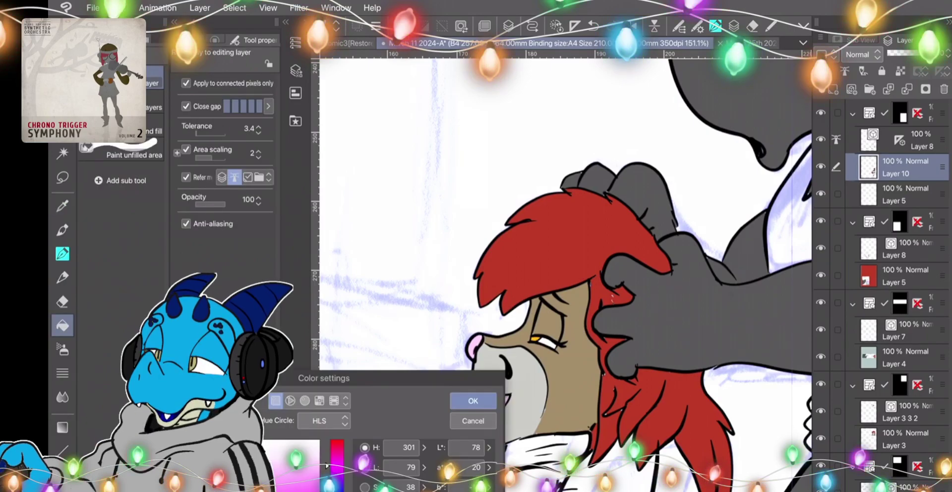
{"action": "left_click", "coordinate": [473, 401]}
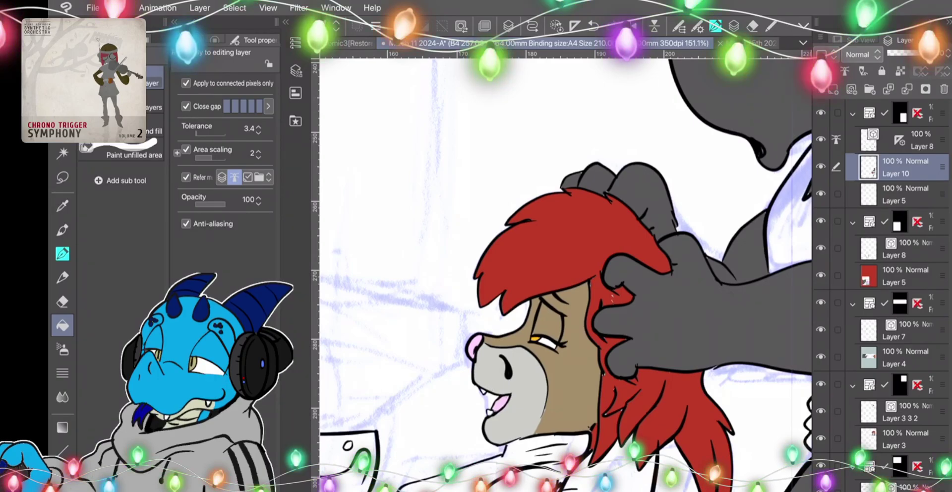
Sample the brown fur color and fill the seated character's hand around the glass and the leg below the chair.
{"action": "scroll", "coordinate": [583, 261], "scroll_direction": "down", "scroll_amount": 5}
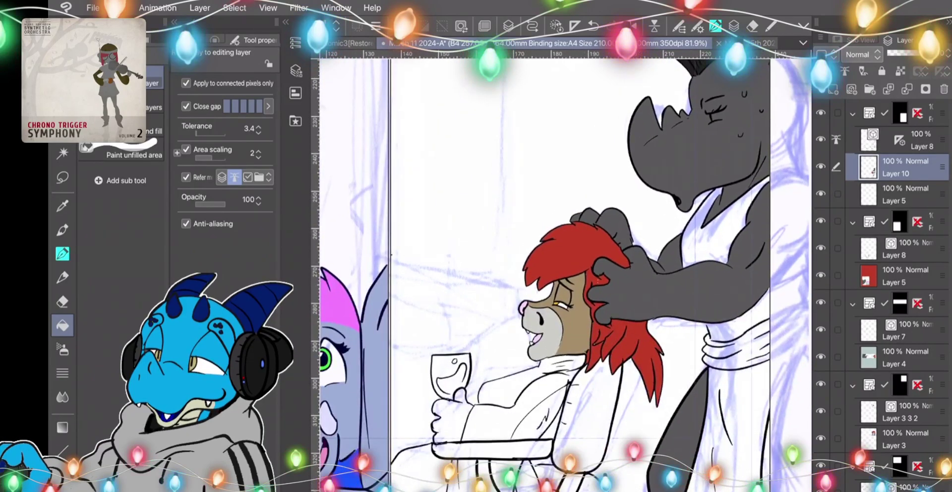
{"action": "key", "text": "i"}
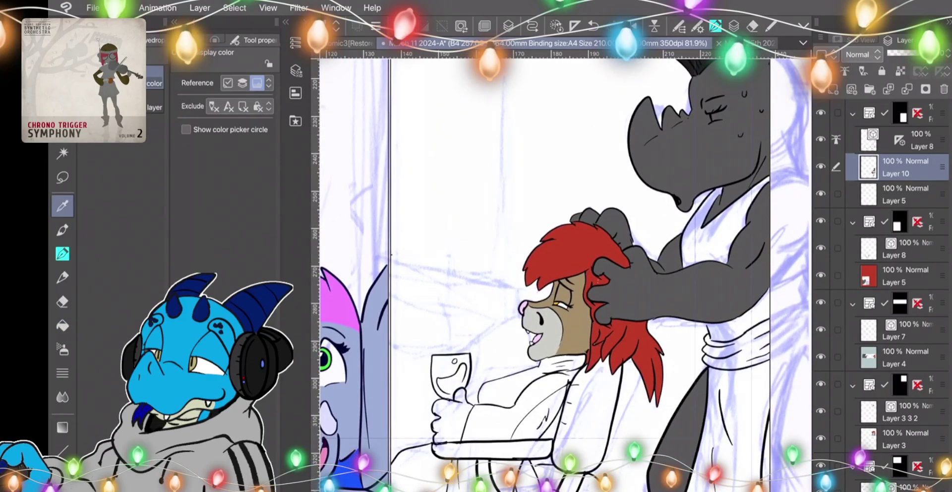
{"action": "key", "text": "g"}
{"action": "left_click", "coordinate": [455, 421]}
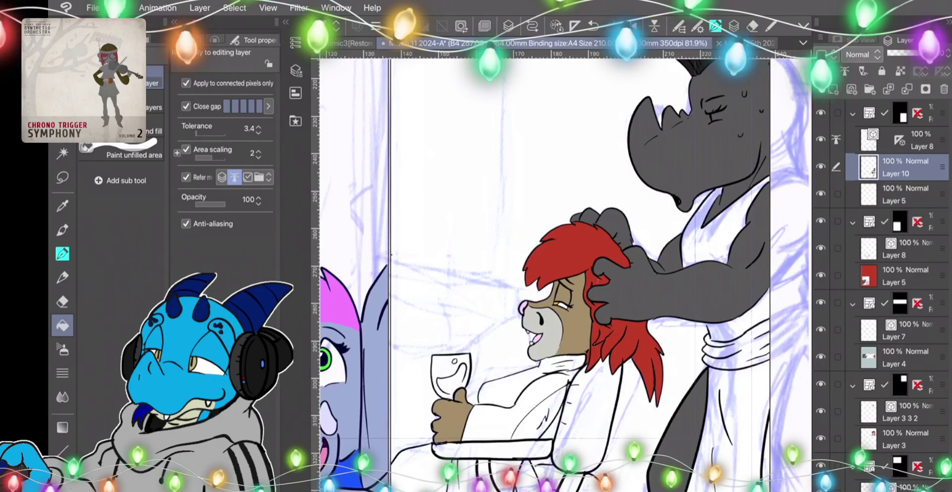
{"action": "scroll", "coordinate": [565, 275], "scroll_direction": "down", "scroll_amount": 1}
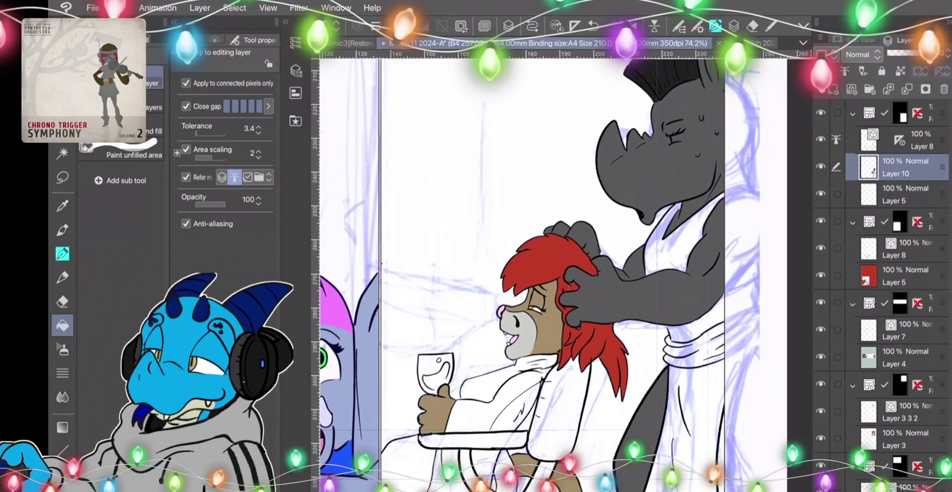
{"action": "scroll", "coordinate": [545, 273], "scroll_direction": "down", "scroll_amount": 1}
{"action": "scroll", "coordinate": [532, 276], "scroll_direction": "up", "scroll_amount": 1}
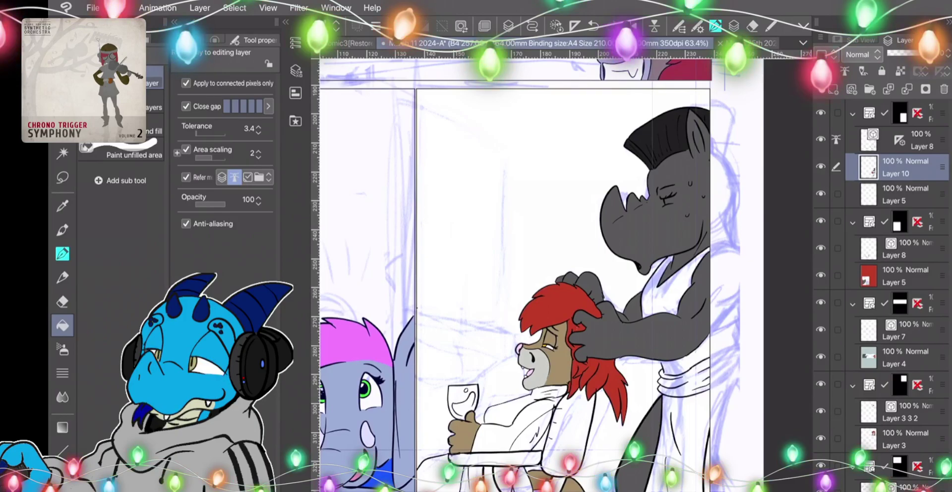
Set a blue of hue 232, luminosity 56 and saturation 70 and fill the seated character's collar, sleeve and lap.
{"action": "scroll", "coordinate": [574, 306], "scroll_direction": "down", "scroll_amount": 2}
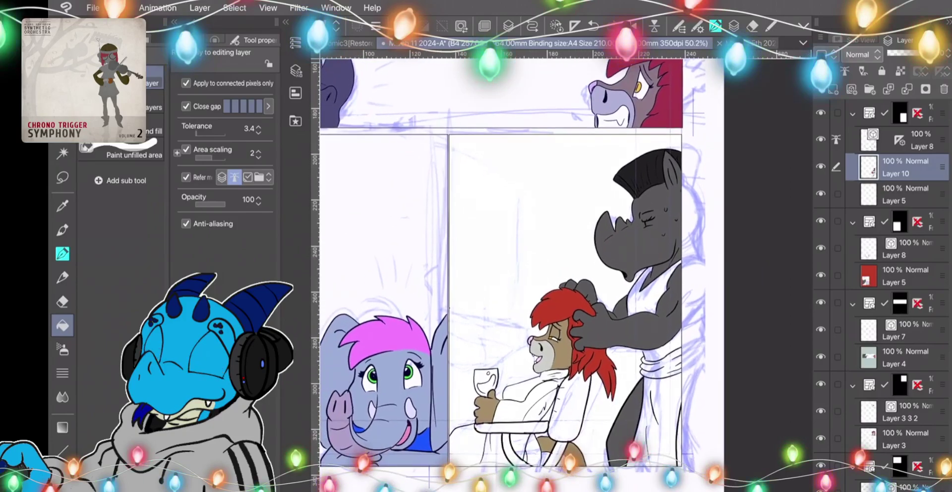
{"action": "left_click", "coordinate": [337, 488]}
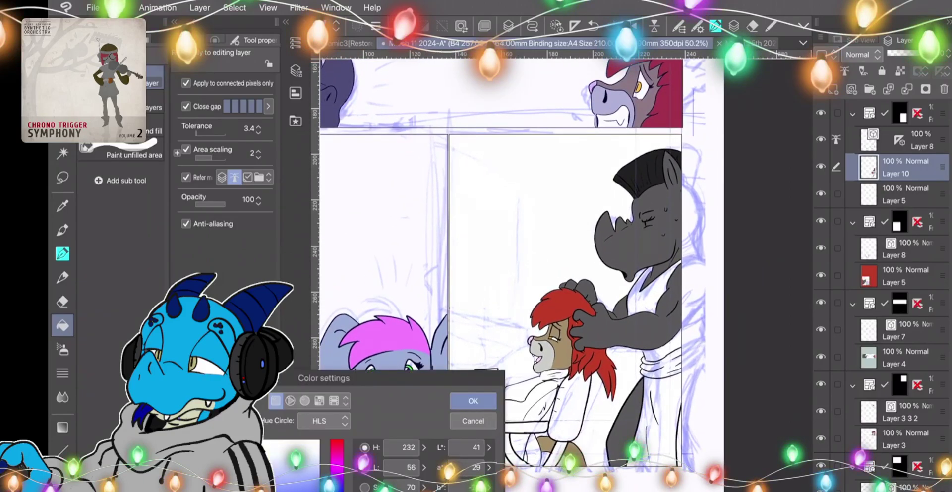
{"action": "key", "text": "Return"}
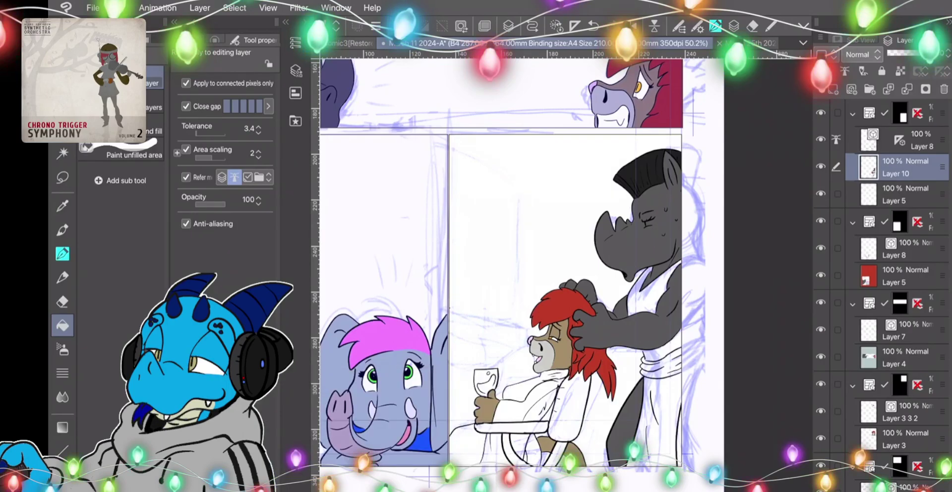
{"action": "left_click", "coordinate": [524, 390]}
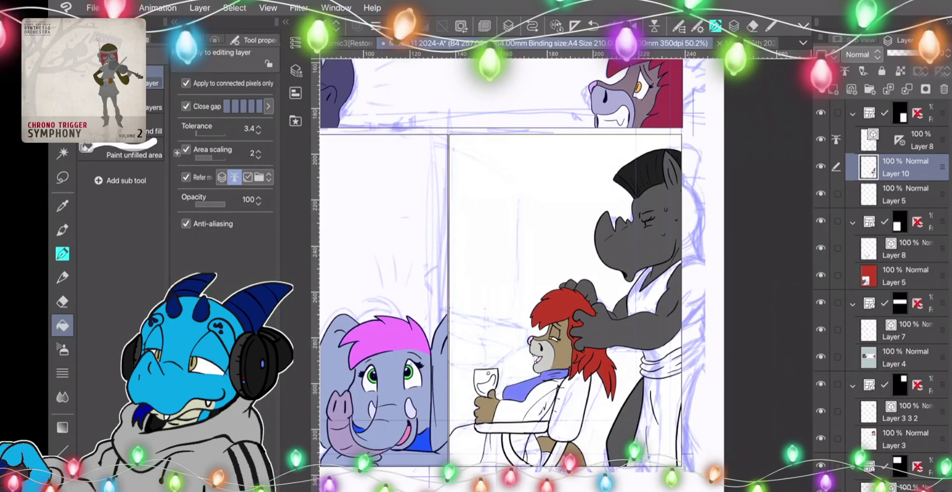
{"action": "left_click", "coordinate": [519, 408]}
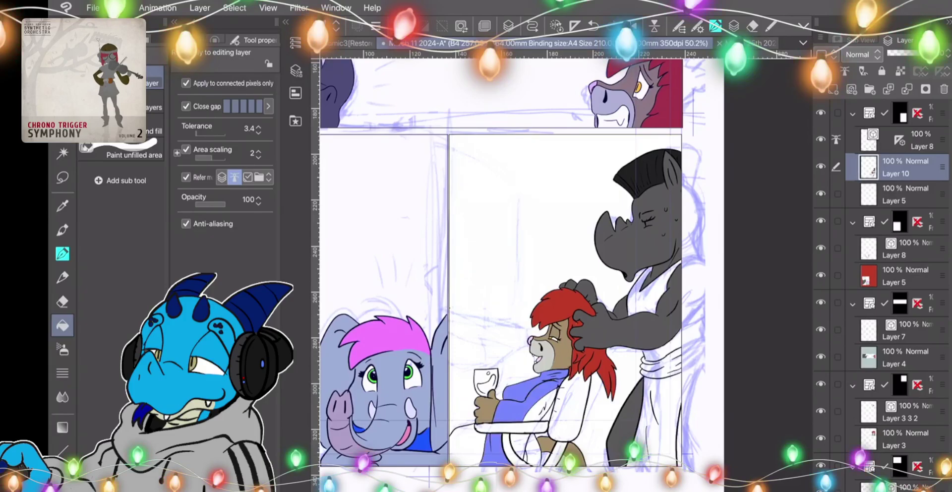
{"action": "left_click", "coordinate": [469, 446]}
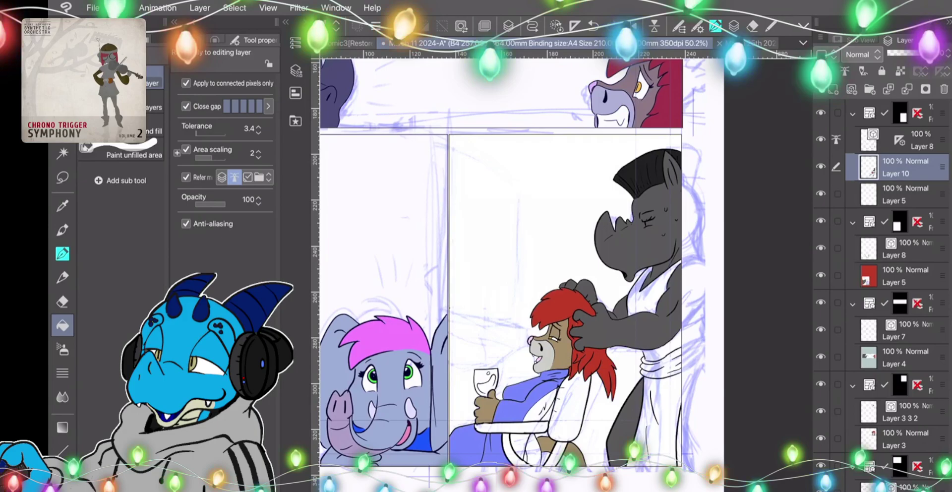
{"action": "scroll", "coordinate": [518, 278], "scroll_direction": "down", "scroll_amount": 2}
{"action": "scroll", "coordinate": [478, 275], "scroll_direction": "up", "scroll_amount": 2}
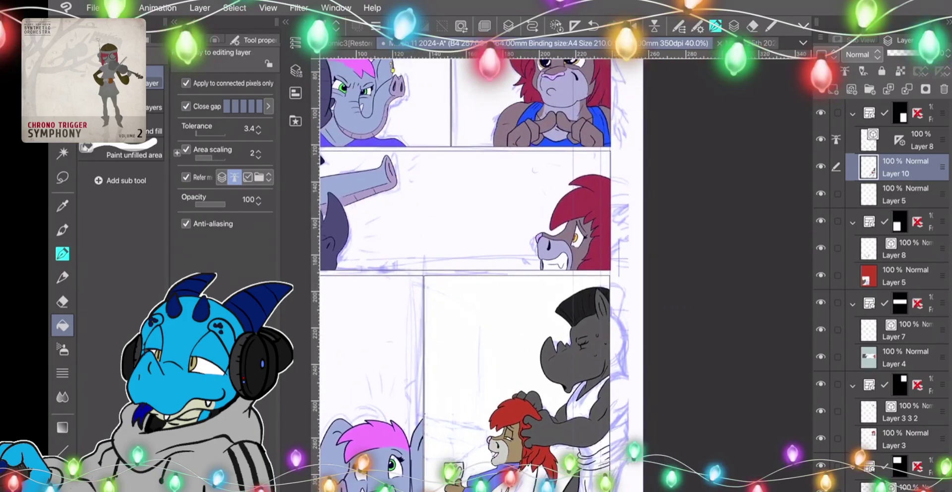
{"action": "key", "text": "i"}
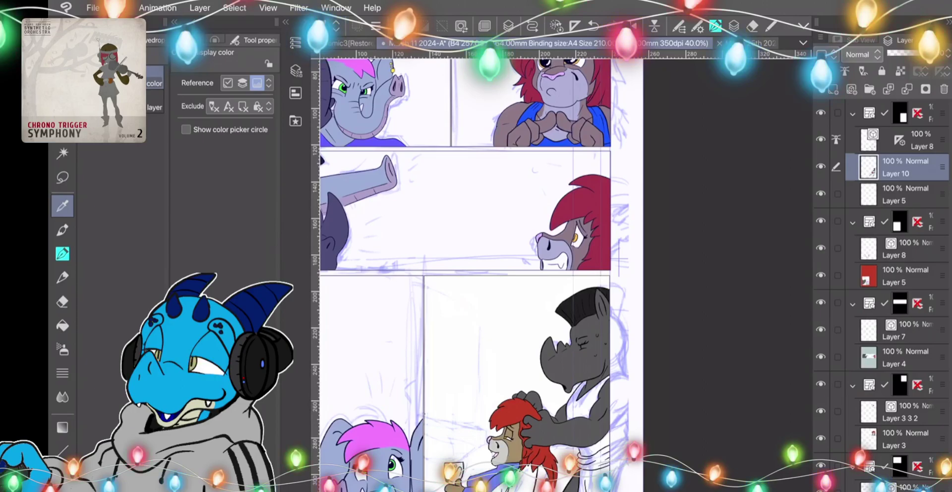
{"action": "key", "text": "g"}
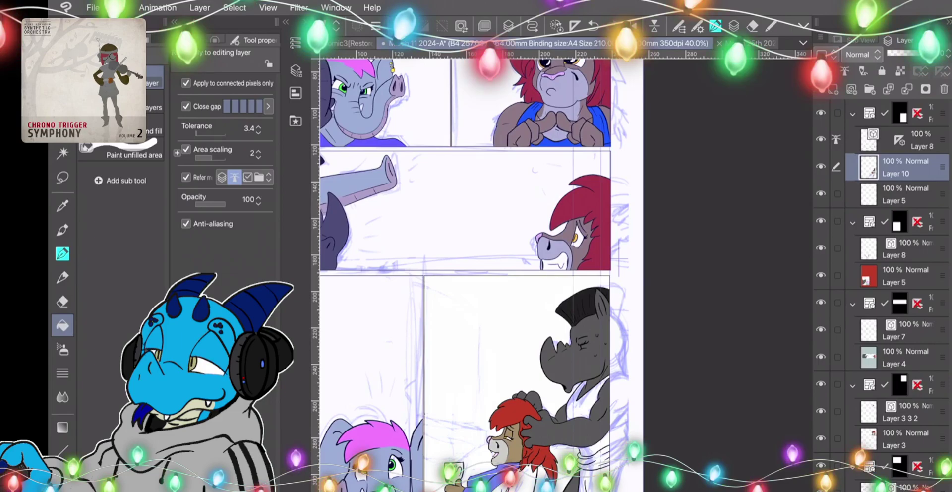
{"action": "key", "text": "i"}
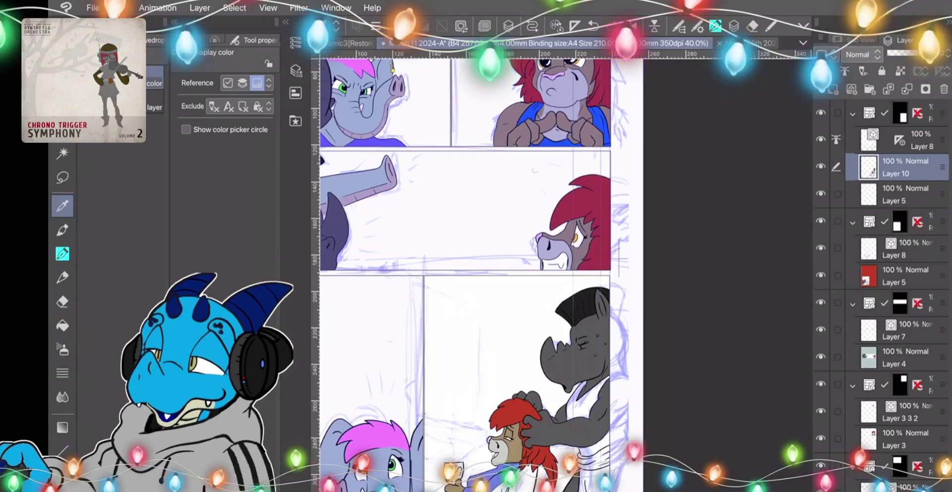
{"action": "key", "text": "g"}
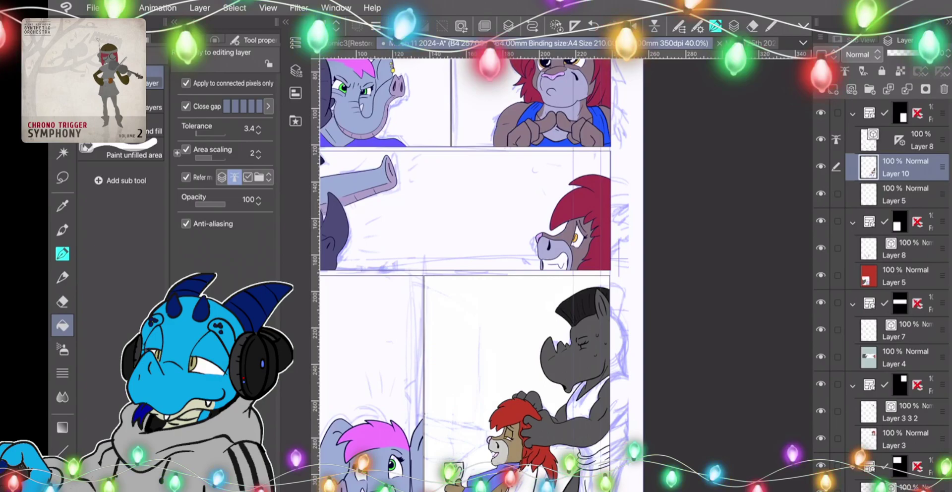
{"action": "scroll", "coordinate": [480, 318], "scroll_direction": "up", "scroll_amount": 1}
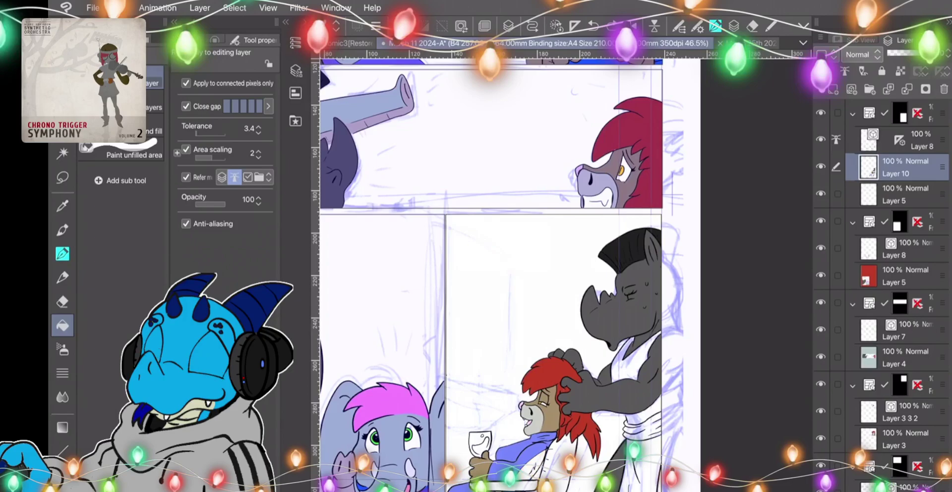
{"action": "key", "text": "p"}
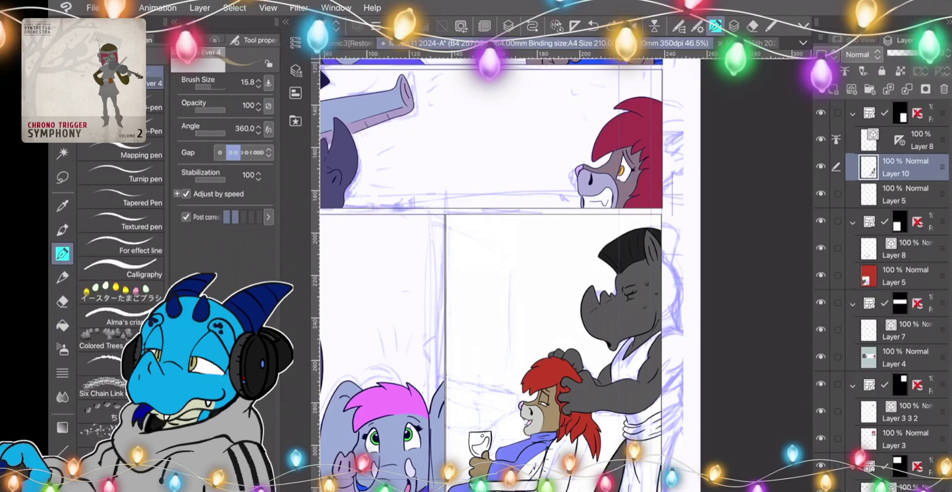
{"action": "key", "text": "g"}
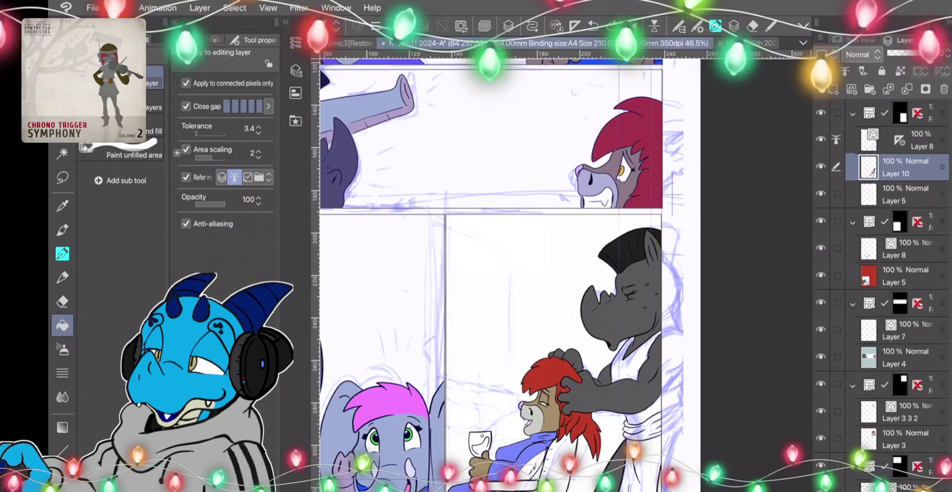
Choose a pale green and fill the drink in the seated character's glass.
{"action": "key", "text": "i"}
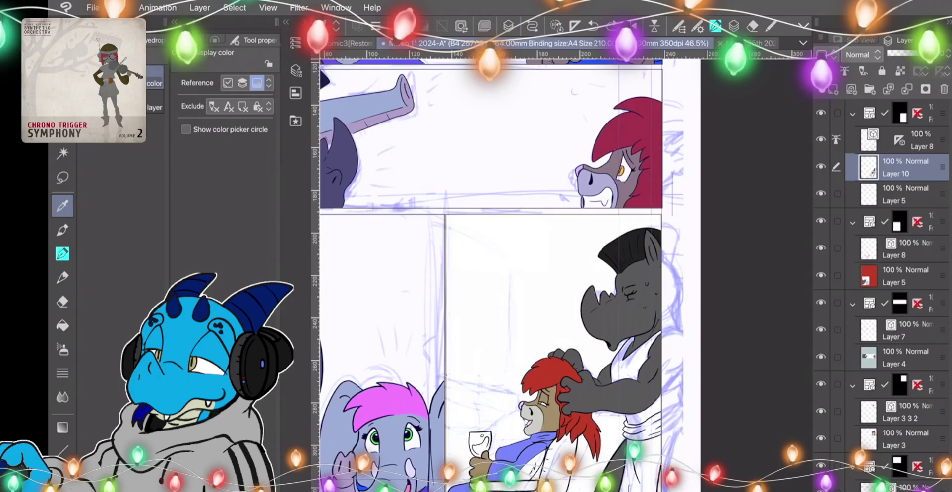
{"action": "key", "text": "g"}
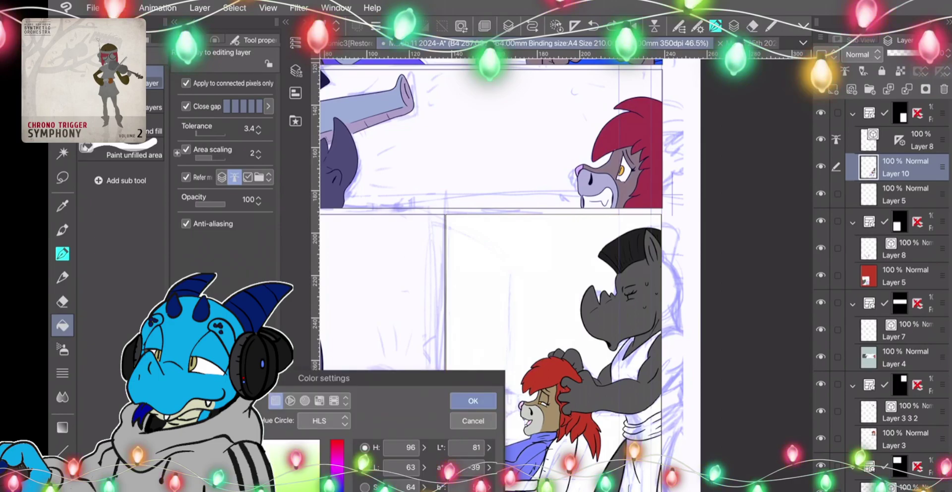
{"action": "left_click", "coordinate": [180, 472]}
{"action": "left_click", "coordinate": [473, 400]}
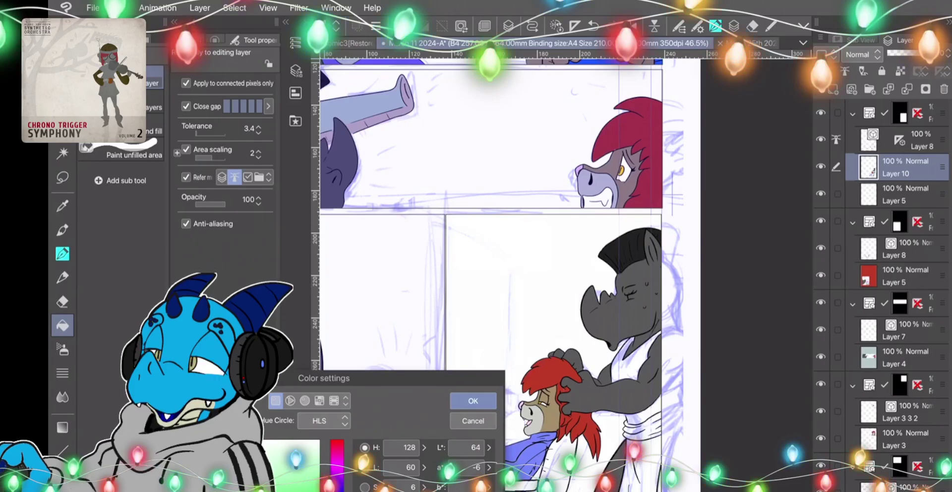
Set a mustard yellow of hue 50, luminosity 34 and saturation 93 and fill the standing rhino's tank top and lower garment.
{"action": "left_click_drag", "start_coordinate": [253, 490], "coordinate": [275, 489]}
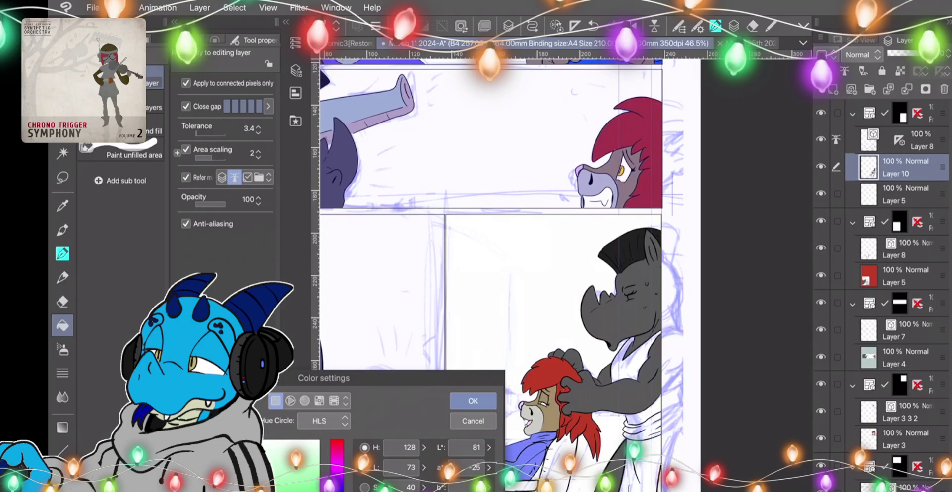
{"action": "left_click_drag", "start_coordinate": [336, 488], "coordinate": [336, 491]}
{"action": "left_click", "coordinate": [307, 490]}
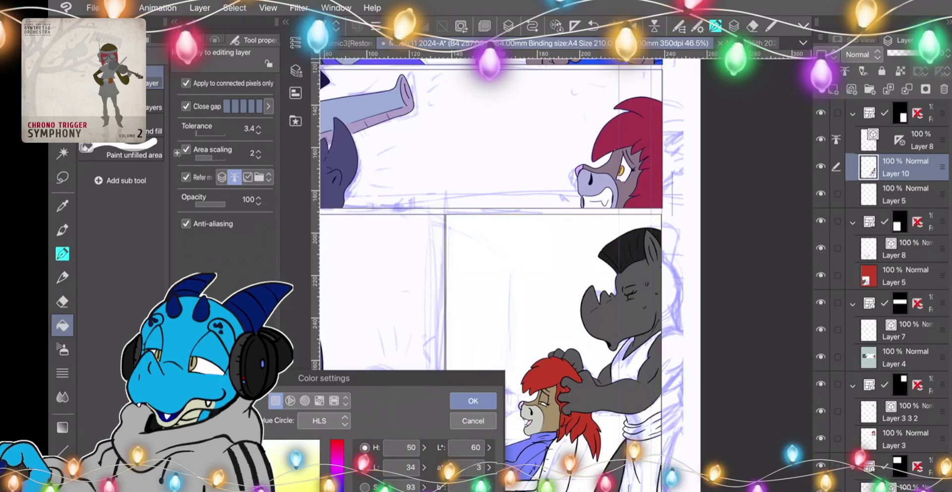
{"action": "left_click", "coordinate": [472, 401]}
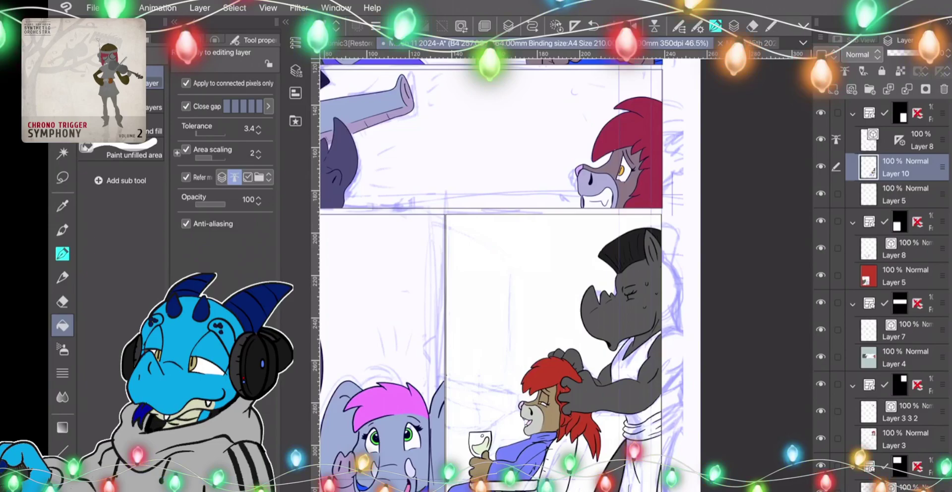
{"action": "left_click", "coordinate": [636, 361]}
{"action": "left_click", "coordinate": [650, 412]}
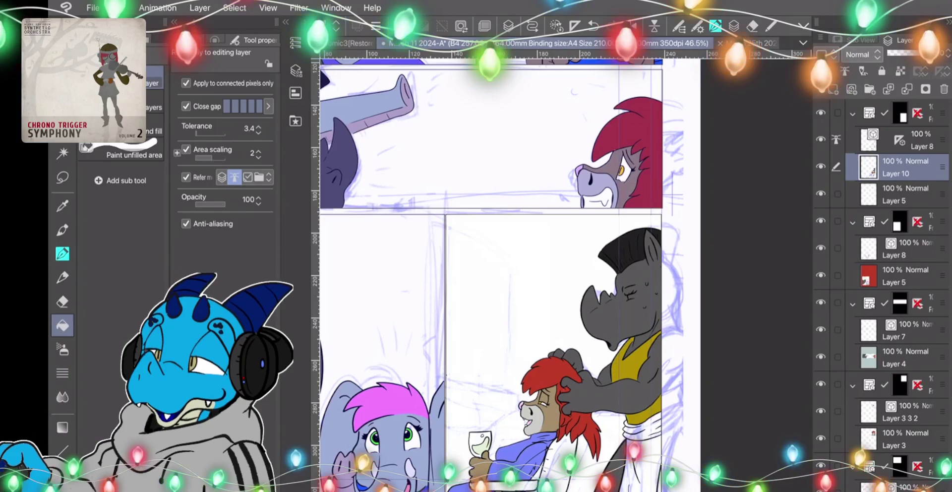
{"action": "left_click", "coordinate": [651, 461]}
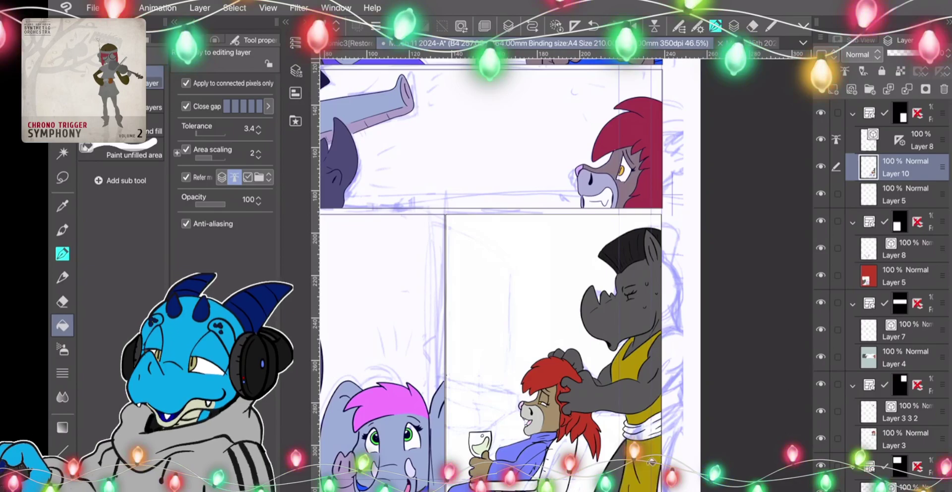
Set a dark gray of hue 0, luminosity 17 and saturation 0 and fill the standing rhino's waist sash.
{"action": "key", "text": "i"}
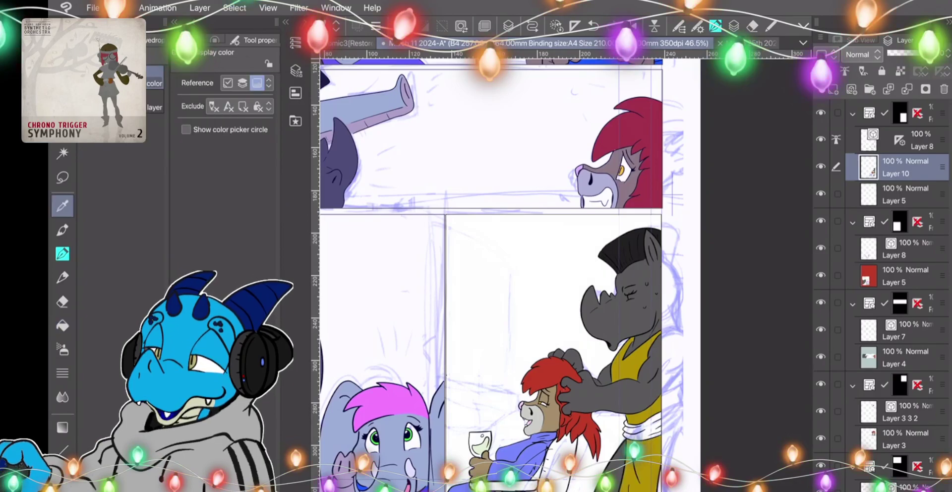
{"action": "key", "text": "g"}
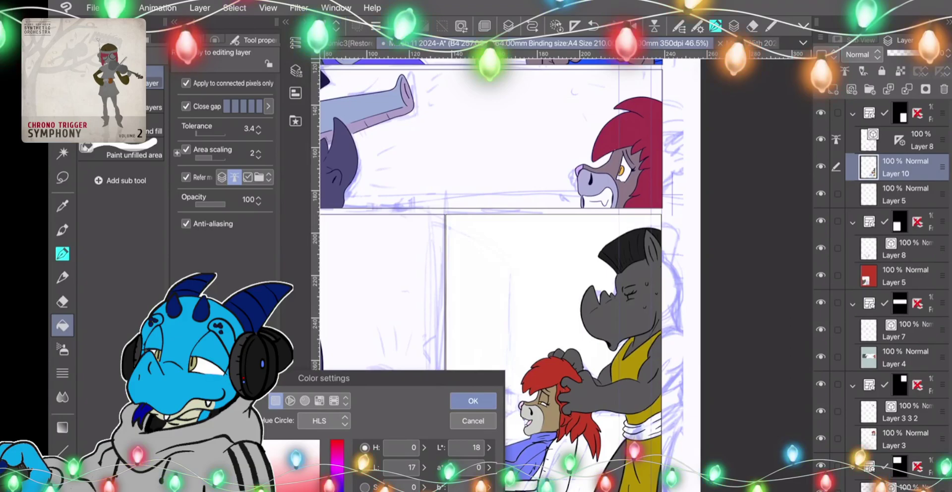
{"action": "left_click", "coordinate": [473, 400]}
{"action": "left_click", "coordinate": [649, 431]}
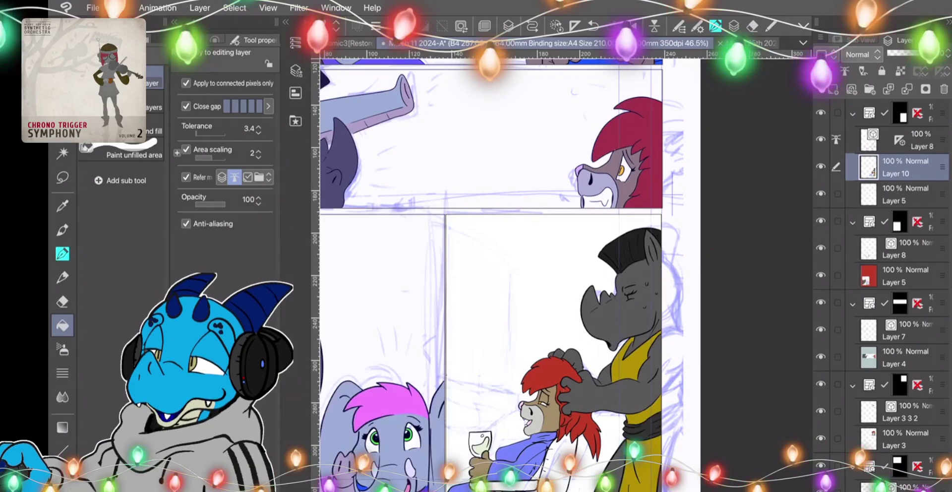
Select Layer 3 3 2 of the page's upper-right panel and set the pen color to black.
{"action": "left_click_drag", "start_coordinate": [560, 273], "coordinate": [674, 287]}
{"action": "left_click_drag", "start_coordinate": [585, 208], "coordinate": [543, 348]}
{"action": "left_click_drag", "start_coordinate": [560, 223], "coordinate": [561, 251]}
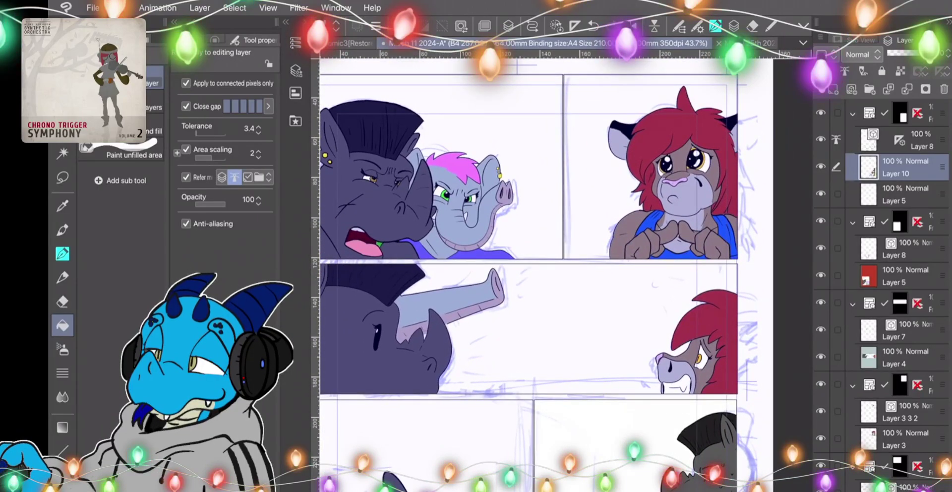
{"action": "left_click", "coordinate": [905, 439]}
{"action": "left_click", "coordinate": [906, 412]}
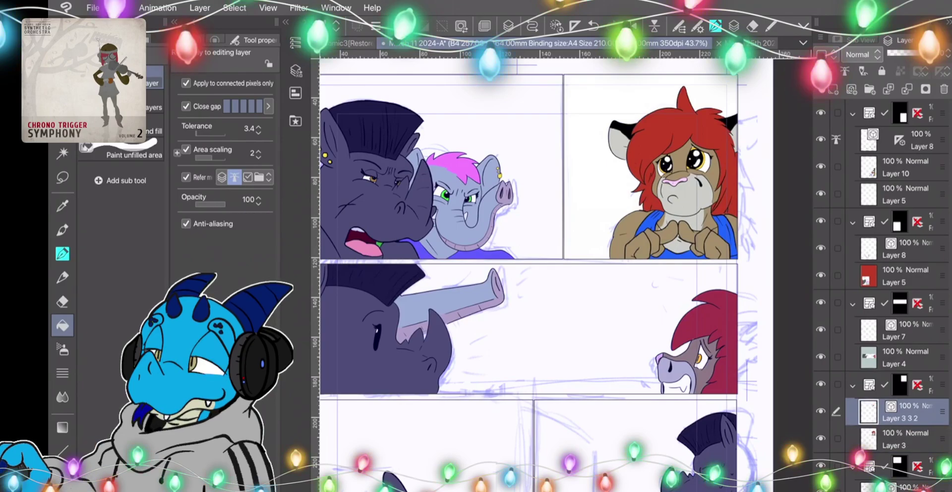
{"action": "left_click", "coordinate": [62, 253]}
{"action": "double_click", "coordinate": [63, 487]}
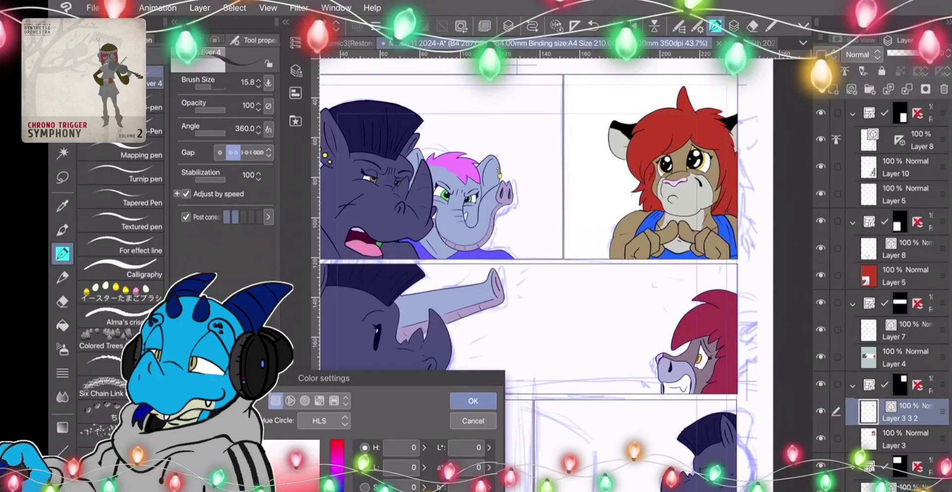
{"action": "left_click", "coordinate": [473, 401]}
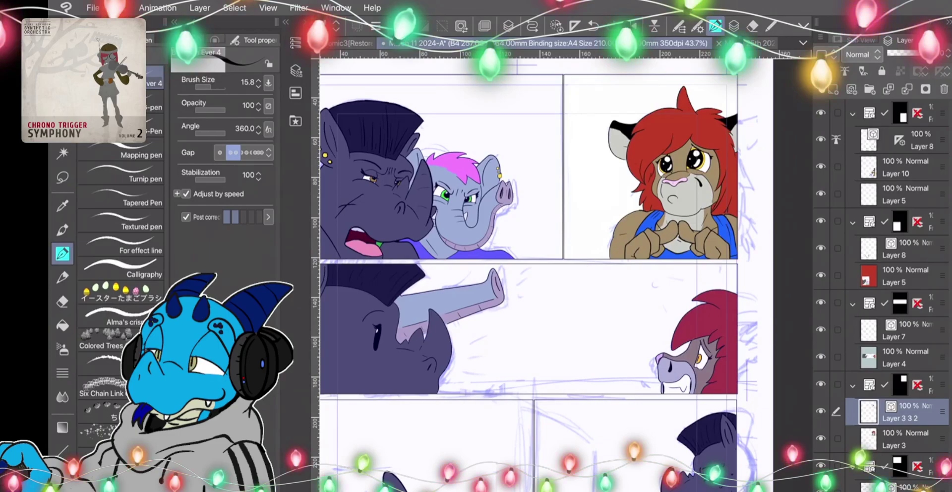
Draw a straight vertical line, brush size 6.0, down the full height of the upper-right panel near its left border.
{"action": "left_click_drag", "start_coordinate": [540, 278], "coordinate": [589, 235]}
{"action": "left_click_drag", "start_coordinate": [583, 357], "coordinate": [527, 294]}
{"action": "left_click_drag", "start_coordinate": [546, 169], "coordinate": [473, 462]}
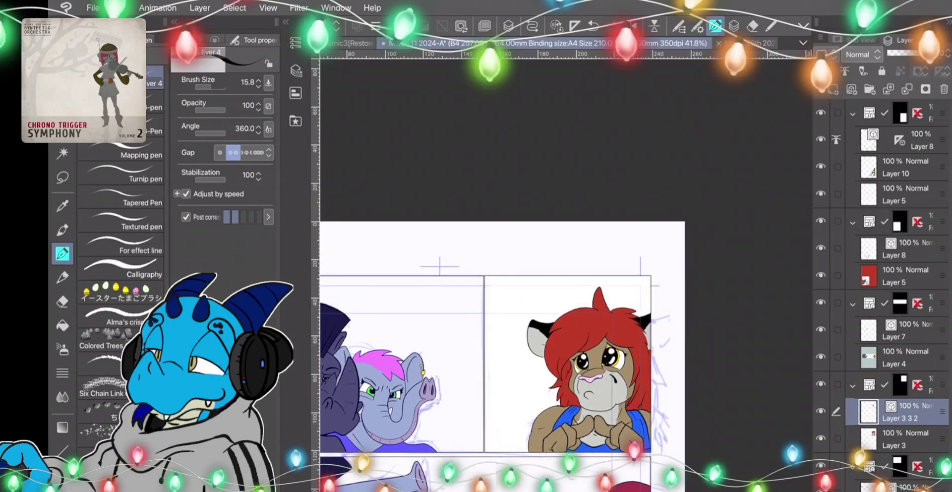
{"action": "left_click", "coordinate": [61, 450]}
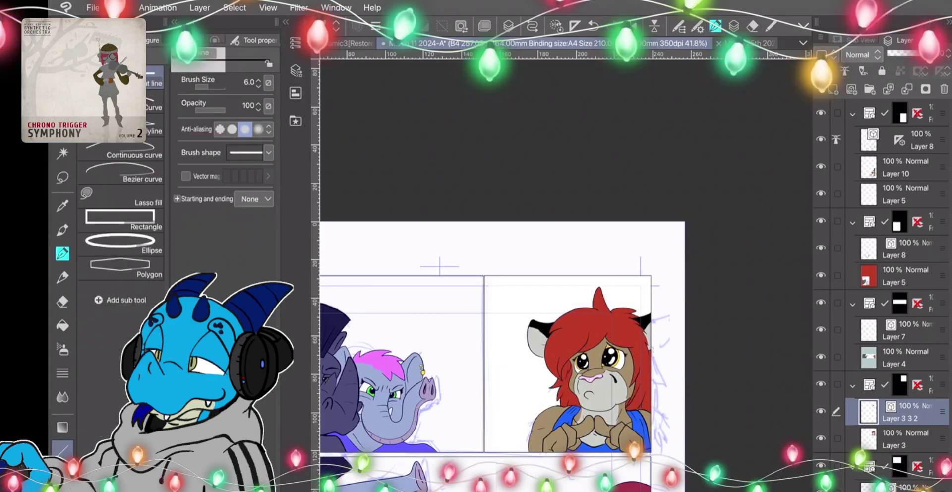
{"action": "left_click_drag", "start_coordinate": [950, 248], "coordinate": [913, 248]}
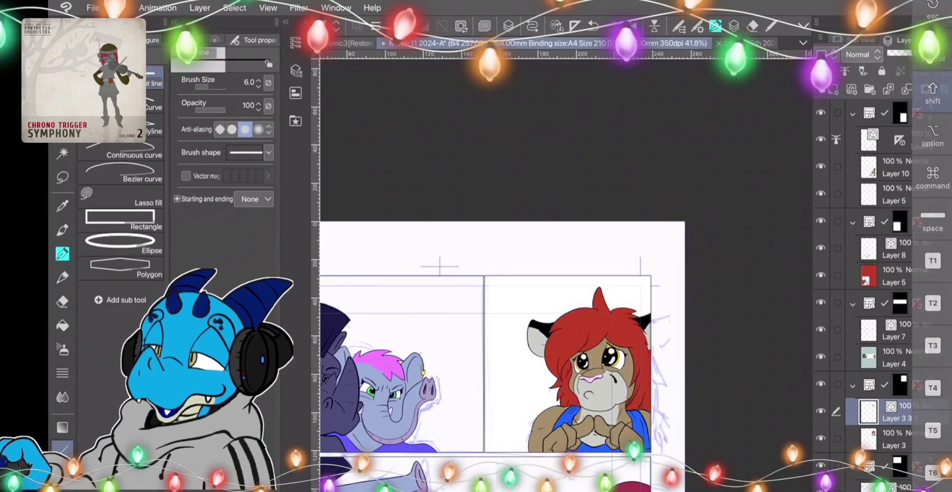
{"action": "left_click_drag", "start_coordinate": [499, 268], "coordinate": [499, 465]}
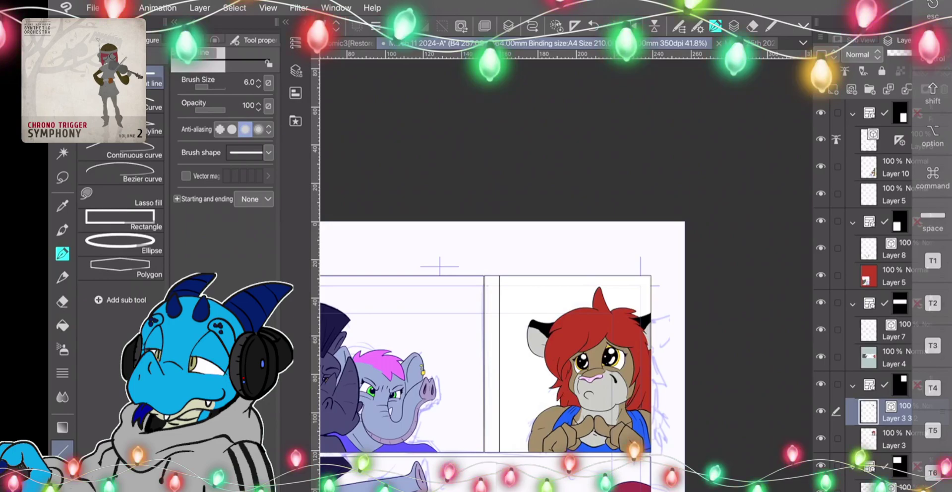
Ink a short vertical line from the upper-right panel's top border down to the red-haired character's right-hand ear.
{"action": "left_click", "coordinate": [63, 254]}
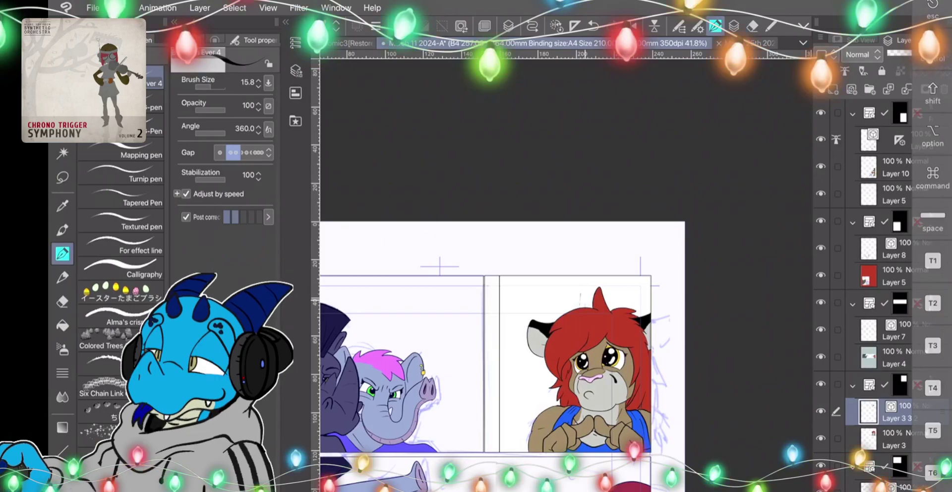
{"action": "left_click_drag", "start_coordinate": [582, 276], "coordinate": [580, 296]}
{"action": "left_click", "coordinate": [594, 26]}
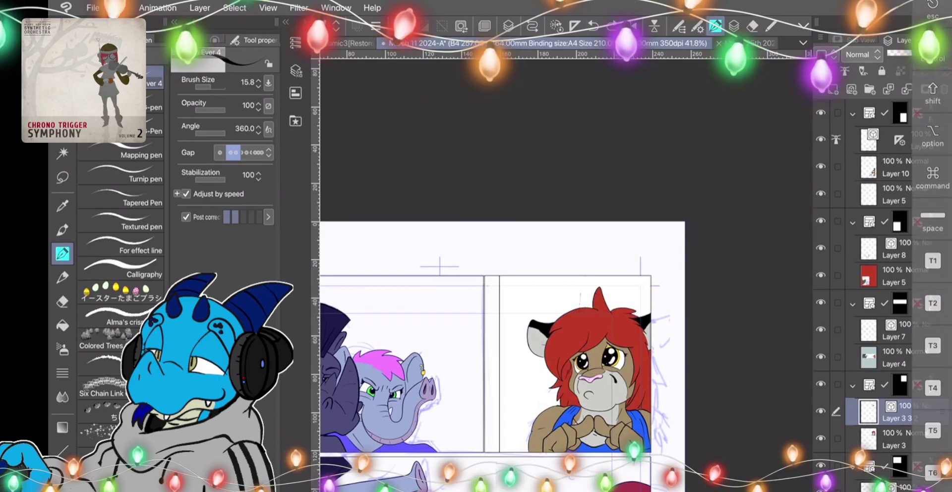
{"action": "left_click_drag", "start_coordinate": [581, 293], "coordinate": [582, 276]}
{"action": "left_click_drag", "start_coordinate": [643, 276], "coordinate": [643, 306]}
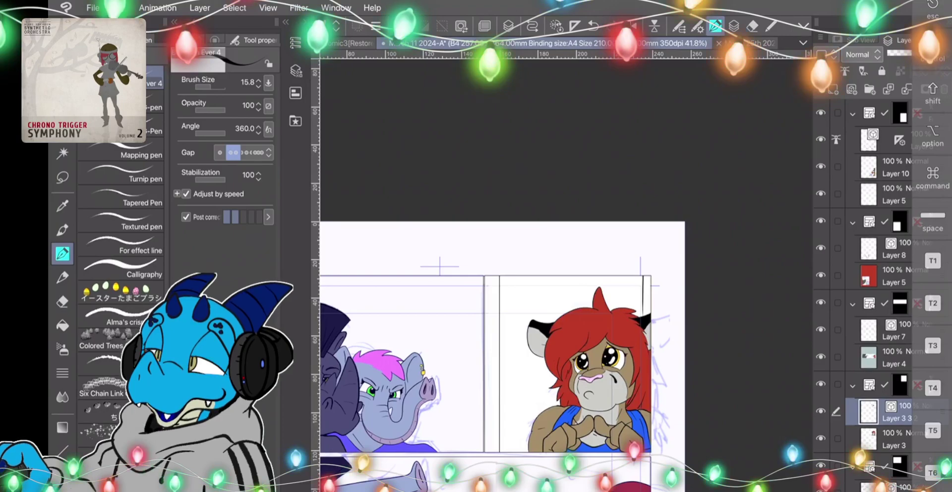
Set the drawing color to a dark brown of hue 32 and saturation 96.
{"action": "left_click", "coordinate": [315, 488]}
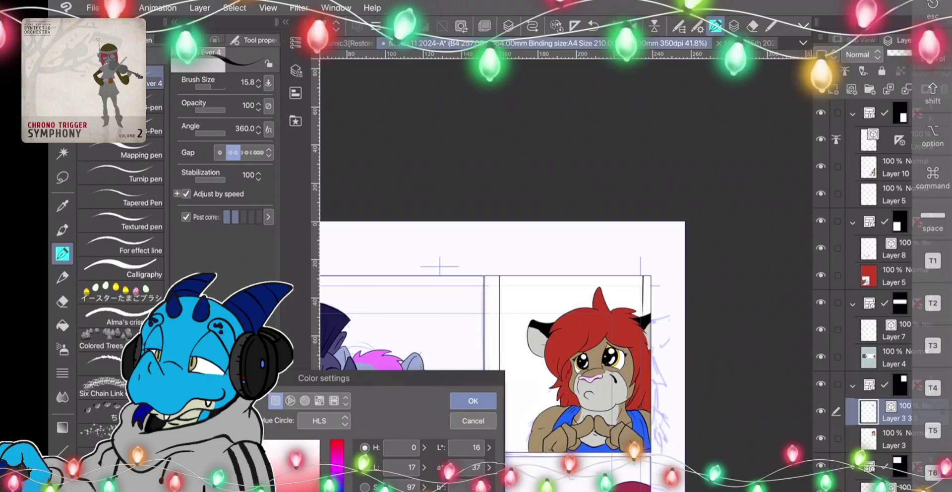
{"action": "left_click", "coordinate": [337, 489]}
{"action": "left_click_drag", "start_coordinate": [316, 485], "coordinate": [316, 491]}
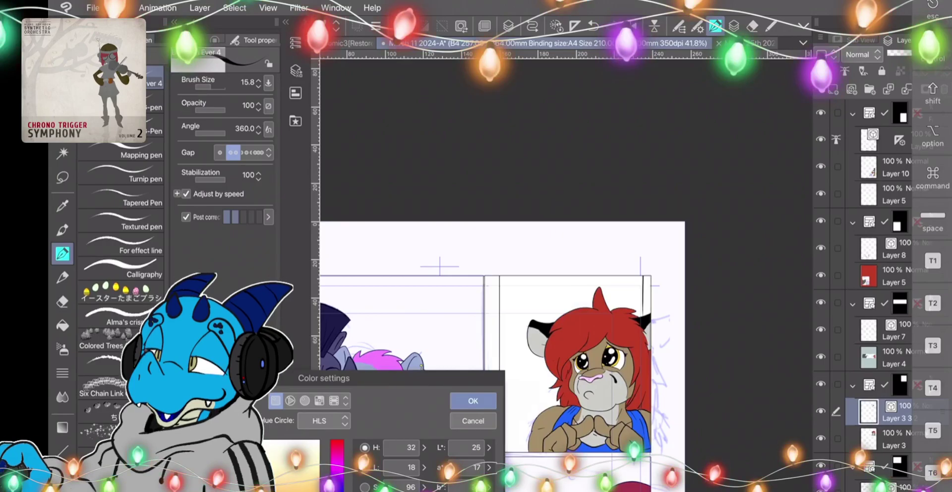
{"action": "left_click", "coordinate": [473, 401]}
Make Layer 3 3 2 the reference layer and fill the background behind the red-haired character with dark brown on Layer 3.
{"action": "left_click", "coordinate": [63, 326]}
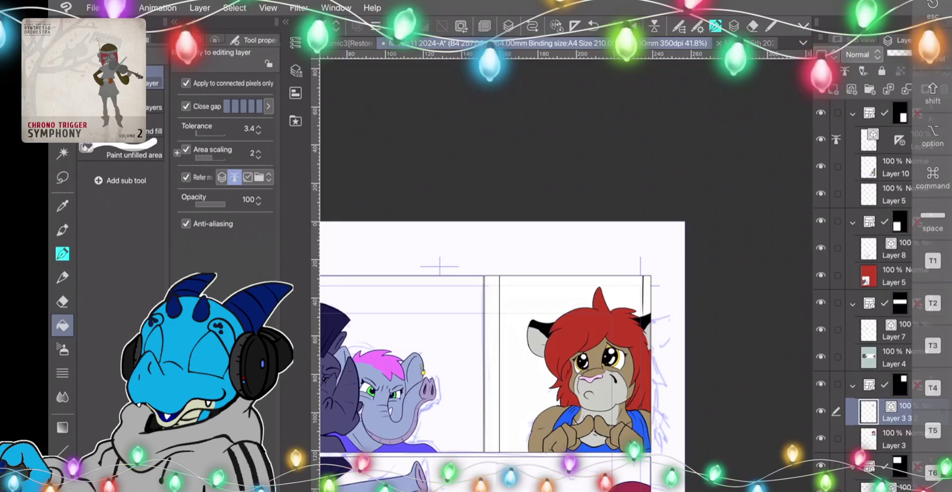
{"action": "left_click", "coordinate": [845, 71]}
{"action": "left_click", "coordinate": [894, 439]}
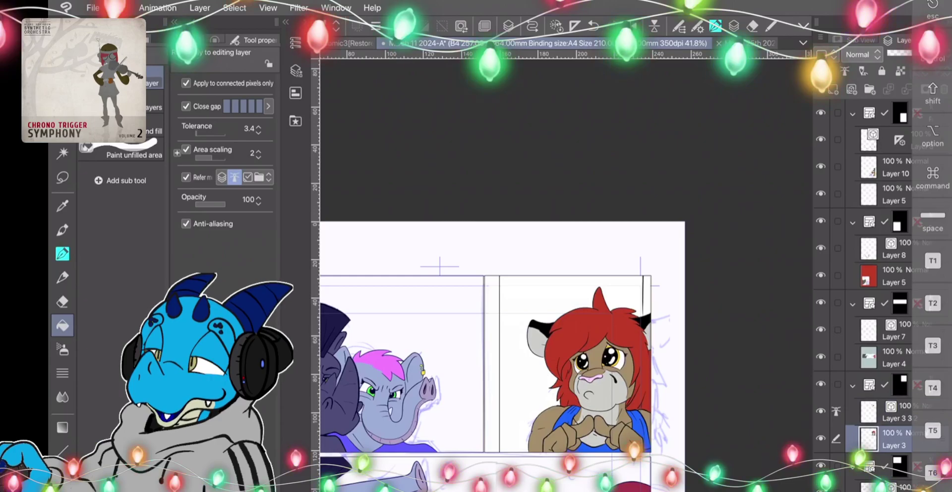
{"action": "left_click", "coordinate": [535, 303]}
{"action": "left_click", "coordinate": [492, 357]}
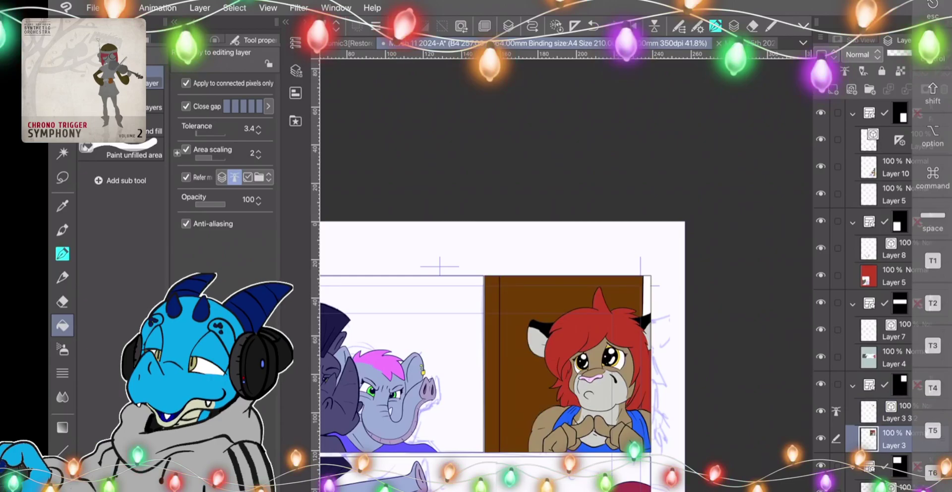
Undo the brown background fill and fill only the narrow strips at the upper-right panel's two side edges with dark brown.
{"action": "left_click", "coordinate": [593, 26]}
{"action": "key", "text": "super+z"}
{"action": "left_click", "coordinate": [491, 327]}
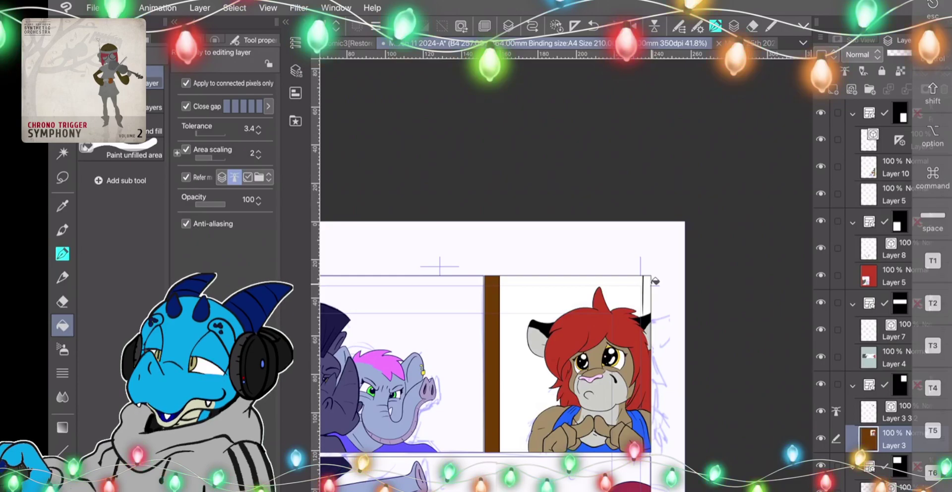
{"action": "left_click", "coordinate": [648, 286]}
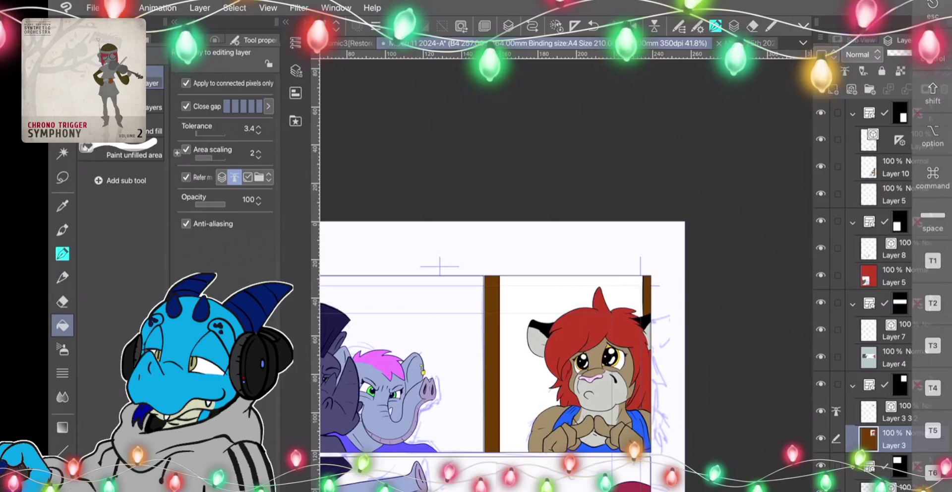
Set the drawing color to a bright teal green of hue 159.
{"action": "double_click", "coordinate": [63, 486]}
{"action": "left_click", "coordinate": [337, 490]}
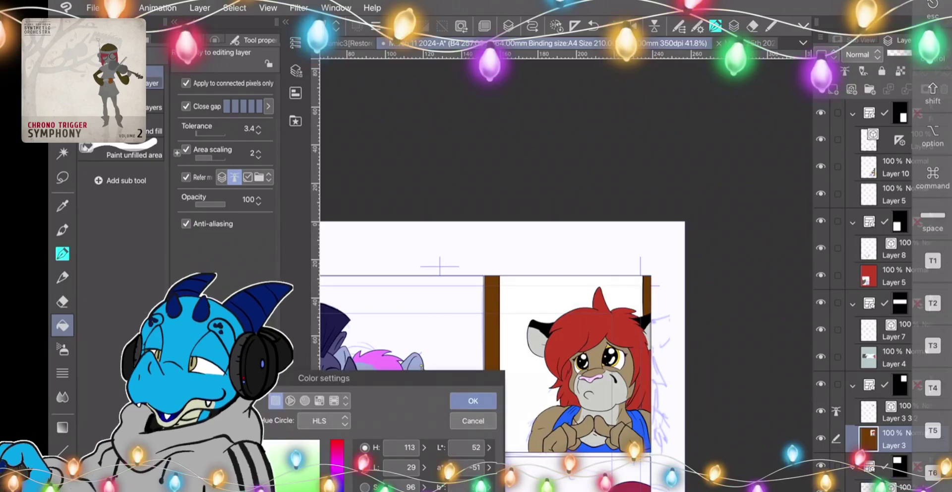
{"action": "left_click_drag", "start_coordinate": [337, 491], "coordinate": [337, 485]}
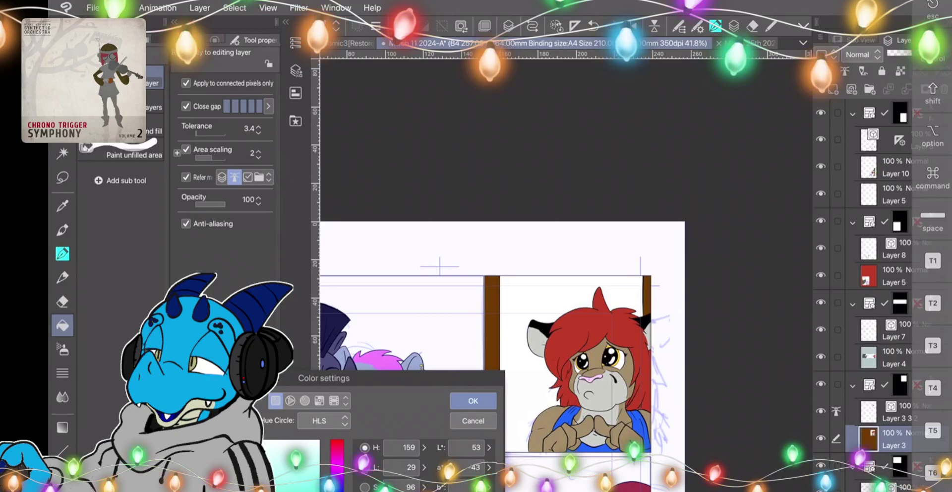
{"action": "left_click_drag", "start_coordinate": [201, 445], "coordinate": [236, 463]}
{"action": "left_click", "coordinate": [473, 401]}
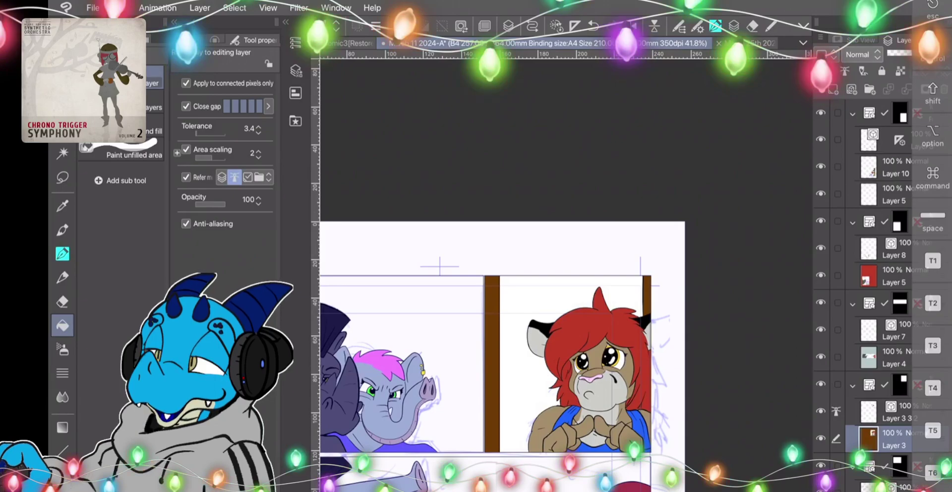
Ink two curtain edge lines from the upper-right panel's top border down to the red-haired character's hair, brush size 15.8.
{"action": "double_click", "coordinate": [62, 485]}
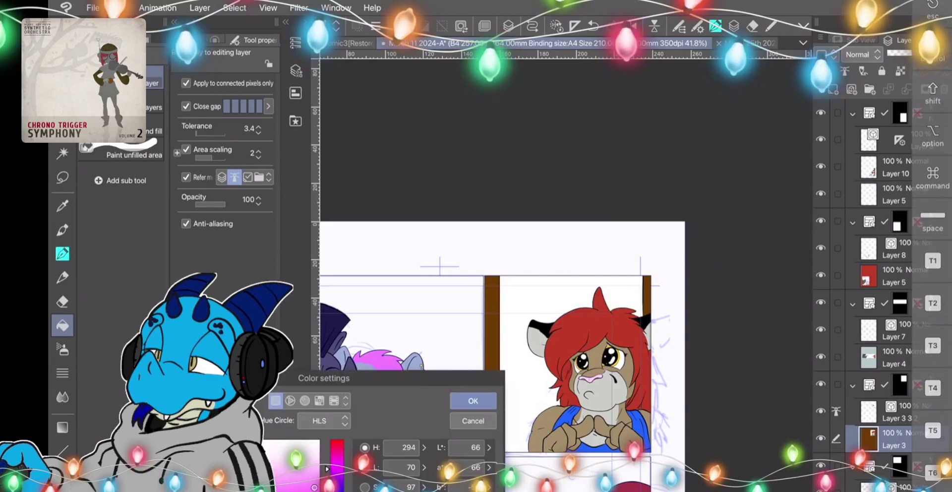
{"action": "key", "text": "Return"}
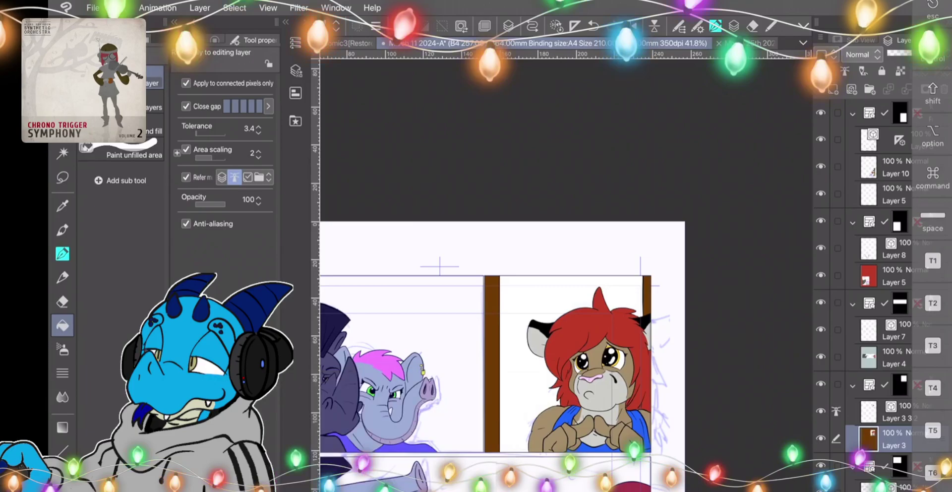
{"action": "key", "text": "p"}
{"action": "mouse_move", "coordinate": [567, 305]}
{"action": "left_mouse_down"}
{"action": "mouse_move", "coordinate": [571, 276]}
{"action": "mouse_move", "coordinate": [585, 297]}
{"action": "left_mouse_up"}
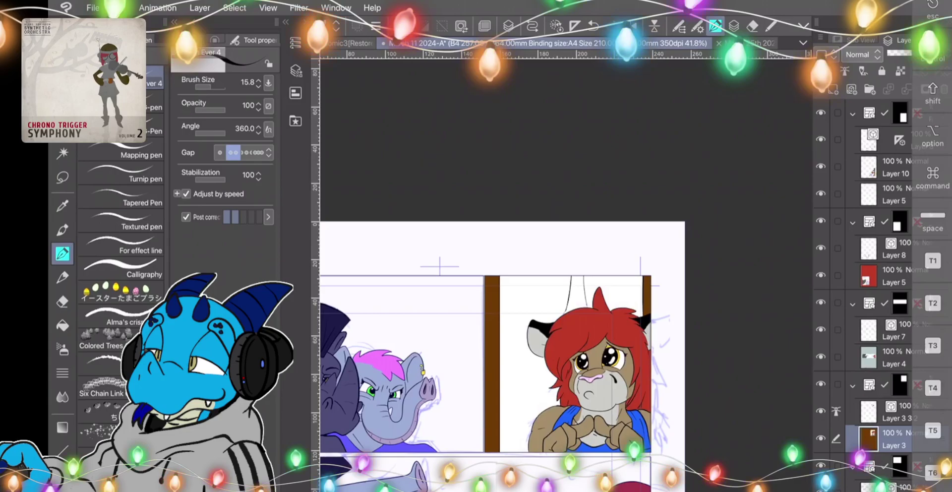
Fill the curtains on both sides of the central gap behind the red-haired character with teal green on Layer 3.
{"action": "key", "text": "i"}
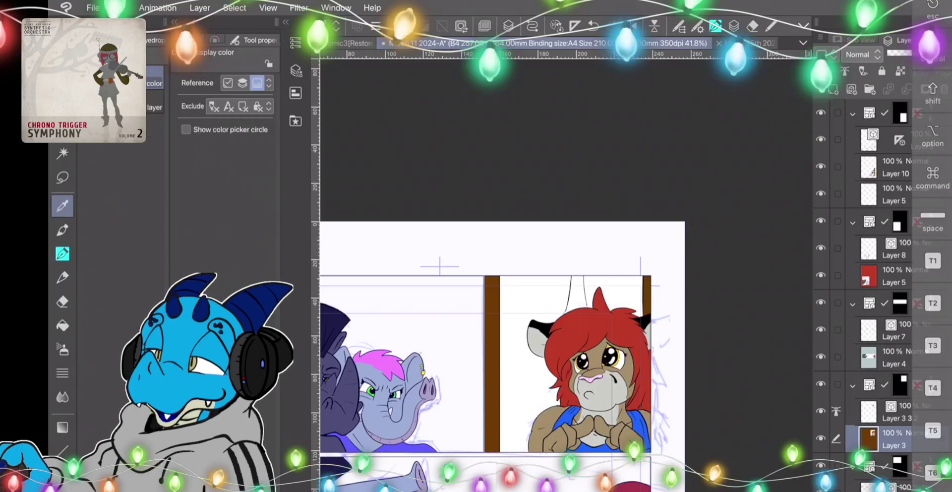
{"action": "key", "text": "g"}
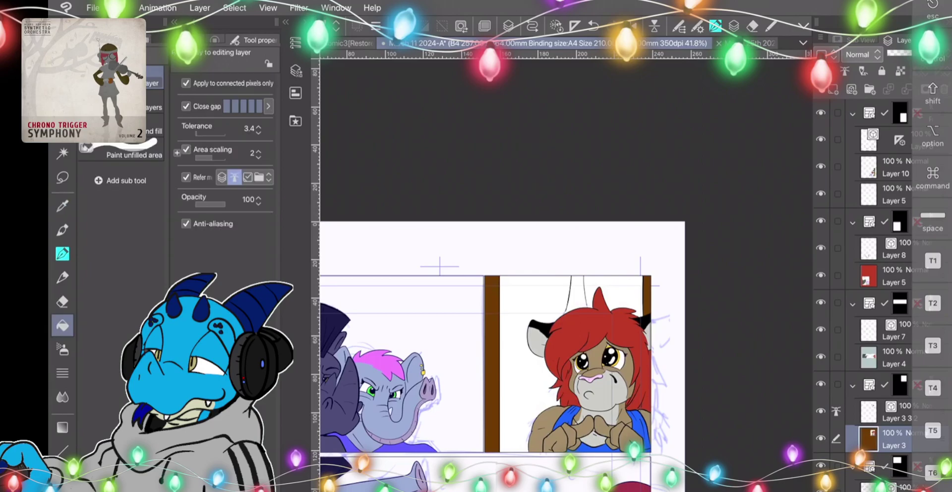
{"action": "left_click", "coordinate": [534, 298]}
{"action": "left_click", "coordinate": [619, 294]}
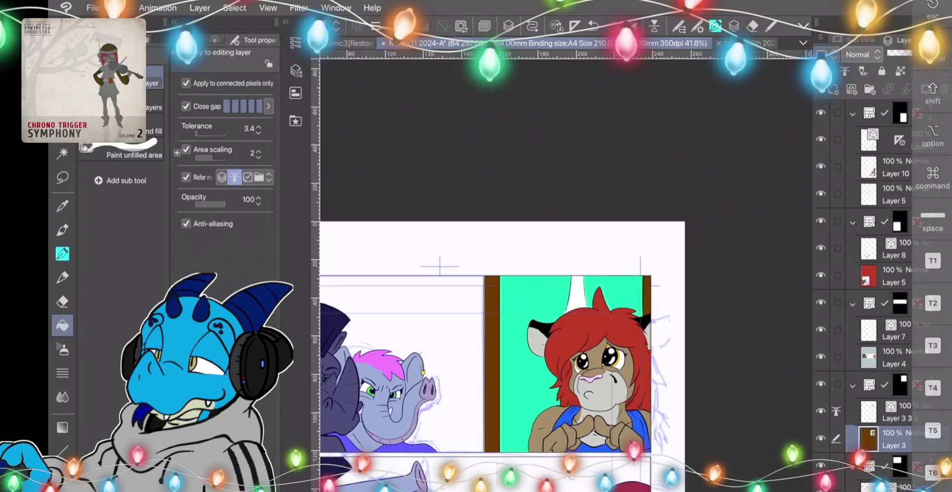
Ink fold lines on the teal curtains and paint the gap between the curtain edge and the character white.
{"action": "key", "text": "p"}
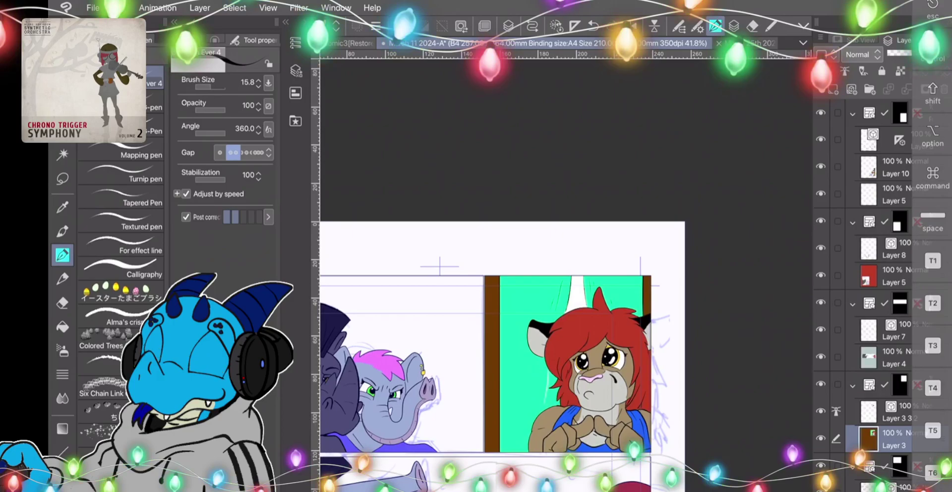
{"action": "scroll", "coordinate": [434, 329], "scroll_direction": "down", "scroll_amount": 1}
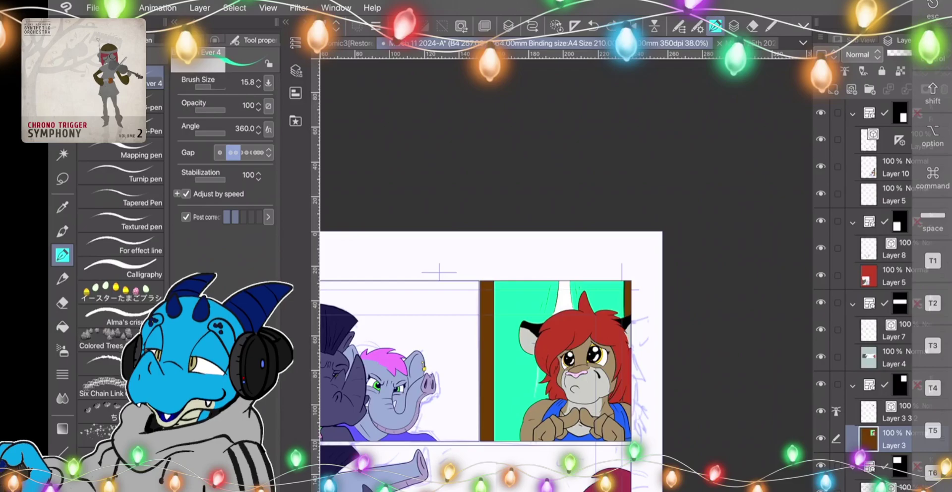
{"action": "double_click", "coordinate": [62, 484]}
{"action": "left_click", "coordinate": [473, 401]}
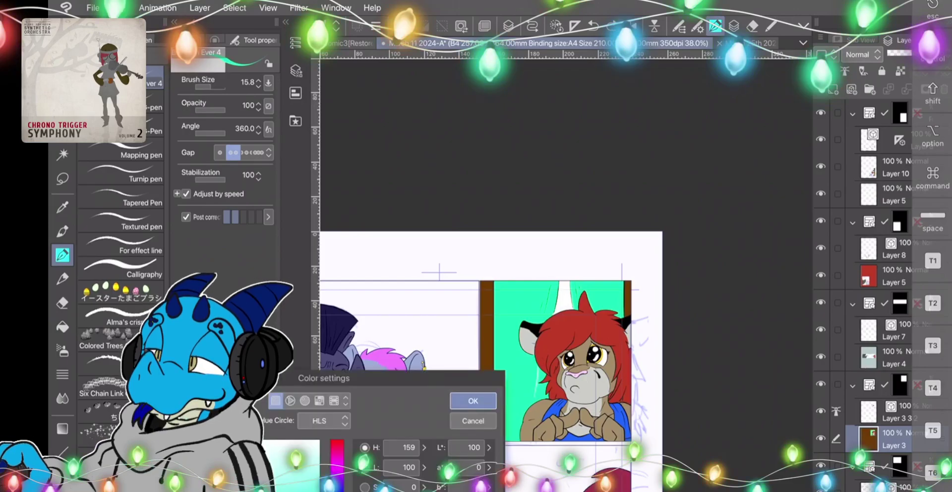
{"action": "key", "text": "Return"}
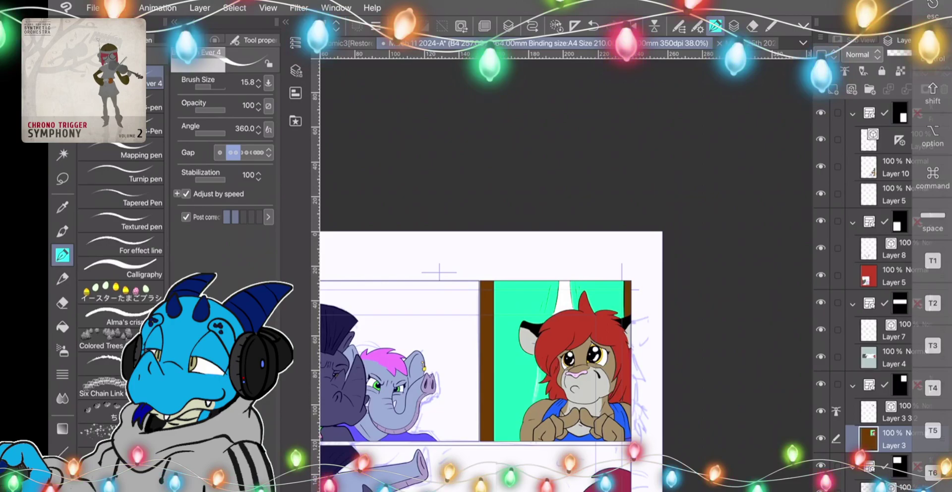
{"action": "key", "text": "g"}
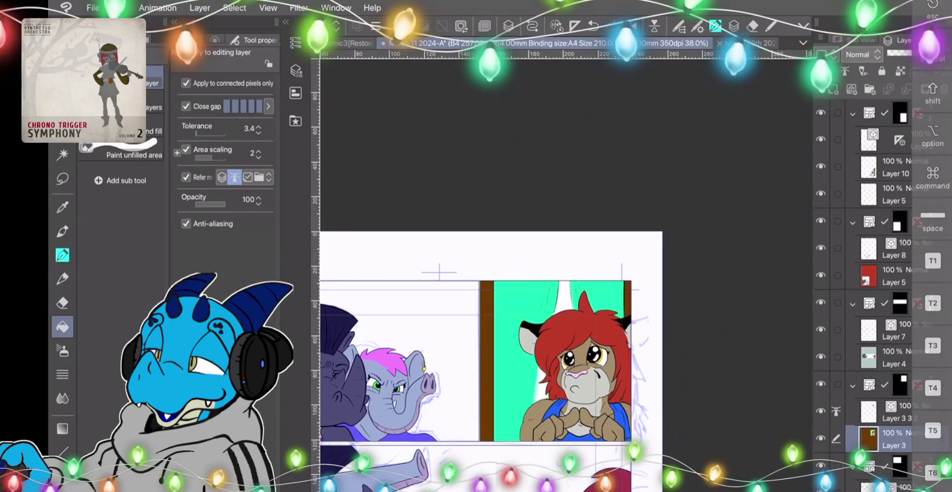
{"action": "key", "text": "p"}
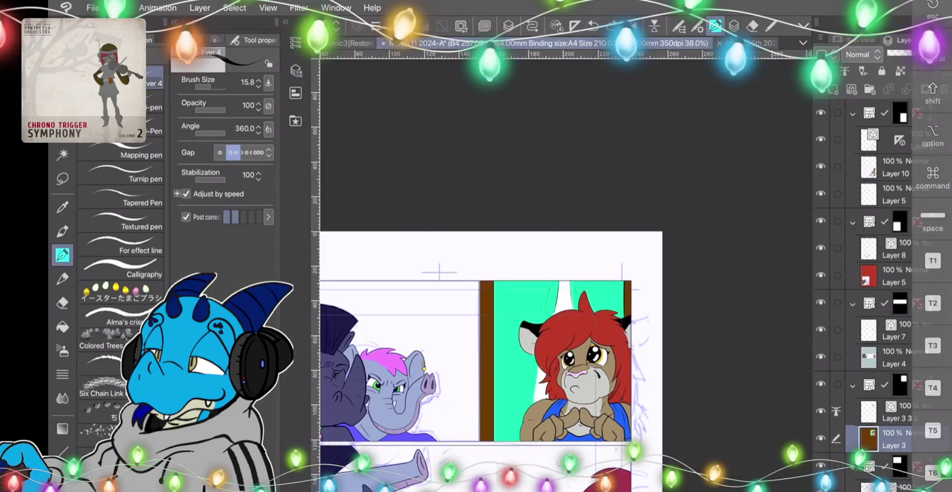
Sample the red of the character's hair and paint a short stroke on the blue shirt strap, brush size 15.8.
{"action": "scroll", "coordinate": [553, 391], "scroll_direction": "up", "scroll_amount": 6}
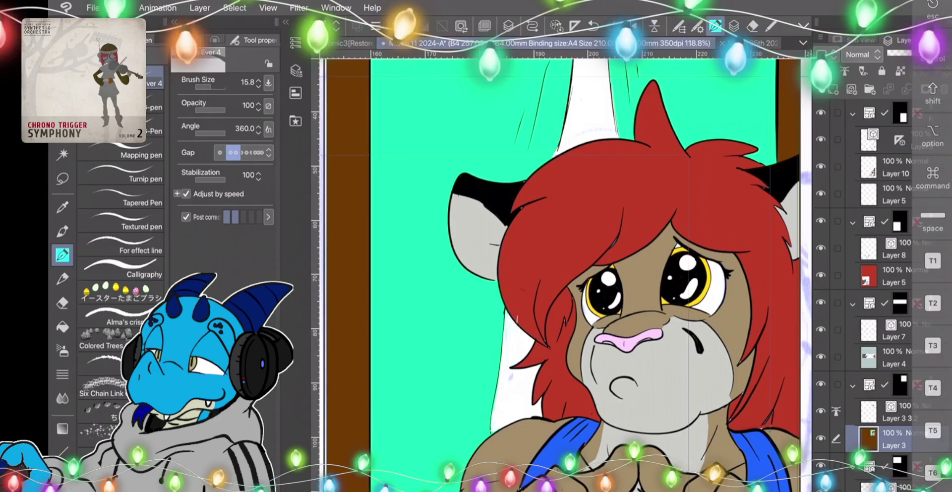
{"action": "left_click", "coordinate": [62, 327]}
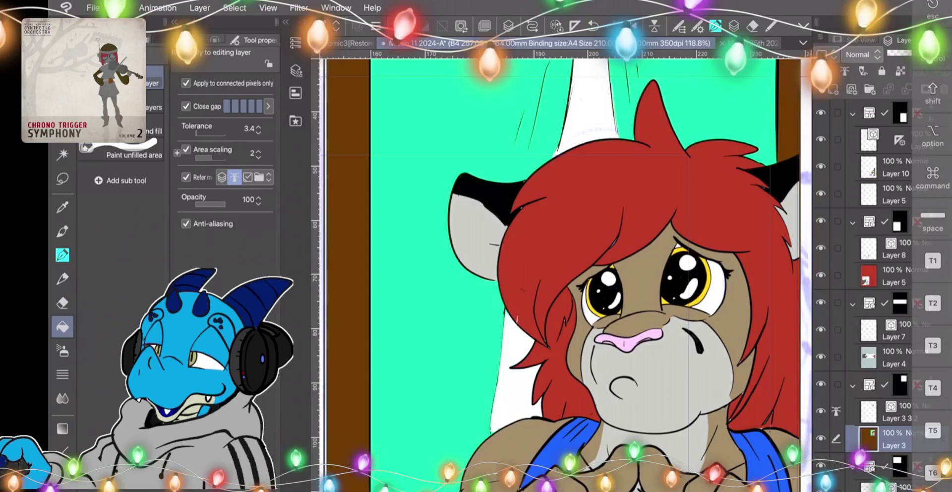
{"action": "key", "text": "p"}
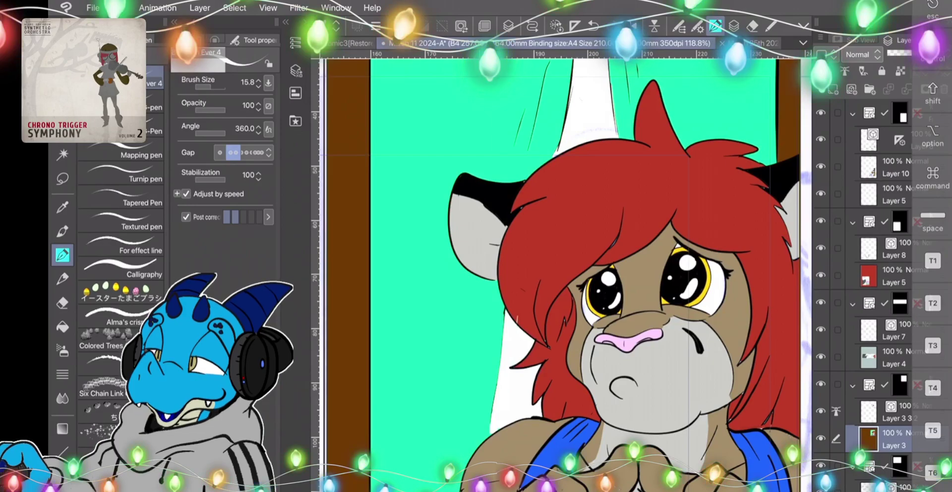
{"action": "key", "text": "w"}
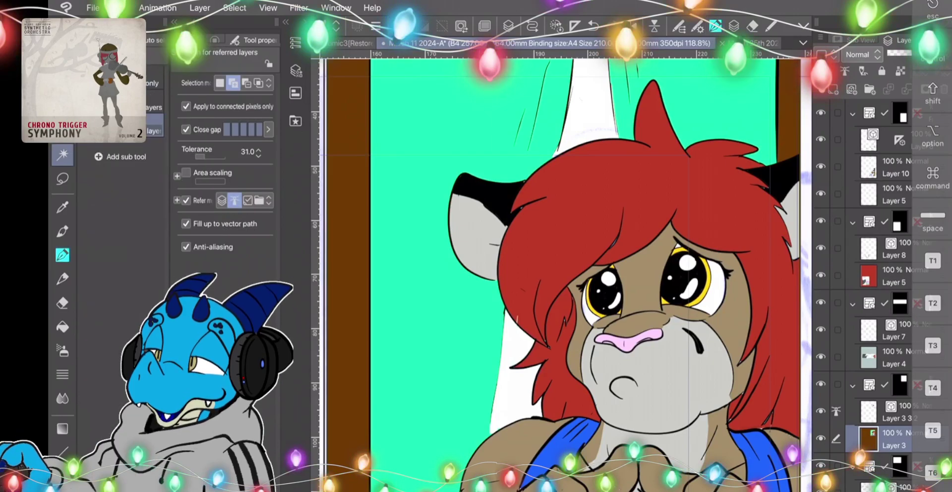
{"action": "key", "text": "i"}
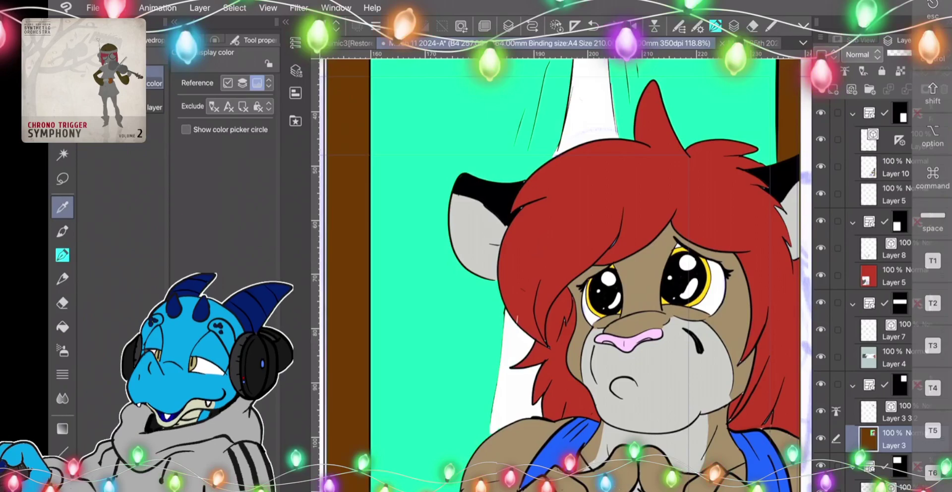
{"action": "key", "text": "p"}
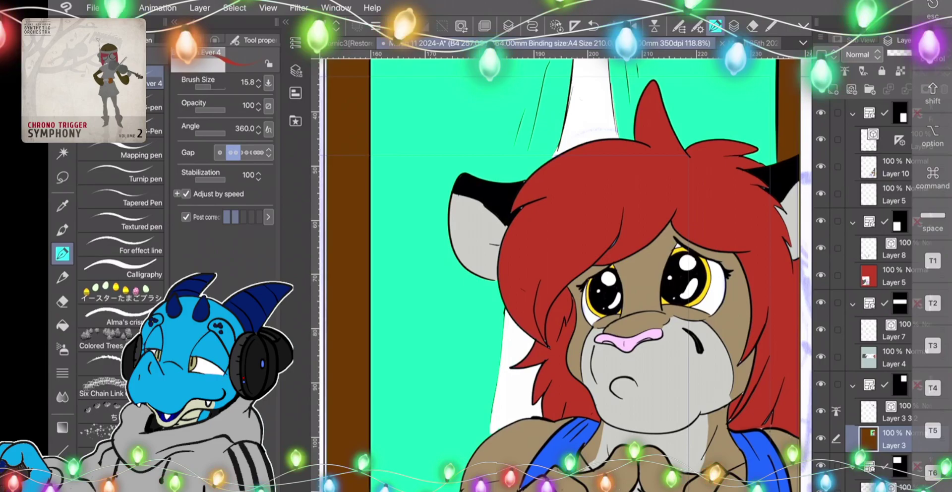
{"action": "scroll", "coordinate": [484, 356], "scroll_direction": "down", "scroll_amount": 1}
{"action": "left_click_drag", "start_coordinate": [554, 441], "coordinate": [556, 450]}
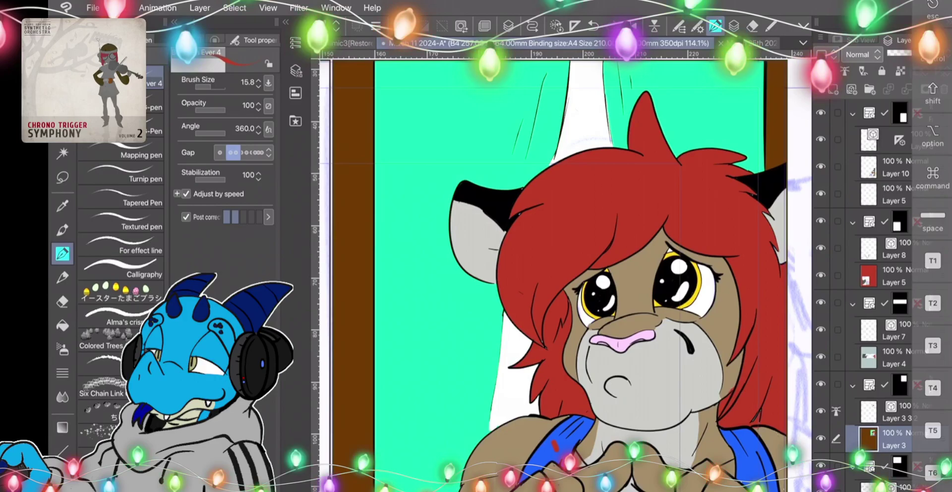
{"action": "scroll", "coordinate": [565, 275], "scroll_direction": "down", "scroll_amount": 2}
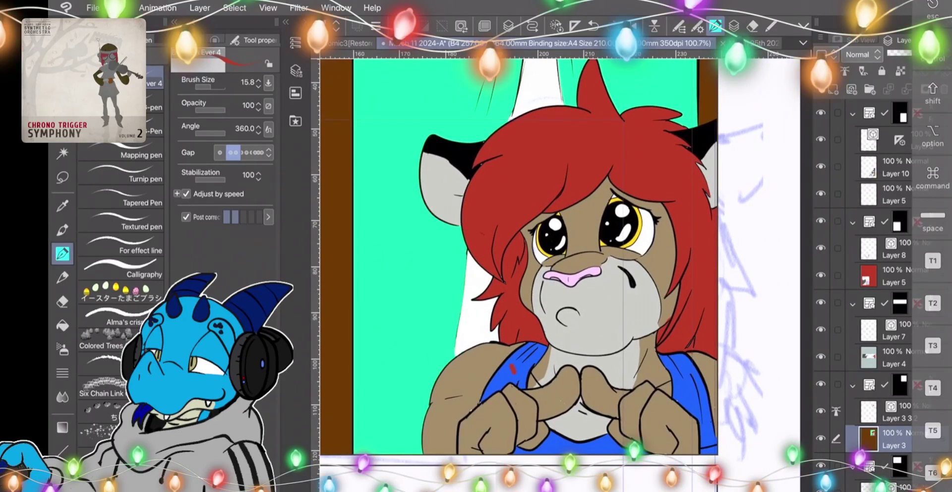
{"action": "left_click", "coordinate": [473, 401]}
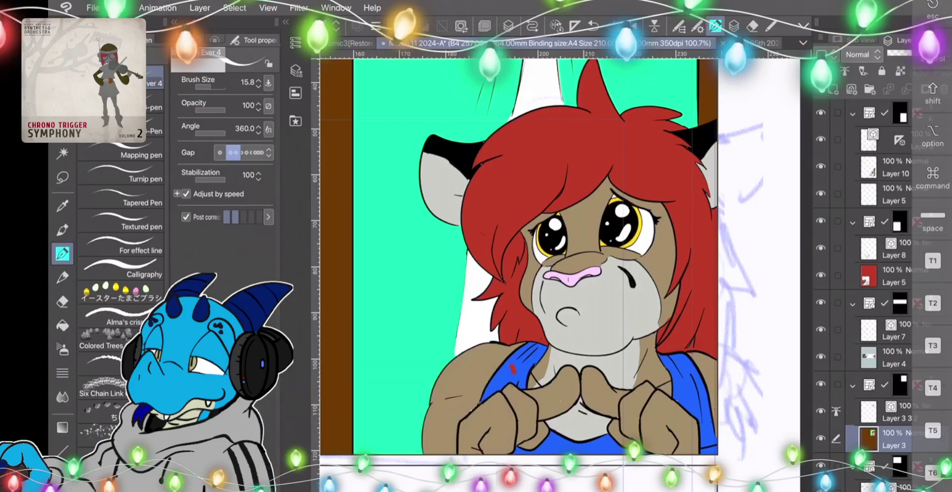
{"action": "key", "text": "g"}
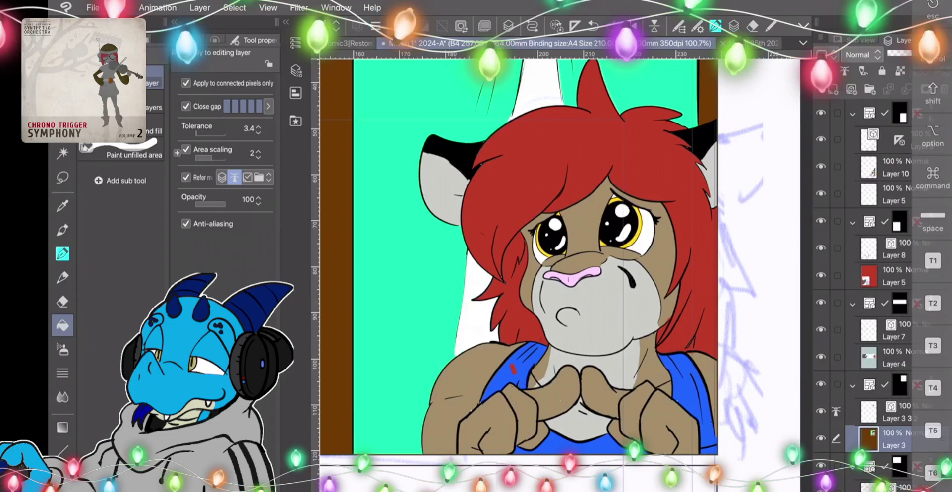
{"action": "scroll", "coordinate": [552, 273], "scroll_direction": "down", "scroll_amount": 4}
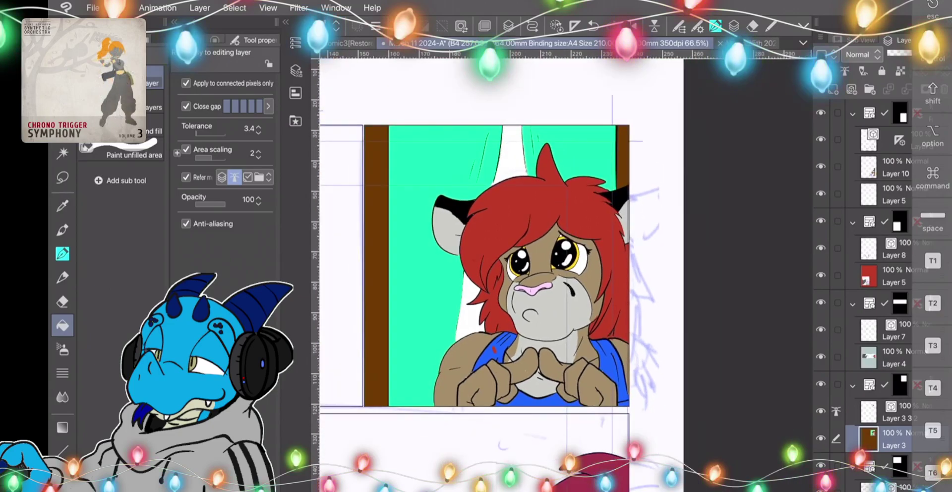
{"action": "key", "text": "i"}
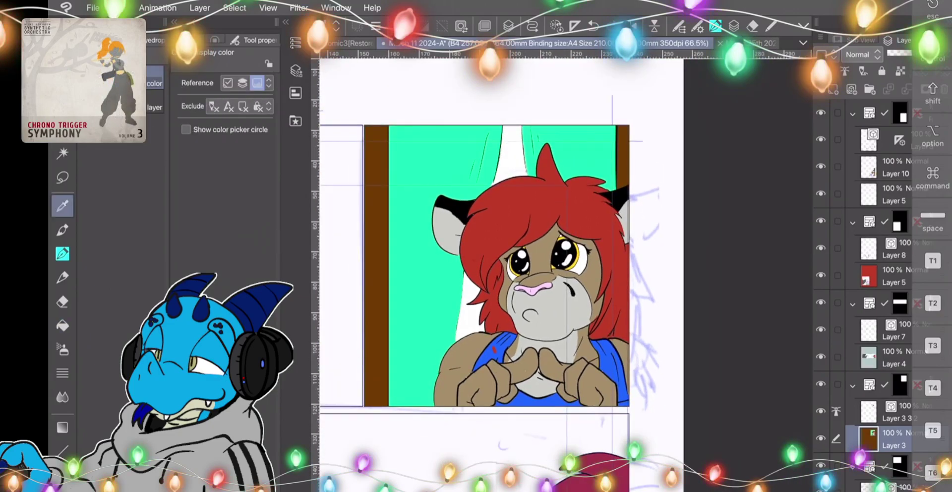
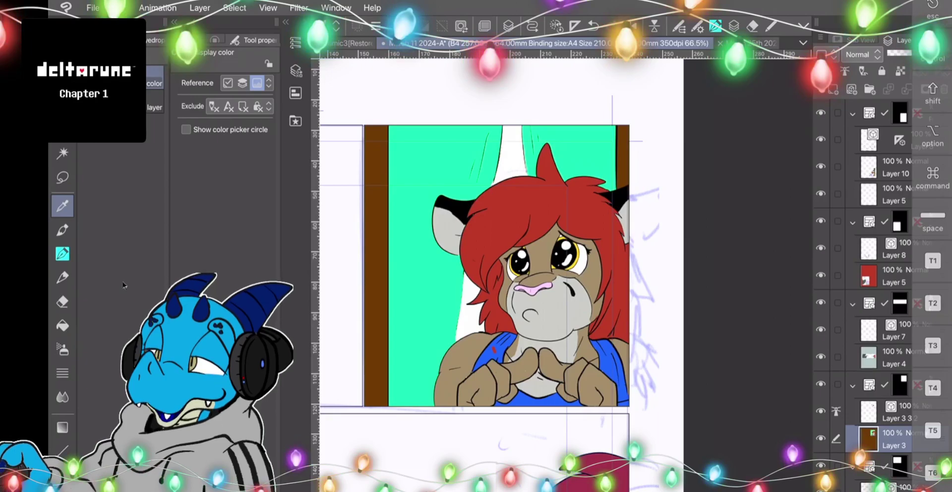
{"action": "key", "text": "g"}
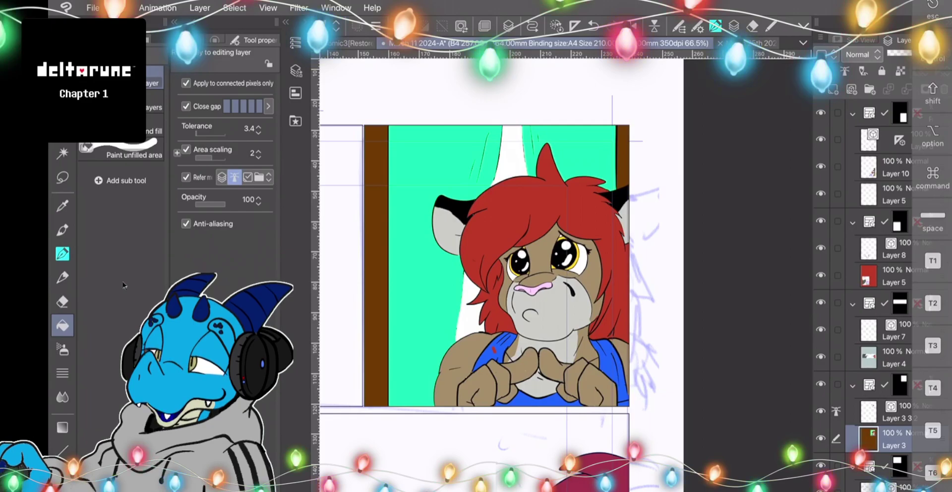
Sample the shirt's blue and paint over the red mark on the character's shirt strap.
{"action": "key", "text": "i"}
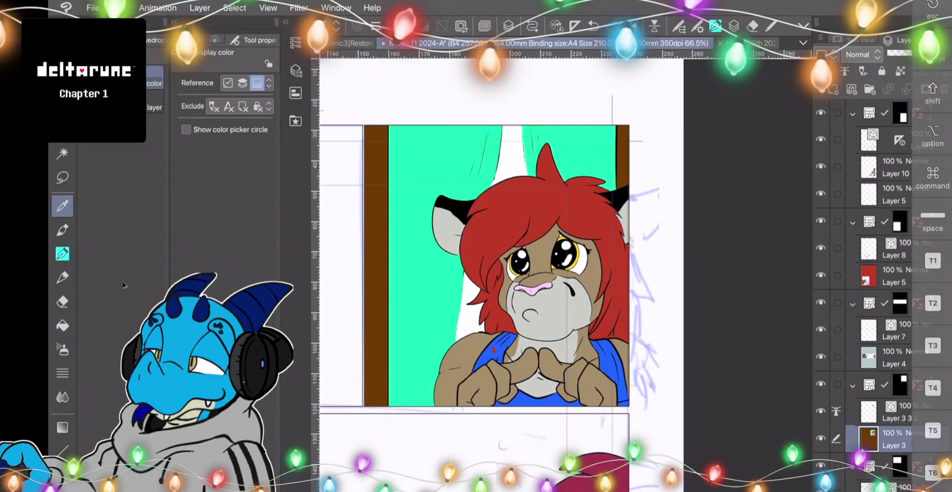
{"action": "scroll", "coordinate": [502, 329], "scroll_direction": "up", "scroll_amount": 5}
{"action": "key", "text": "p"}
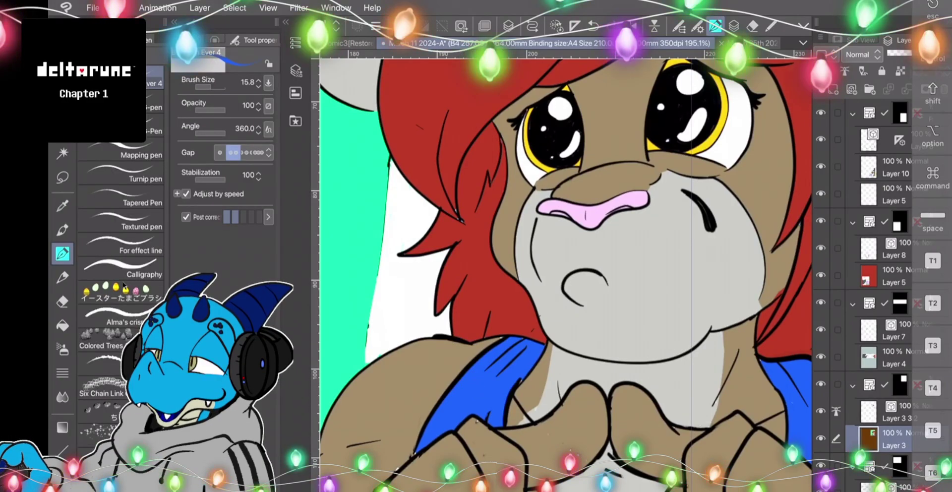
Brush over the character's forearm with the dust tool in fill transparent gap mode, dust size 50.0 and brush size 609.4.
{"action": "scroll", "coordinate": [565, 275], "scroll_direction": "down", "scroll_amount": 5}
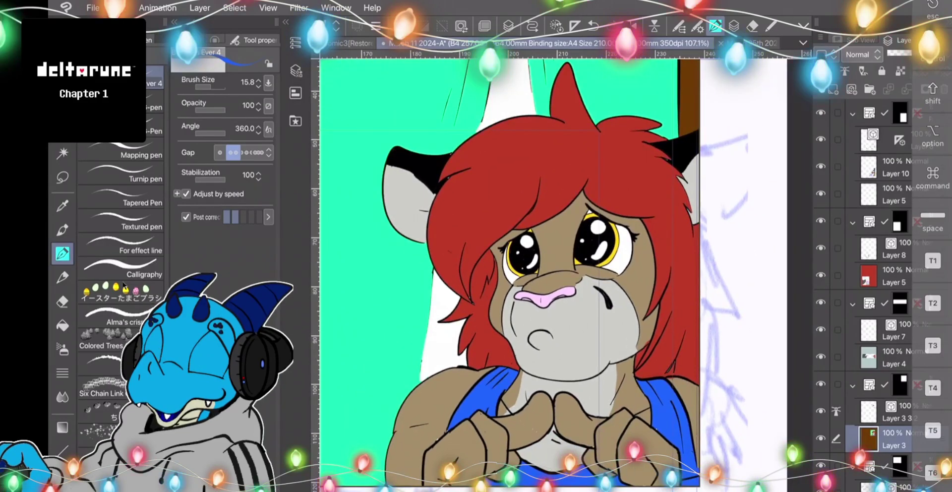
{"action": "key", "text": "y"}
{"action": "left_click_drag", "start_coordinate": [438, 461], "coordinate": [445, 418]}
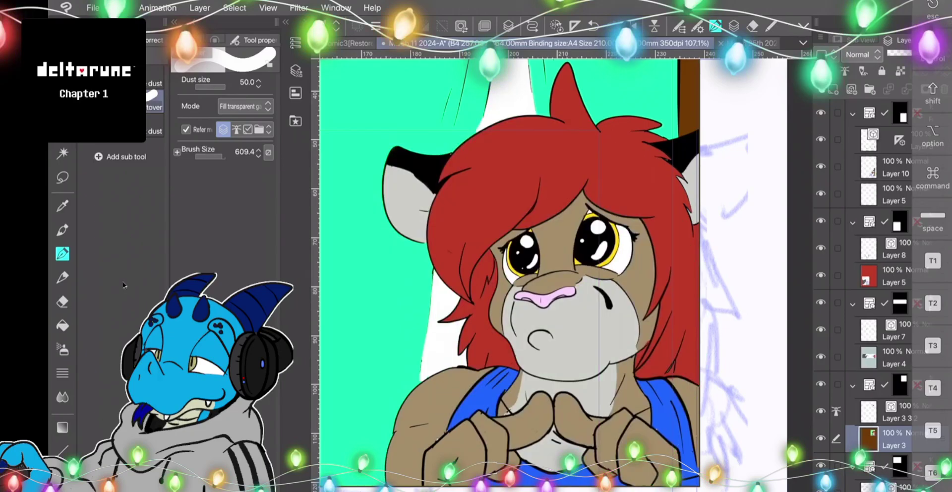
{"action": "scroll", "coordinate": [434, 286], "scroll_direction": "down", "scroll_amount": 3}
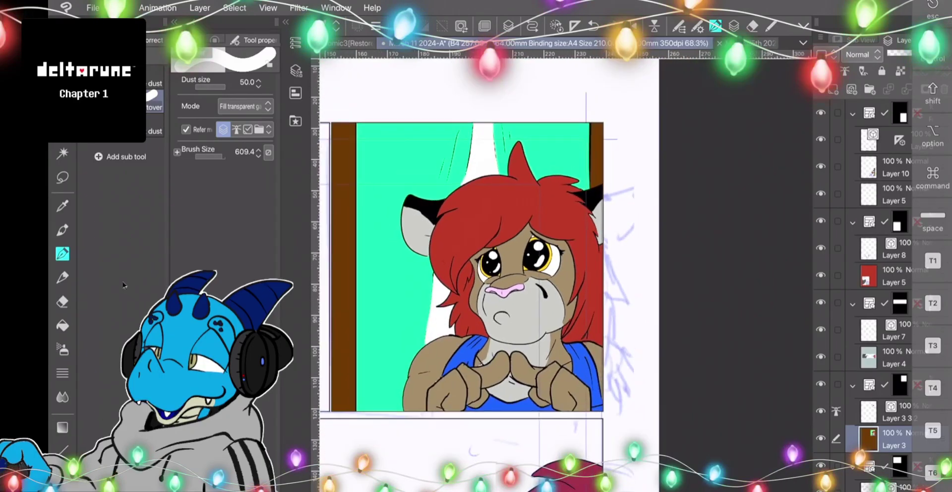
{"action": "key", "text": "ctrl+plus"}
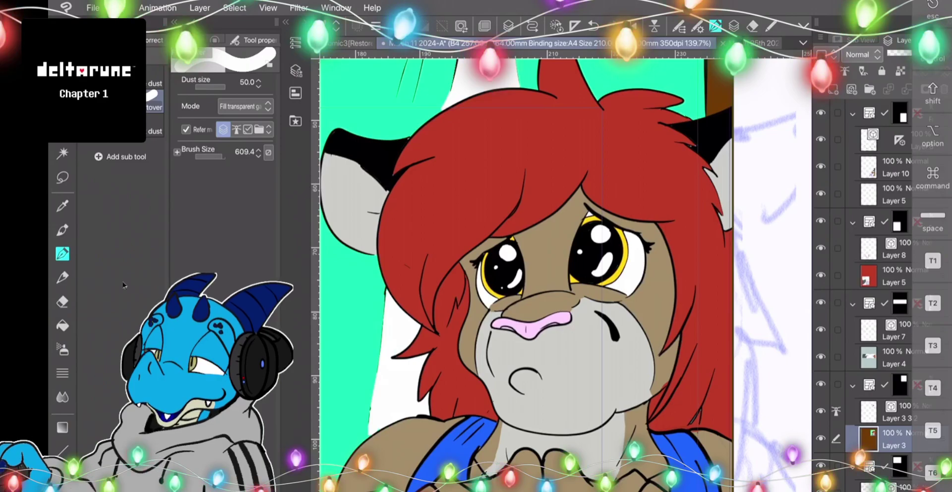
{"action": "scroll", "coordinate": [565, 275], "scroll_direction": "down", "scroll_amount": 2}
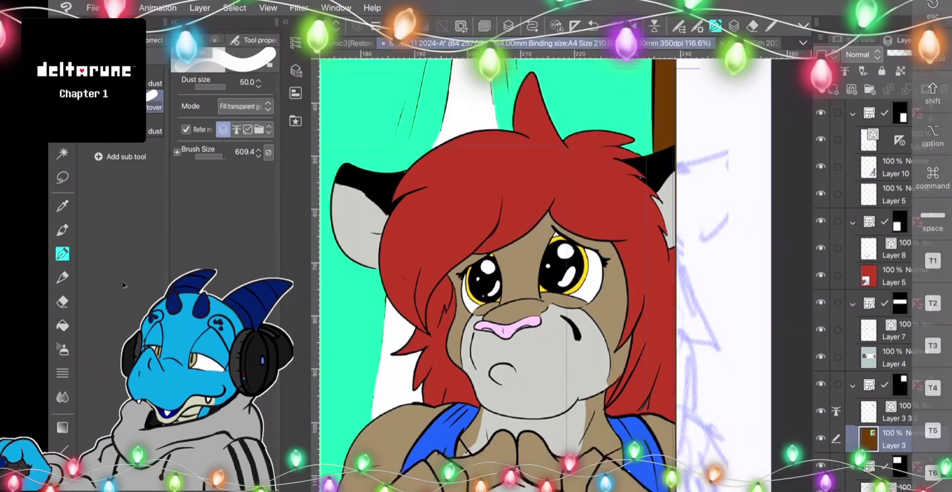
{"action": "scroll", "coordinate": [565, 275], "scroll_direction": "up", "scroll_amount": 2}
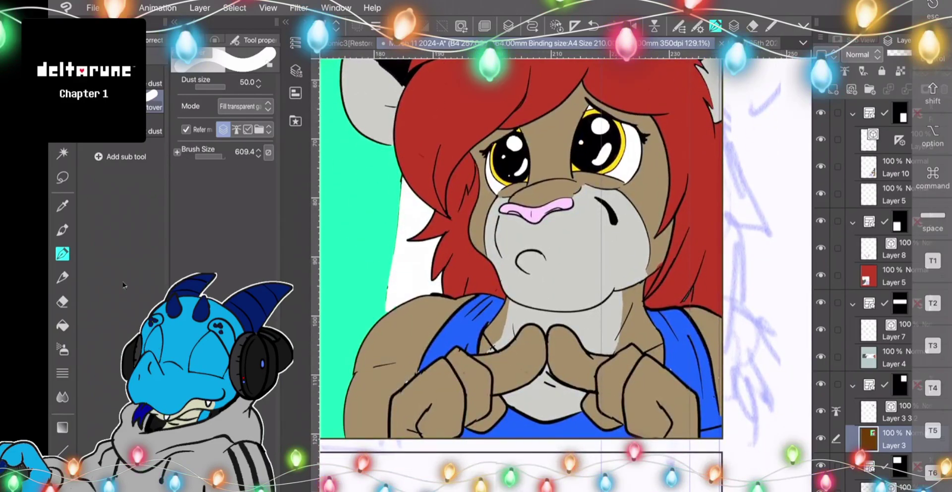
{"action": "key", "text": "alt+bracketright"}
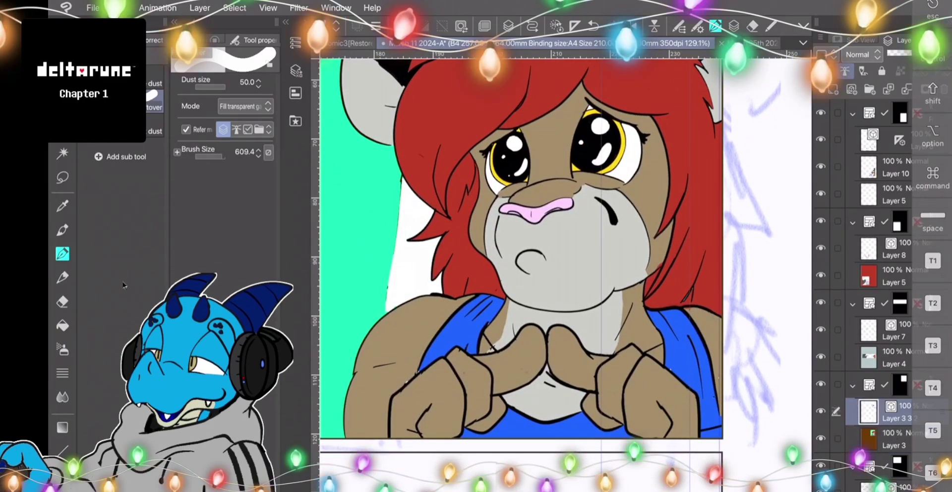
{"action": "key", "text": "p"}
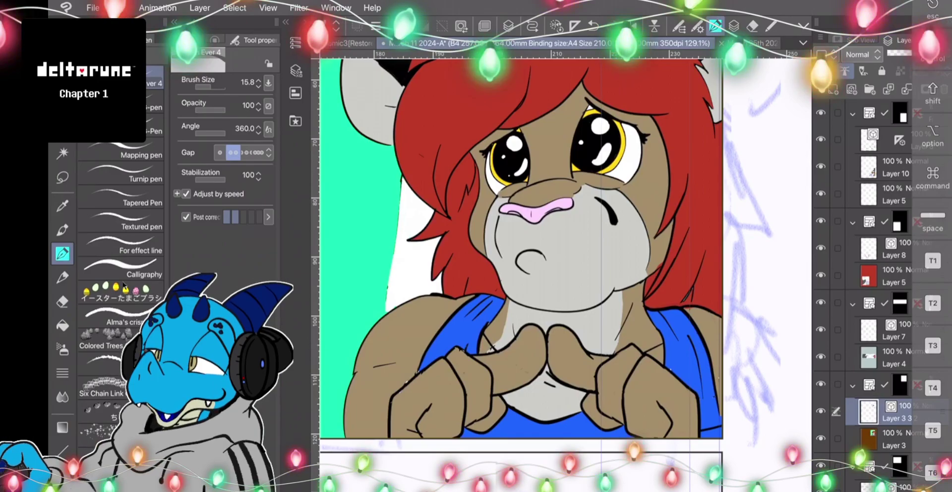
{"action": "left_click", "coordinate": [894, 440]}
{"action": "scroll", "coordinate": [483, 387], "scroll_direction": "up", "scroll_amount": 5}
{"action": "left_click_drag", "start_coordinate": [504, 281], "coordinate": [490, 263]}
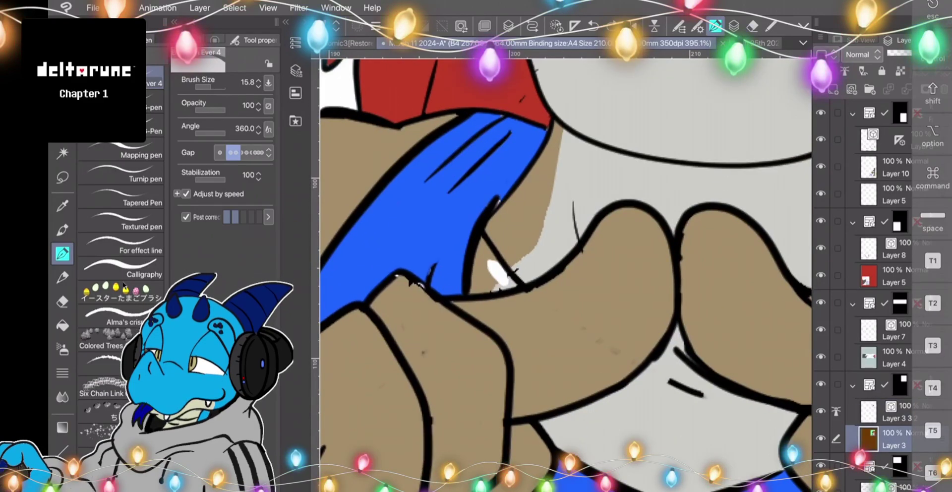
{"action": "key", "text": "ctrl+z"}
Sample the chest's light gray and the fur's tan, and paint over the stray marks and white specks around the thumb and hand below the strap.
{"action": "key", "text": "i"}
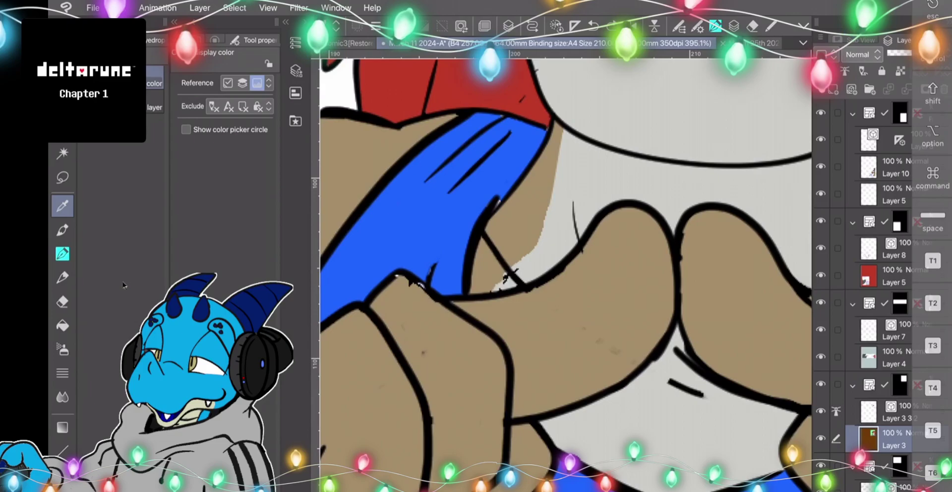
{"action": "key", "text": "p"}
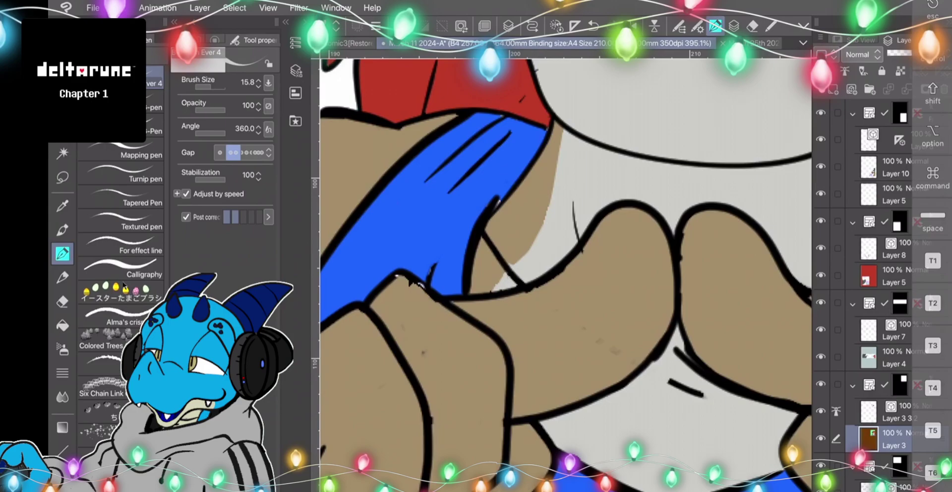
{"action": "left_click_drag", "start_coordinate": [429, 336], "coordinate": [431, 380]}
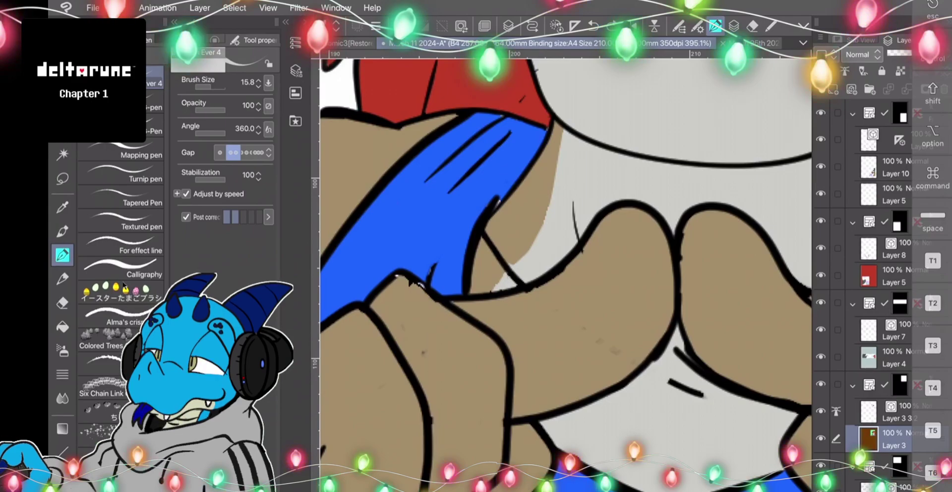
{"action": "key", "text": "i"}
{"action": "key", "text": "p"}
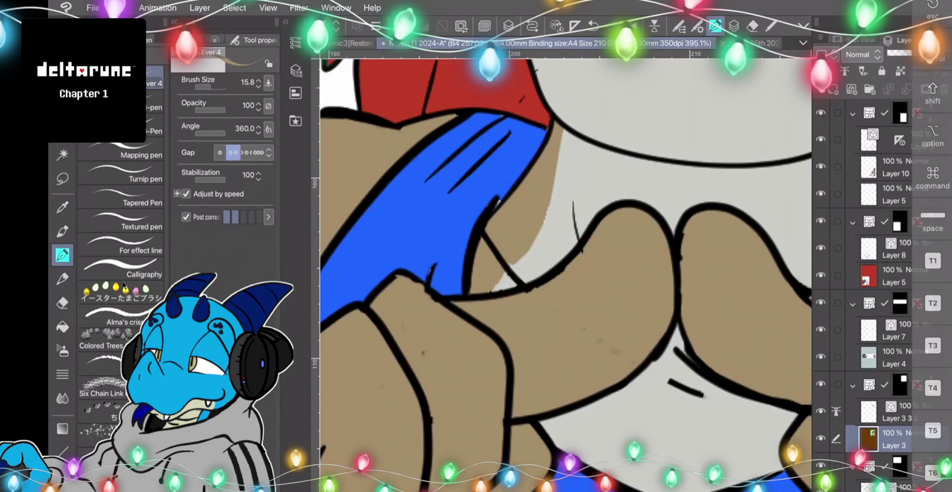
Sample the shirt's blue and paint over the white specks where the other strap meets the hand, brush size 15.8.
{"action": "scroll", "coordinate": [565, 275], "scroll_direction": "down", "scroll_amount": 8}
{"action": "scroll", "coordinate": [565, 275], "scroll_direction": "up", "scroll_amount": 1}
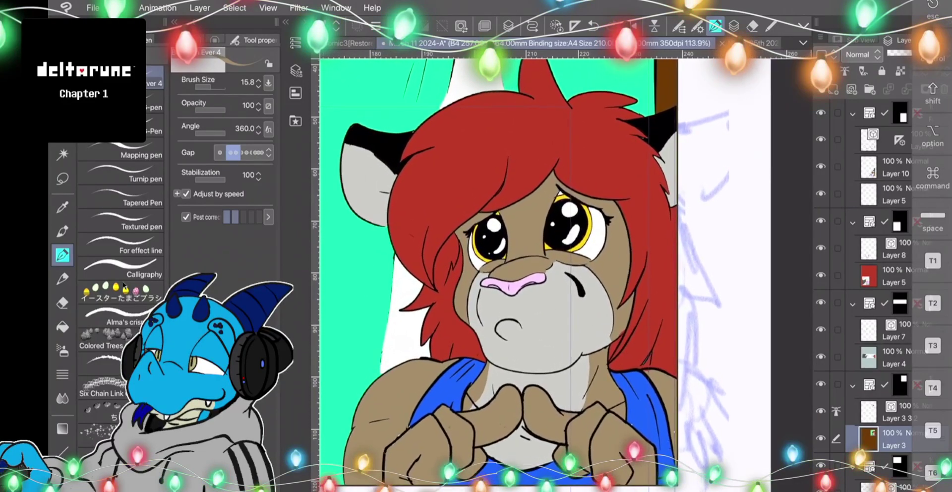
{"action": "scroll", "coordinate": [565, 275], "scroll_direction": "up", "scroll_amount": 1}
{"action": "scroll", "coordinate": [565, 275], "scroll_direction": "down", "scroll_amount": 3}
{"action": "scroll", "coordinate": [565, 275], "scroll_direction": "up", "scroll_amount": 5}
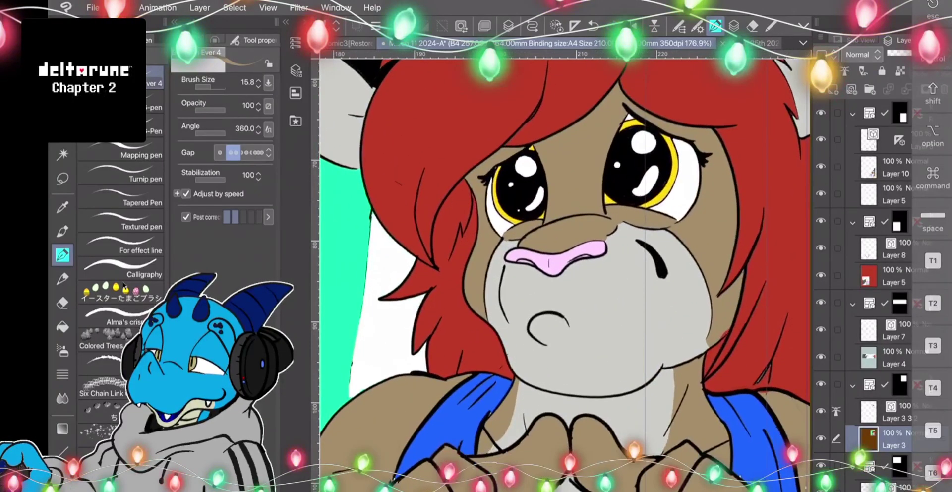
{"action": "scroll", "coordinate": [565, 275], "scroll_direction": "down", "scroll_amount": 2}
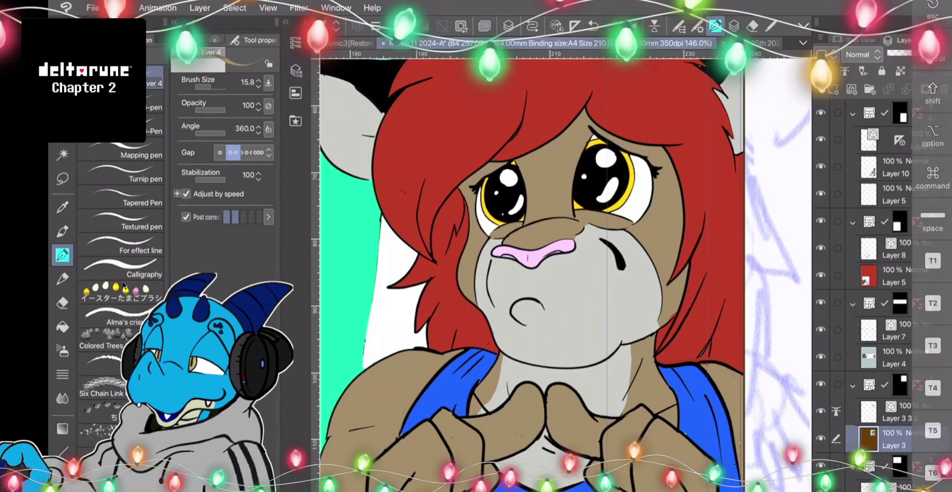
{"action": "scroll", "coordinate": [565, 275], "scroll_direction": "up", "scroll_amount": 5}
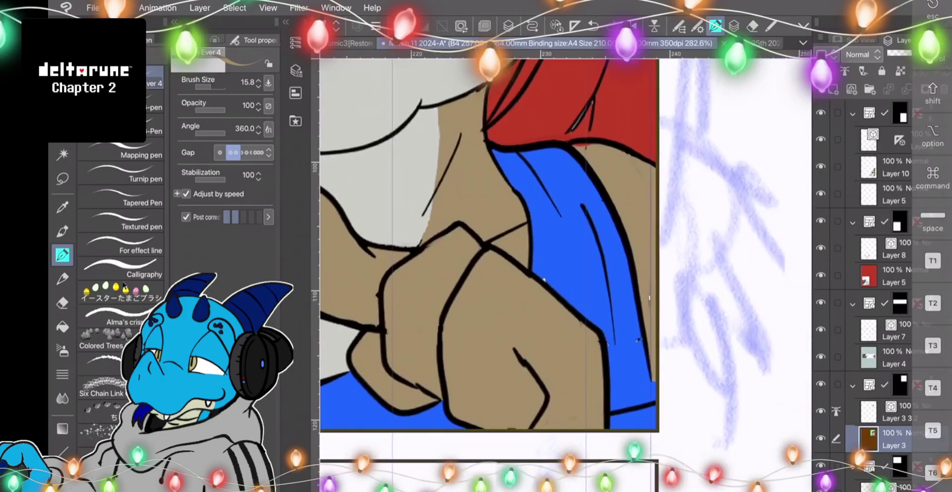
{"action": "key", "text": "i"}
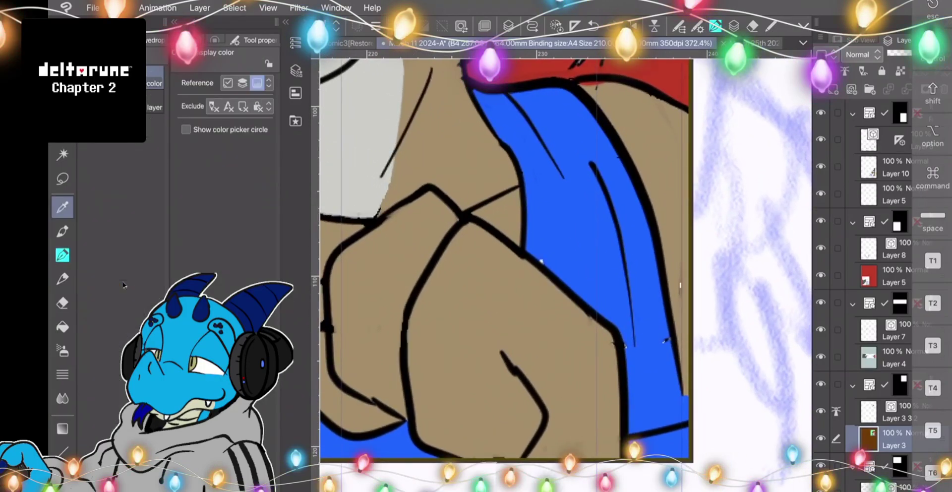
{"action": "key", "text": "p"}
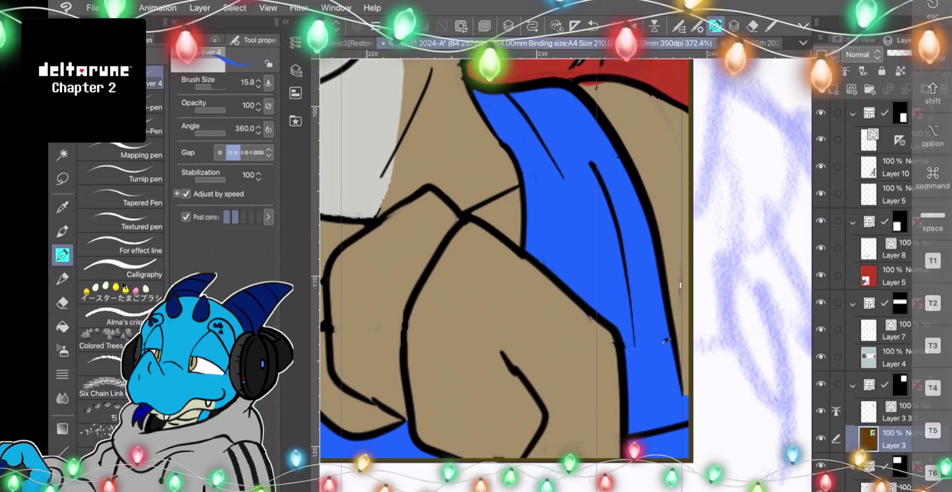
Sample the tan fur color and cover the white speck on the shoulder beside the panel border.
{"action": "key", "text": "i"}
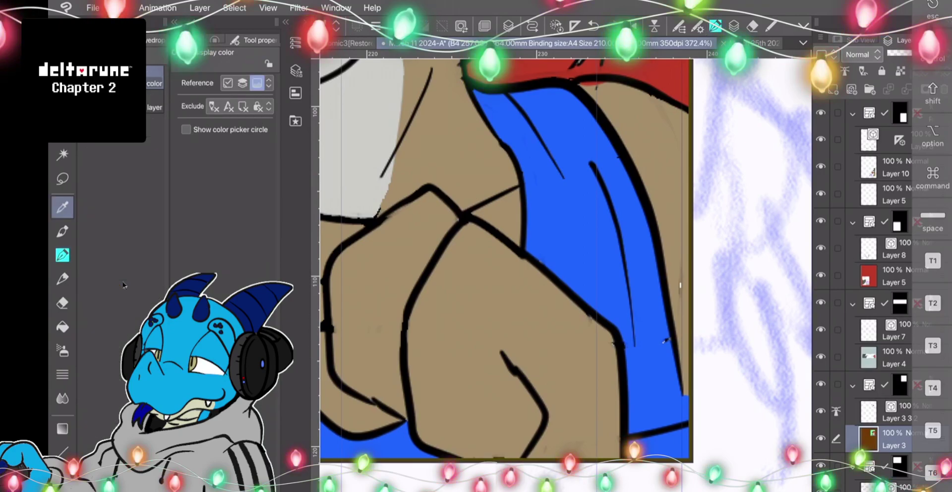
{"action": "key", "text": "p"}
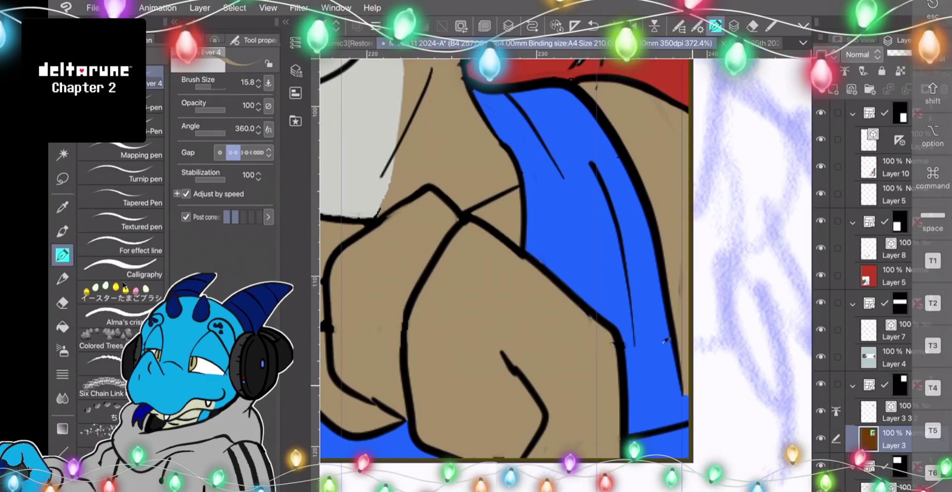
{"action": "scroll", "coordinate": [579, 345], "scroll_direction": "down", "scroll_amount": 3}
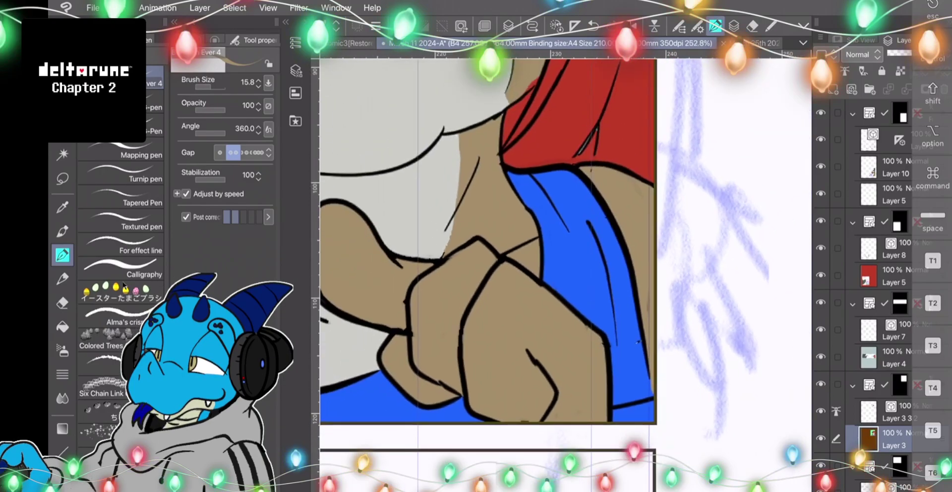
Sample the shirt's blue and paint over the remaining dark speck low on the strap.
{"action": "key", "text": "i"}
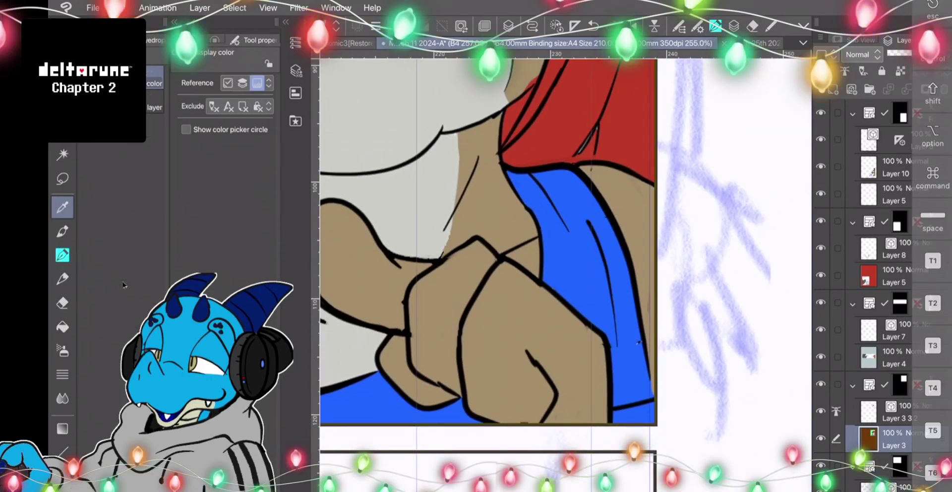
{"action": "key", "text": "p"}
{"action": "key", "text": "g"}
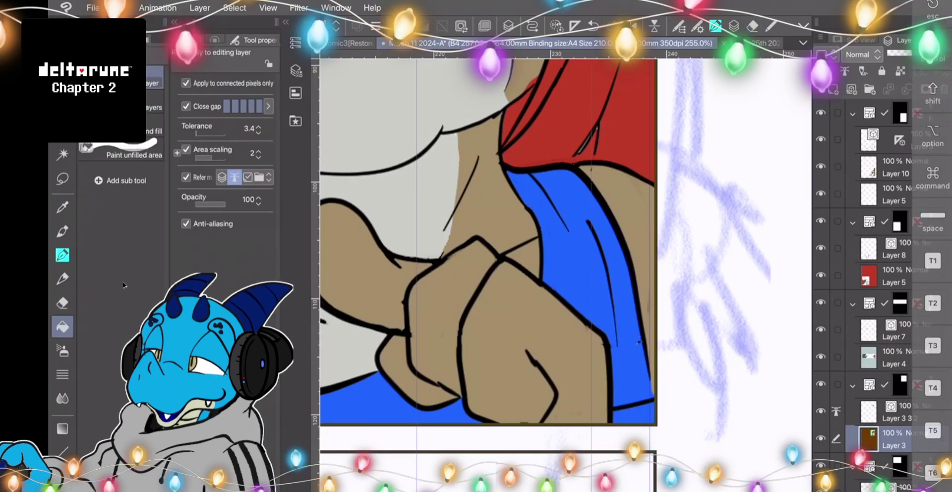
{"action": "key", "text": "p"}
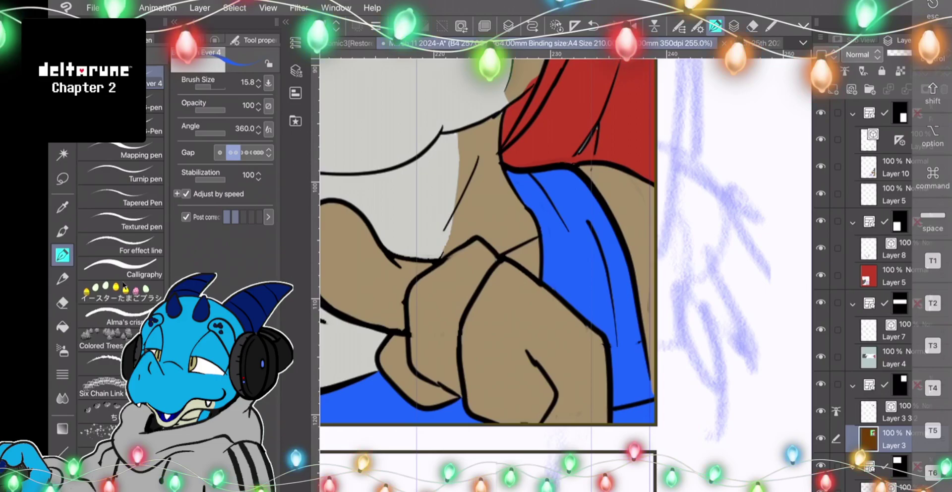
Sample the hair's red and paint the unfilled gap between the hair lines above the strap on Layer 3.
{"action": "left_click", "coordinate": [895, 412]}
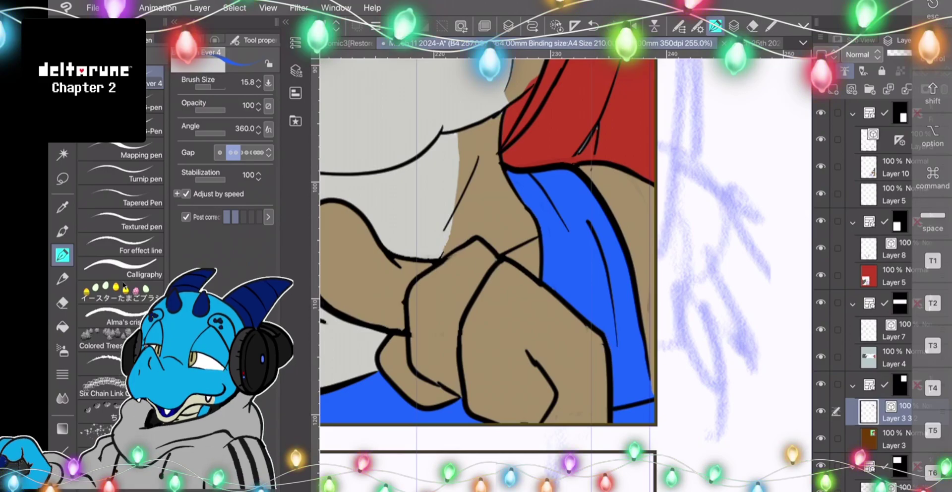
{"action": "key", "text": "i"}
{"action": "key", "text": "alt+bracketleft"}
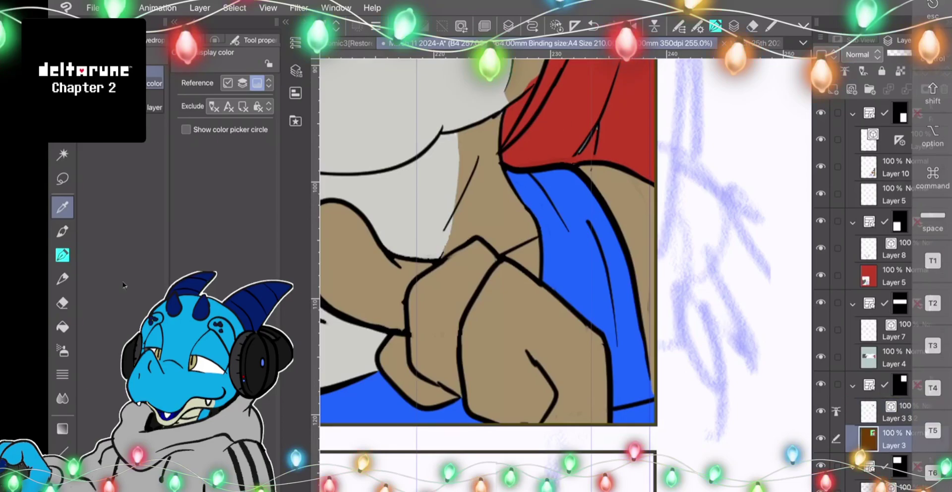
{"action": "key", "text": "p"}
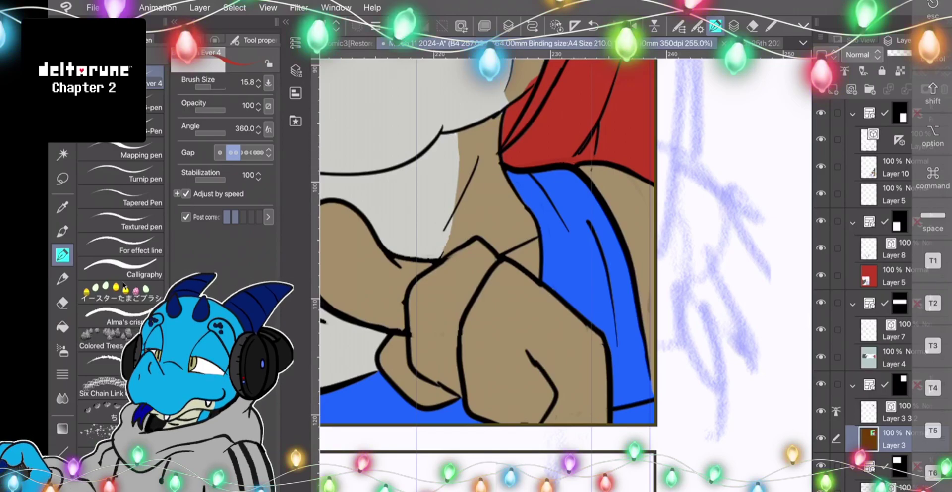
Sample the tan fur for a touch-up by the strap, and re-ink the short black line at the hair's lower corner on the ink layer.
{"action": "key", "text": "i"}
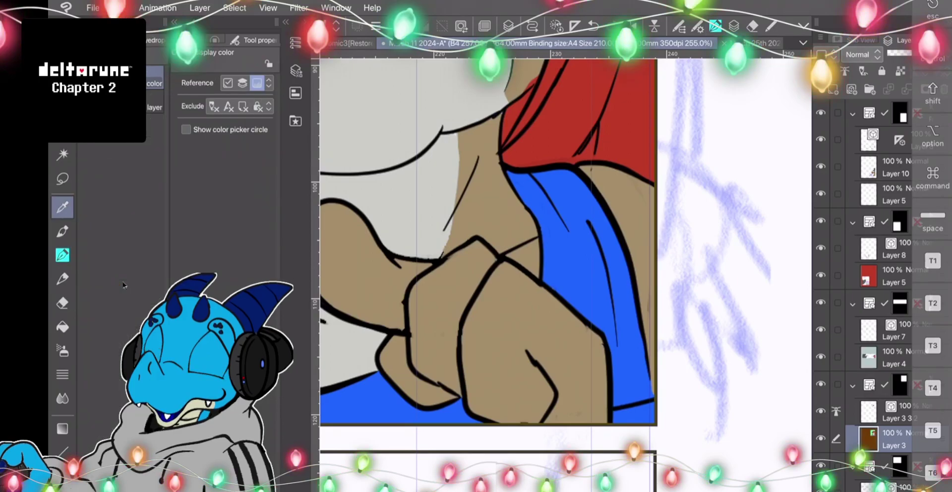
{"action": "key", "text": "p"}
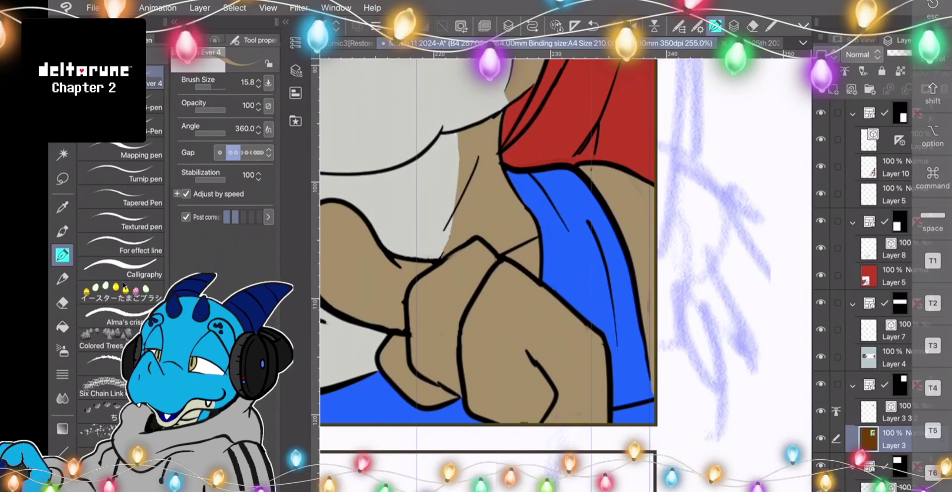
{"action": "left_click", "coordinate": [898, 412]}
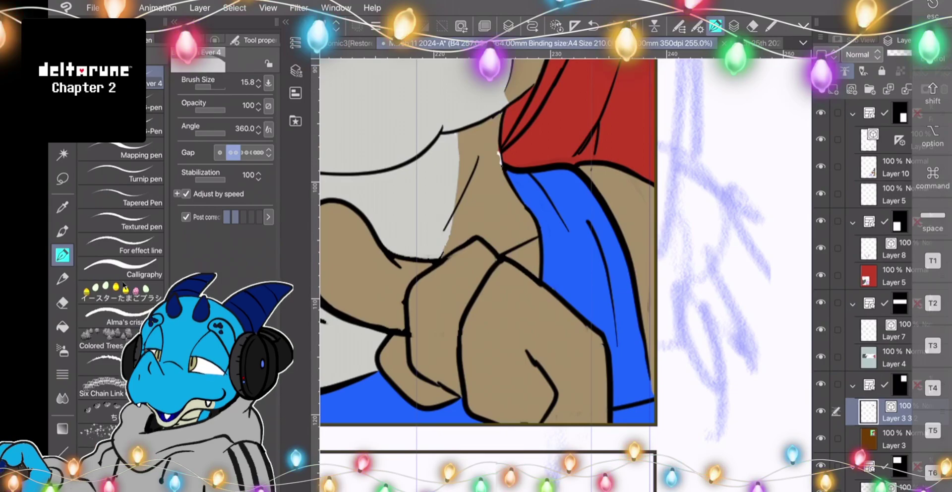
{"action": "left_click_drag", "start_coordinate": [499, 142], "coordinate": [503, 167]}
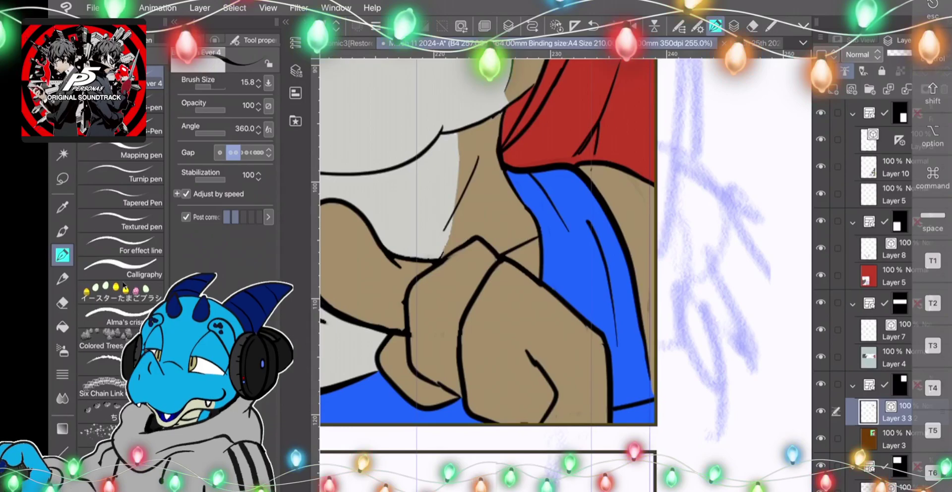
{"action": "scroll", "coordinate": [441, 303], "scroll_direction": "down", "scroll_amount": 3}
{"action": "scroll", "coordinate": [565, 275], "scroll_direction": "up", "scroll_amount": 3}
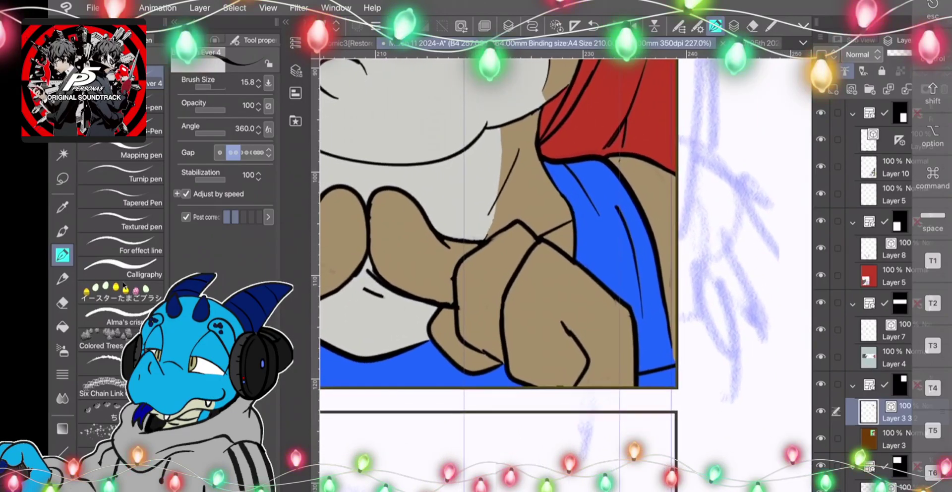
Toggle the ink layer's visibility to check the colors, and set the drawing color to tan (H 38, L 45, S 22) on Layer 3.
{"action": "left_click", "coordinate": [820, 411]}
{"action": "left_click", "coordinate": [820, 411]}
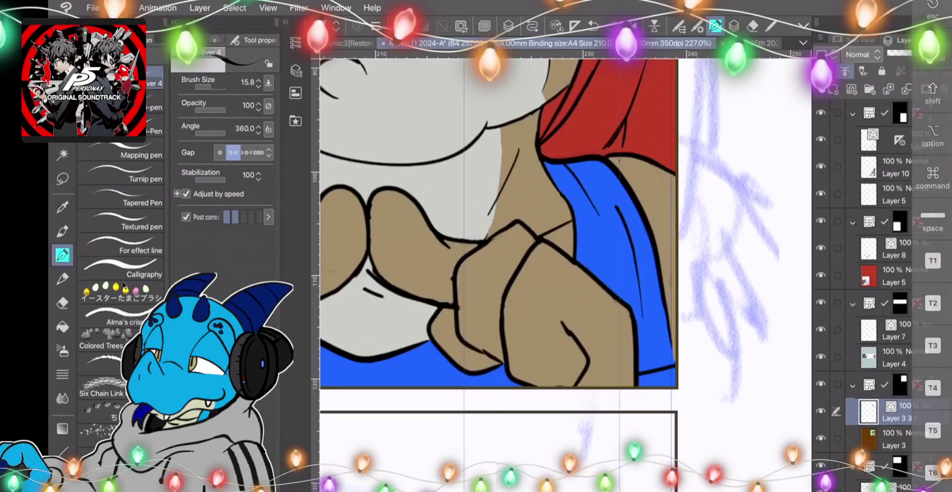
{"action": "left_click", "coordinate": [893, 439]}
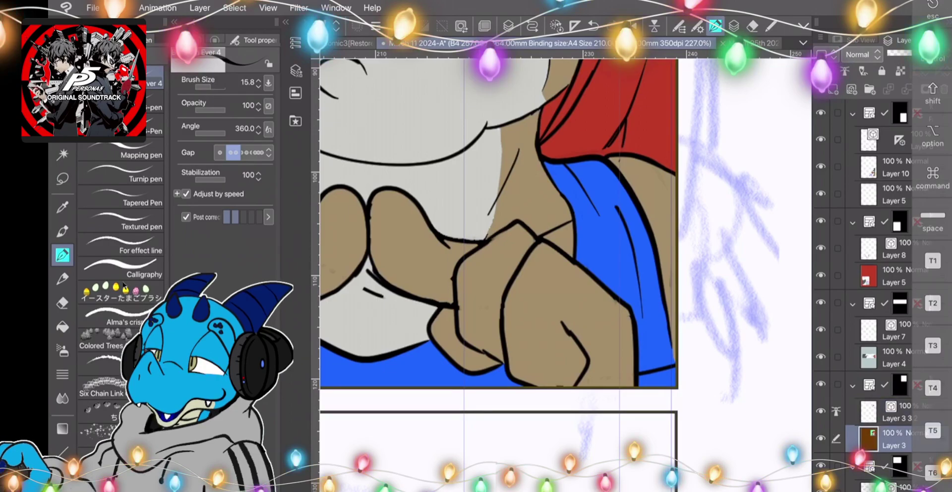
{"action": "double_click", "coordinate": [58, 481]}
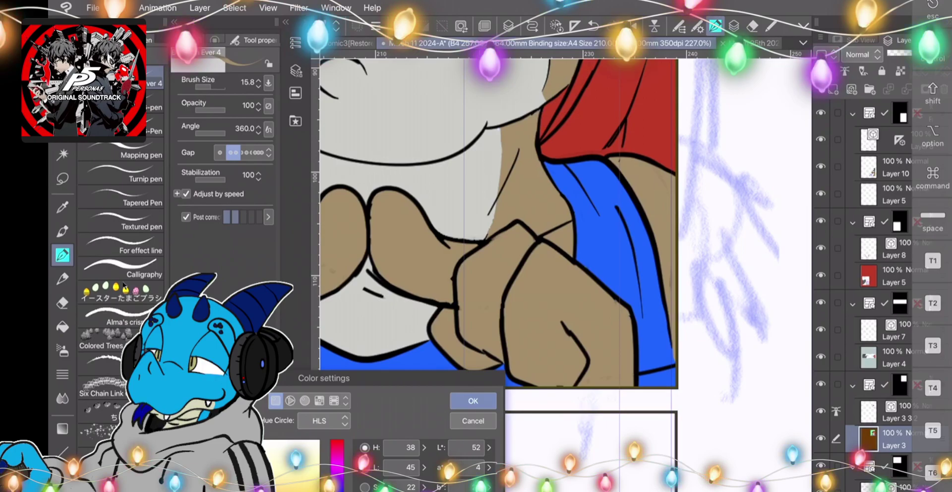
{"action": "left_click", "coordinate": [473, 401]}
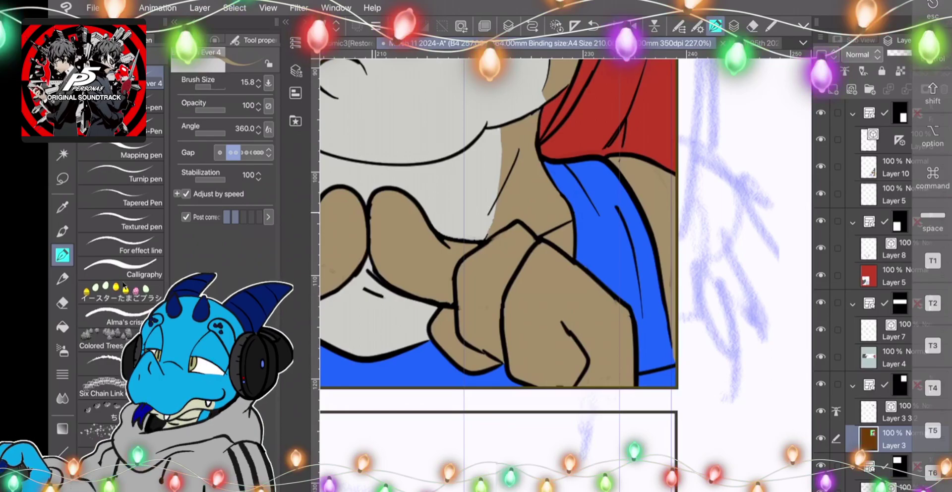
Review the coloring of the finished panels down the page as far as the chair scene in the last panel.
{"action": "left_click", "coordinate": [896, 412]}
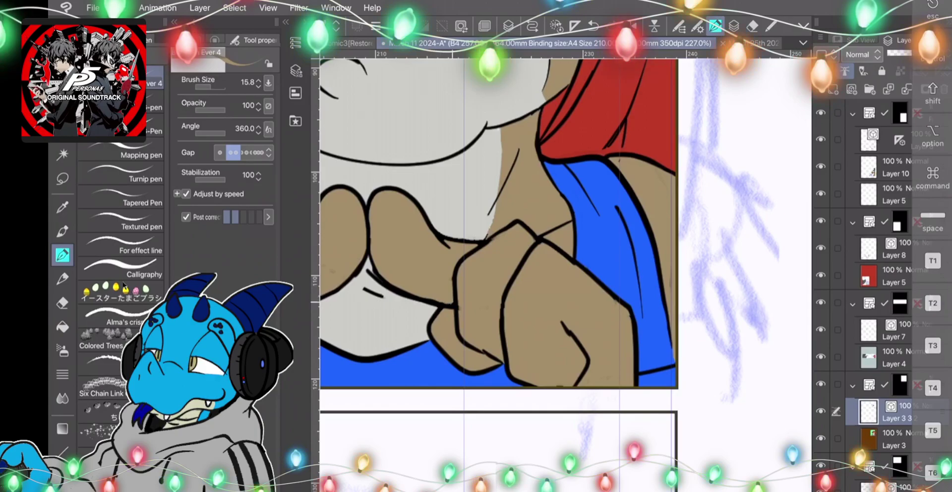
{"action": "scroll", "coordinate": [495, 223], "scroll_direction": "down", "scroll_amount": 5}
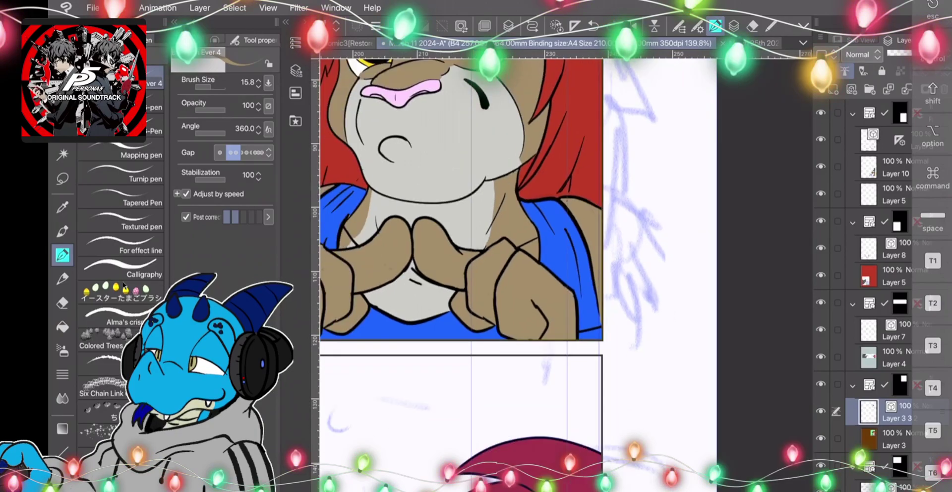
{"action": "scroll", "coordinate": [495, 223], "scroll_direction": "up", "scroll_amount": 3}
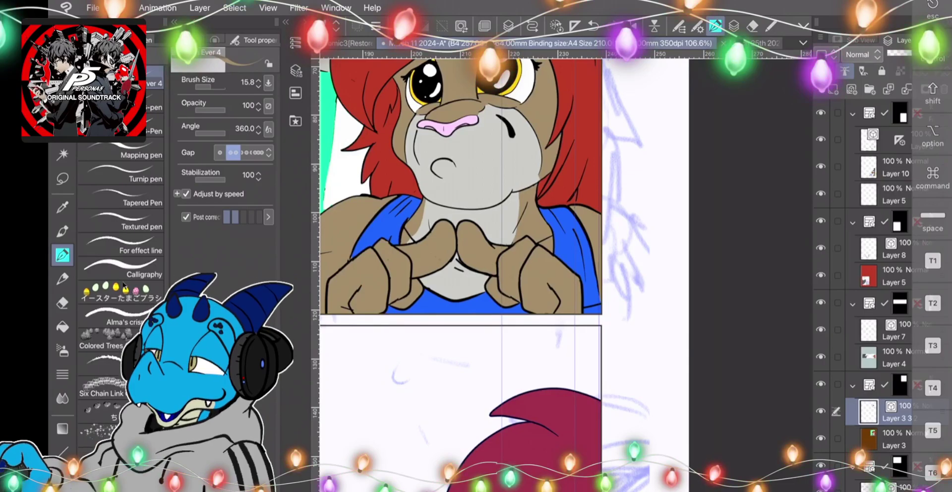
{"action": "scroll", "coordinate": [501, 273], "scroll_direction": "down", "scroll_amount": 2}
{"action": "scroll", "coordinate": [565, 273], "scroll_direction": "down", "scroll_amount": 3}
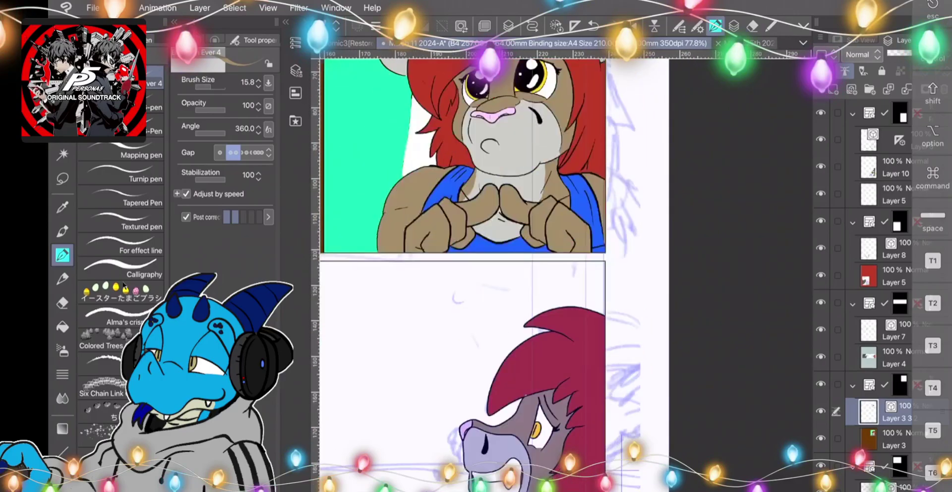
{"action": "scroll", "coordinate": [565, 272], "scroll_direction": "left", "scroll_amount": 3}
{"action": "scroll", "coordinate": [545, 258], "scroll_direction": "down", "scroll_amount": 3}
{"action": "scroll", "coordinate": [545, 258], "scroll_direction": "up", "scroll_amount": 2}
{"action": "scroll", "coordinate": [551, 273], "scroll_direction": "down", "scroll_amount": 5}
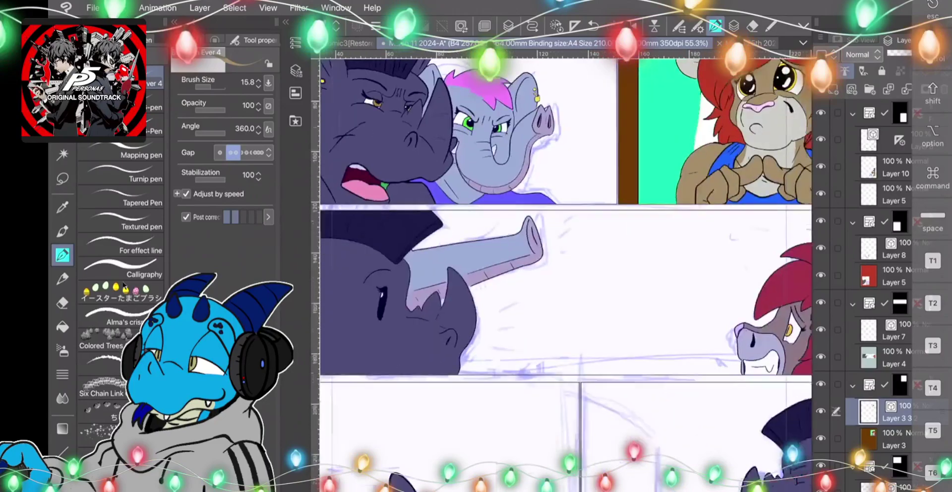
{"action": "scroll", "coordinate": [550, 273], "scroll_direction": "right", "scroll_amount": 3}
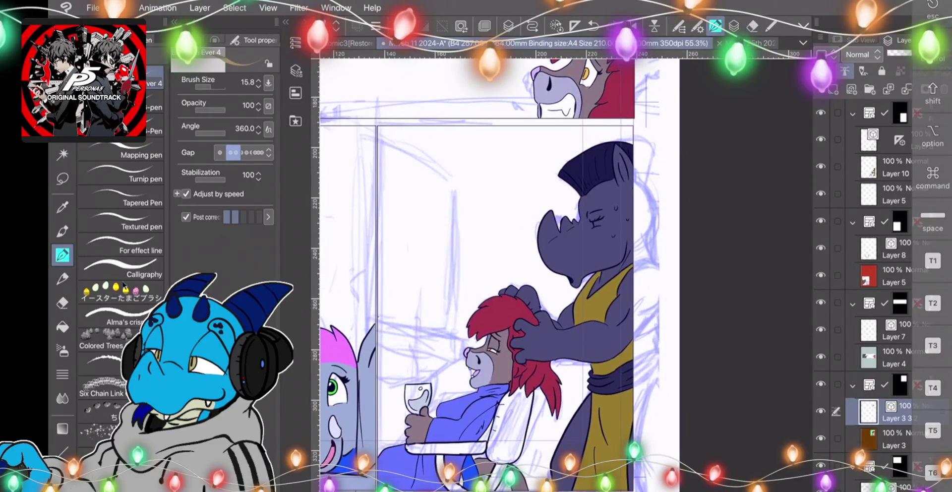
Make Layer 10 of the chair panel active and set the drawing color to dark red.
{"action": "left_click", "coordinate": [895, 167]}
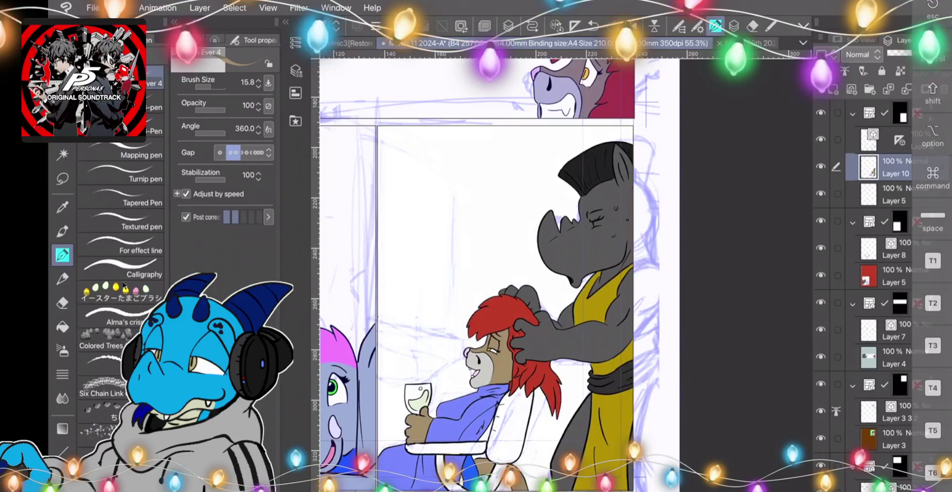
{"action": "double_click", "coordinate": [62, 486]}
{"action": "left_click_drag", "start_coordinate": [338, 486], "coordinate": [337, 491]}
{"action": "left_click", "coordinate": [315, 490]}
{"action": "left_click", "coordinate": [473, 401]}
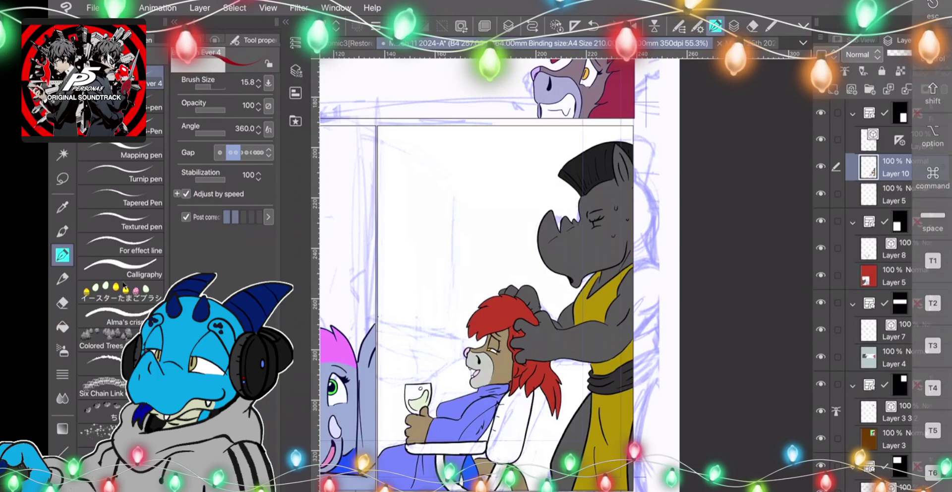
Try to fill the white chair back with dark red on Layer 10, and undo the fill.
{"action": "key", "text": "g"}
{"action": "left_click", "coordinate": [513, 421]}
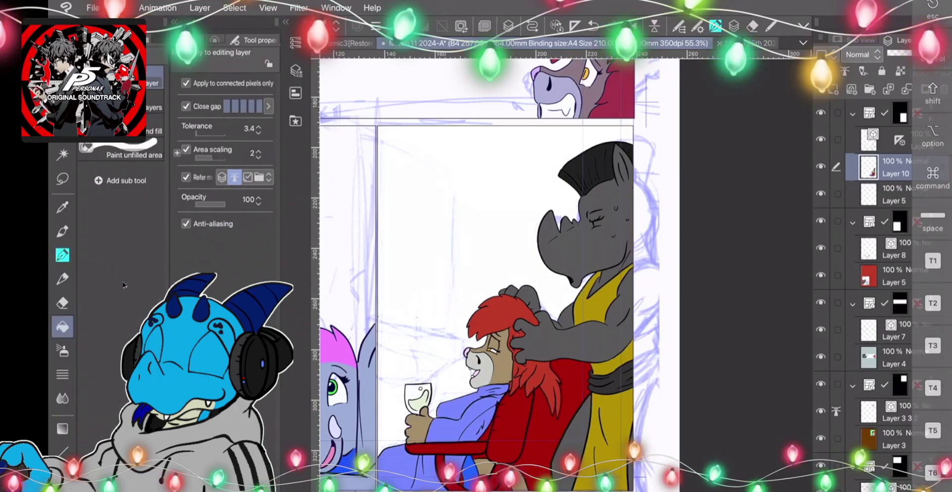
{"action": "key", "text": "ctrl+z"}
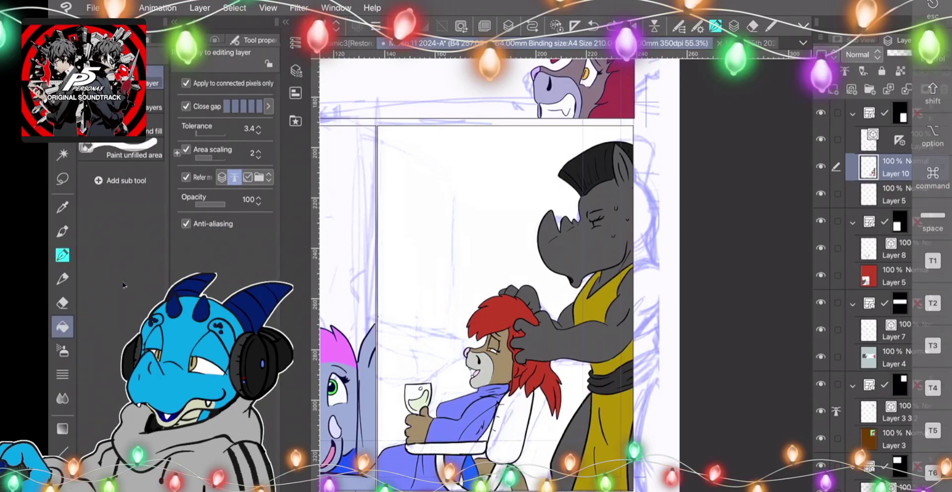
Make the chair panel's ink layer the fill reference, and fill the chair back and armrest with dark red on Layer 10.
{"action": "left_click", "coordinate": [892, 412]}
{"action": "left_click", "coordinate": [884, 141]}
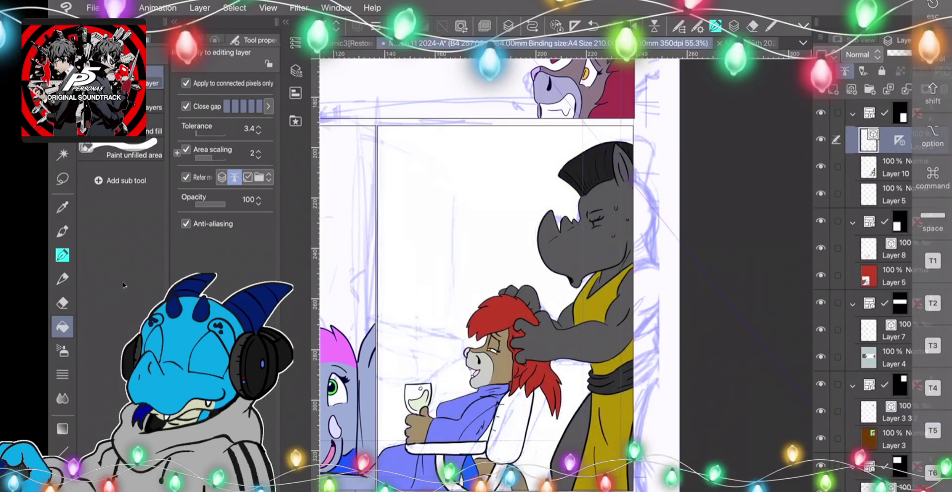
{"action": "left_click", "coordinate": [893, 167]}
{"action": "left_click", "coordinate": [510, 428]}
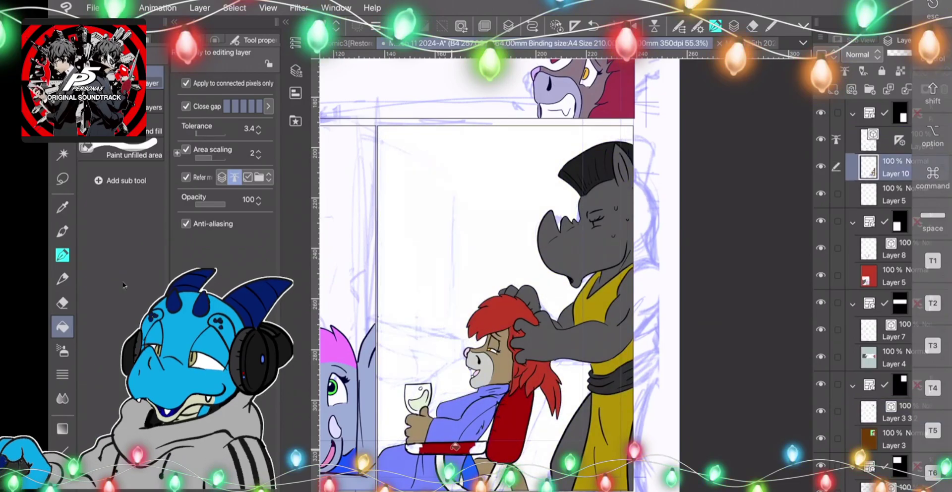
{"action": "left_click", "coordinate": [476, 448]}
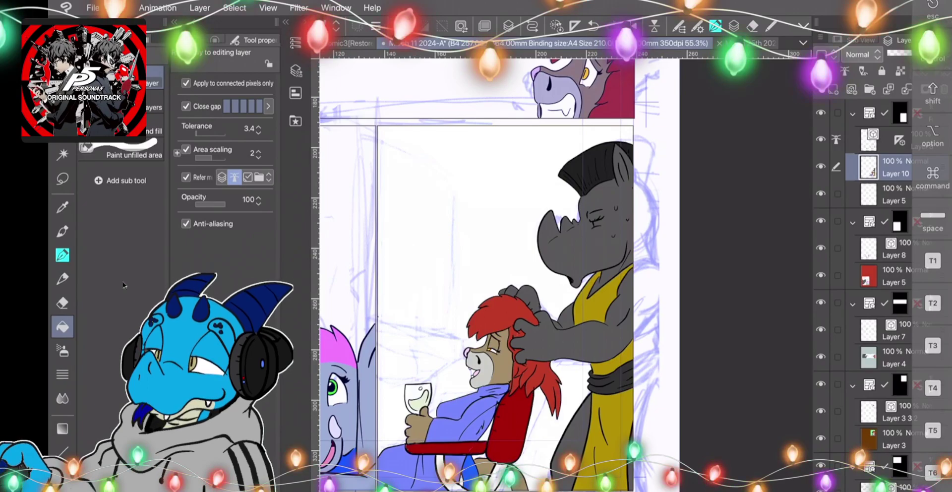
Set the drawing color to light gray (H 221, L 79, S 0) and fill the chair's metal supports on Layer 10.
{"action": "double_click", "coordinate": [62, 484]}
{"action": "left_click", "coordinate": [163, 488]}
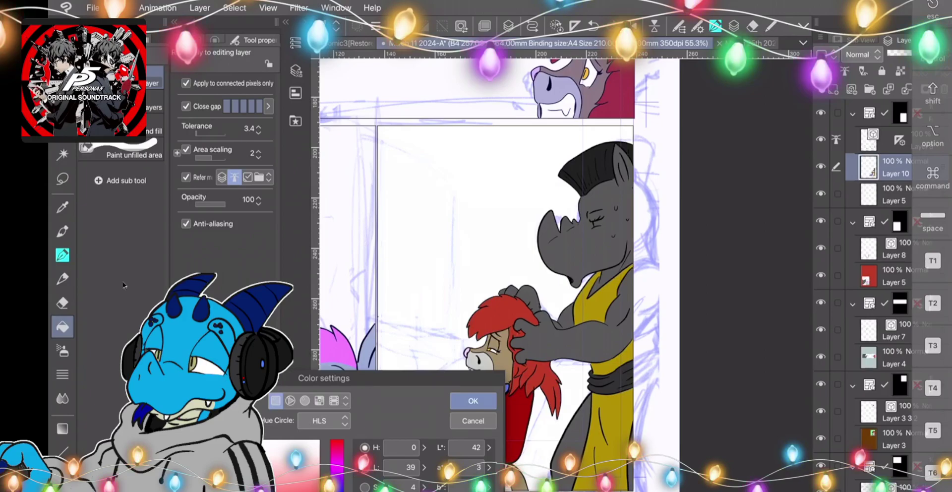
{"action": "left_click", "coordinate": [473, 400]}
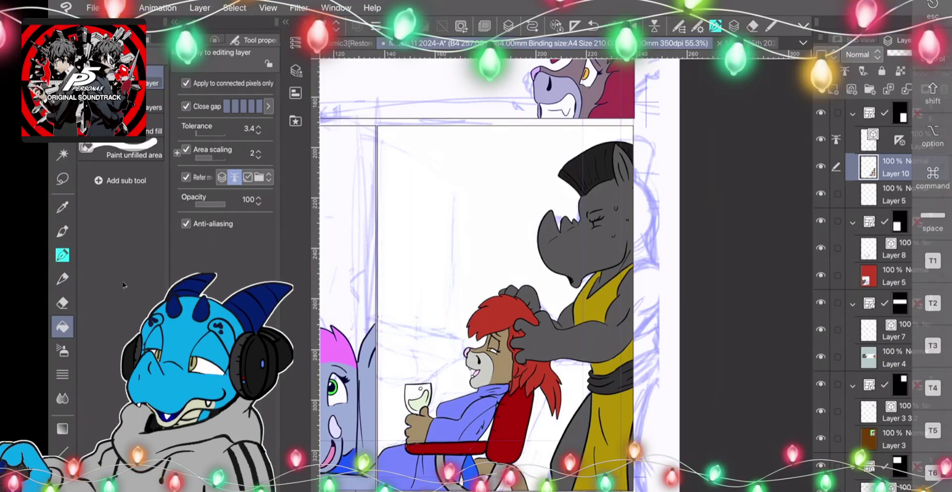
{"action": "key", "text": "i"}
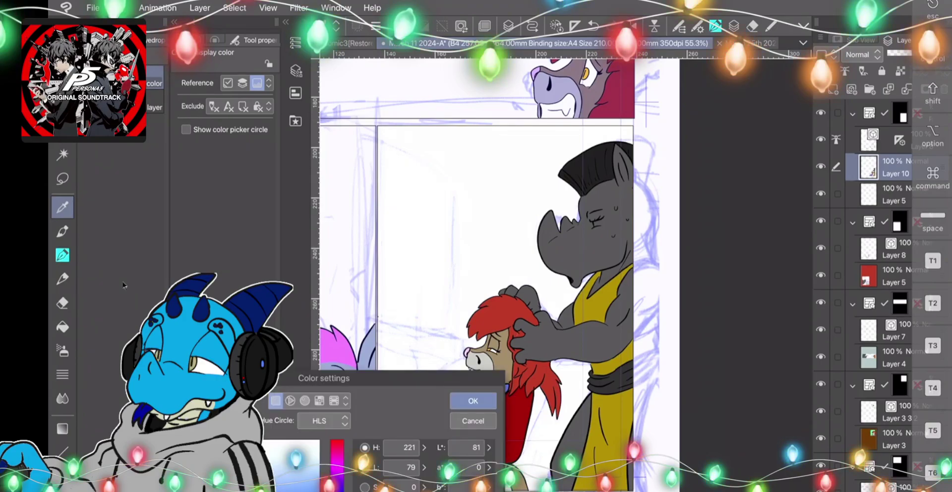
{"action": "key", "text": "Return"}
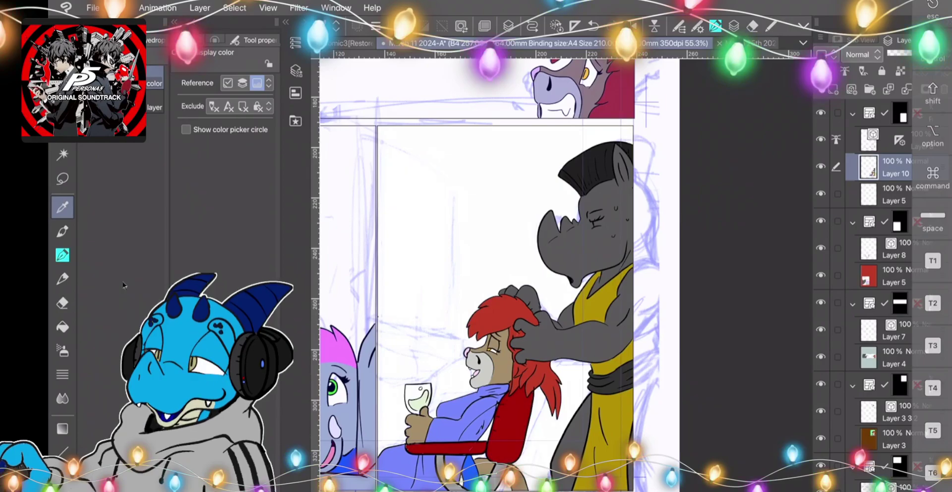
{"action": "key", "text": "g"}
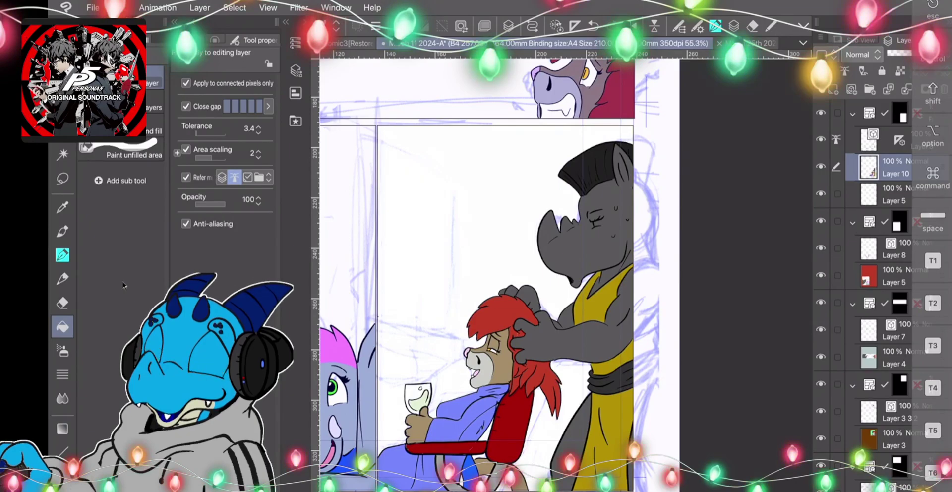
Clean up the line art where the seated character's sleeve meets the chair back, on the panel's ink layer.
{"action": "key", "text": "alt+]"}
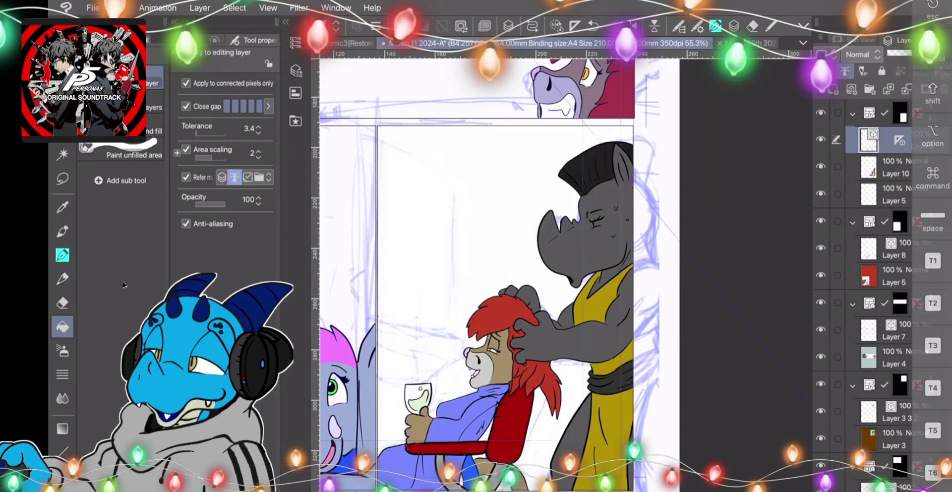
{"action": "key", "text": "p"}
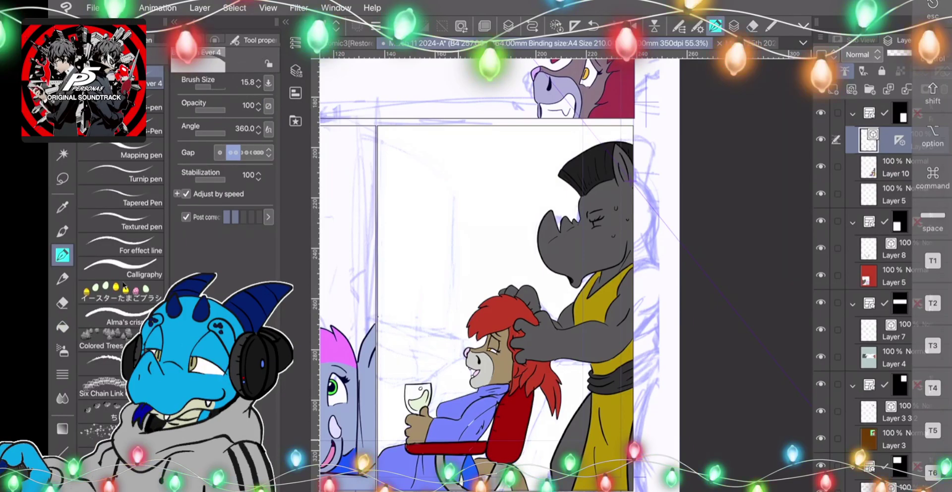
{"action": "scroll", "coordinate": [476, 400], "scroll_direction": "up", "scroll_amount": 5}
{"action": "scroll", "coordinate": [525, 421], "scroll_direction": "up", "scroll_amount": 2}
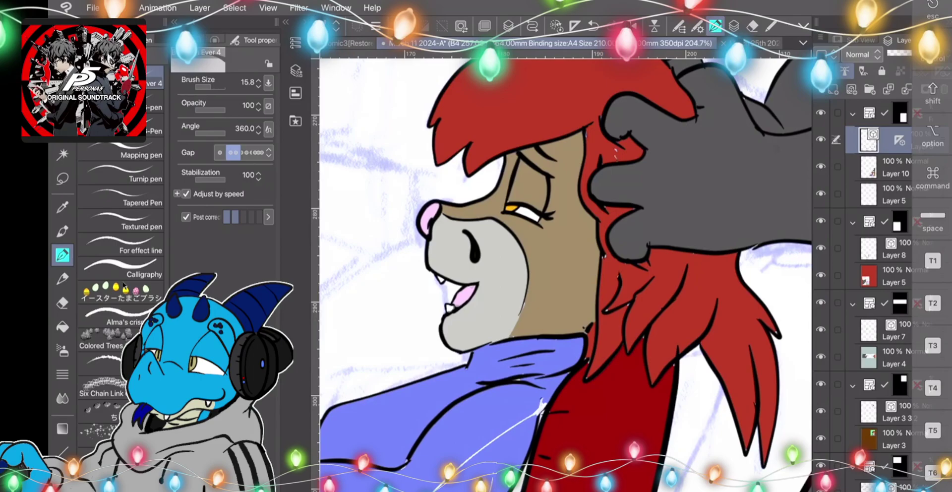
Sample the shirt's periwinkle blue and paint over the white gap across the sleeve on Layer 10.
{"action": "key", "text": "alt"}
{"action": "left_click", "coordinate": [887, 167]}
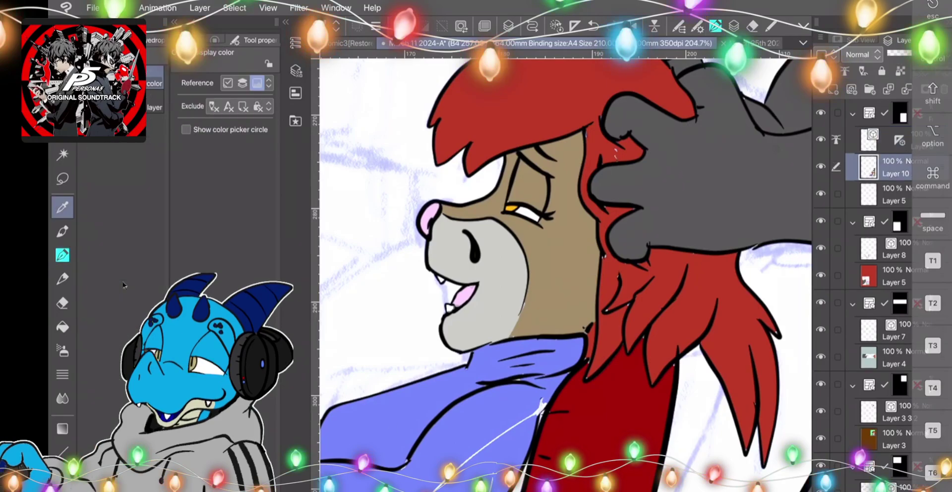
{"action": "key", "text": "b"}
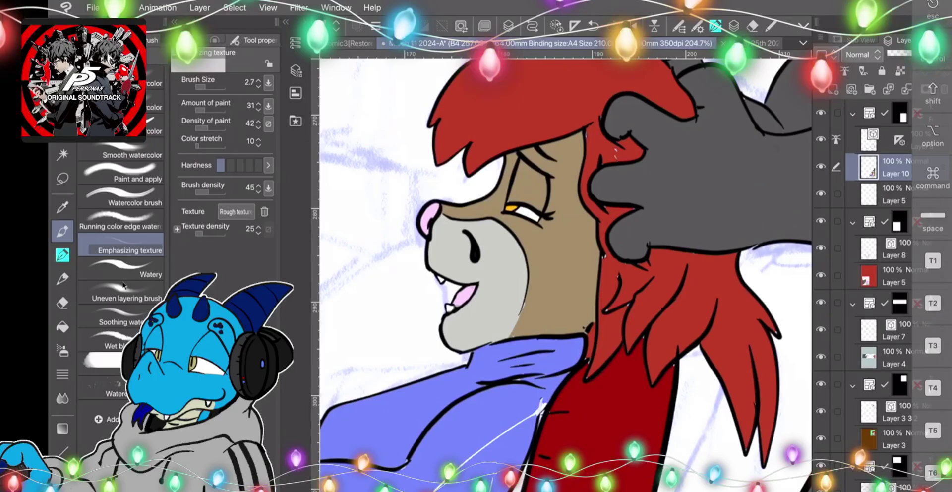
{"action": "key", "text": "p"}
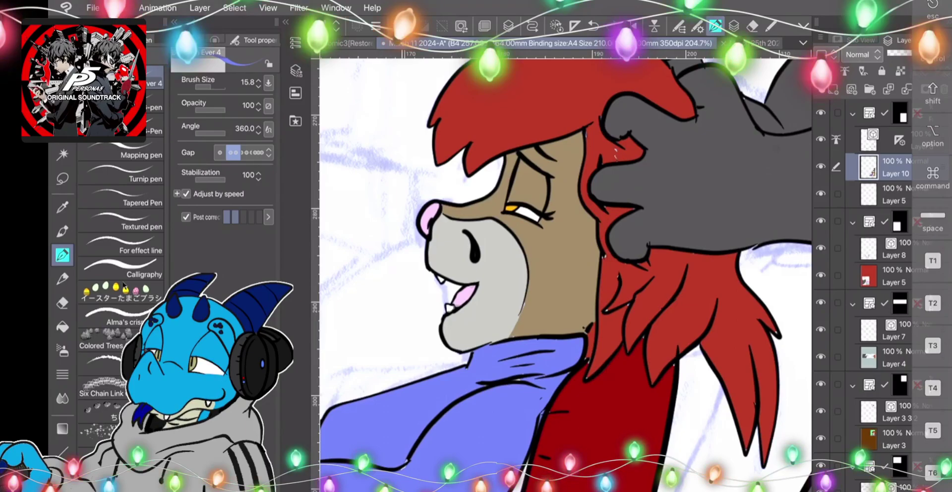
Sample the chair's dark red and touch up the unfilled gaps along the chair's edges on Layer 10.
{"action": "scroll", "coordinate": [569, 223], "scroll_direction": "down", "scroll_amount": 4}
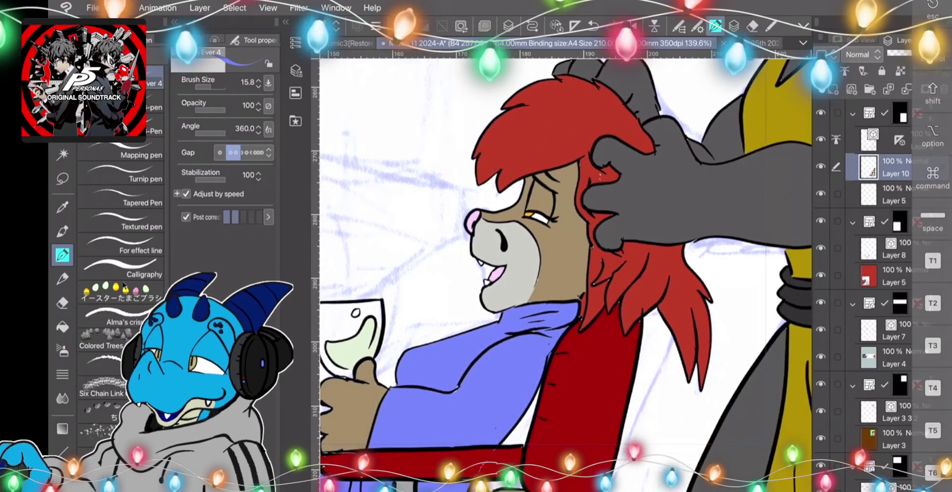
{"action": "key", "text": "i"}
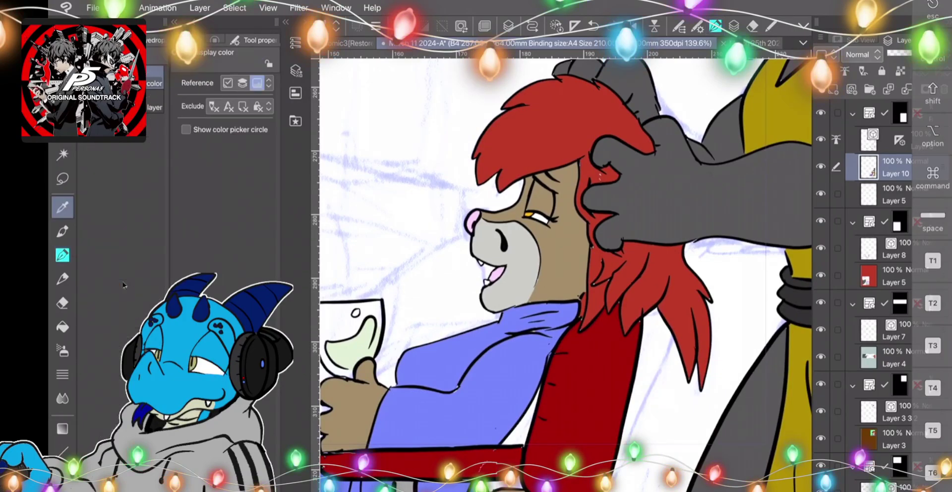
{"action": "key", "text": "p"}
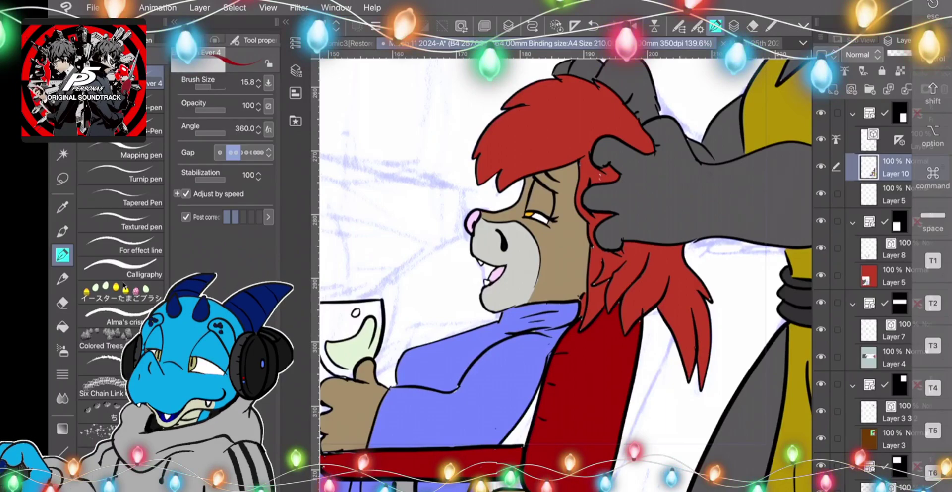
{"action": "scroll", "coordinate": [566, 276], "scroll_direction": "up", "scroll_amount": 2}
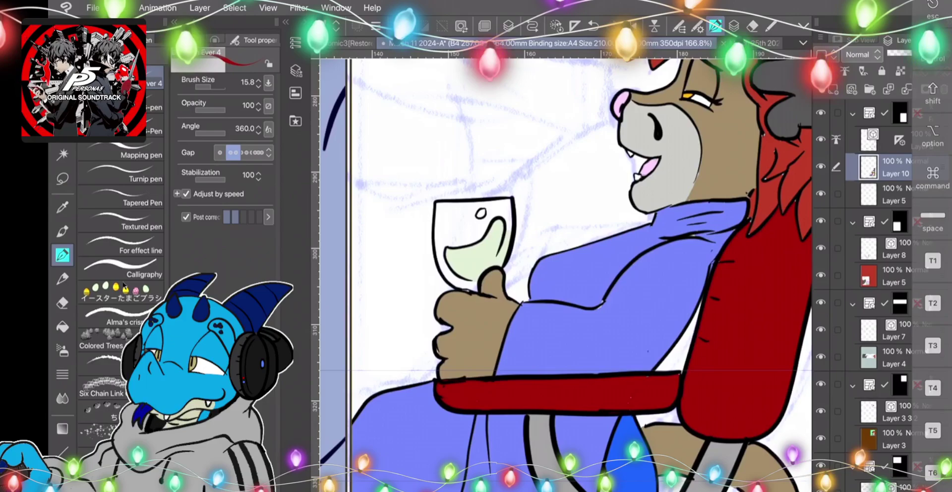
{"action": "scroll", "coordinate": [566, 275], "scroll_direction": "down", "scroll_amount": 2}
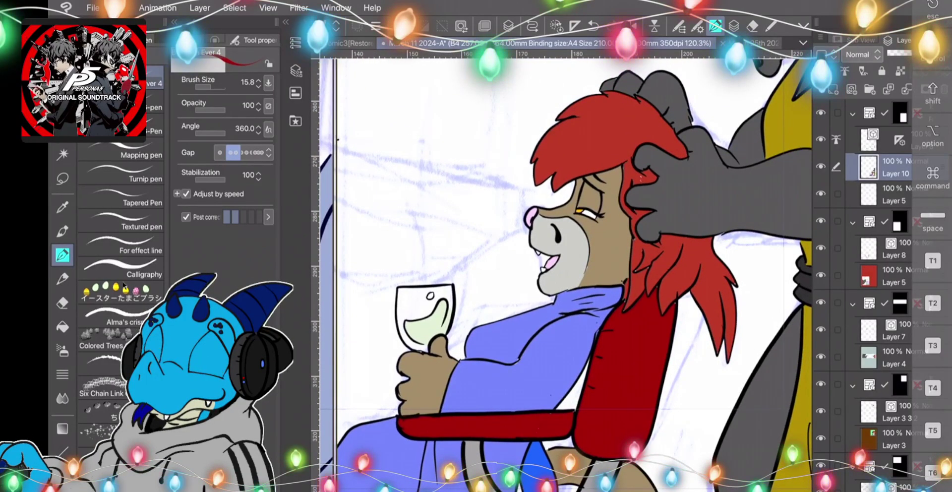
Sample the hair's brighter red and paint over the small white specks in the hair beside the gray hand.
{"action": "key", "text": "i"}
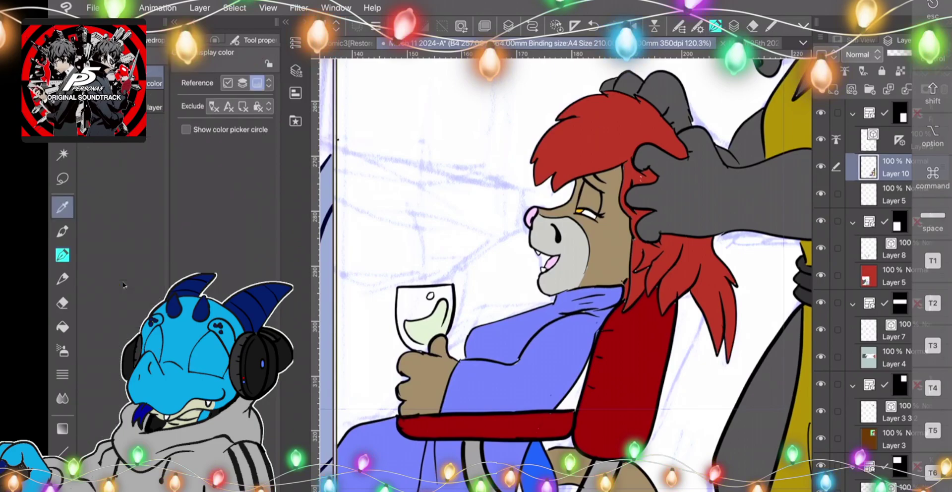
{"action": "key", "text": "g"}
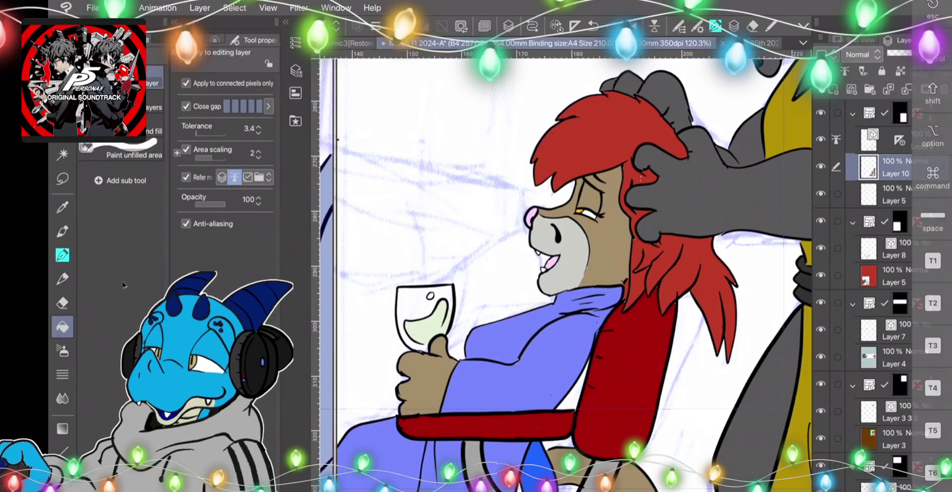
{"action": "key", "text": "p"}
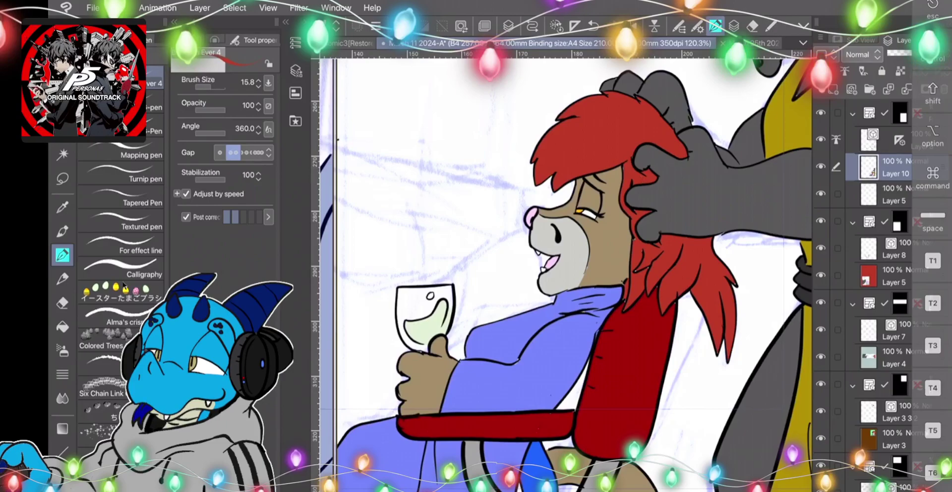
{"action": "scroll", "coordinate": [565, 275], "scroll_direction": "up", "scroll_amount": 3}
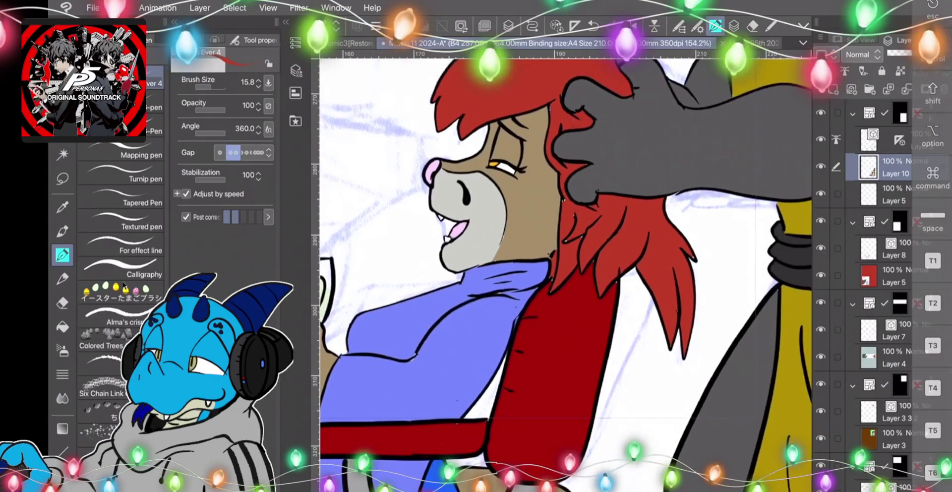
{"action": "scroll", "coordinate": [565, 275], "scroll_direction": "down", "scroll_amount": 3}
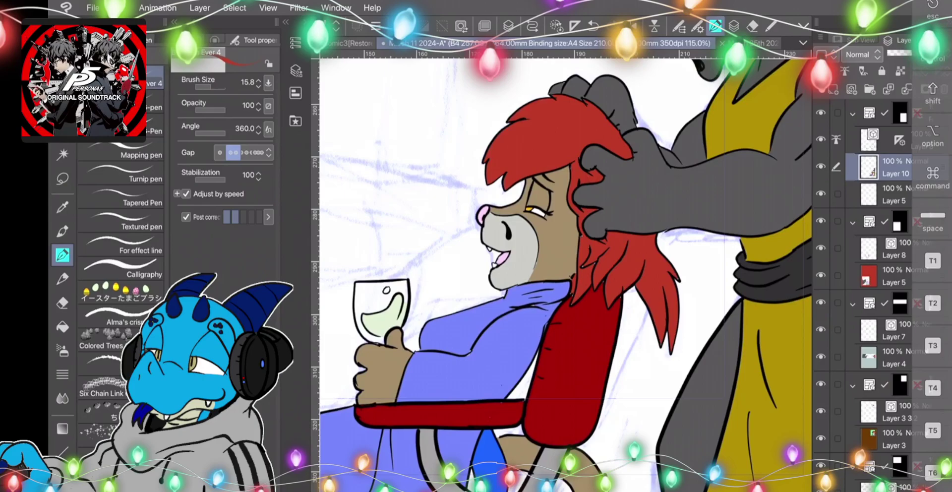
{"action": "scroll", "coordinate": [565, 275], "scroll_direction": "down", "scroll_amount": 4}
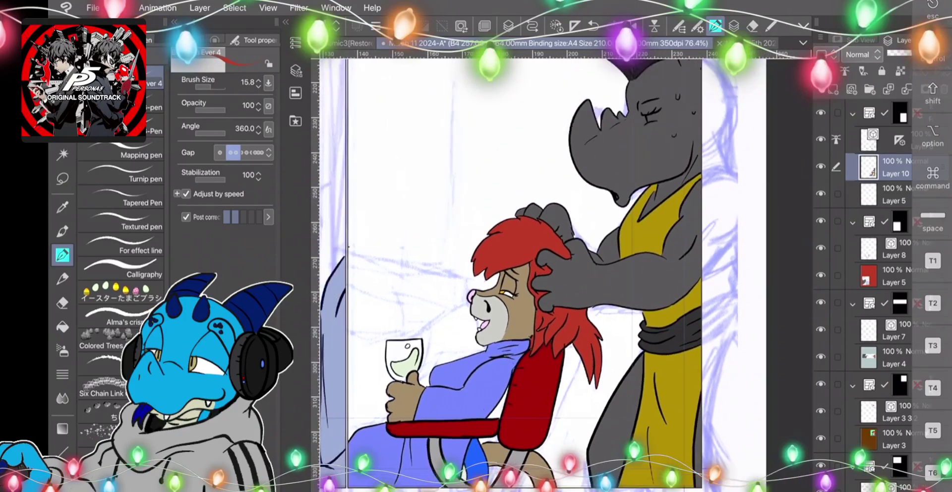
Switch to the straight line tool and set the drawing color to black.
{"action": "scroll", "coordinate": [560, 273], "scroll_direction": "down", "scroll_amount": 5}
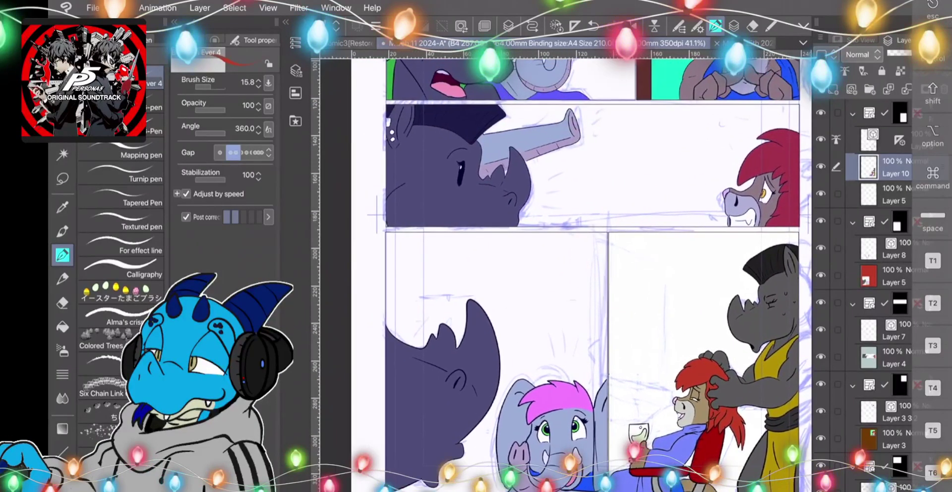
{"action": "scroll", "coordinate": [560, 273], "scroll_direction": "down", "scroll_amount": 2}
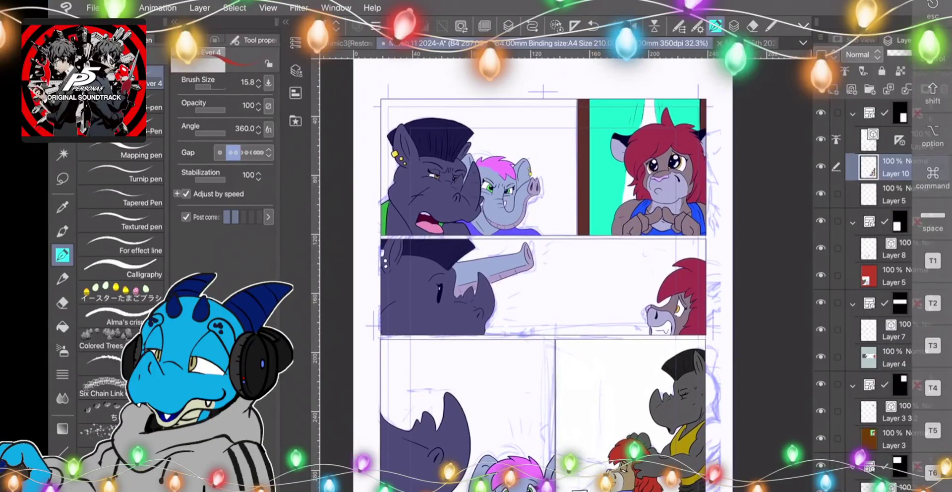
{"action": "scroll", "coordinate": [545, 275], "scroll_direction": "down", "scroll_amount": 3}
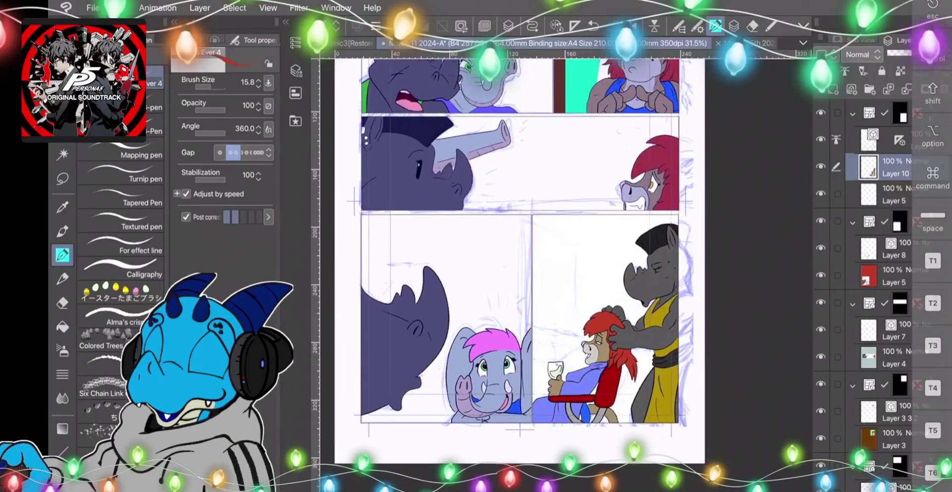
{"action": "left_click", "coordinate": [62, 452]}
{"action": "double_click", "coordinate": [61, 486]}
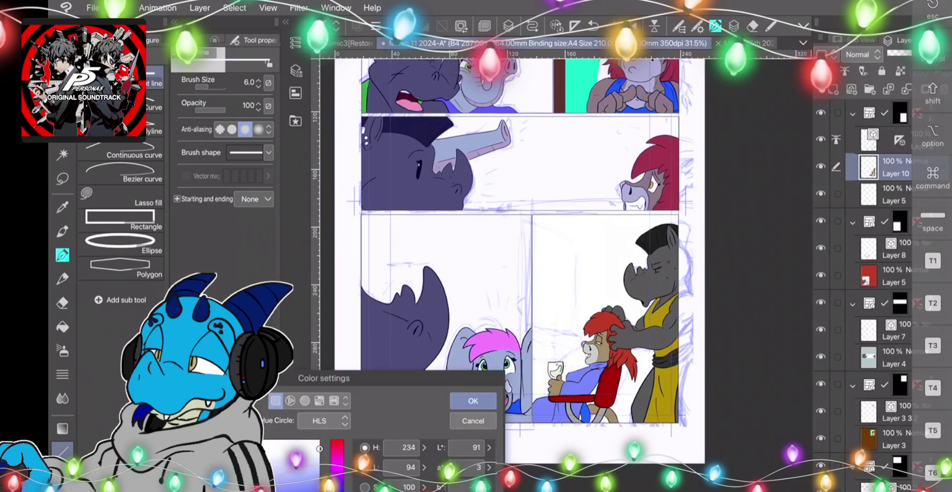
{"action": "left_click", "coordinate": [198, 490]}
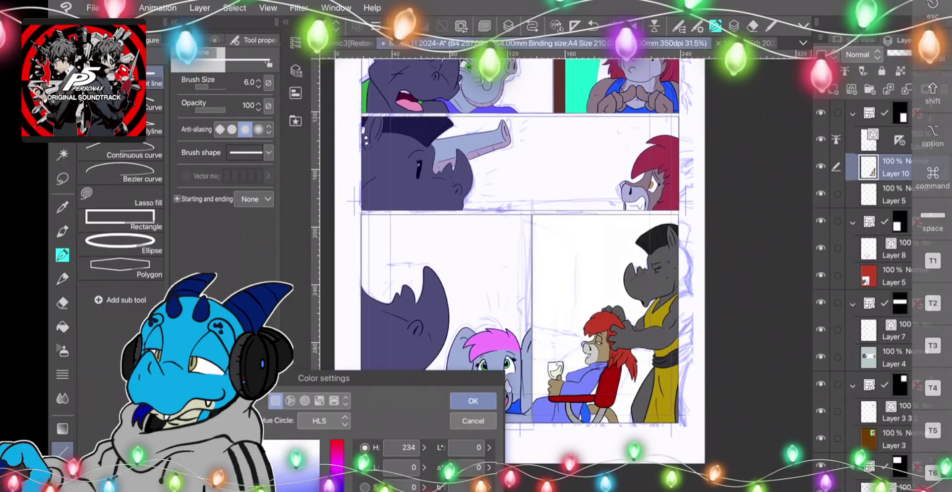
{"action": "left_click", "coordinate": [473, 400]}
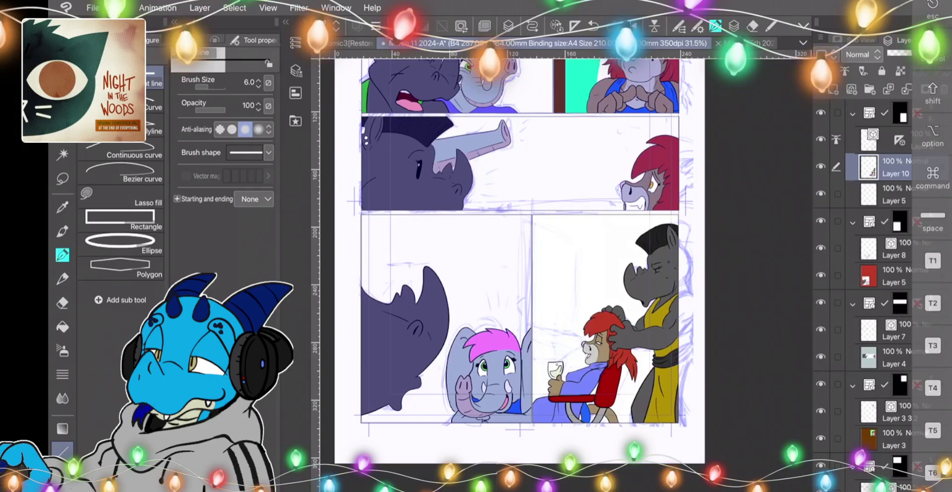
Try to draw the wall shelf's edges beside the seated character's face with straight lines, and undo them.
{"action": "scroll", "coordinate": [571, 278], "scroll_direction": "up", "scroll_amount": 5}
{"action": "left_click_drag", "start_coordinate": [486, 369], "coordinate": [590, 410]}
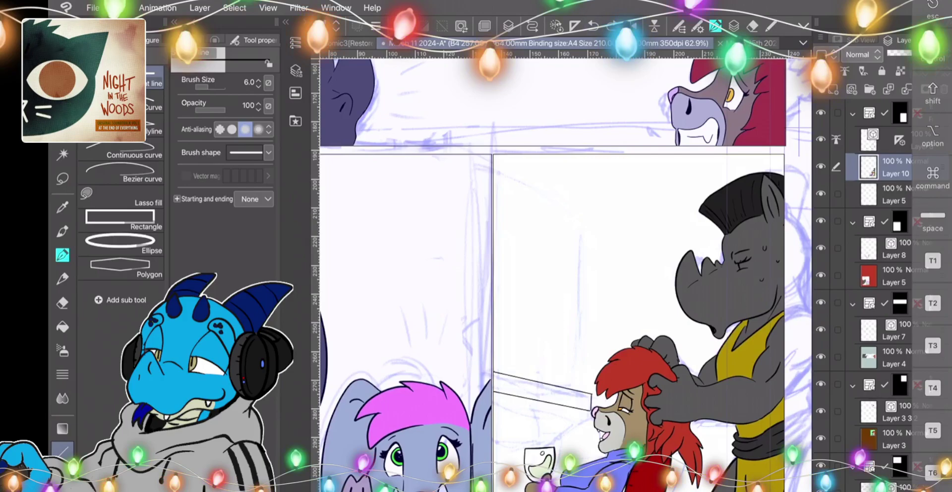
{"action": "key", "text": "ctrl+z"}
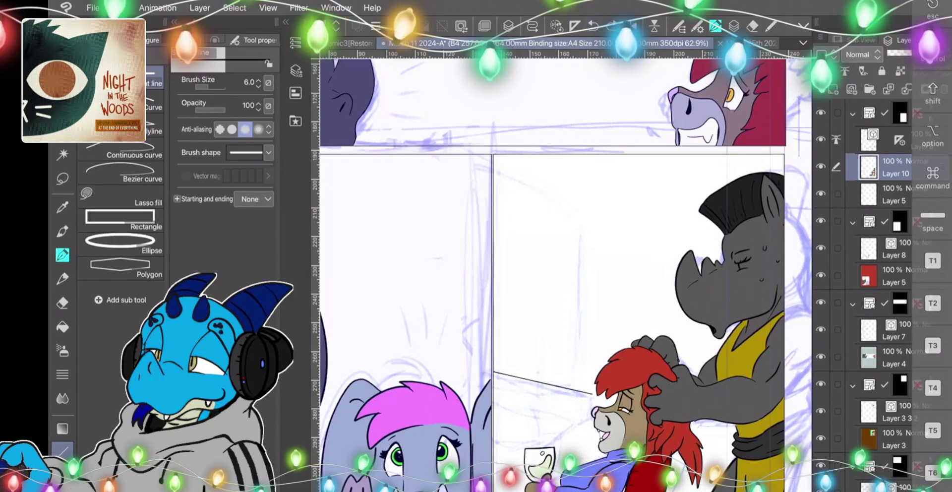
{"action": "key", "text": "ctrl+z"}
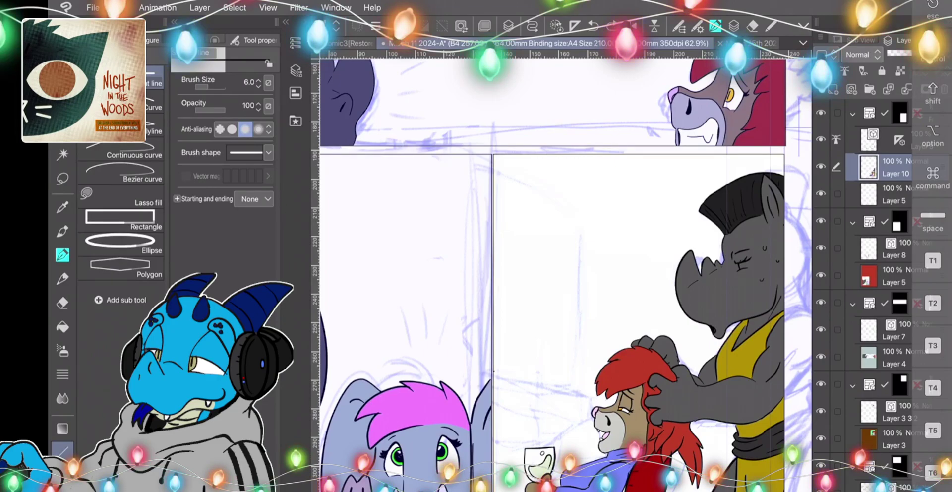
Try to ink the wall shelf beside the seated character freehand with the 15.8 pen.
{"action": "left_click", "coordinate": [62, 255]}
{"action": "left_click_drag", "start_coordinate": [744, 247], "coordinate": [446, 149]}
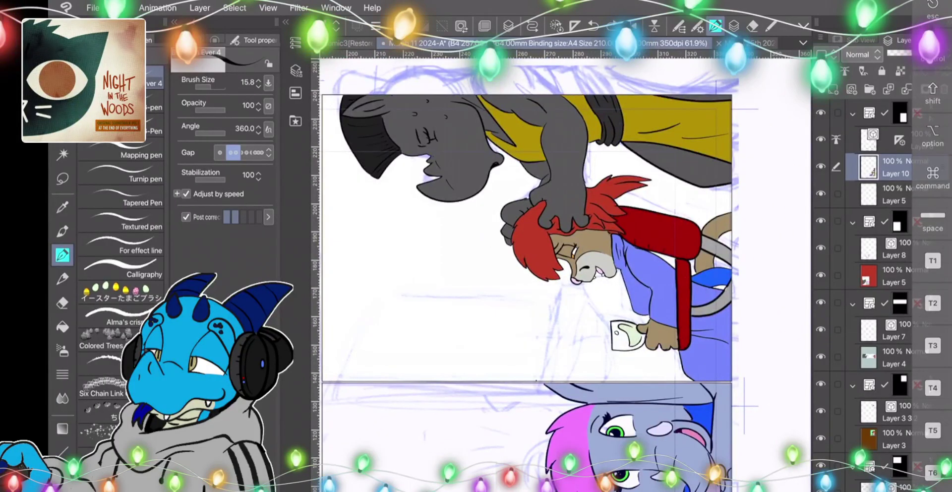
{"action": "scroll", "coordinate": [580, 376], "scroll_direction": "up", "scroll_amount": 3}
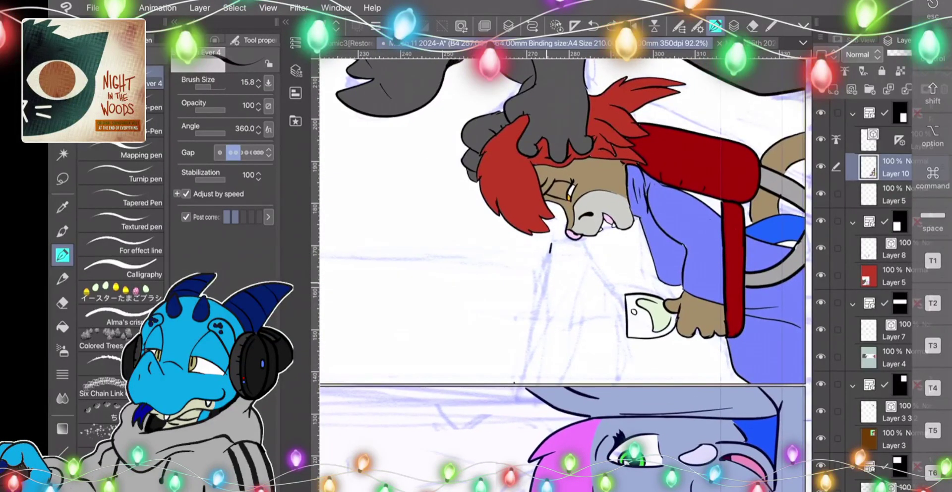
{"action": "left_click_drag", "start_coordinate": [550, 250], "coordinate": [535, 382]}
{"action": "left_click_drag", "start_coordinate": [573, 235], "coordinate": [579, 409]}
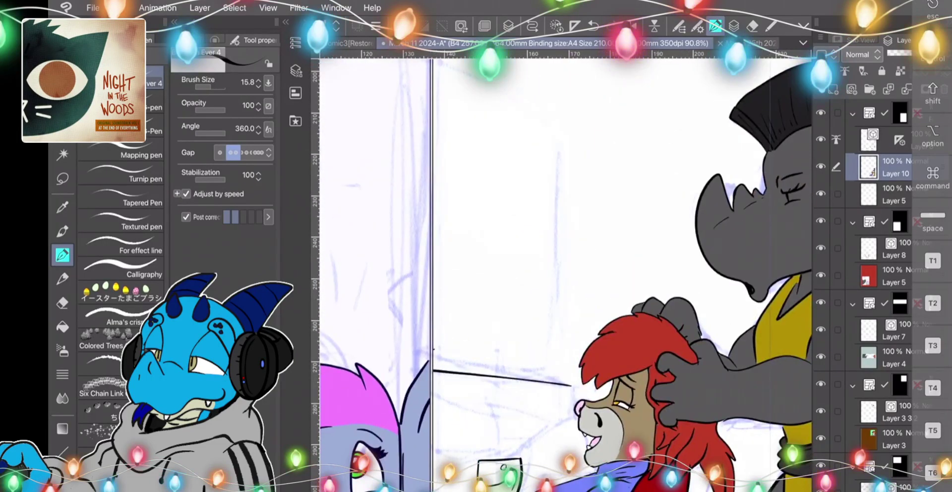
{"action": "mouse_move", "coordinate": [482, 375]}
{"action": "left_mouse_down"}
{"action": "mouse_move", "coordinate": [480, 392]}
{"action": "mouse_move", "coordinate": [462, 392]}
{"action": "mouse_move", "coordinate": [569, 399]}
{"action": "left_mouse_up"}
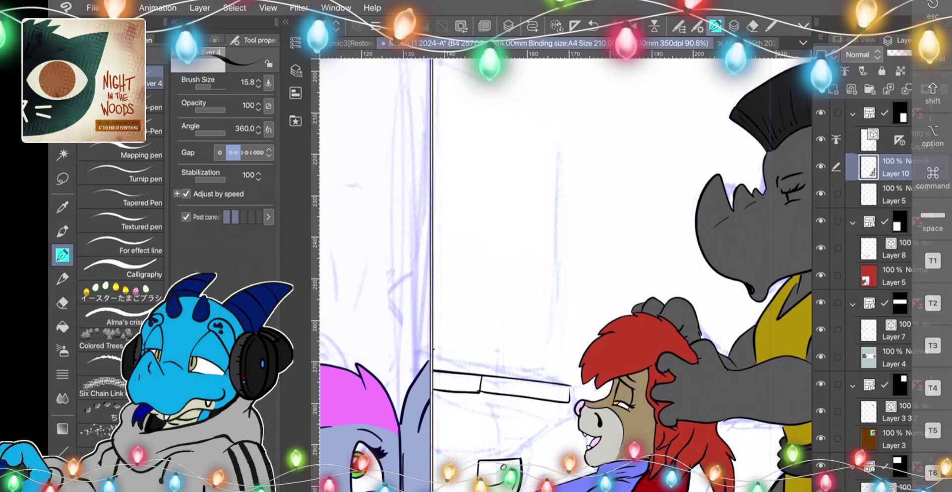
Try to ink the tall frame above the shelf and the triangular bracket beneath it freehand.
{"action": "mouse_move", "coordinate": [552, 376]}
{"action": "left_mouse_down"}
{"action": "mouse_move", "coordinate": [555, 127]}
{"action": "mouse_move", "coordinate": [448, 59]}
{"action": "left_mouse_up"}
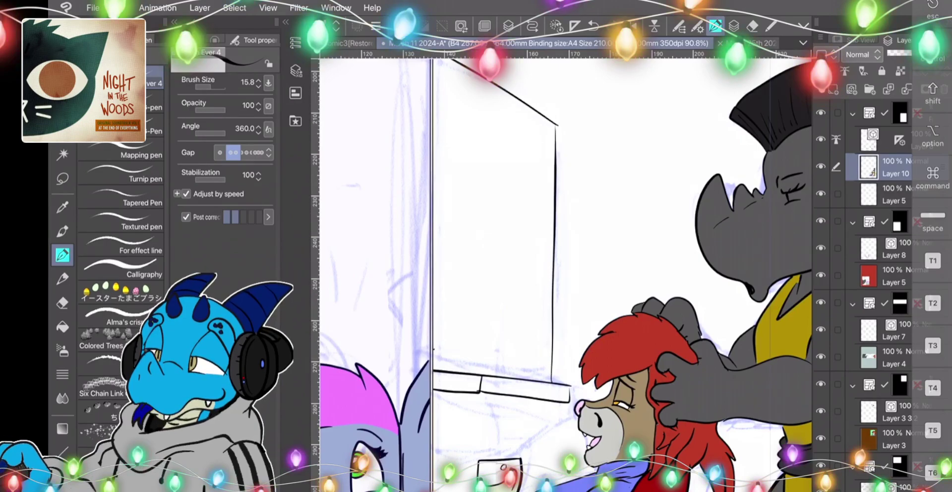
{"action": "left_click_drag", "start_coordinate": [569, 403], "coordinate": [523, 437]}
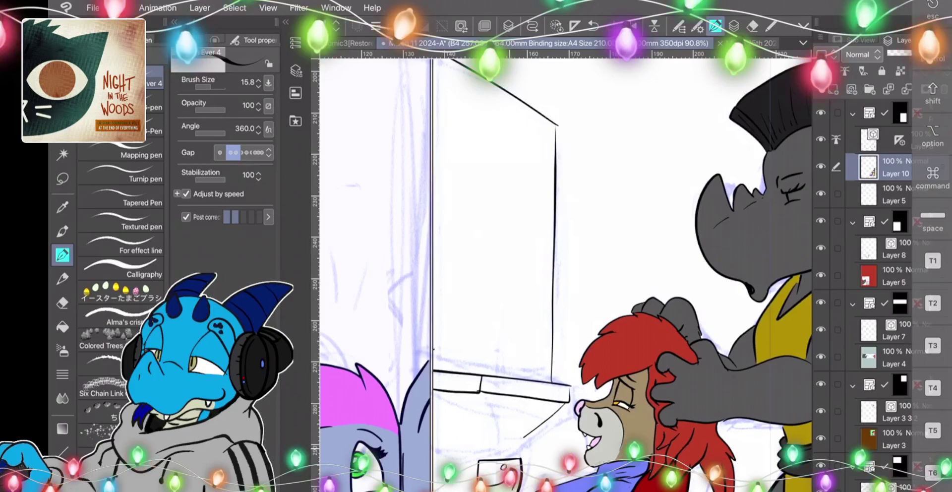
{"action": "left_click_drag", "start_coordinate": [497, 406], "coordinate": [496, 453]}
{"action": "left_click_drag", "start_coordinate": [497, 405], "coordinate": [567, 404]}
Undo the freehand shelf, frame and bracket lines in the panel background.
{"action": "left_click", "coordinate": [594, 26]}
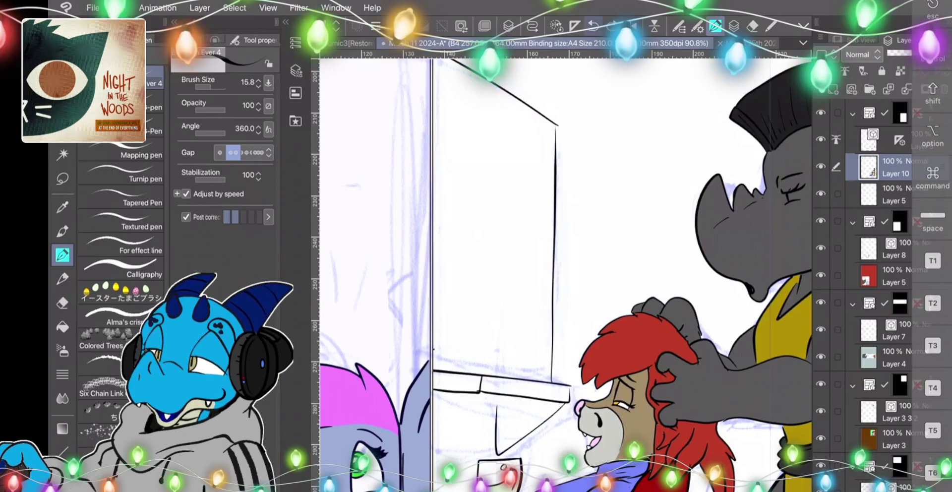
{"action": "key", "text": "ctrl+z"}
{"action": "key", "text": "ctrl+z"}
{"action": "key", "text": "ctrl+z"}
{"action": "key", "text": "ctrl+z"}
{"action": "key", "text": "ctrl+z"}
{"action": "key", "text": "ctrl+z"}
{"action": "key", "text": "ctrl+z"}
{"action": "key", "text": "ctrl+z"}
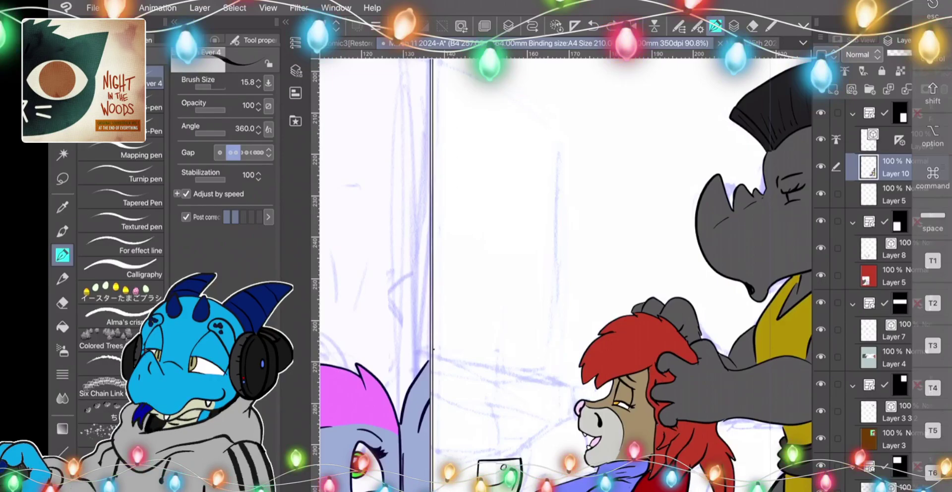
Draw the slanted upper edge and vertical side of the tall wall frame with straight lines on Layer 10.
{"action": "key", "text": "u"}
{"action": "mouse_move", "coordinate": [555, 378]}
{"action": "left_mouse_down"}
{"action": "mouse_move", "coordinate": [561, 123]}
{"action": "mouse_move", "coordinate": [424, 52]}
{"action": "mouse_move", "coordinate": [412, 71]}
{"action": "left_mouse_up"}
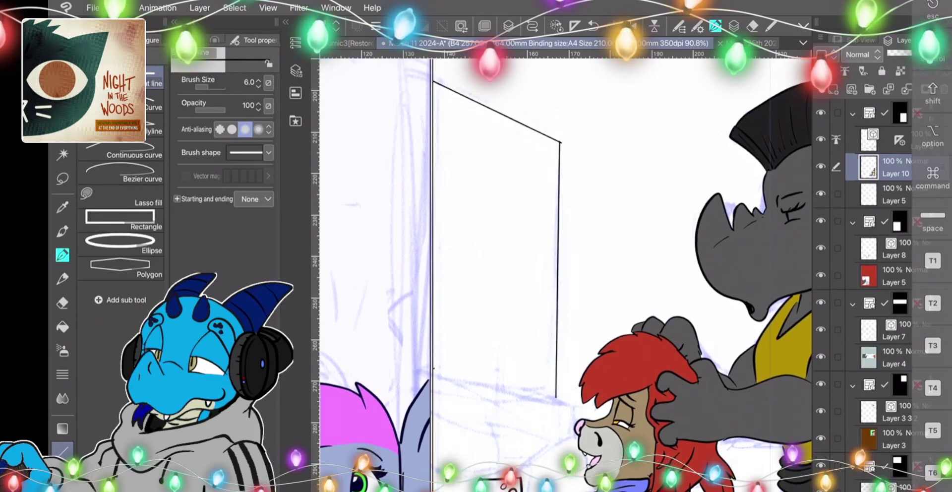
{"action": "key", "text": "p"}
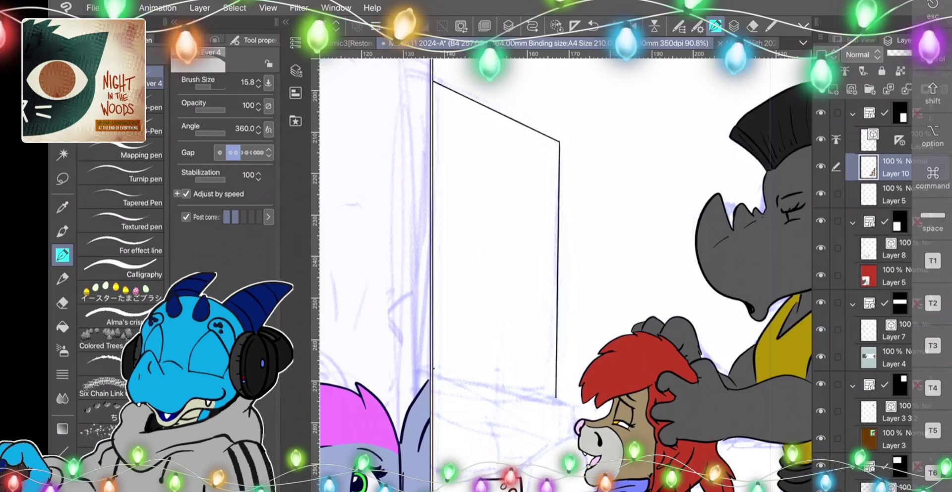
Ink the shelf's upper edge below the wall frame, from the panel border to the seated character's face, redrawing unsatisfactory strokes.
{"action": "scroll", "coordinate": [565, 275], "scroll_direction": "up", "scroll_amount": 2}
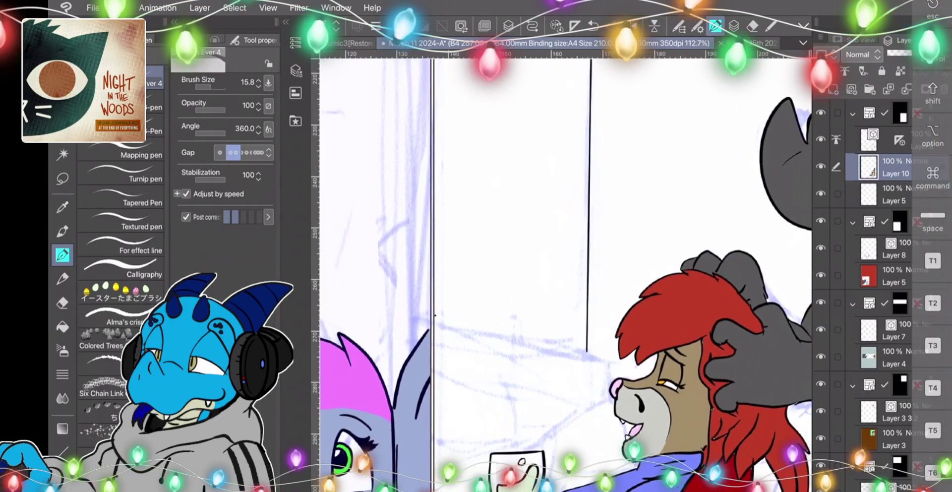
{"action": "scroll", "coordinate": [565, 275], "scroll_direction": "up", "scroll_amount": 3}
{"action": "scroll", "coordinate": [565, 275], "scroll_direction": "down", "scroll_amount": 1}
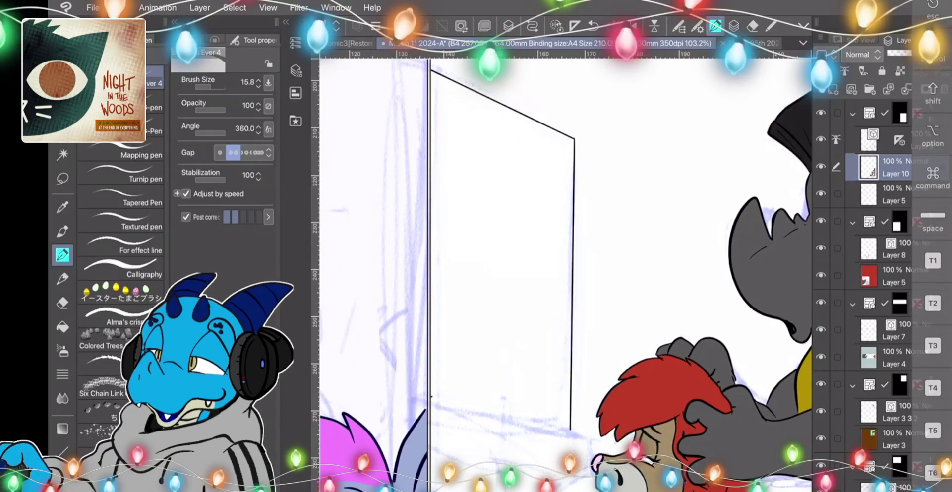
{"action": "scroll", "coordinate": [562, 270], "scroll_direction": "down", "scroll_amount": 3}
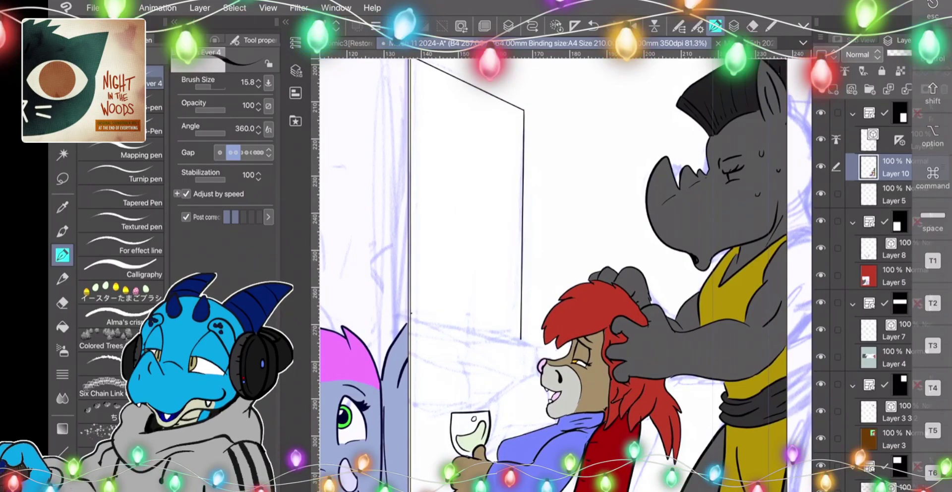
{"action": "left_click_drag", "start_coordinate": [471, 434], "coordinate": [607, 272]}
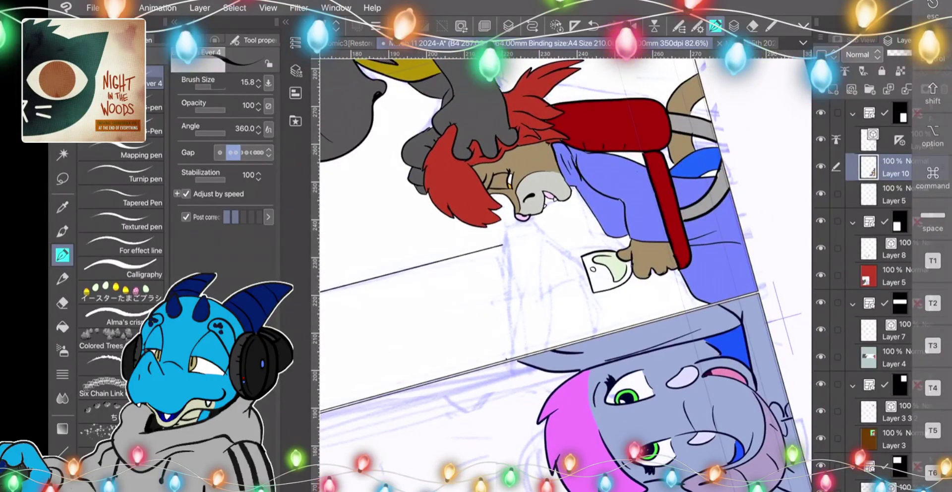
{"action": "left_click_drag", "start_coordinate": [503, 224], "coordinate": [520, 354]}
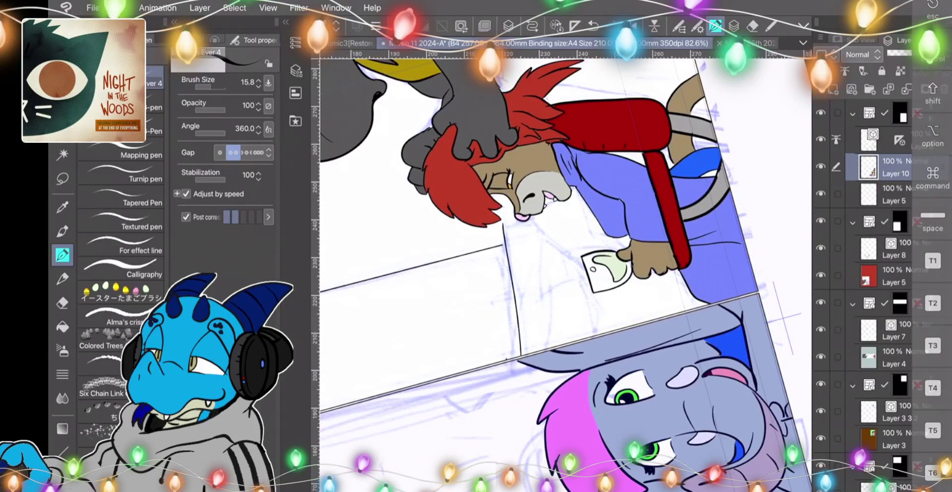
{"action": "key", "text": "ctrl+z"}
{"action": "left_click_drag", "start_coordinate": [505, 221], "coordinate": [517, 325]}
{"action": "key", "text": "ctrl+z"}
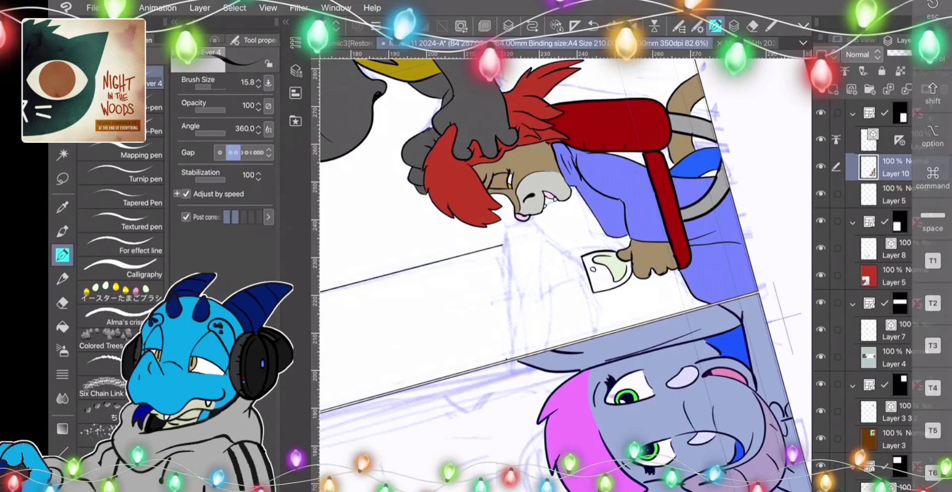
{"action": "left_click_drag", "start_coordinate": [505, 223], "coordinate": [517, 355]}
Ink the shelf's lower edge with a heavier line parallel to its upper edge.
{"action": "mouse_move", "coordinate": [607, 272]}
{"action": "left_mouse_down"}
{"action": "mouse_move", "coordinate": [552, 398]}
{"action": "mouse_move", "coordinate": [449, 461]}
{"action": "left_mouse_up"}
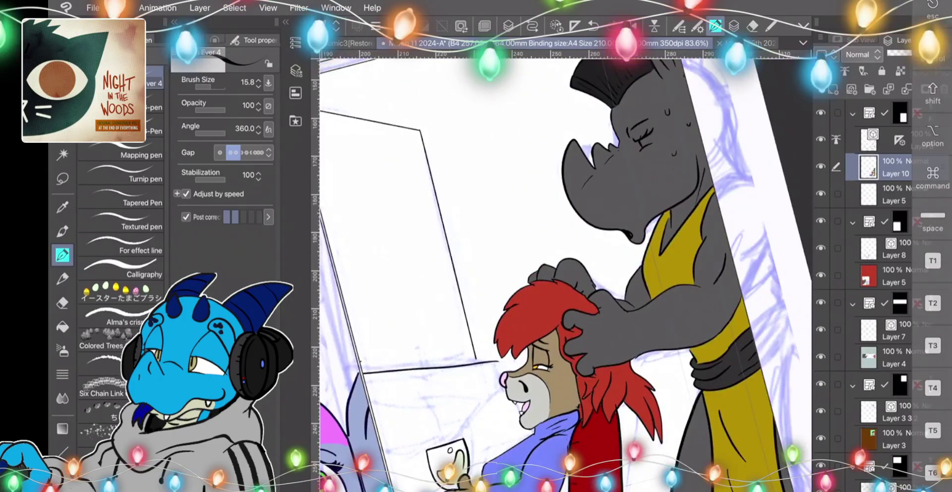
{"action": "left_click_drag", "start_coordinate": [387, 399], "coordinate": [455, 392]}
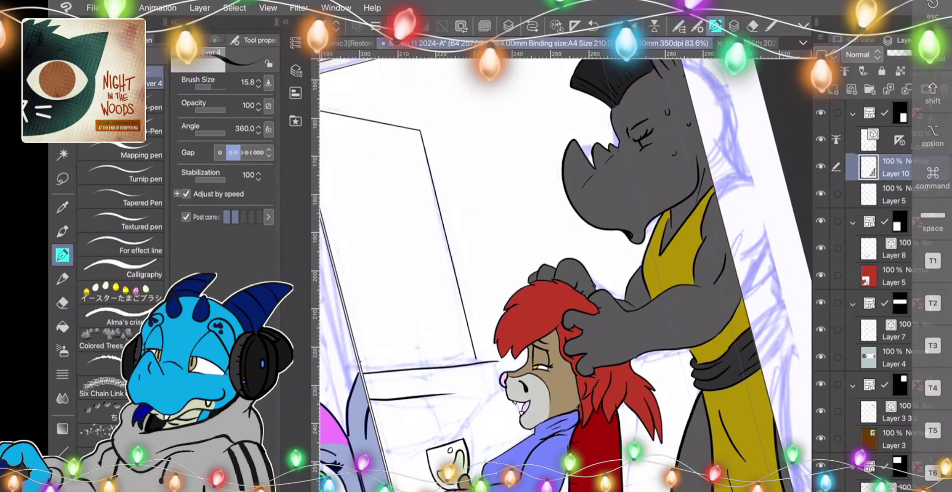
{"action": "left_click_drag", "start_coordinate": [372, 401], "coordinate": [491, 386]}
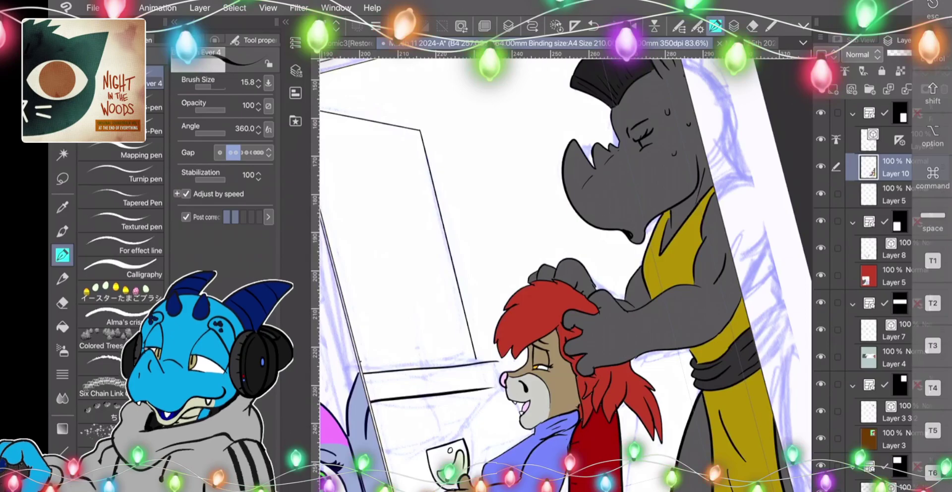
Draw the thin vertical and upper edges of a second wall frame behind the rhino's snout.
{"action": "left_click_drag", "start_coordinate": [495, 138], "coordinate": [516, 221]}
{"action": "left_click_drag", "start_coordinate": [509, 140], "coordinate": [544, 146]}
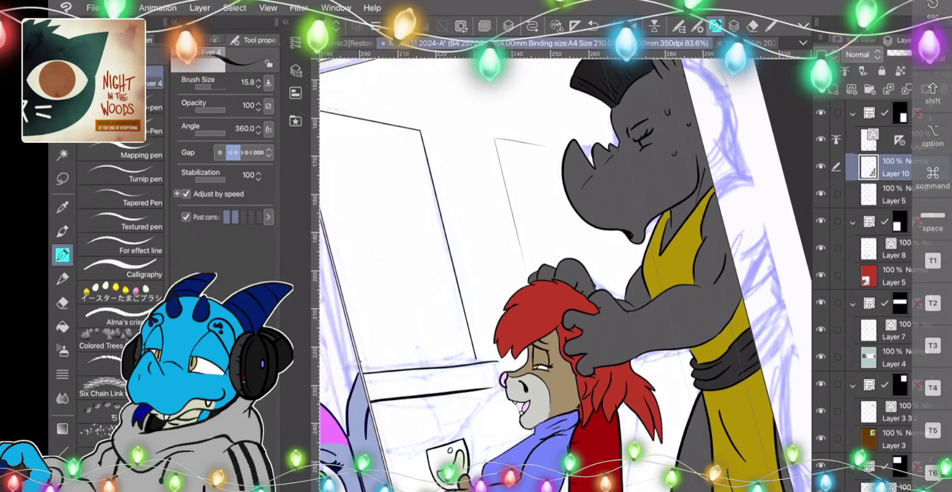
{"action": "scroll", "coordinate": [533, 285], "scroll_direction": "down", "scroll_amount": 5}
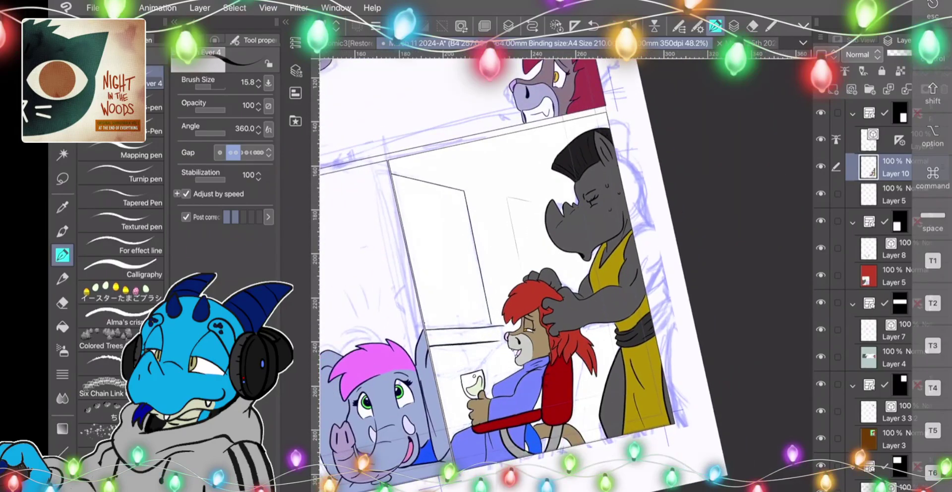
Ink the triangular support bracket beneath the shelf, just above the wine glass.
{"action": "scroll", "coordinate": [496, 308], "scroll_direction": "up", "scroll_amount": 7}
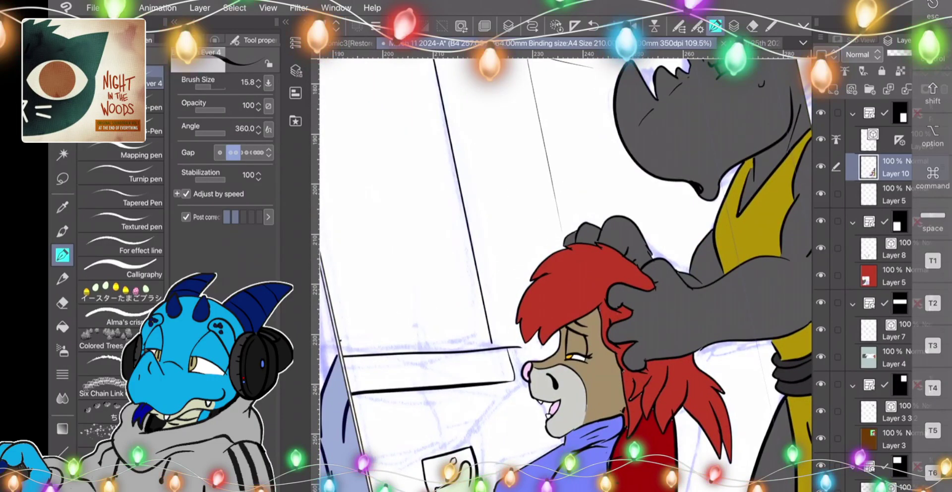
{"action": "left_click_drag", "start_coordinate": [508, 382], "coordinate": [457, 441]}
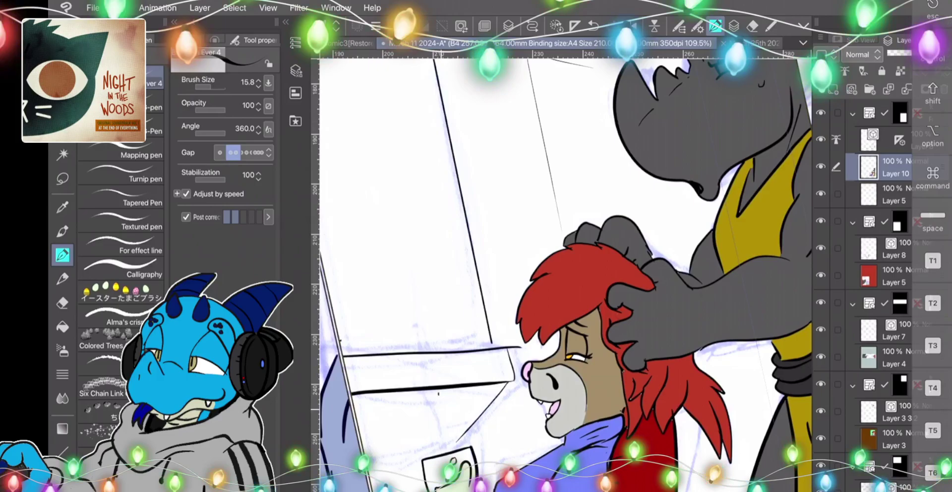
{"action": "left_click_drag", "start_coordinate": [436, 416], "coordinate": [442, 444]}
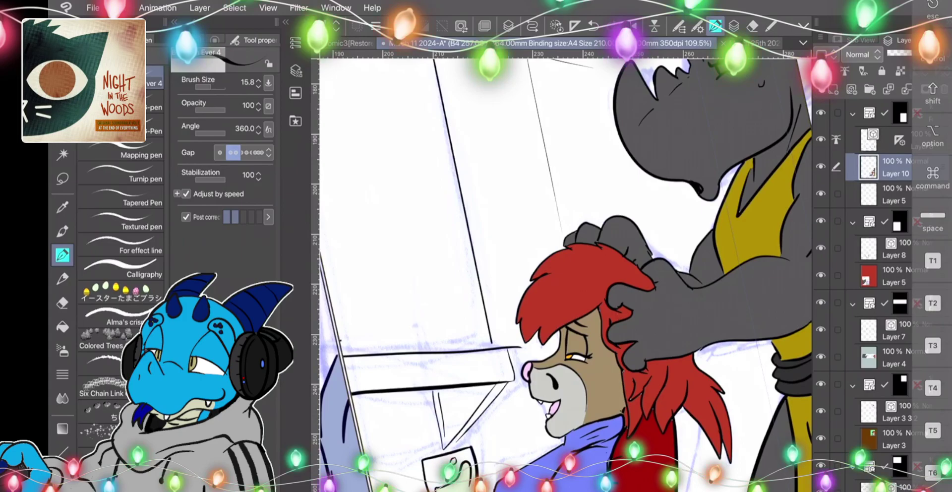
Switch to the Symmetrical ruler with two lines and line symmetry for the panel background.
{"action": "scroll", "coordinate": [565, 275], "scroll_direction": "down", "scroll_amount": 5}
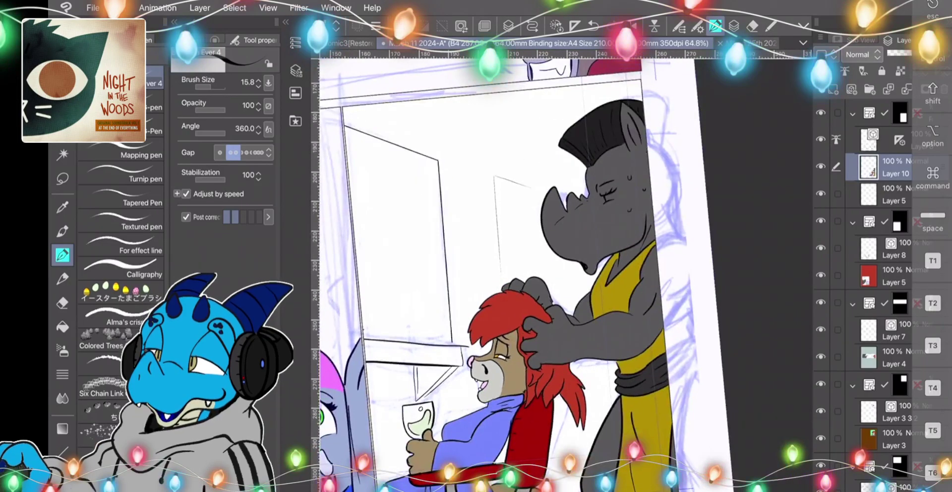
{"action": "left_click", "coordinate": [575, 26]}
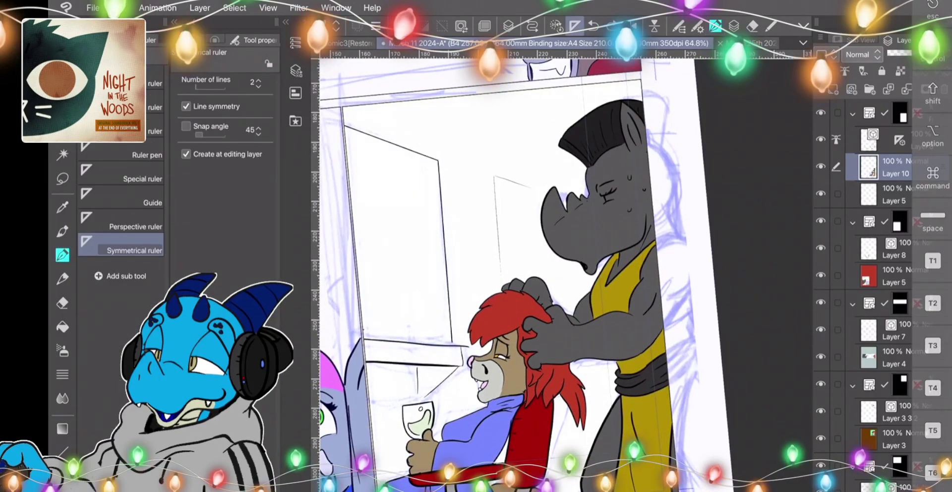
Undo the last lines beneath the shelf and try a short vertical pen stroke there, above the wine glass.
{"action": "left_click", "coordinate": [593, 26]}
{"action": "left_click", "coordinate": [594, 26]}
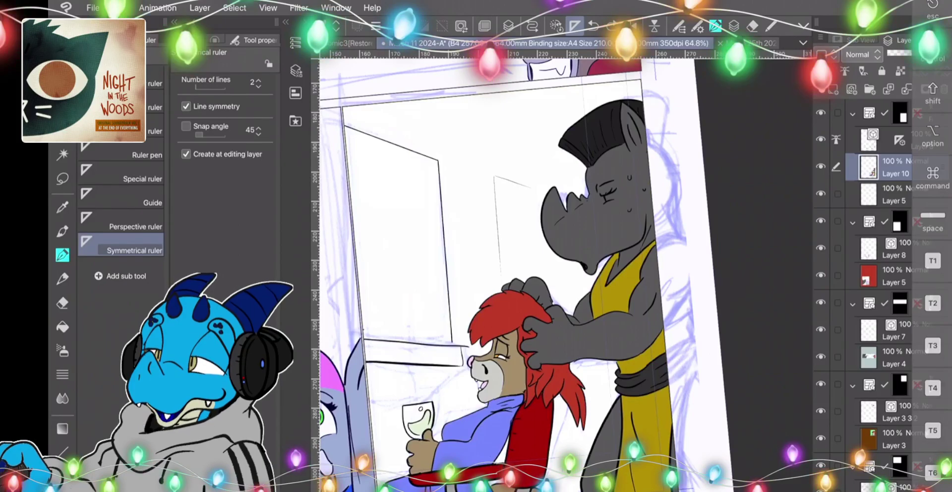
{"action": "key", "text": "p"}
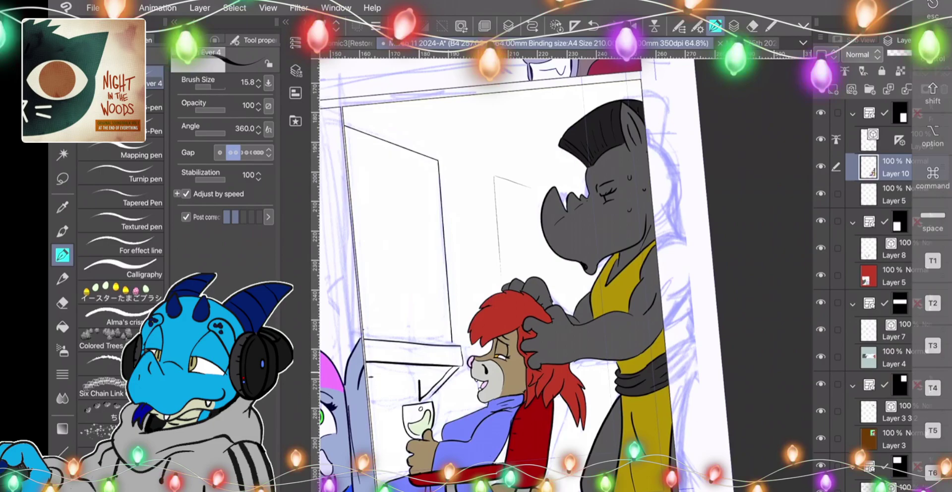
{"action": "left_click_drag", "start_coordinate": [415, 367], "coordinate": [416, 384]}
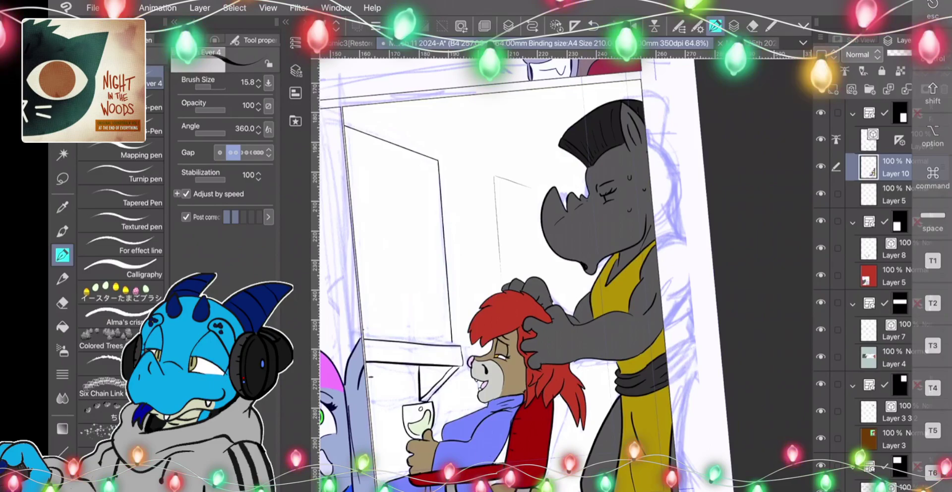
Choose the Textured pen and set its brush size to 19.7.
{"action": "left_click", "coordinate": [121, 221]}
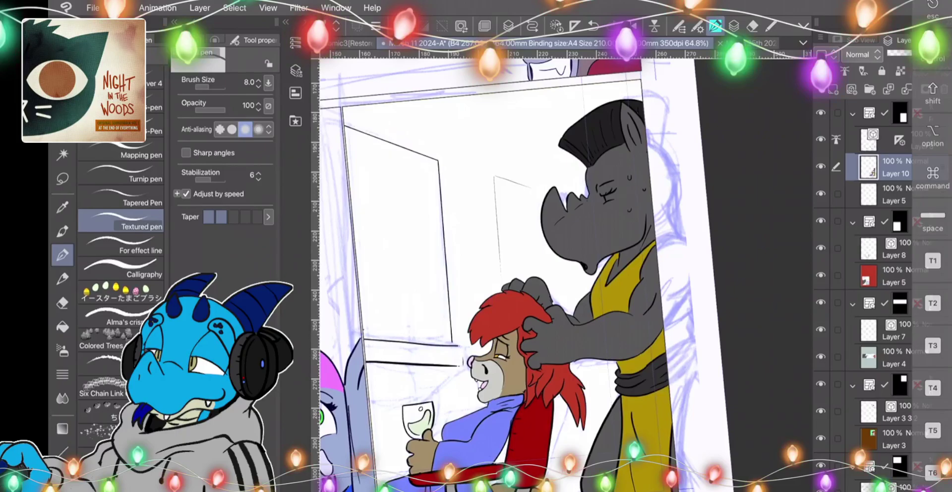
{"action": "left_click_drag", "start_coordinate": [207, 87], "coordinate": [211, 87]}
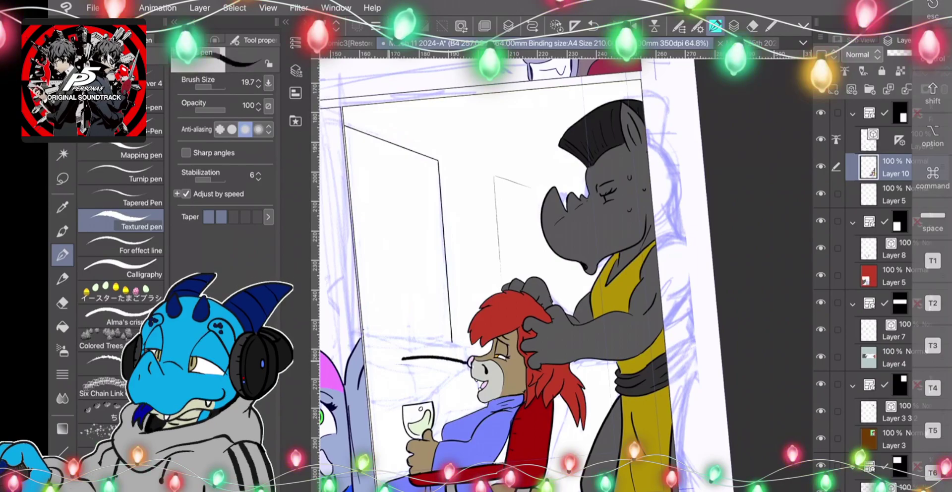
Try freehand curved counter edges between the panel border and the seated red-haired character.
{"action": "left_click_drag", "start_coordinate": [405, 357], "coordinate": [367, 365]}
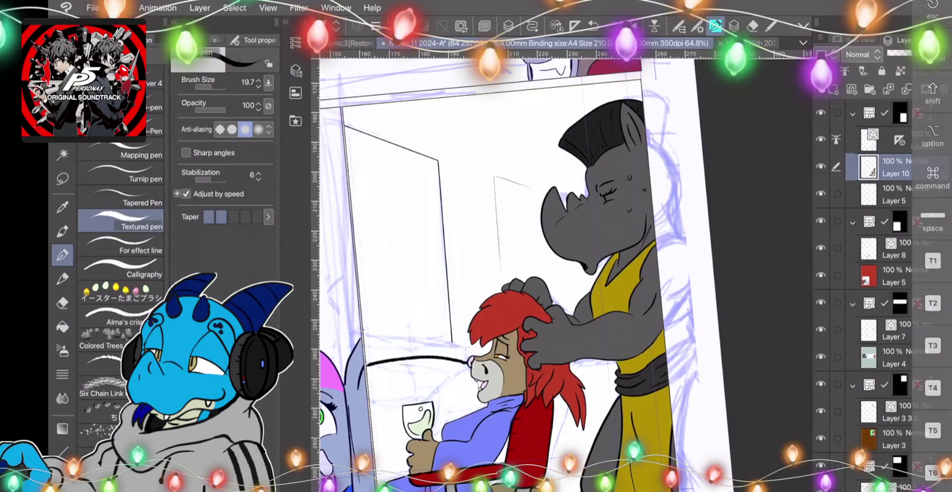
{"action": "left_click_drag", "start_coordinate": [476, 397], "coordinate": [446, 394]}
{"action": "left_click_drag", "start_coordinate": [383, 404], "coordinate": [375, 407]}
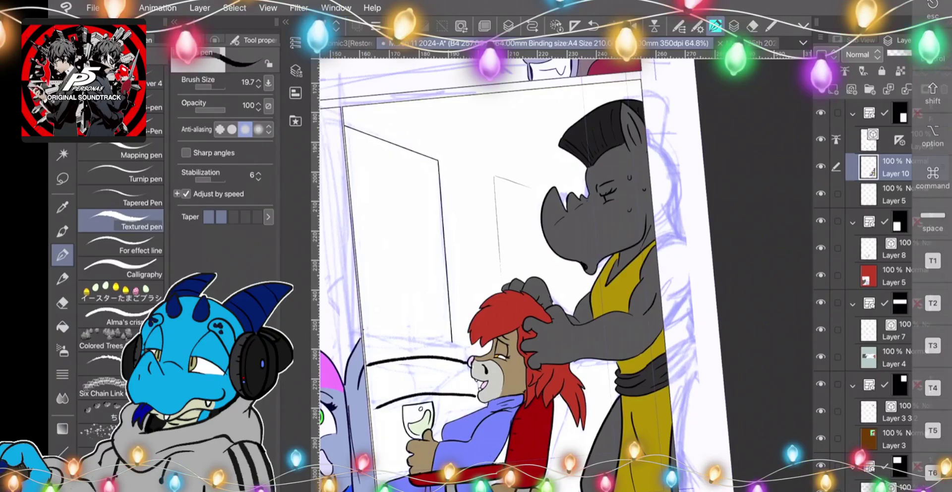
{"action": "key", "text": "ctrl+z"}
{"action": "key", "text": "ctrl+z"}
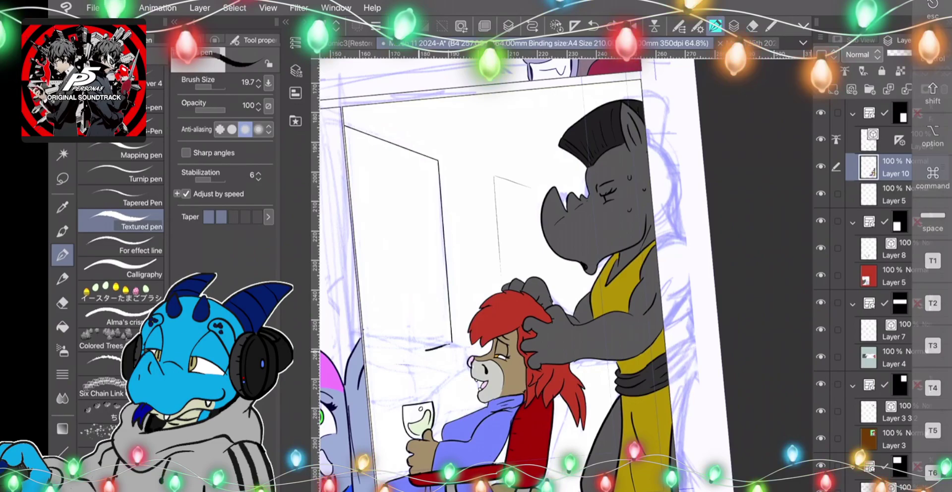
{"action": "left_click_drag", "start_coordinate": [428, 350], "coordinate": [365, 365]}
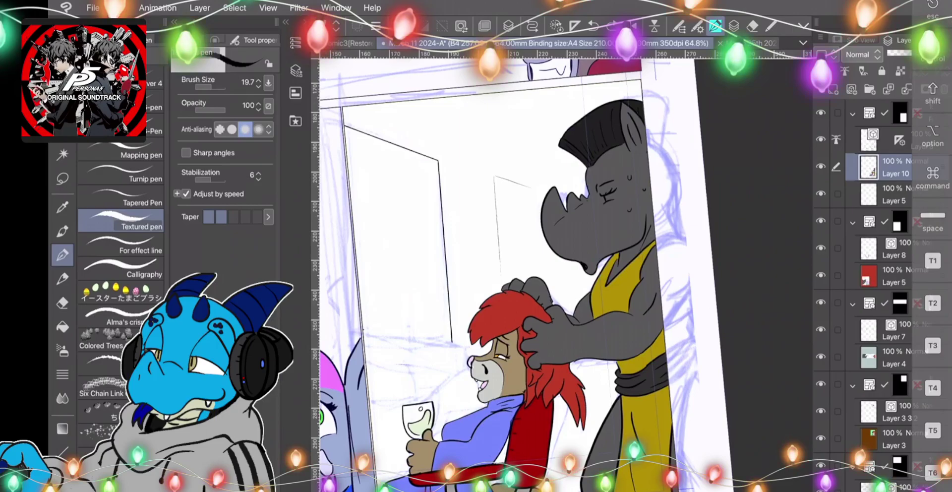
Try a single nearly horizontal counter edge from the panel border to the seated character's face.
{"action": "scroll", "coordinate": [565, 275], "scroll_direction": "down", "scroll_amount": 2}
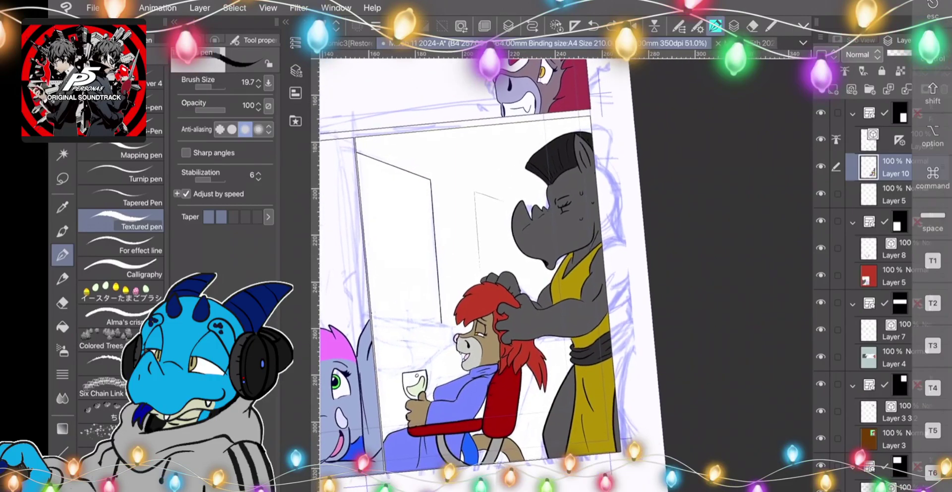
{"action": "scroll", "coordinate": [496, 268], "scroll_direction": "up", "scroll_amount": 2}
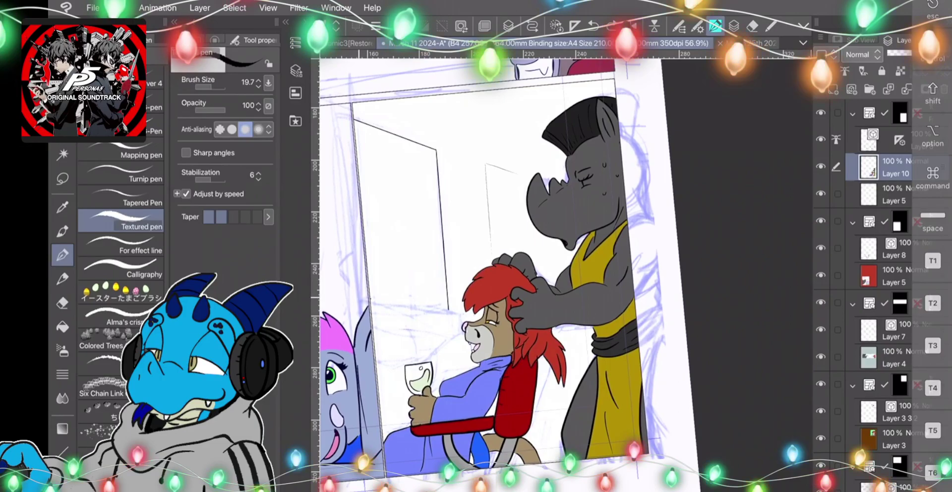
{"action": "left_click_drag", "start_coordinate": [371, 298], "coordinate": [407, 303]}
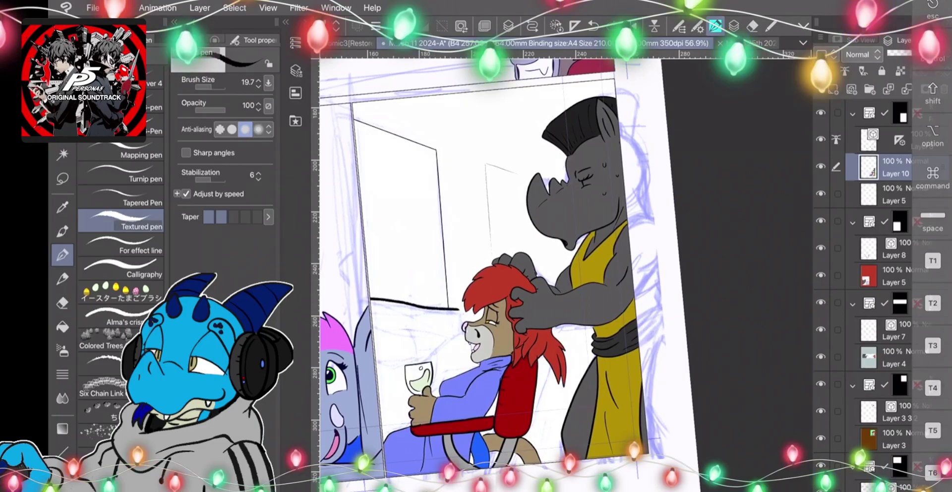
{"action": "key", "text": "ctrl+z"}
Try a counter corner behind the wine glass with one flat line and one line slanting up to the character's face.
{"action": "left_click_drag", "start_coordinate": [516, 397], "coordinate": [544, 227]}
{"action": "left_click_drag", "start_coordinate": [493, 300], "coordinate": [572, 250]}
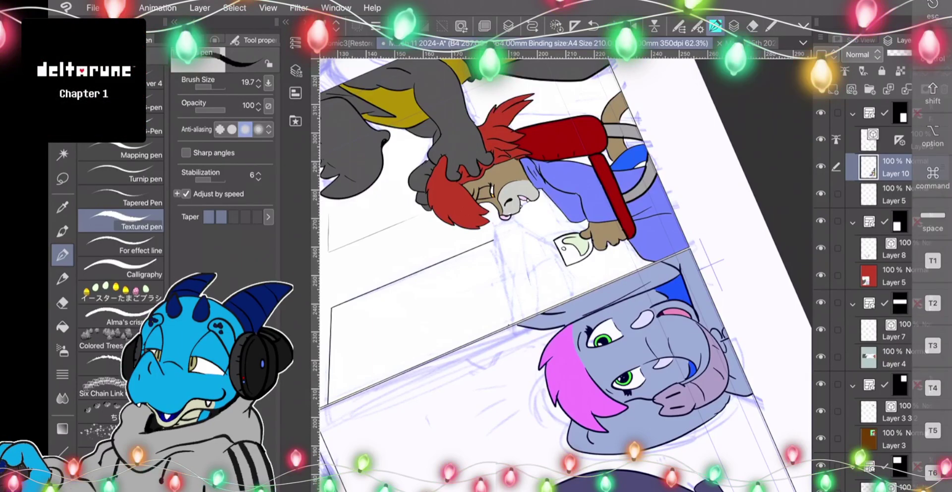
{"action": "mouse_move", "coordinate": [515, 225]}
{"action": "left_mouse_down"}
{"action": "mouse_move", "coordinate": [552, 243]}
{"action": "mouse_move", "coordinate": [572, 287]}
{"action": "left_mouse_up"}
{"action": "mouse_move", "coordinate": [575, 248]}
{"action": "left_mouse_down"}
{"action": "mouse_move", "coordinate": [542, 333]}
{"action": "mouse_move", "coordinate": [456, 375]}
{"action": "left_mouse_up"}
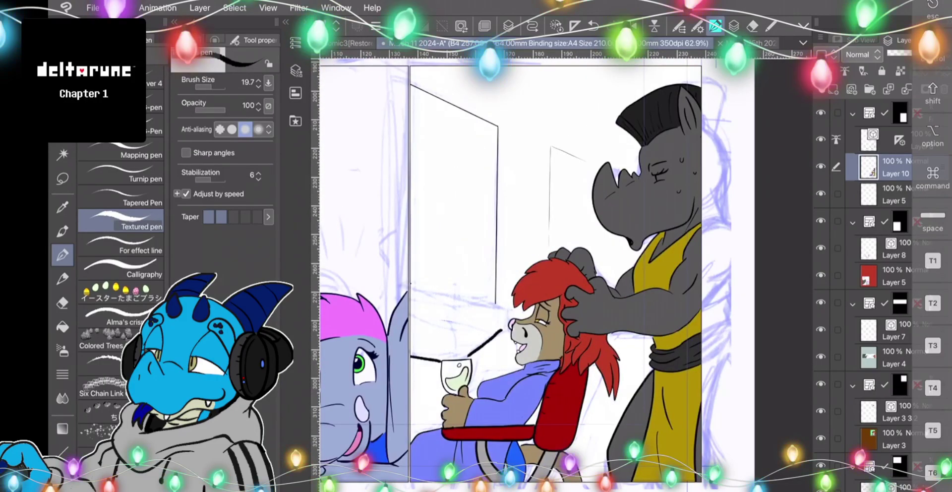
{"action": "key", "text": "super+z"}
{"action": "key", "text": "super+z"}
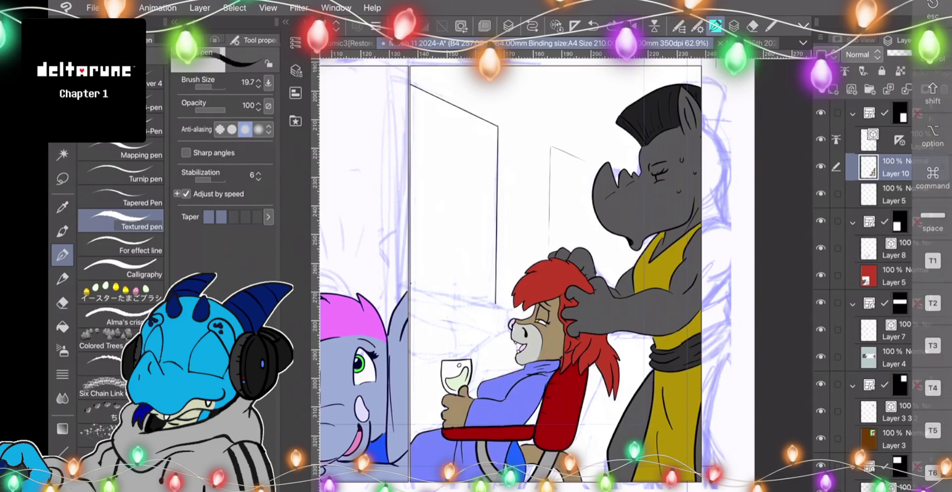
On Layer 8 of the elephant's panel, try a horizontal background line above her head and vertical lines beside the rhino.
{"action": "scroll", "coordinate": [565, 273], "scroll_direction": "down", "scroll_amount": 3}
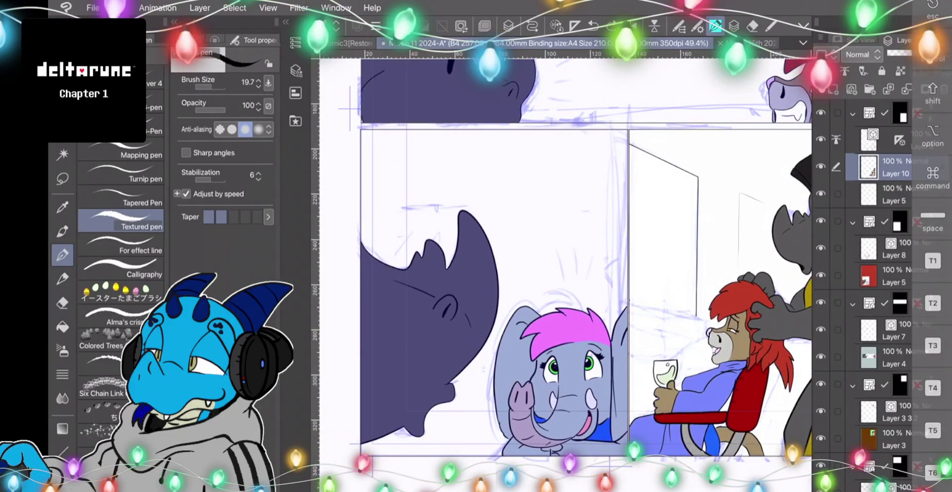
{"action": "left_click", "coordinate": [894, 249]}
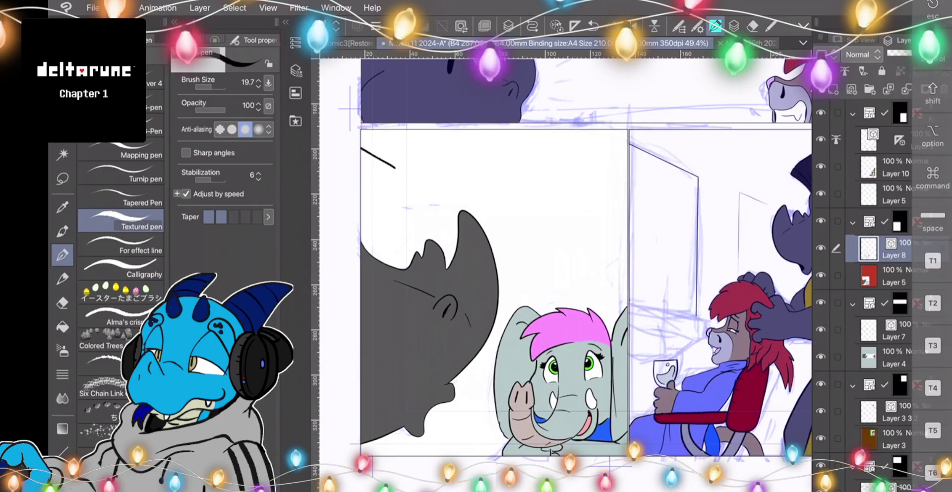
{"action": "left_click_drag", "start_coordinate": [627, 226], "coordinate": [601, 226]}
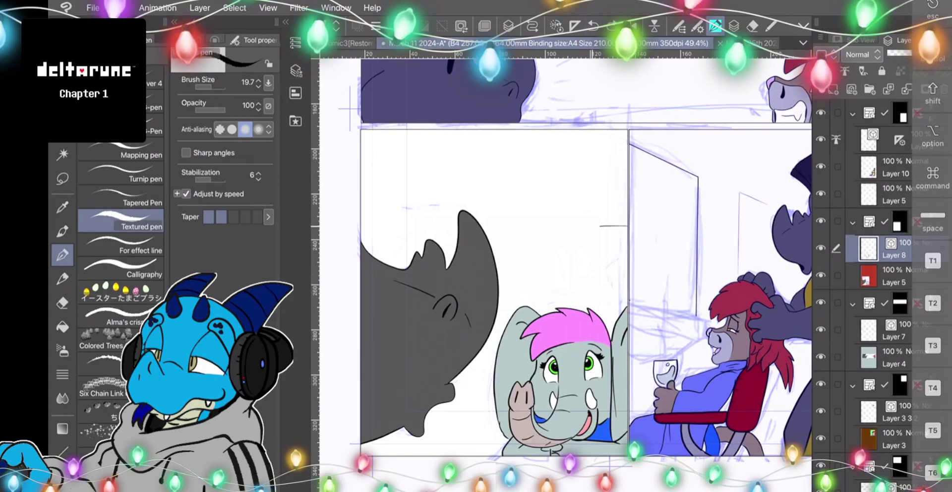
{"action": "left_click_drag", "start_coordinate": [537, 225], "coordinate": [498, 226]}
{"action": "left_click_drag", "start_coordinate": [469, 392], "coordinate": [468, 409]}
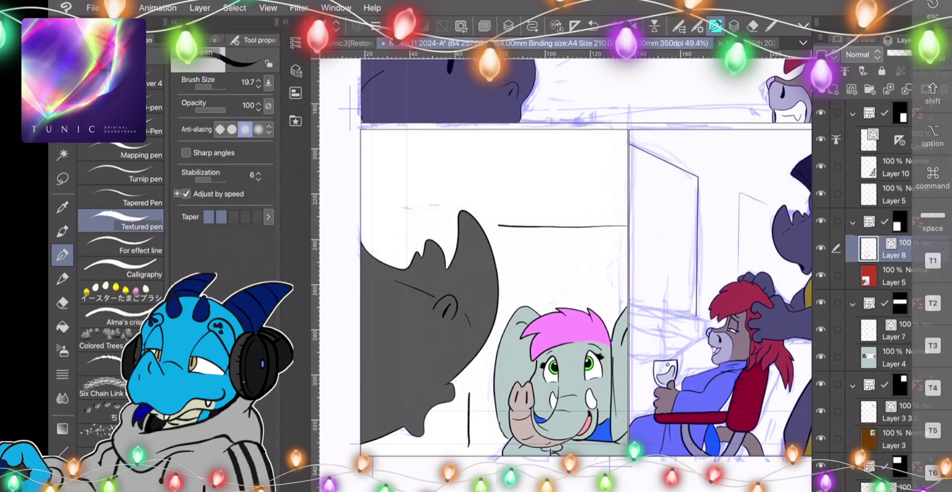
{"action": "left_click_drag", "start_coordinate": [459, 158], "coordinate": [459, 183]}
{"action": "key", "text": "ctrl+z"}
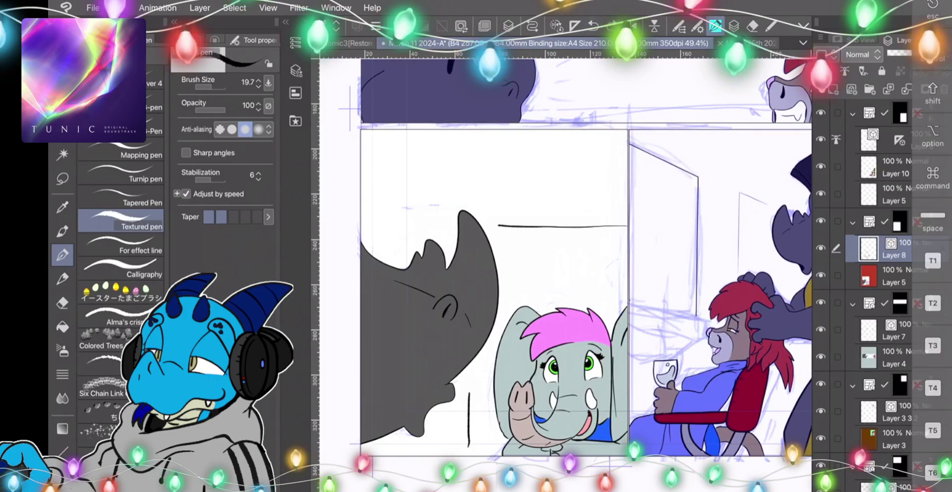
{"action": "key", "text": "ctrl+z"}
{"action": "key", "text": "ctrl+z"}
Examine the backgrounds of the upper panels, activating their layers in turn, including Layer 3 and Layer 4.
{"action": "scroll", "coordinate": [565, 275], "scroll_direction": "down", "scroll_amount": 2}
{"action": "scroll", "coordinate": [565, 275], "scroll_direction": "up", "scroll_amount": 3}
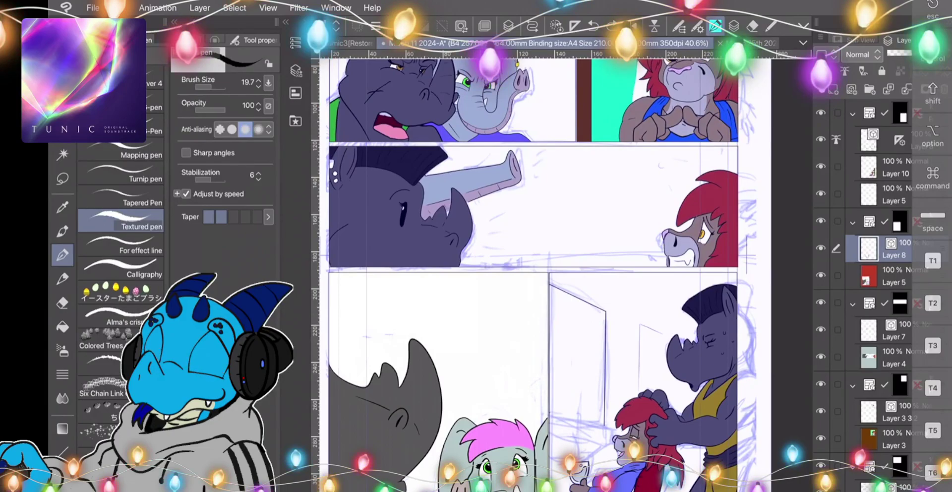
{"action": "scroll", "coordinate": [545, 267], "scroll_direction": "up", "scroll_amount": 3}
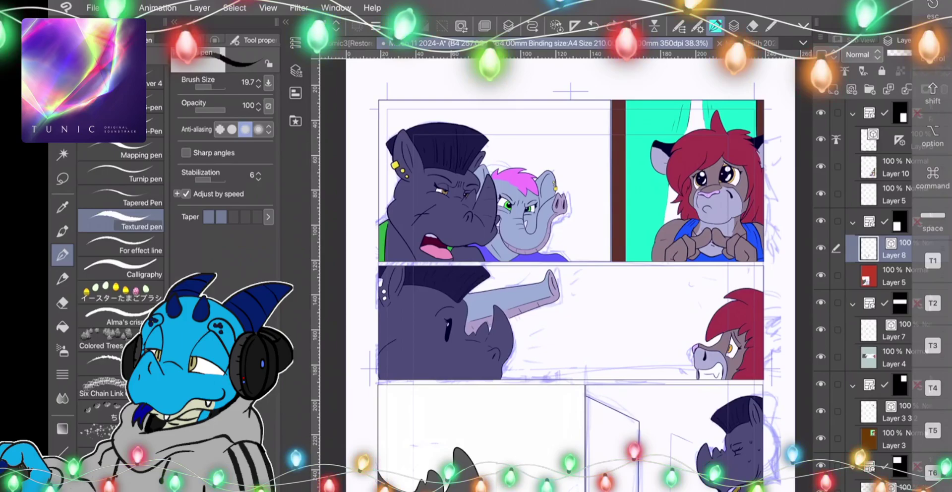
{"action": "left_click", "coordinate": [893, 439]}
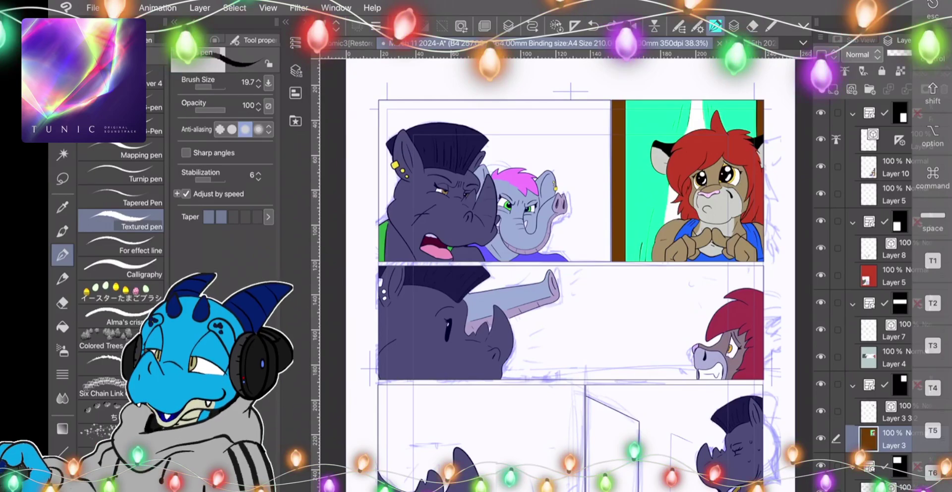
{"action": "key", "text": "b"}
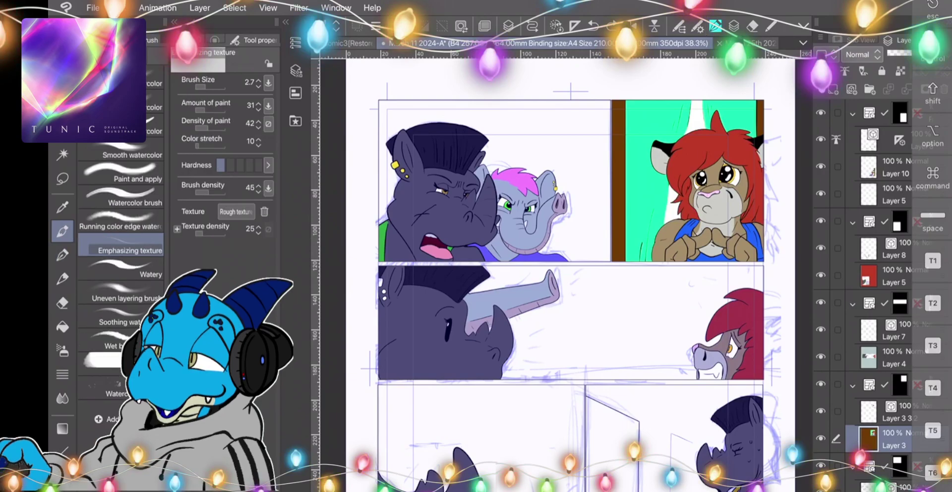
{"action": "key", "text": "p"}
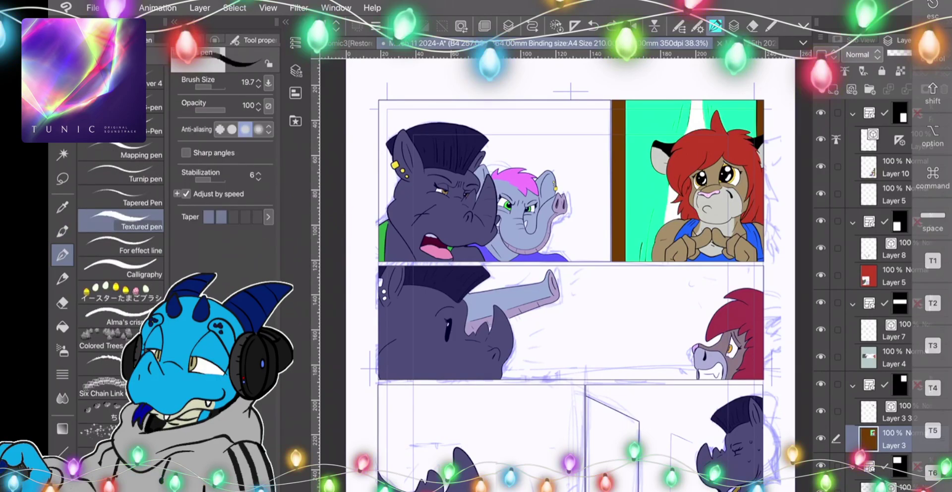
{"action": "left_click", "coordinate": [893, 489]}
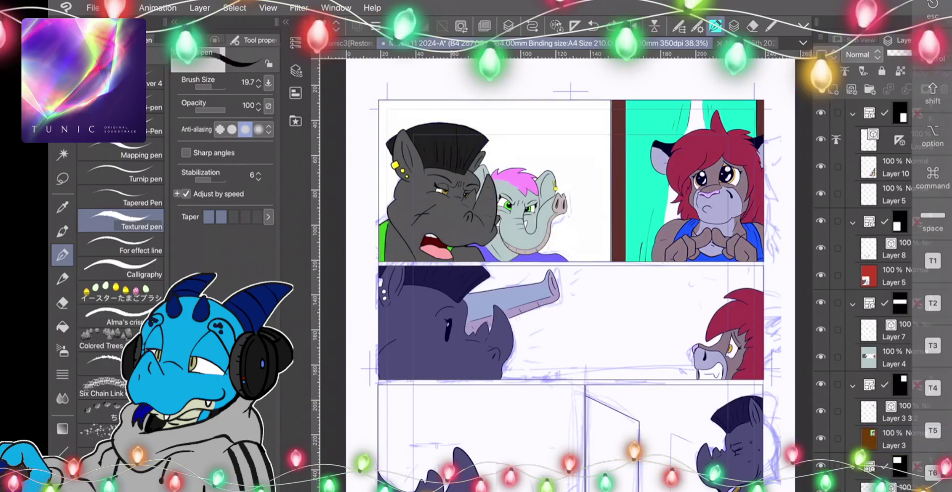
{"action": "left_click", "coordinate": [893, 358]}
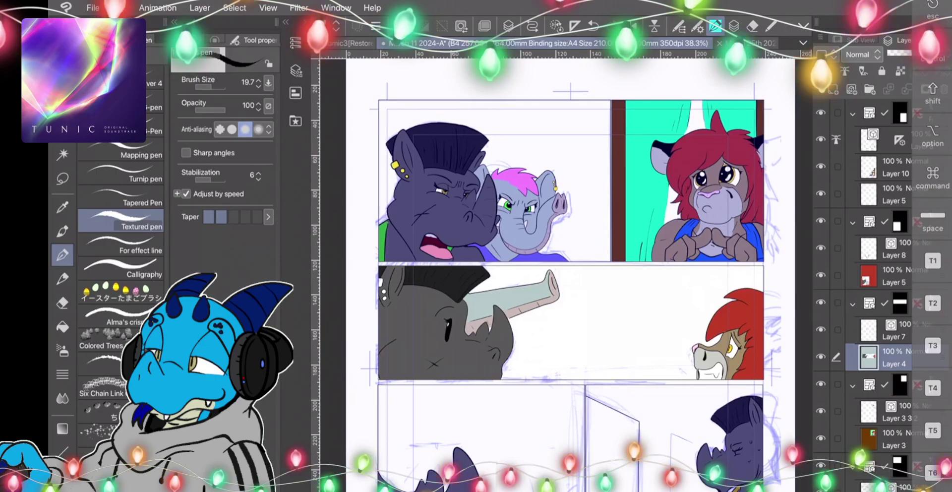
{"action": "scroll", "coordinate": [565, 275], "scroll_direction": "down", "scroll_amount": 2}
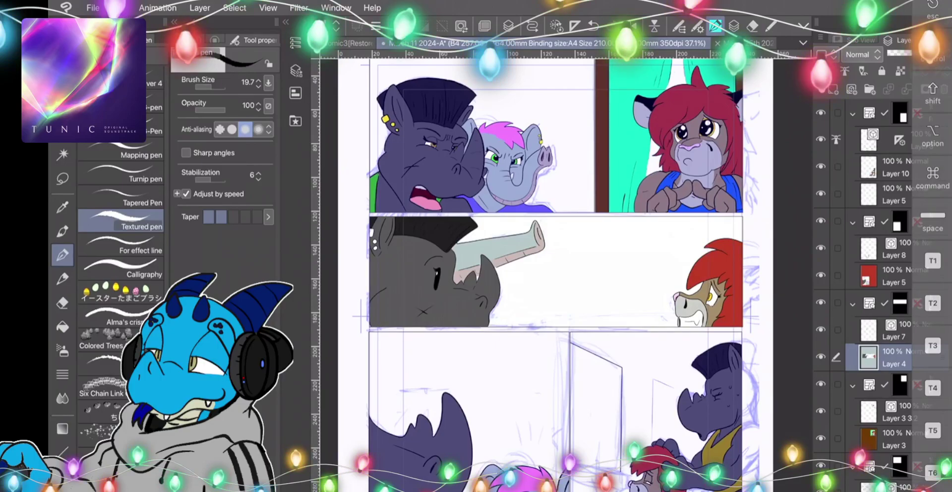
{"action": "scroll", "coordinate": [555, 271], "scroll_direction": "down", "scroll_amount": 1}
{"action": "scroll", "coordinate": [538, 278], "scroll_direction": "right", "scroll_amount": 1}
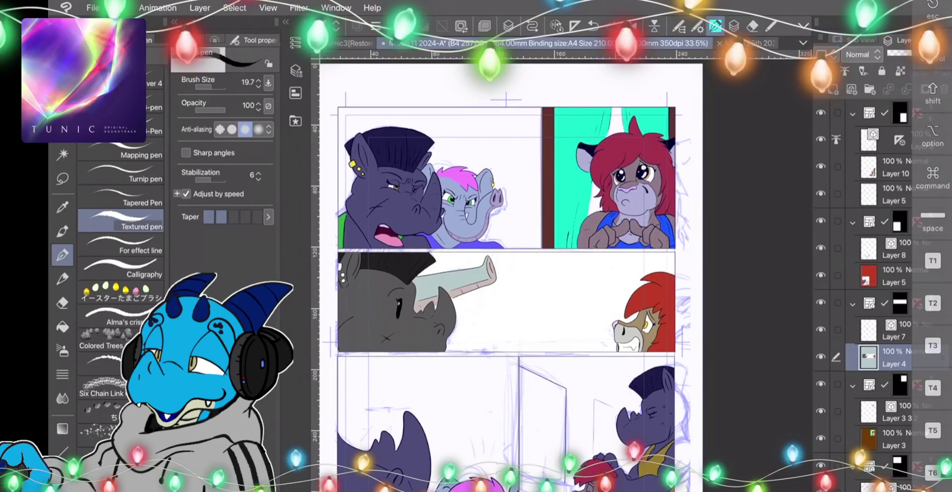
Switch to the March 2024 comic page, sample a drawing color from the finished reference comic, and return to the pen and layer list.
{"action": "left_click", "coordinate": [759, 43]}
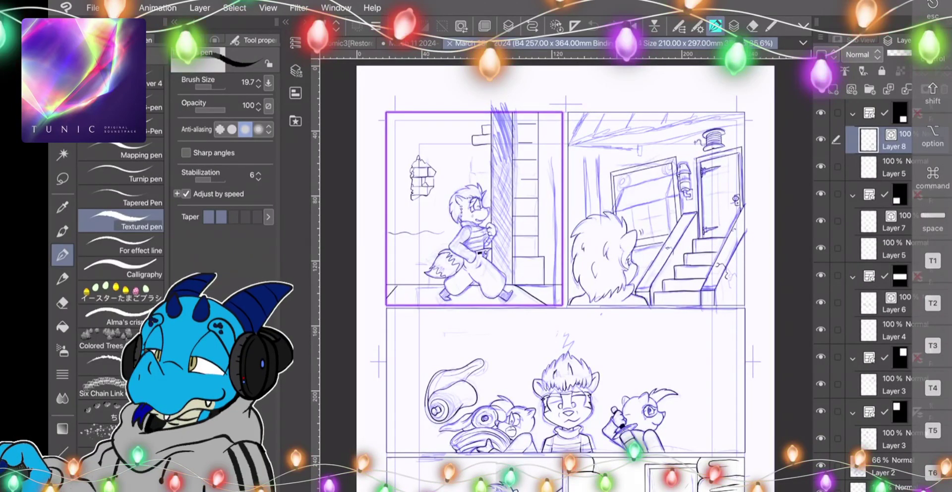
{"action": "left_click", "coordinate": [859, 40]}
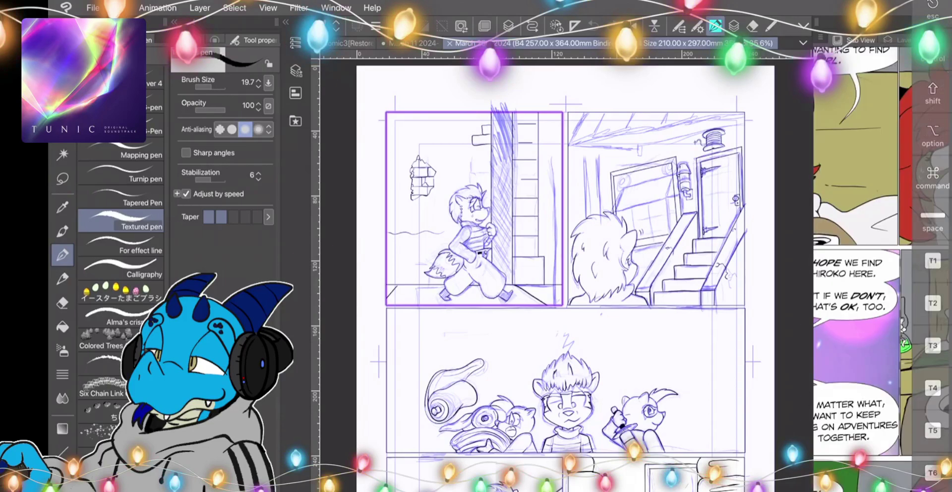
{"action": "scroll", "coordinate": [863, 268], "scroll_direction": "down", "scroll_amount": 2}
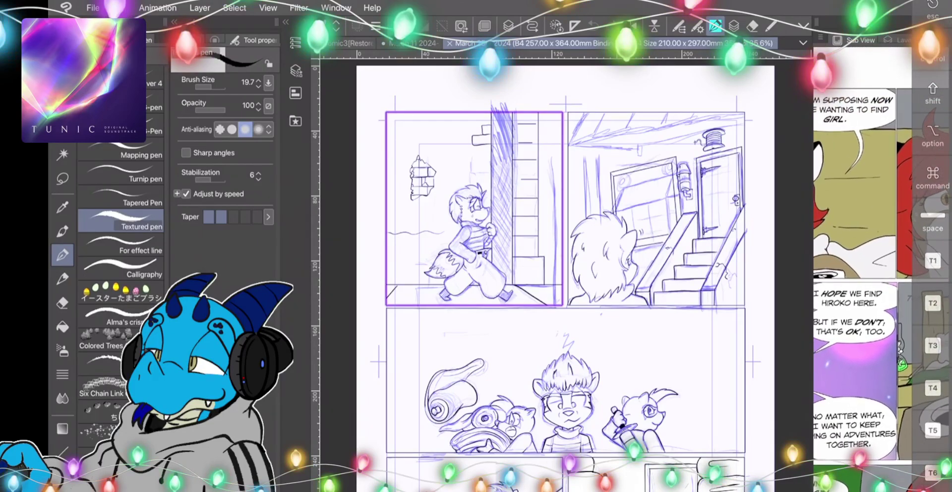
{"action": "left_click_drag", "start_coordinate": [848, 295], "coordinate": [913, 274]}
{"action": "key", "text": "i"}
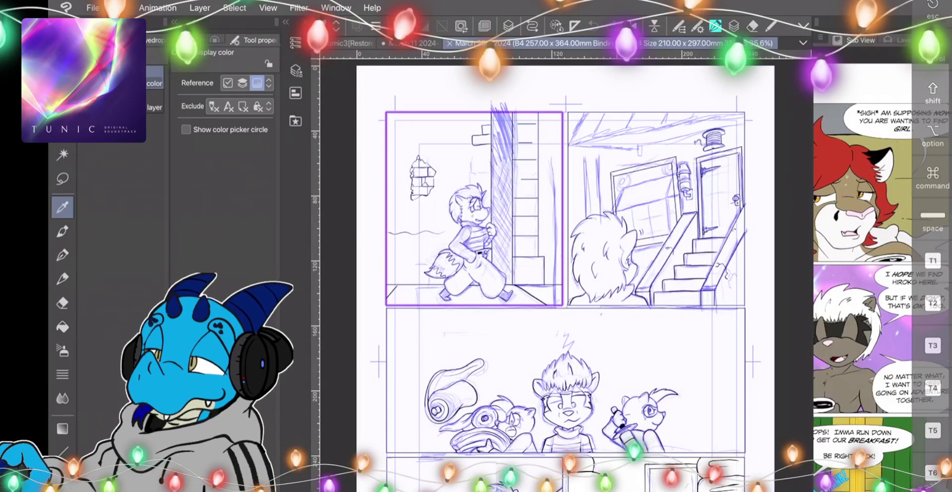
{"action": "key", "text": "p"}
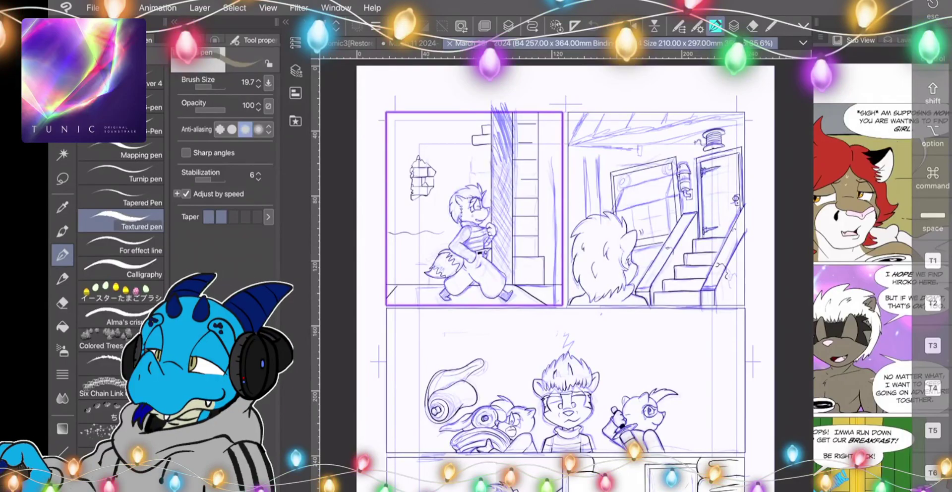
{"action": "left_click", "coordinate": [898, 40]}
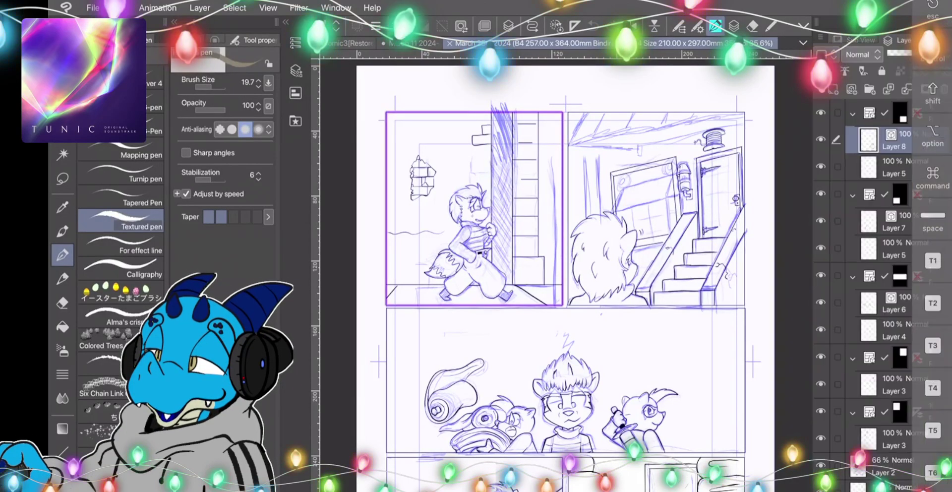
Add a vector layer above Layer 3 of the first panel as the reference layer and return to Layer 3.
{"action": "left_click", "coordinate": [893, 439]}
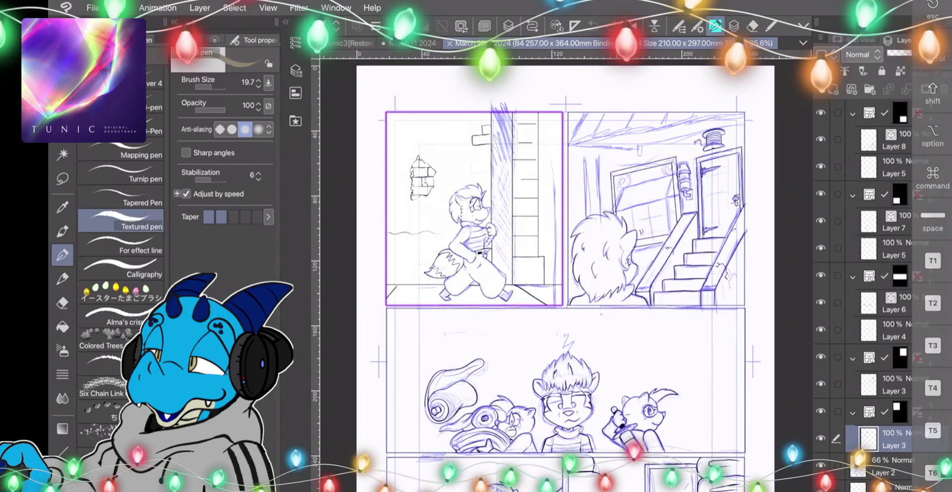
{"action": "left_click", "coordinate": [851, 90]}
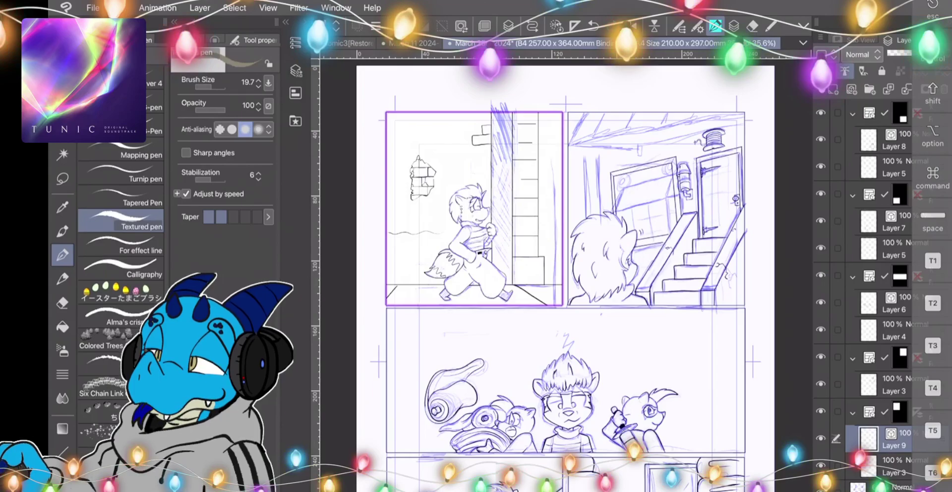
{"action": "left_click", "coordinate": [893, 467]}
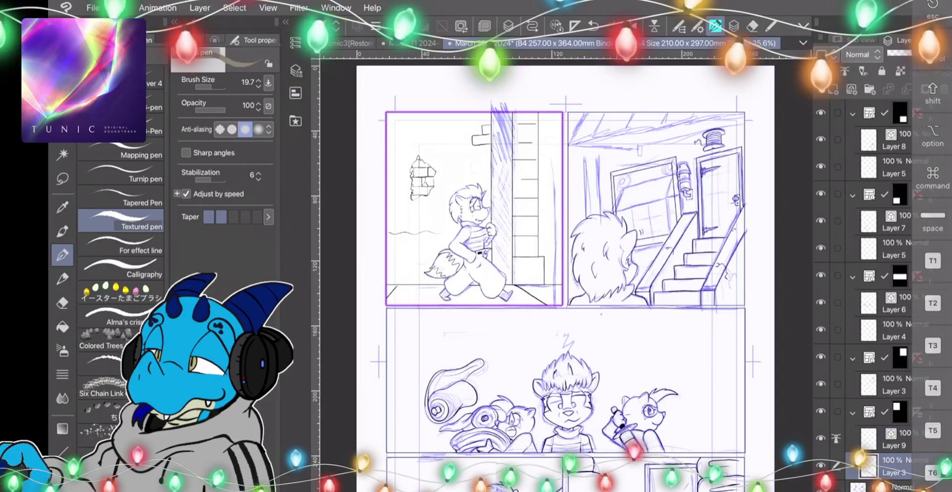
Try filling the walking character's face with gray-brown on Layer 3 using the Fill tool, and undo the fill.
{"action": "left_click", "coordinate": [62, 351]}
{"action": "left_click", "coordinate": [62, 327]}
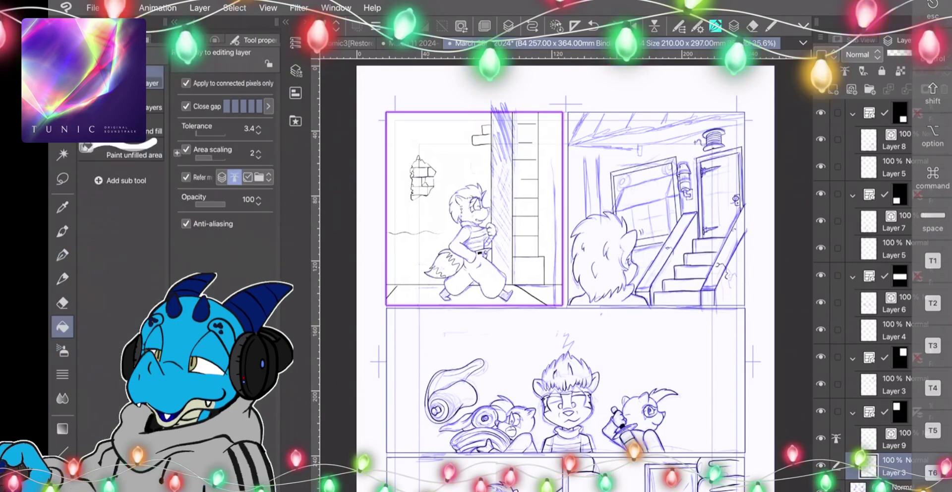
{"action": "scroll", "coordinate": [470, 192], "scroll_direction": "up", "scroll_amount": 8}
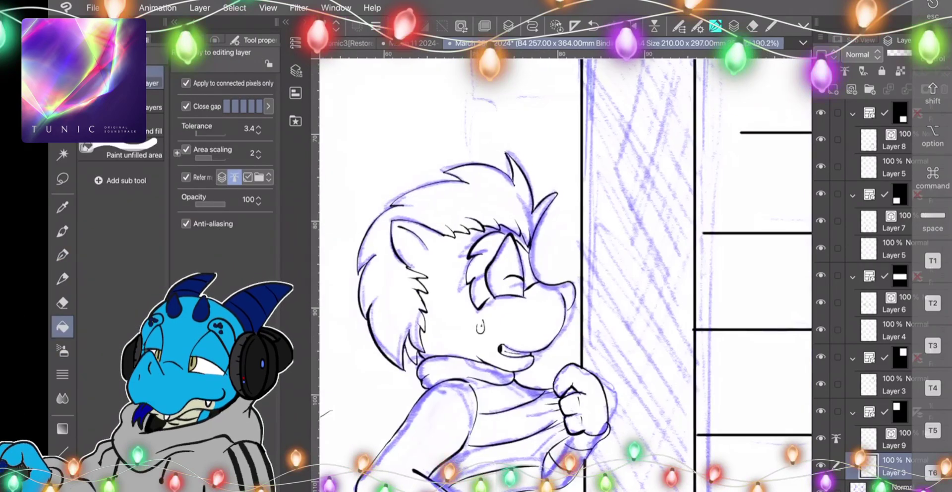
{"action": "left_click", "coordinate": [453, 303]}
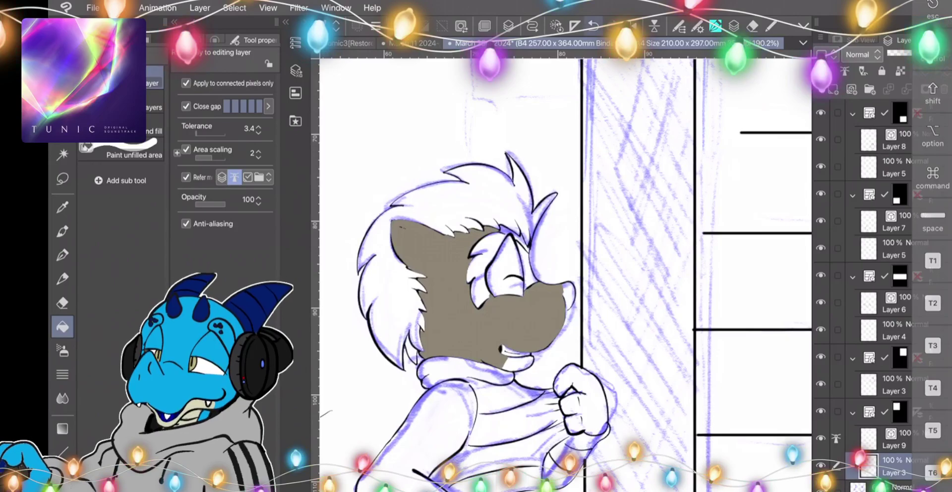
{"action": "left_click", "coordinate": [593, 26]}
Check which line art Layer 3 of the first panel holds and convert it to a vector layer.
{"action": "left_click", "coordinate": [821, 466]}
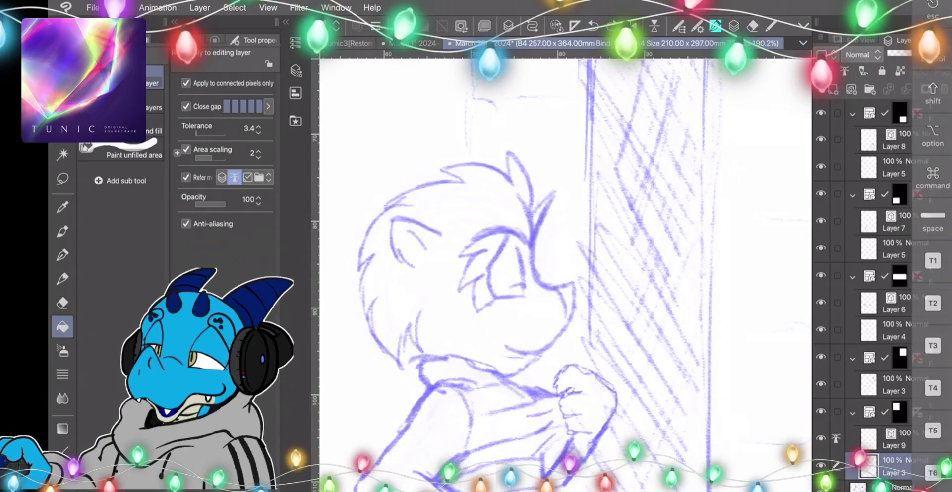
{"action": "left_click", "coordinate": [821, 465]}
{"action": "left_click_drag", "start_coordinate": [813, 465], "coordinate": [815, 465]}
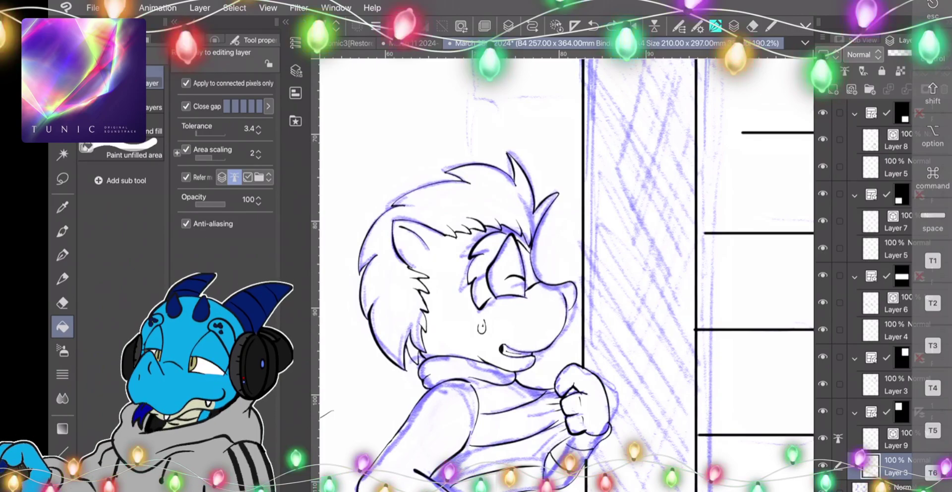
{"action": "right_click", "coordinate": [895, 469]}
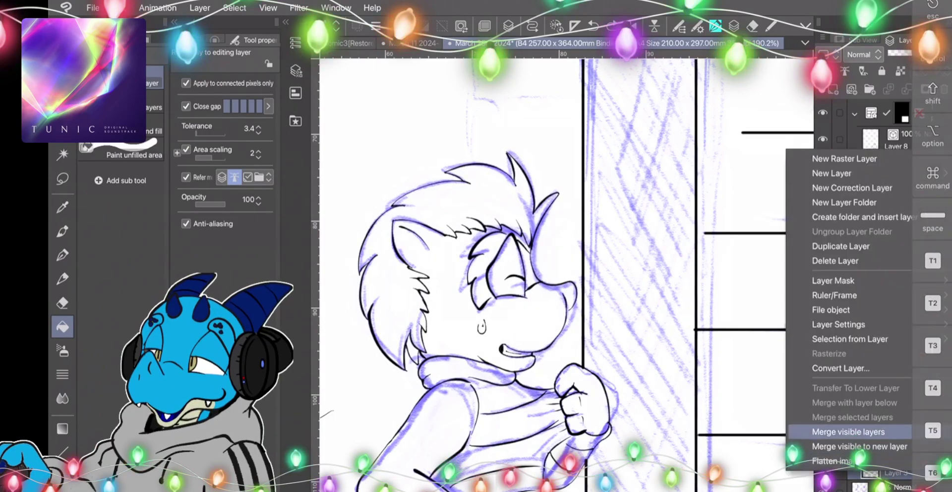
{"action": "left_click", "coordinate": [840, 368]}
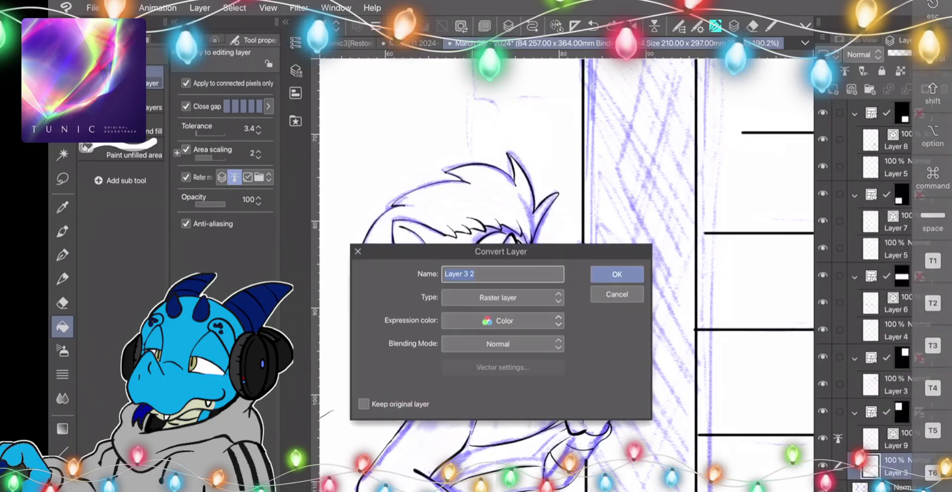
{"action": "left_click", "coordinate": [498, 297]}
{"action": "left_click", "coordinate": [463, 327]}
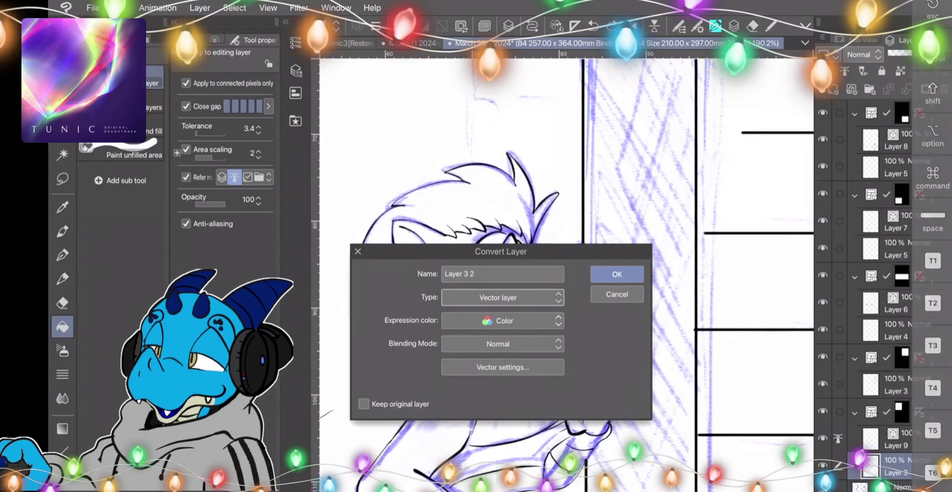
{"action": "left_click", "coordinate": [616, 274]}
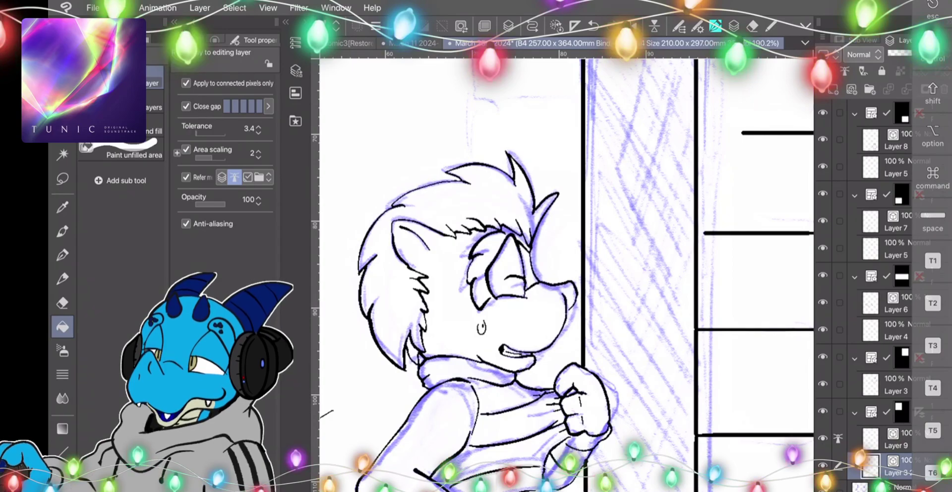
Delete Layer 9 above the converted line art layer in the first panel.
{"action": "left_click", "coordinate": [895, 439]}
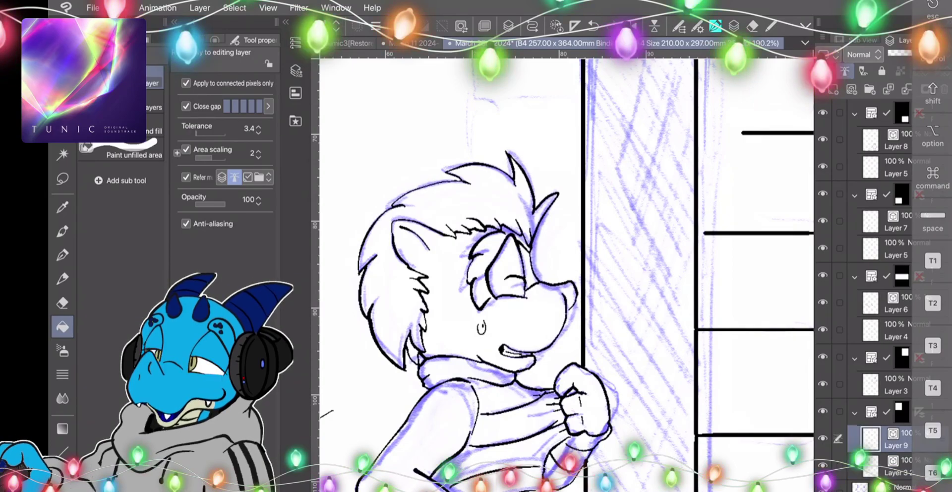
{"action": "right_click", "coordinate": [896, 440]}
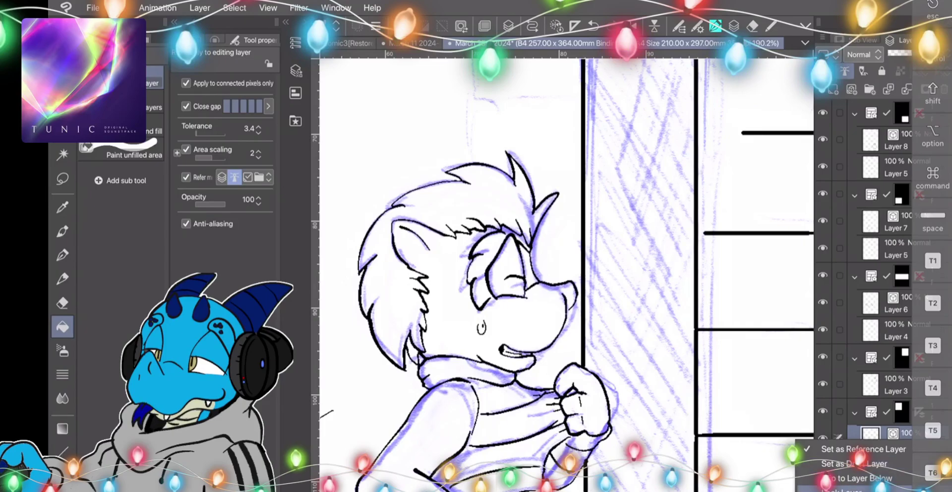
{"action": "key", "text": "Escape"}
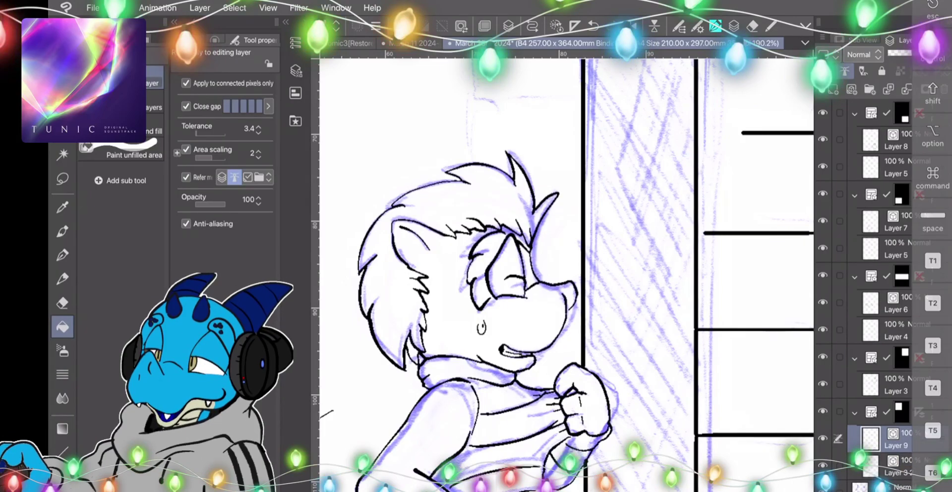
{"action": "right_click", "coordinate": [895, 440]}
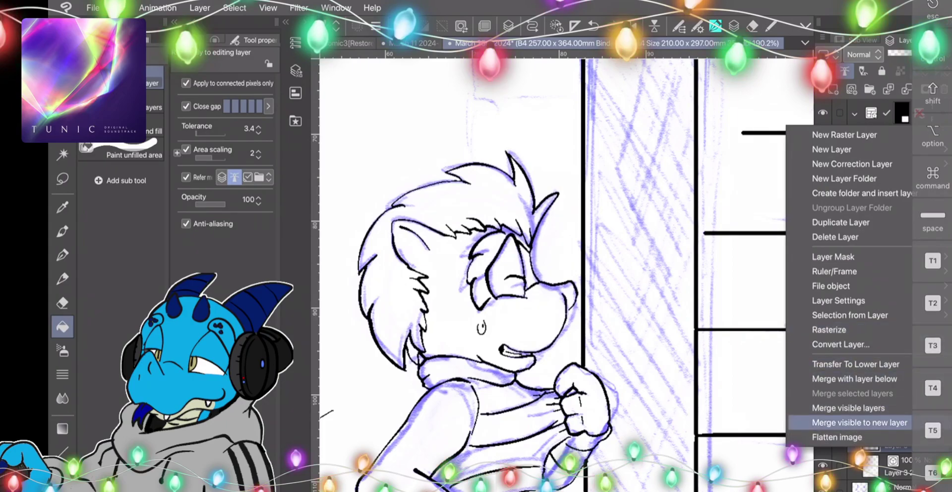
{"action": "left_click", "coordinate": [835, 237]}
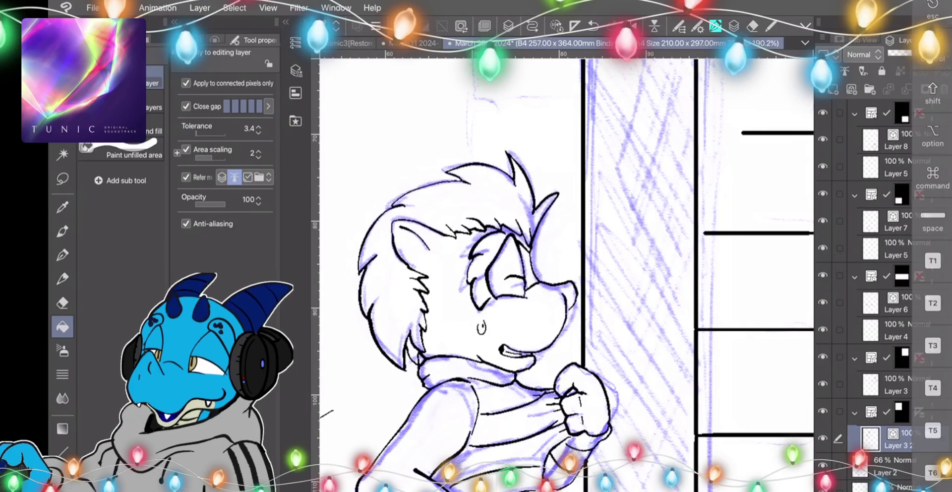
Add a raster layer beneath Layer 3 2 for the colors and set Layer 3 2 as the reference layer.
{"action": "left_click", "coordinate": [834, 89]}
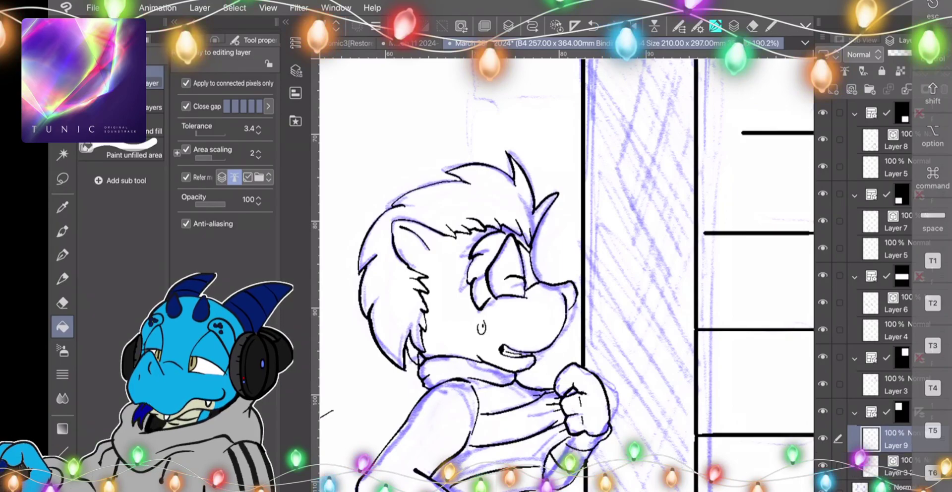
{"action": "right_click", "coordinate": [895, 438]}
{"action": "key", "text": "Escape"}
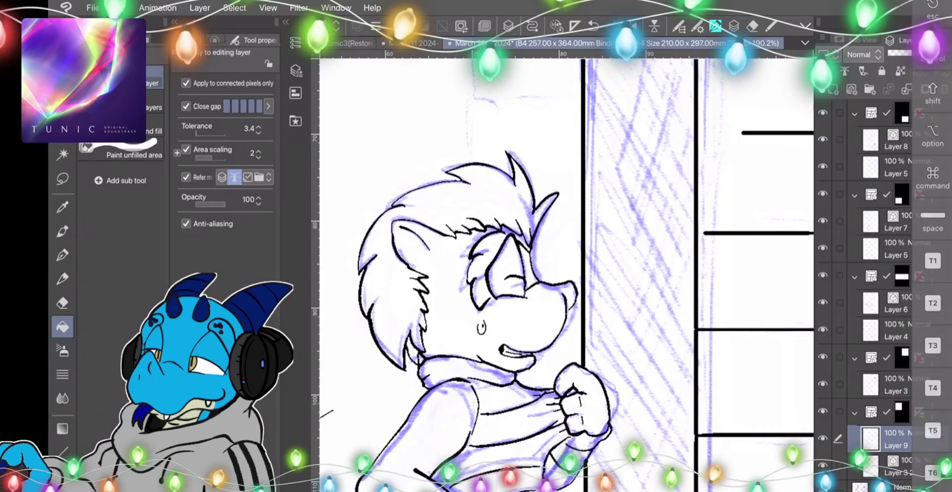
{"action": "left_click_drag", "start_coordinate": [942, 438], "coordinate": [942, 477]}
{"action": "left_click", "coordinate": [908, 439]}
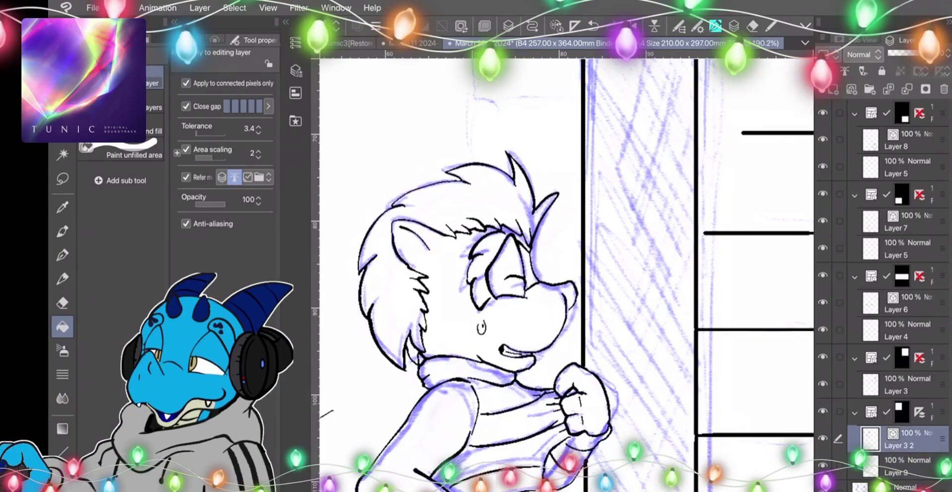
{"action": "left_click", "coordinate": [908, 466]}
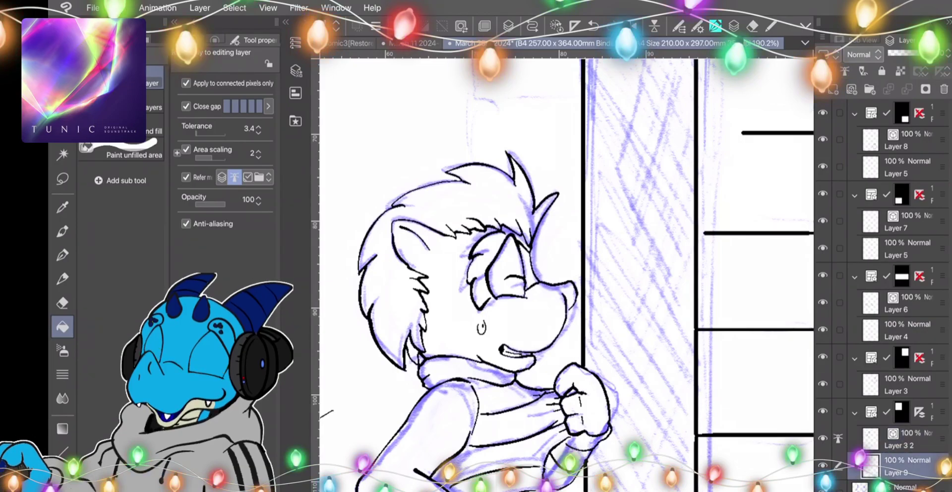
Fill the walking character's face with gray-brown on Layer 9, including the narrow strip between the hair fringe and the brow.
{"action": "left_click", "coordinate": [453, 306]}
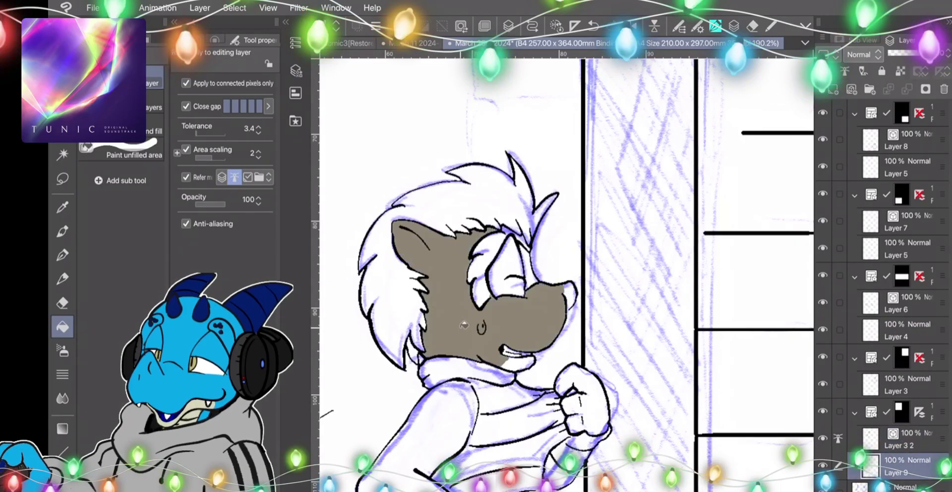
{"action": "left_click", "coordinate": [524, 242]}
{"action": "left_click", "coordinate": [497, 242]}
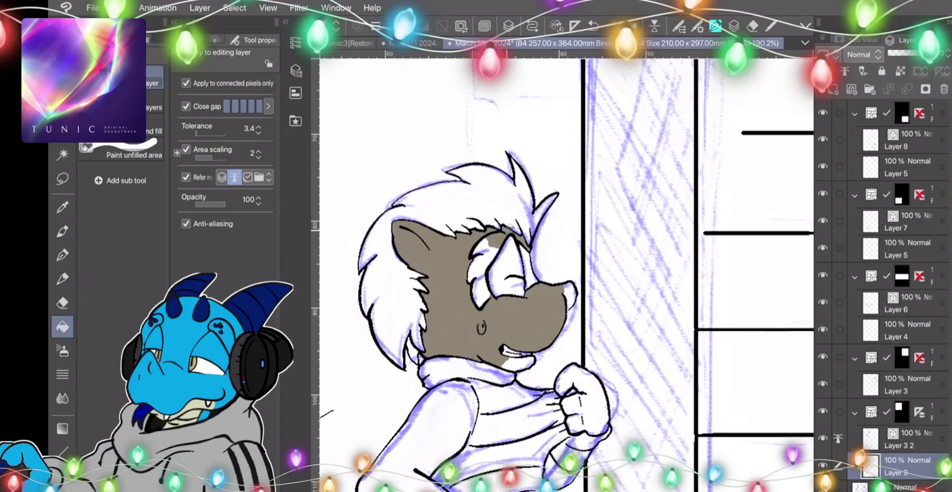
Paint over the unfilled gap between the hair fringe and the brow with the Textured pen in gray-brown.
{"action": "scroll", "coordinate": [528, 195], "scroll_direction": "up", "scroll_amount": 5}
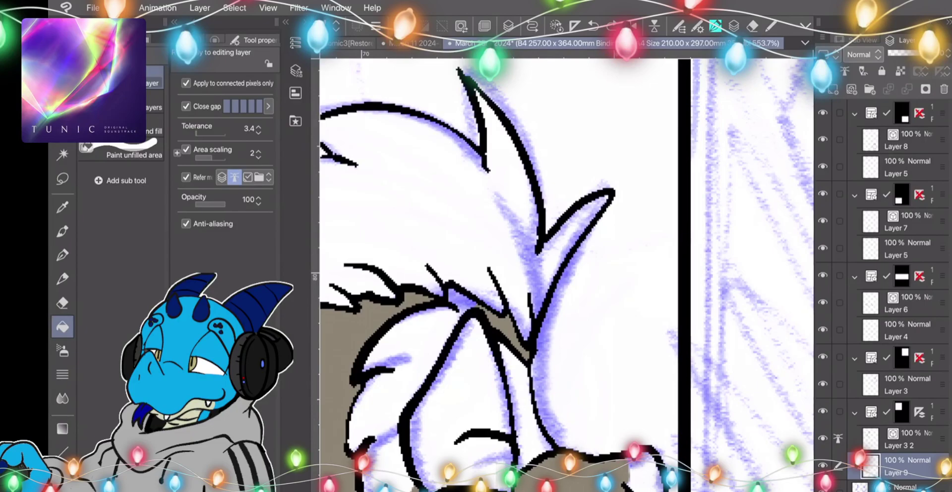
{"action": "key", "text": "p"}
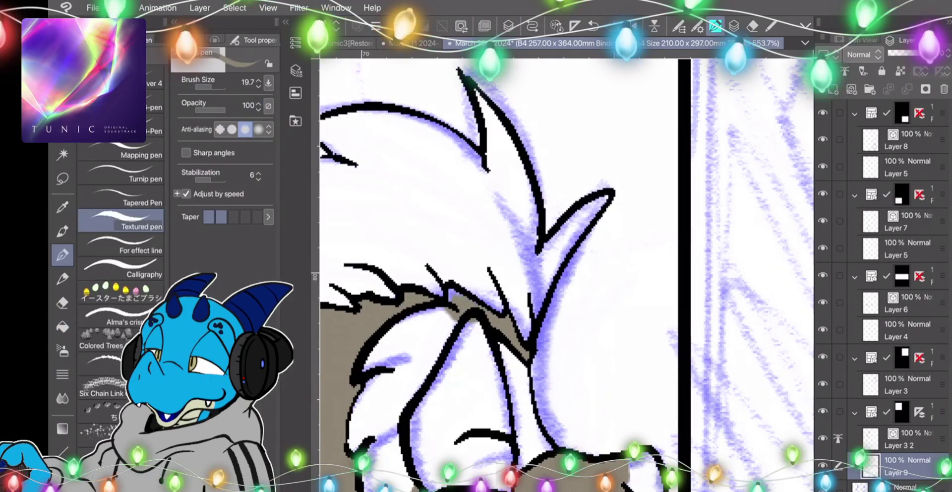
{"action": "key", "text": "ctrl+z"}
{"action": "left_click_drag", "start_coordinate": [455, 292], "coordinate": [498, 319]}
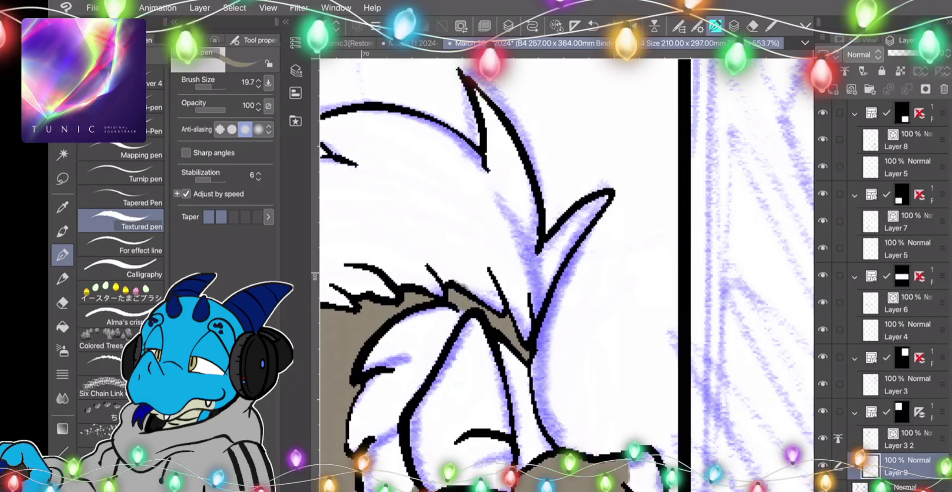
{"action": "key", "text": "ctrl+minus"}
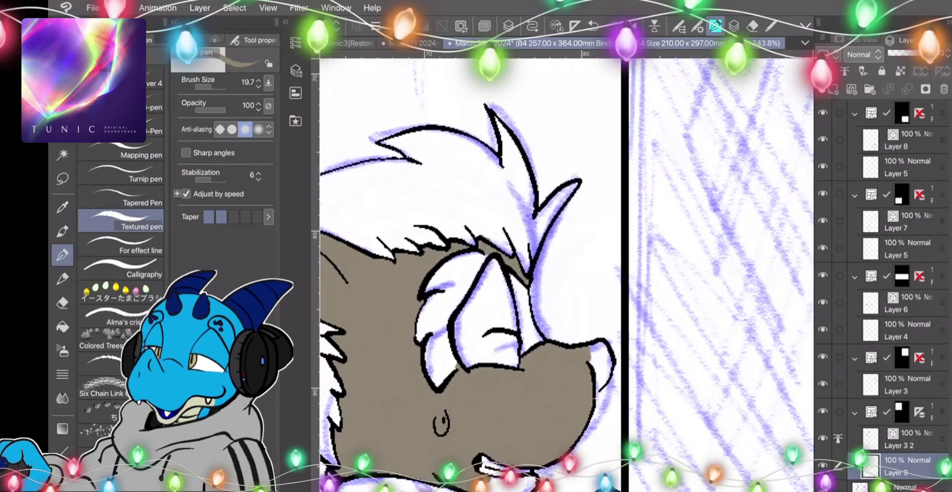
Fill the character's closed eyelid with gray-brown, both above and below its crease.
{"action": "key", "text": "g"}
{"action": "left_click", "coordinate": [489, 308]}
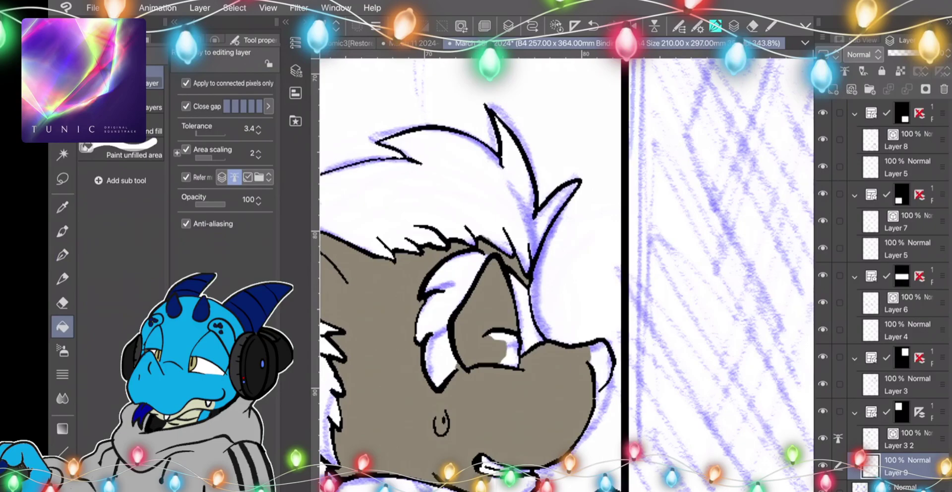
{"action": "left_click", "coordinate": [502, 349]}
{"action": "key", "text": "ctrl+minus"}
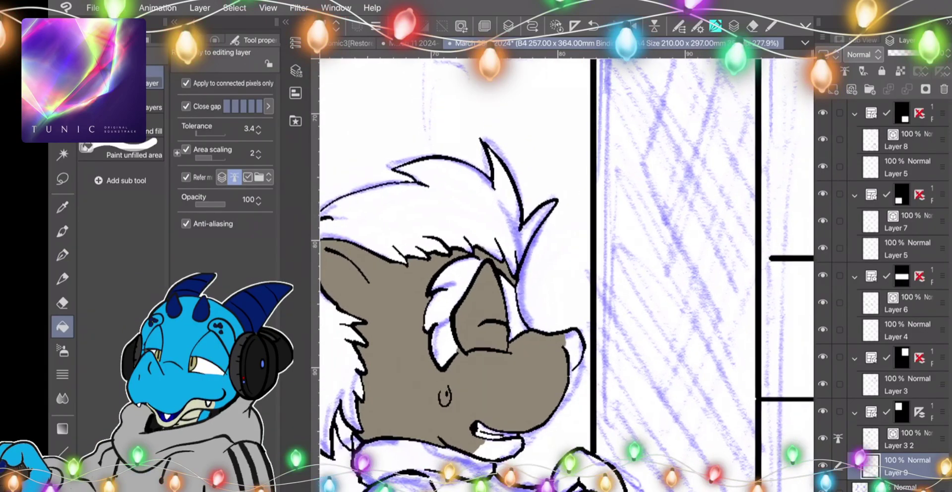
{"action": "key", "text": "ctrl+minus"}
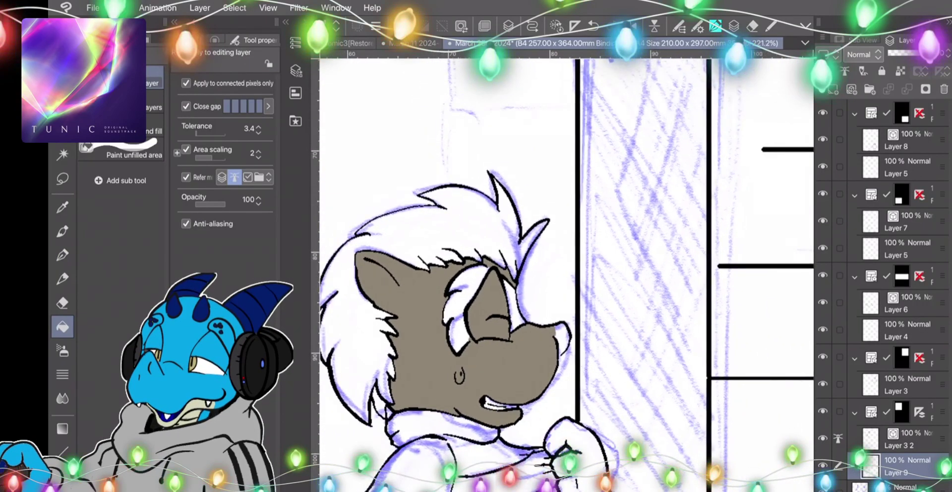
Fill the character's raised hand with gray-brown, then try the same fill on the nose and undo it.
{"action": "left_click", "coordinate": [588, 448]}
{"action": "left_click", "coordinate": [563, 339]}
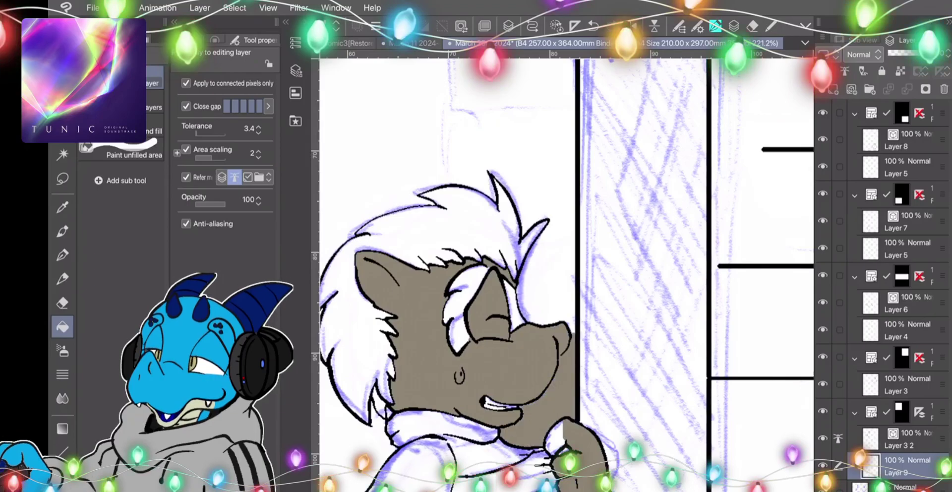
{"action": "key", "text": "ctrl+z"}
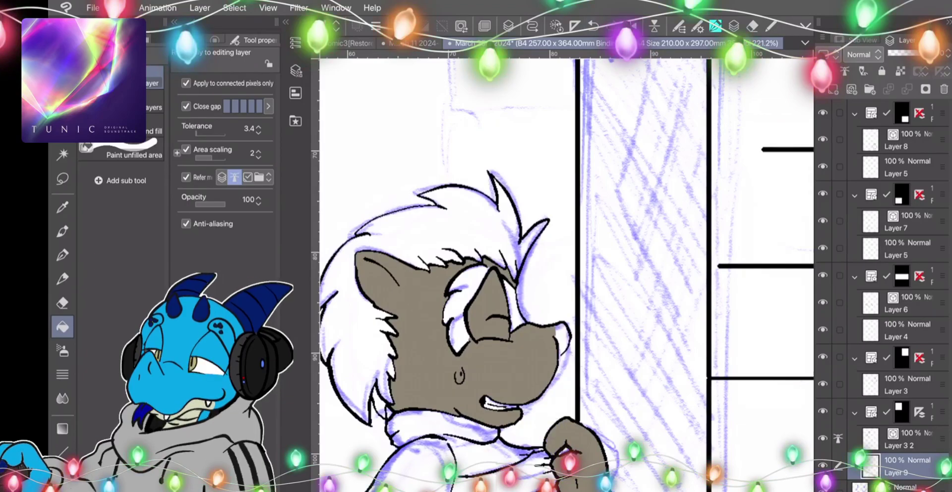
Fill the main part of the character's tail, behind the jagged fur edge, with the same gray-brown.
{"action": "scroll", "coordinate": [566, 275], "scroll_direction": "down", "scroll_amount": 1}
{"action": "left_click_drag", "start_coordinate": [545, 347], "coordinate": [641, 230]}
{"action": "left_click", "coordinate": [434, 443]}
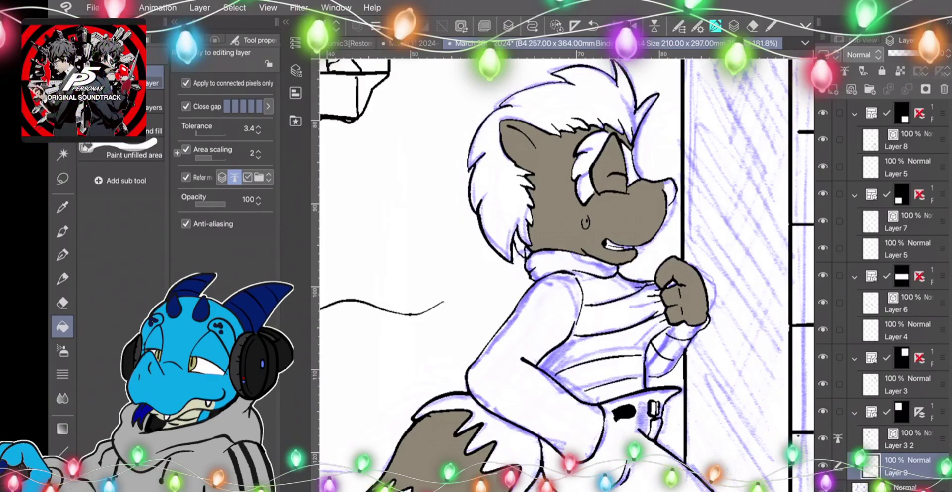
{"action": "left_click", "coordinate": [62, 428]}
{"action": "left_click", "coordinate": [473, 400]}
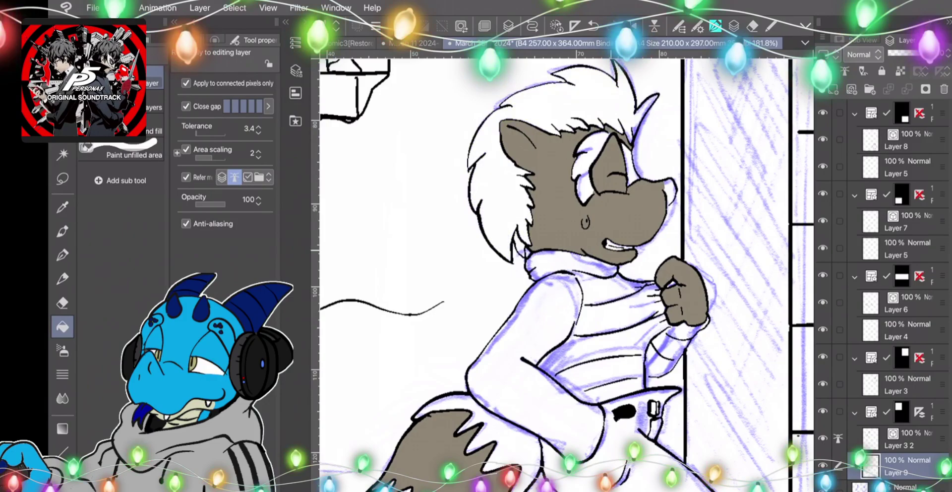
{"action": "scroll", "coordinate": [566, 275], "scroll_direction": "down", "scroll_amount": 4}
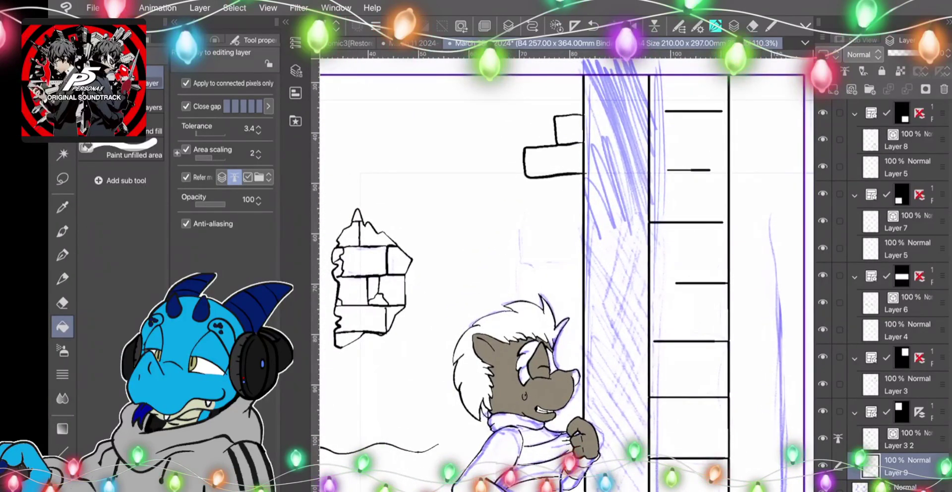
Sample the pink from the reference character's nose in the sub view and fill the walking character's nose with it.
{"action": "left_click", "coordinate": [862, 40]}
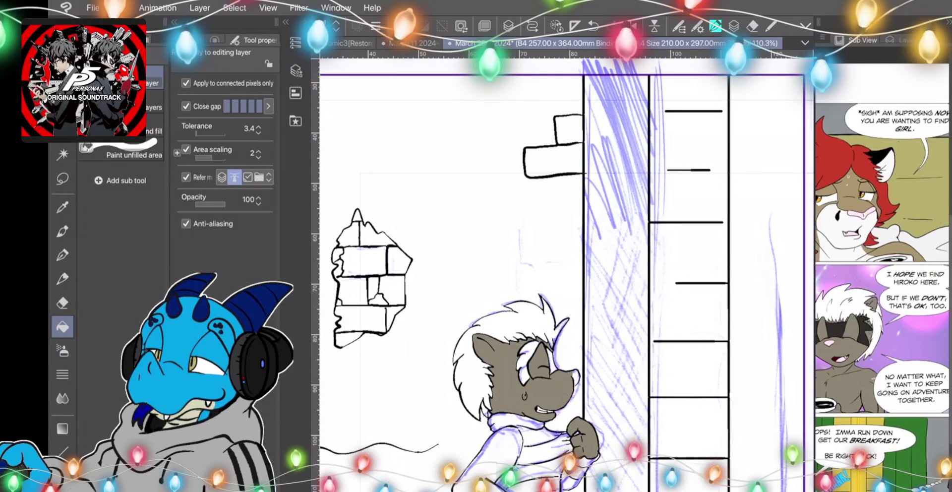
{"action": "key", "text": "i"}
{"action": "left_click", "coordinate": [861, 214]}
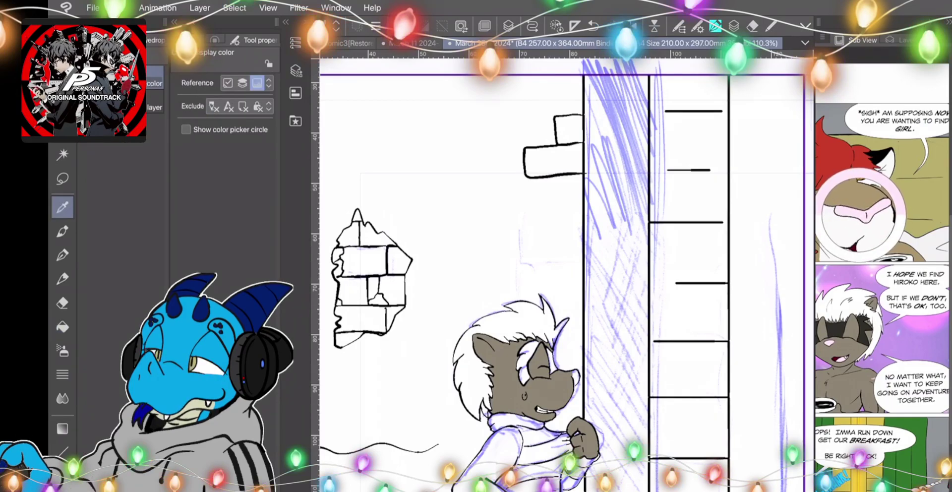
{"action": "key", "text": "g"}
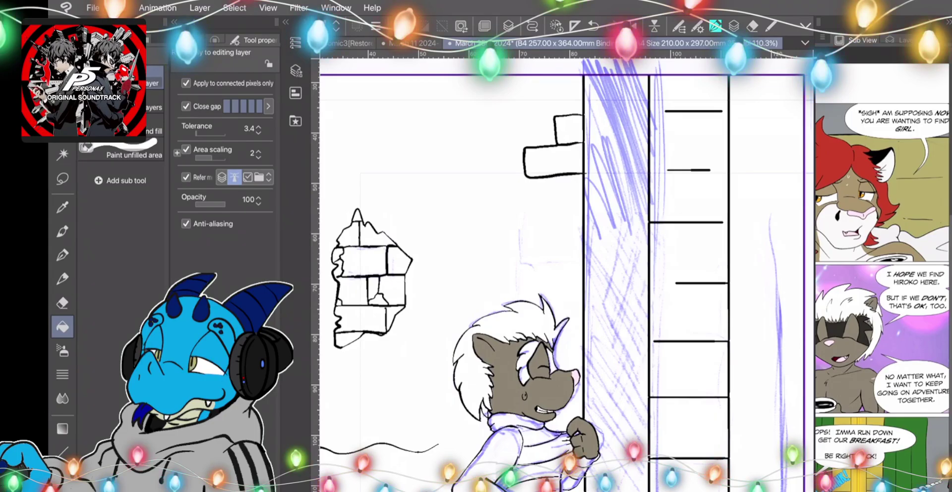
Sample the dark gray of the reference character's eye mask and fill the mask patches around the closed eye.
{"action": "key", "text": "i"}
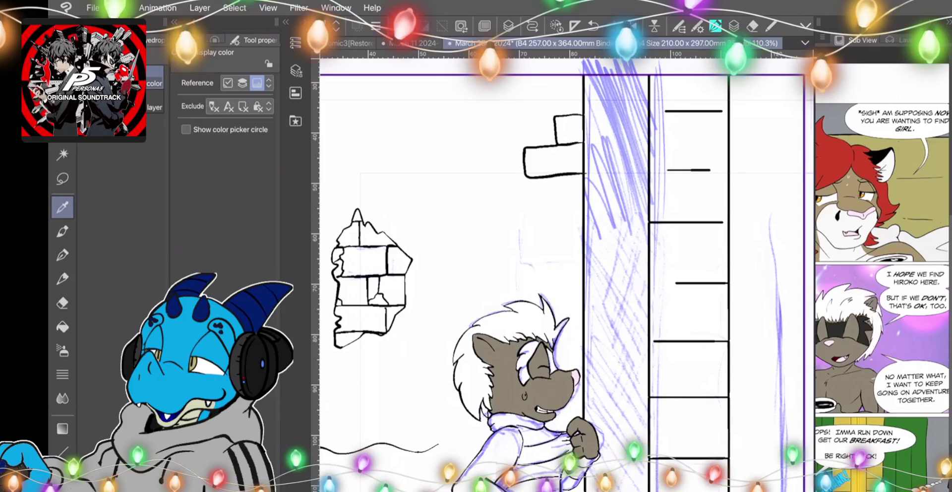
{"action": "key", "text": "g"}
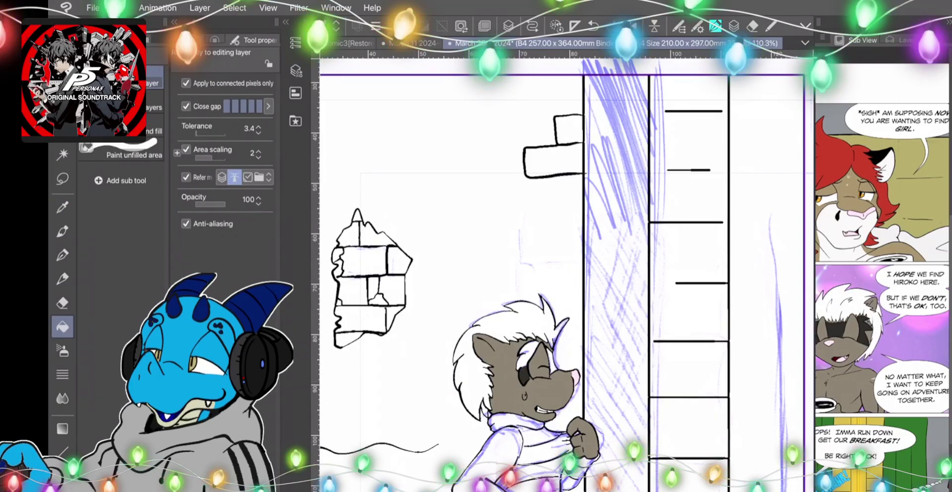
{"action": "left_click", "coordinate": [523, 360]}
{"action": "left_click", "coordinate": [532, 348]}
{"action": "left_click", "coordinate": [551, 364]}
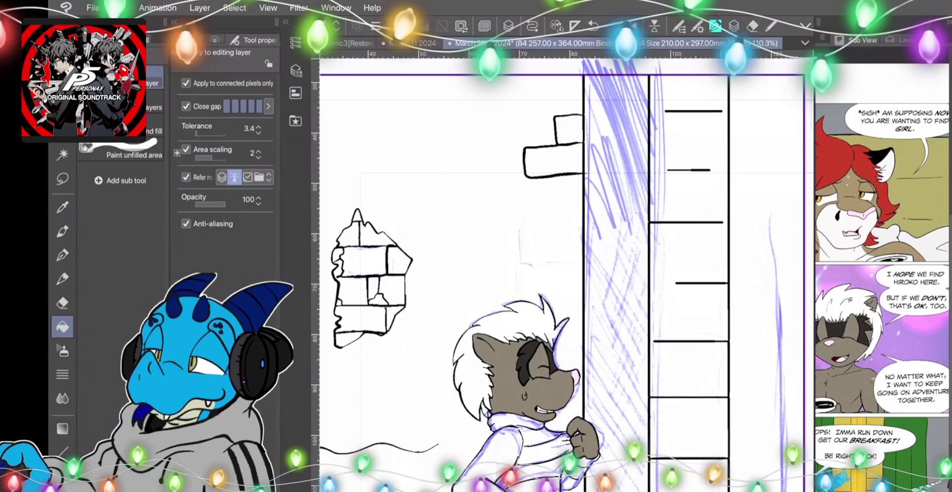
Set the drawing color to a muted blue (H 230, L 56, S 33) and fill the sweater's collar and enclosed stripes.
{"action": "left_click", "coordinate": [473, 401]}
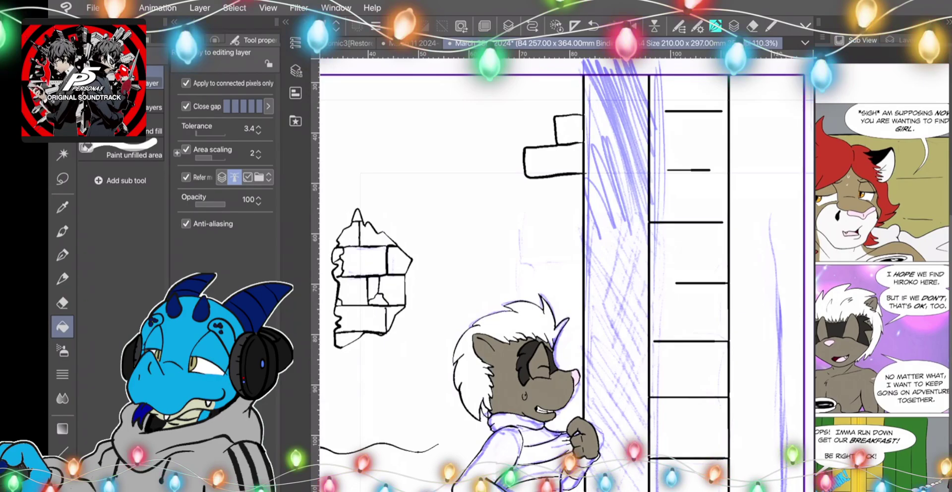
{"action": "double_click", "coordinate": [62, 486]}
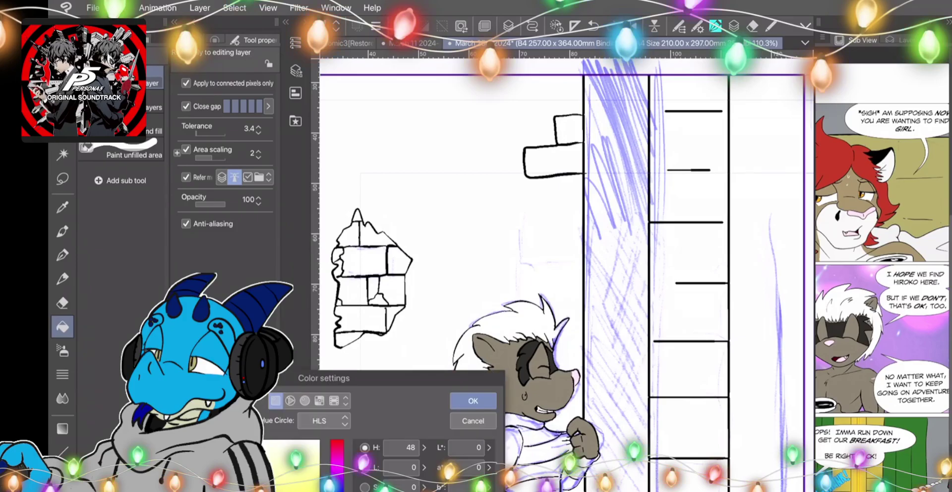
{"action": "left_click", "coordinate": [473, 400]}
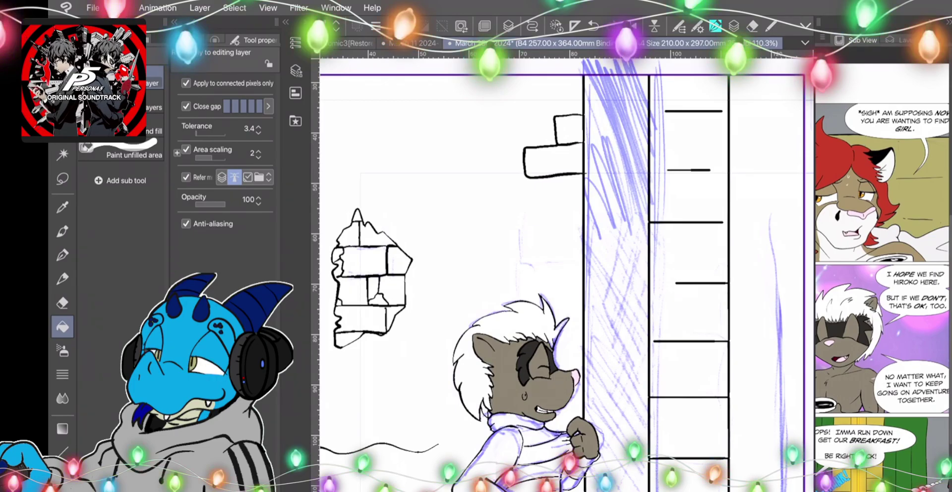
{"action": "double_click", "coordinate": [62, 481]}
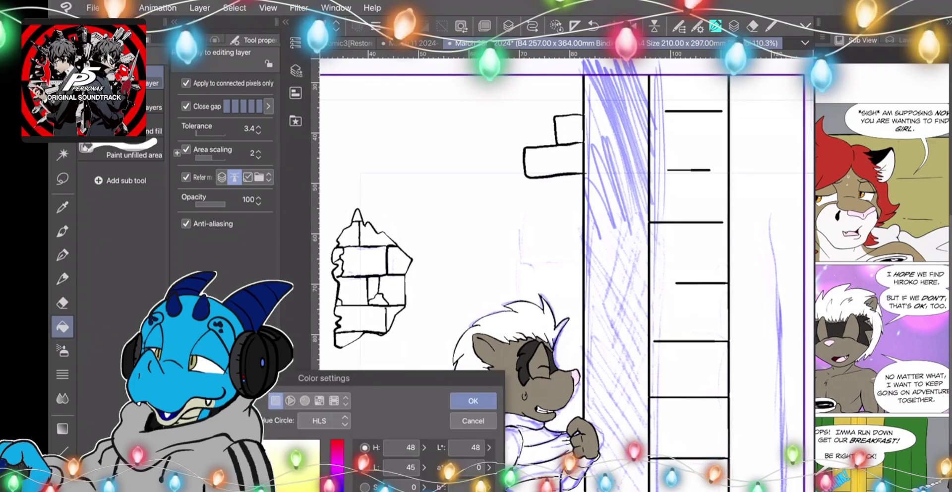
{"action": "left_click", "coordinate": [337, 490]}
{"action": "left_click_drag", "start_coordinate": [164, 490], "coordinate": [207, 488]}
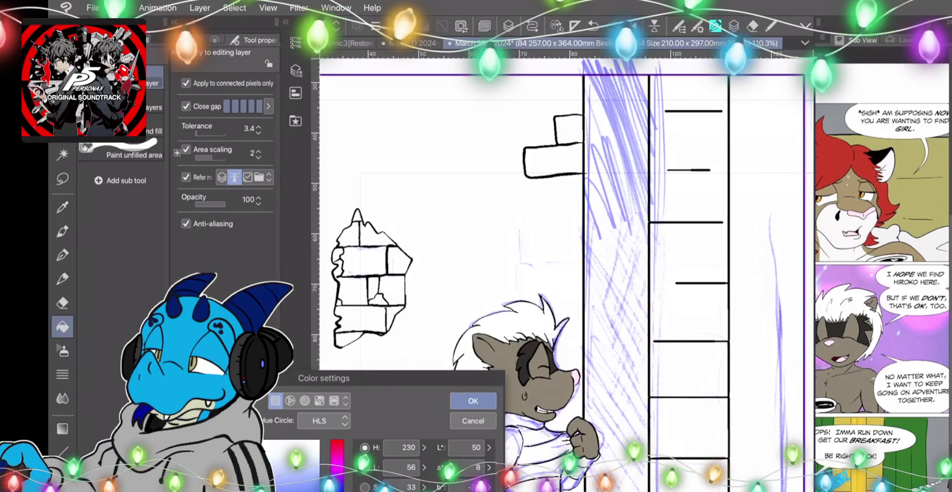
{"action": "left_click", "coordinate": [473, 400]}
{"action": "left_click", "coordinate": [534, 452]}
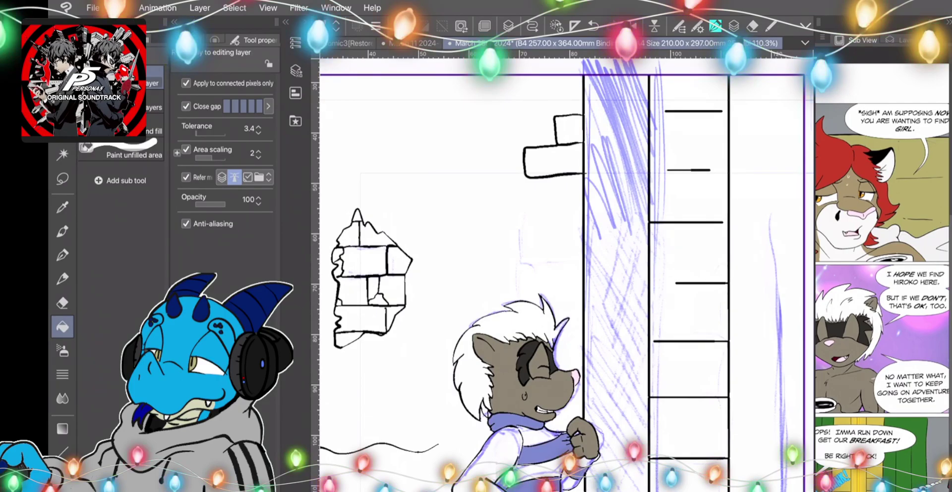
{"action": "key", "text": "Return"}
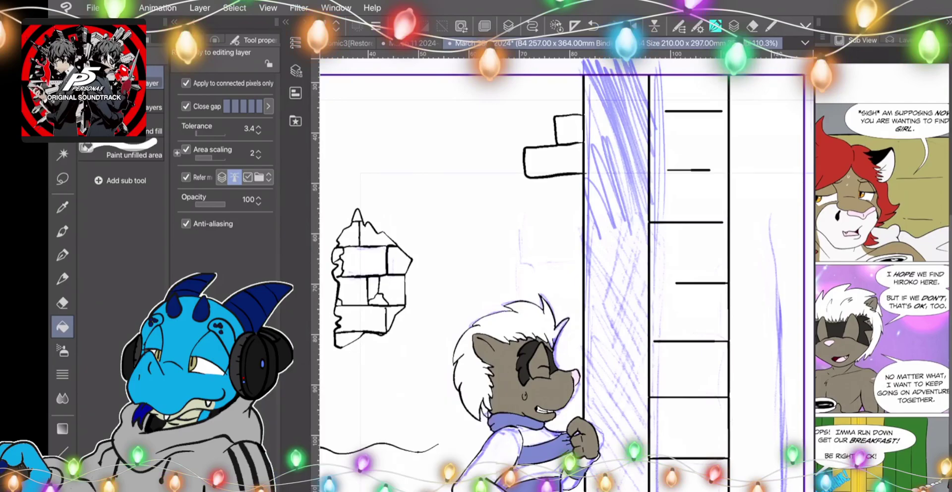
On the line art layer Layer 3 2, ink a stripe line across the upper sleeve with the Textured pen at size 10.2, redoing the first stroke.
{"action": "left_click", "coordinate": [903, 40]}
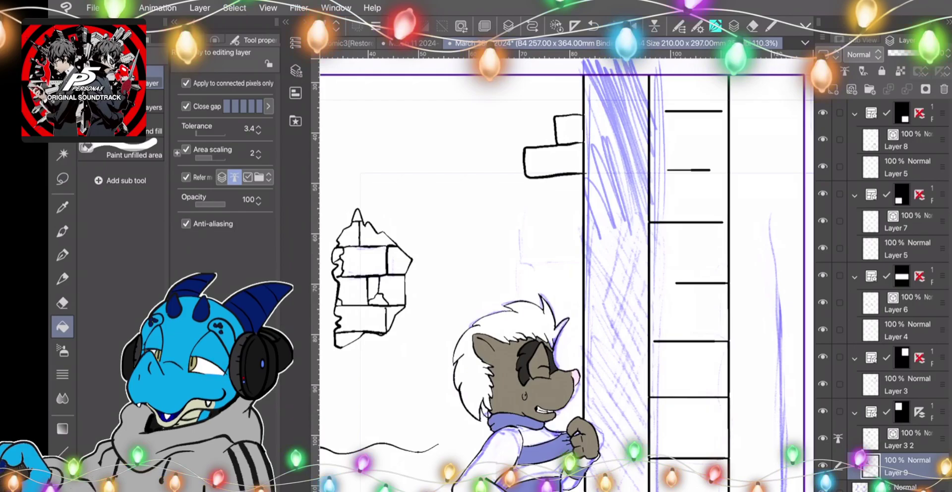
{"action": "left_click", "coordinate": [907, 439]}
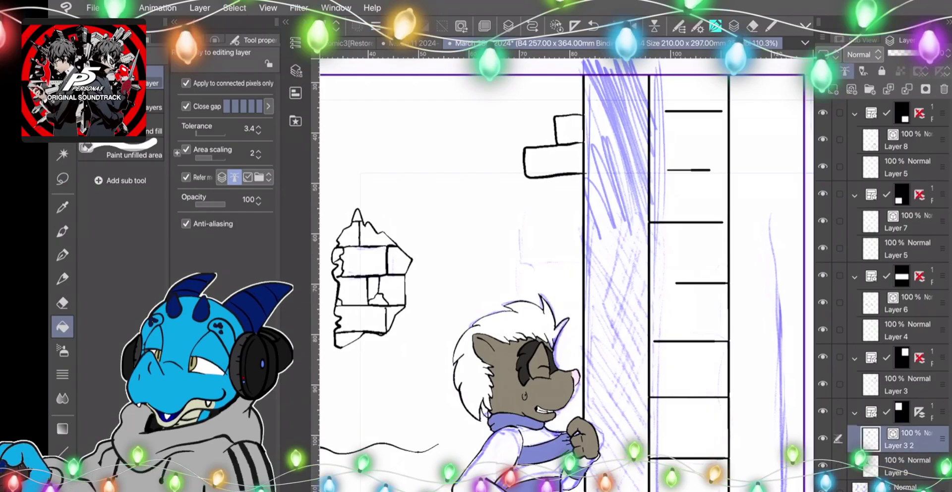
{"action": "key", "text": "p"}
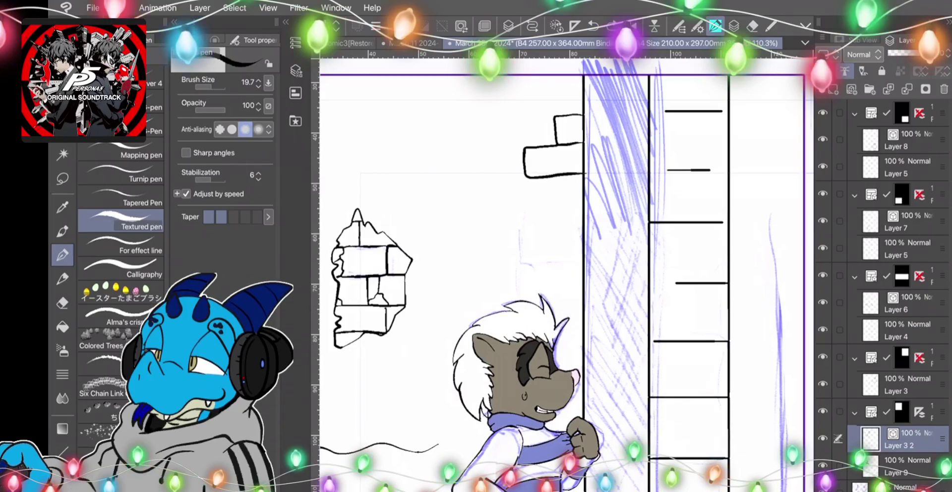
{"action": "left_click", "coordinate": [209, 87]}
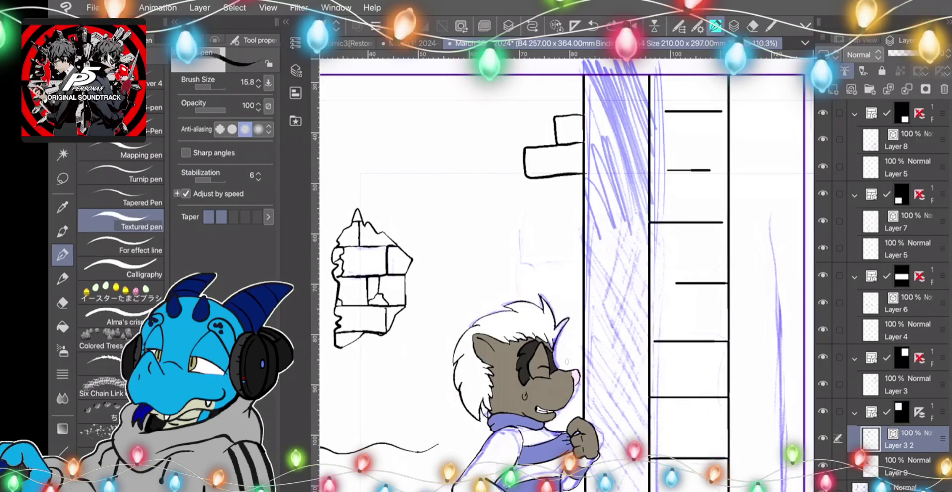
{"action": "key", "text": "["}
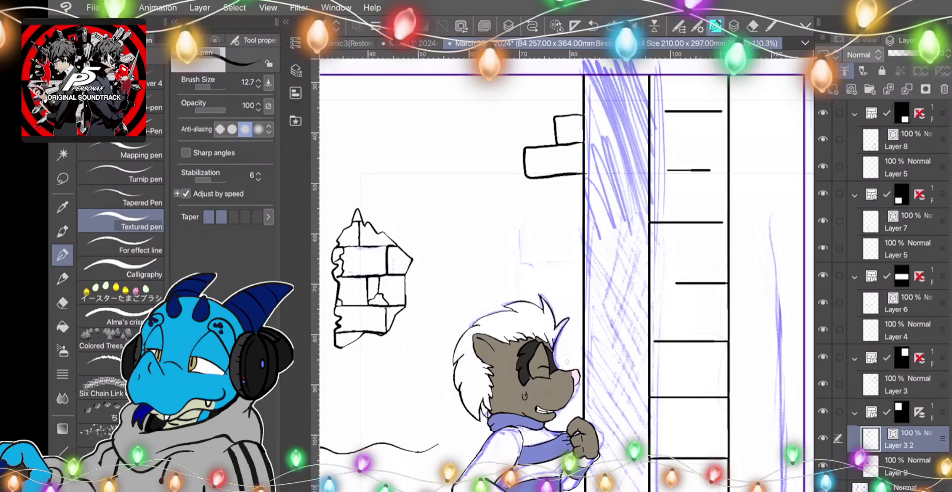
{"action": "key", "text": "["}
{"action": "key", "text": "["}
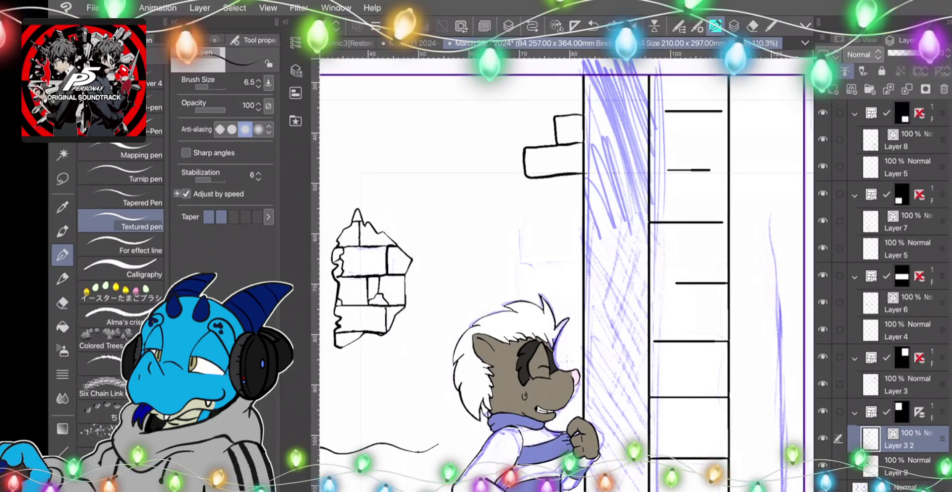
{"action": "left_click_drag", "start_coordinate": [563, 361], "coordinate": [565, 361]}
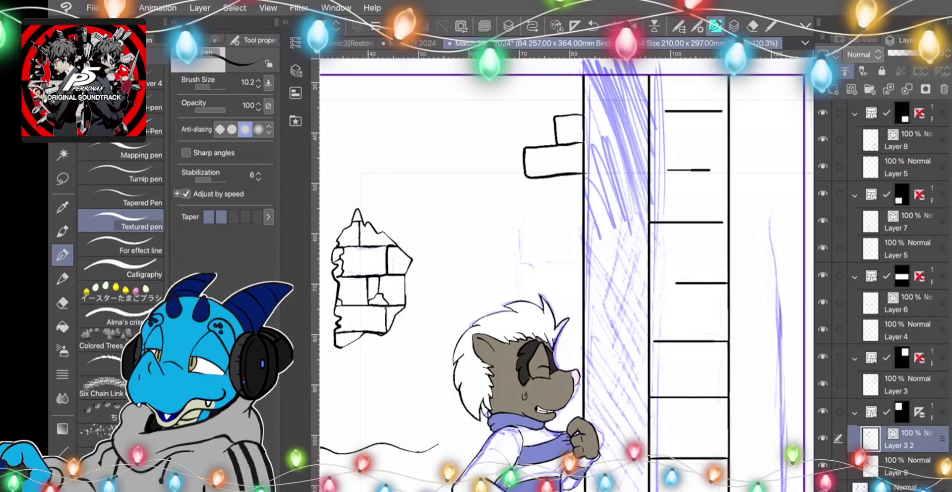
{"action": "scroll", "coordinate": [567, 275], "scroll_direction": "up", "scroll_amount": 5}
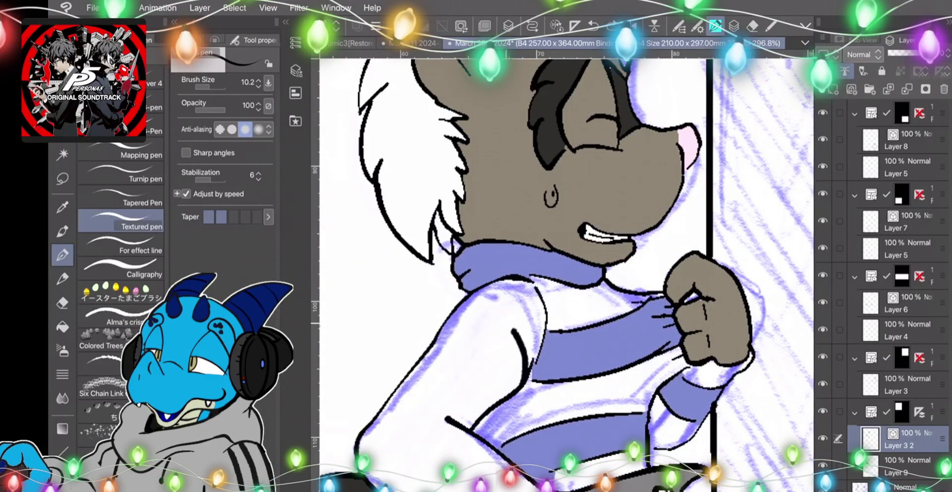
{"action": "key", "text": "ctrl+z"}
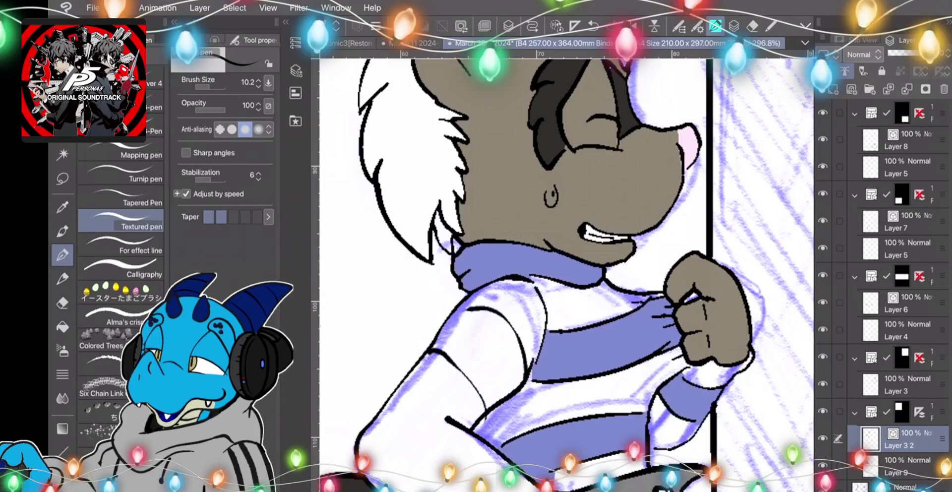
{"action": "mouse_move", "coordinate": [491, 408]}
{"action": "left_mouse_down"}
{"action": "mouse_move", "coordinate": [471, 365]}
{"action": "mouse_move", "coordinate": [442, 353]}
{"action": "left_mouse_up"}
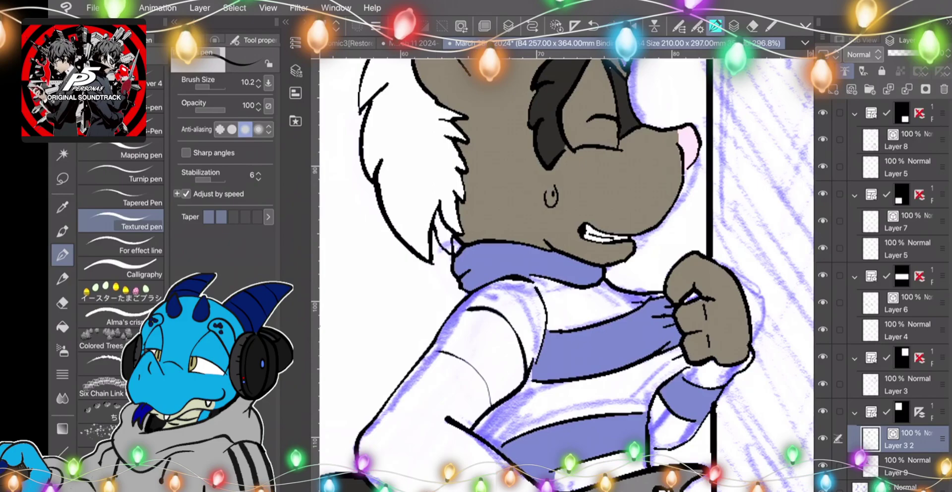
{"action": "left_click", "coordinate": [120, 292]}
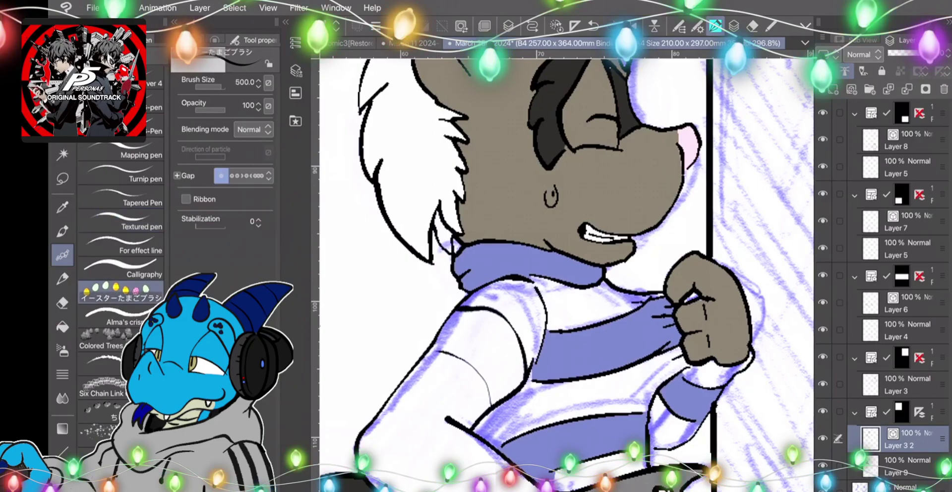
{"action": "left_click", "coordinate": [461, 420]}
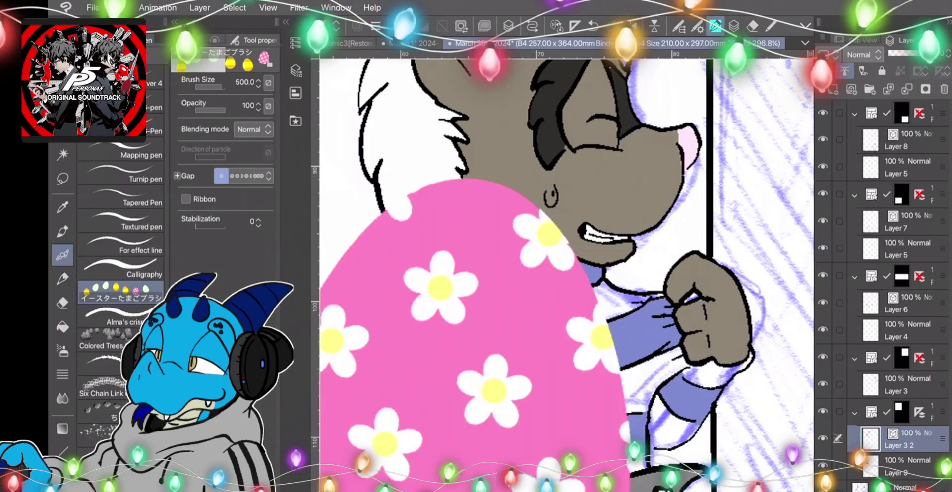
{"action": "key", "text": "ctrl+z"}
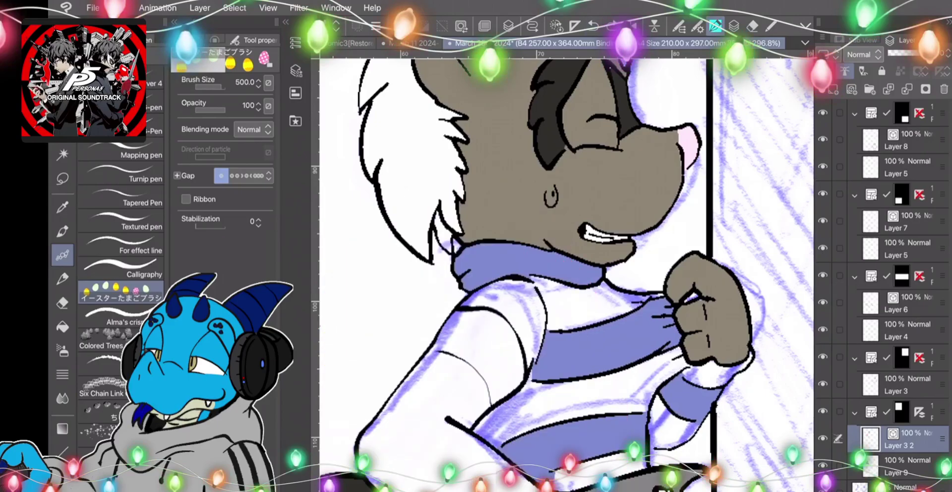
Ink another stripe line across the same sleeve nearer the elbow, using the highly stabilized pen at brush size 15.8.
{"action": "left_click", "coordinate": [63, 231]}
{"action": "key", "text": "p"}
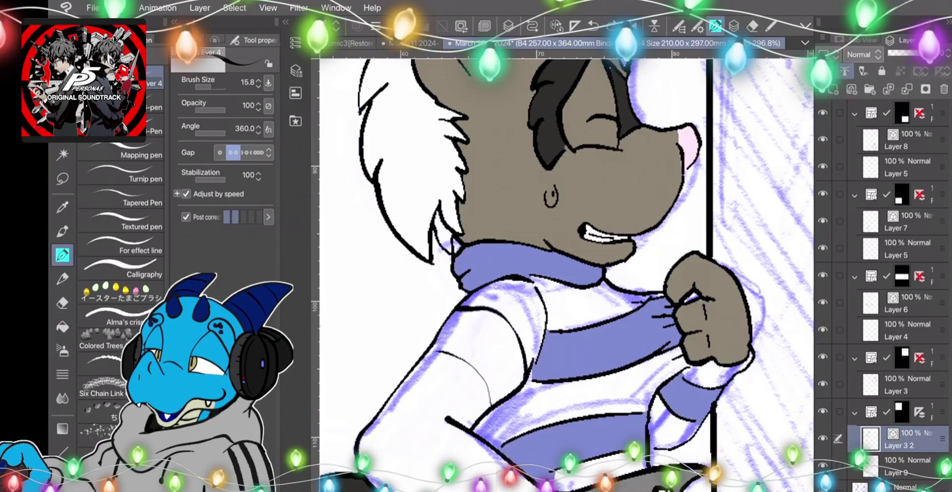
{"action": "left_click_drag", "start_coordinate": [386, 404], "coordinate": [461, 431]}
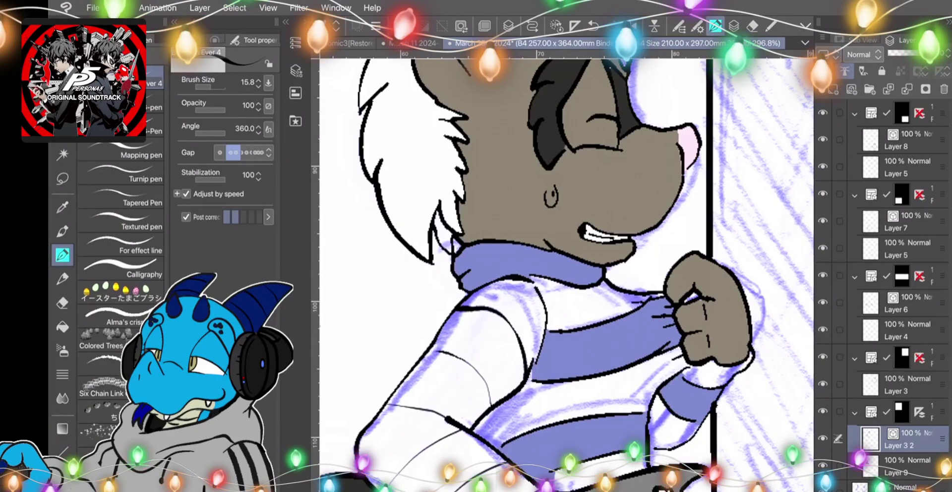
On Layer 9, fill the stripes at the upper arm and the elbow of the near sleeve with the muted blue.
{"action": "left_click", "coordinate": [902, 467]}
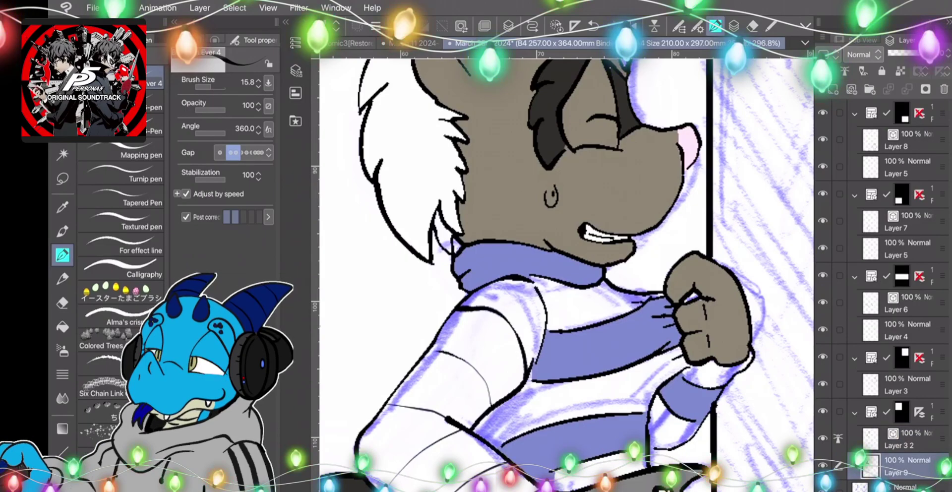
{"action": "key", "text": "i"}
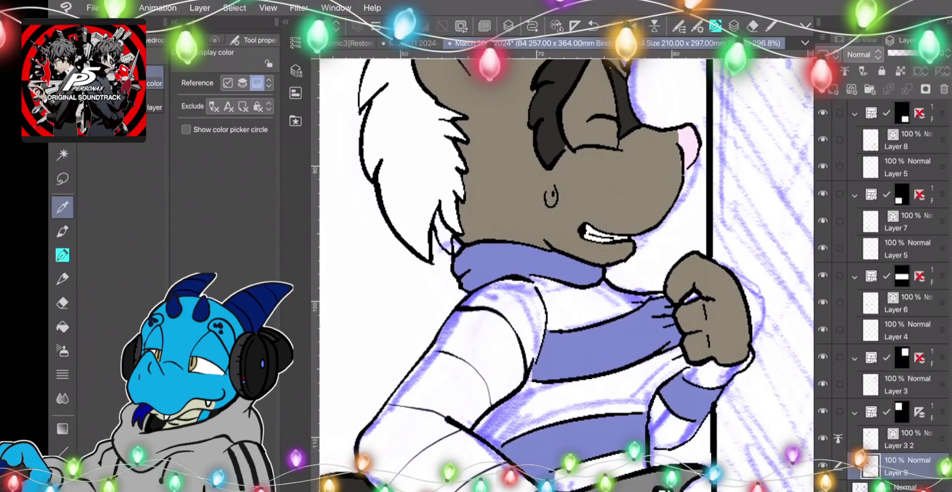
{"action": "key", "text": "g"}
{"action": "left_click", "coordinate": [485, 338]}
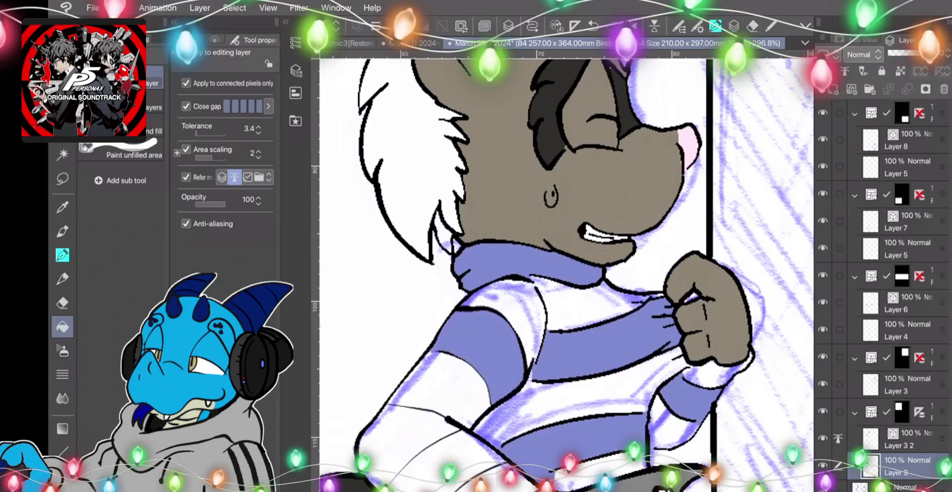
{"action": "left_click", "coordinate": [407, 432]}
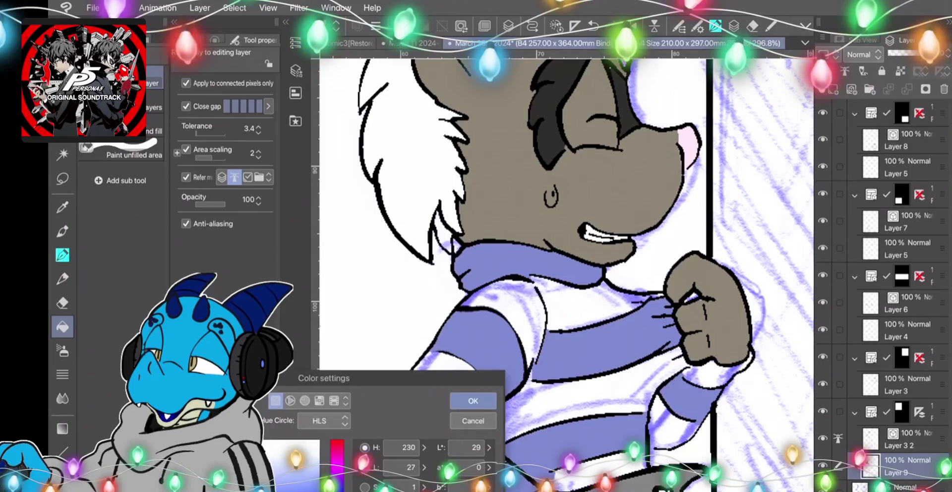
Set the color to dark gray (H 230, L 27, S 1) and fill the remaining unfilled stripes on the sweater's torso and both sleeves.
{"action": "key", "text": "Return"}
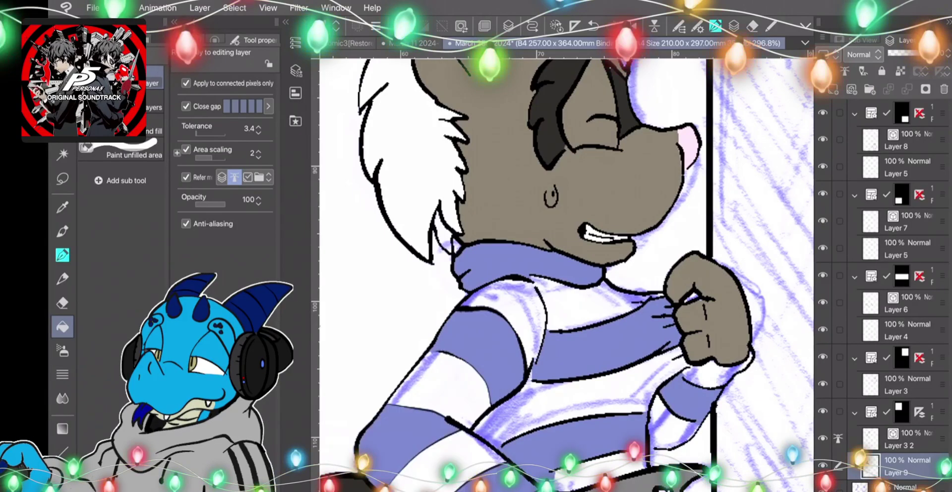
{"action": "left_click", "coordinate": [435, 380]}
{"action": "left_click", "coordinate": [501, 323]}
{"action": "left_click", "coordinate": [560, 307]}
{"action": "left_click", "coordinate": [571, 401]}
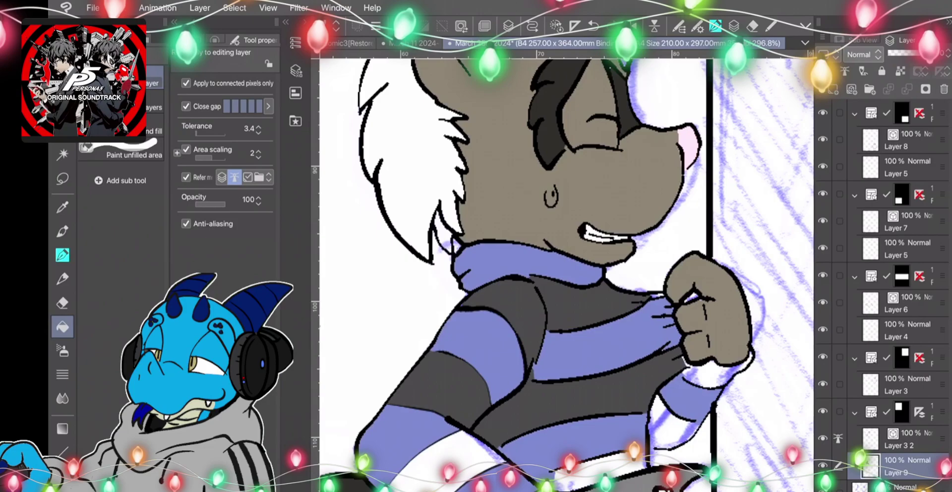
{"action": "left_click", "coordinate": [610, 462]}
{"action": "left_click", "coordinate": [672, 430]}
{"action": "left_click", "coordinate": [713, 376]}
{"action": "left_click", "coordinate": [446, 452]}
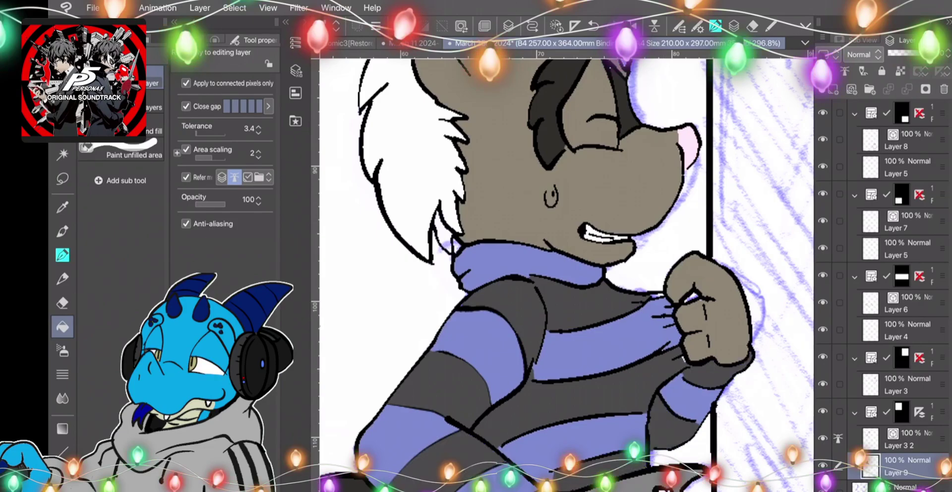
{"action": "scroll", "coordinate": [567, 275], "scroll_direction": "down", "scroll_amount": 6}
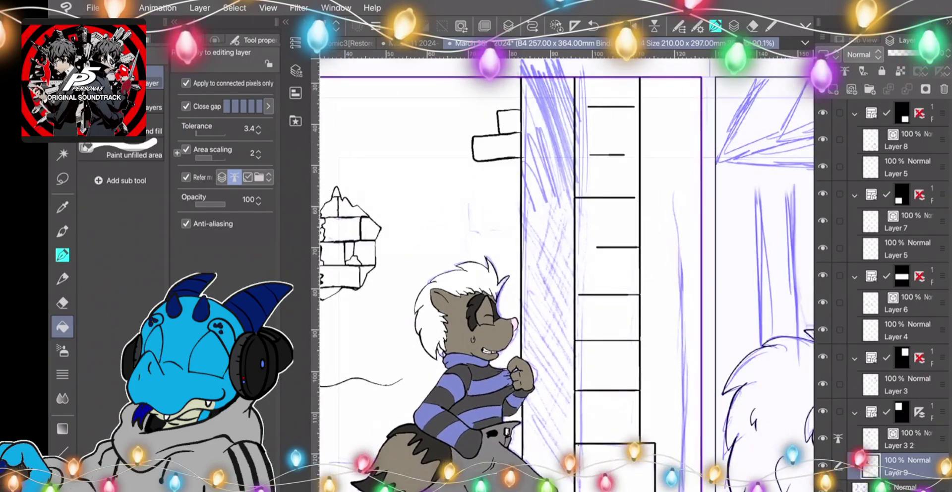
{"action": "scroll", "coordinate": [567, 275], "scroll_direction": "up", "scroll_amount": 1}
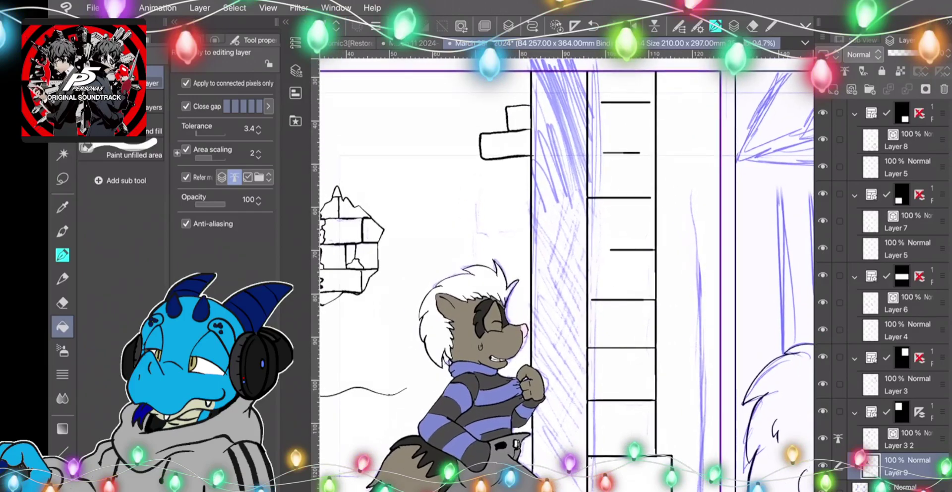
{"action": "double_click", "coordinate": [62, 483]}
{"action": "left_click", "coordinate": [161, 490]}
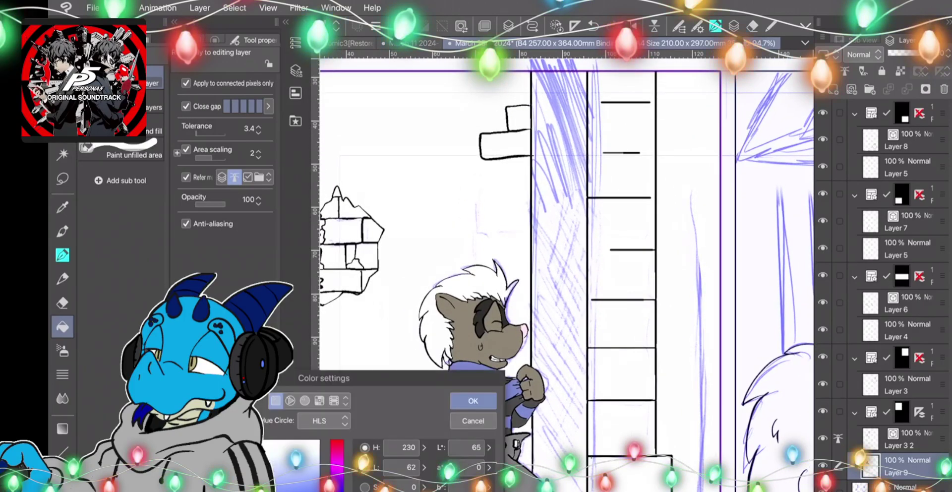
{"action": "left_click", "coordinate": [473, 400]}
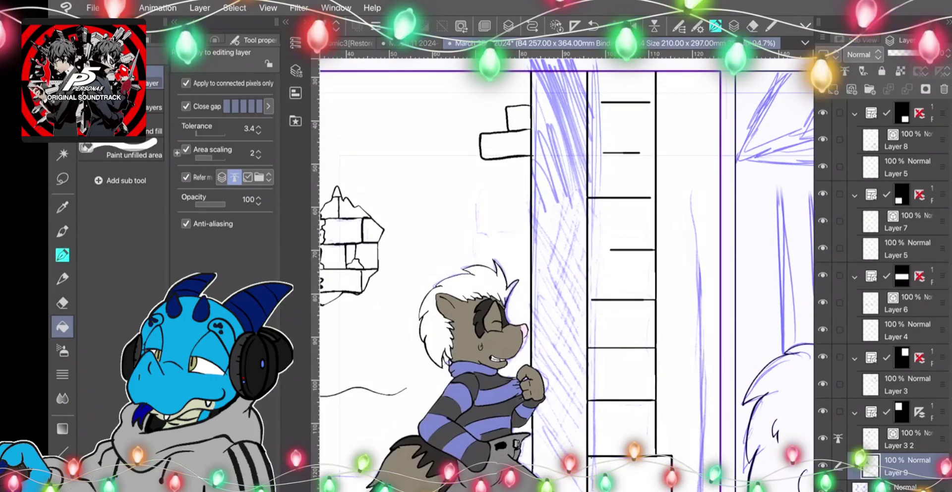
Add a new raster layer above Layer 3 in the second panel's frame folder.
{"action": "scroll", "coordinate": [567, 275], "scroll_direction": "down", "scroll_amount": 3}
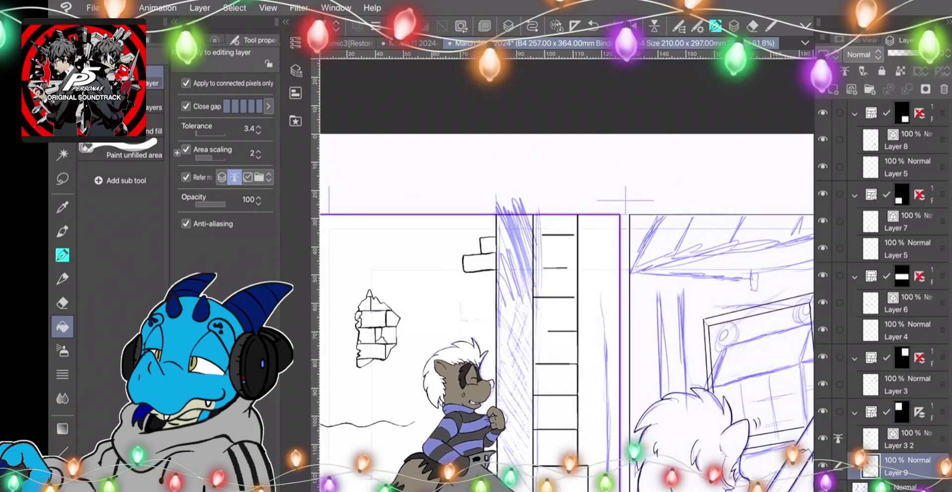
{"action": "scroll", "coordinate": [567, 276], "scroll_direction": "down", "scroll_amount": 2}
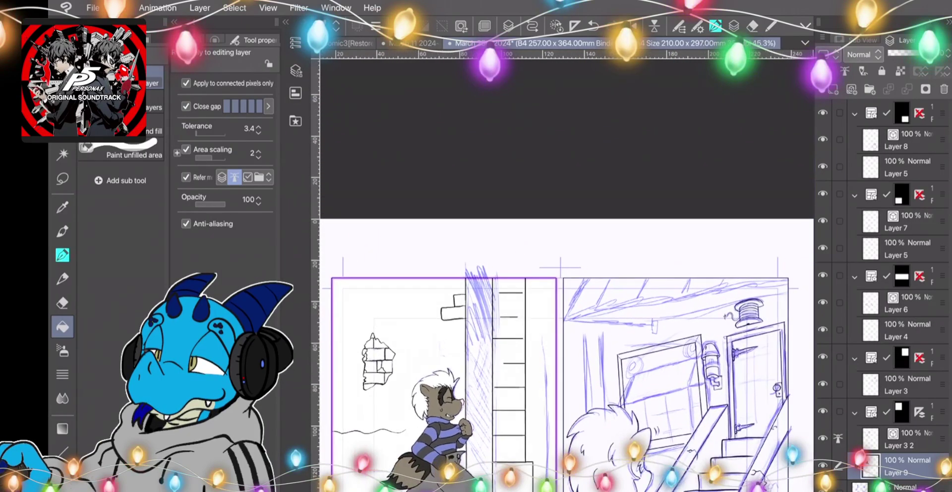
{"action": "scroll", "coordinate": [566, 275], "scroll_direction": "left", "scroll_amount": 2}
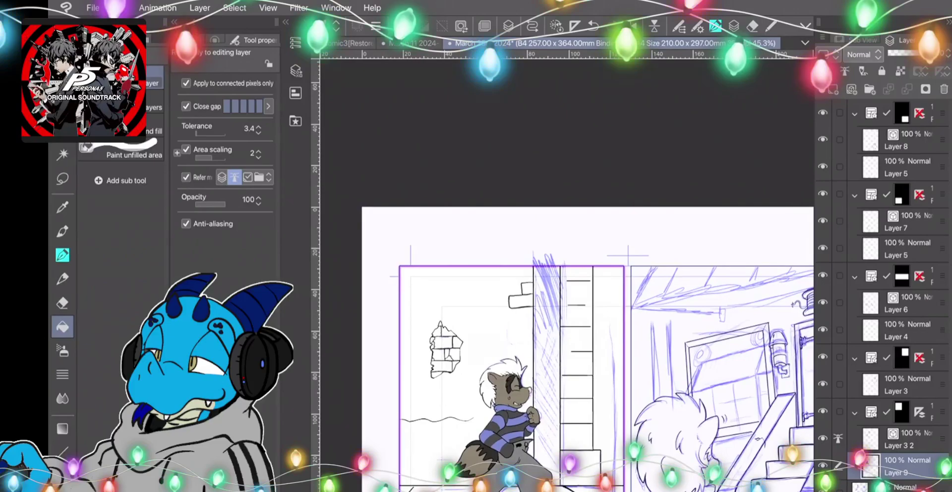
{"action": "scroll", "coordinate": [567, 275], "scroll_direction": "right", "scroll_amount": 2}
{"action": "left_click", "coordinate": [902, 384]}
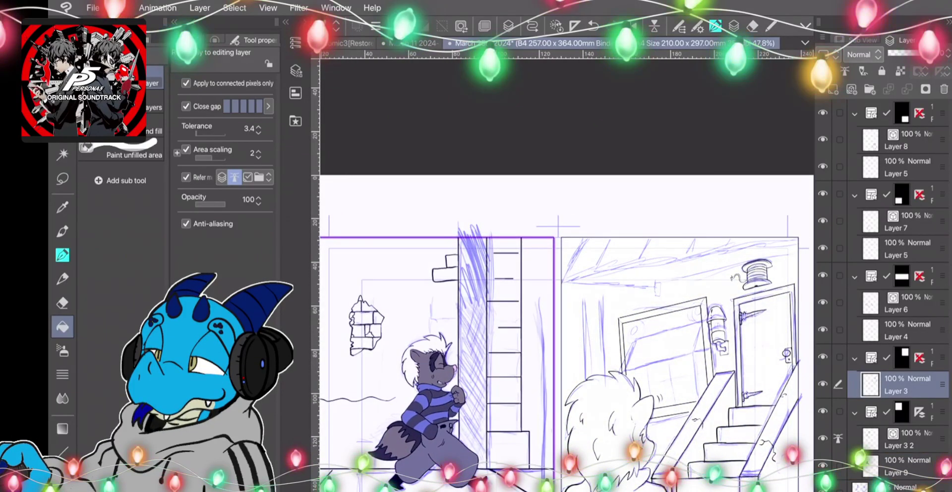
{"action": "left_click", "coordinate": [833, 89]}
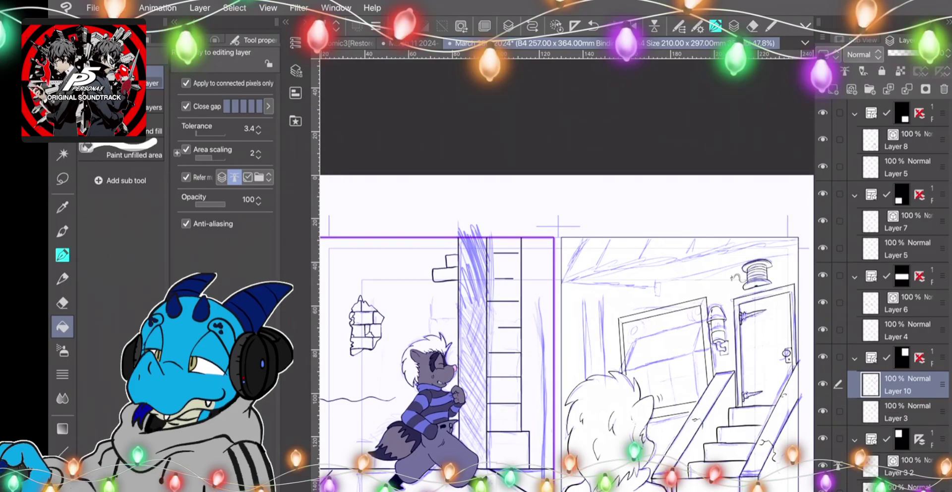
Toggle Layer 3's visibility to check its content, and convert this second-panel line art layer to a vector layer.
{"action": "left_click", "coordinate": [902, 412]}
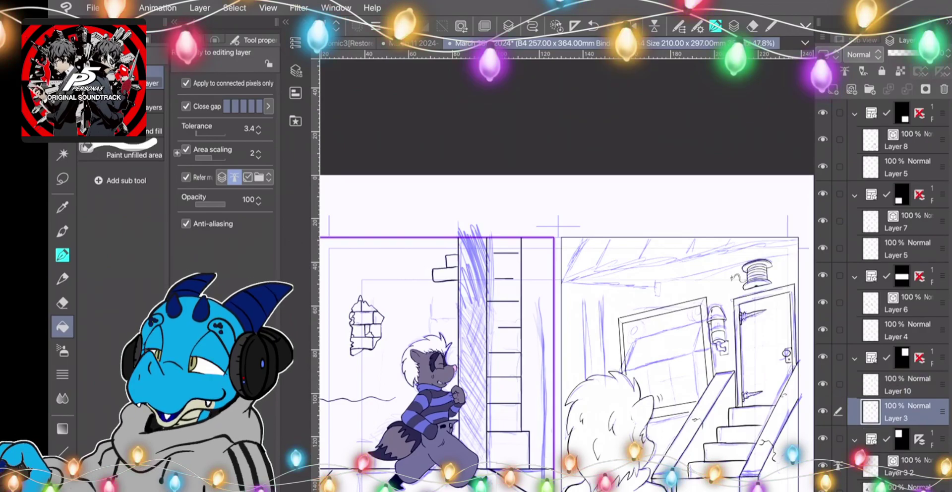
{"action": "left_click", "coordinate": [823, 302]}
{"action": "left_click", "coordinate": [823, 411]}
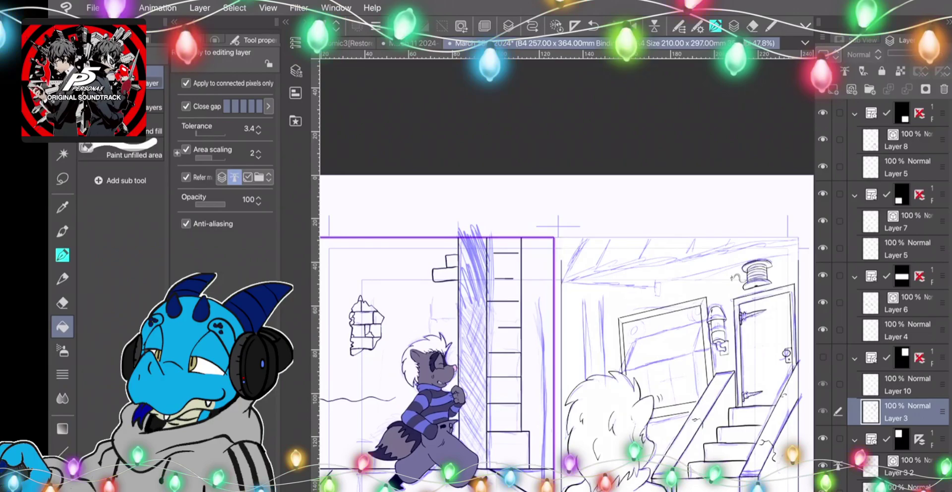
{"action": "left_click", "coordinate": [822, 411]}
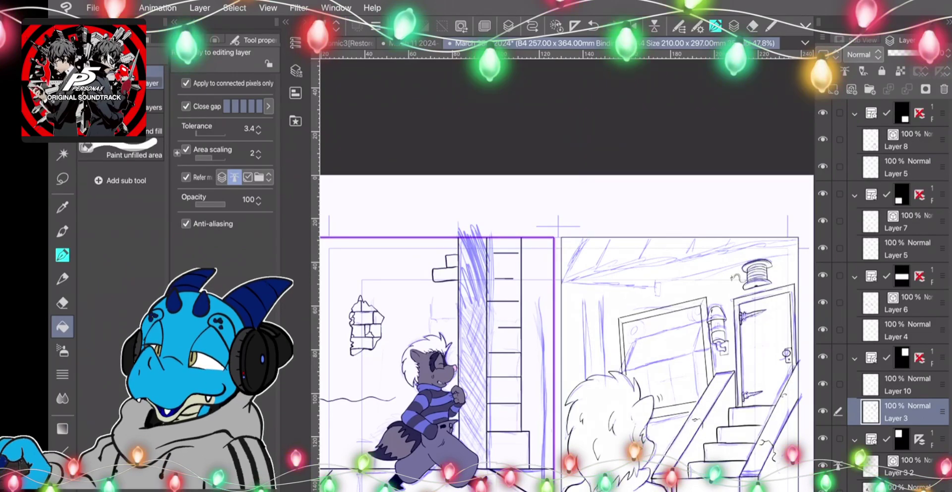
{"action": "left_click", "coordinate": [822, 411]}
{"action": "left_click", "coordinate": [822, 411]}
{"action": "right_click", "coordinate": [907, 417]}
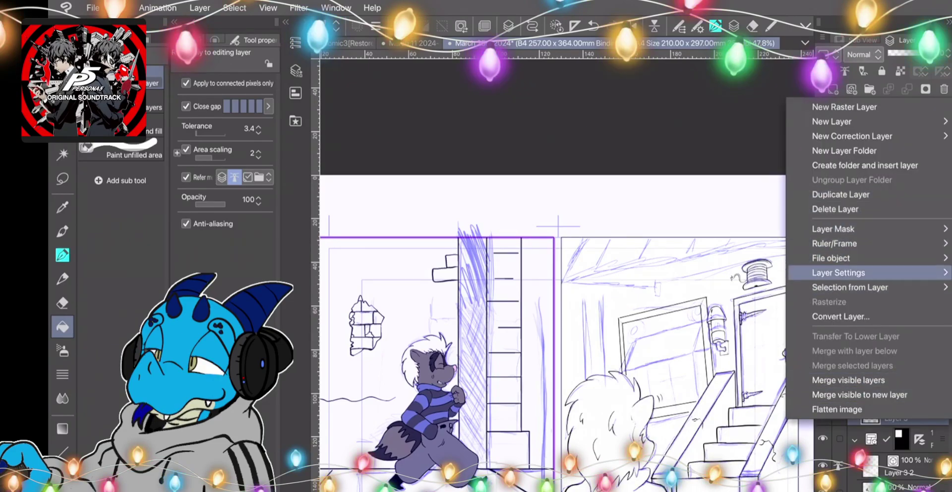
{"action": "left_click", "coordinate": [840, 317]}
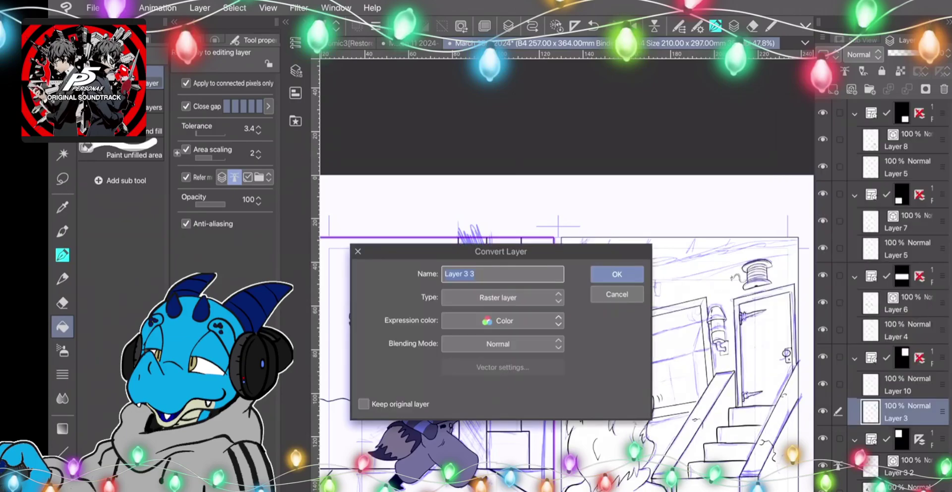
{"action": "left_click", "coordinate": [498, 297]}
{"action": "left_click", "coordinate": [498, 325]}
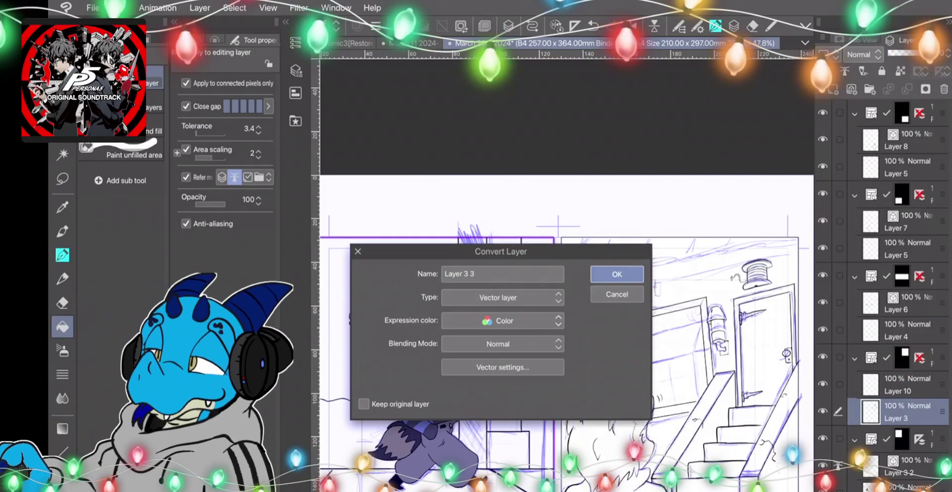
{"action": "key", "text": "Return"}
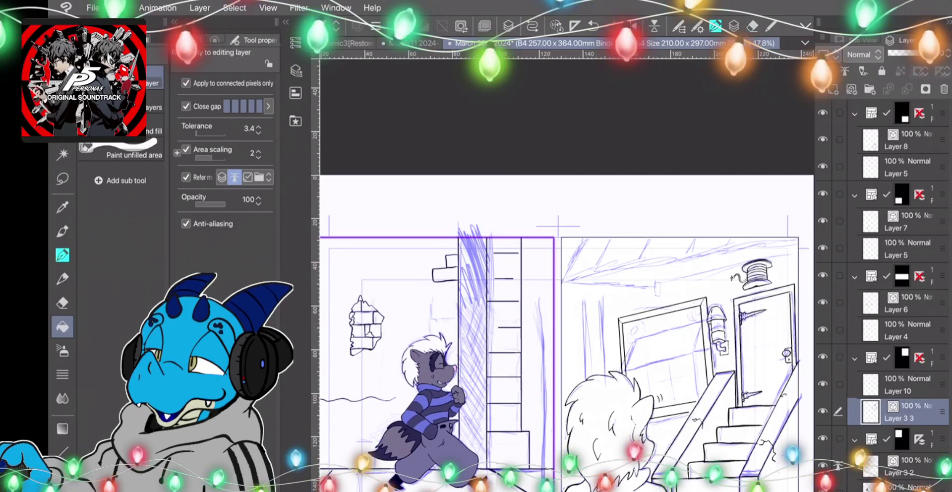
Sample the brown-gray fur color and draw the missing inner edge of the second-panel character's ear on Layer 3 3, using the size 15.8 pen.
{"action": "scroll", "coordinate": [567, 277], "scroll_direction": "down", "scroll_amount": 1}
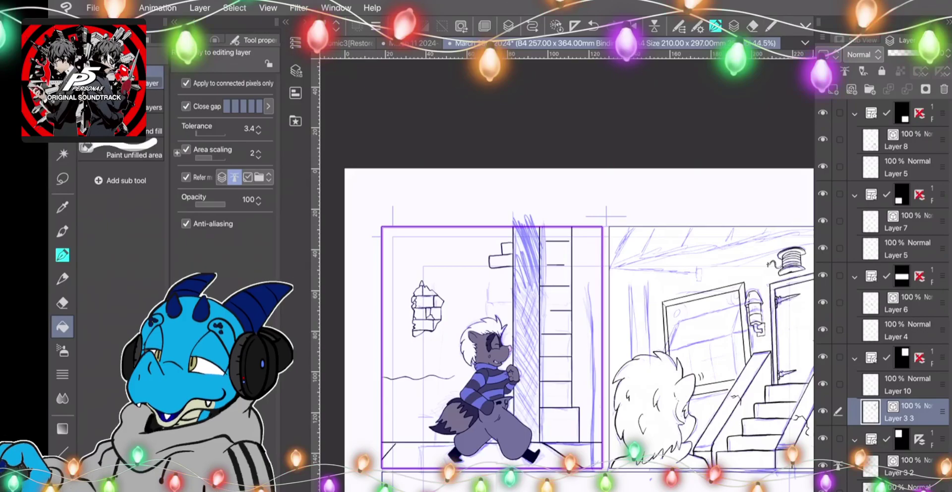
{"action": "key", "text": "i"}
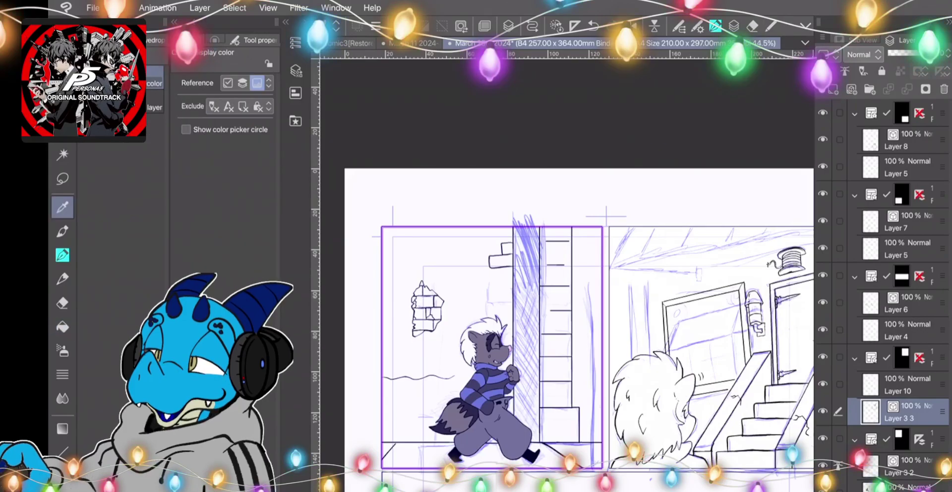
{"action": "scroll", "coordinate": [726, 397], "scroll_direction": "up", "scroll_amount": 5}
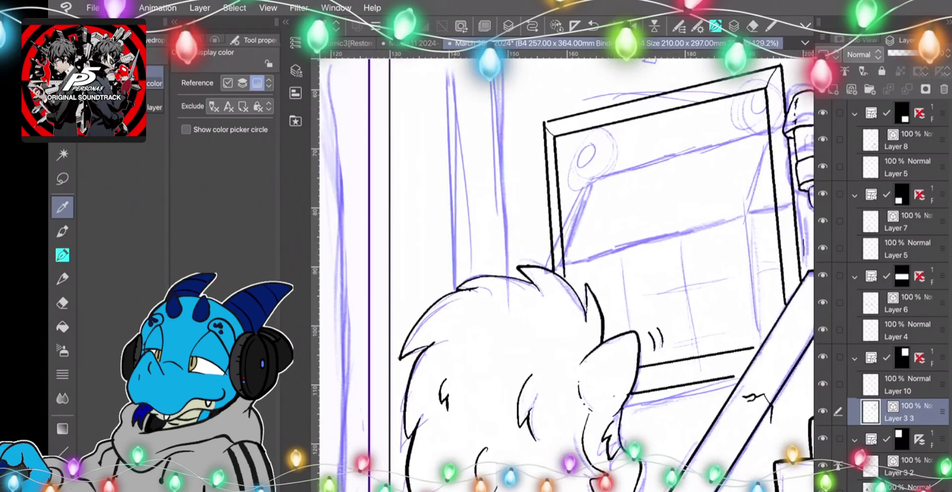
{"action": "key", "text": "p"}
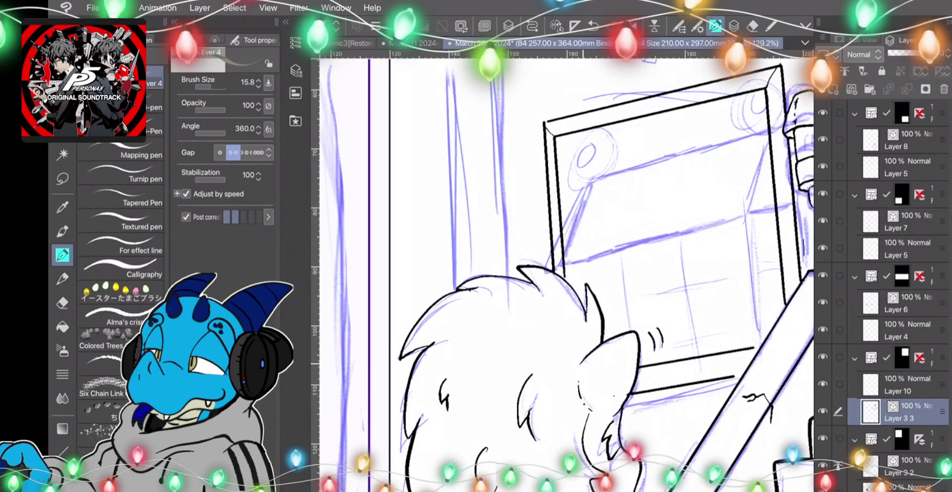
{"action": "left_click_drag", "start_coordinate": [582, 366], "coordinate": [591, 410]}
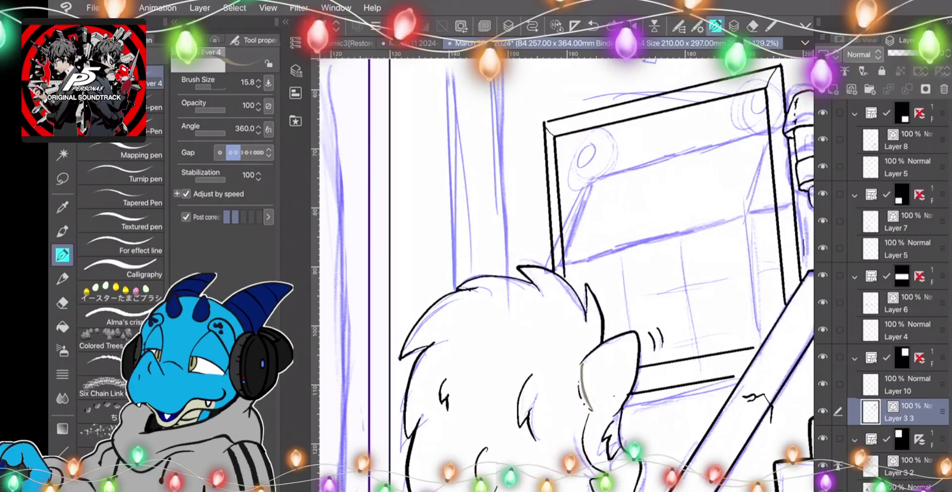
{"action": "left_click_drag", "start_coordinate": [576, 375], "coordinate": [593, 410]}
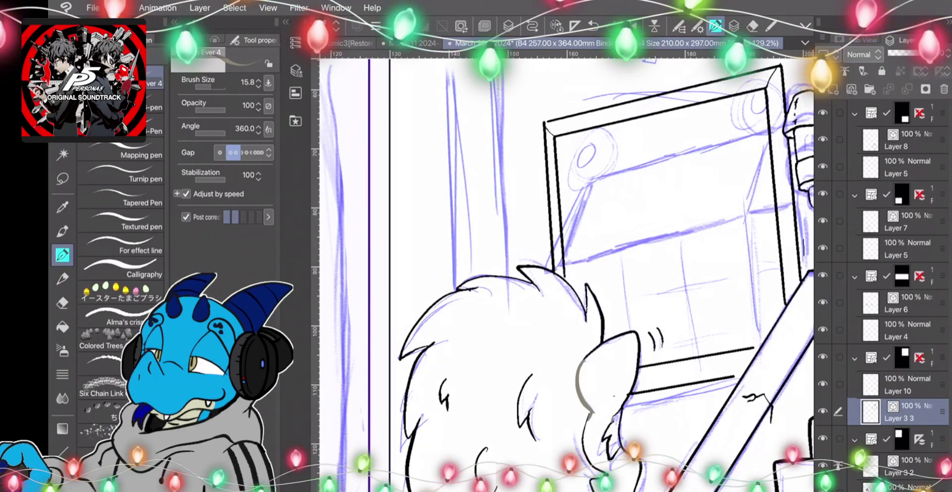
Move Layer 10 beneath Layer 3 3, set Layer 3 3 as the reference layer, and make Layer 10 active.
{"action": "key", "text": "e"}
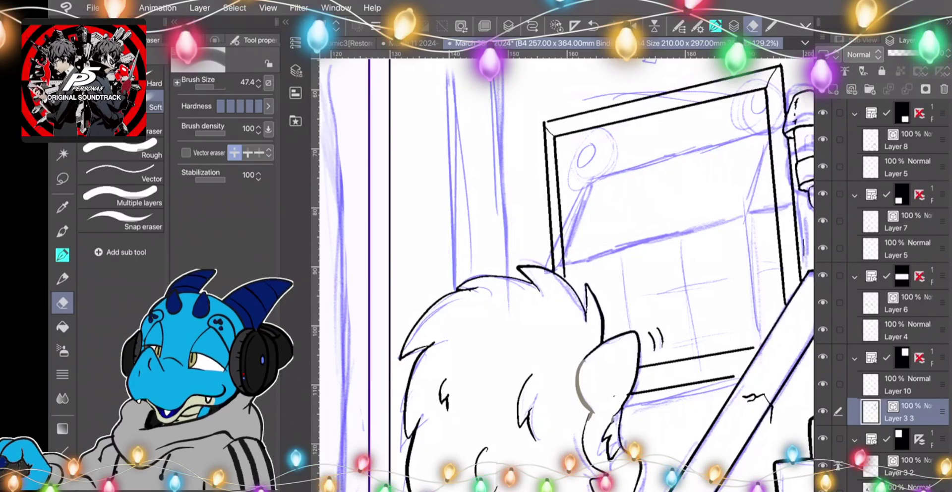
{"action": "left_click", "coordinate": [910, 385]}
{"action": "left_click_drag", "start_coordinate": [910, 385], "coordinate": [910, 425]}
{"action": "left_click", "coordinate": [906, 385]}
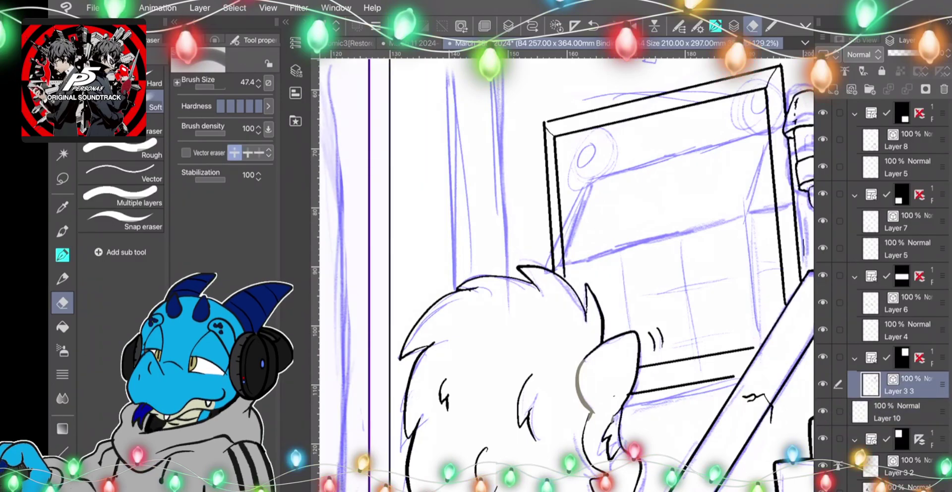
{"action": "left_click", "coordinate": [906, 412]}
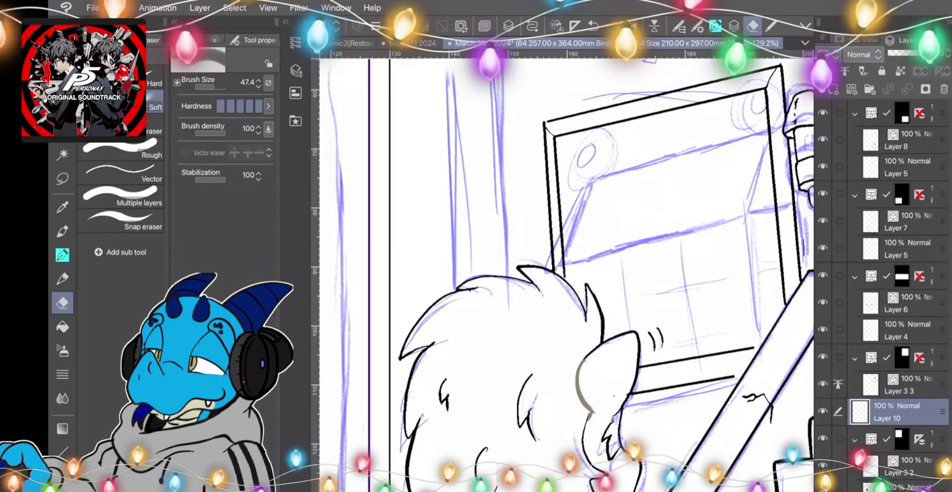
Fill the second-panel character's ear and the side of the face with the brown-gray fur color on Layer 10.
{"action": "left_click", "coordinate": [62, 326]}
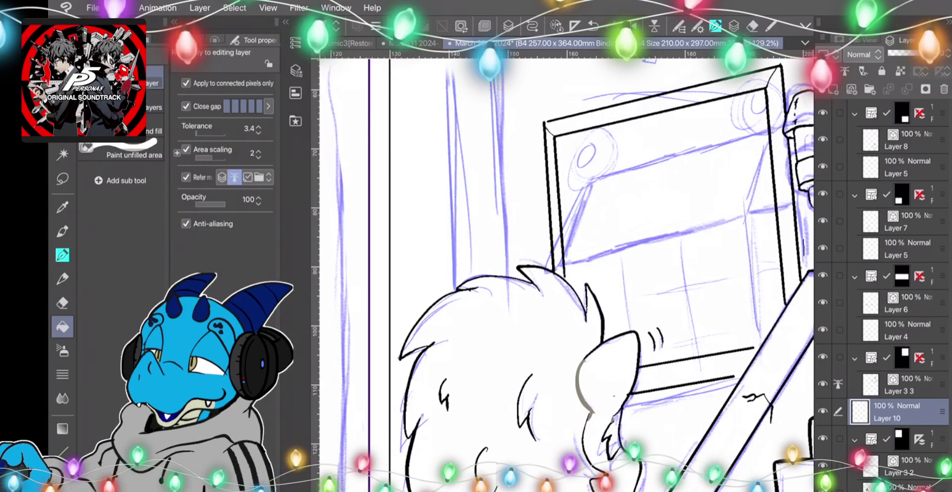
{"action": "left_click", "coordinate": [607, 377]}
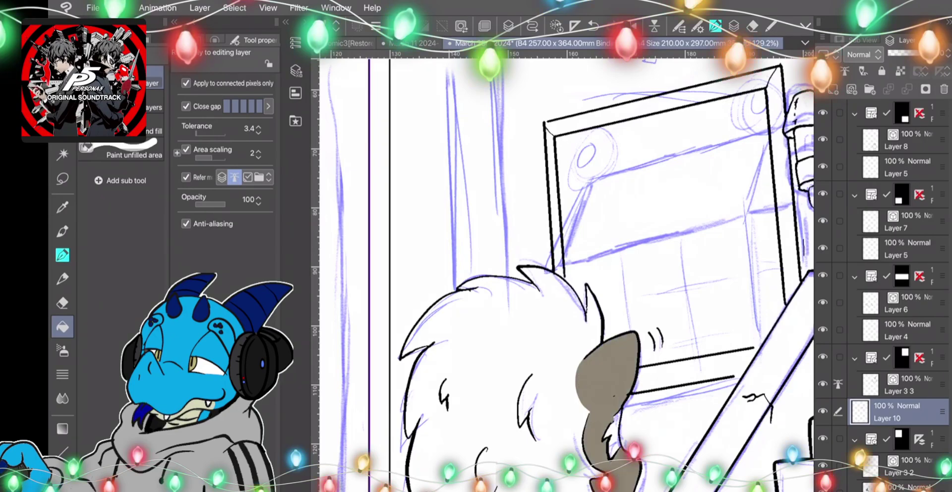
{"action": "left_click_drag", "start_coordinate": [595, 297], "coordinate": [562, 257]}
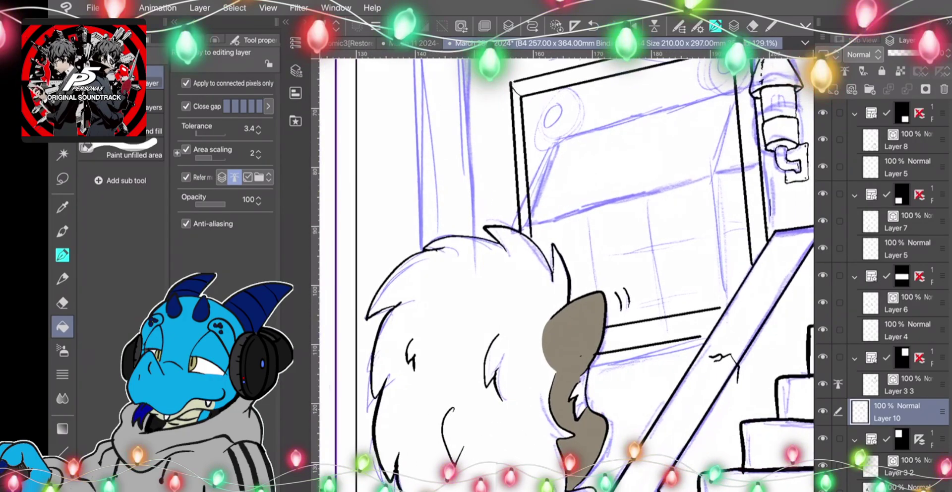
{"action": "scroll", "coordinate": [565, 276], "scroll_direction": "down", "scroll_amount": 3}
{"action": "scroll", "coordinate": [565, 275], "scroll_direction": "up", "scroll_amount": 3}
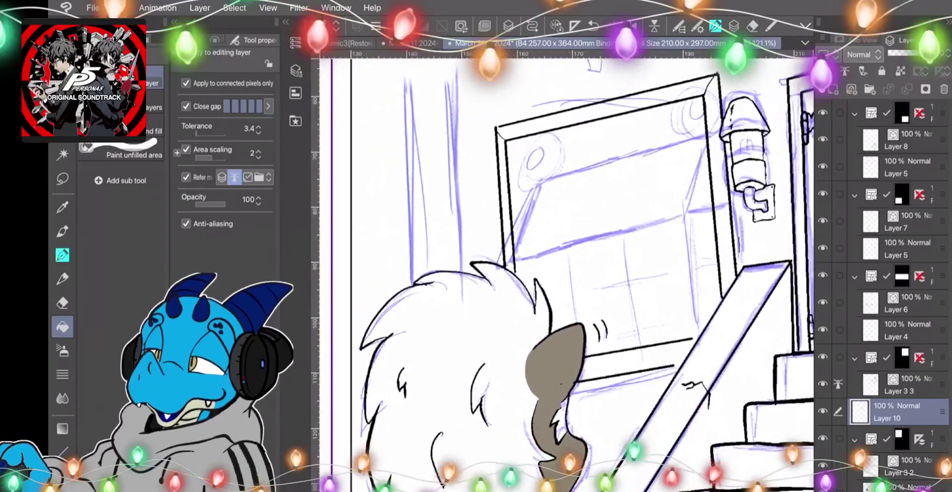
Sample the dark gray from the first-panel character's eye patch and fill the small tuft below the second-panel character's ear with it.
{"action": "scroll", "coordinate": [551, 293], "scroll_direction": "down", "scroll_amount": 2}
{"action": "left_click_drag", "start_coordinate": [550, 292], "coordinate": [753, 262]}
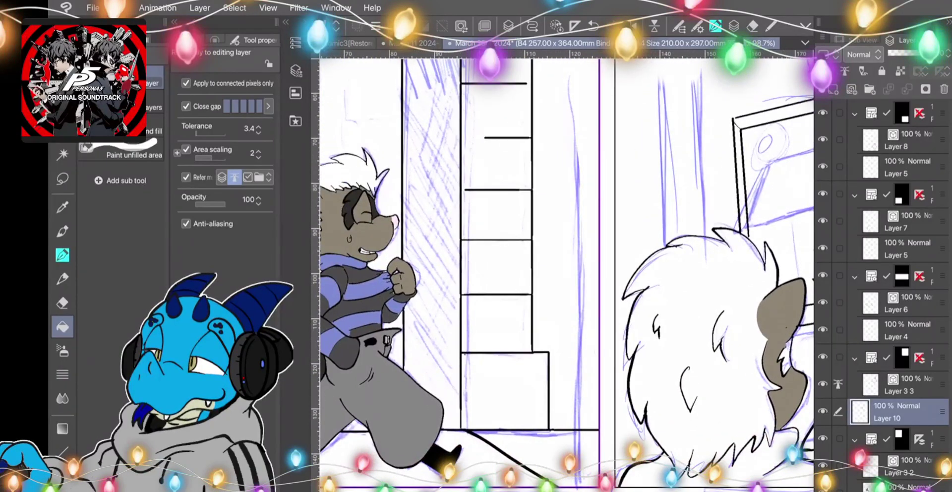
{"action": "key", "text": "i"}
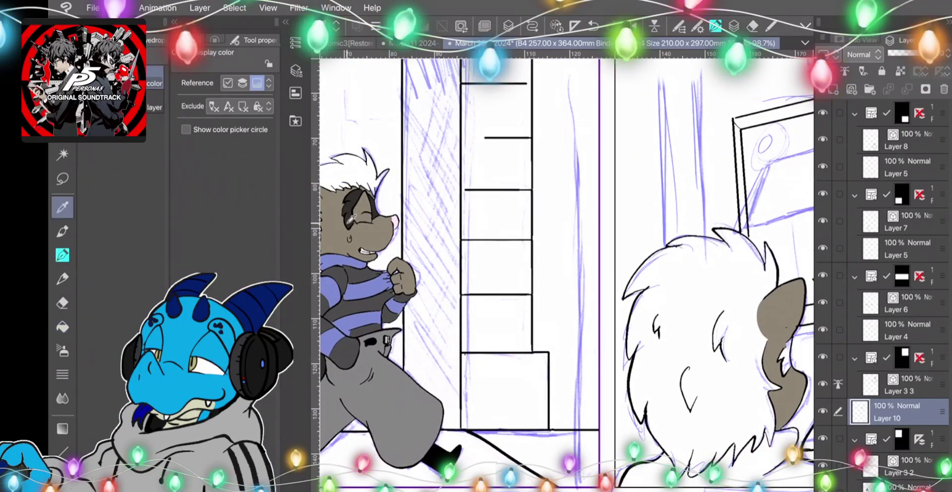
{"action": "left_click_drag", "start_coordinate": [694, 278], "coordinate": [455, 268]}
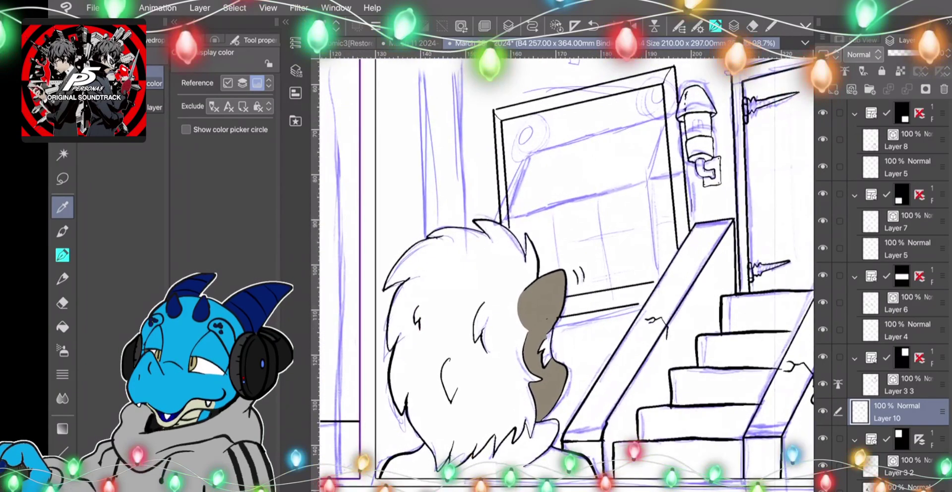
{"action": "key", "text": "g"}
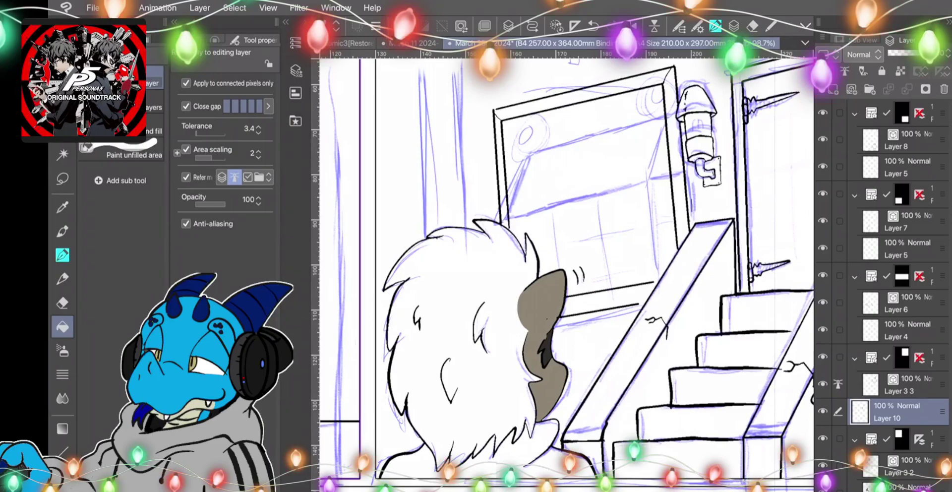
Set the color to white and fill the second-panel character's hair on Layer 10.
{"action": "double_click", "coordinate": [62, 481]}
{"action": "left_click", "coordinate": [472, 400]}
{"action": "left_click", "coordinate": [459, 308]}
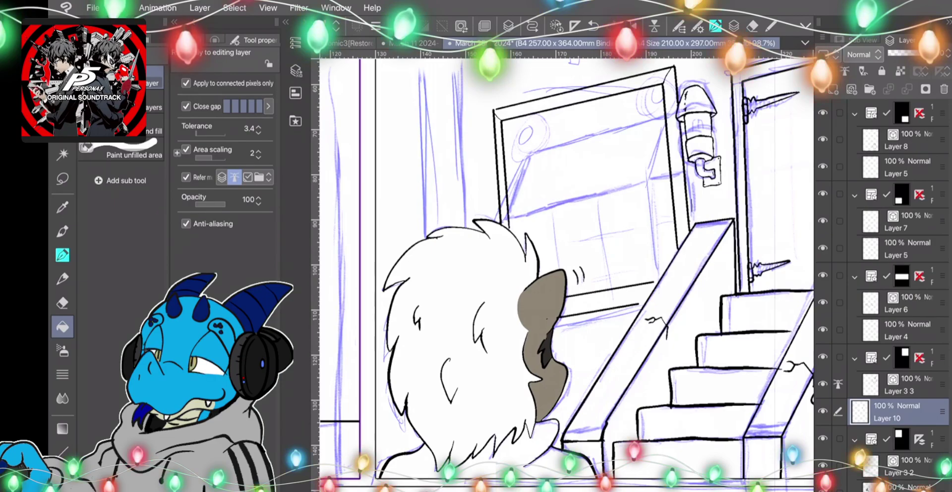
Set the drawing color to black and ink the collar lines at the second-panel character's neck on Layer 3 3.
{"action": "double_click", "coordinate": [62, 481]}
{"action": "left_click", "coordinate": [473, 401]}
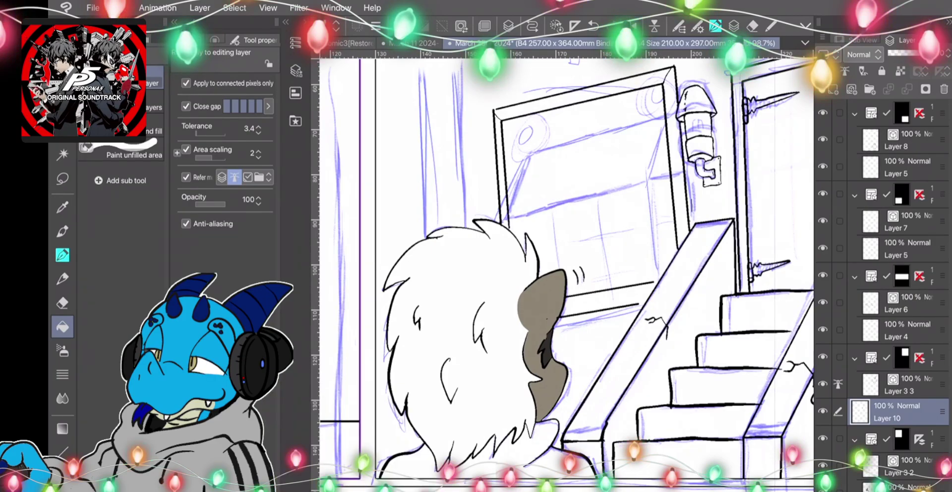
{"action": "left_click", "coordinate": [62, 255]}
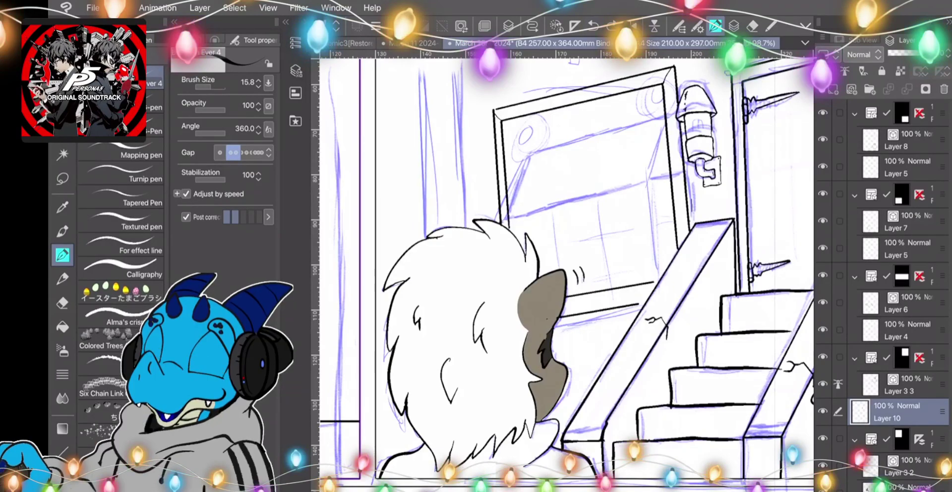
{"action": "left_click", "coordinate": [901, 385]}
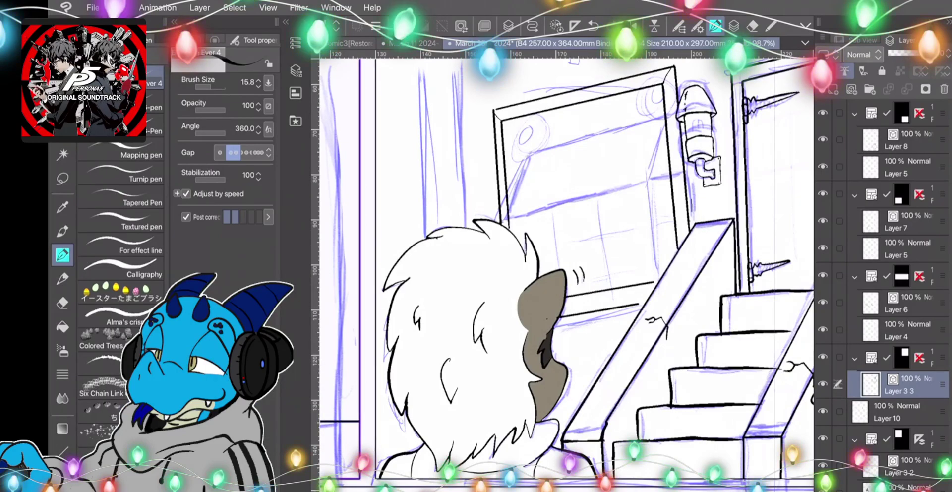
{"action": "scroll", "coordinate": [570, 257], "scroll_direction": "down", "scroll_amount": 2}
{"action": "scroll", "coordinate": [570, 258], "scroll_direction": "down", "scroll_amount": 1}
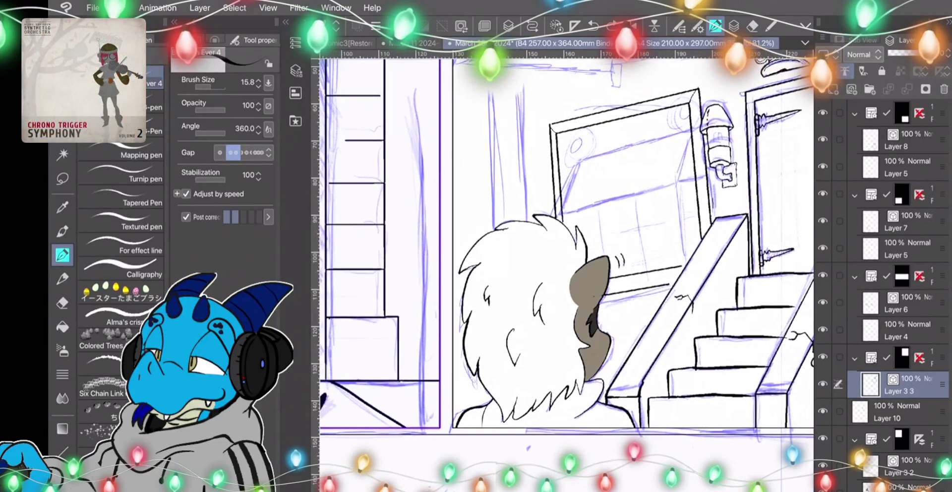
Sample the blue from the first-panel character's striped sweater and fill the second-panel character's collar with it on Layer 10.
{"action": "scroll", "coordinate": [567, 258], "scroll_direction": "up", "scroll_amount": 1}
{"action": "scroll", "coordinate": [567, 258], "scroll_direction": "left", "scroll_amount": 2}
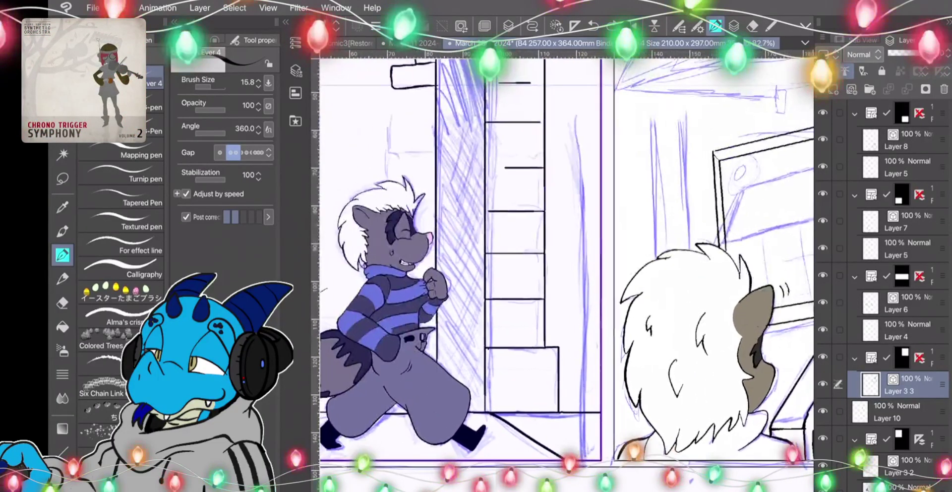
{"action": "key", "text": "b"}
{"action": "key", "text": "i"}
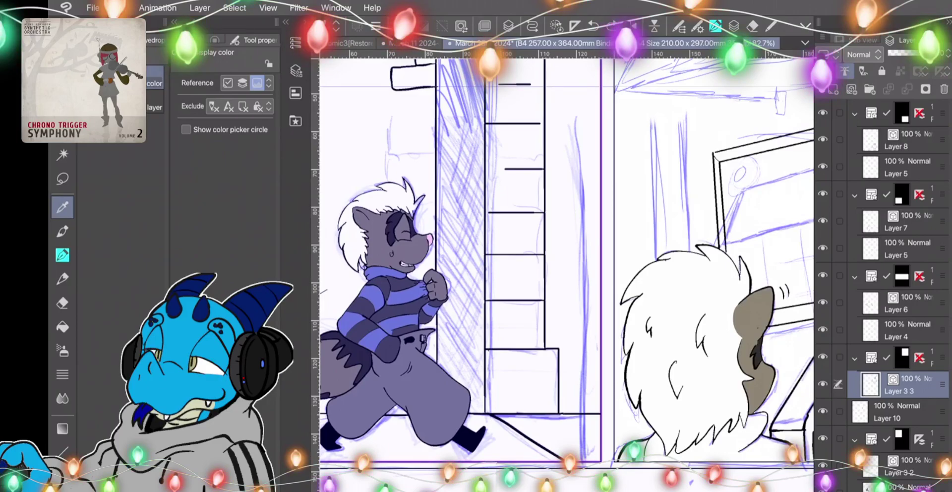
{"action": "key", "text": "b"}
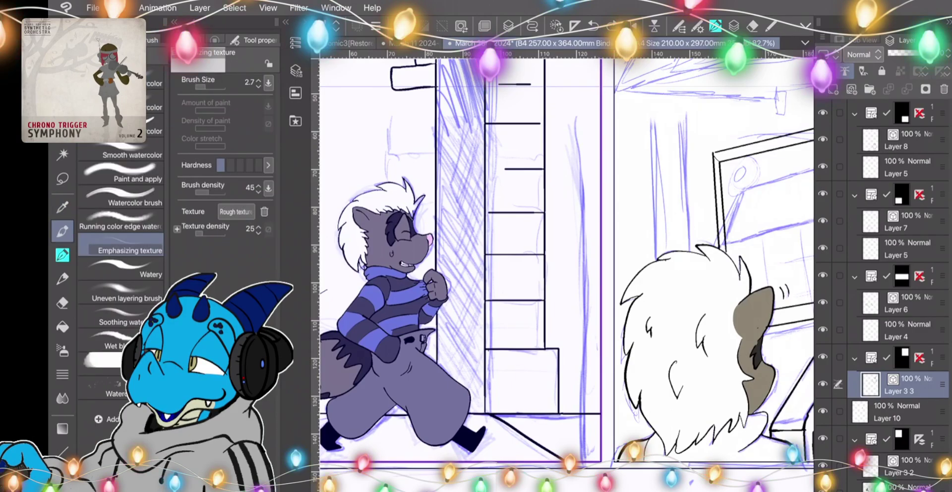
{"action": "key", "text": "i"}
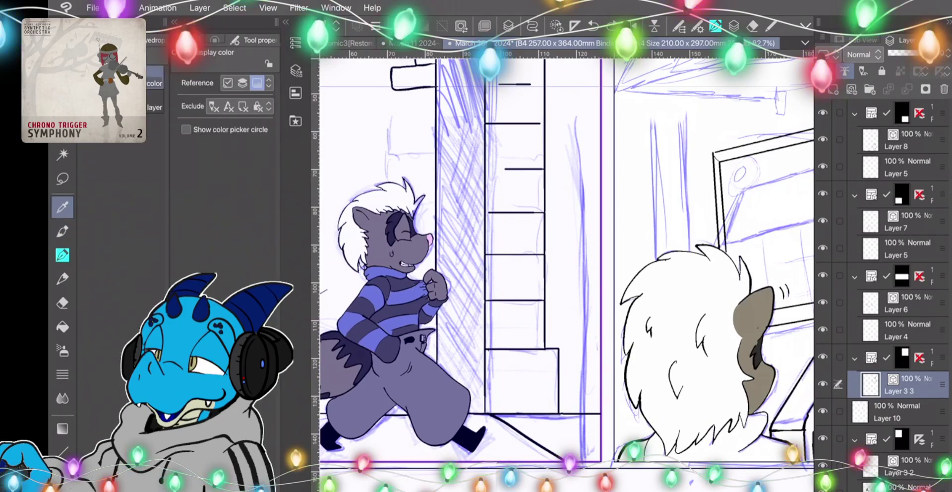
{"action": "scroll", "coordinate": [567, 260], "scroll_direction": "right", "scroll_amount": 3}
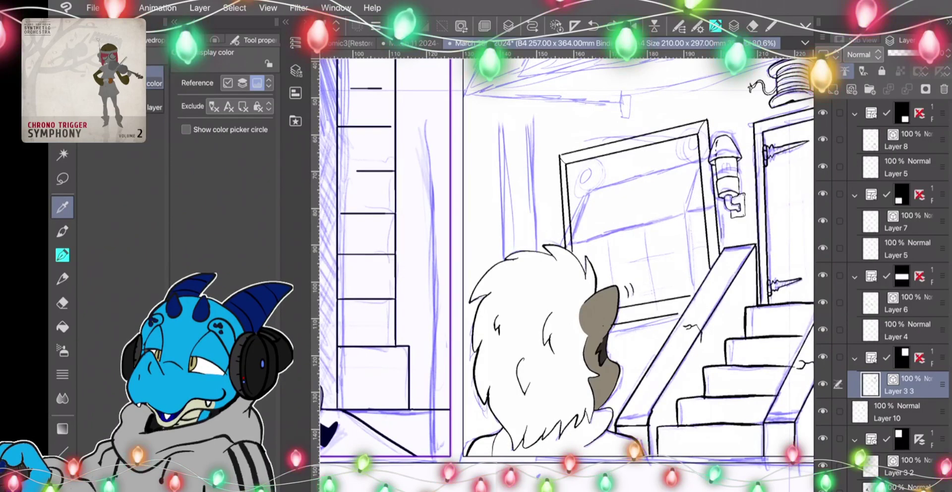
{"action": "key", "text": "g"}
{"action": "scroll", "coordinate": [567, 260], "scroll_direction": "left", "scroll_amount": 3}
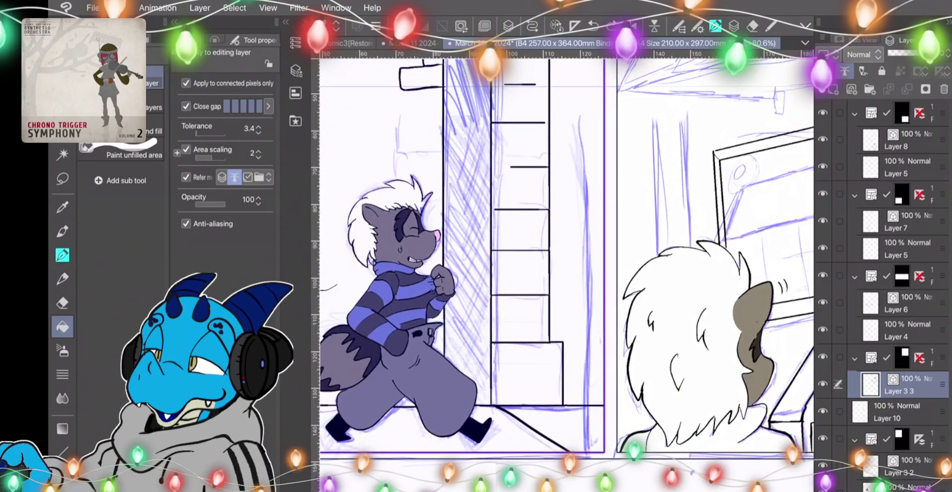
{"action": "scroll", "coordinate": [566, 258], "scroll_direction": "right", "scroll_amount": 5}
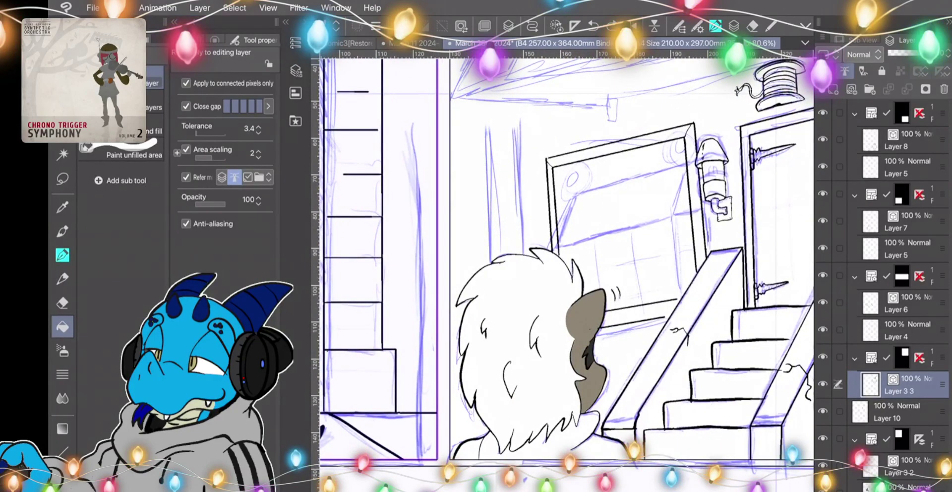
{"action": "key", "text": "p"}
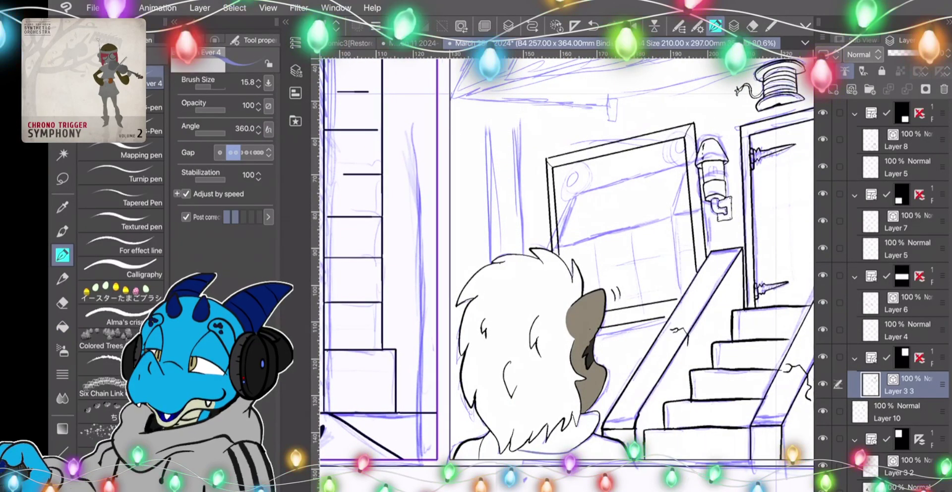
{"action": "key", "text": "g"}
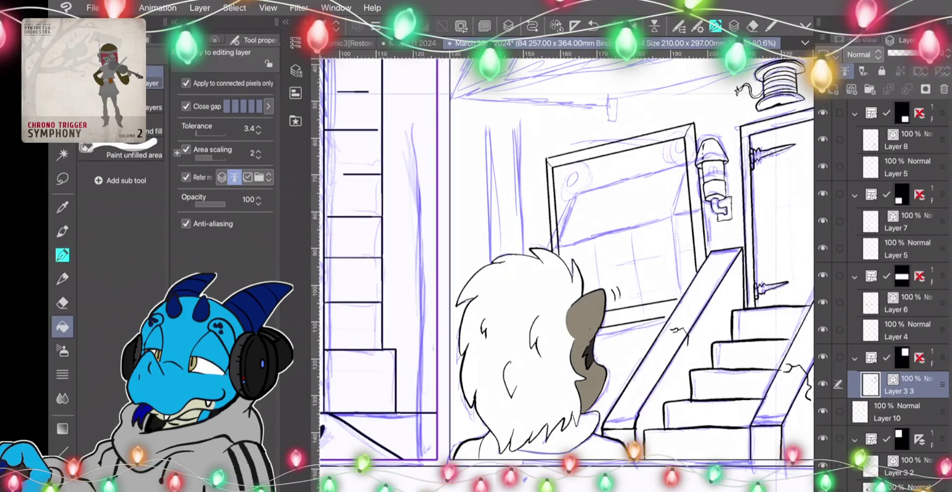
{"action": "left_click", "coordinate": [895, 411]}
{"action": "left_click", "coordinate": [570, 438]}
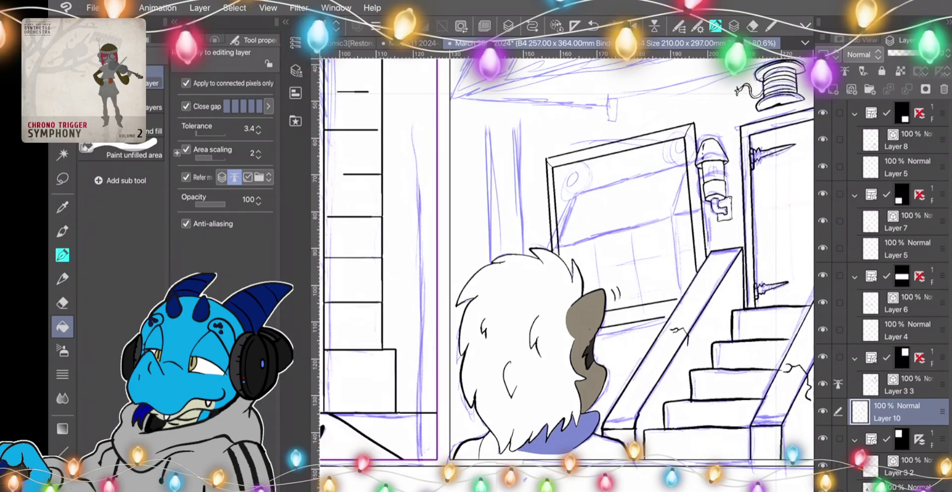
Set the color back to black and ink the stripe lines below the second-panel character's collar on Layer 3 3.
{"action": "key", "text": "p"}
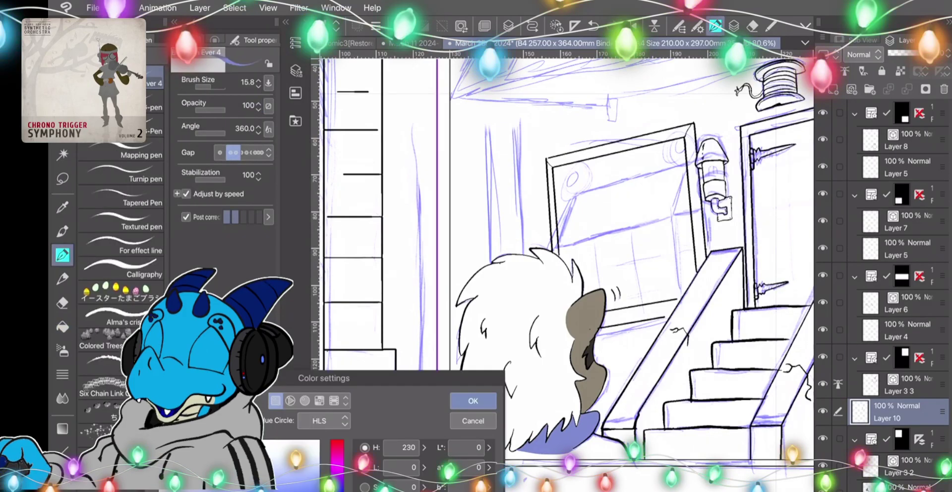
{"action": "left_click", "coordinate": [473, 400]}
{"action": "left_click", "coordinate": [905, 385]}
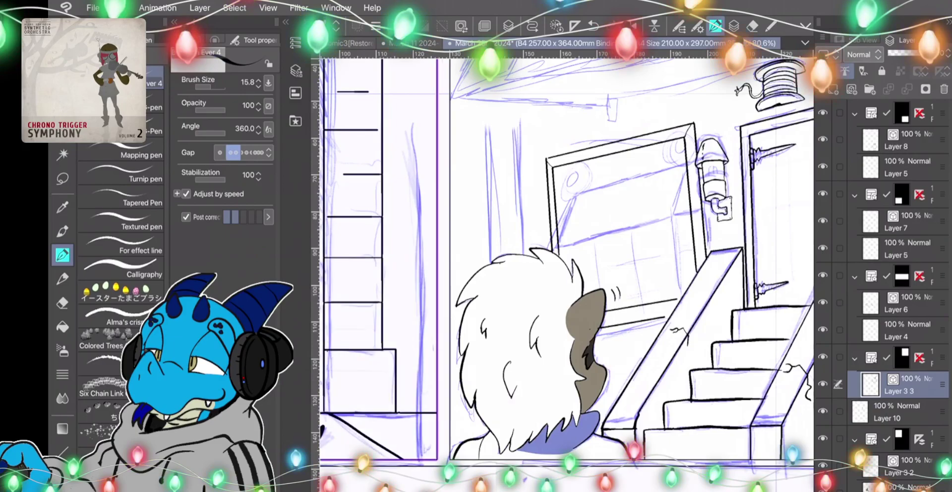
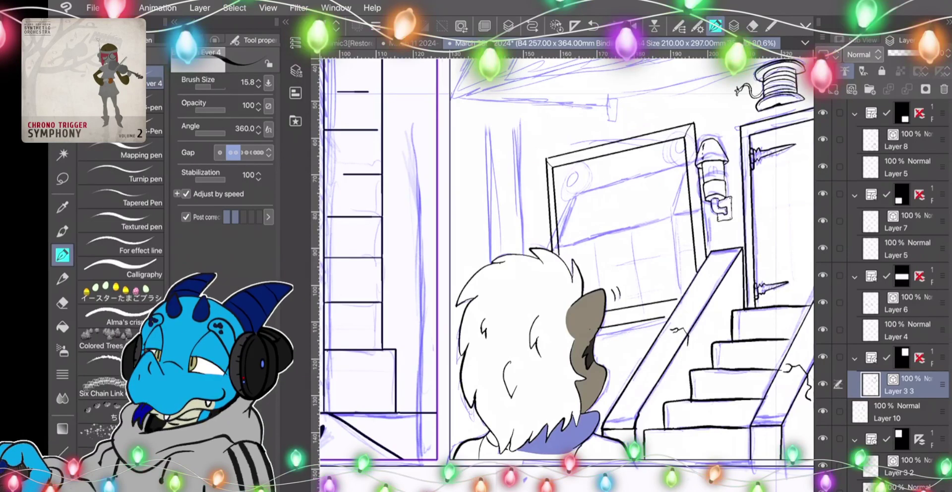
{"action": "scroll", "coordinate": [567, 273], "scroll_direction": "down", "scroll_amount": 3}
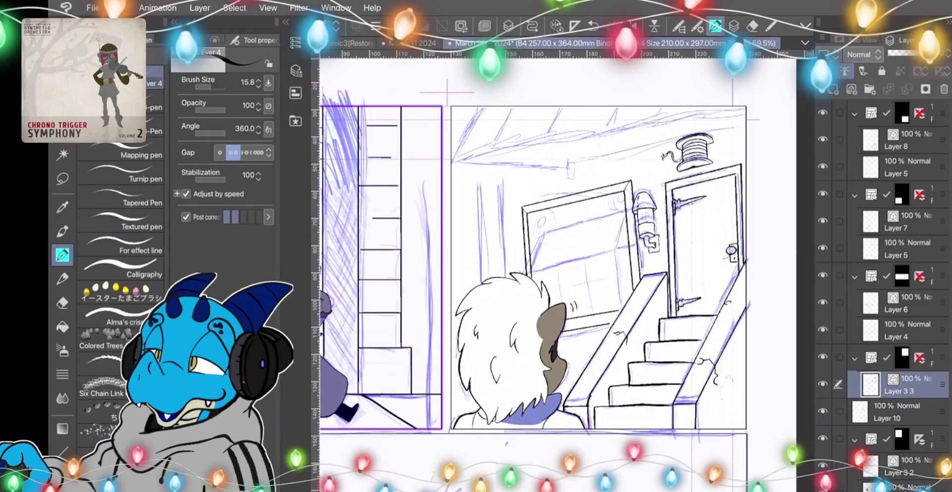
{"action": "scroll", "coordinate": [566, 272], "scroll_direction": "up", "scroll_amount": 5}
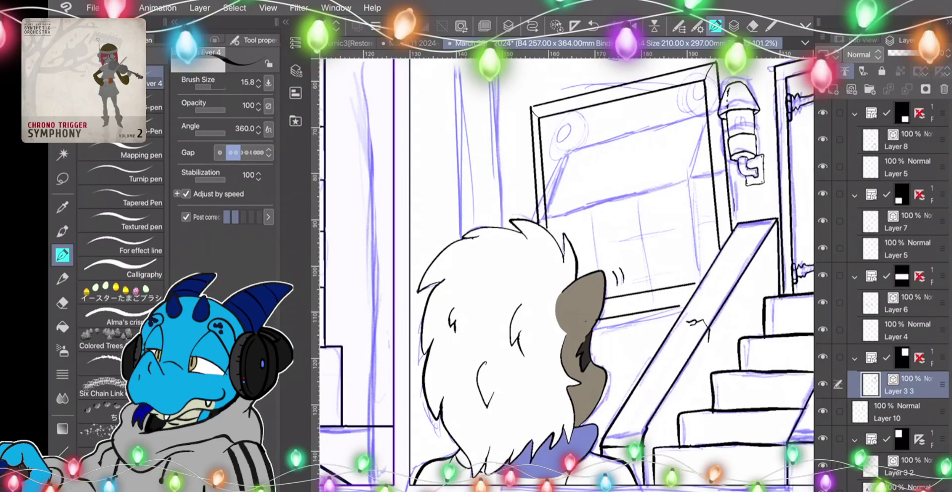
Sample the collar's blue, undo the fill made on Layer 3 3, and fill the remaining collar area on Layer 10.
{"action": "key", "text": "i"}
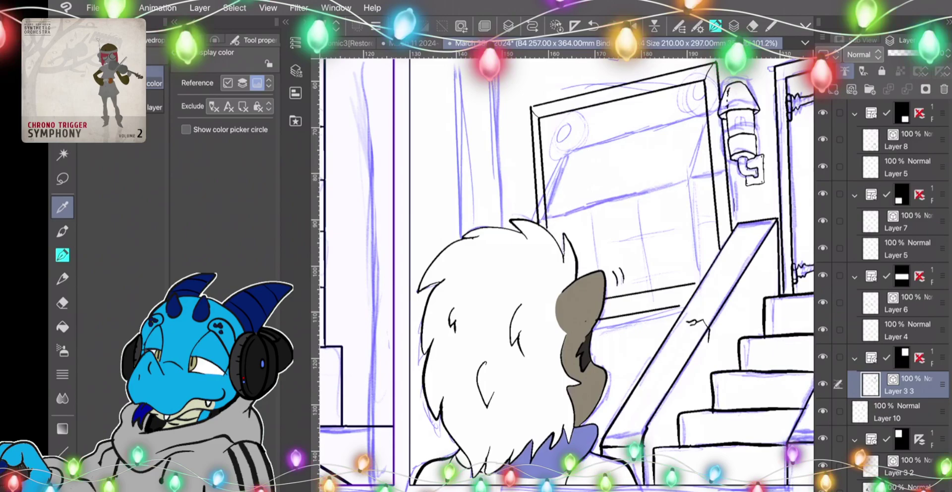
{"action": "key", "text": "g"}
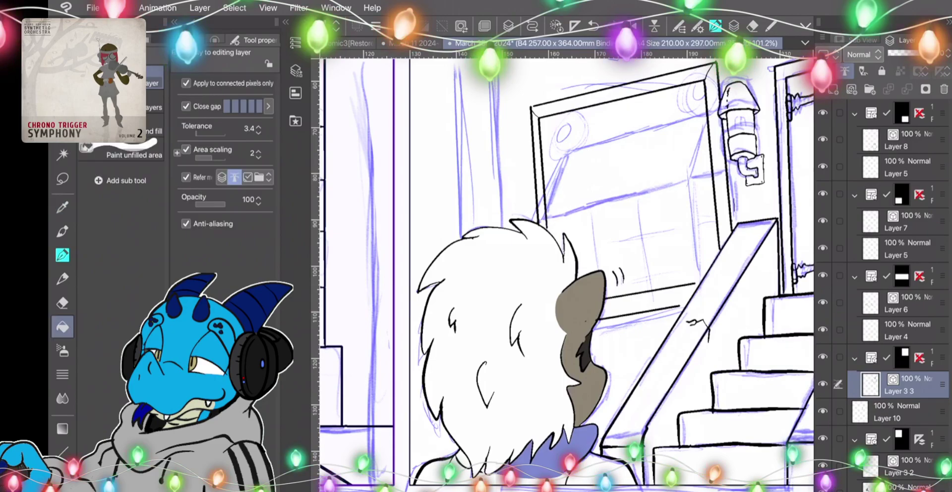
{"action": "key", "text": "ctrl+z"}
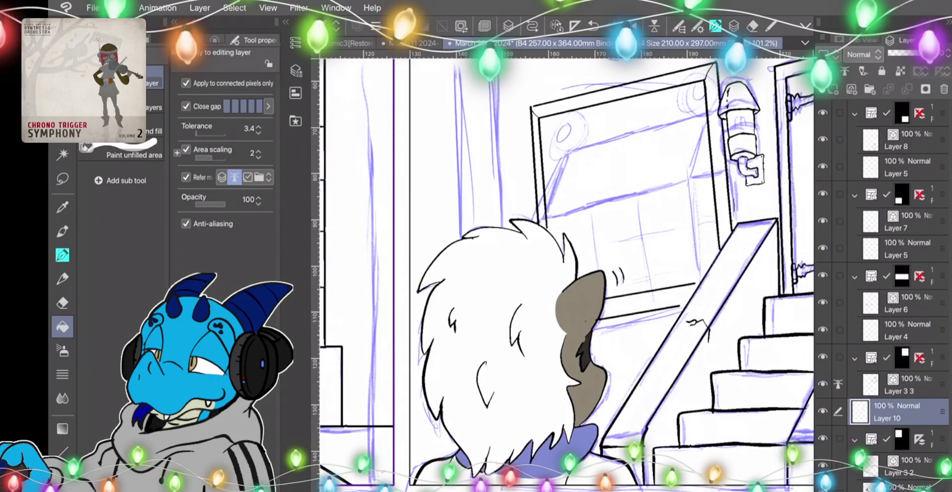
Fill the stripe below the collar with the first-panel sweater's dark gray and the second-panel character's shoulders with the collar's blue.
{"action": "key", "text": "i"}
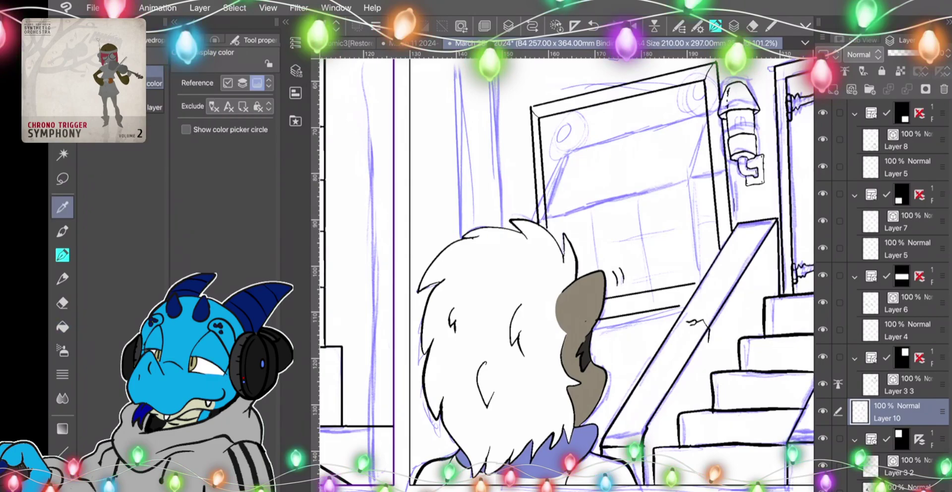
{"action": "scroll", "coordinate": [562, 268], "scroll_direction": "down", "scroll_amount": 2}
{"action": "scroll", "coordinate": [562, 268], "scroll_direction": "left", "scroll_amount": 5}
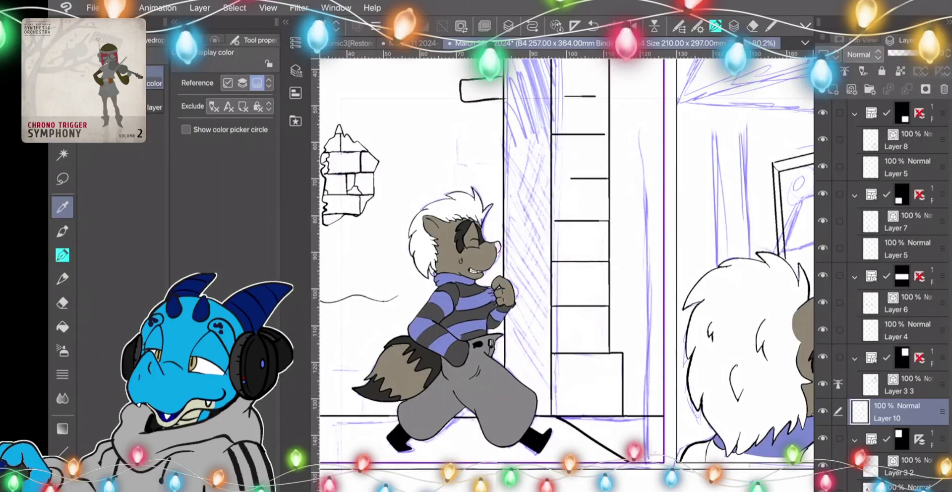
{"action": "scroll", "coordinate": [567, 268], "scroll_direction": "right", "scroll_amount": 5}
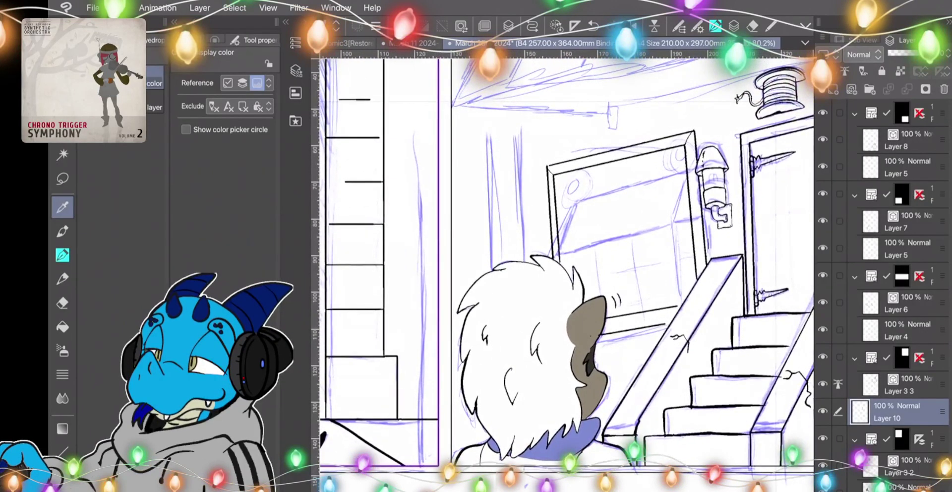
{"action": "key", "text": "g"}
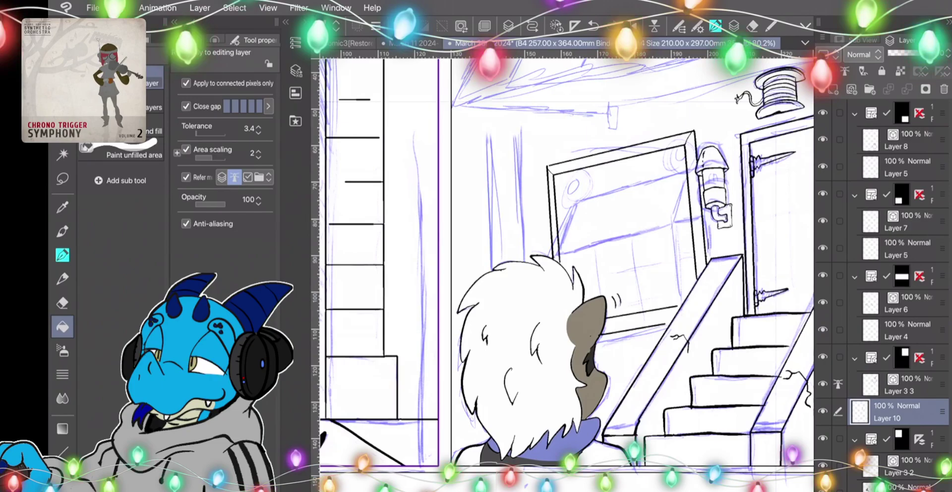
{"action": "key", "text": "i"}
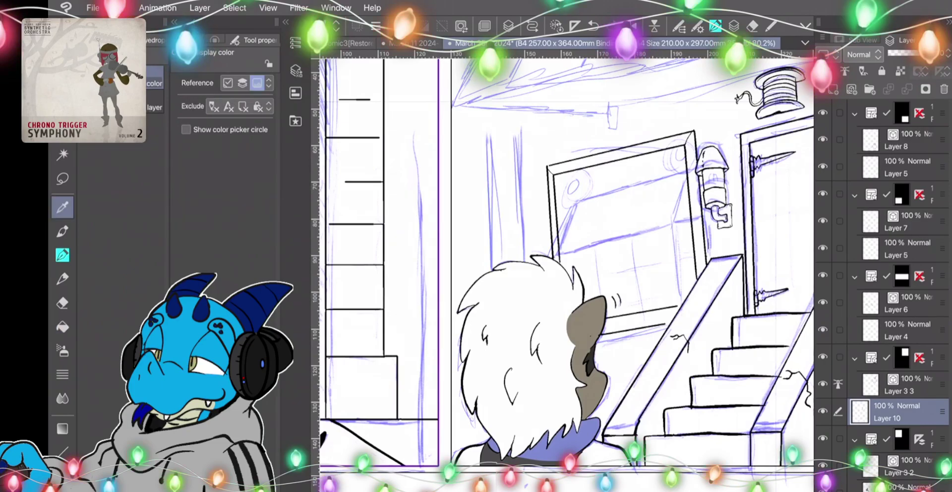
{"action": "key", "text": "g"}
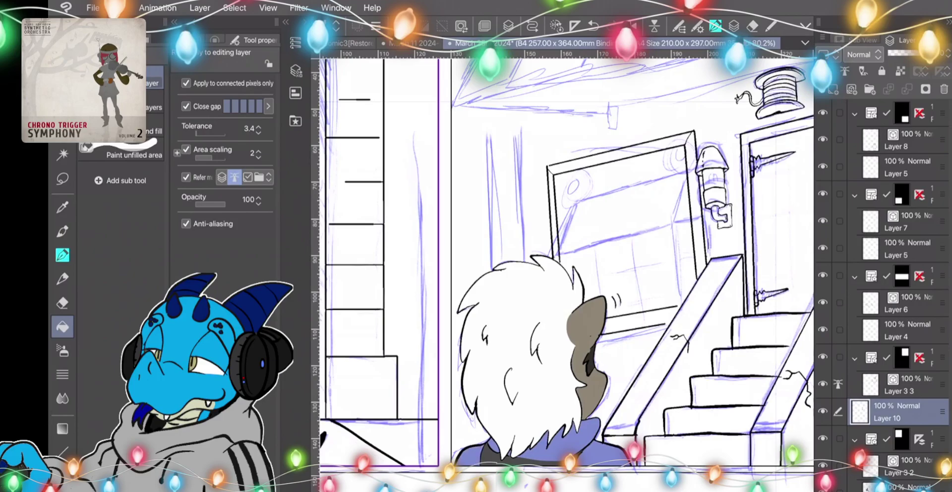
Set the color to a warm gray with hue 51, luminosity 56 and saturation 7, and fill the stair railing's lower part on Layer 10.
{"action": "scroll", "coordinate": [566, 275], "scroll_direction": "down", "scroll_amount": 2}
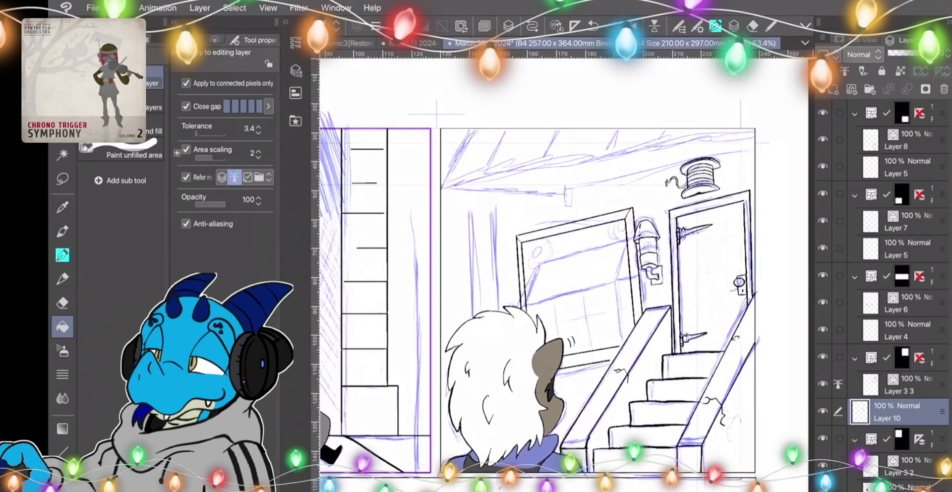
{"action": "scroll", "coordinate": [566, 275], "scroll_direction": "up", "scroll_amount": 1}
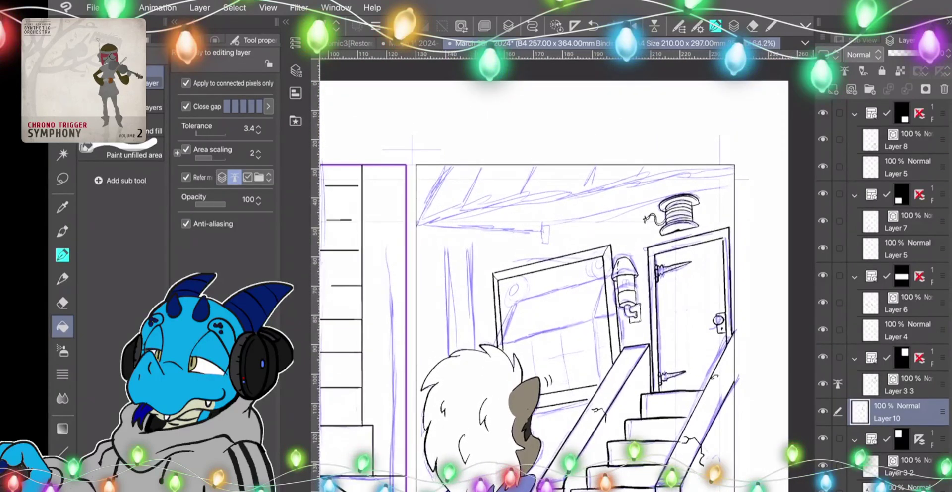
{"action": "double_click", "coordinate": [63, 486]}
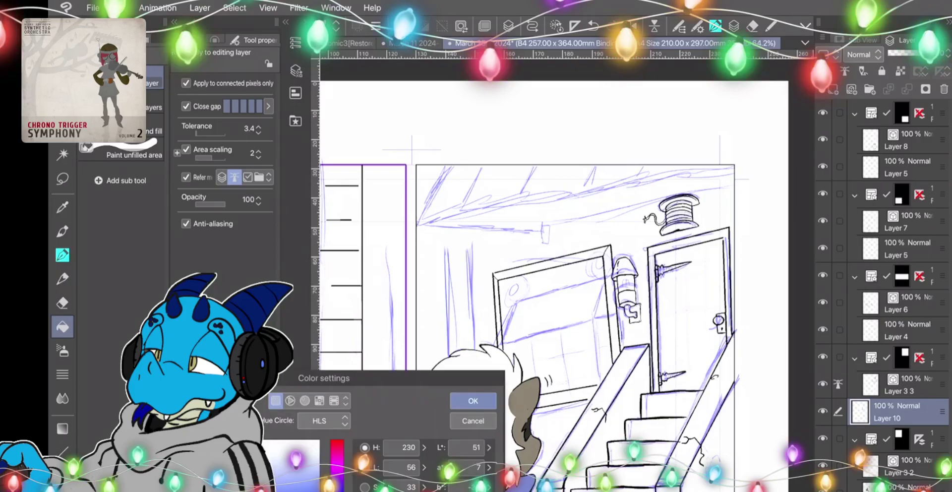
{"action": "left_click", "coordinate": [278, 488]}
{"action": "left_click", "coordinate": [337, 488]}
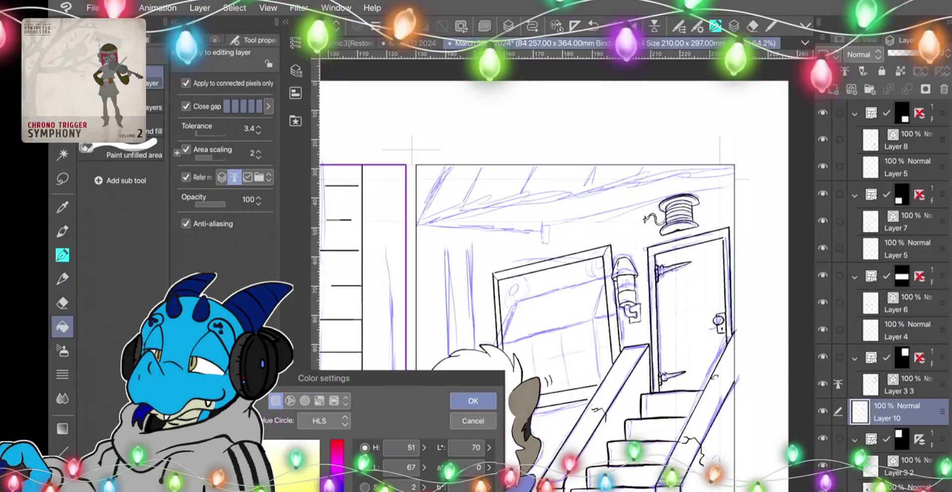
{"action": "left_click", "coordinate": [193, 490]}
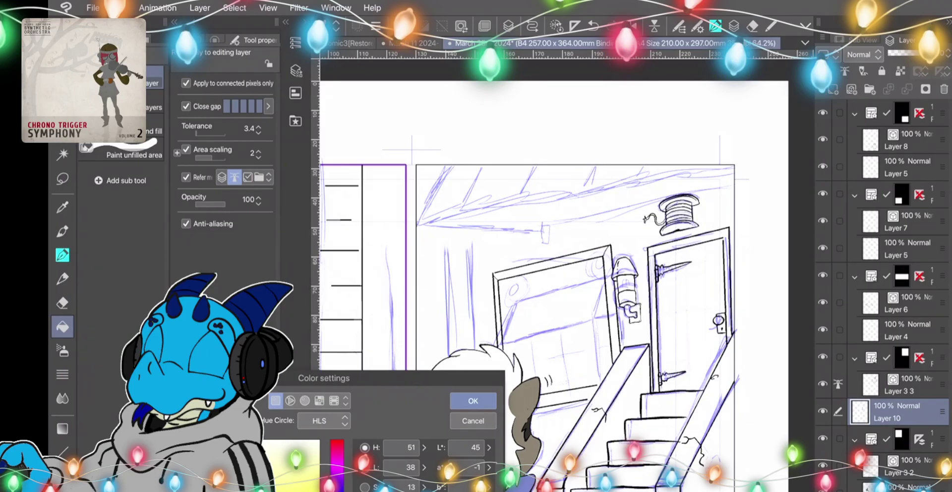
{"action": "left_click_drag", "start_coordinate": [157, 490], "coordinate": [167, 488]}
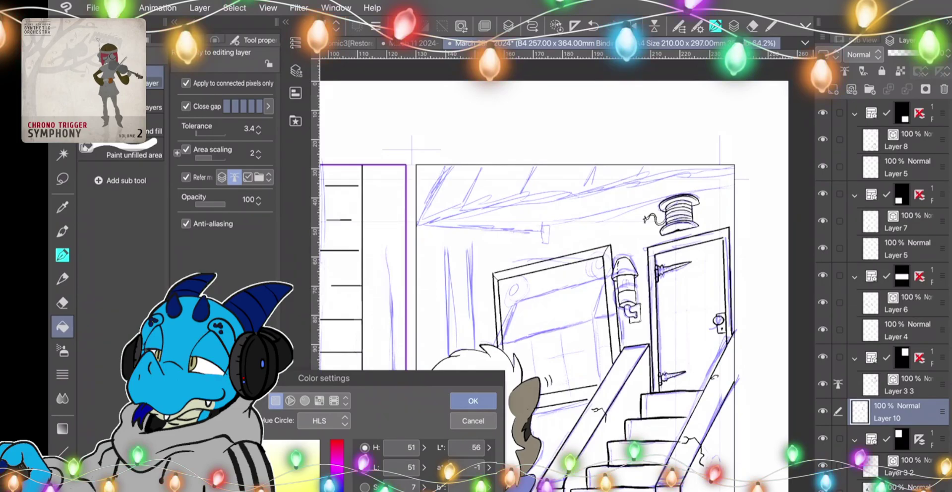
{"action": "key", "text": "Return"}
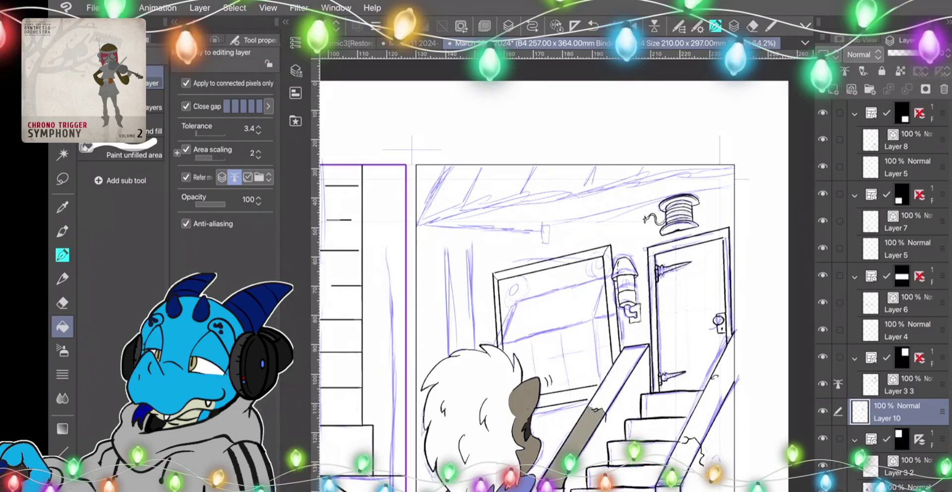
Fill the remaining stair railing areas with the warm gray, and set the color to a mustard with hue 53, luminosity 38 and saturation 68.
{"action": "left_click", "coordinate": [617, 378]}
{"action": "left_click", "coordinate": [628, 400]}
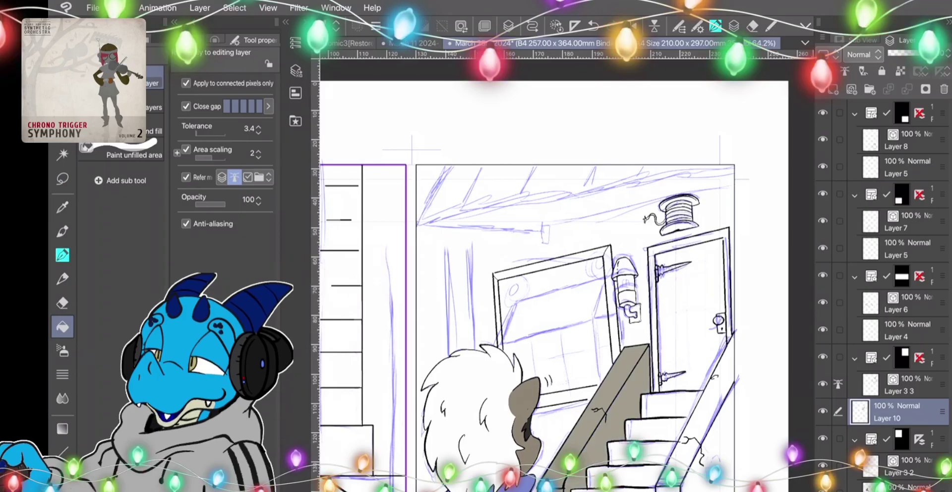
{"action": "left_click", "coordinate": [680, 465]}
{"action": "left_click", "coordinate": [718, 446]}
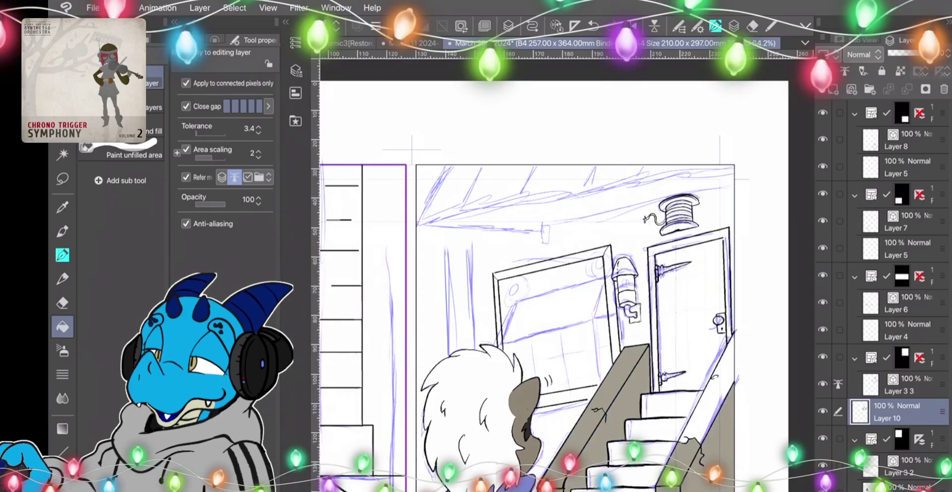
{"action": "left_click", "coordinate": [708, 400]}
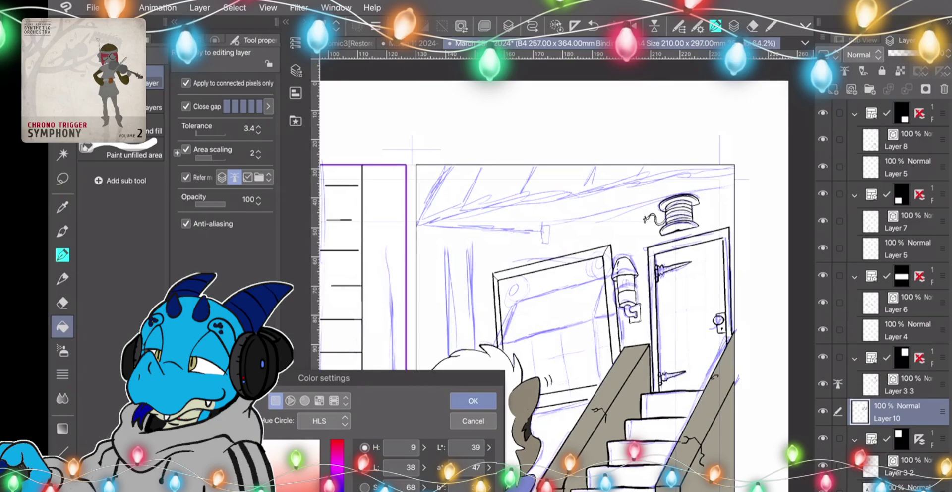
{"action": "left_click_drag", "start_coordinate": [337, 491], "coordinate": [337, 483]}
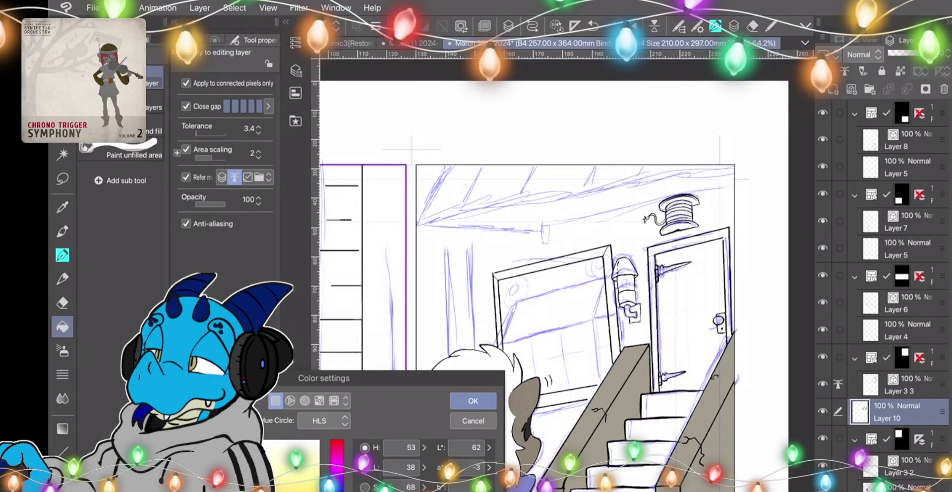
{"action": "left_click", "coordinate": [473, 400]}
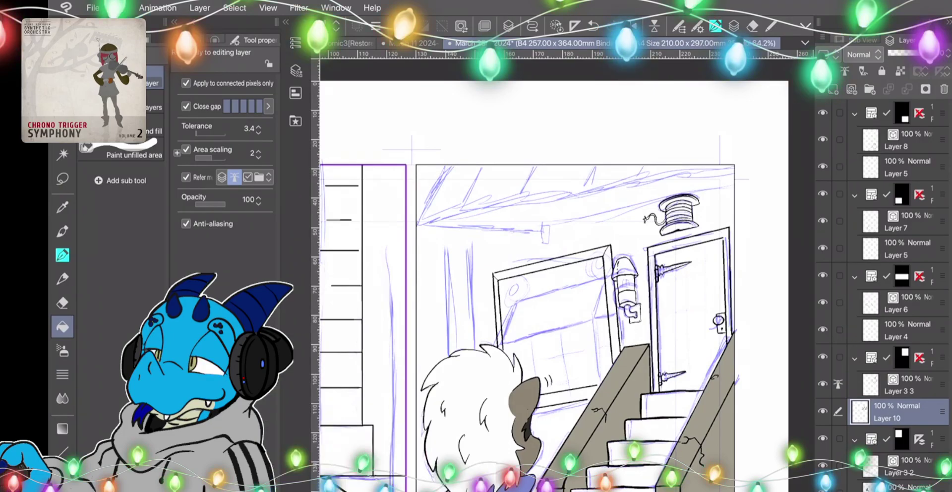
{"action": "key", "text": "u"}
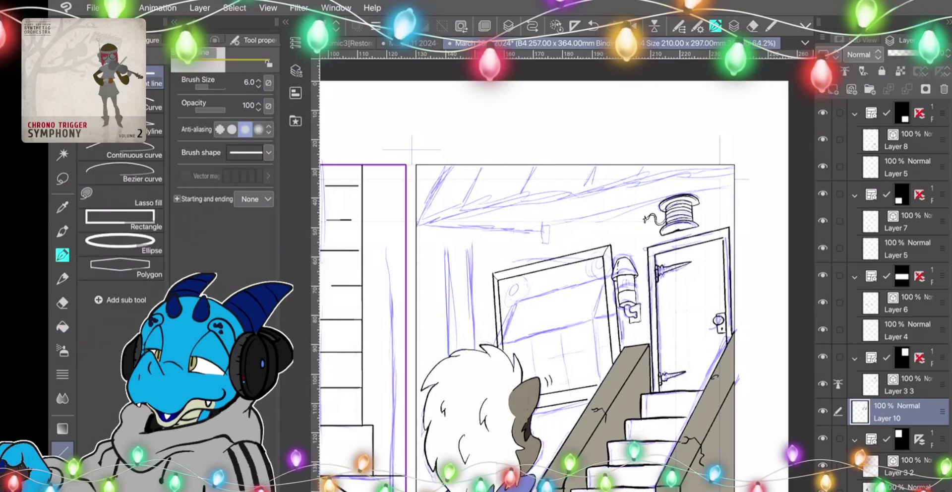
{"action": "left_click_drag", "start_coordinate": [470, 226], "coordinate": [472, 287]}
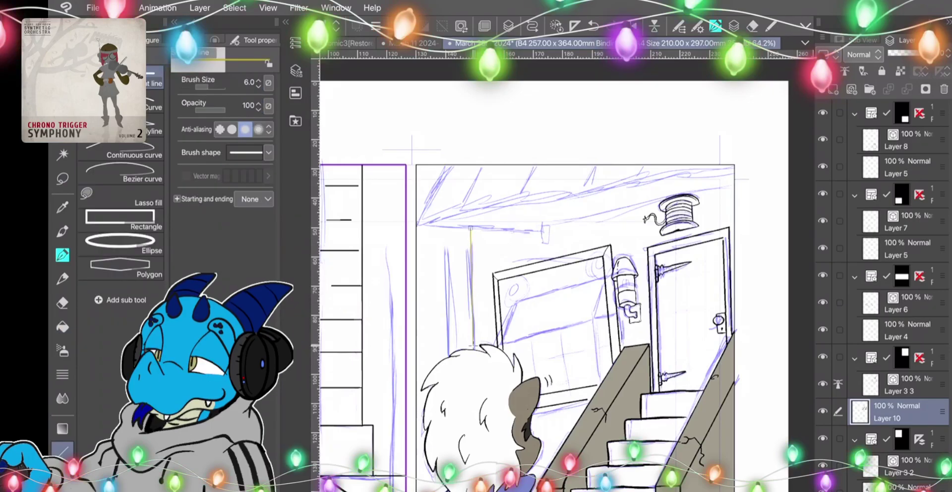
{"action": "left_click_drag", "start_coordinate": [473, 346], "coordinate": [473, 351]}
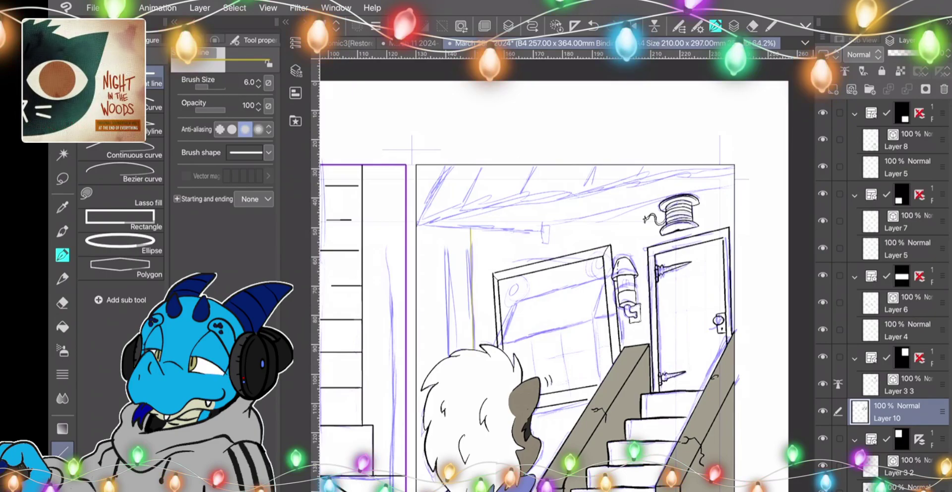
{"action": "left_click", "coordinate": [470, 226]}
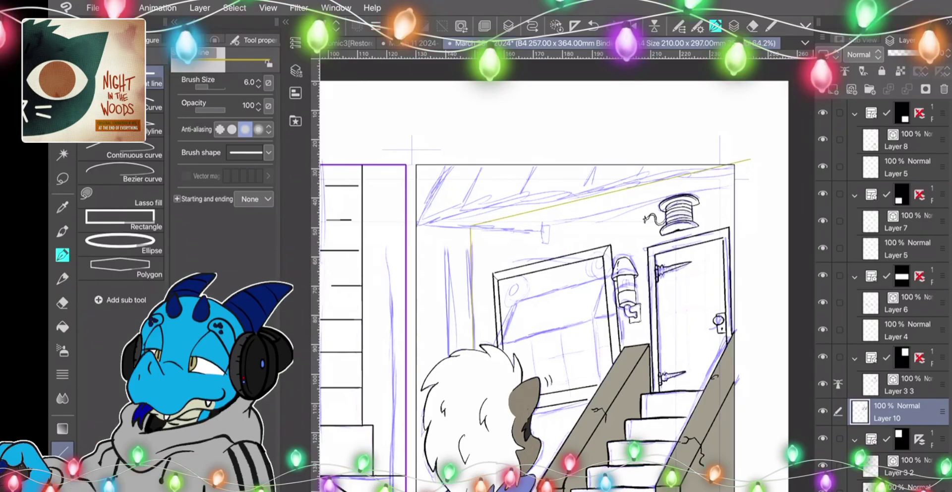
{"action": "left_click", "coordinate": [593, 26]}
{"action": "left_click", "coordinate": [593, 26]}
Try to outline the second panel's back wall with straight mustard lines on Layer 3 3 and fill it with mustard on Layer 10.
{"action": "left_click", "coordinate": [904, 385]}
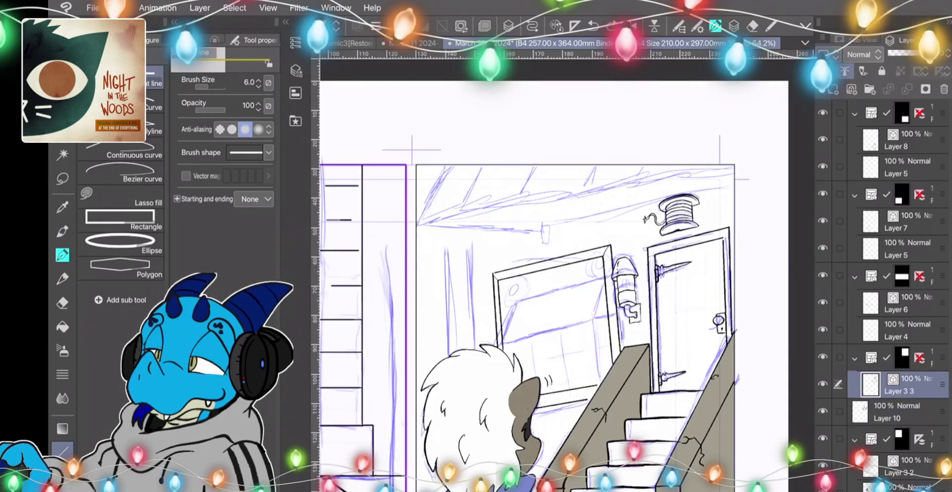
{"action": "left_click_drag", "start_coordinate": [466, 253], "coordinate": [466, 230]}
{"action": "left_click_drag", "start_coordinate": [503, 205], "coordinate": [744, 171]}
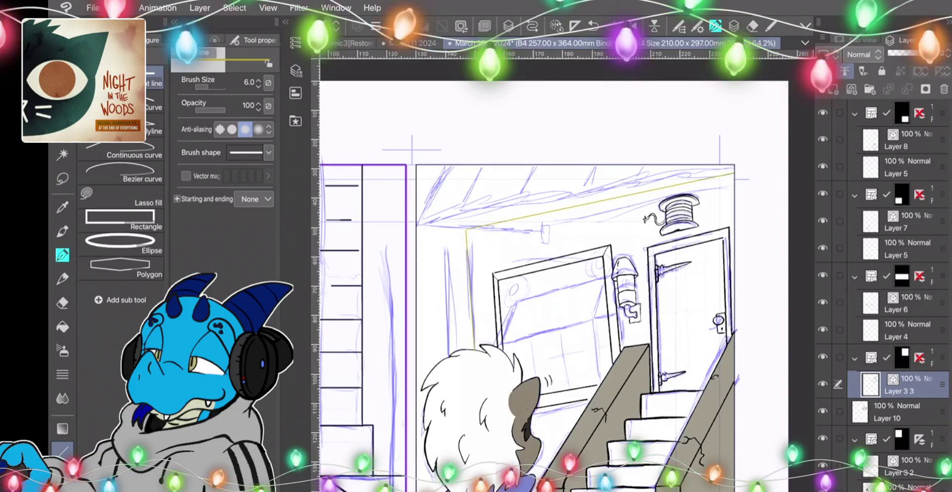
{"action": "left_click", "coordinate": [63, 326]}
{"action": "left_click", "coordinate": [901, 412]}
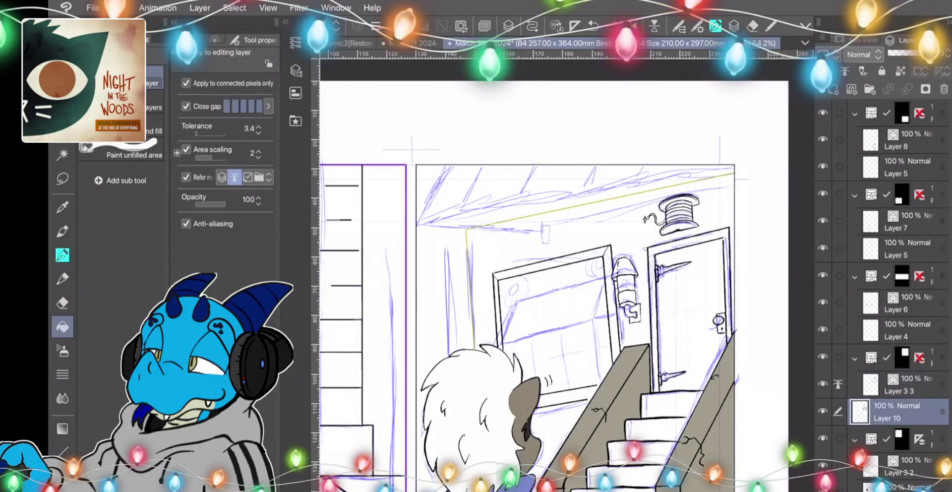
{"action": "left_click", "coordinate": [560, 236]}
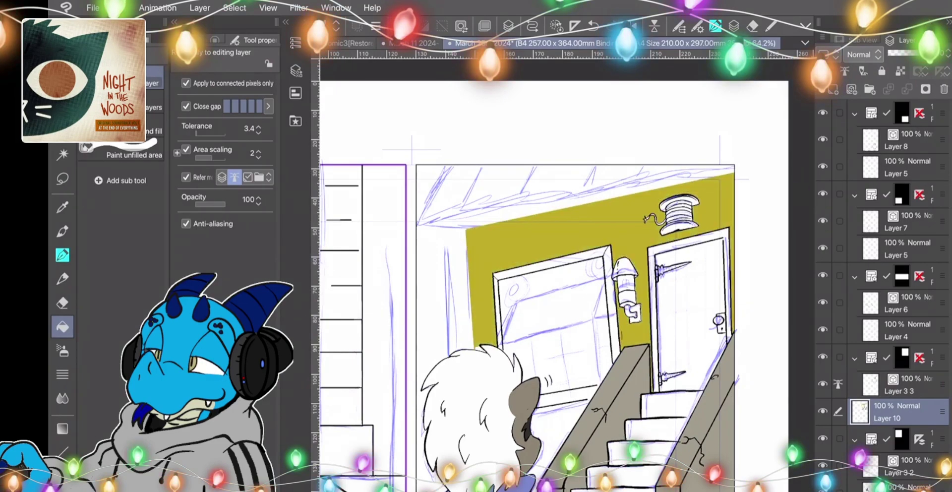
{"action": "left_click", "coordinate": [558, 436]}
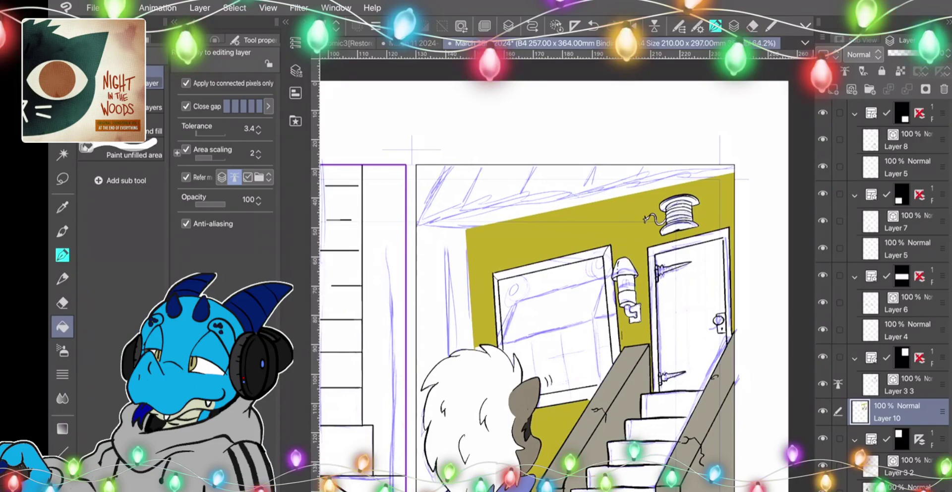
{"action": "key", "text": "ctrl+z"}
{"action": "key", "text": "ctrl+z"}
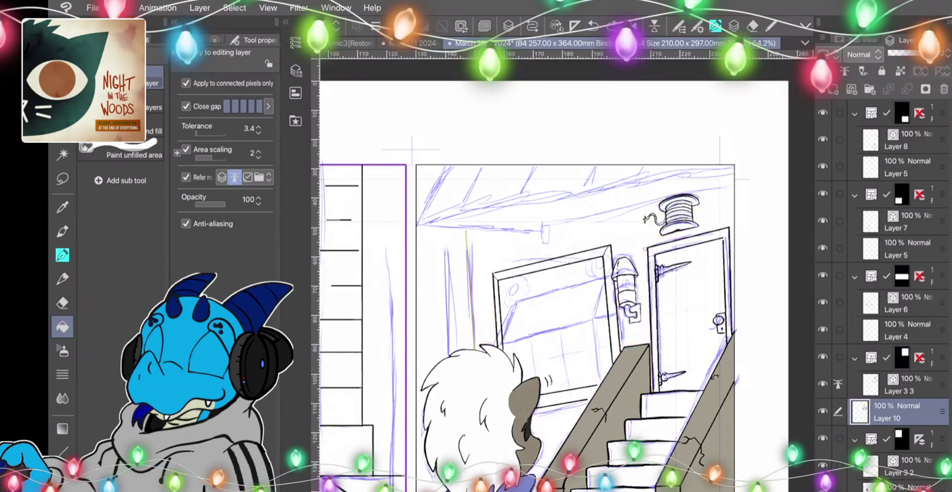
{"action": "key", "text": "u"}
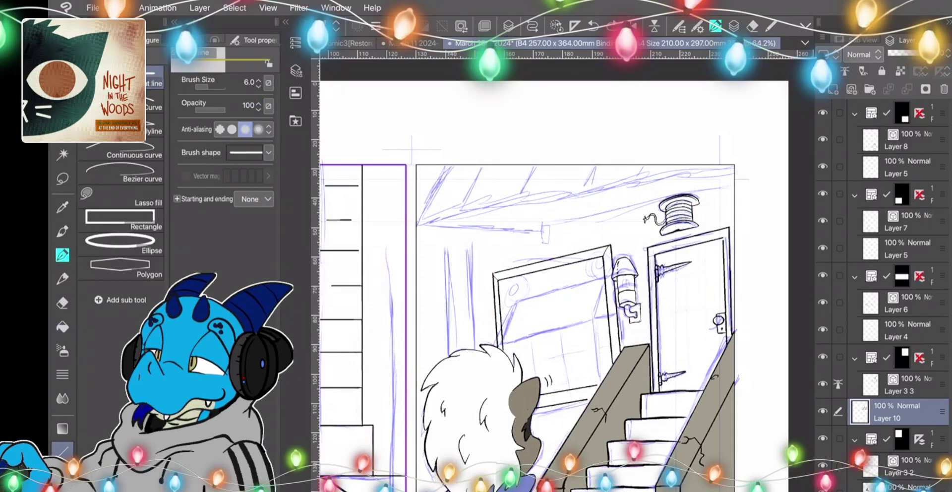
{"action": "left_click_drag", "start_coordinate": [466, 348], "coordinate": [464, 305]}
{"action": "mouse_move", "coordinate": [464, 251]}
{"action": "left_mouse_down"}
{"action": "mouse_move", "coordinate": [472, 227]}
{"action": "mouse_move", "coordinate": [484, 226]}
{"action": "mouse_move", "coordinate": [445, 239]}
{"action": "left_mouse_up"}
{"action": "left_click_drag", "start_coordinate": [542, 190], "coordinate": [742, 160]}
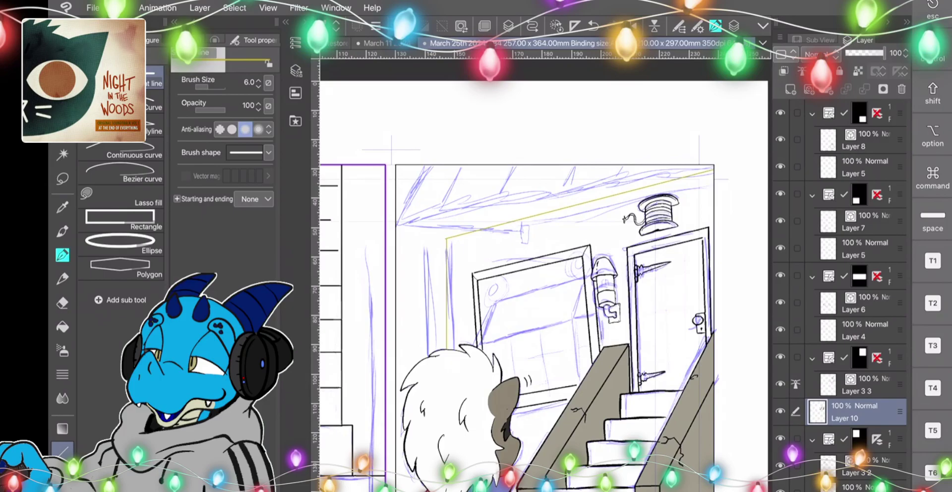
{"action": "key", "text": "ctrl+z"}
{"action": "key", "text": "ctrl+z"}
Draw the back wall's side and sloping top edges as mustard lines on Layer 3 3, and fill the wall with mustard on Layer 10.
{"action": "left_click", "coordinate": [857, 385]}
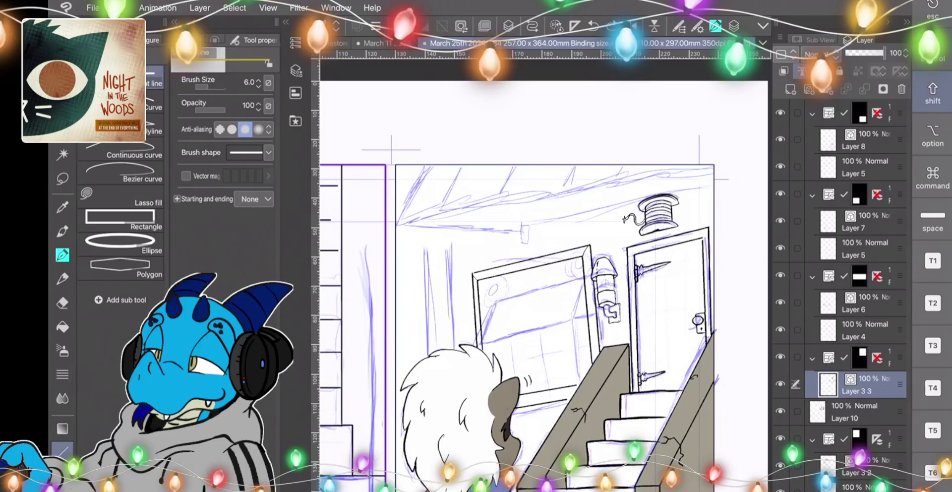
{"action": "mouse_move", "coordinate": [451, 290]}
{"action": "left_mouse_down"}
{"action": "mouse_move", "coordinate": [448, 230]}
{"action": "mouse_move", "coordinate": [731, 157]}
{"action": "left_mouse_up"}
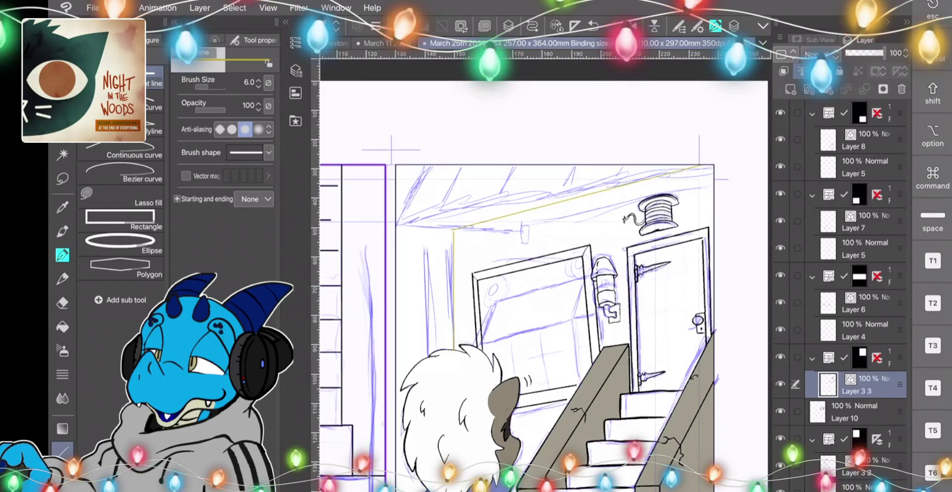
{"action": "key", "text": "p"}
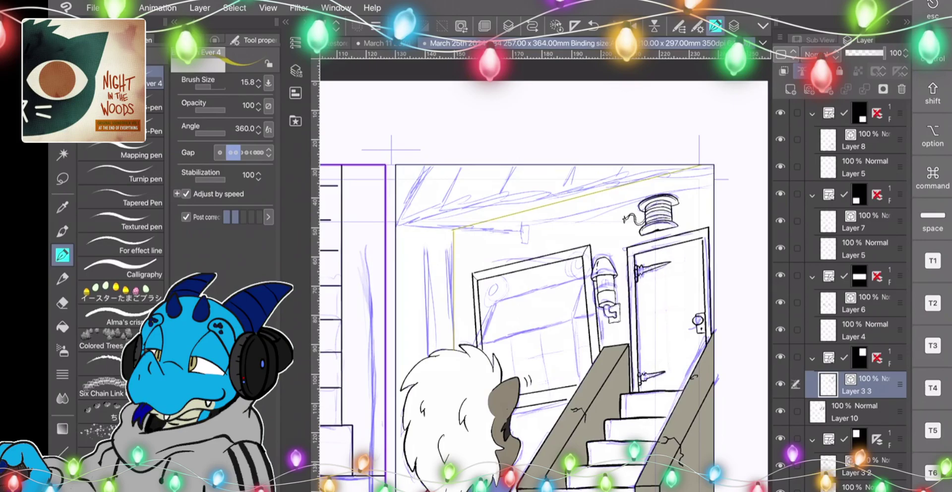
{"action": "key", "text": "g"}
{"action": "left_click", "coordinate": [853, 411]}
{"action": "left_click", "coordinate": [550, 230]}
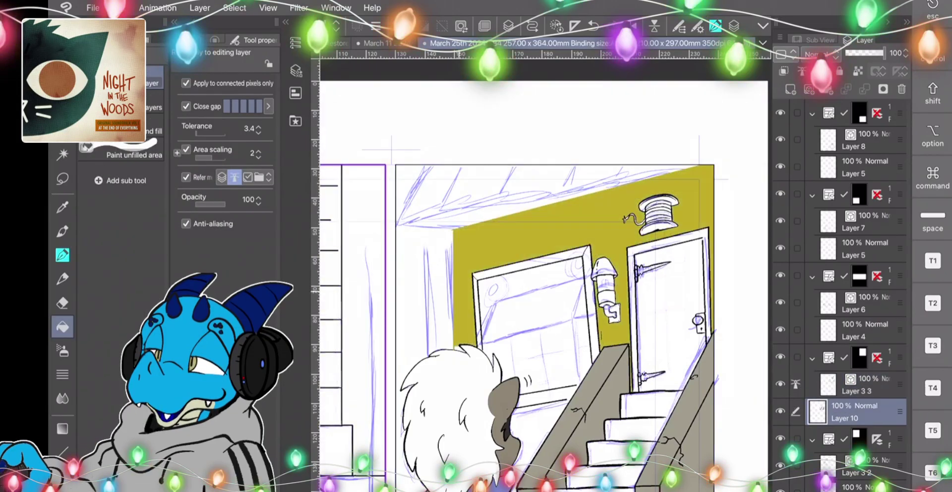
{"action": "left_click", "coordinate": [537, 429]}
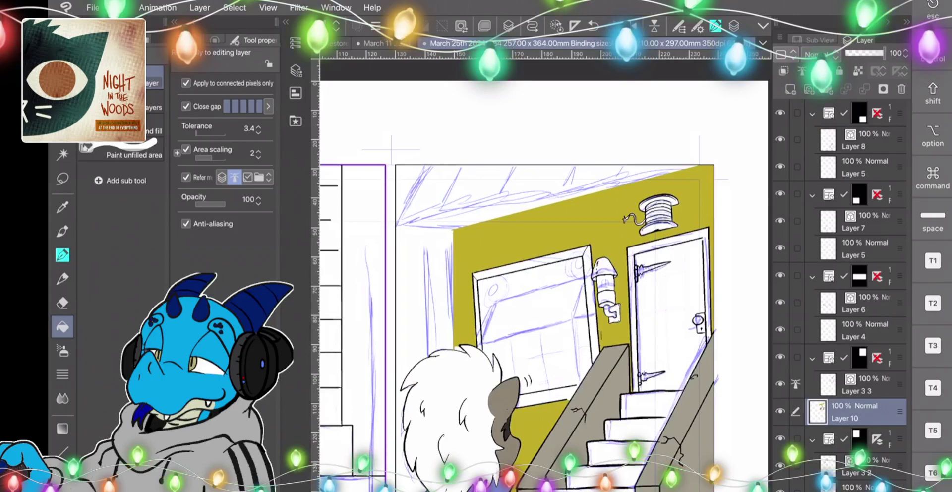
Set the color to black and draw the straight ceiling beam lines above the mustard wall on Layer 10.
{"action": "left_click", "coordinate": [473, 400]}
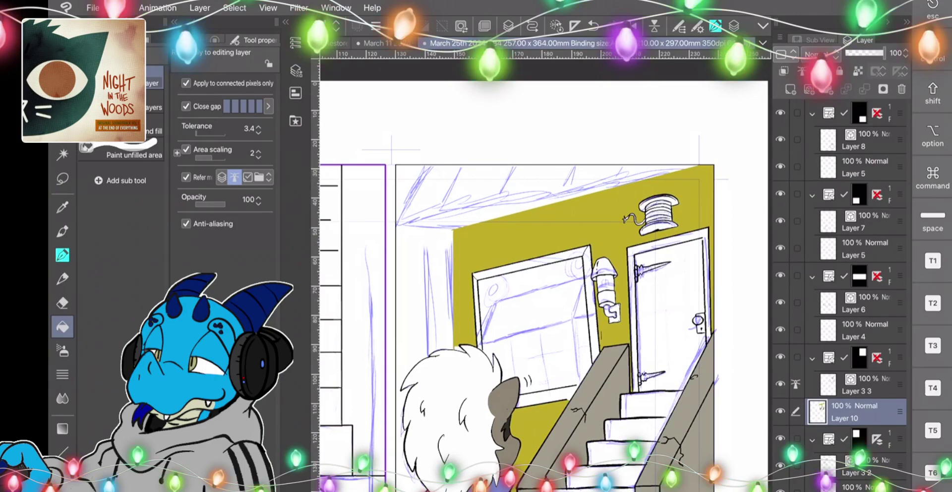
{"action": "key", "text": "u"}
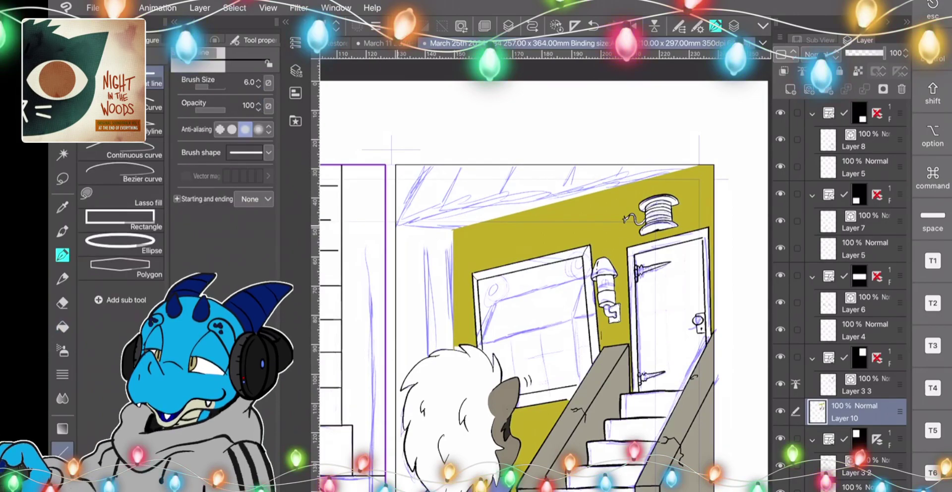
{"action": "left_click_drag", "start_coordinate": [542, 166], "coordinate": [699, 146]}
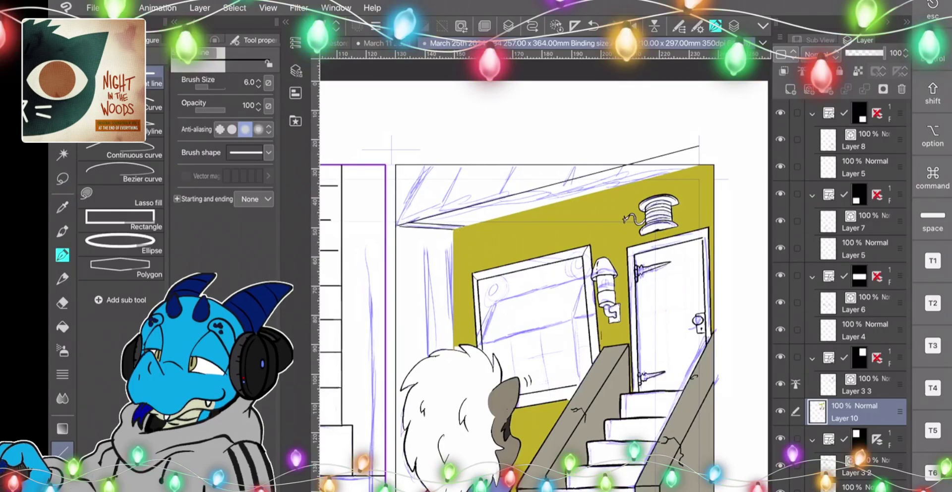
{"action": "left_click_drag", "start_coordinate": [411, 201], "coordinate": [443, 156]}
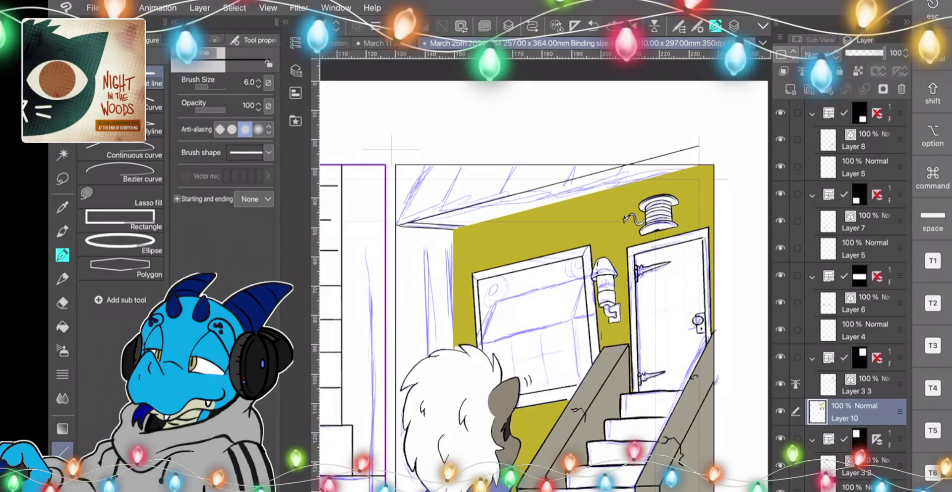
Ink the first curved ceiling line, rising from the beam's corner to the panel's upper border, with the pen on Layer 3 3.
{"action": "left_click", "coordinate": [864, 386]}
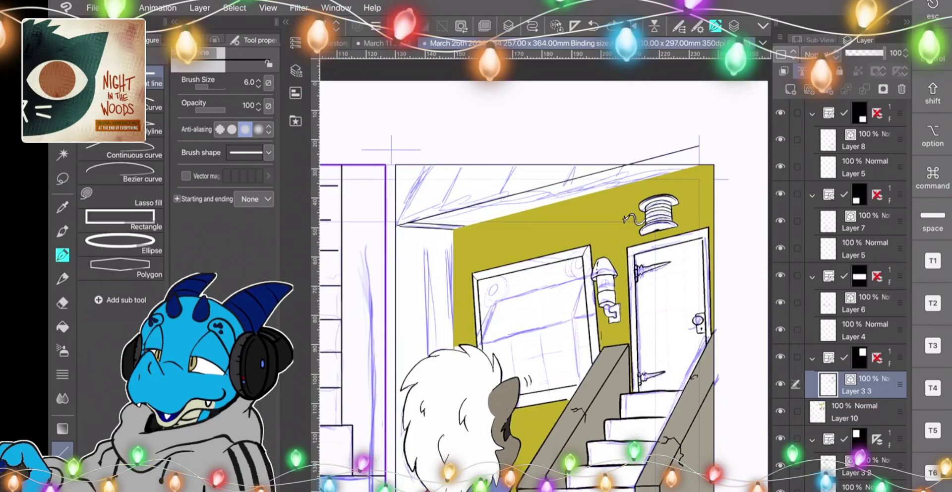
{"action": "key", "text": "e"}
{"action": "key", "text": "p"}
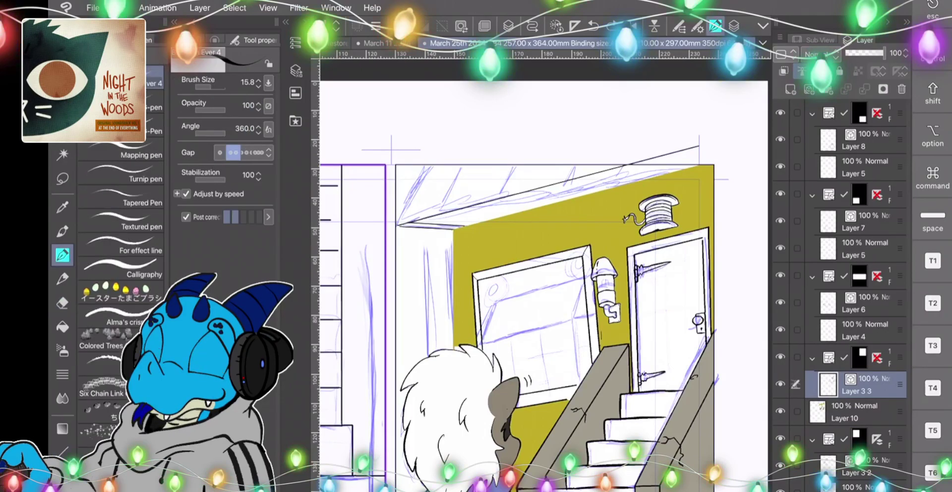
{"action": "left_click_drag", "start_coordinate": [400, 224], "coordinate": [435, 165]}
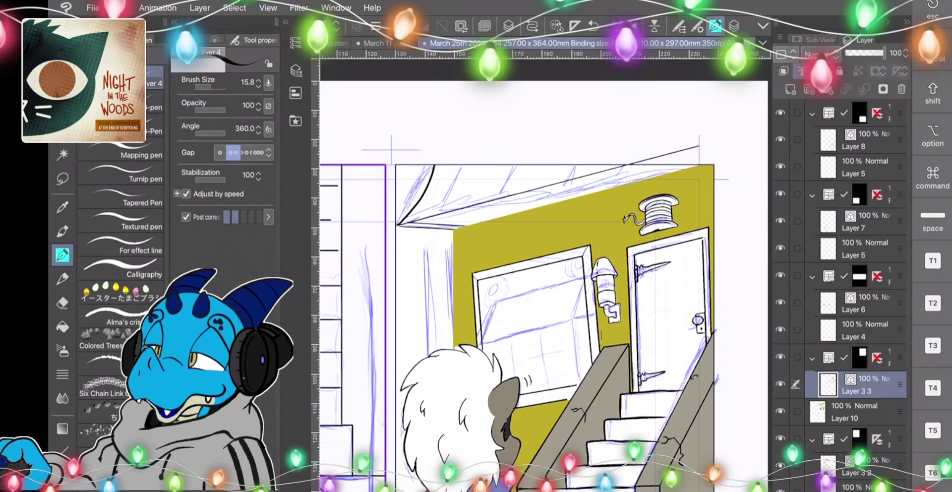
{"action": "key", "text": "u"}
{"action": "left_click_drag", "start_coordinate": [503, 197], "coordinate": [522, 211]}
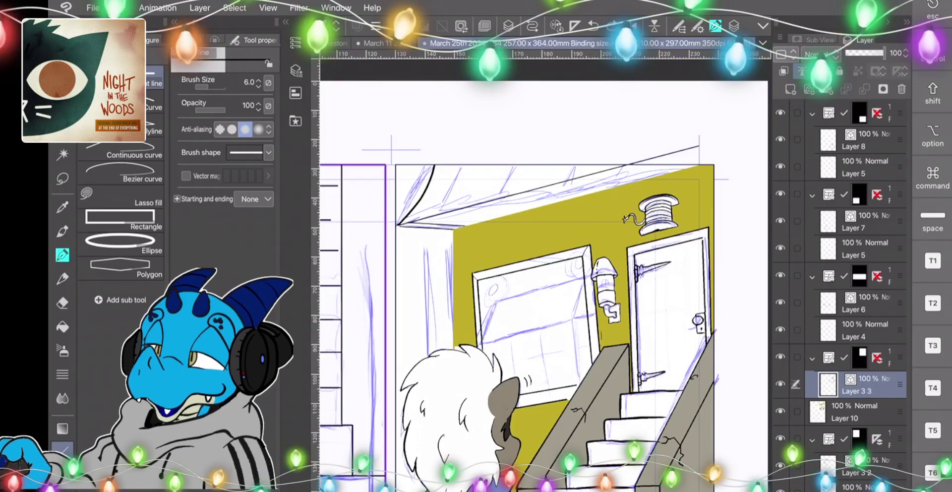
{"action": "left_click_drag", "start_coordinate": [504, 199], "coordinate": [529, 208]}
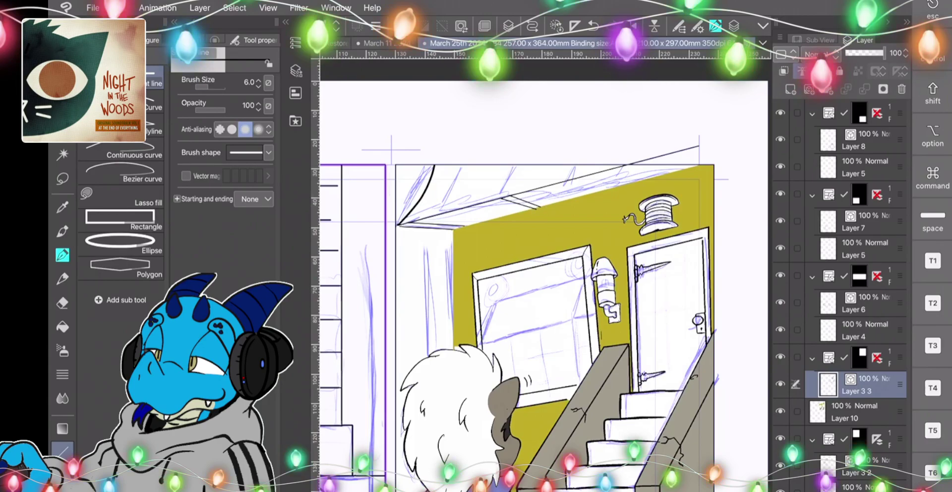
{"action": "left_click_drag", "start_coordinate": [604, 170], "coordinate": [611, 189]}
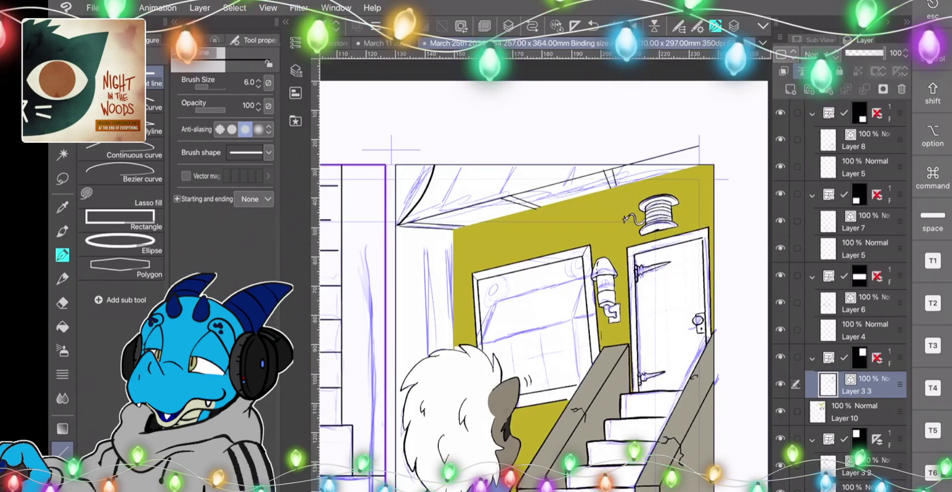
{"action": "key", "text": "ctrl+z"}
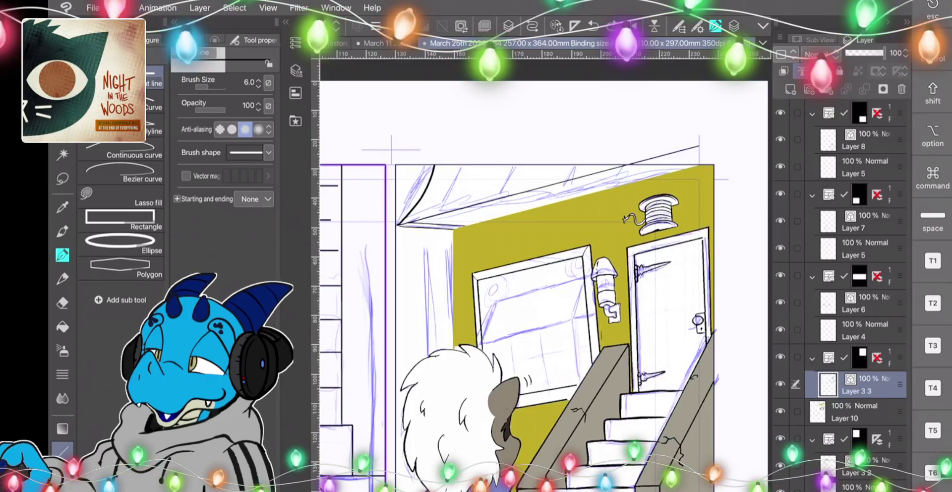
Ink the remaining curved ceiling lines on Layer 3 3, set the color to hue 53, luminosity 25 and saturation 66, and select Layer 10.
{"action": "key", "text": "p"}
{"action": "key", "text": "p"}
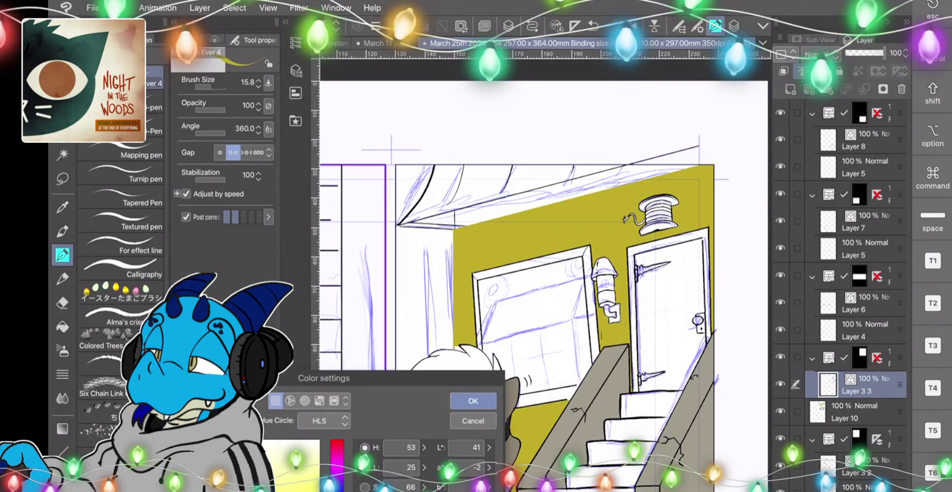
{"action": "left_click", "coordinate": [473, 400]}
{"action": "left_click", "coordinate": [855, 412]}
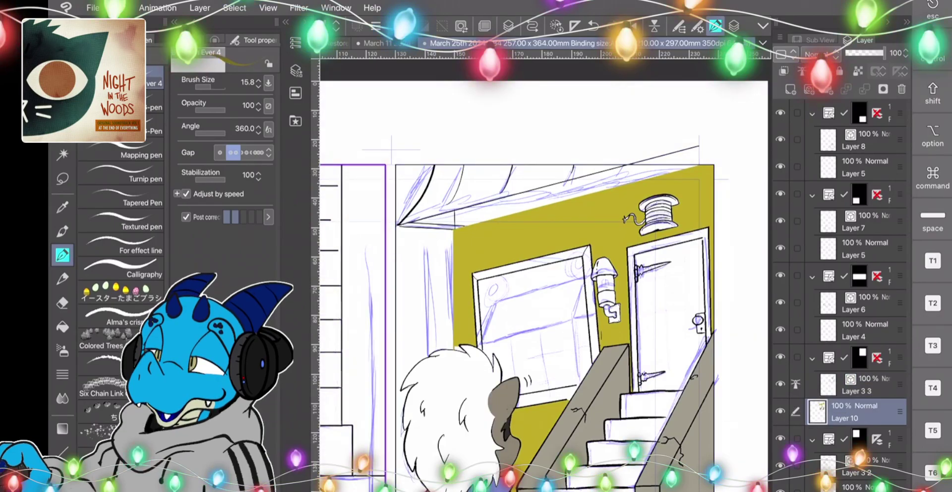
Fill the shadow band below the ceiling beam on the mustard wall with darker mustard on Layer 10.
{"action": "left_click", "coordinate": [62, 303]}
{"action": "left_click", "coordinate": [62, 327]}
{"action": "left_click", "coordinate": [571, 190]}
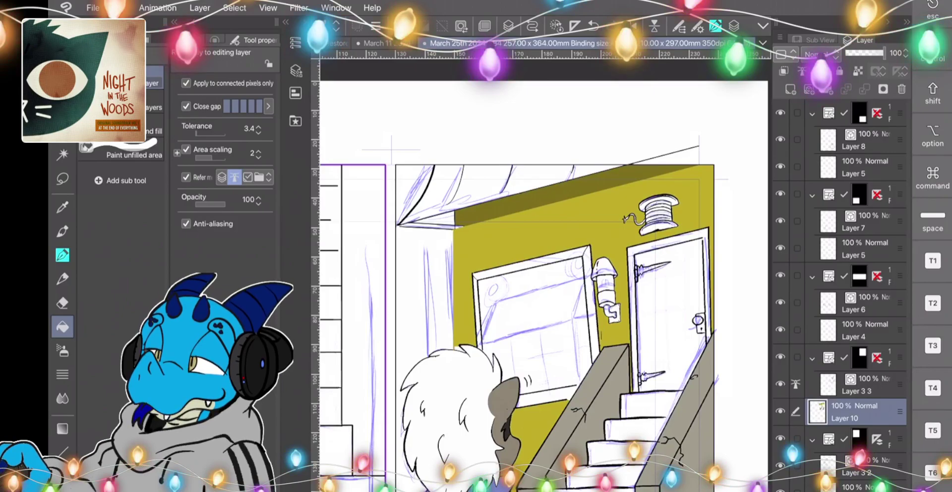
Draw straight black lines dividing the window into vertical strips on Layer 10, and set the color to dark blue with hue 221.
{"action": "key", "text": "p"}
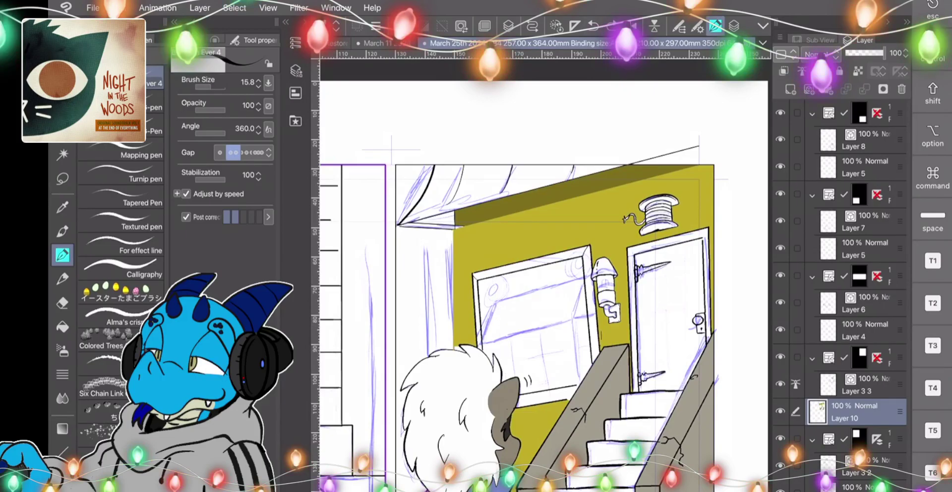
{"action": "key", "text": "u"}
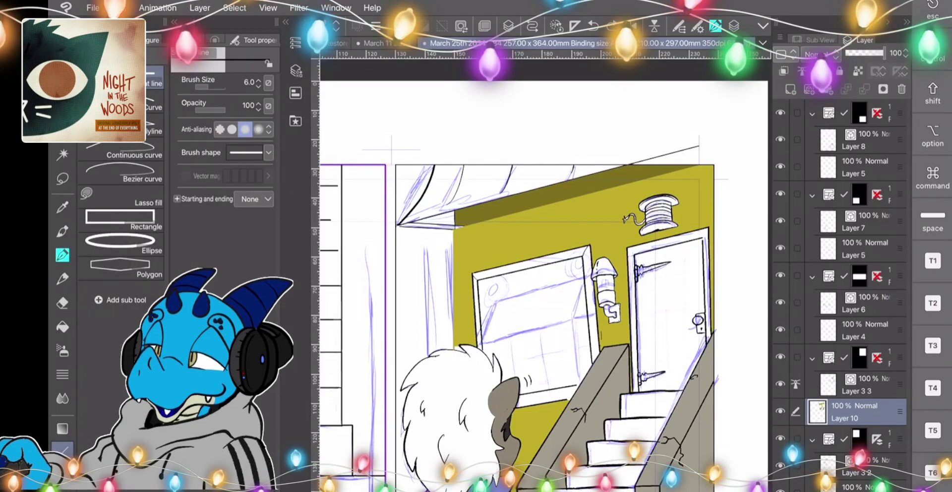
{"action": "left_click_drag", "start_coordinate": [493, 279], "coordinate": [507, 363]}
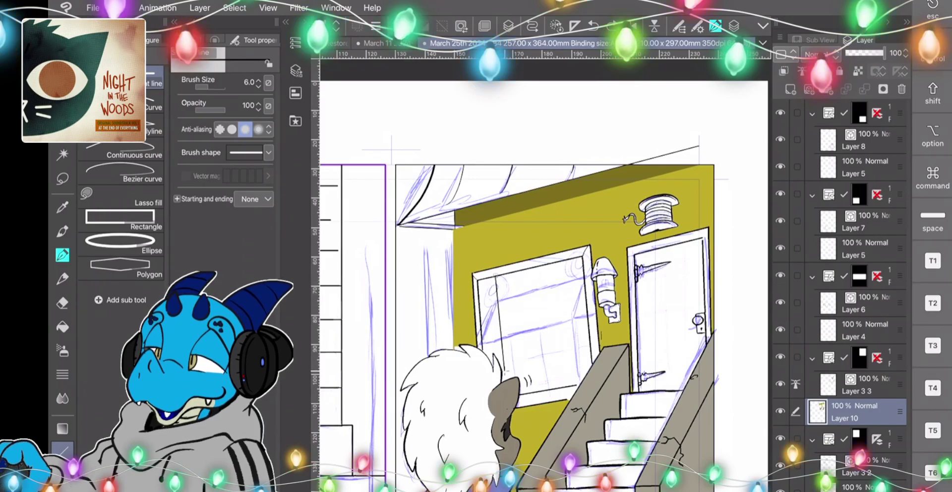
{"action": "left_click_drag", "start_coordinate": [515, 275], "coordinate": [531, 383]}
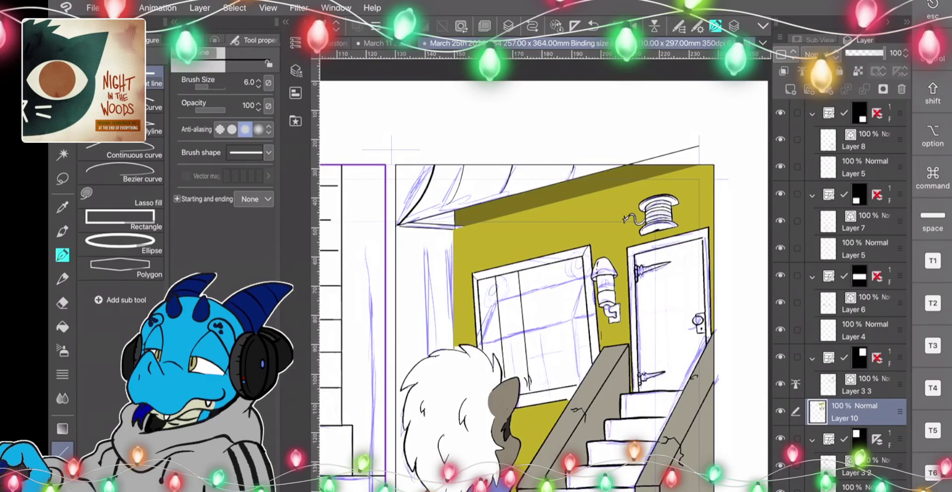
{"action": "left_click_drag", "start_coordinate": [544, 272], "coordinate": [557, 384]}
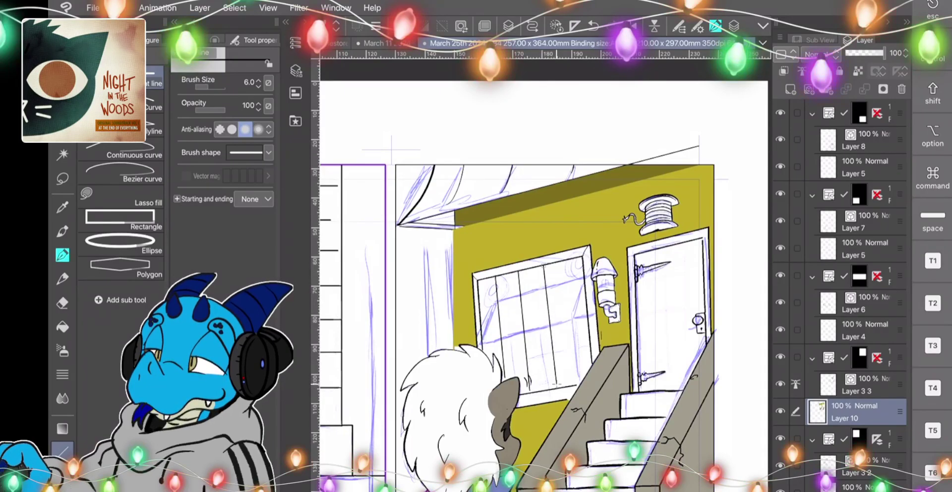
{"action": "left_click_drag", "start_coordinate": [565, 262], "coordinate": [579, 381]}
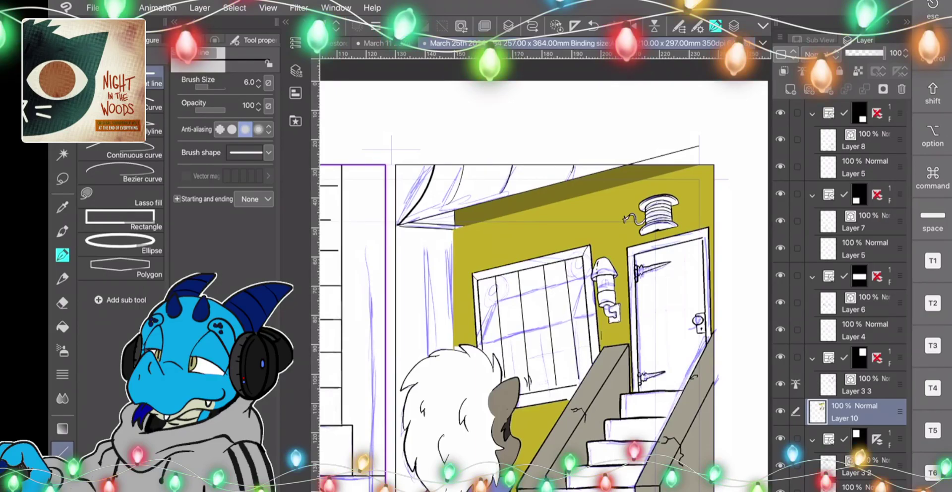
{"action": "double_click", "coordinate": [62, 488]}
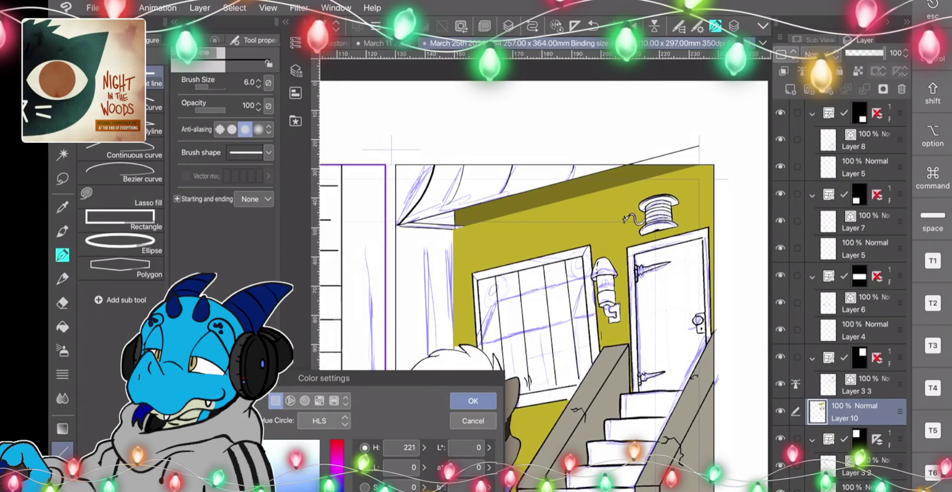
{"action": "left_click", "coordinate": [473, 401]}
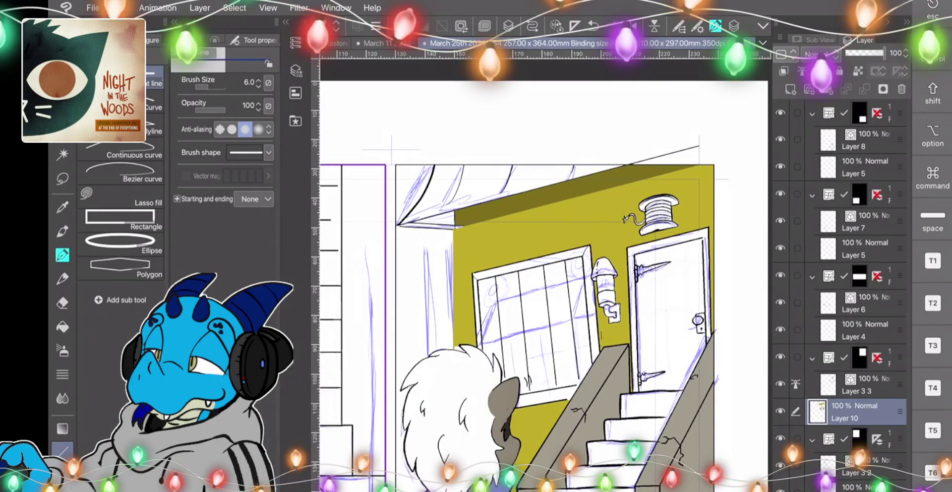
{"action": "left_click", "coordinate": [63, 327]}
{"action": "left_click", "coordinate": [488, 317]}
{"action": "left_click", "coordinate": [511, 325]}
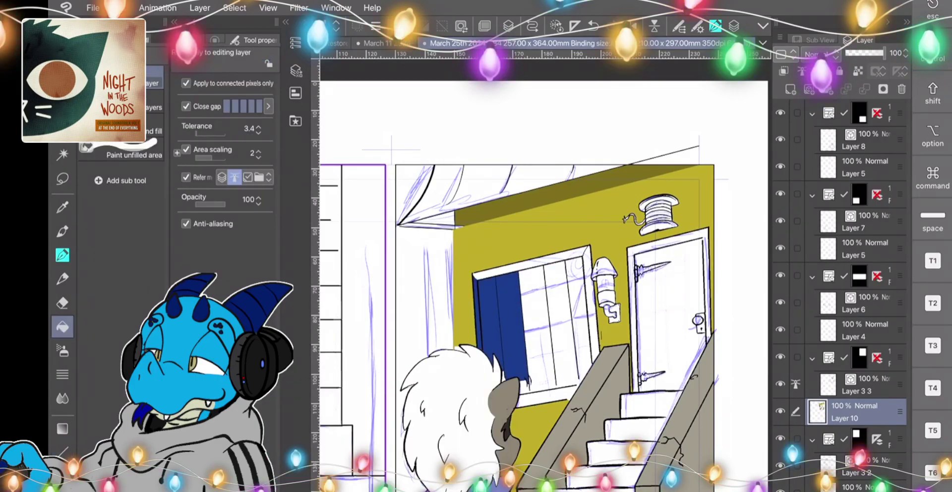
{"action": "left_click", "coordinate": [574, 26]}
{"action": "left_click", "coordinate": [593, 25]}
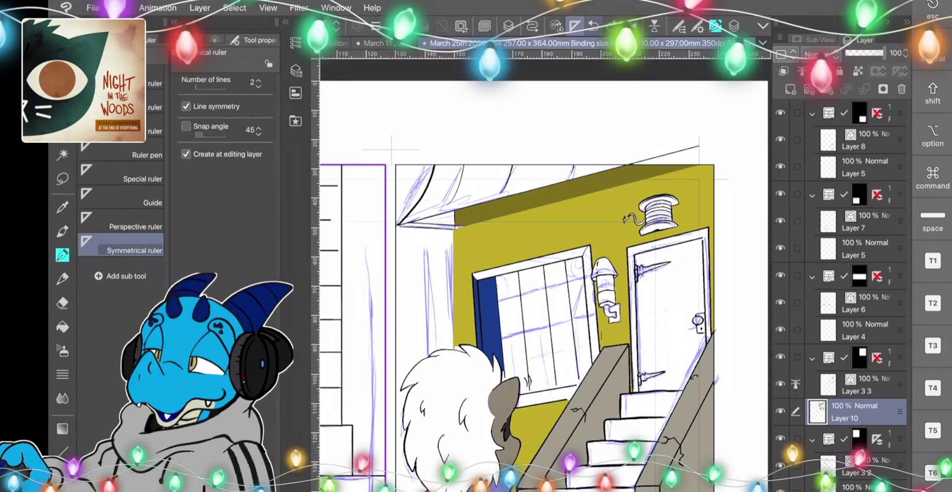
{"action": "left_click", "coordinate": [593, 25]}
{"action": "left_click", "coordinate": [62, 255]}
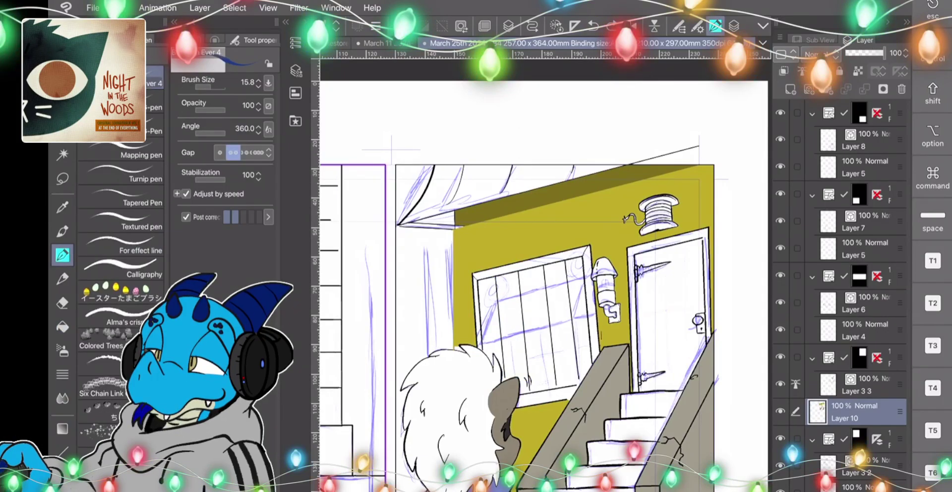
Fill all the vertical strips of the window with dark blue on Layer 10.
{"action": "scroll", "coordinate": [485, 292], "scroll_direction": "up", "scroll_amount": 3}
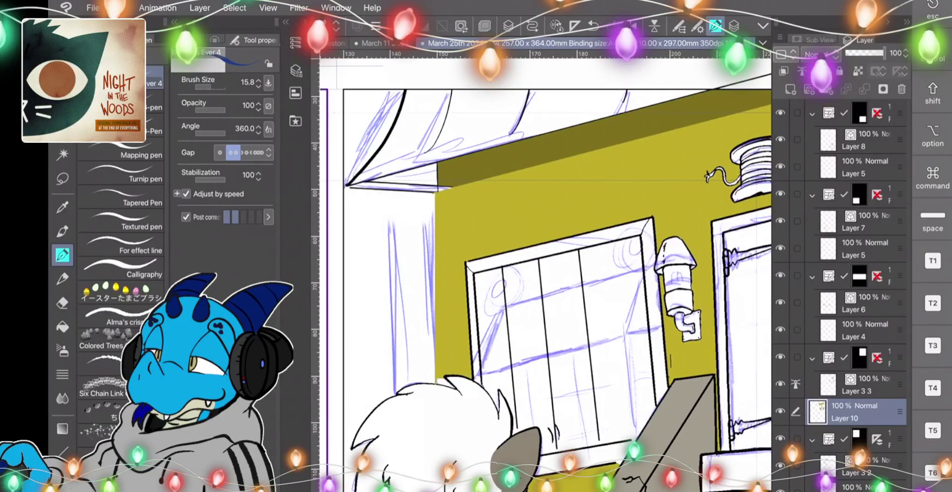
{"action": "left_click", "coordinate": [63, 327]}
{"action": "left_click", "coordinate": [493, 328]}
{"action": "left_click", "coordinate": [528, 332]}
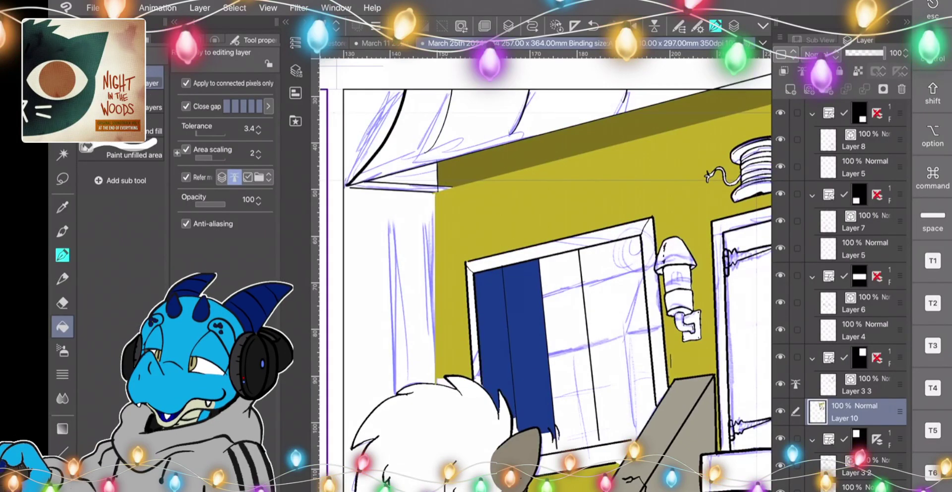
{"action": "left_click", "coordinate": [560, 347]}
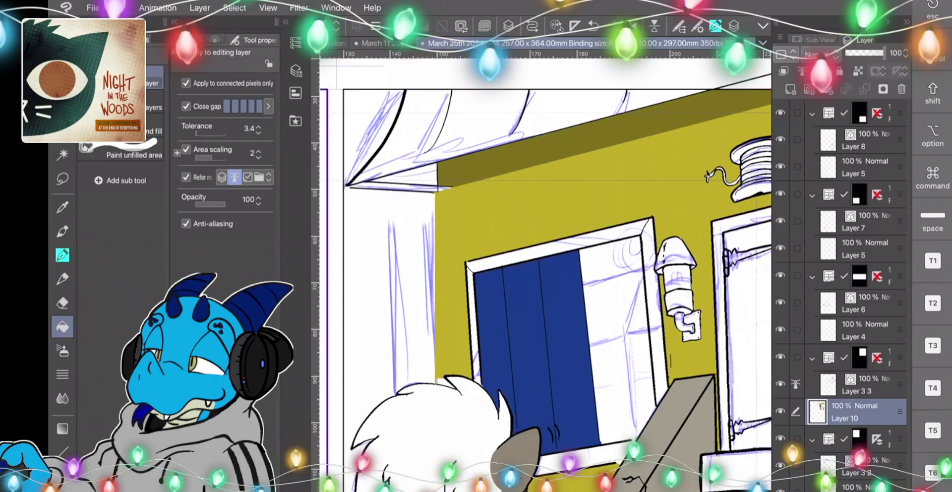
{"action": "left_click", "coordinate": [614, 342]}
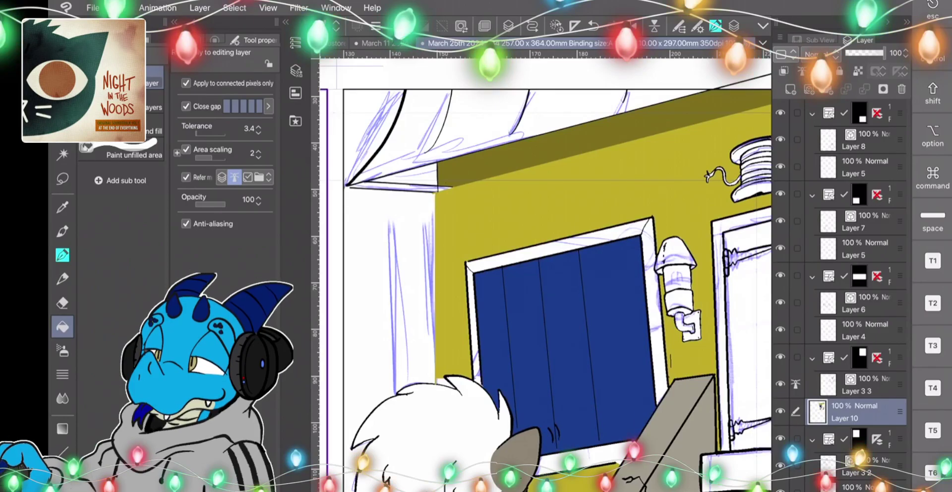
Set the color to black and draw a straight line splitting the window's remaining wide blue strip.
{"action": "left_click", "coordinate": [63, 451]}
{"action": "double_click", "coordinate": [62, 485]}
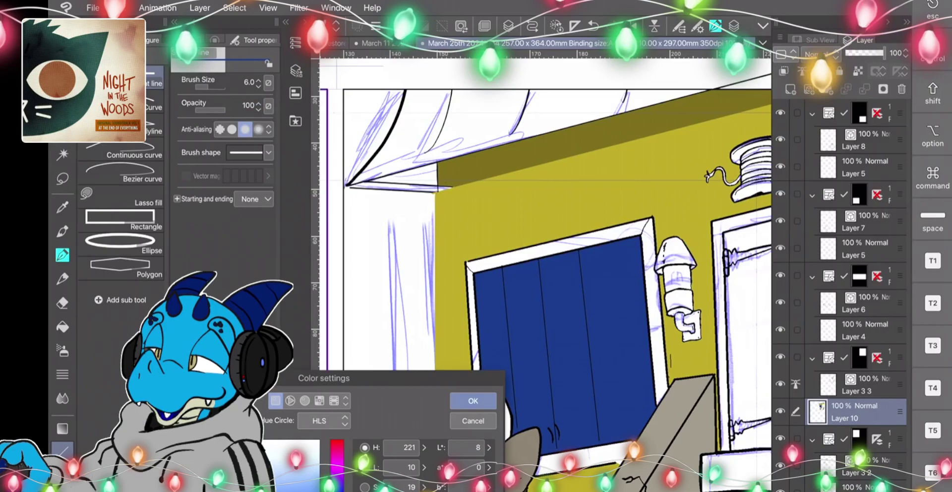
{"action": "left_click", "coordinate": [473, 400]}
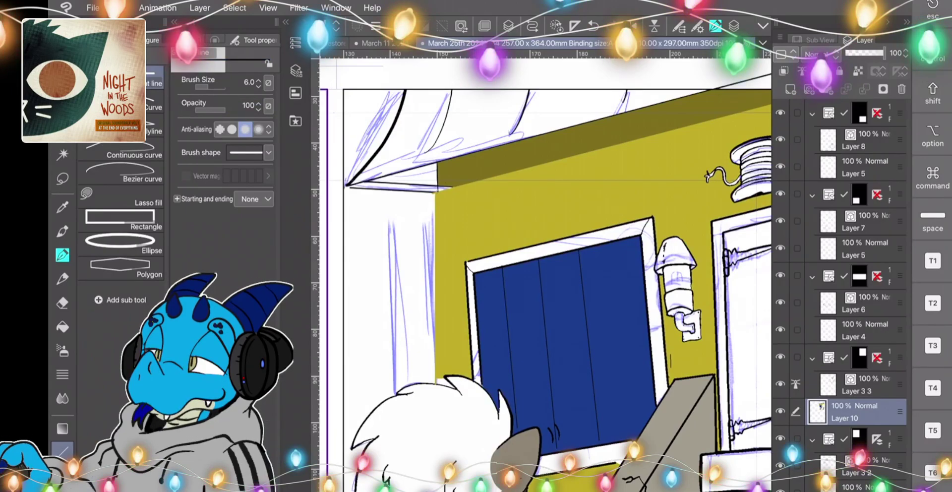
{"action": "left_click_drag", "start_coordinate": [615, 239], "coordinate": [624, 310]}
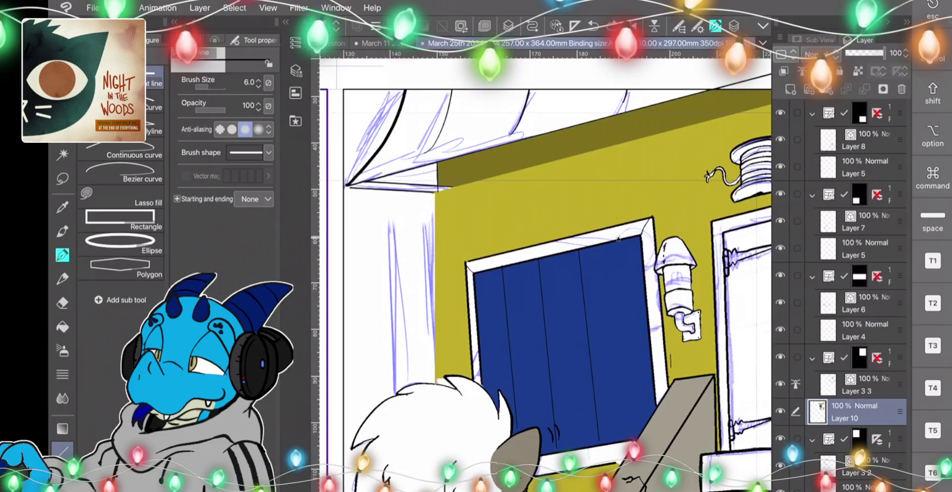
{"action": "left_click_drag", "start_coordinate": [619, 241], "coordinate": [630, 370]}
{"action": "left_click_drag", "start_coordinate": [638, 430], "coordinate": [638, 439]}
Draw a short straight black line on the mustard wall from the beam shadow down toward the window frame.
{"action": "scroll", "coordinate": [486, 314], "scroll_direction": "down", "scroll_amount": 3}
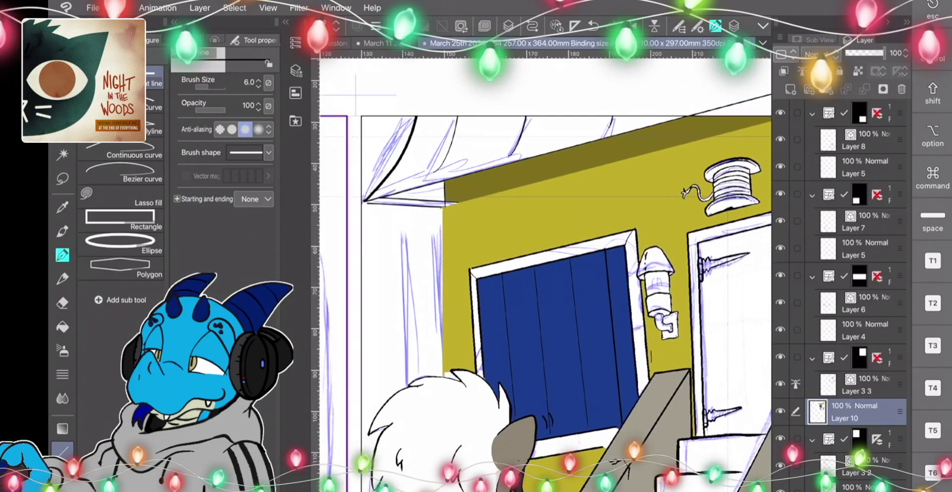
{"action": "left_click_drag", "start_coordinate": [478, 214], "coordinate": [493, 276]}
{"action": "scroll", "coordinate": [496, 337], "scroll_direction": "down", "scroll_amount": 5}
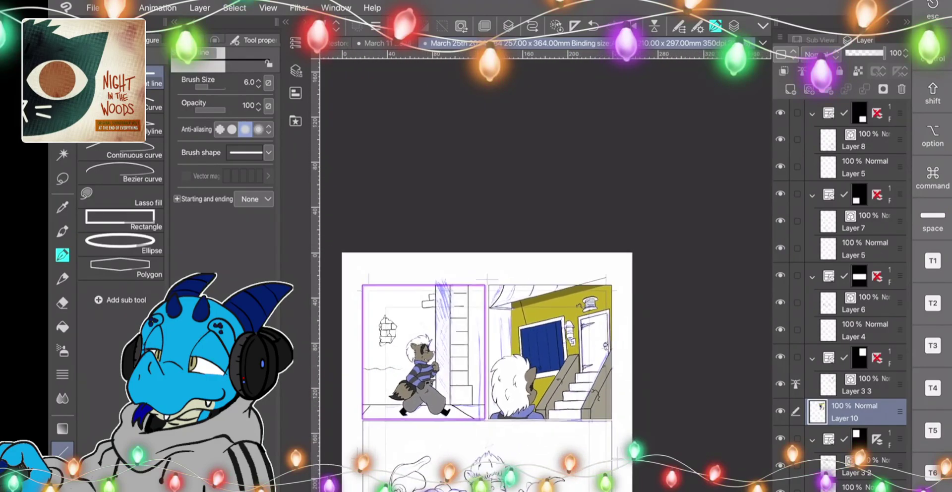
{"action": "scroll", "coordinate": [535, 324], "scroll_direction": "up", "scroll_amount": 5}
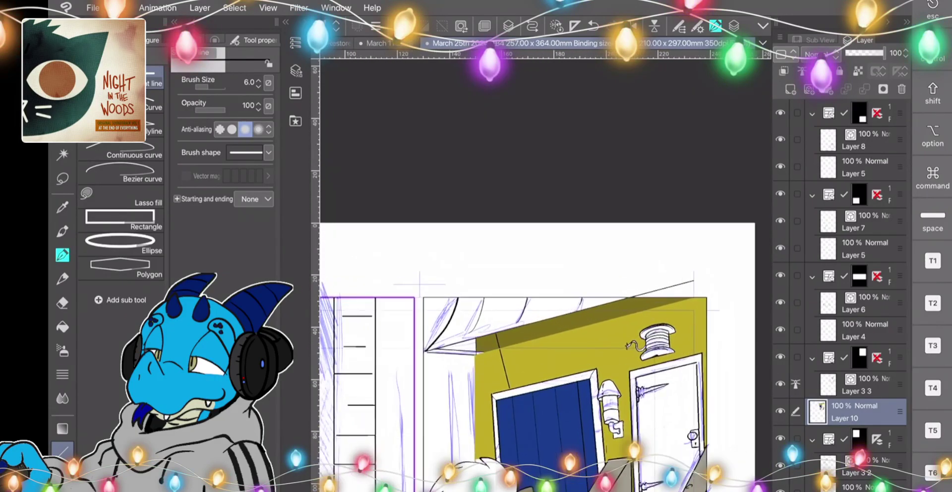
{"action": "scroll", "coordinate": [546, 275], "scroll_direction": "down", "scroll_amount": 1}
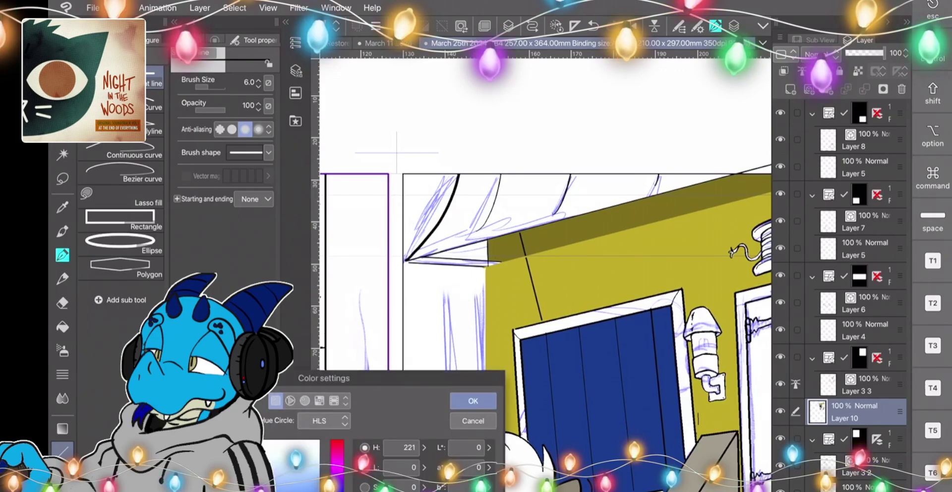
Set the color to a dark olive with hue 53 and fill the window frame on Layer 10.
{"action": "left_click", "coordinate": [337, 490]}
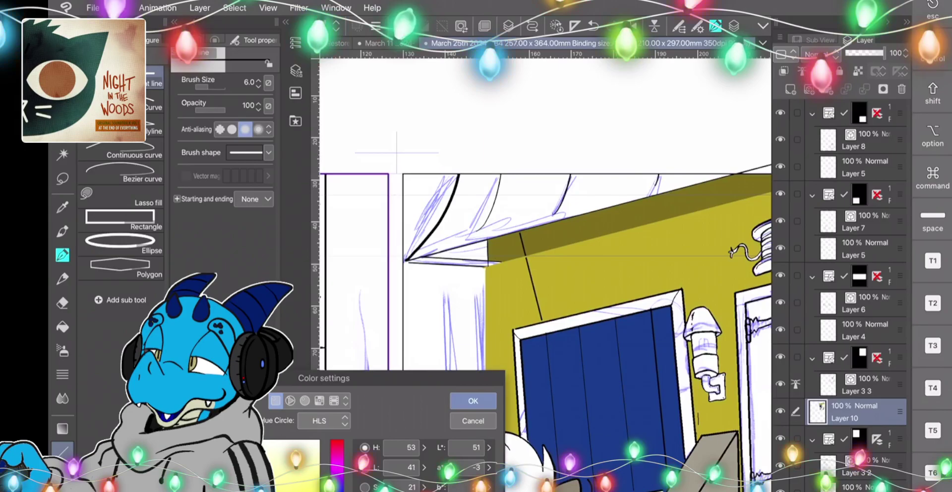
{"action": "left_click", "coordinate": [473, 400]}
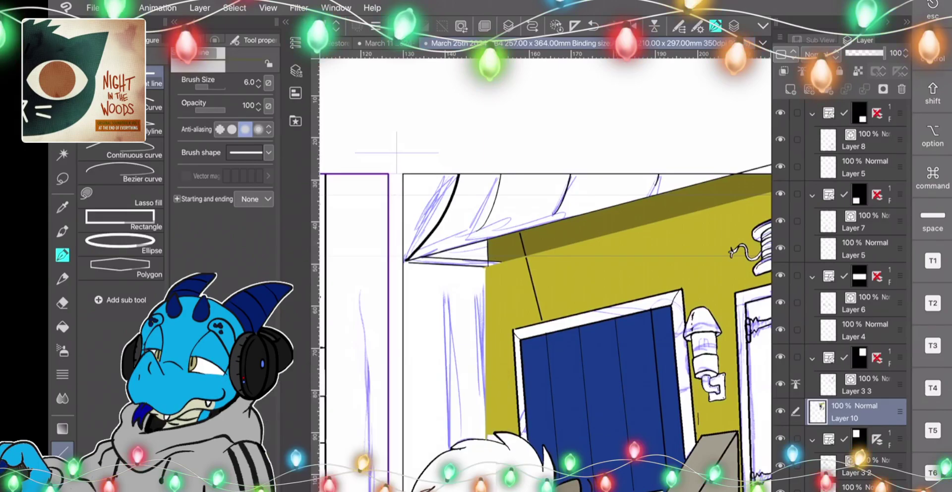
{"action": "key", "text": "g"}
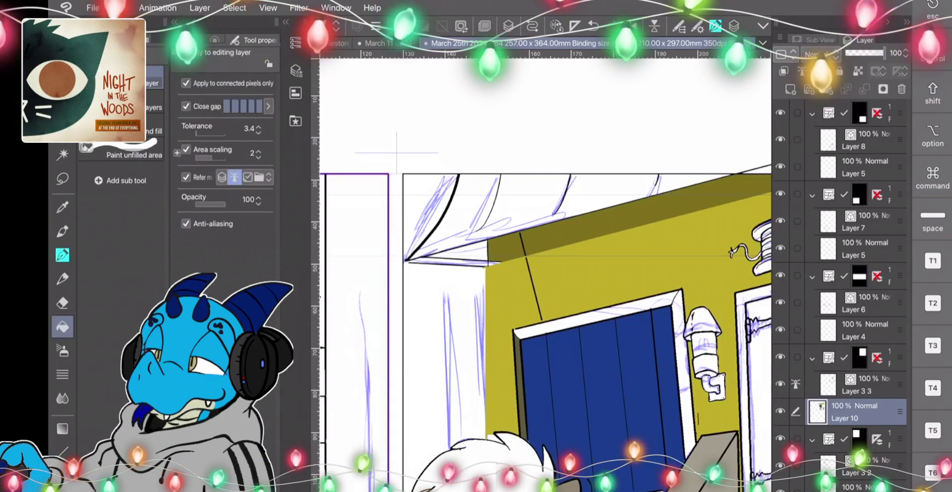
{"action": "left_click", "coordinate": [577, 320]}
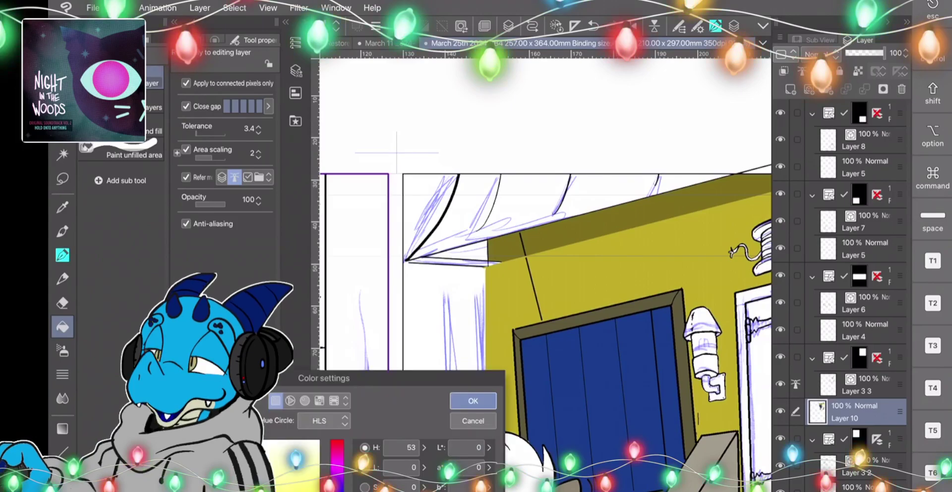
Set the color to black and draw three straight lines across the blue window strips to form a grid of panes.
{"action": "key", "text": "Return"}
{"action": "key", "text": "u"}
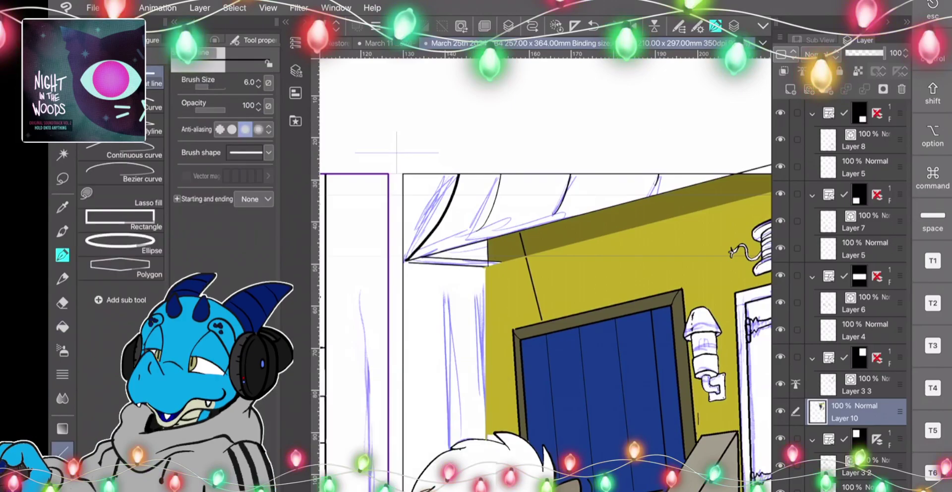
{"action": "left_click_drag", "start_coordinate": [541, 176], "coordinate": [557, 332]}
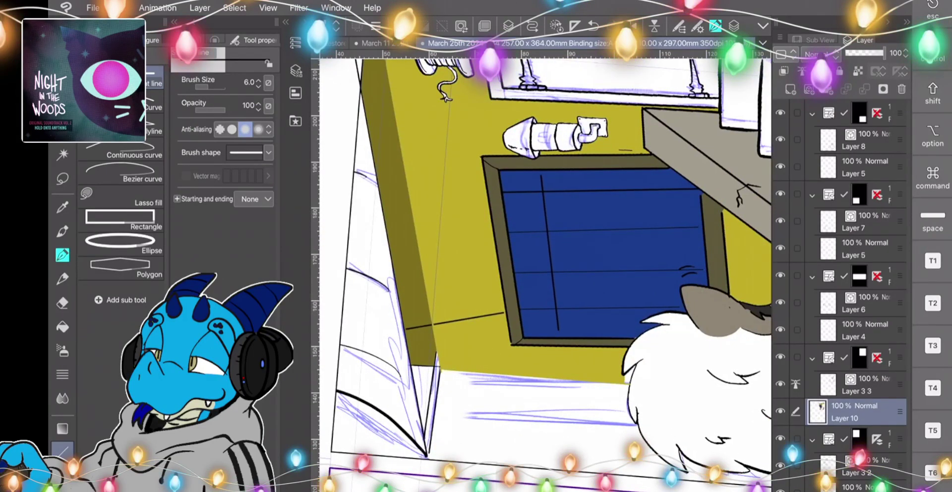
{"action": "left_click_drag", "start_coordinate": [592, 175], "coordinate": [604, 326]}
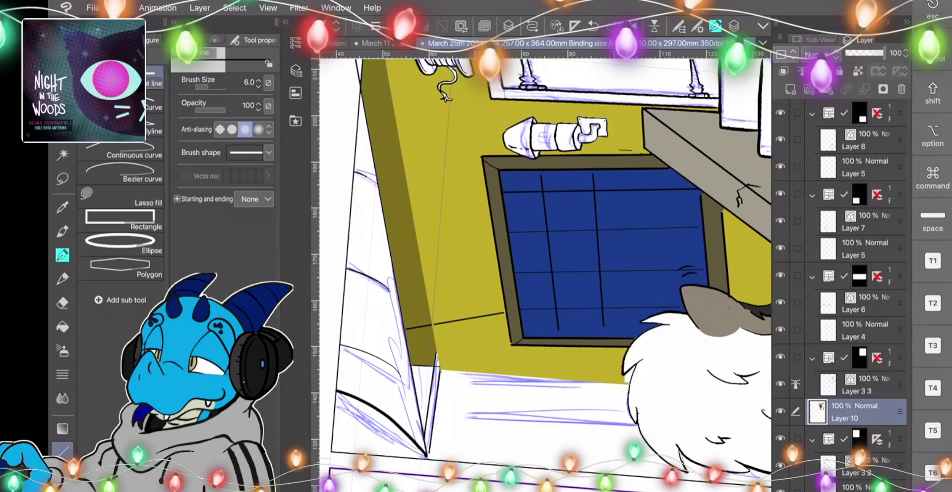
{"action": "left_click_drag", "start_coordinate": [648, 230], "coordinate": [650, 323]}
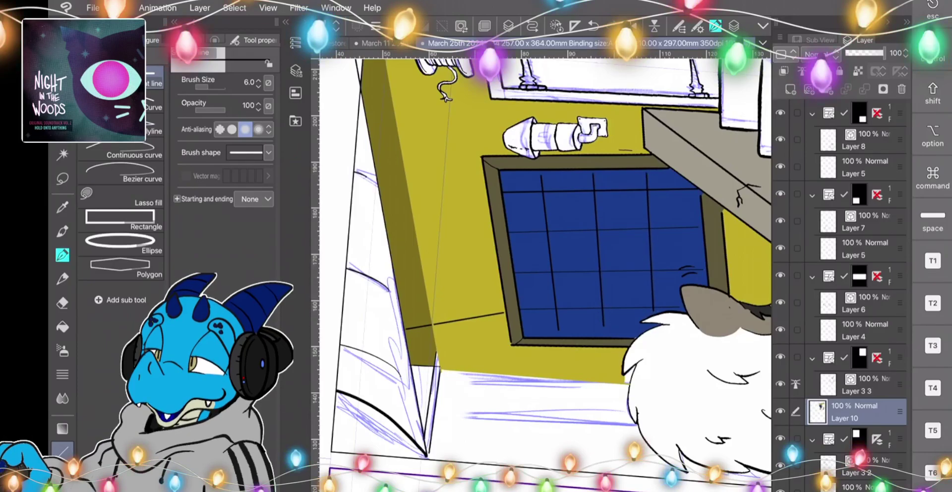
{"action": "key", "text": "ctrl+z"}
{"action": "left_click_drag", "start_coordinate": [546, 248], "coordinate": [525, 251]}
{"action": "left_click_drag", "start_coordinate": [585, 257], "coordinate": [556, 282]}
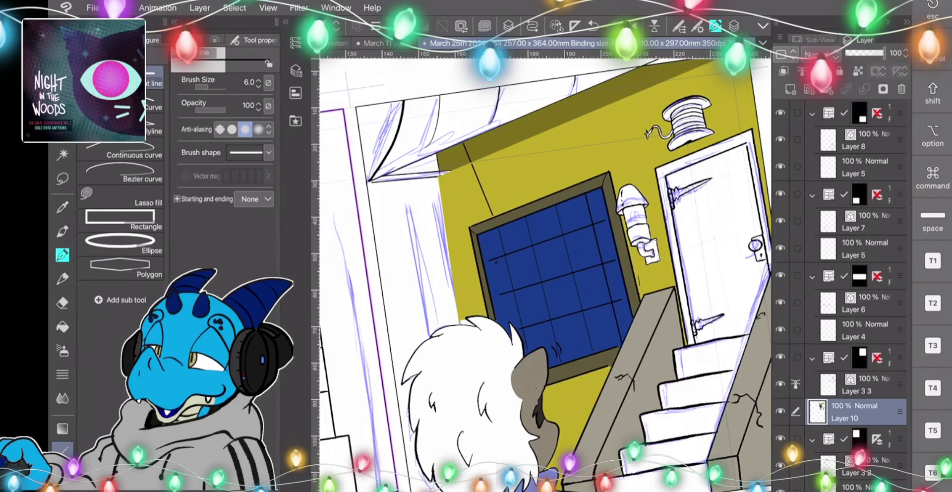
Set the color to a dark blue with hue 235.
{"action": "double_click", "coordinate": [62, 484]}
{"action": "left_click", "coordinate": [336, 487]}
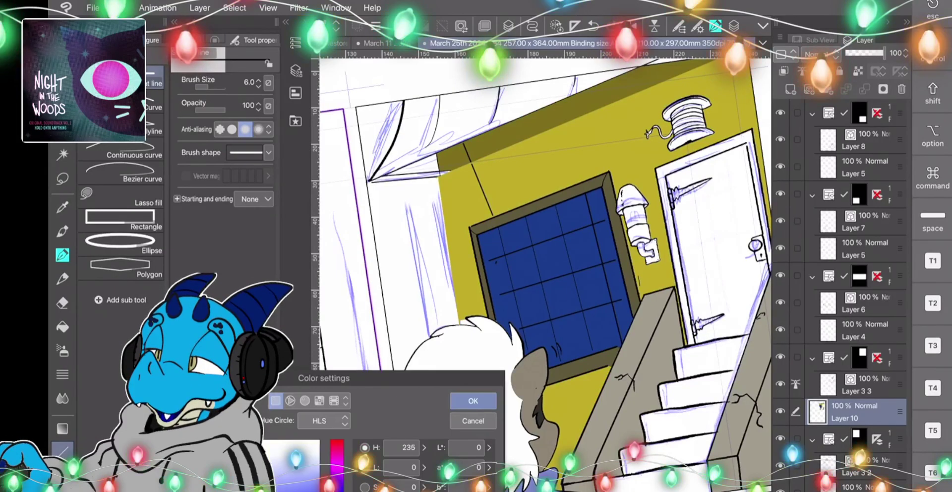
{"action": "left_click", "coordinate": [312, 490]}
{"action": "left_click", "coordinate": [472, 401]}
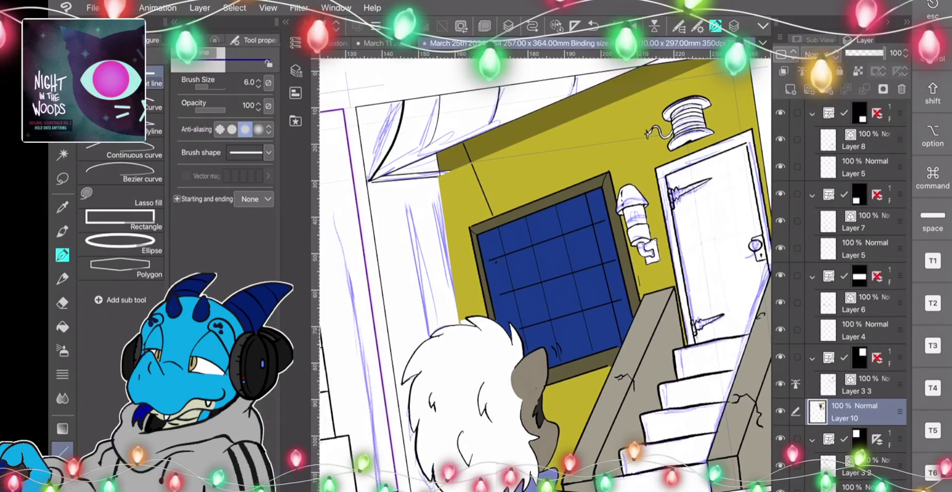
Auto-select the blue panes in the side columns of the window's grid.
{"action": "left_click", "coordinate": [63, 155]}
{"action": "left_click", "coordinate": [497, 276]}
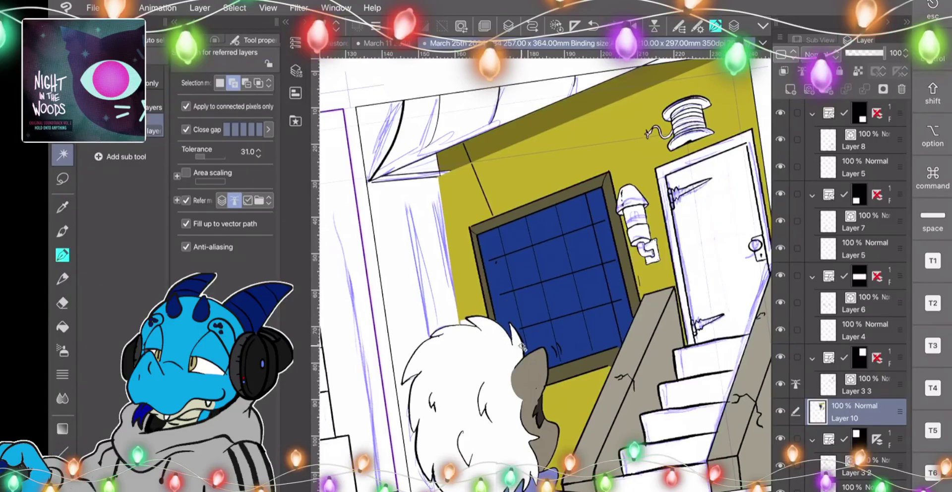
{"action": "left_click", "coordinate": [588, 286]}
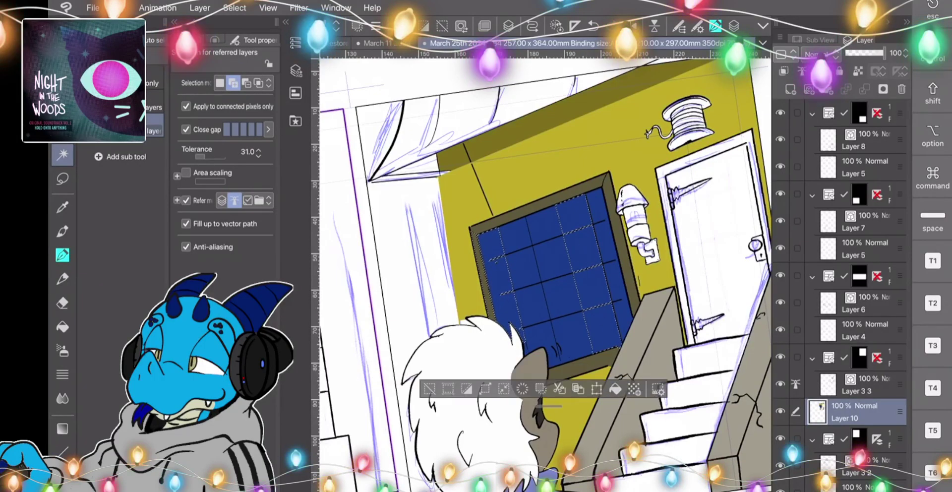
{"action": "left_click", "coordinate": [606, 240]}
{"action": "left_click", "coordinate": [523, 270]}
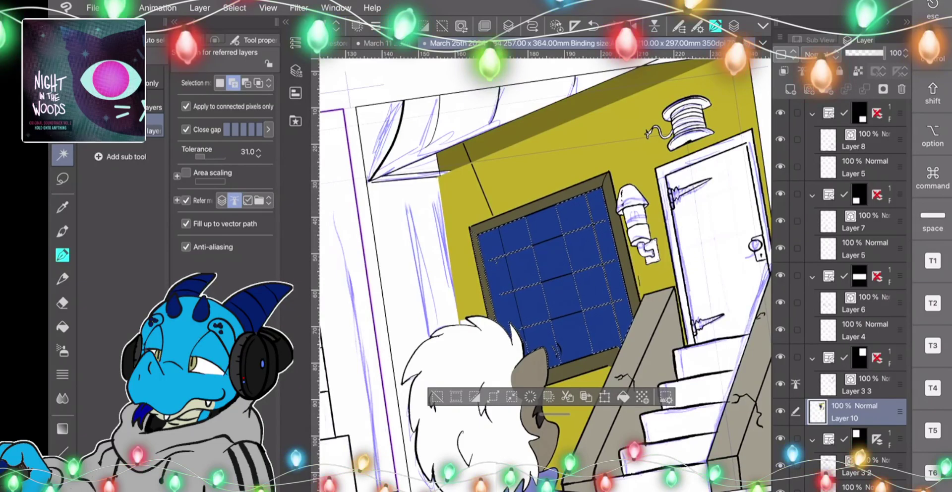
Try shading the window's left panes in dark blue with the Emphasizing texture brush at size 275.9.
{"action": "left_click", "coordinate": [62, 231]}
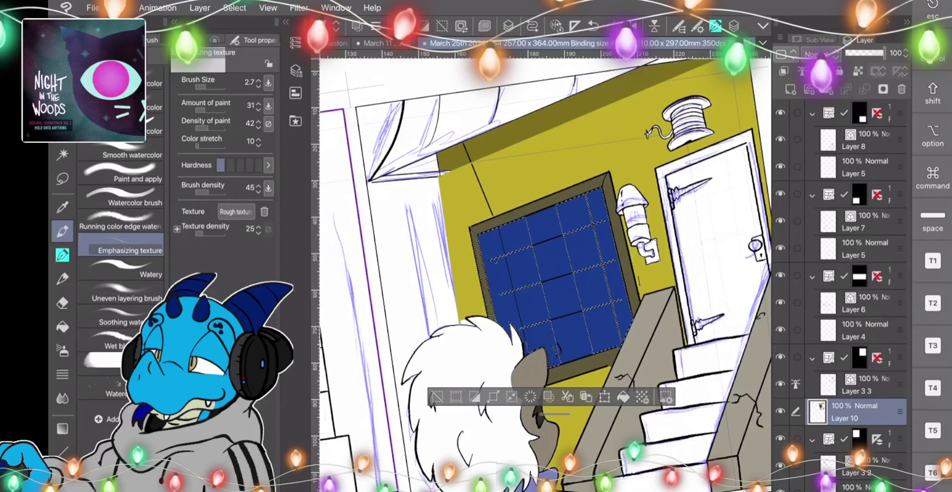
{"action": "double_click", "coordinate": [62, 486]}
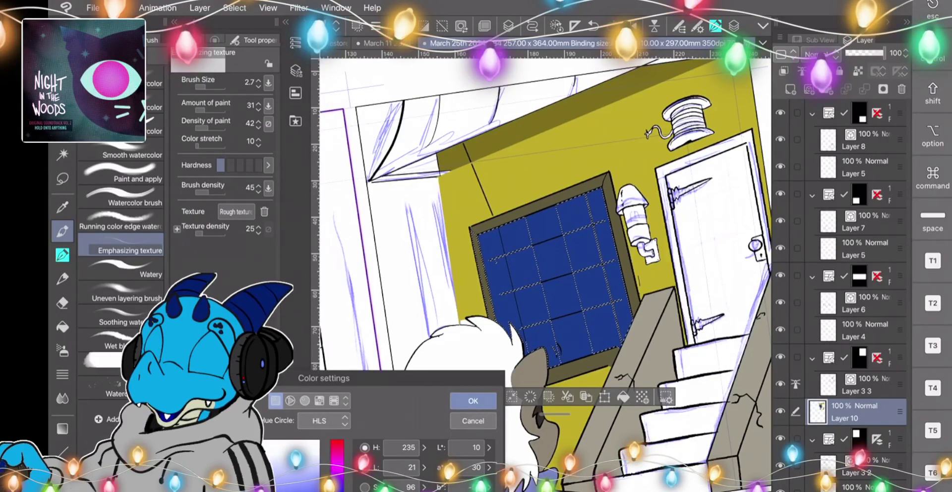
{"action": "left_click", "coordinate": [473, 400]}
{"action": "left_click_drag", "start_coordinate": [201, 86], "coordinate": [219, 87]}
{"action": "left_click_drag", "start_coordinate": [501, 223], "coordinate": [511, 337]}
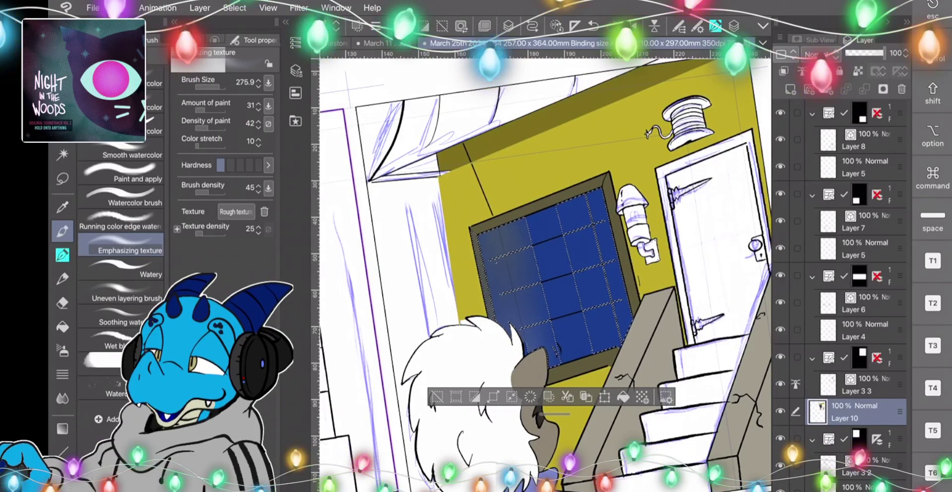
Undo the textured shading and try shading the left panes with a watercolor brush at size 114.4.
{"action": "left_click", "coordinate": [121, 126]}
{"action": "left_click", "coordinate": [122, 101]}
{"action": "left_click", "coordinate": [122, 78]}
{"action": "left_click", "coordinate": [594, 26]}
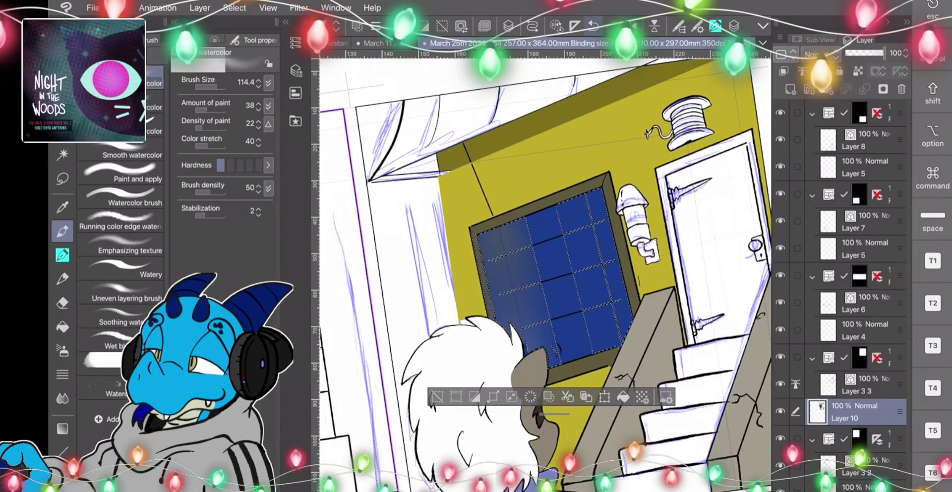
{"action": "left_click_drag", "start_coordinate": [504, 232], "coordinate": [530, 340]}
{"action": "left_click", "coordinate": [594, 26]}
{"action": "key", "text": "ctrl+z"}
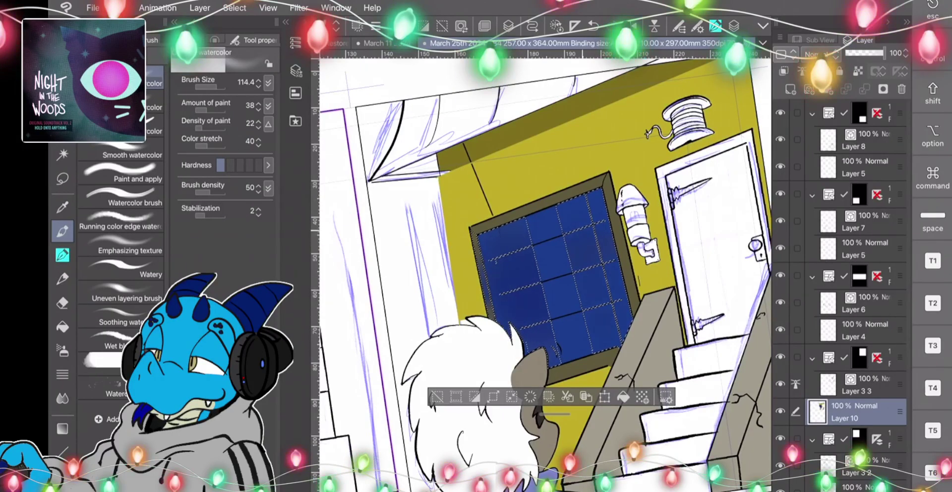
Try shading the right panes with the watercolor brush, and undo all the shading and the pane selection.
{"action": "left_click_drag", "start_coordinate": [577, 211], "coordinate": [602, 278]}
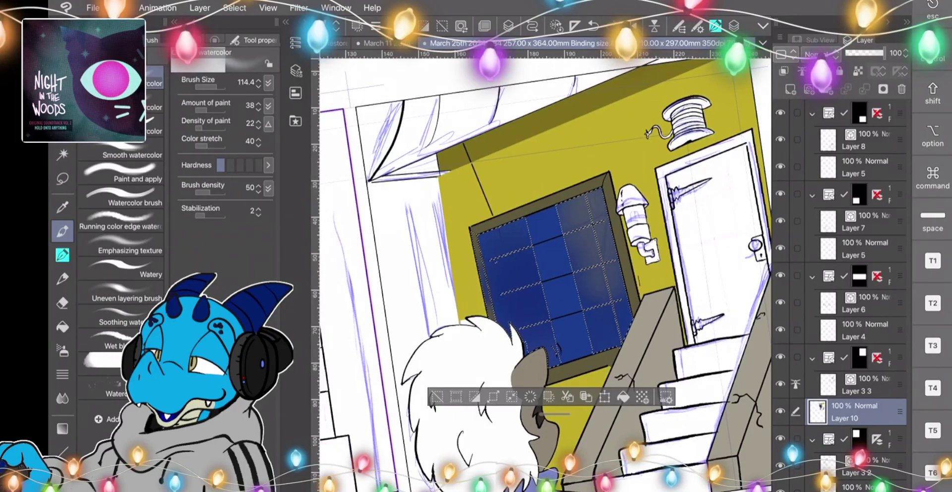
{"action": "left_click", "coordinate": [593, 26]}
{"action": "left_click", "coordinate": [594, 26]}
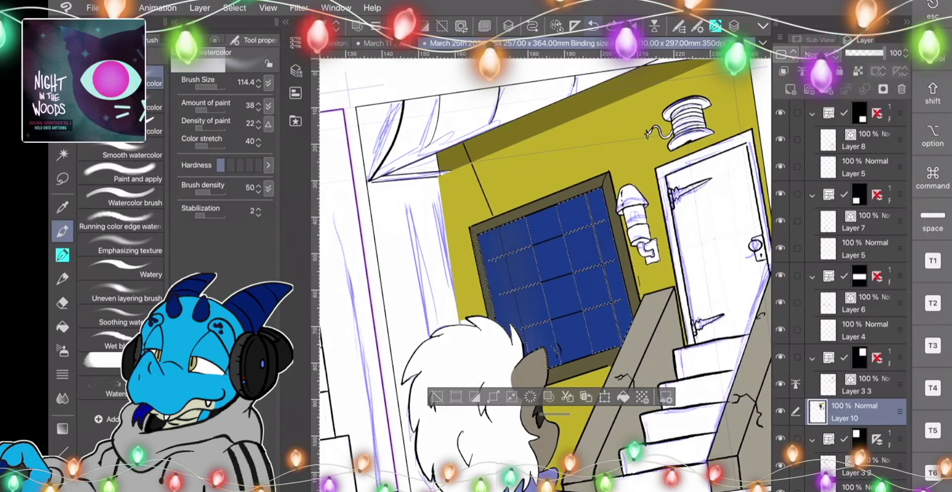
{"action": "key", "text": "u"}
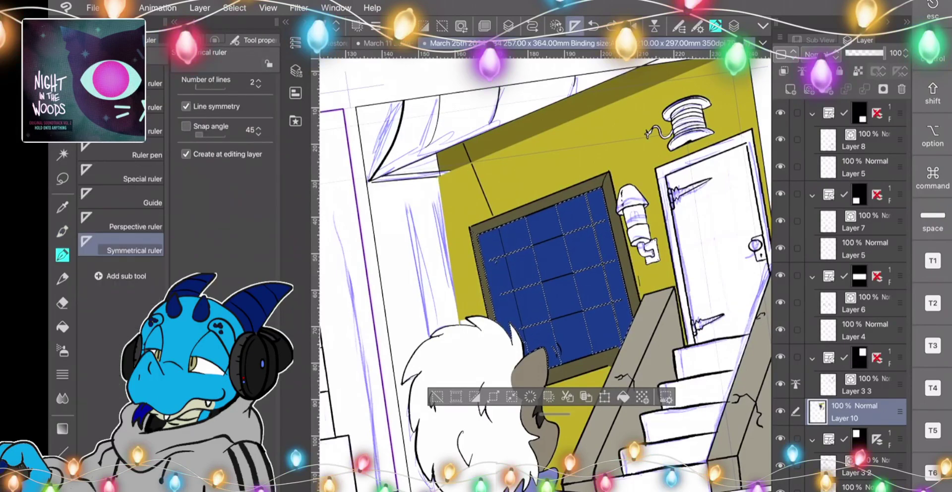
{"action": "key", "text": "super+z"}
{"action": "key", "text": "super+z"}
{"action": "key", "text": "super+z"}
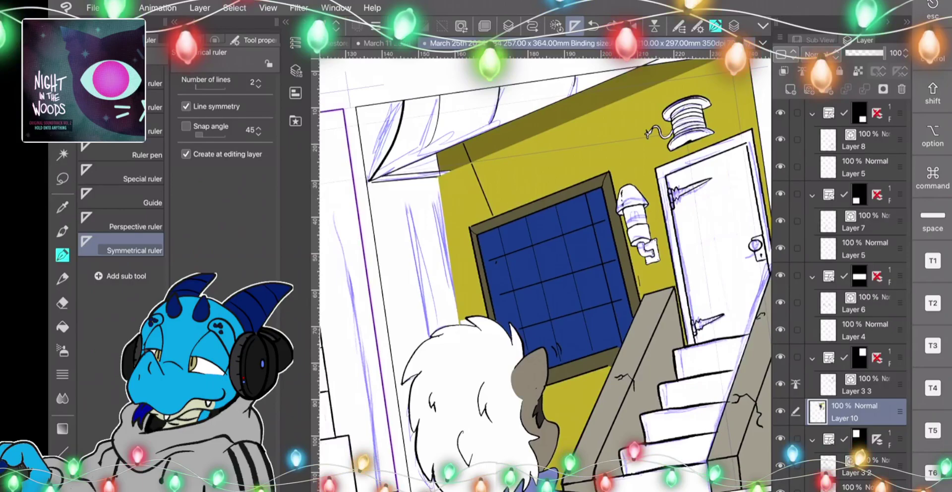
Set the color to navy with hue 222, luminosity 19 and saturation 76, and draw curtain edges across the window with a 15.8 pen.
{"action": "key", "text": "i"}
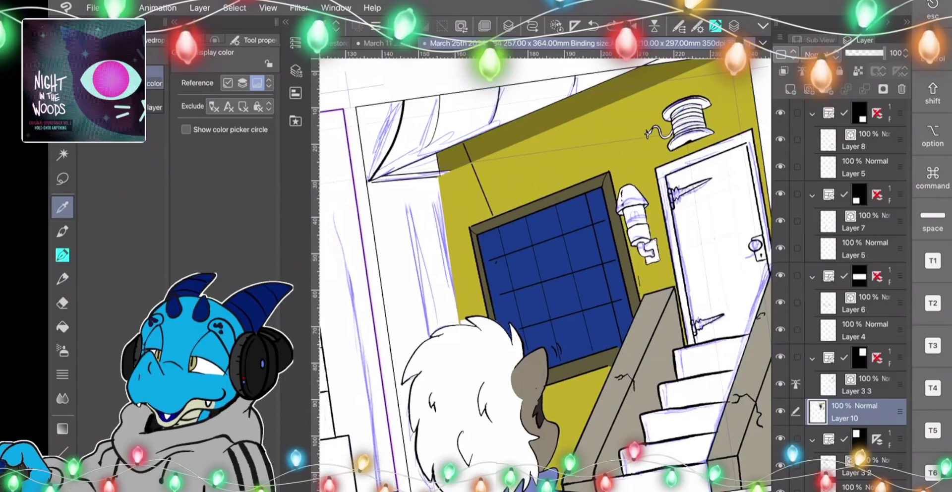
{"action": "key", "text": "p"}
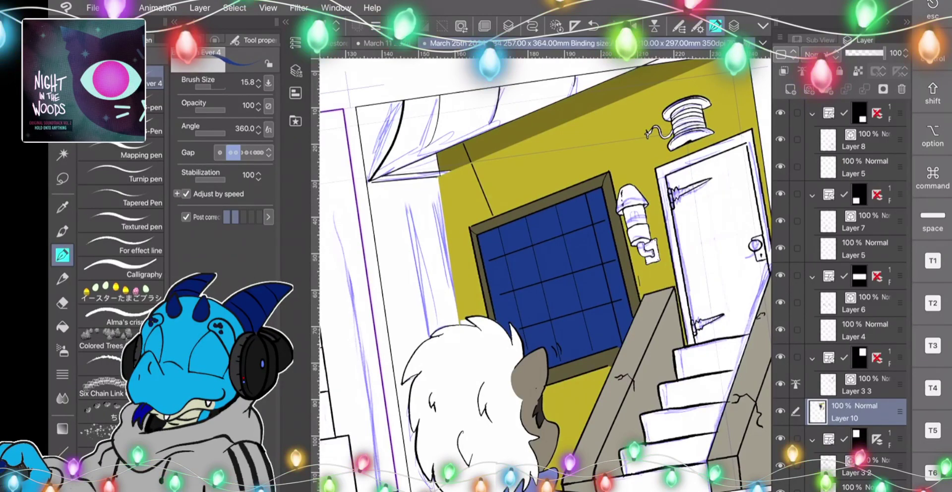
{"action": "double_click", "coordinate": [63, 488]}
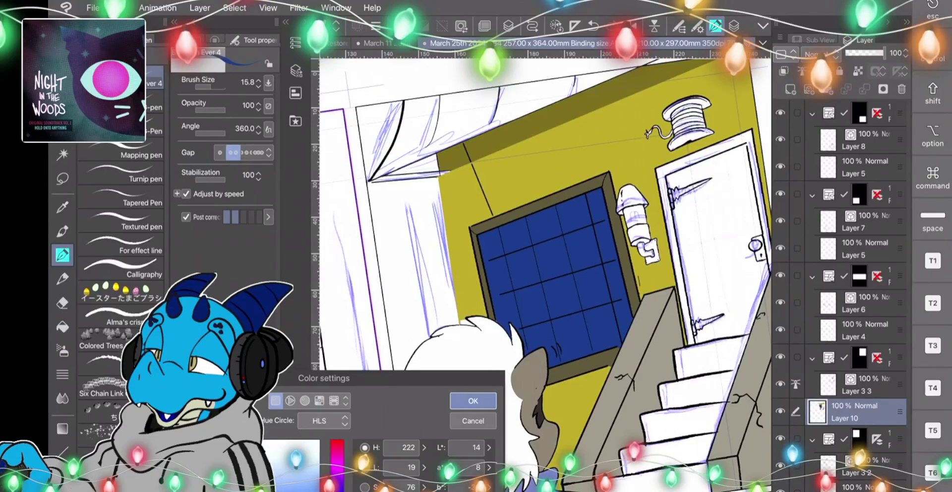
{"action": "left_click", "coordinate": [473, 401]}
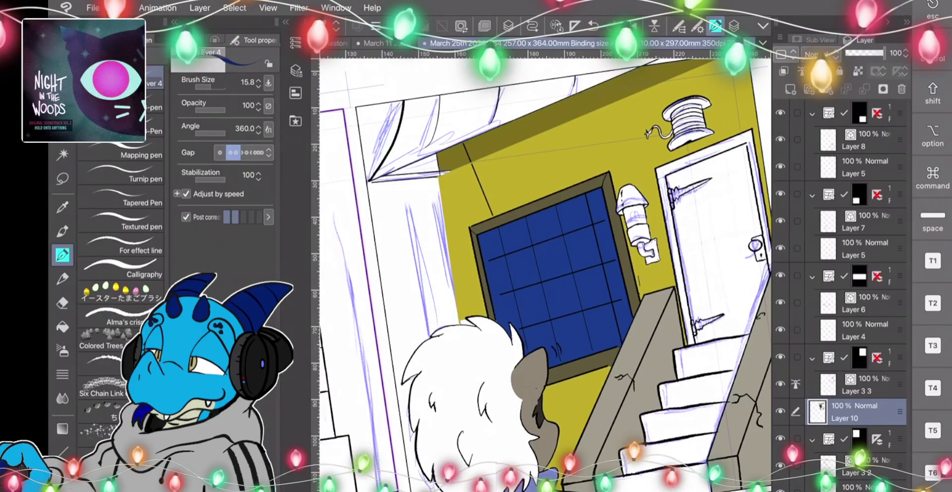
{"action": "left_click_drag", "start_coordinate": [548, 212], "coordinate": [565, 252]}
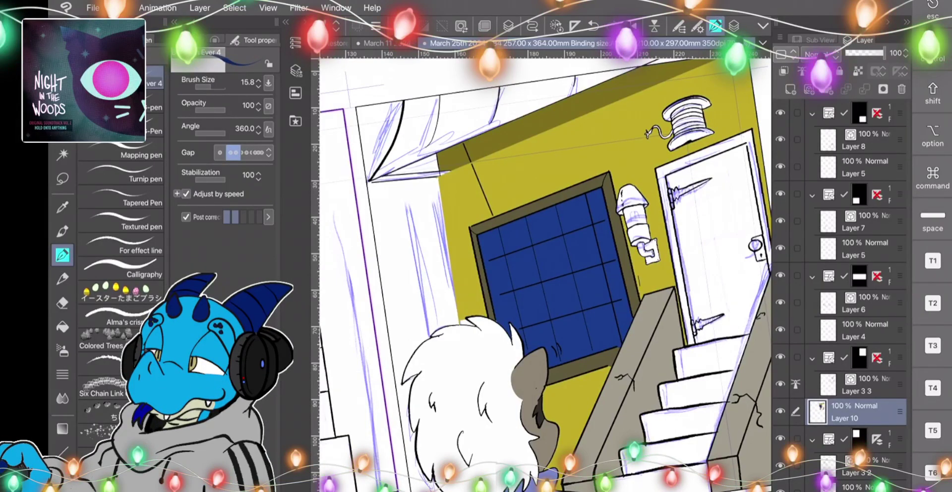
{"action": "left_click_drag", "start_coordinate": [540, 303], "coordinate": [536, 322]}
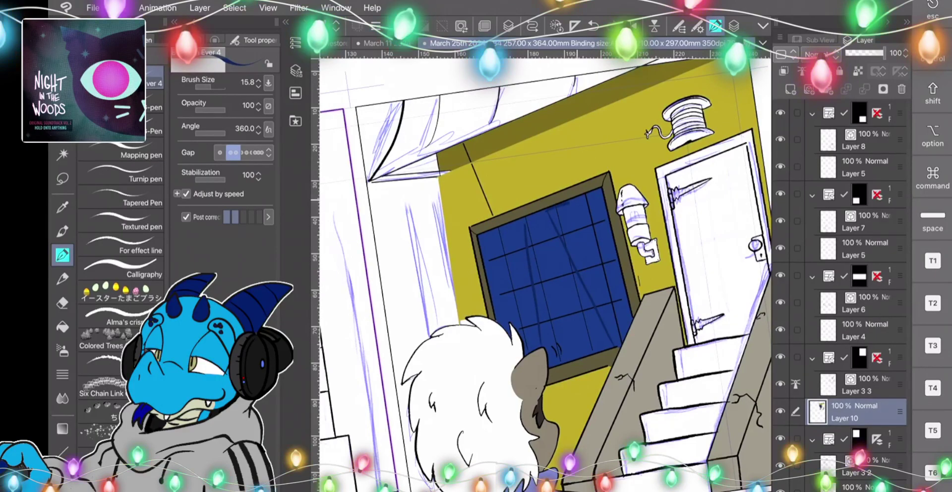
{"action": "left_click_drag", "start_coordinate": [604, 197], "coordinate": [629, 313]}
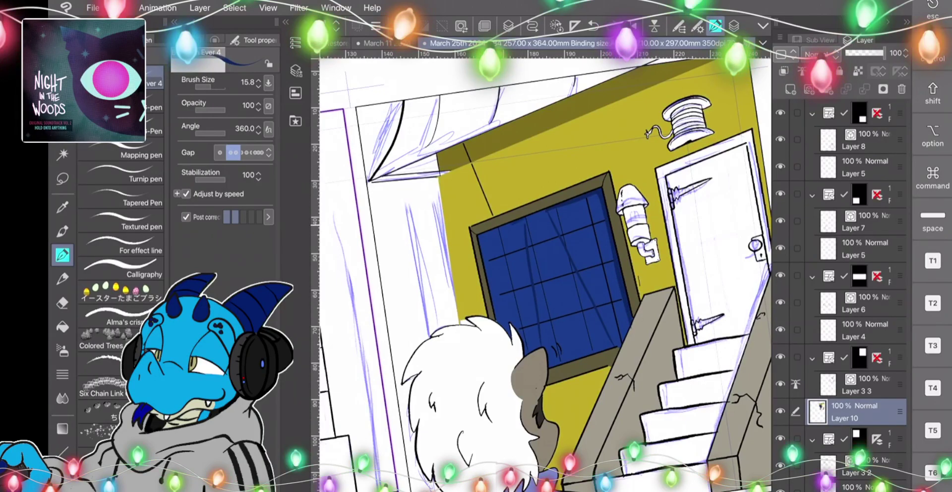
{"action": "left_click_drag", "start_coordinate": [506, 224], "coordinate": [487, 229]}
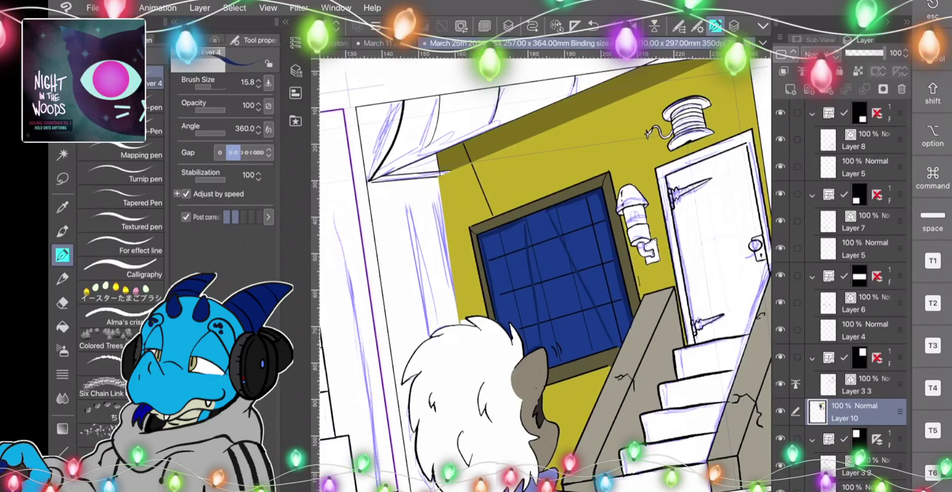
Fill the curtain areas on both sides of the window with the navy color on Layer 10.
{"action": "key", "text": "g"}
{"action": "left_click", "coordinate": [520, 270]}
{"action": "left_click", "coordinate": [514, 238]}
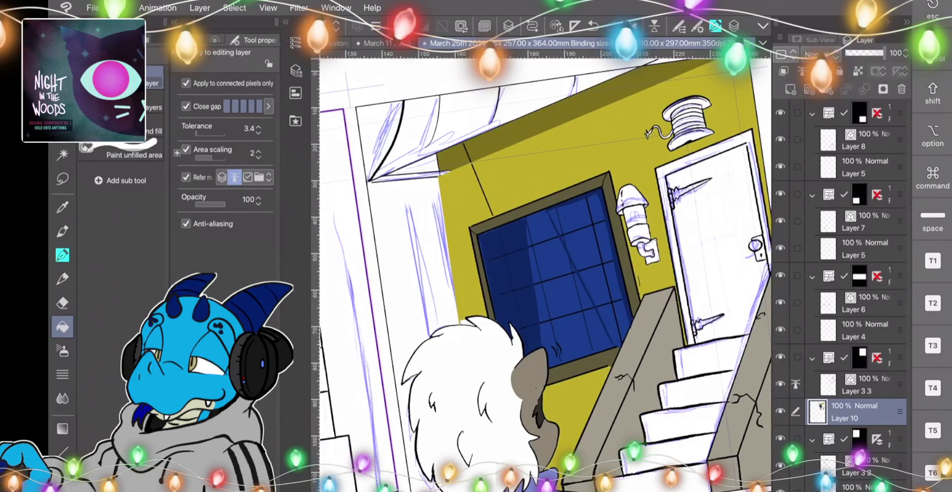
{"action": "left_click", "coordinate": [570, 237]}
{"action": "left_click", "coordinate": [592, 273]}
{"action": "left_click", "coordinate": [611, 314]}
{"action": "left_click", "coordinate": [622, 304]}
{"action": "left_click", "coordinate": [611, 270]}
{"action": "left_click", "coordinate": [599, 231]}
{"action": "left_click", "coordinate": [577, 206]}
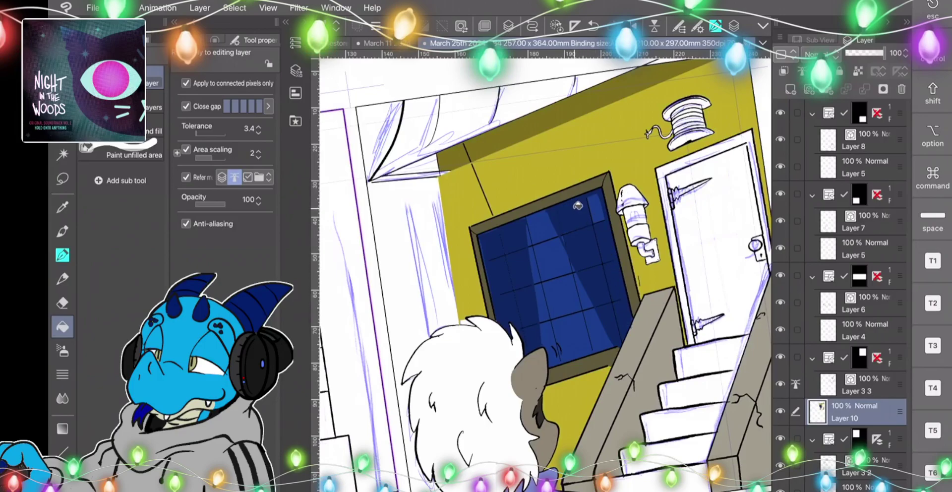
{"action": "left_click", "coordinate": [596, 204]}
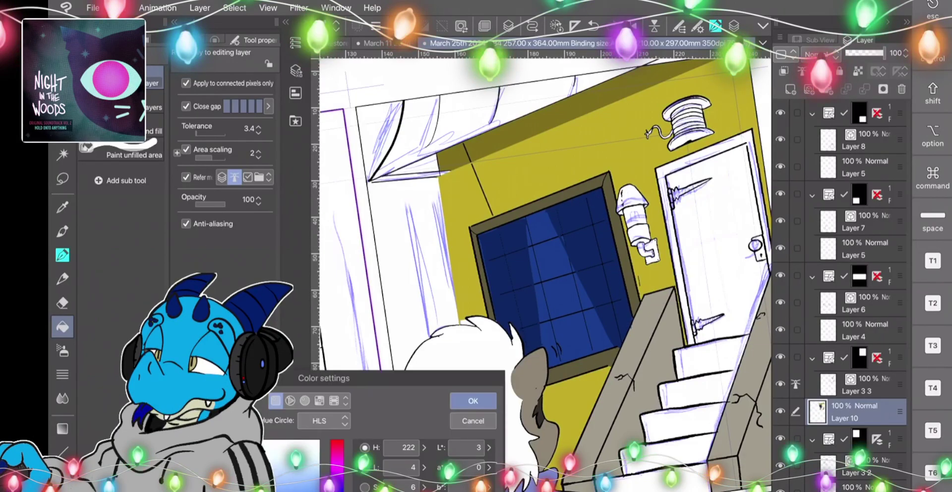
Set the color to near-black with hue 222, luminosity 4 and saturation 6, and draw fold lines on both curtains with the pen.
{"action": "left_click", "coordinate": [473, 401]}
{"action": "left_click", "coordinate": [63, 255]}
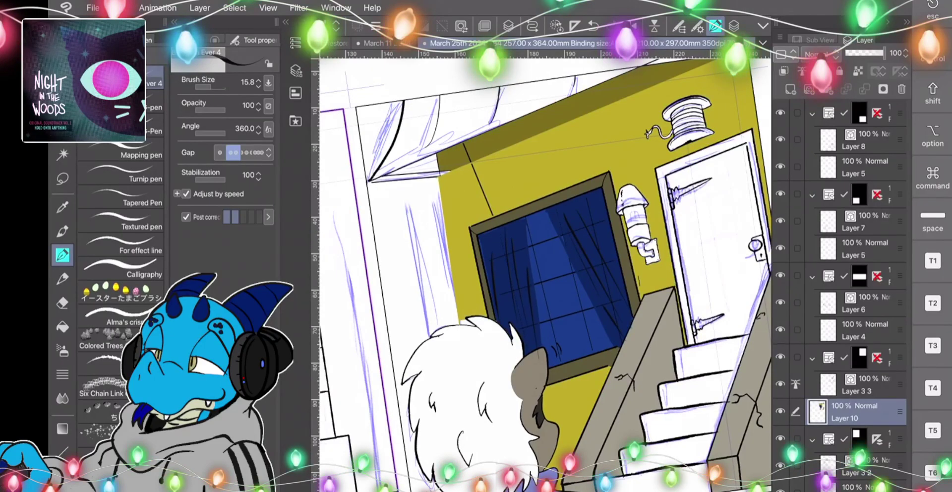
Auto-select the lighter blue pane areas between the curtains, including the top and bottom rows.
{"action": "left_click", "coordinate": [62, 179]}
{"action": "left_click", "coordinate": [63, 155]}
{"action": "left_click", "coordinate": [562, 296]}
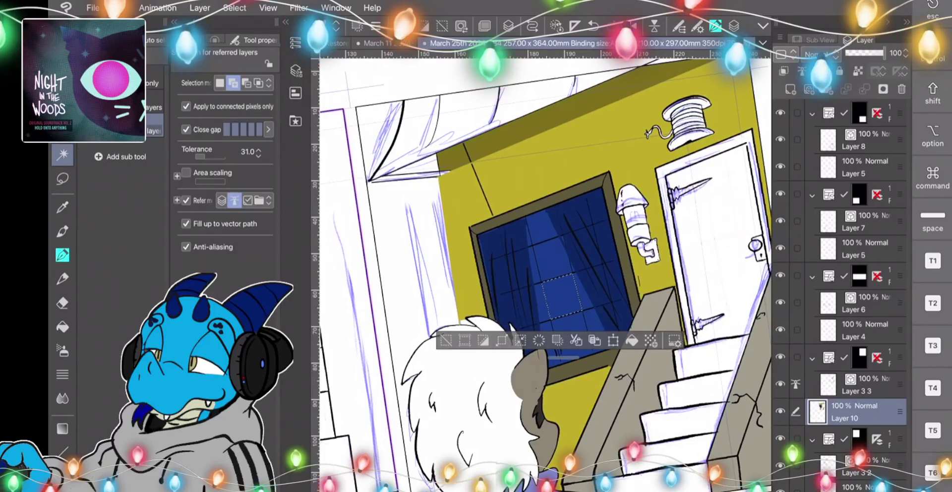
{"action": "left_click", "coordinate": [539, 303]}
{"action": "left_click", "coordinate": [557, 258]}
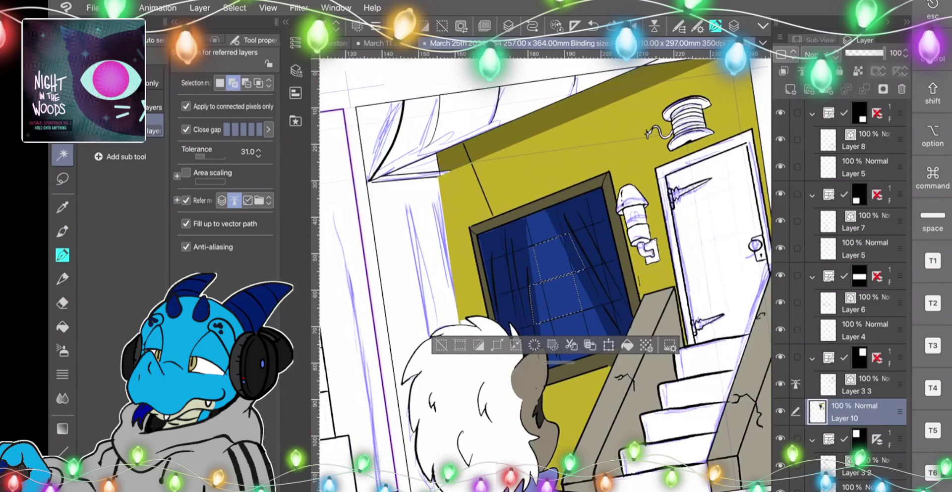
{"action": "left_click", "coordinate": [589, 290]}
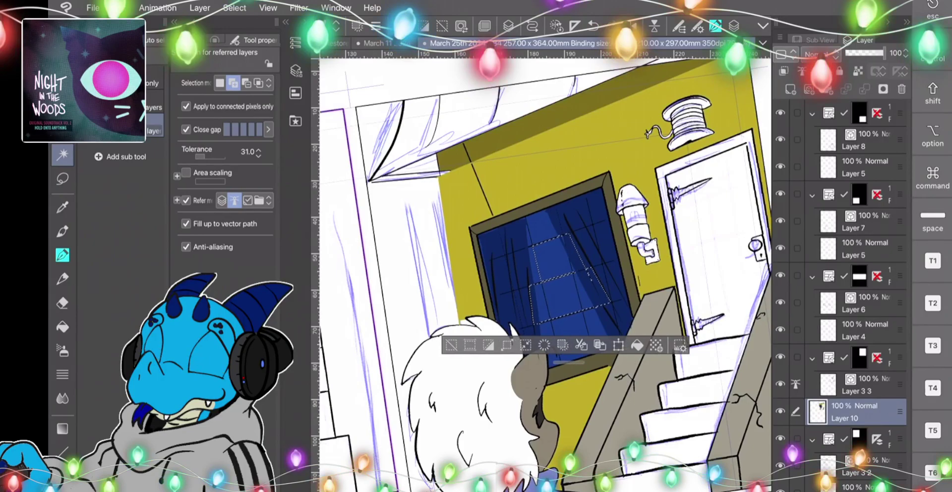
{"action": "left_click", "coordinate": [601, 329]}
{"action": "left_click", "coordinate": [572, 338]}
{"action": "left_click", "coordinate": [549, 343]}
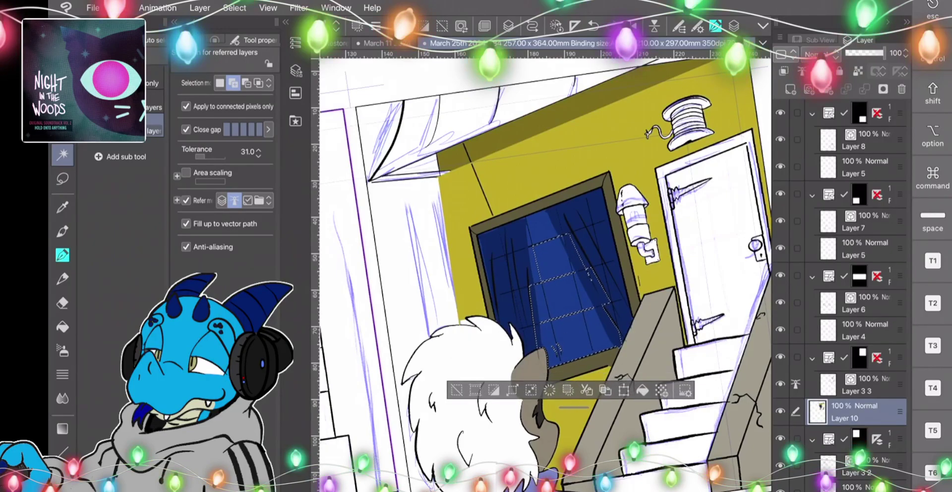
{"action": "left_click", "coordinate": [547, 227]}
{"action": "left_click", "coordinate": [519, 235]}
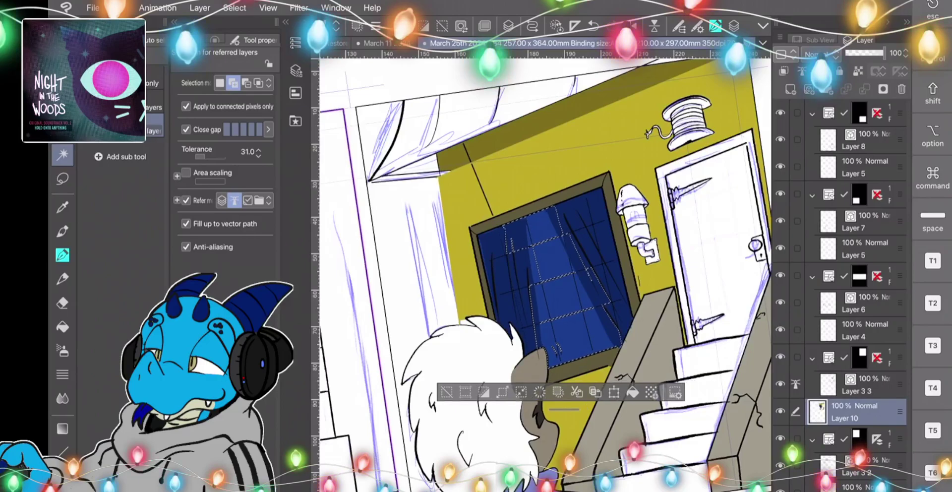
Subtract the left curtain's area from the selection with the Lasso, leaving only the glass between the curtains.
{"action": "key", "text": "m"}
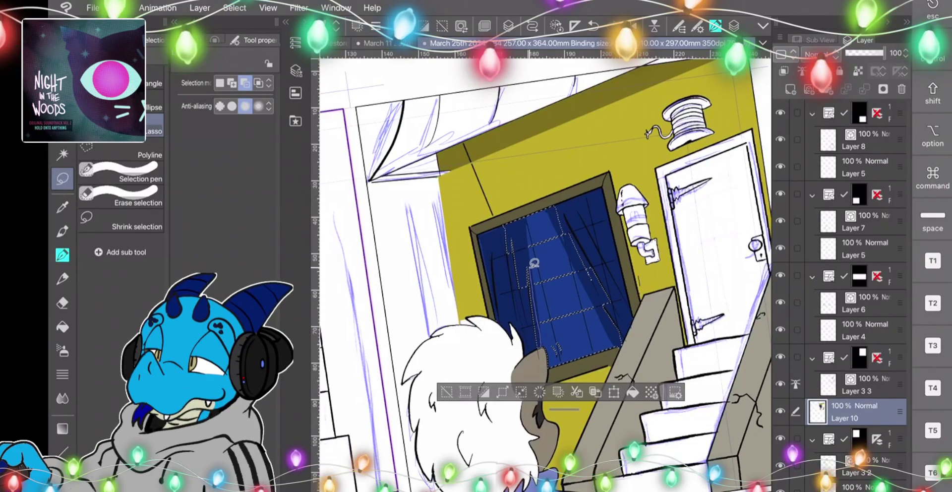
{"action": "mouse_move", "coordinate": [524, 207]}
{"action": "left_mouse_down"}
{"action": "mouse_move", "coordinate": [499, 220]}
{"action": "mouse_move", "coordinate": [505, 282]}
{"action": "left_mouse_up"}
{"action": "left_click_drag", "start_coordinate": [530, 323], "coordinate": [526, 211]}
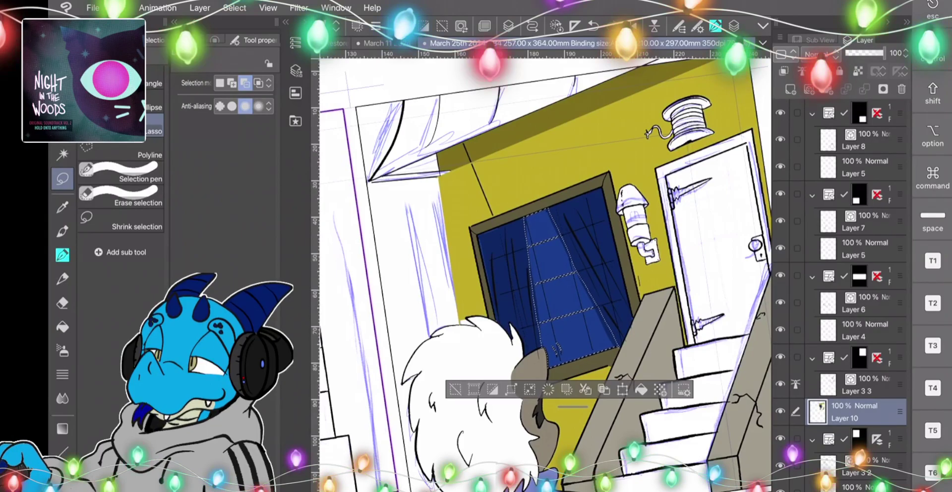
Fill the selected glass with a gradient from near-black at its base to blue (hue 236, luminosity 28, saturation 96), and clear the selection.
{"action": "double_click", "coordinate": [62, 480]}
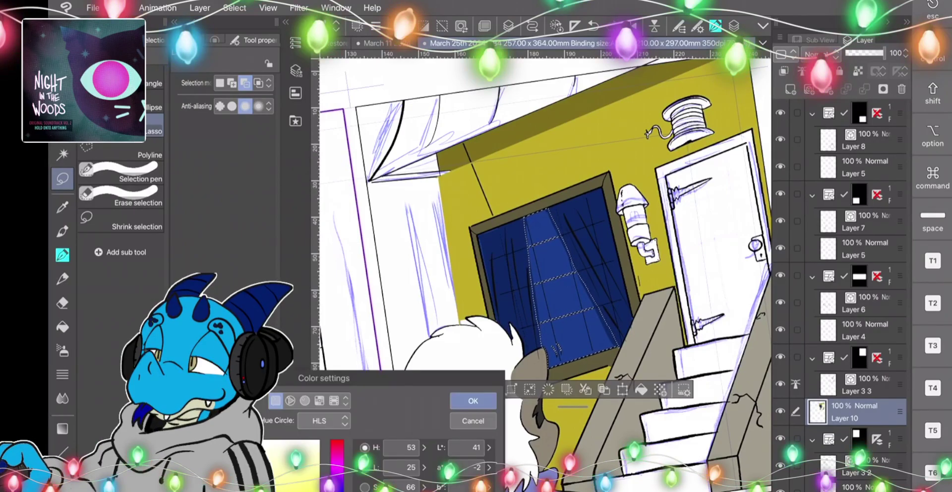
{"action": "left_click", "coordinate": [337, 484]}
{"action": "left_click", "coordinate": [309, 489]}
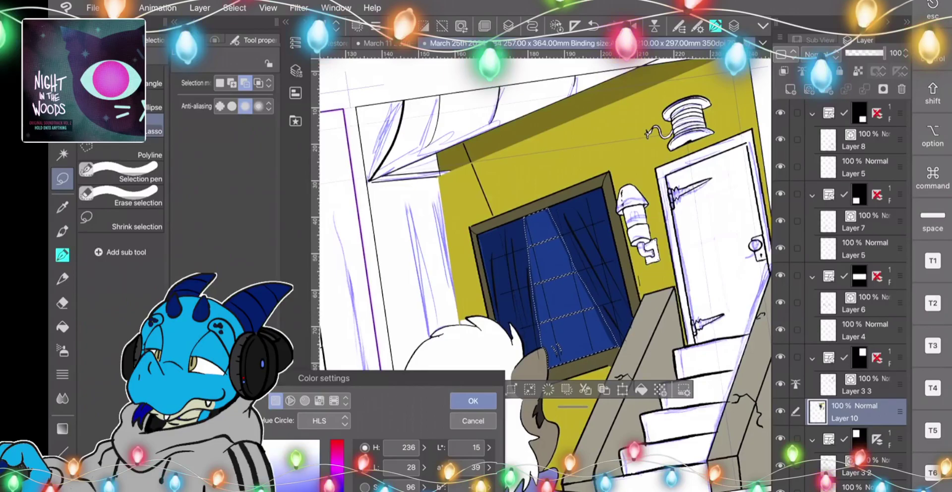
{"action": "left_click", "coordinate": [473, 400]}
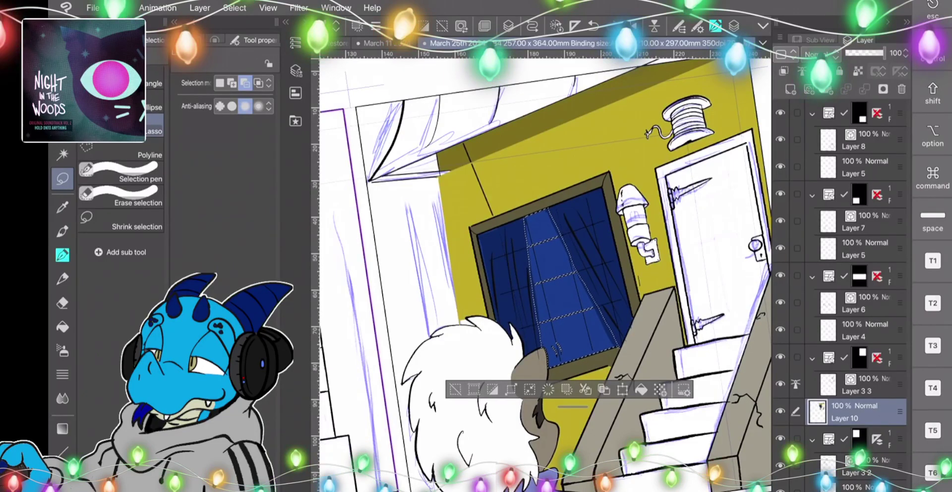
{"action": "key", "text": "g"}
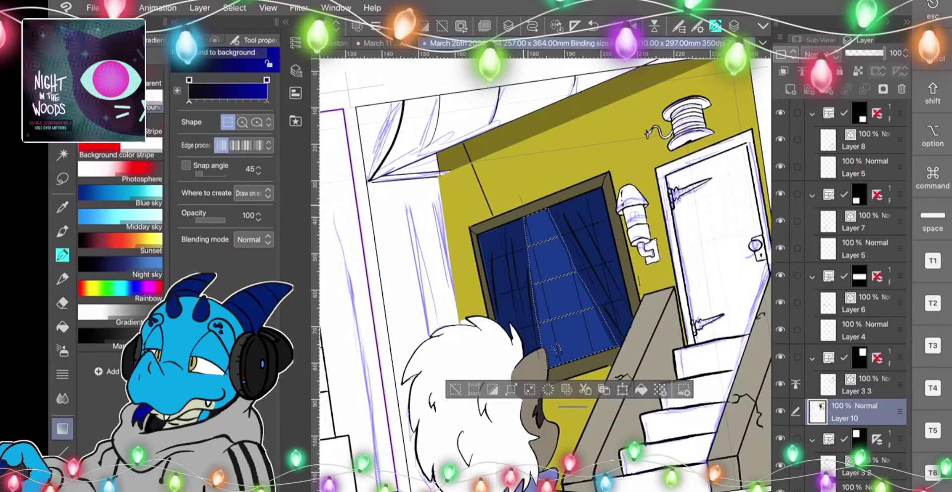
{"action": "left_click_drag", "start_coordinate": [537, 218], "coordinate": [575, 344]}
{"action": "key", "text": "super+z"}
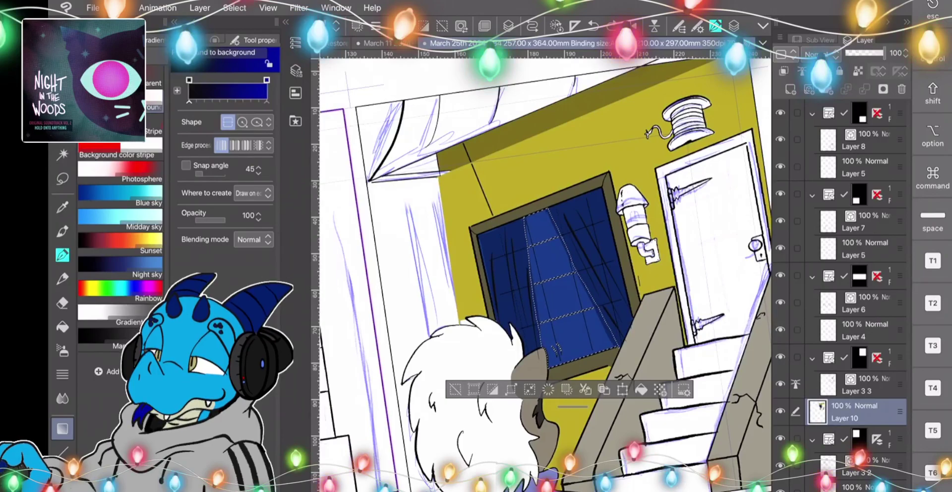
{"action": "left_click_drag", "start_coordinate": [578, 342], "coordinate": [541, 215]}
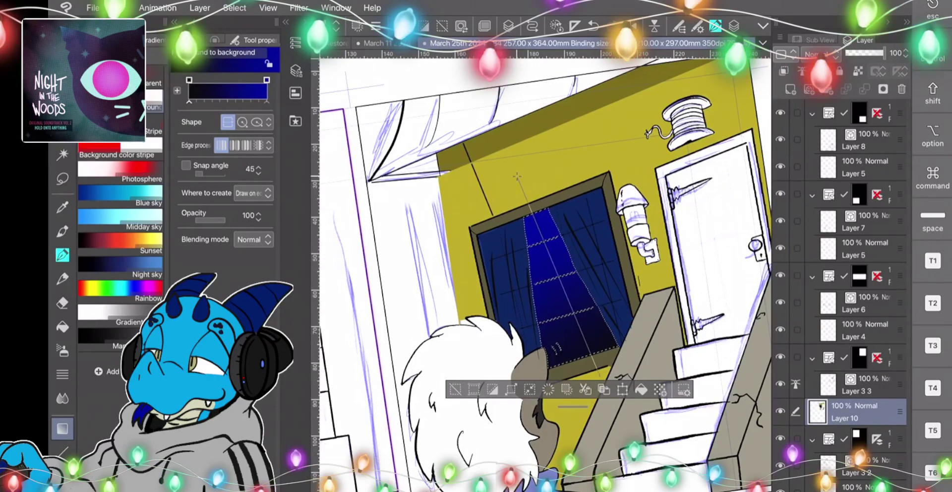
{"action": "left_click", "coordinate": [235, 8]}
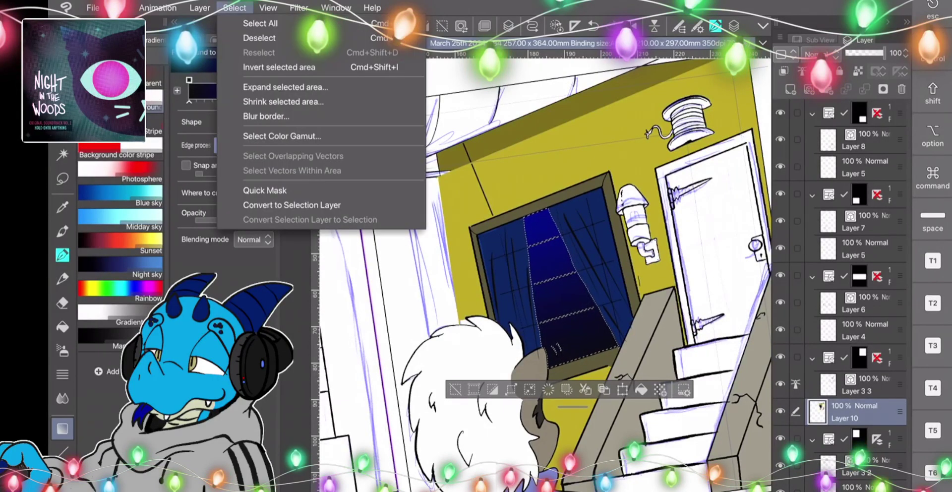
{"action": "left_click", "coordinate": [259, 37]}
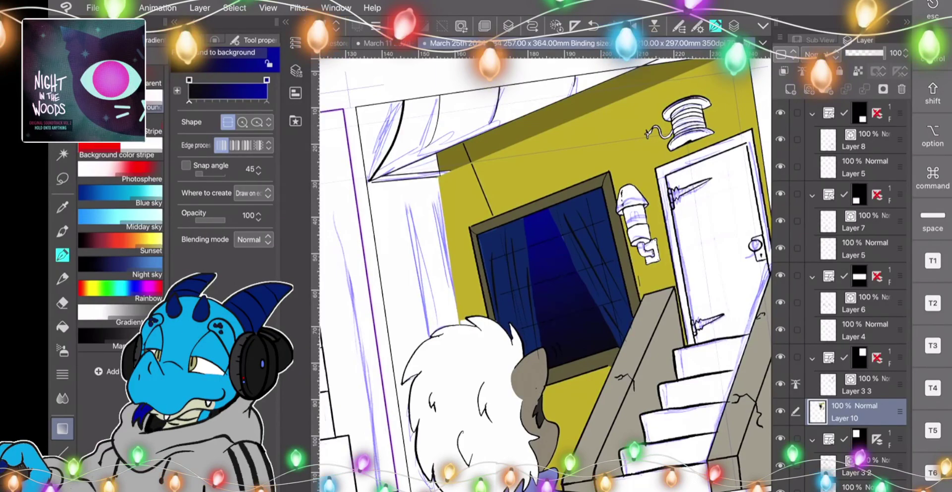
Set the color to white and switch to the watercolor brush for the window glare.
{"action": "double_click", "coordinate": [59, 484]}
{"action": "left_click", "coordinate": [471, 400]}
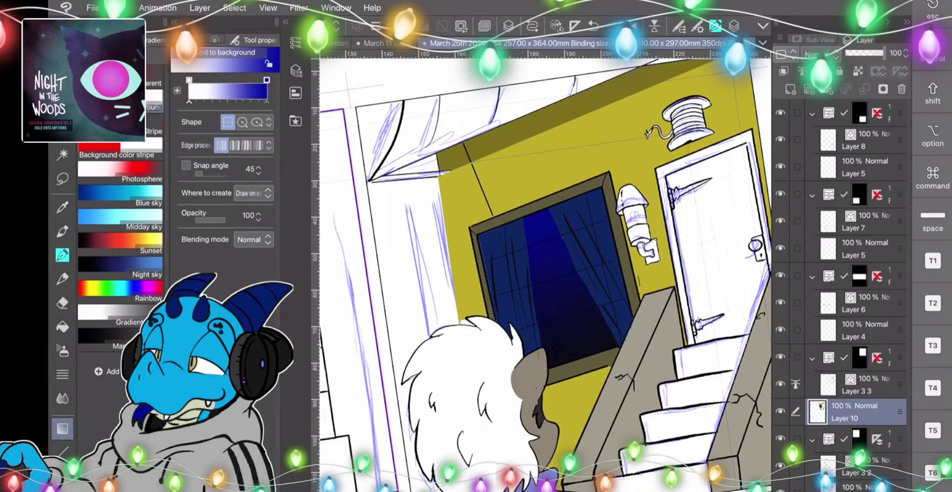
{"action": "left_click", "coordinate": [63, 231]}
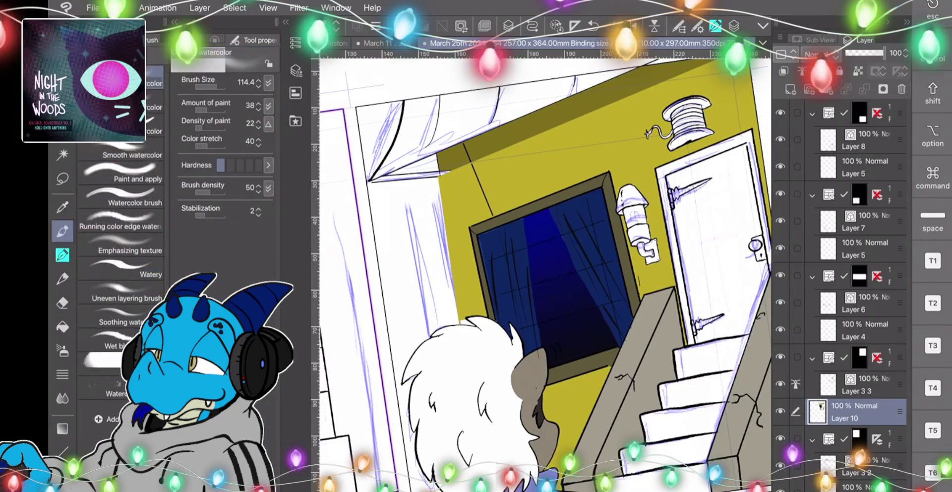
{"action": "left_click_drag", "start_coordinate": [484, 237], "coordinate": [565, 325]}
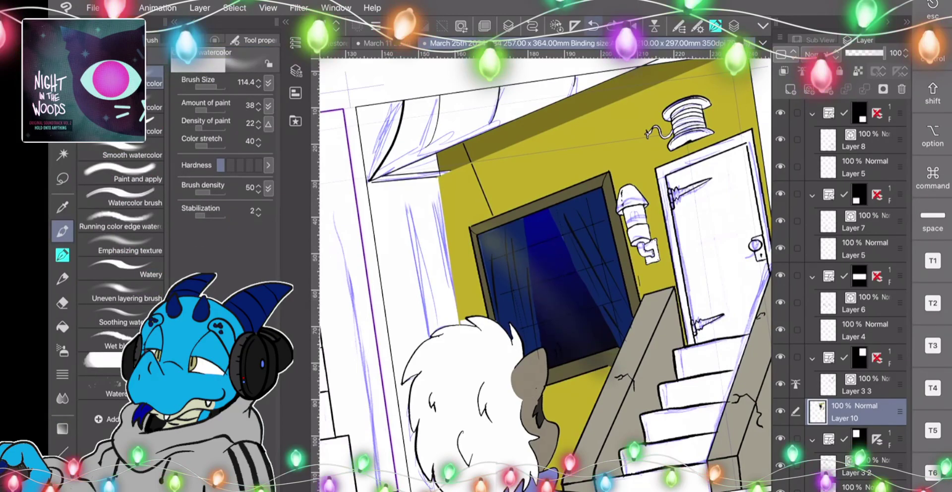
{"action": "left_click", "coordinate": [593, 25]}
{"action": "left_click", "coordinate": [575, 25]}
{"action": "left_click", "coordinate": [594, 26]}
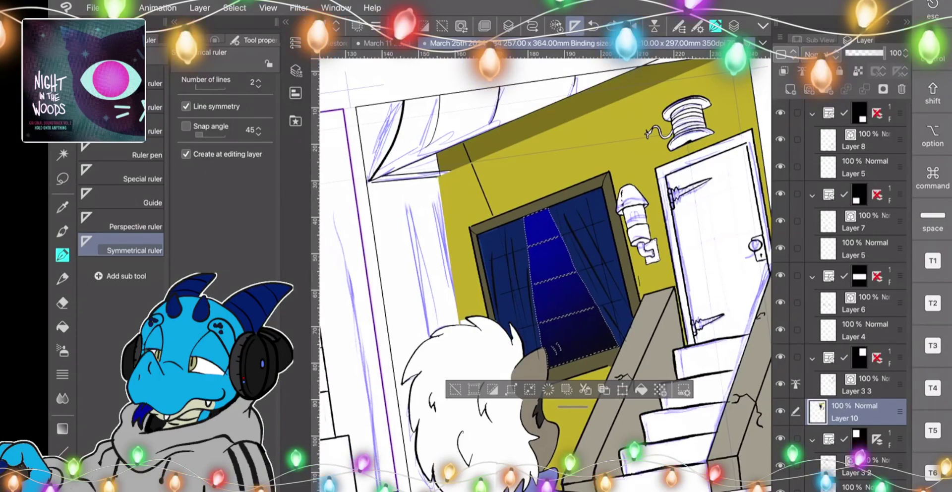
{"action": "key", "text": "ctrl+d"}
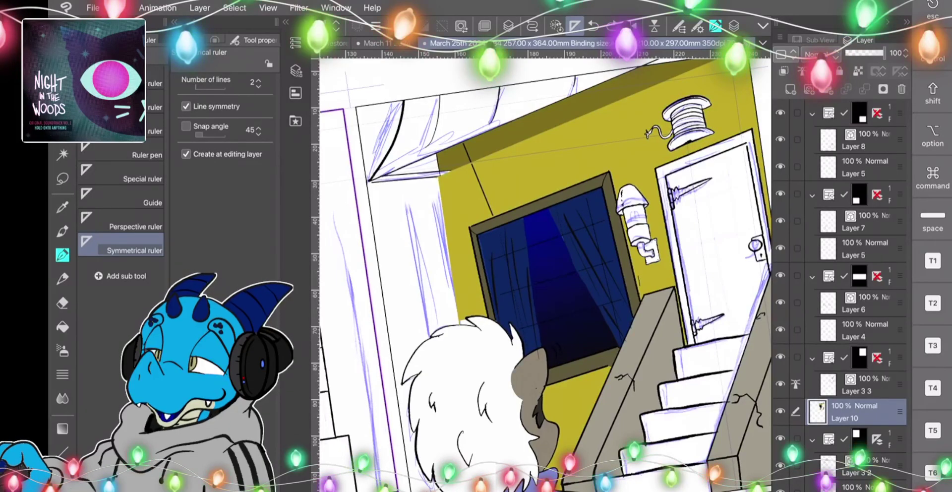
{"action": "key", "text": "b"}
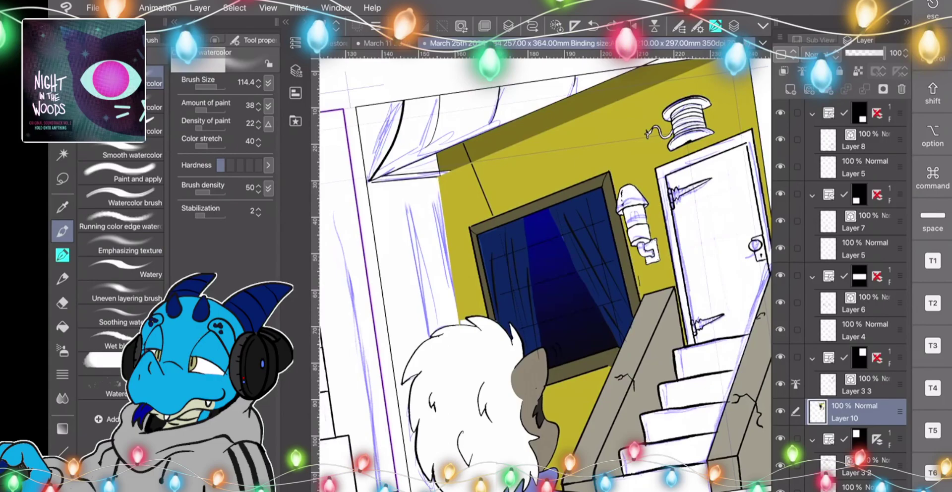
{"action": "left_click_drag", "start_coordinate": [582, 245], "coordinate": [566, 316]}
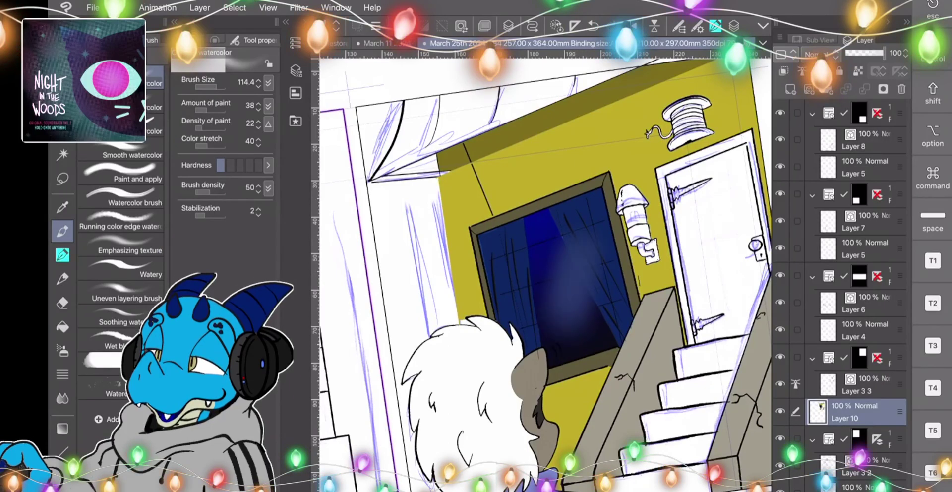
{"action": "key", "text": "ctrl+z"}
Set the watercolor brush to size 38.1, amount of paint 100 and color stretch 0, and paint diagonal white glare streaks across the window.
{"action": "left_click_drag", "start_coordinate": [216, 88], "coordinate": [226, 110]}
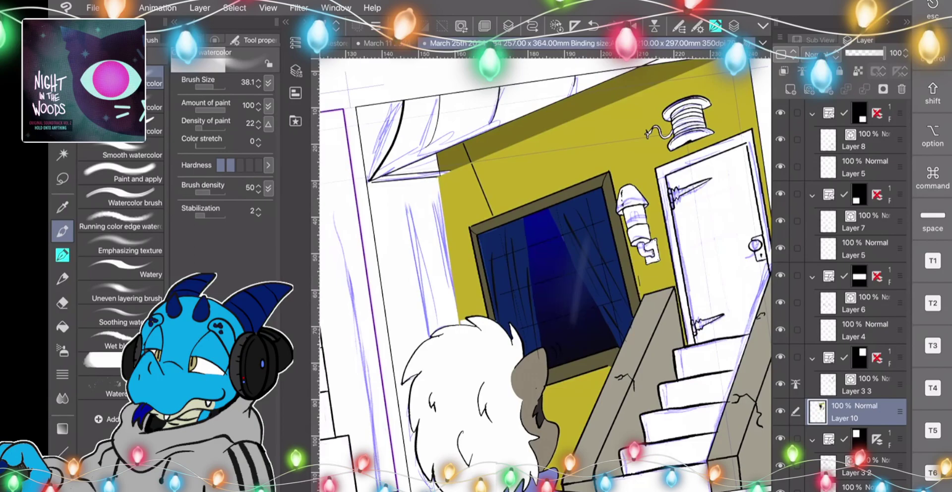
{"action": "left_click_drag", "start_coordinate": [587, 244], "coordinate": [572, 316]}
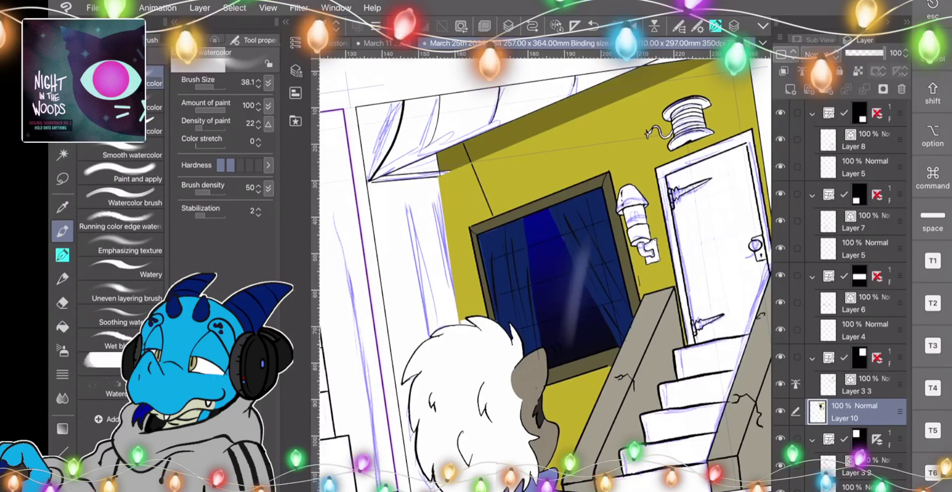
{"action": "left_click_drag", "start_coordinate": [547, 232], "coordinate": [528, 315]}
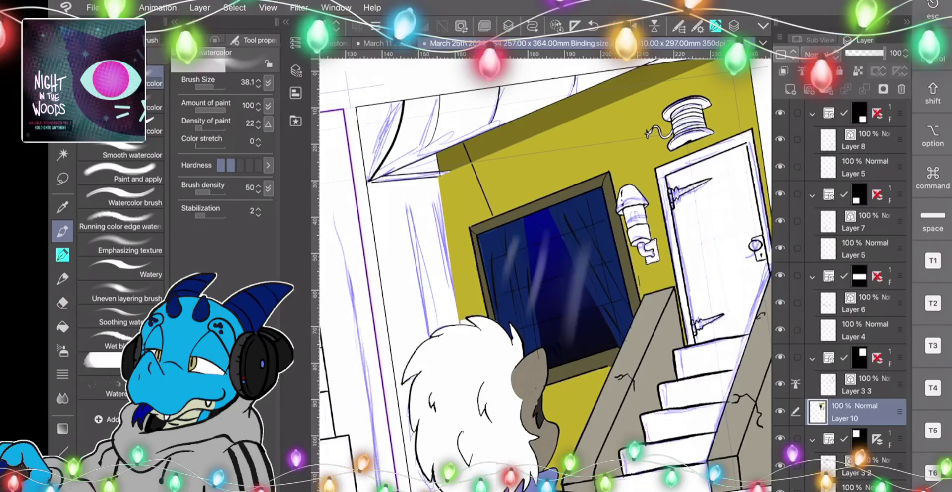
Sample the gray of the stair railing and fill all the white stair steps with it.
{"action": "scroll", "coordinate": [545, 275], "scroll_direction": "down", "scroll_amount": 2}
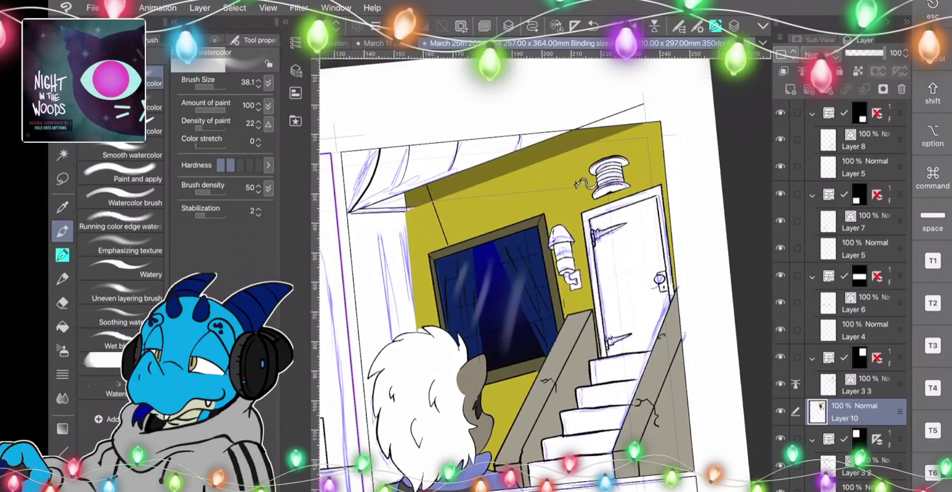
{"action": "key", "text": "i"}
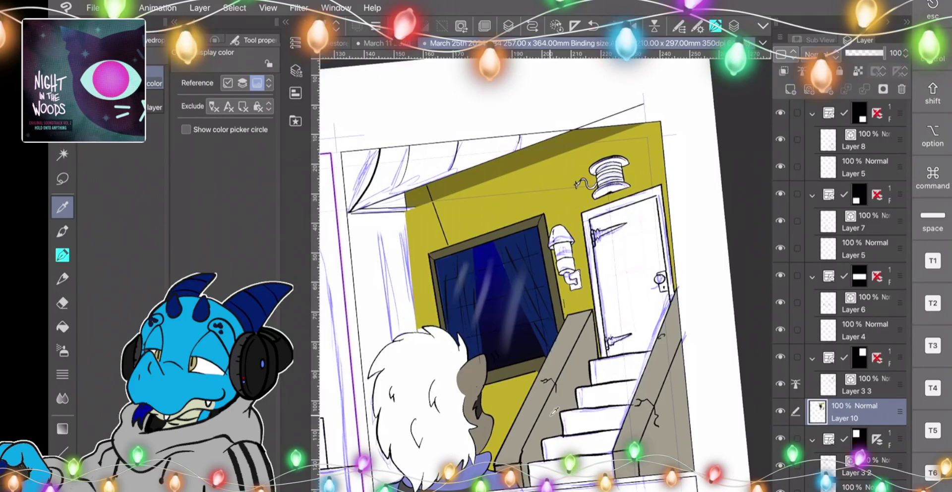
{"action": "key", "text": "g"}
{"action": "left_click_drag", "start_coordinate": [570, 471], "coordinate": [618, 367]}
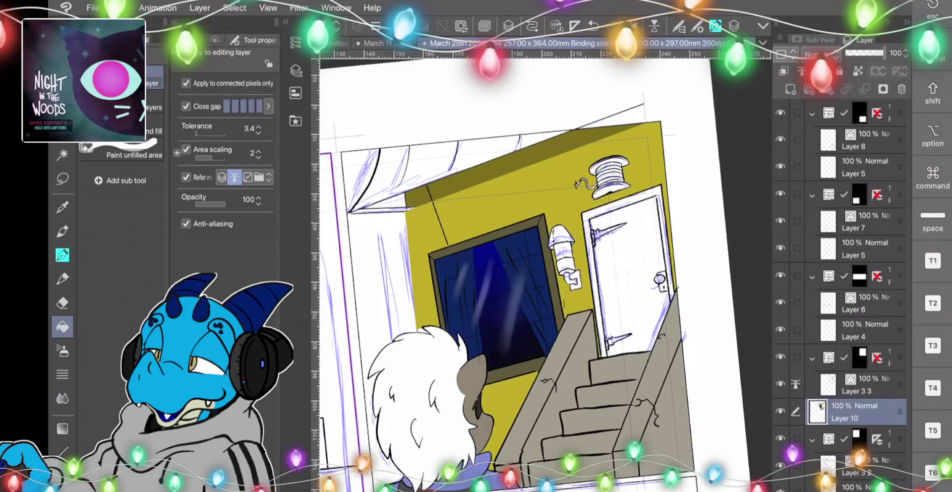
Fill the door frame with the window frame's color, and the door with dark olive at hue 52, luminosity 15 and saturation 24.
{"action": "key", "text": "i"}
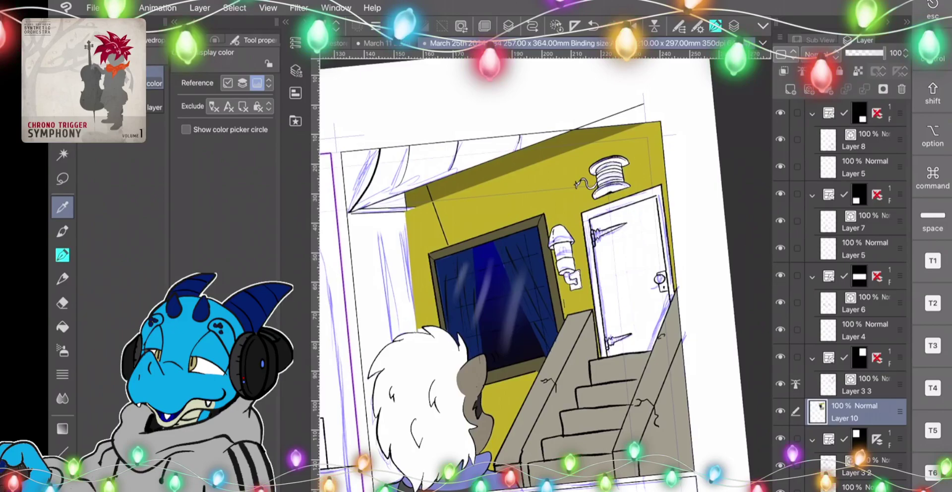
{"action": "key", "text": "g"}
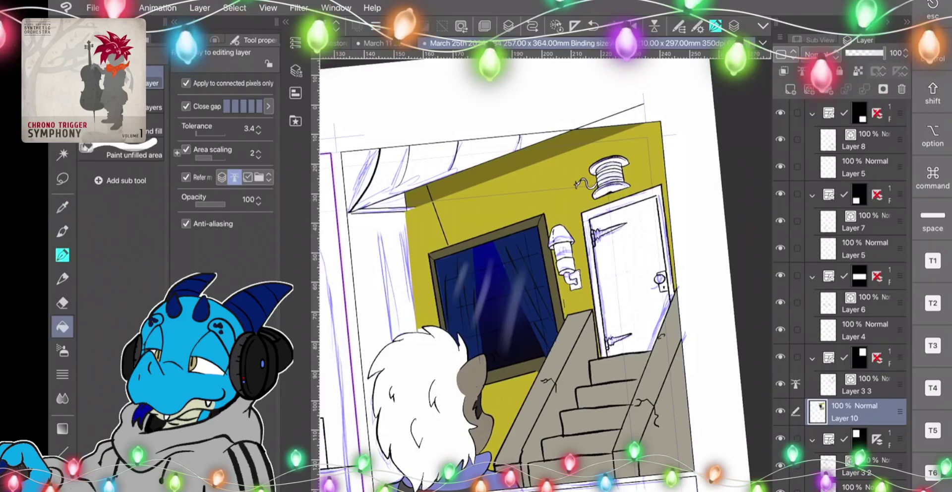
{"action": "left_click", "coordinate": [623, 203]}
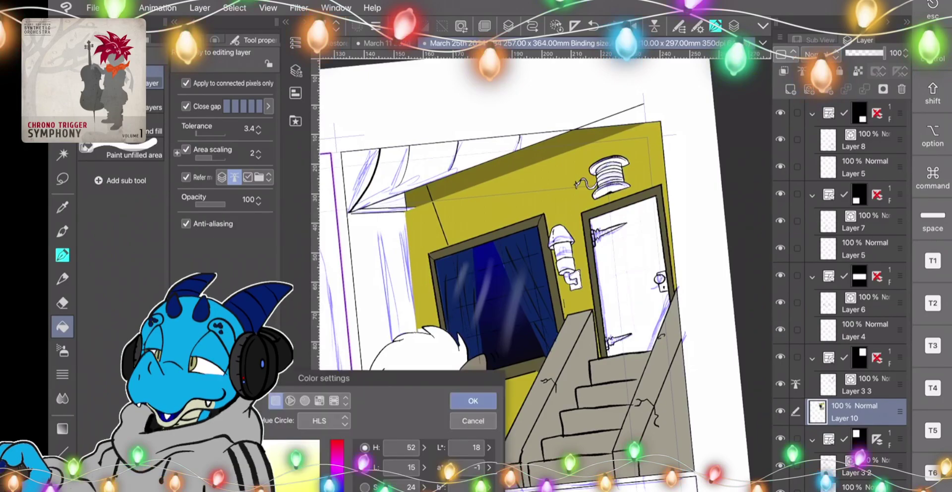
{"action": "left_click", "coordinate": [473, 400]}
{"action": "left_click", "coordinate": [626, 277]}
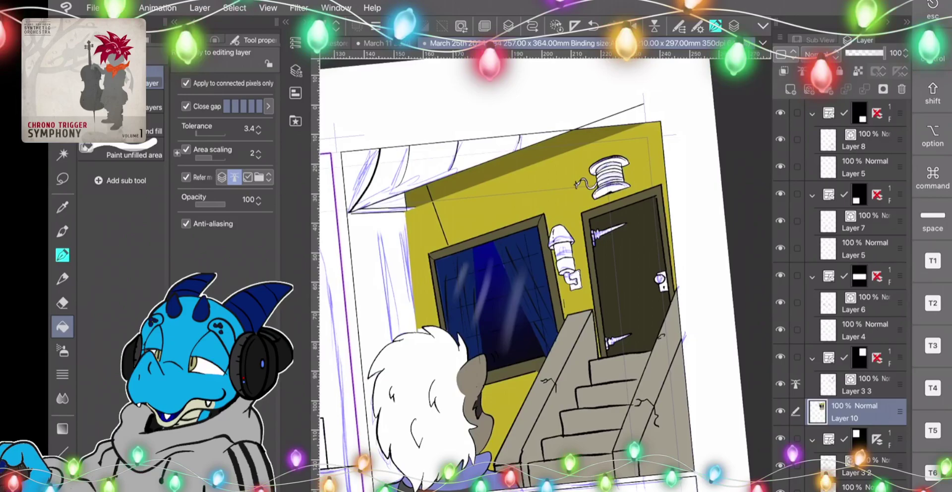
Set the color to black and fill the door's upper hinge, doorknob and keyhole plate.
{"action": "left_click", "coordinate": [63, 207]}
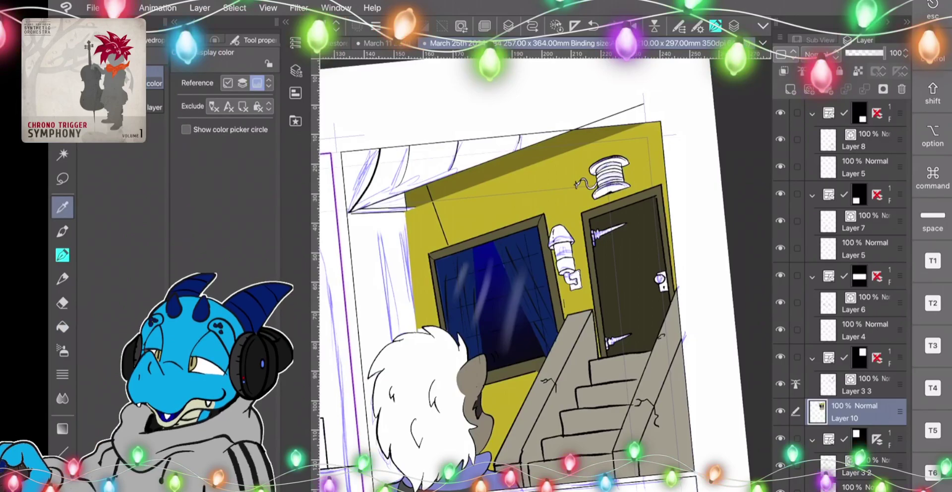
{"action": "left_click", "coordinate": [63, 488]}
{"action": "left_click", "coordinate": [472, 400]}
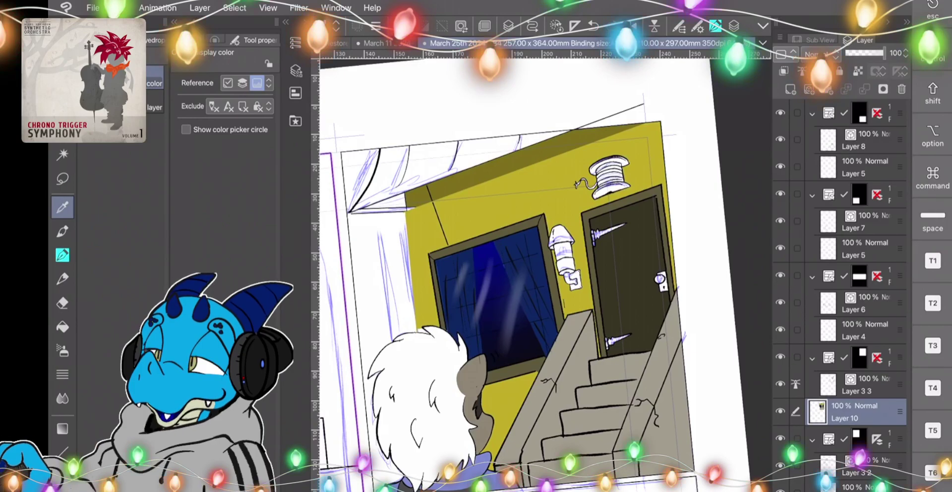
{"action": "key", "text": "g"}
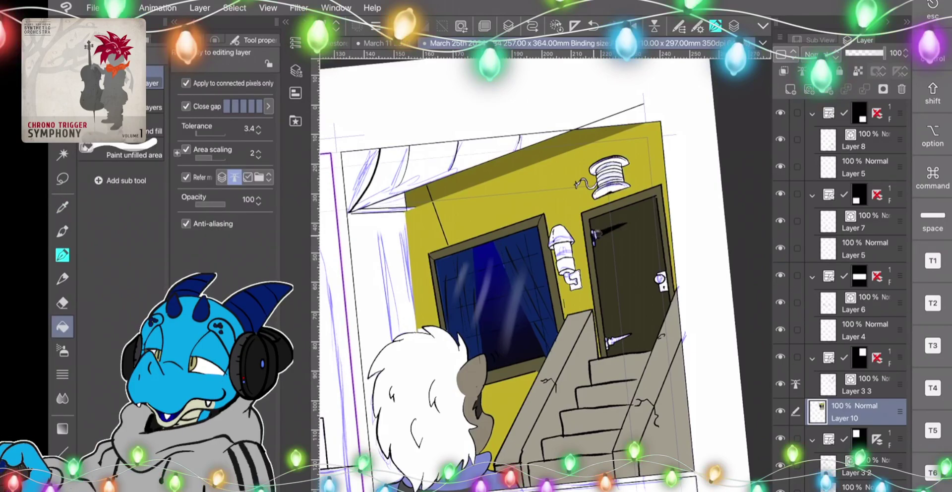
{"action": "scroll", "coordinate": [623, 239], "scroll_direction": "up", "scroll_amount": 5}
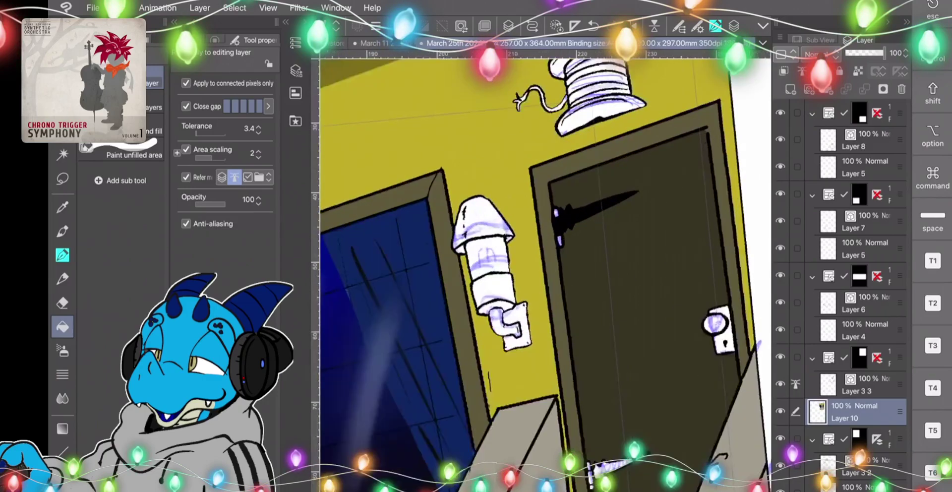
{"action": "left_click", "coordinate": [525, 219]}
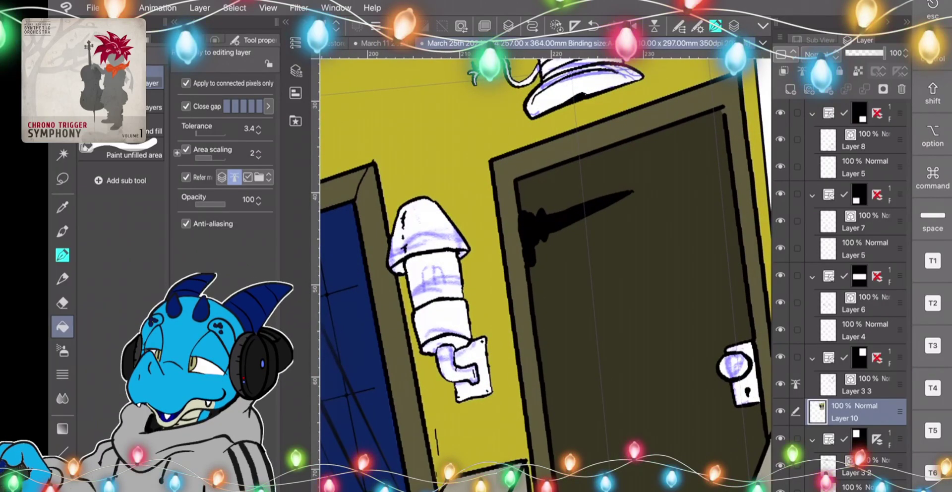
{"action": "left_click", "coordinate": [747, 380]}
{"action": "left_click", "coordinate": [735, 366]}
{"action": "left_click", "coordinate": [745, 348]}
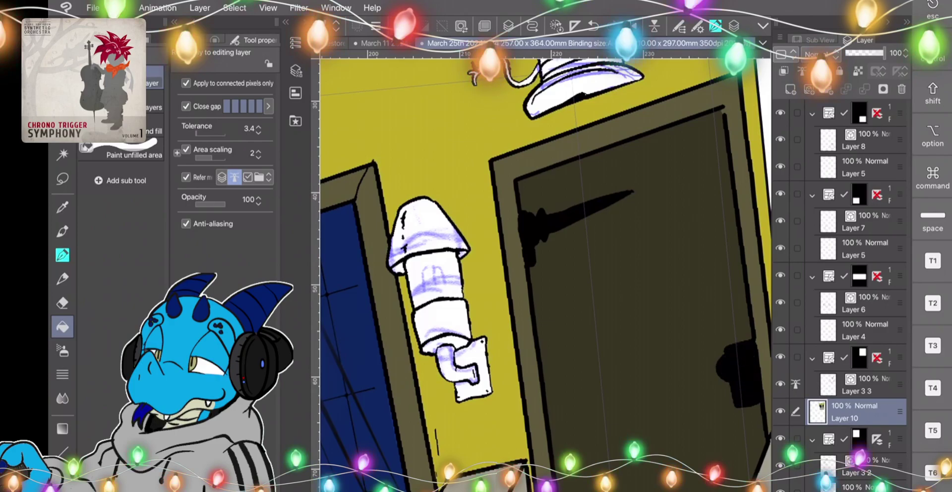
Set the color to white and draw a small curved highlight on the doorknob with the size 15.8 pen on Layer 3 3.
{"action": "double_click", "coordinate": [62, 483]}
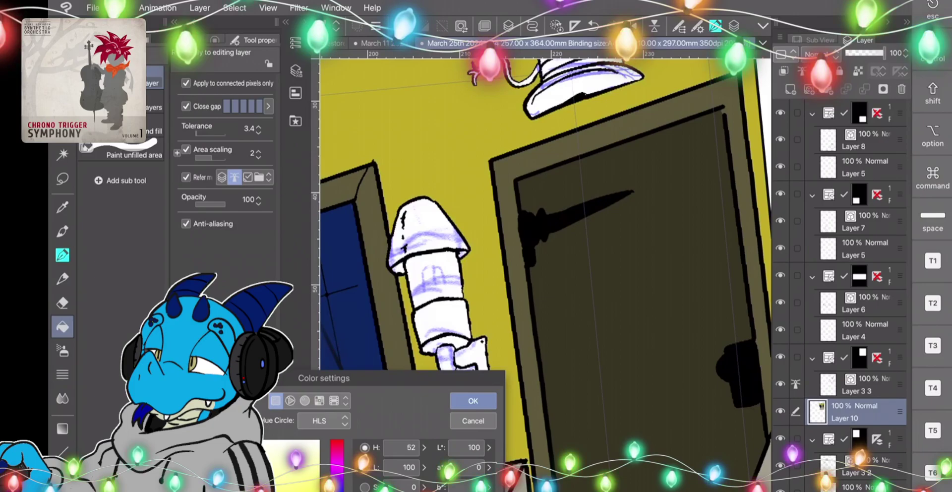
{"action": "left_click", "coordinate": [473, 401]}
{"action": "key", "text": "p"}
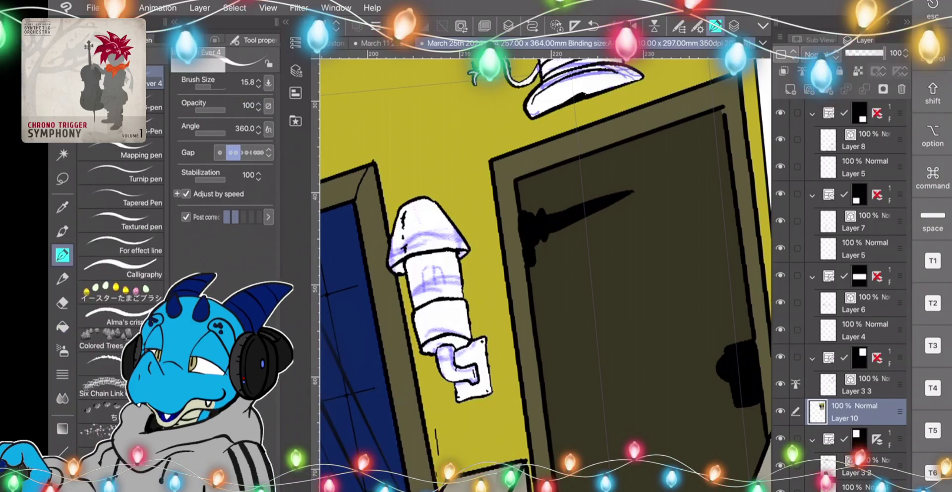
{"action": "scroll", "coordinate": [546, 276], "scroll_direction": "down", "scroll_amount": 1}
{"action": "scroll", "coordinate": [546, 275], "scroll_direction": "right", "scroll_amount": 3}
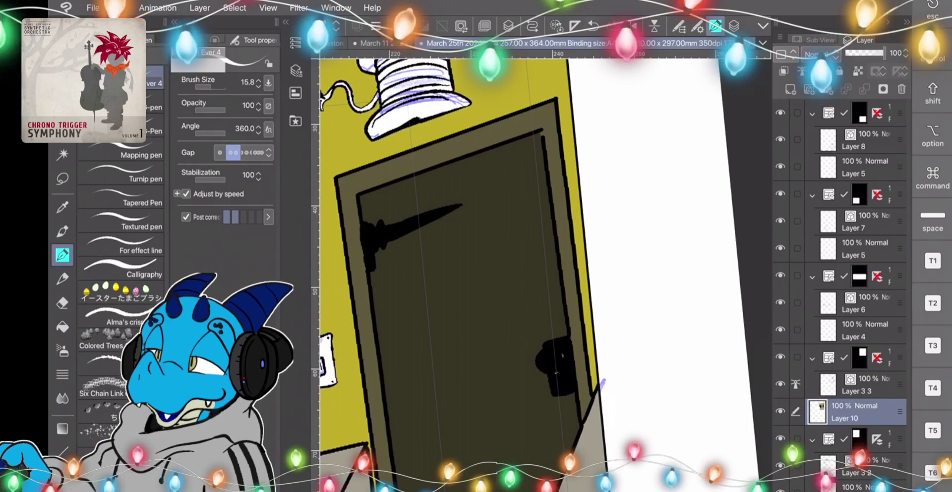
{"action": "left_click", "coordinate": [863, 385]}
{"action": "left_click_drag", "start_coordinate": [559, 353], "coordinate": [553, 372]}
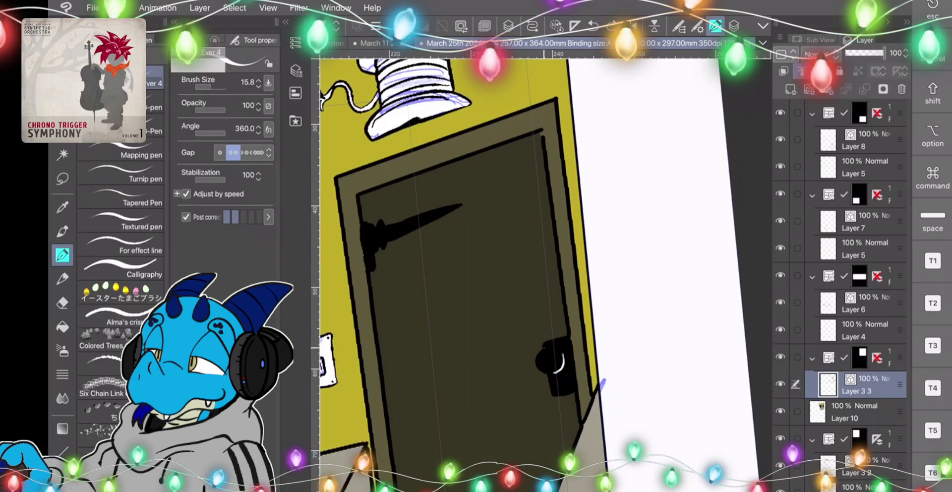
Try adding small white highlights to the keyhole plate and the upper hinge, using the Calligraphy pen at sizes 20.1 and 2.2 on the hinge.
{"action": "left_click_drag", "start_coordinate": [562, 374], "coordinate": [563, 380]}
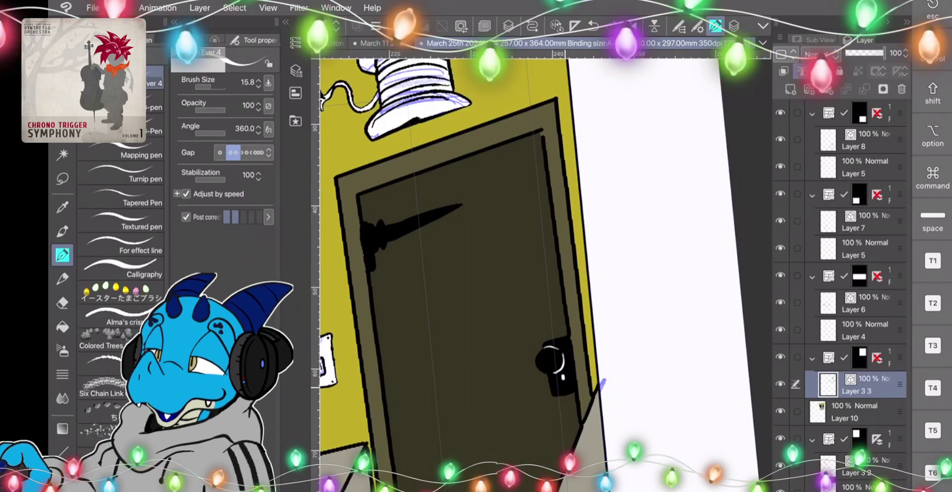
{"action": "left_click", "coordinate": [120, 268]}
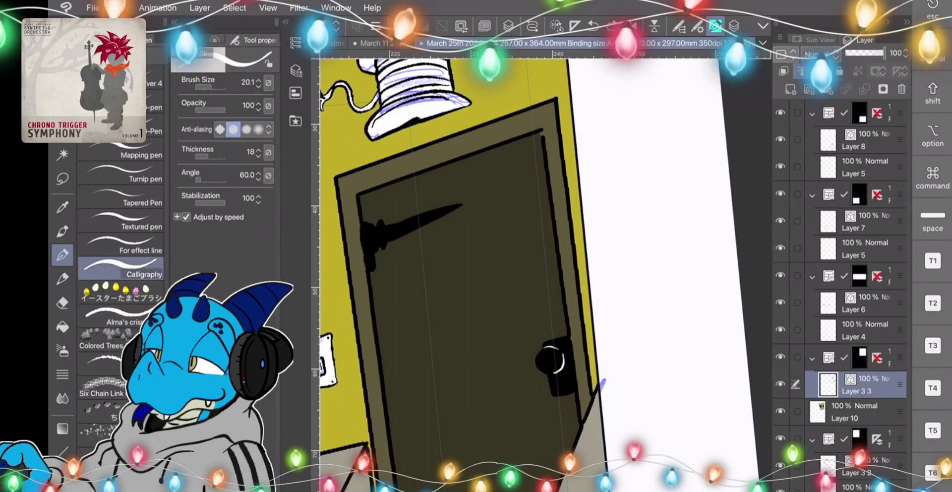
{"action": "left_click_drag", "start_coordinate": [407, 233], "coordinate": [421, 226]}
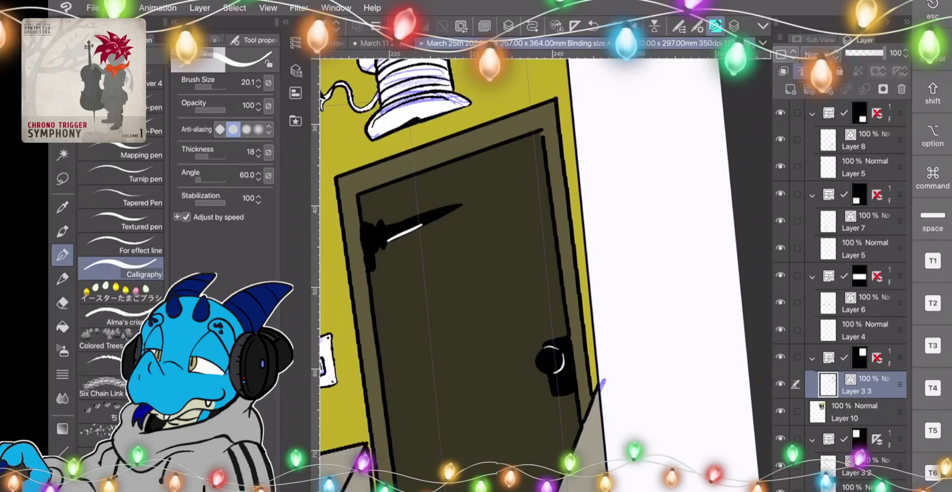
{"action": "key", "text": "ctrl+z"}
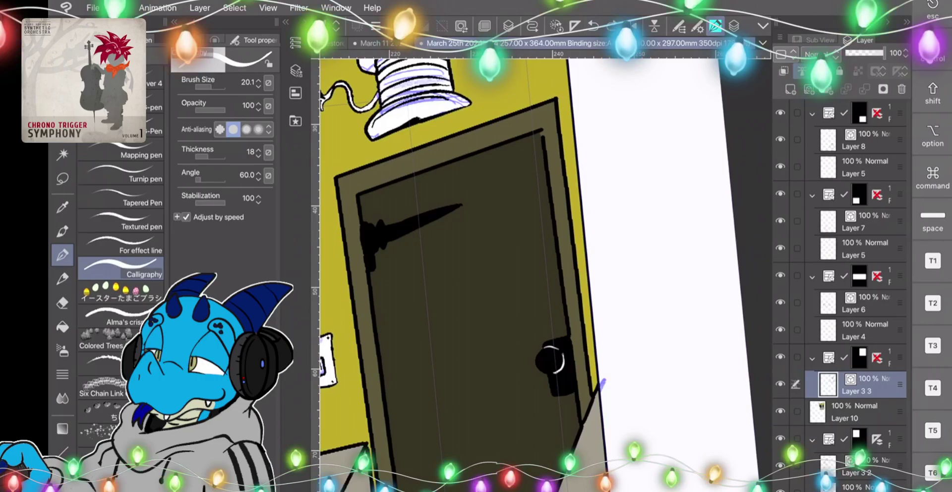
{"action": "left_click_drag", "start_coordinate": [211, 88], "coordinate": [204, 87]}
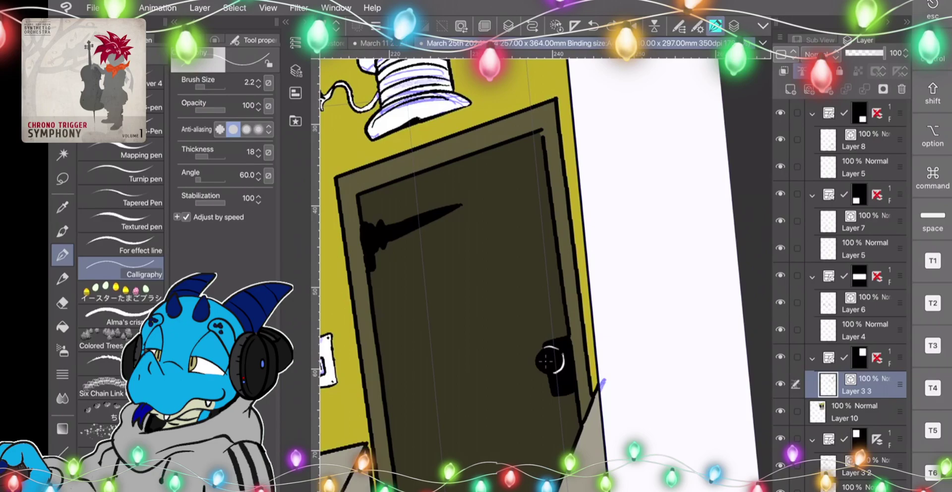
{"action": "left_click_drag", "start_coordinate": [392, 240], "coordinate": [436, 220]}
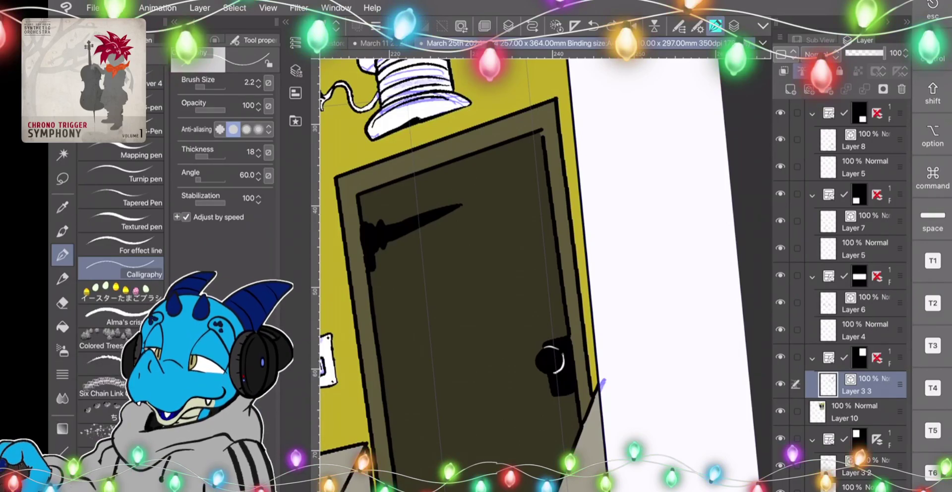
Try vertical plank lines on the door in dark brown at hue 30, luminosity 14 and saturation 42 with the size 6.0 straight line tool.
{"action": "double_click", "coordinate": [62, 483]}
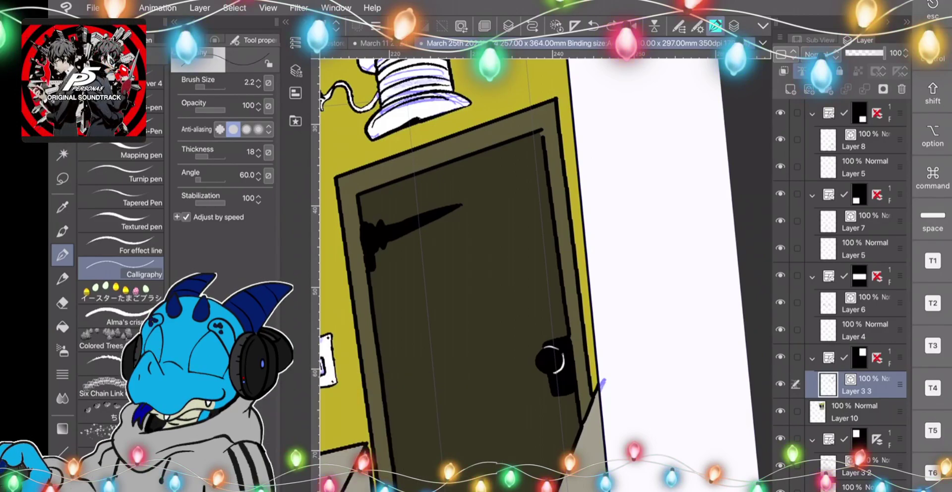
{"action": "left_click_drag", "start_coordinate": [337, 481], "coordinate": [308, 491]}
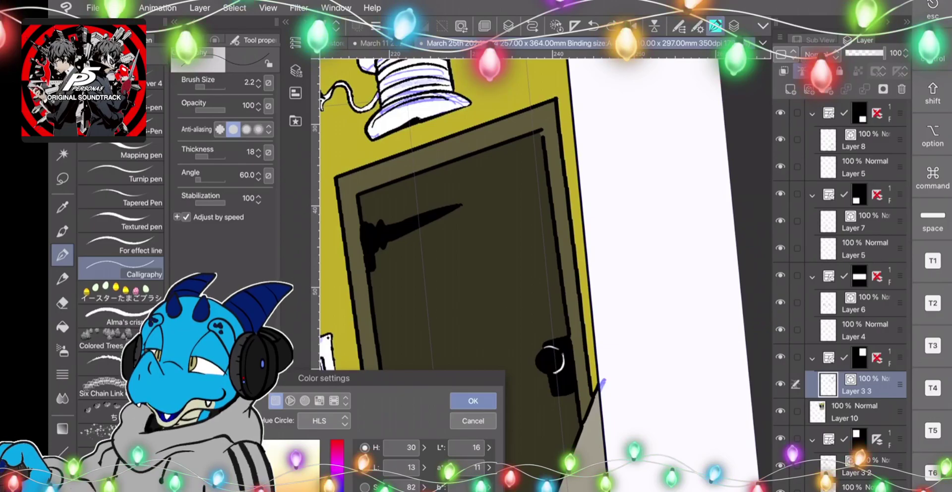
{"action": "left_click", "coordinate": [242, 491]}
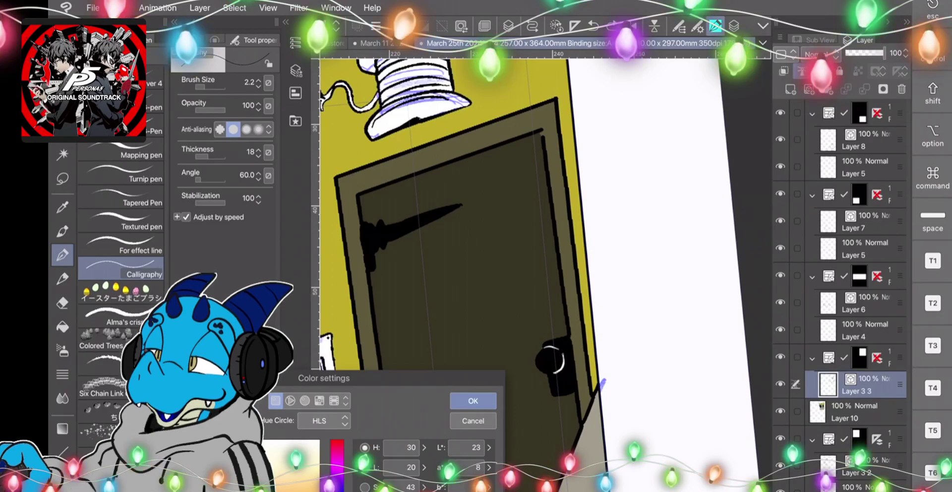
{"action": "left_click", "coordinate": [270, 491]}
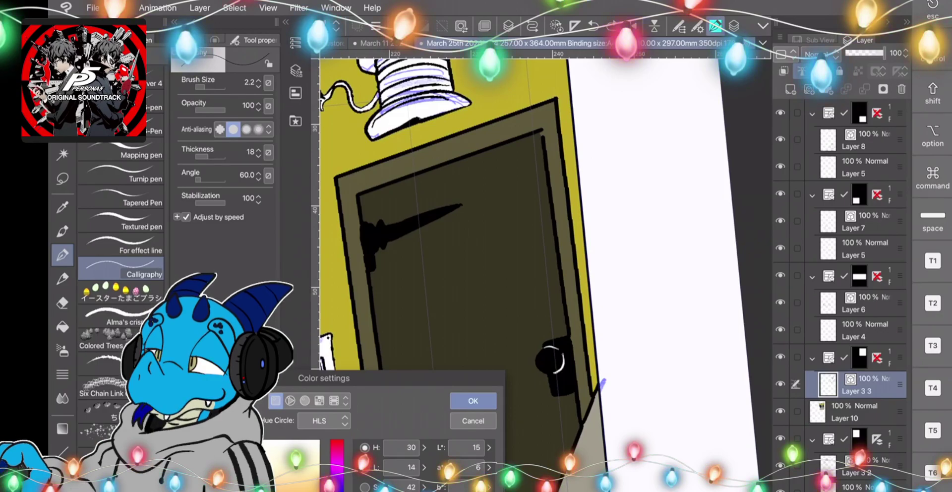
{"action": "left_click", "coordinate": [473, 400]}
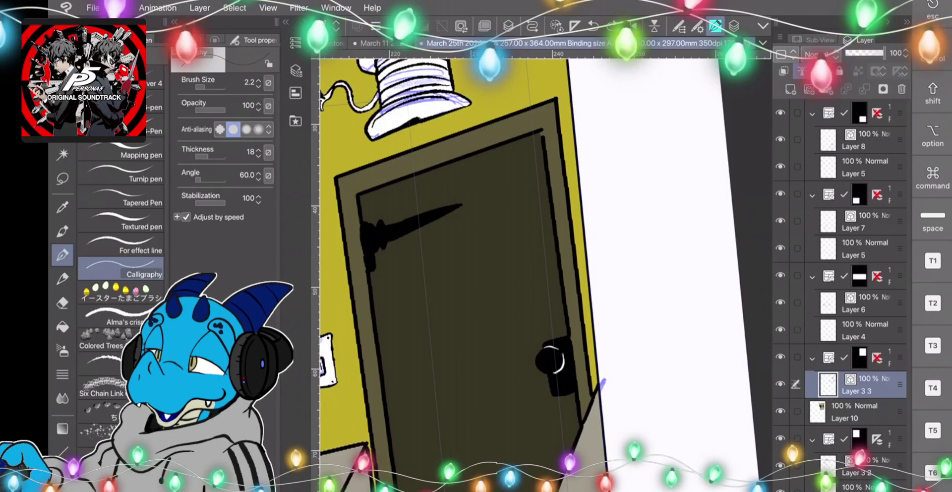
{"action": "key", "text": "u"}
{"action": "left_click_drag", "start_coordinate": [401, 266], "coordinate": [431, 489]}
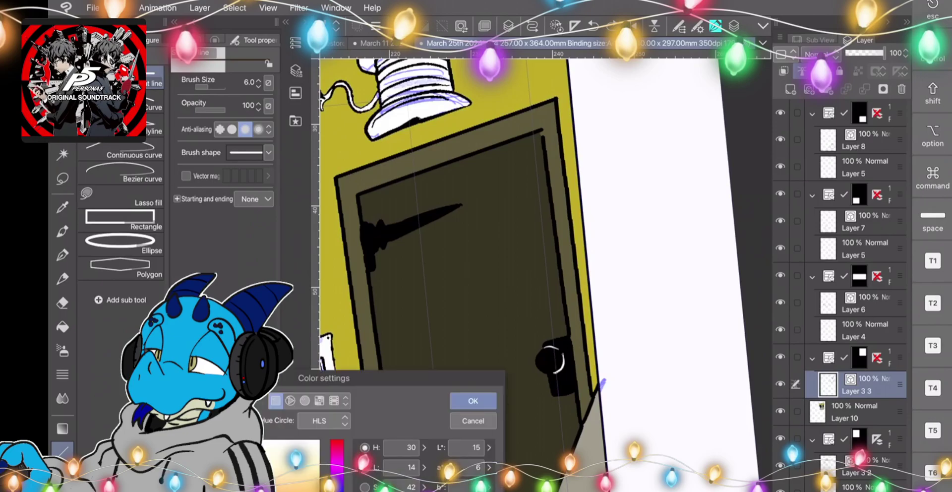
{"action": "left_click", "coordinate": [473, 400]}
{"action": "left_click_drag", "start_coordinate": [431, 454], "coordinate": [406, 262]}
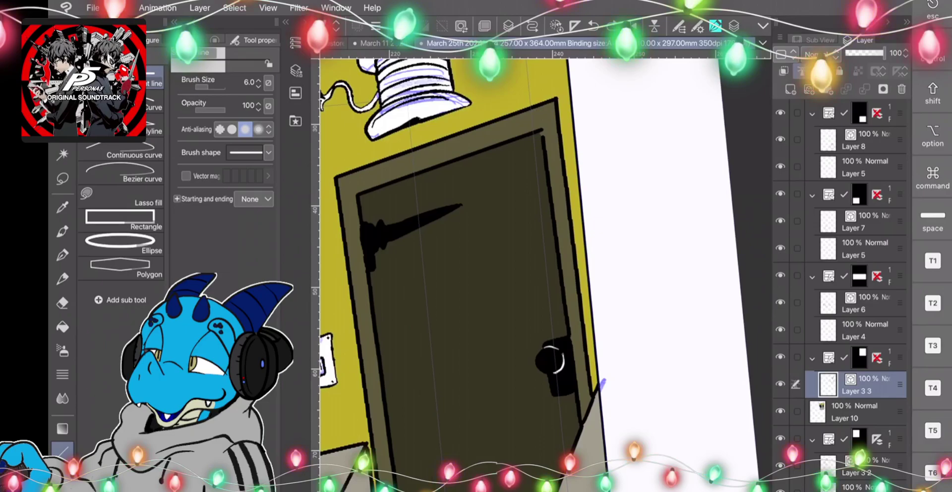
Switch to the size 2.2 Calligraphy pen and set the drawing color to black.
{"action": "left_click", "coordinate": [62, 255]}
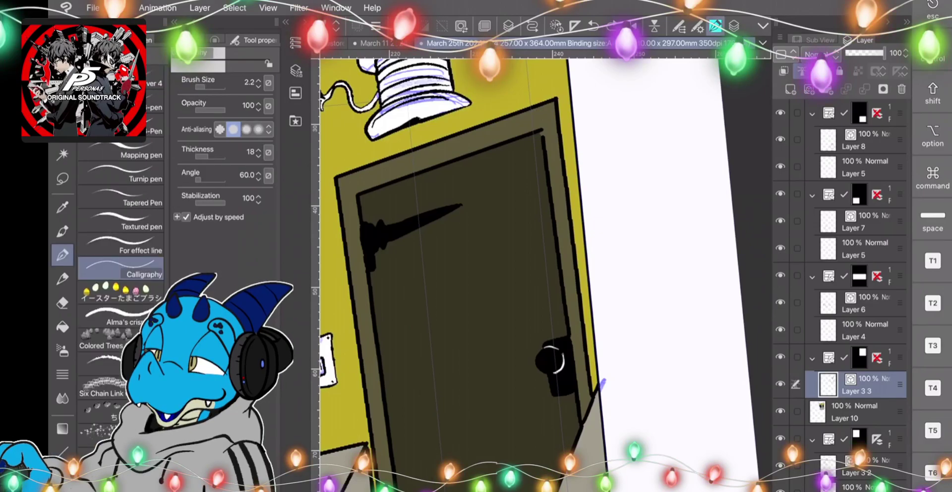
{"action": "double_click", "coordinate": [62, 488]}
{"action": "left_click", "coordinate": [472, 401]}
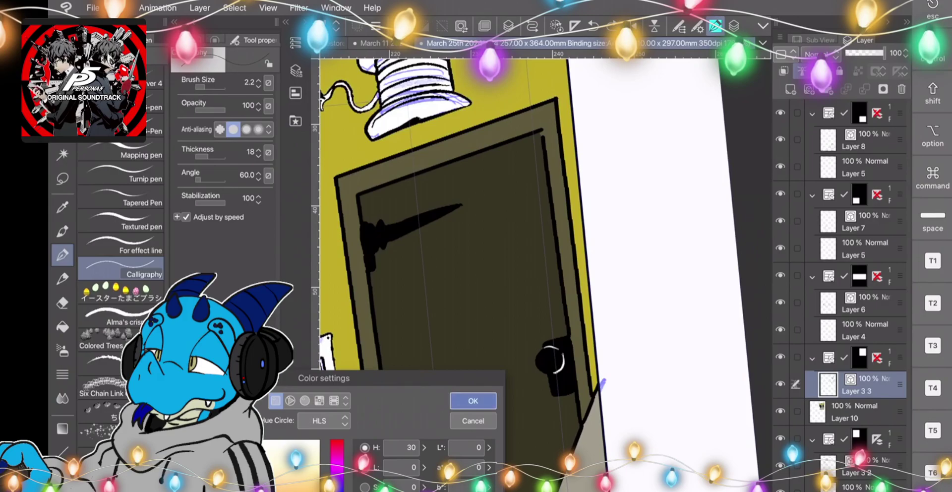
Try drawing two thin black plank lines down the door below the hinge with the size 2.2 Calligraphy pen.
{"action": "left_click_drag", "start_coordinate": [402, 271], "coordinate": [428, 486]}
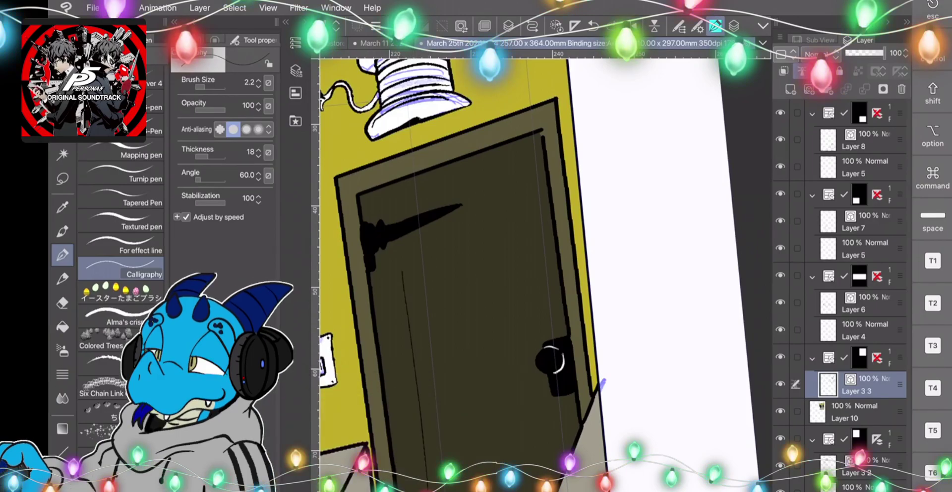
{"action": "left_click_drag", "start_coordinate": [435, 242], "coordinate": [469, 437]}
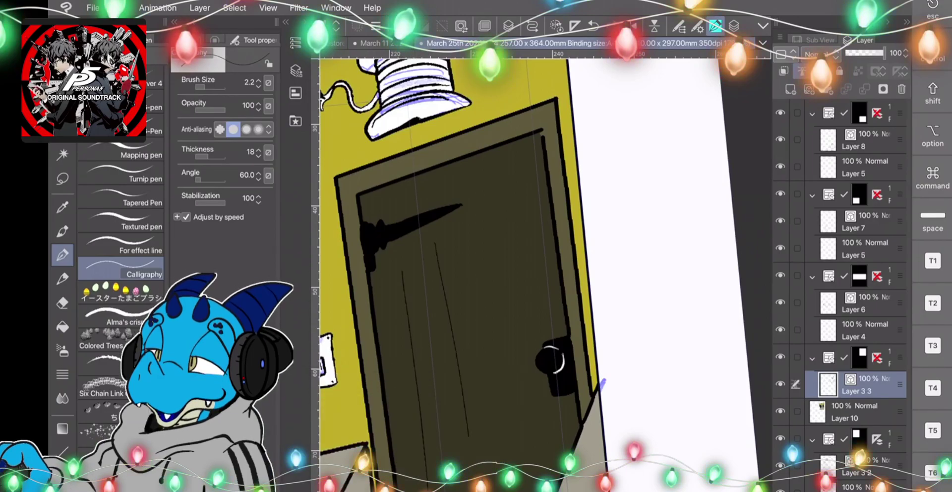
{"action": "left_click", "coordinate": [575, 26]}
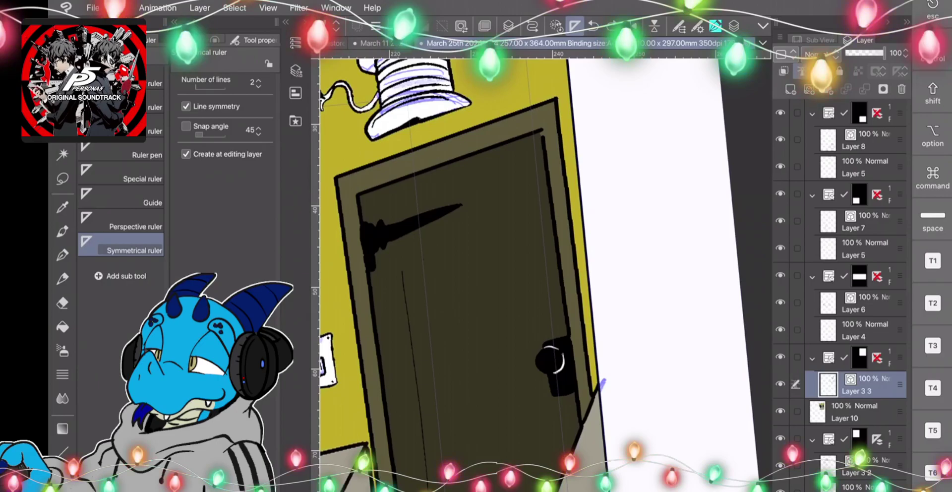
{"action": "key", "text": "u"}
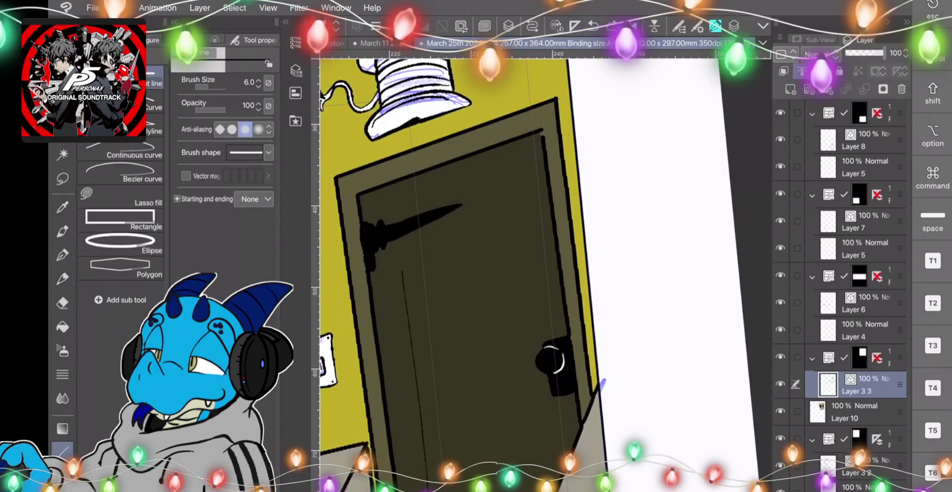
{"action": "key", "text": "ctrl+z"}
Try dividing the door into vertical planks with black straight lines at brush size 6.0.
{"action": "left_click_drag", "start_coordinate": [504, 156], "coordinate": [534, 365]}
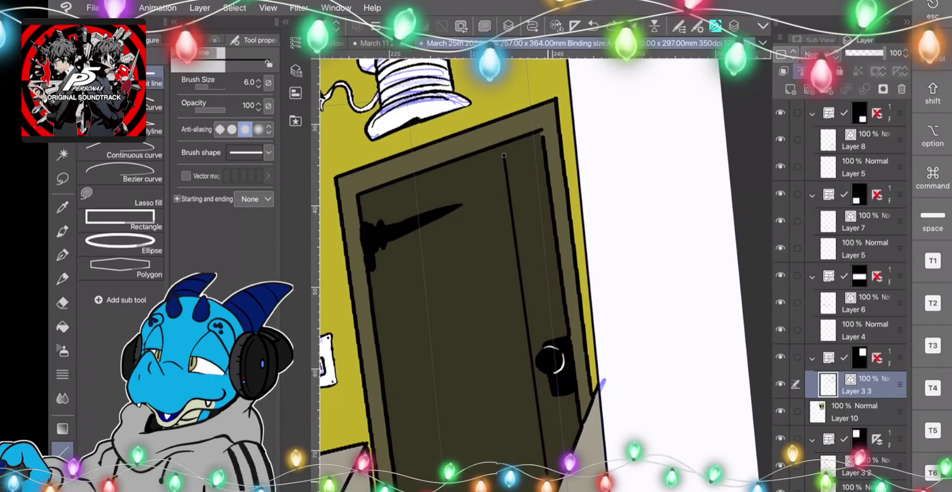
{"action": "left_click_drag", "start_coordinate": [461, 224], "coordinate": [498, 457]}
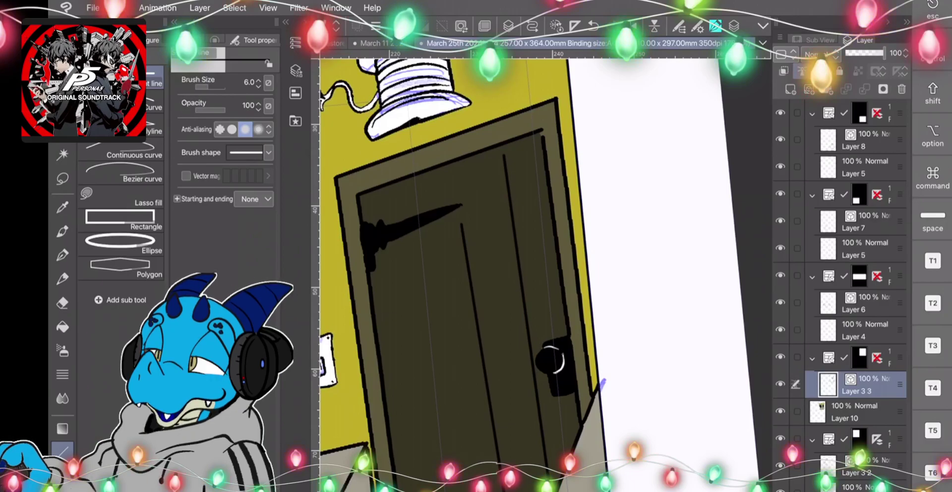
{"action": "left_click_drag", "start_coordinate": [471, 218], "coordinate": [501, 461]}
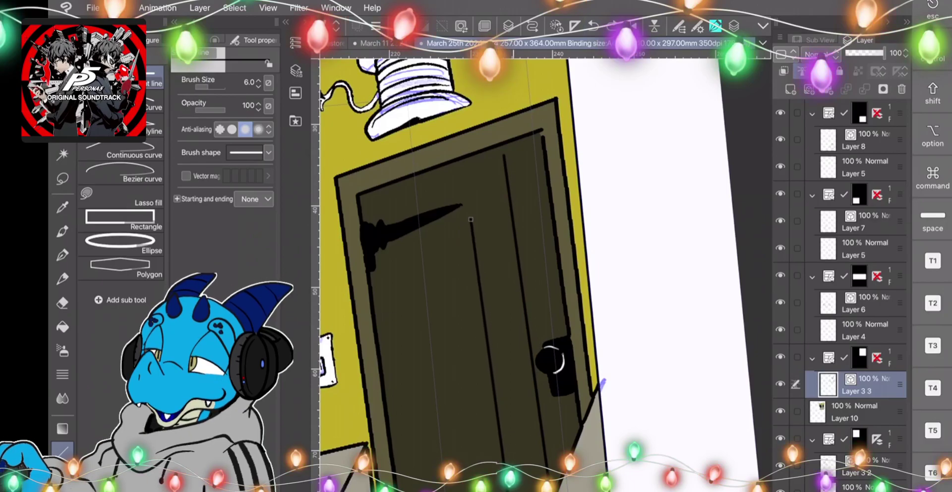
{"action": "left_click_drag", "start_coordinate": [417, 186], "coordinate": [456, 463]}
{"action": "left_click_drag", "start_coordinate": [382, 196], "coordinate": [419, 461]}
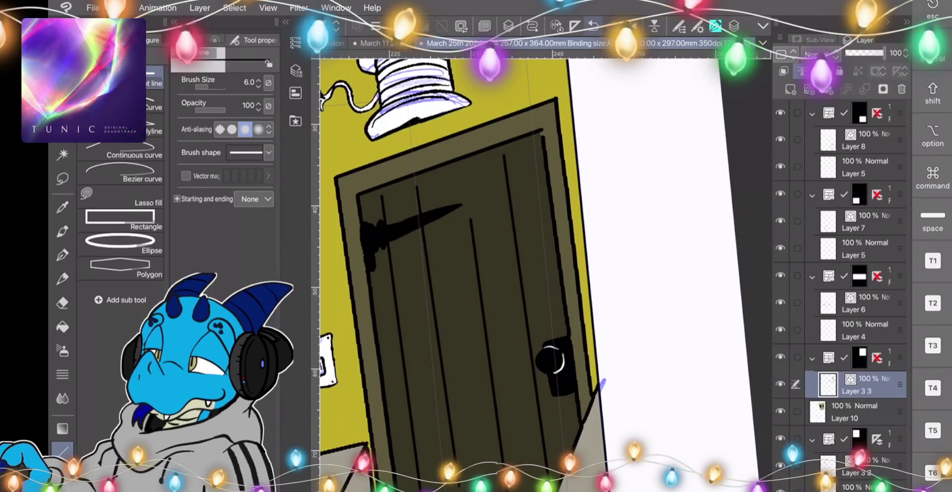
{"action": "key", "text": "ctrl+z"}
{"action": "key", "text": "ctrl+z"}
{"action": "key", "text": "ctrl+z"}
Draw thin black vertical plank lines on the door's knob side, above, below and beside the doorknob, with the straight line tool at brush size 3.4.
{"action": "left_click", "coordinate": [575, 26]}
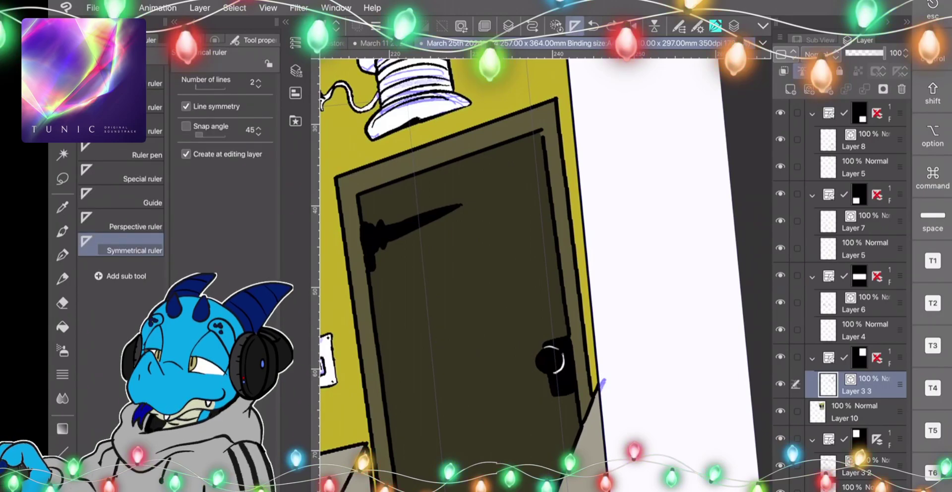
{"action": "key", "text": "u"}
{"action": "key", "text": "bracketleft"}
{"action": "key", "text": "bracketleft"}
{"action": "key", "text": "bracketleft"}
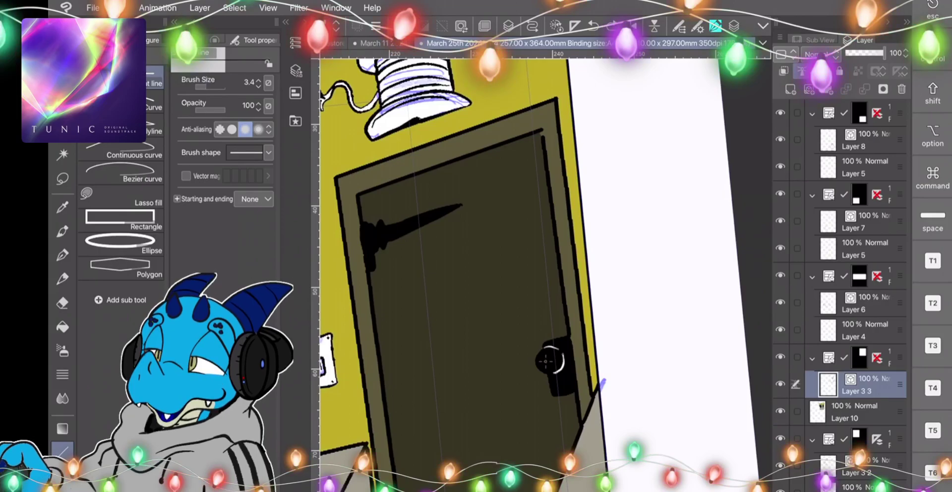
{"action": "left_click_drag", "start_coordinate": [519, 146], "coordinate": [542, 338]}
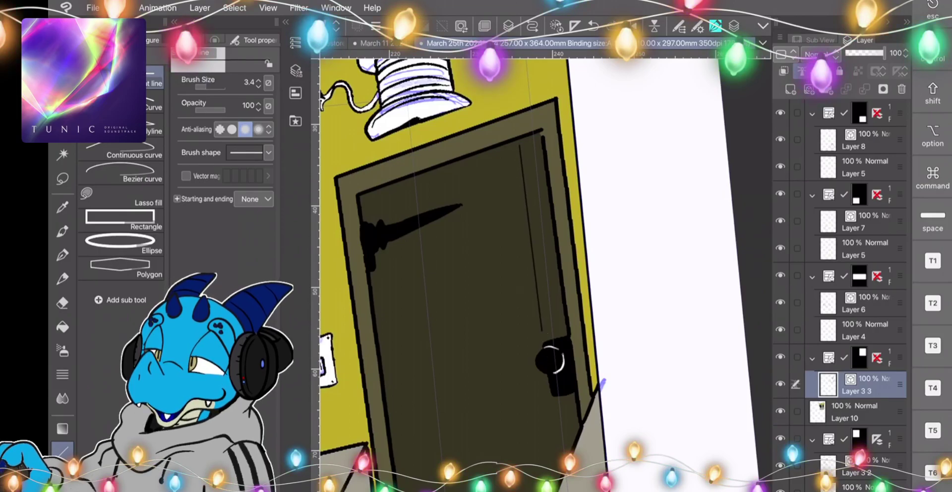
{"action": "left_click_drag", "start_coordinate": [490, 158], "coordinate": [533, 463]}
{"action": "left_click_drag", "start_coordinate": [553, 410], "coordinate": [558, 452]}
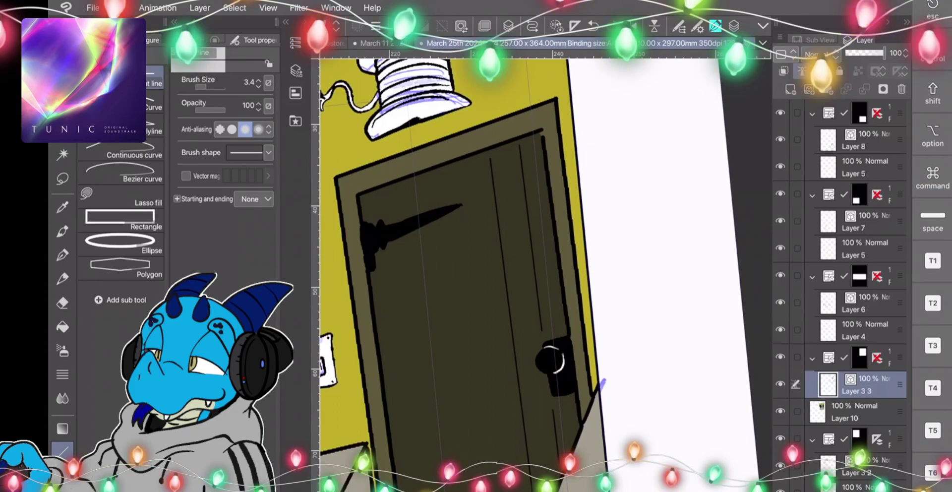
Draw three more straight, nearly vertical plank lines down the door, spaced across its hinge side.
{"action": "left_click_drag", "start_coordinate": [452, 168], "coordinate": [491, 462]}
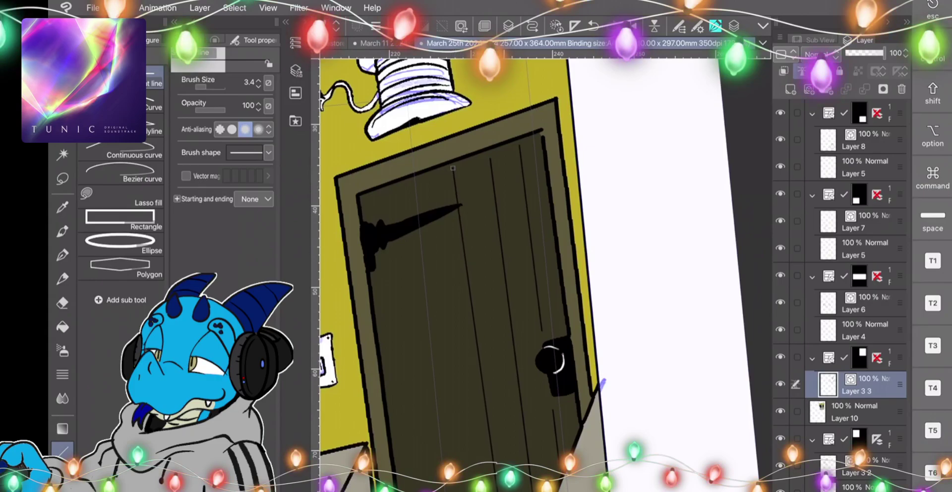
{"action": "left_click_drag", "start_coordinate": [408, 182], "coordinate": [455, 463]}
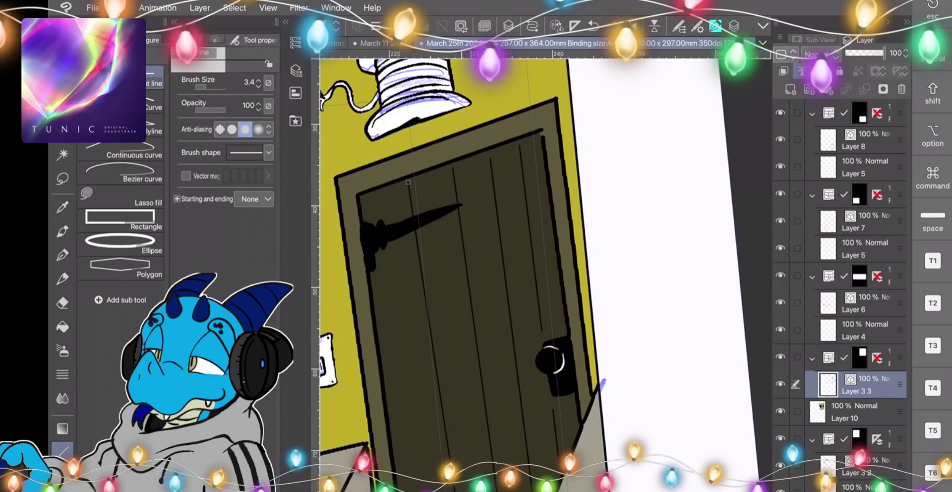
{"action": "left_click_drag", "start_coordinate": [373, 194], "coordinate": [418, 483]}
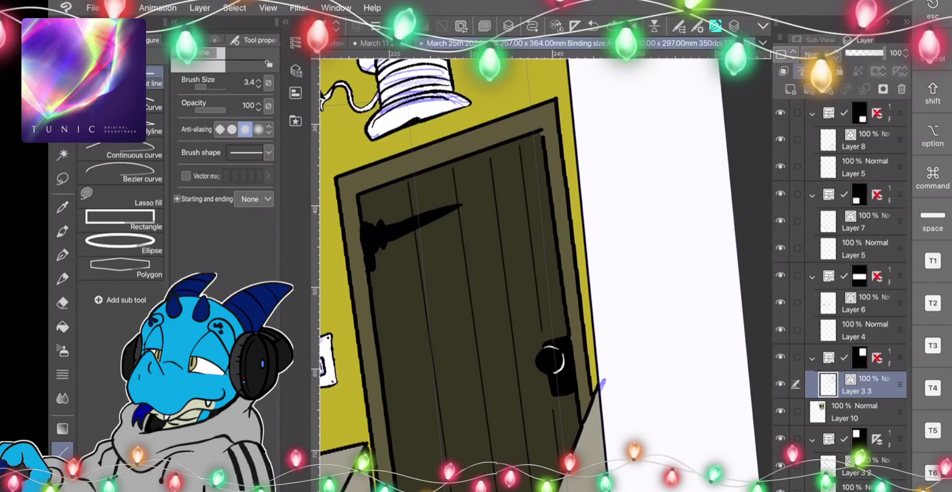
Add small white highlight strokes to the door's upper hinge and along its strap with the Calligraphy pen.
{"action": "double_click", "coordinate": [63, 479]}
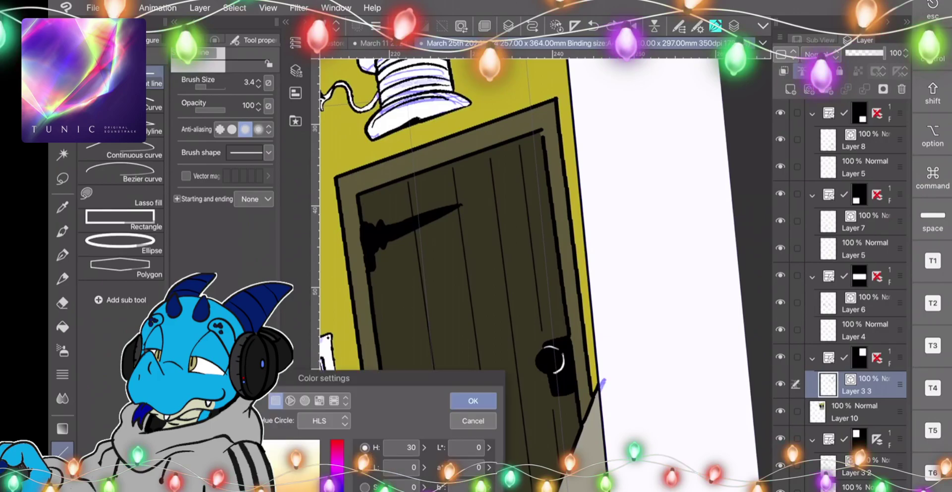
{"action": "left_click", "coordinate": [473, 400]}
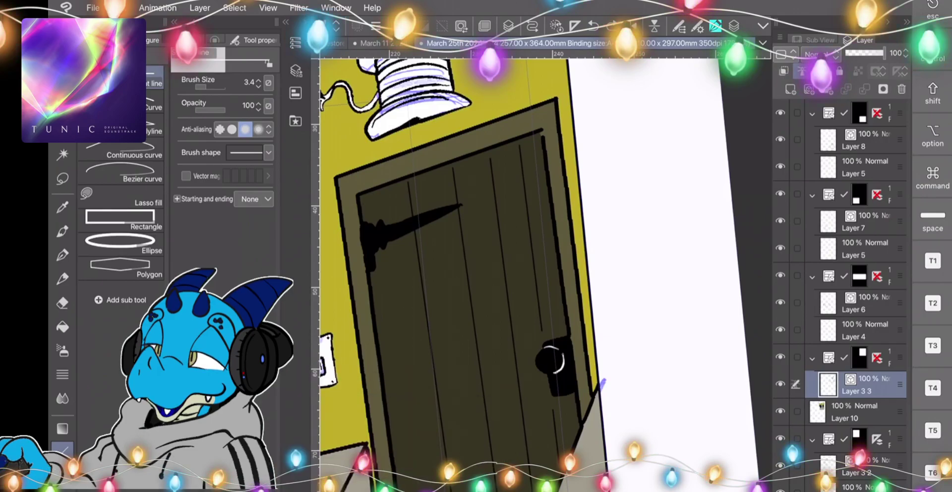
{"action": "left_click", "coordinate": [62, 254]}
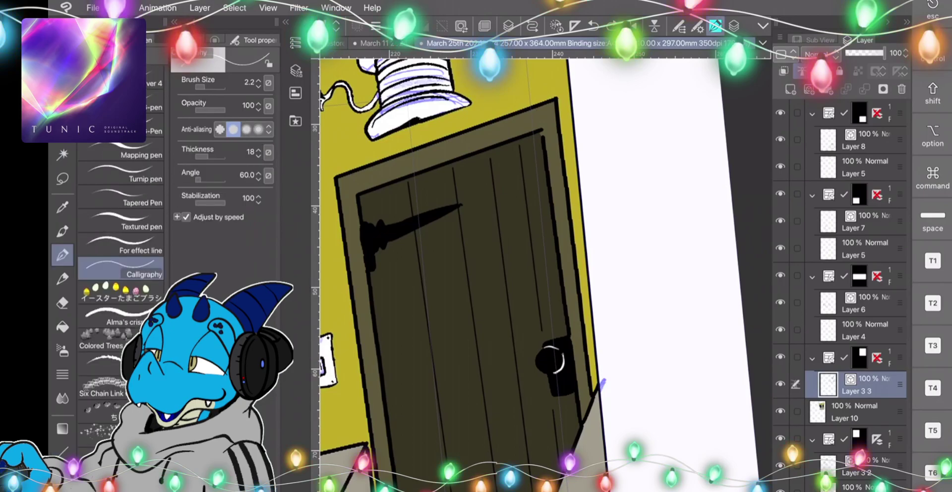
{"action": "scroll", "coordinate": [342, 221], "scroll_direction": "up", "scroll_amount": 5}
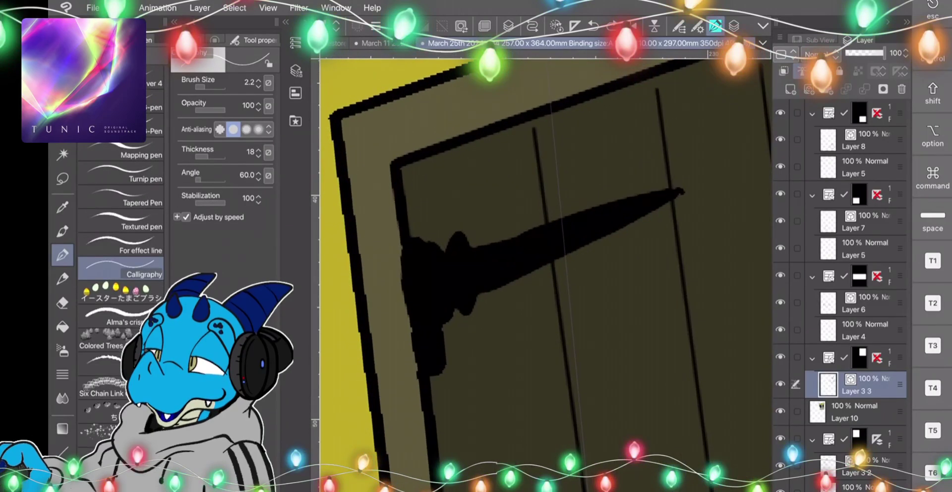
{"action": "left_click_drag", "start_coordinate": [415, 328], "coordinate": [426, 324]}
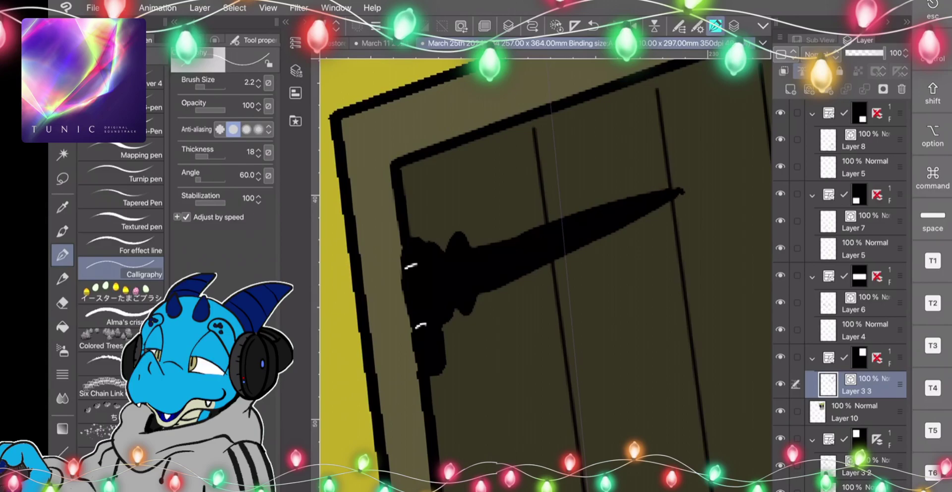
{"action": "left_click_drag", "start_coordinate": [431, 253], "coordinate": [432, 259]}
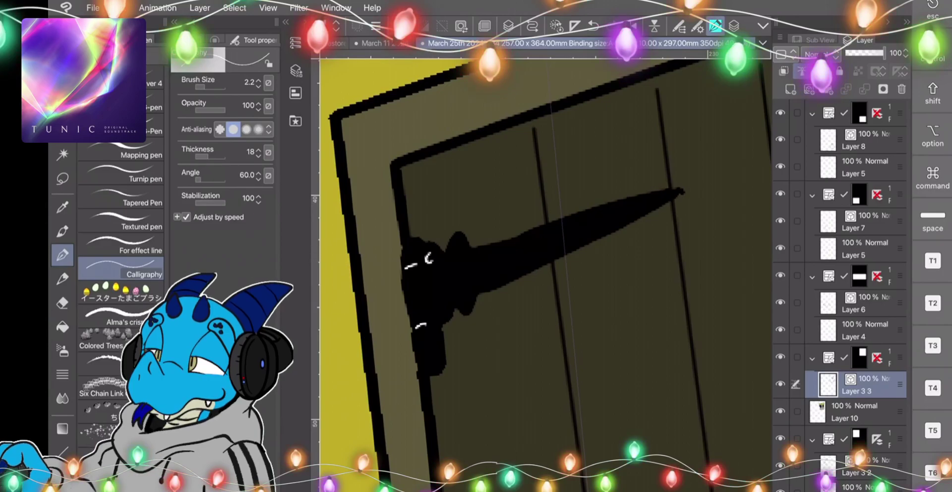
{"action": "left_click_drag", "start_coordinate": [440, 299], "coordinate": [440, 312]}
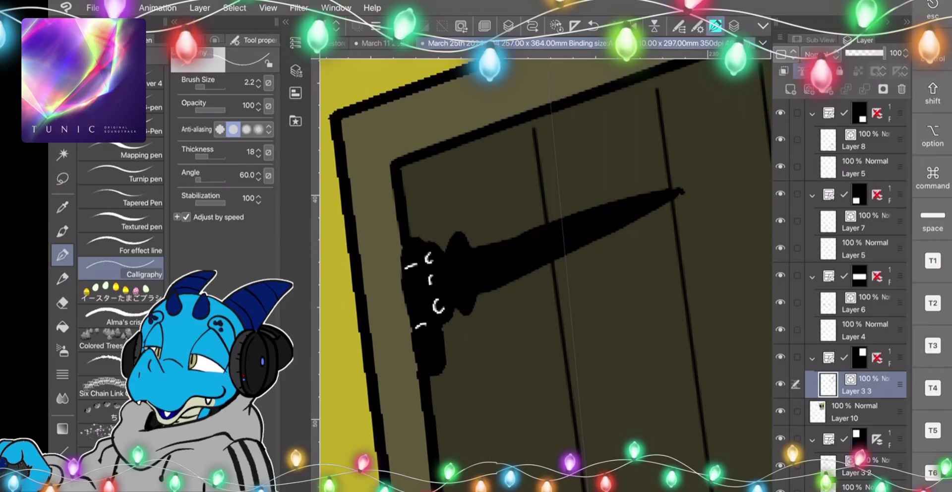
{"action": "left_click_drag", "start_coordinate": [488, 245], "coordinate": [629, 202]}
Fill the wall lamp's mounting bracket with dark brown on Layer 10.
{"action": "scroll", "coordinate": [545, 272], "scroll_direction": "down", "scroll_amount": 3}
{"action": "scroll", "coordinate": [546, 273], "scroll_direction": "down", "scroll_amount": 5}
{"action": "scroll", "coordinate": [545, 273], "scroll_direction": "down", "scroll_amount": 2}
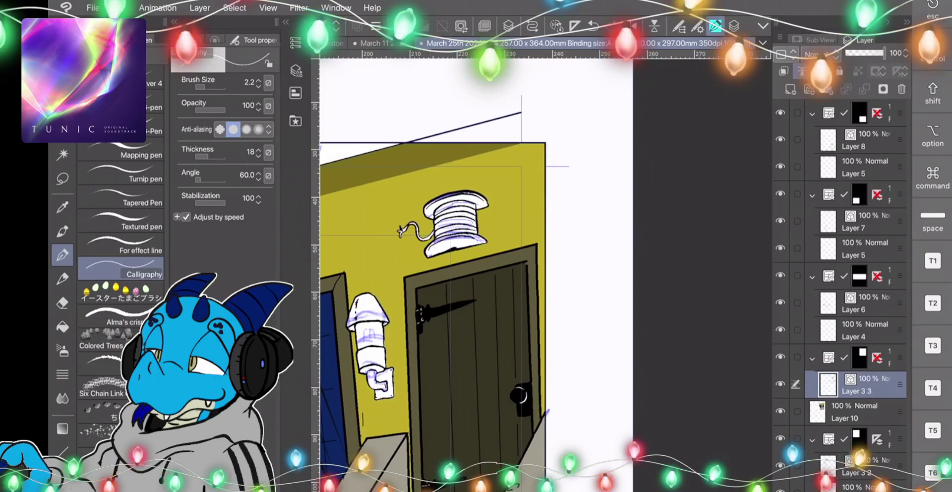
{"action": "scroll", "coordinate": [545, 275], "scroll_direction": "down", "scroll_amount": 3}
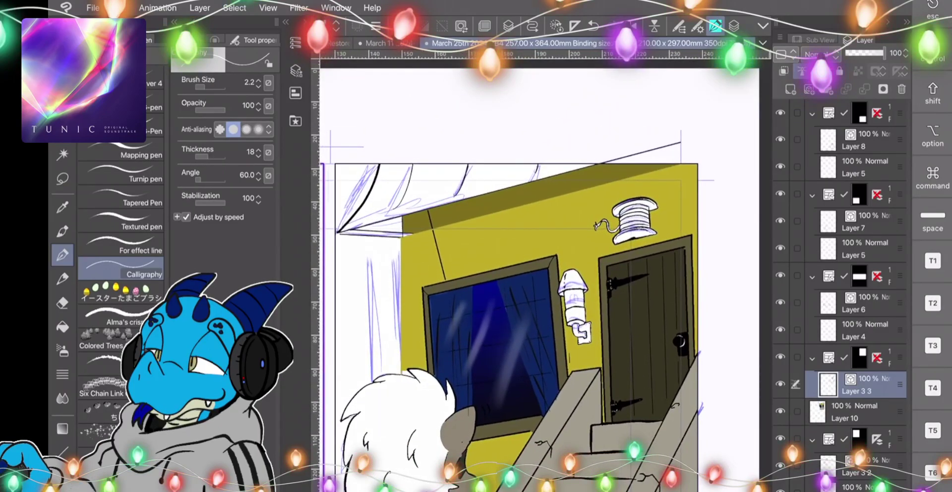
{"action": "left_click", "coordinate": [62, 428]}
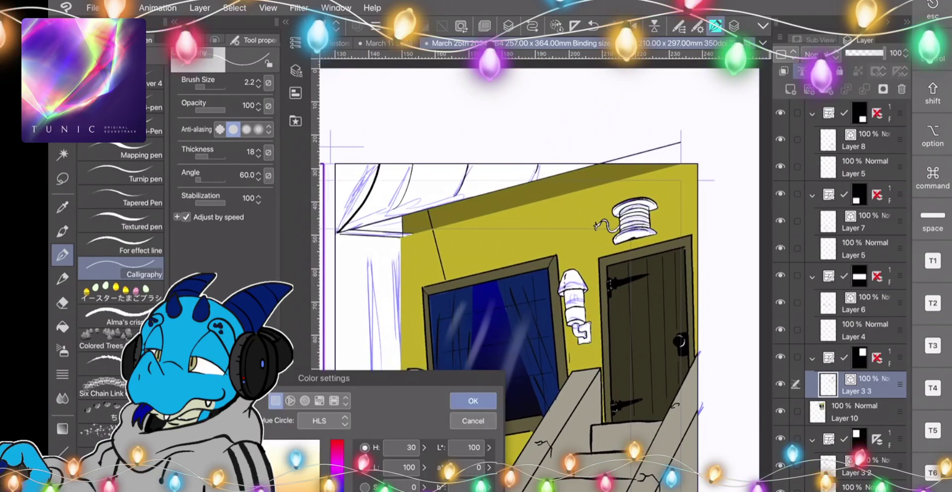
{"action": "left_click", "coordinate": [311, 490]}
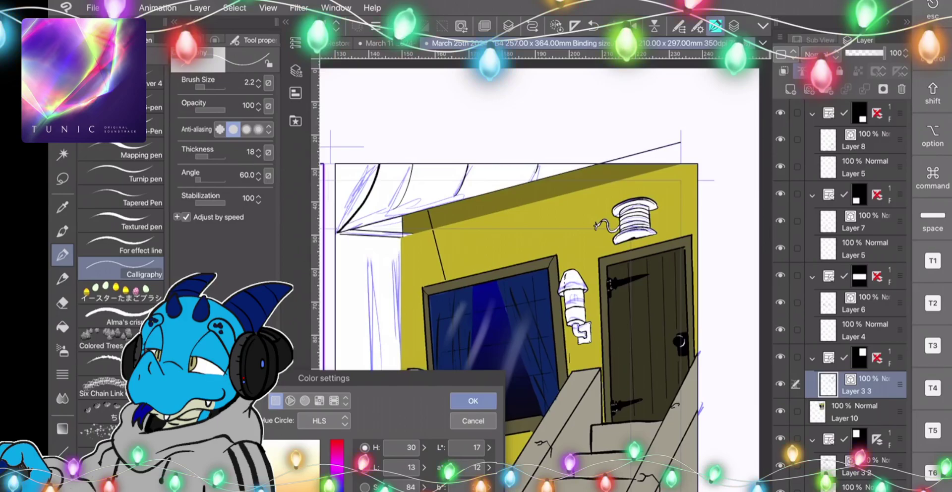
{"action": "left_click_drag", "start_coordinate": [310, 490], "coordinate": [305, 491]}
{"action": "left_click", "coordinate": [473, 401]}
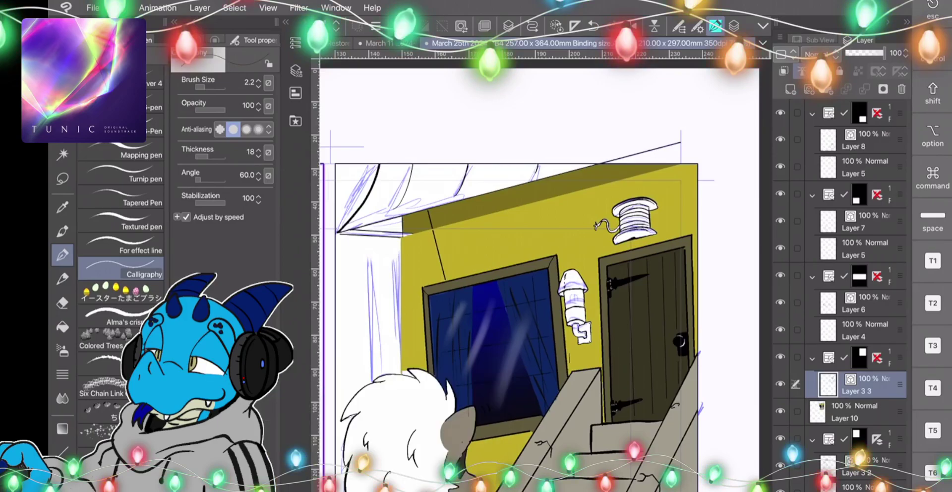
{"action": "left_click", "coordinate": [63, 327]}
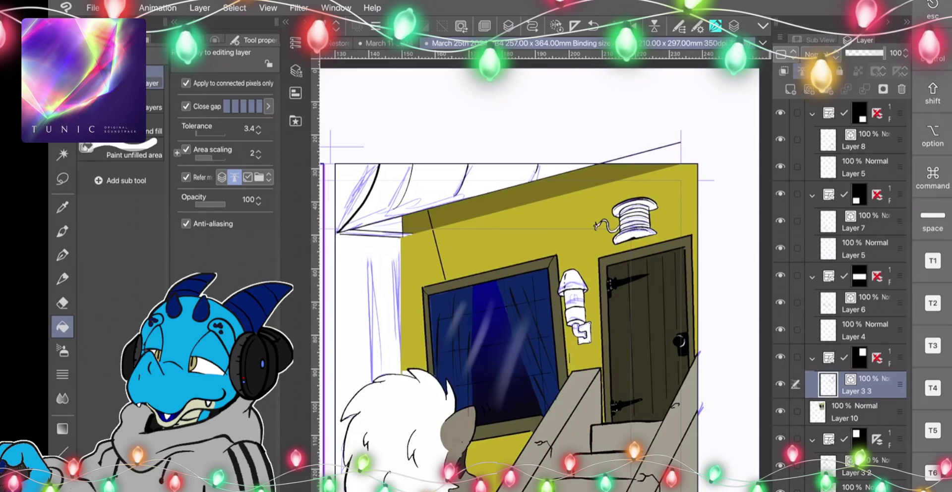
{"action": "left_click", "coordinate": [860, 412]}
{"action": "left_click", "coordinate": [586, 328]}
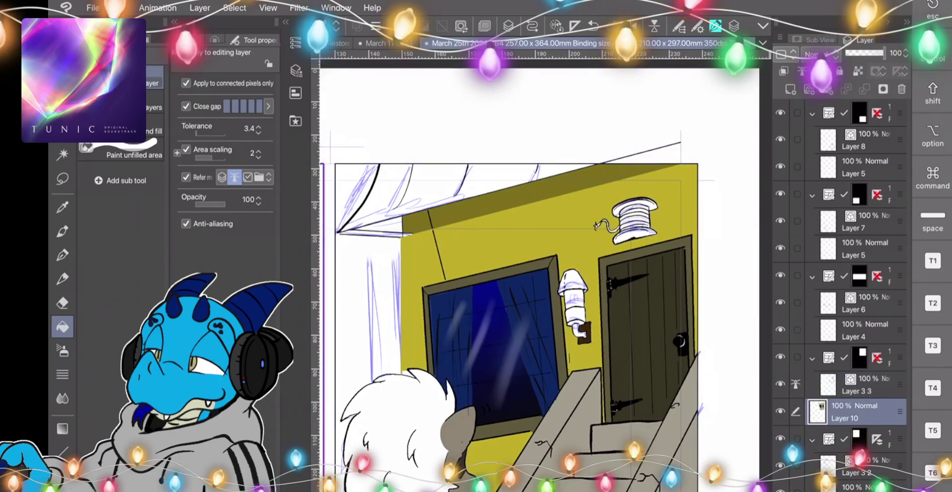
Fill the wall lamp's cap, base and arm with orange.
{"action": "double_click", "coordinate": [63, 480]}
{"action": "left_click", "coordinate": [300, 489]}
{"action": "left_click", "coordinate": [473, 400]}
{"action": "left_click", "coordinate": [580, 331]}
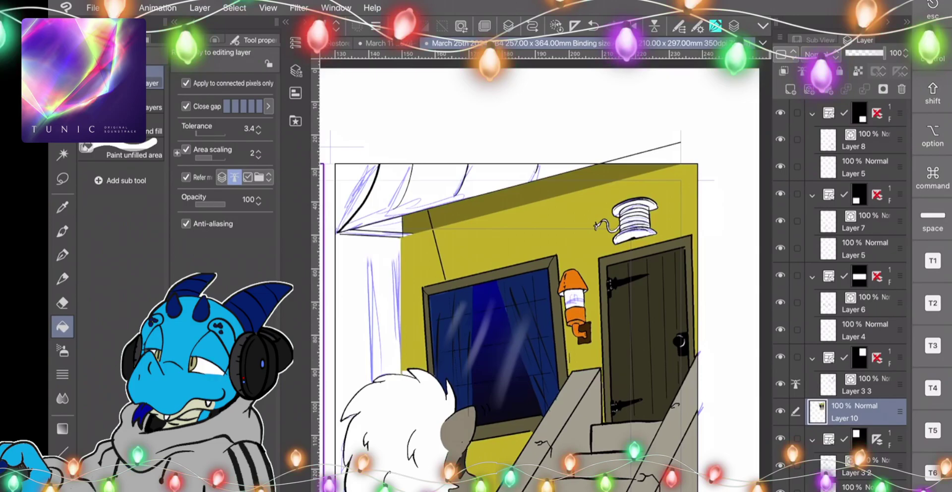
{"action": "key", "text": "w"}
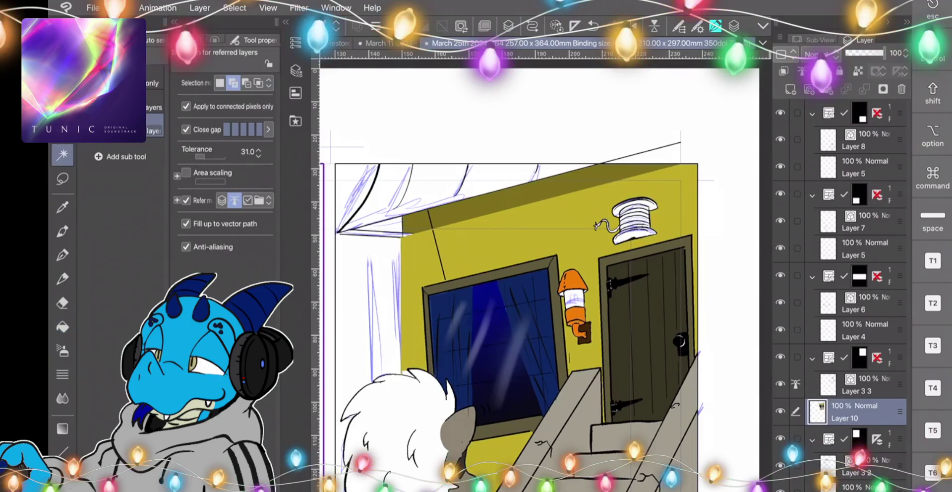
{"action": "left_click", "coordinate": [575, 282]}
{"action": "left_click", "coordinate": [563, 286]}
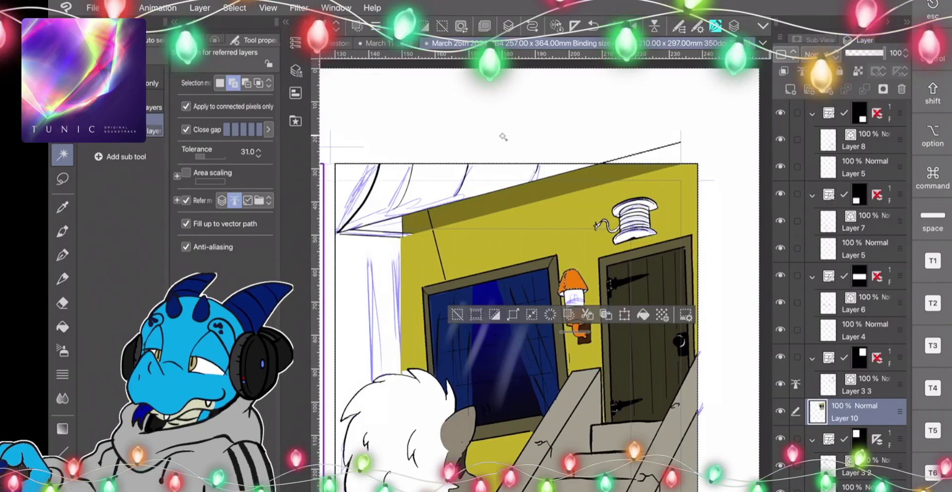
{"action": "left_click", "coordinate": [235, 7]}
{"action": "left_click", "coordinate": [259, 37]}
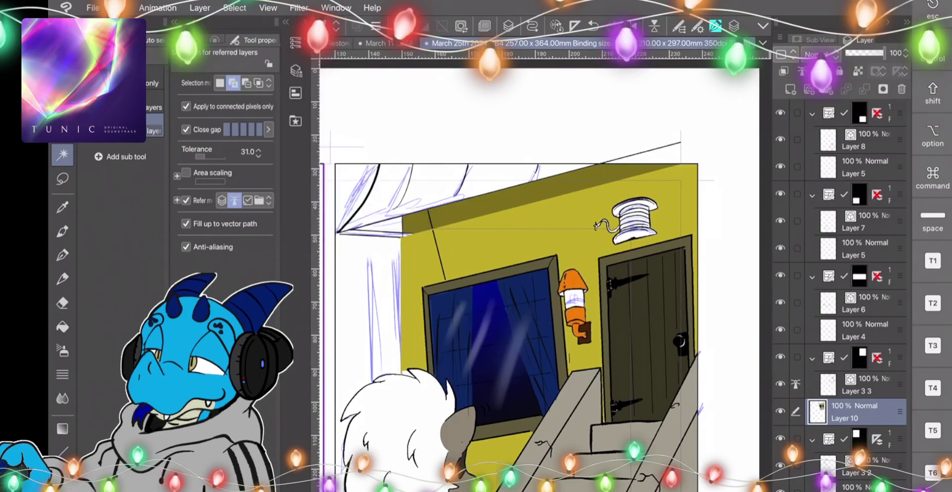
Select the wall lamp's orange parts and shade them in dark brown with the Shadow airbrush.
{"action": "left_click", "coordinate": [576, 316]}
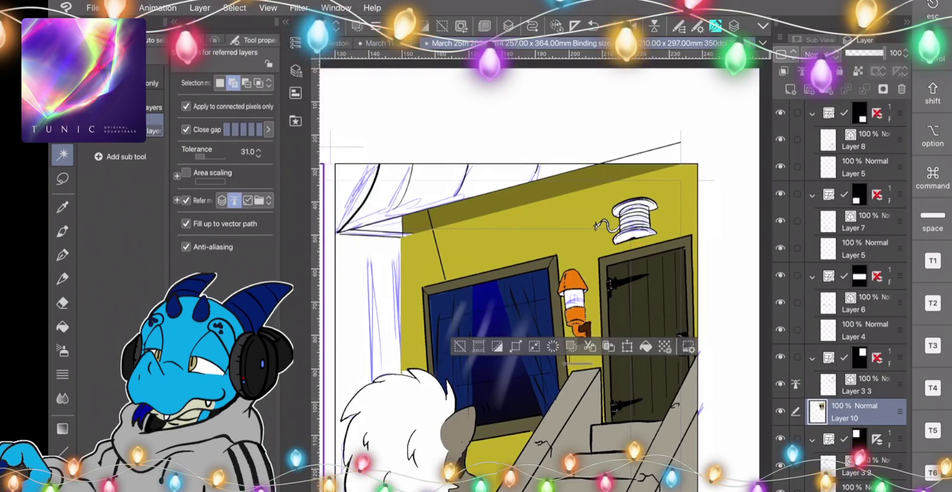
{"action": "left_click", "coordinate": [572, 283]}
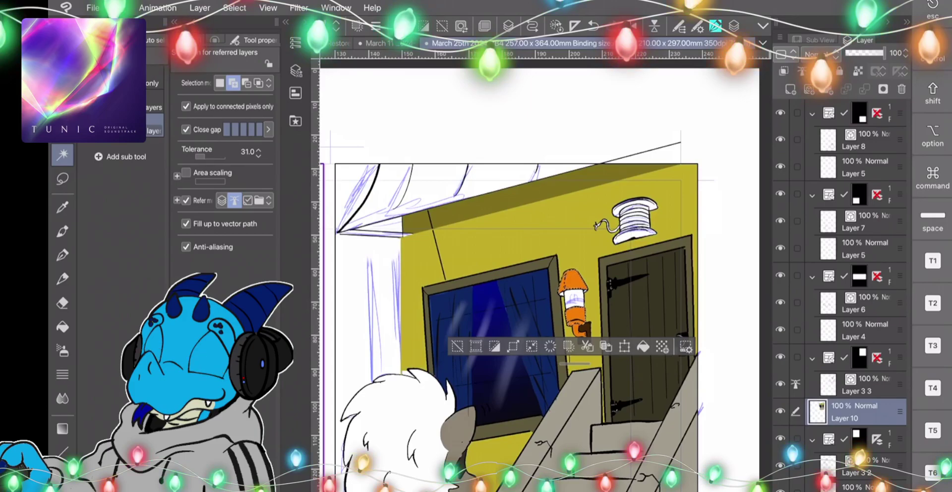
{"action": "left_click", "coordinate": [62, 350]}
{"action": "double_click", "coordinate": [62, 489]}
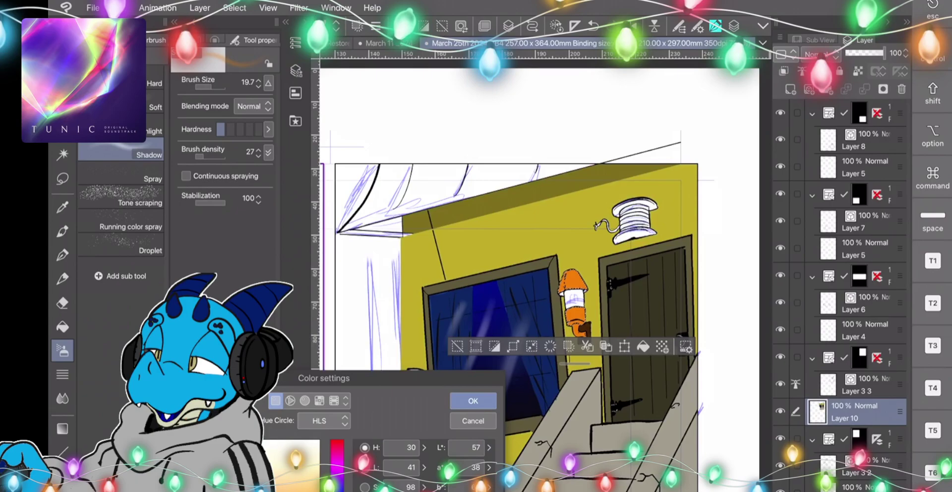
{"action": "left_click", "coordinate": [187, 443]}
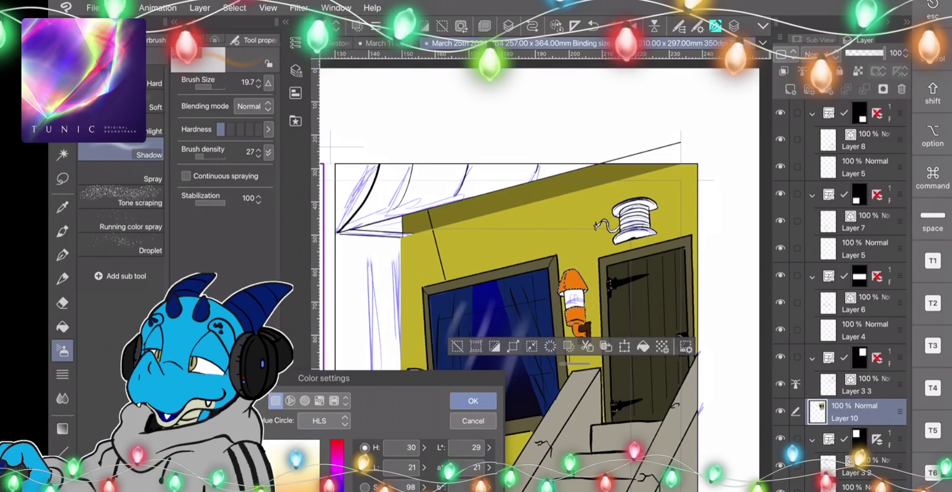
{"action": "left_click", "coordinate": [473, 400]}
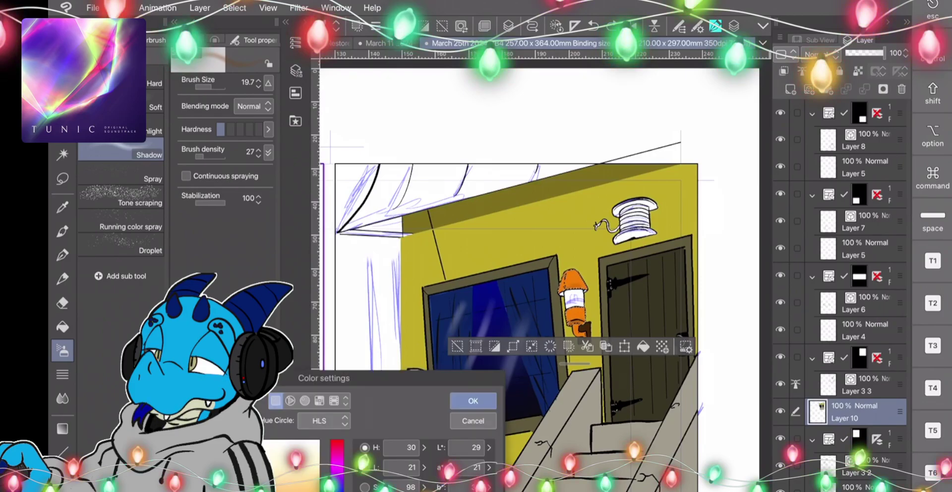
Clear the selection and fill the wall lamp's glass with light cyan.
{"action": "left_click", "coordinate": [337, 491]}
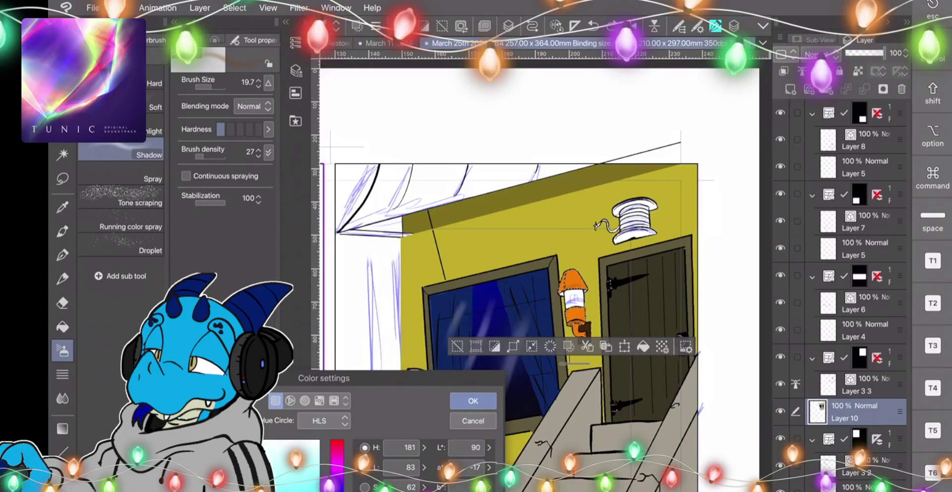
{"action": "left_click", "coordinate": [473, 401]}
{"action": "left_click", "coordinate": [63, 302]}
{"action": "key", "text": "g"}
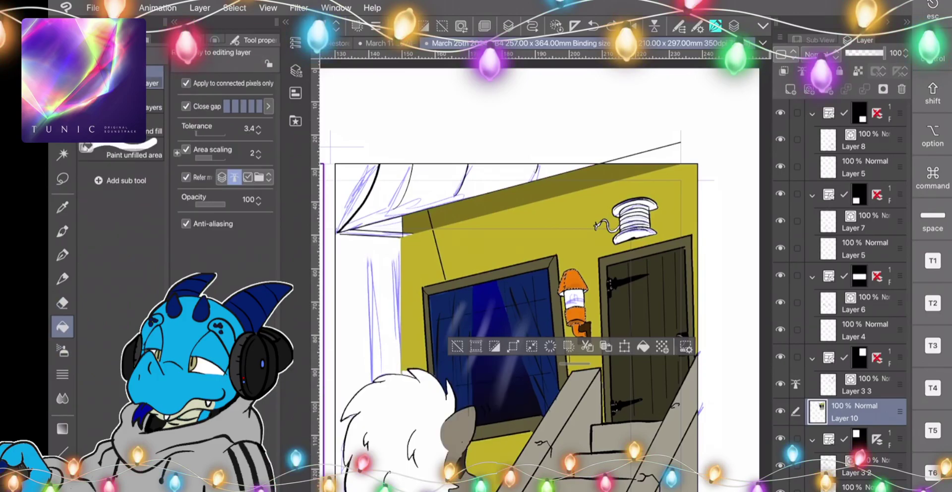
{"action": "left_click", "coordinate": [235, 8]}
{"action": "left_click", "coordinate": [259, 37]}
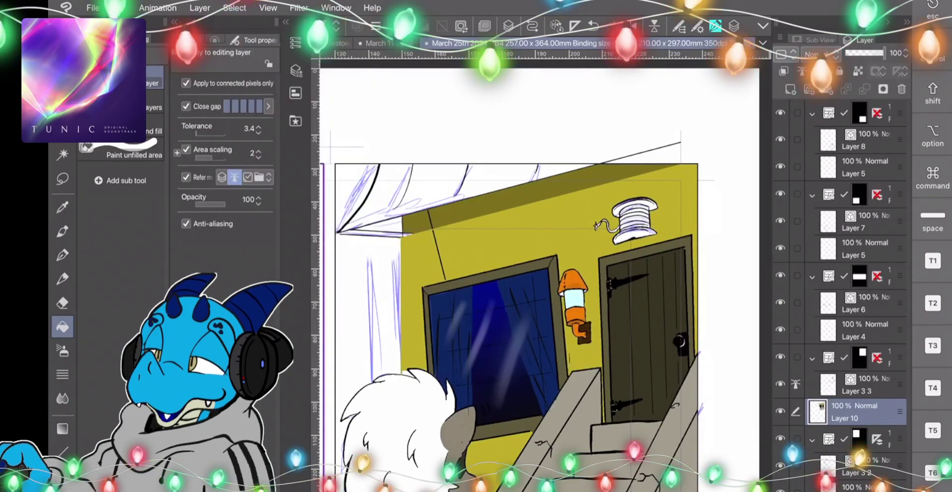
Fill both end flanges of the thread spool above the door with dark grey.
{"action": "key", "text": "i"}
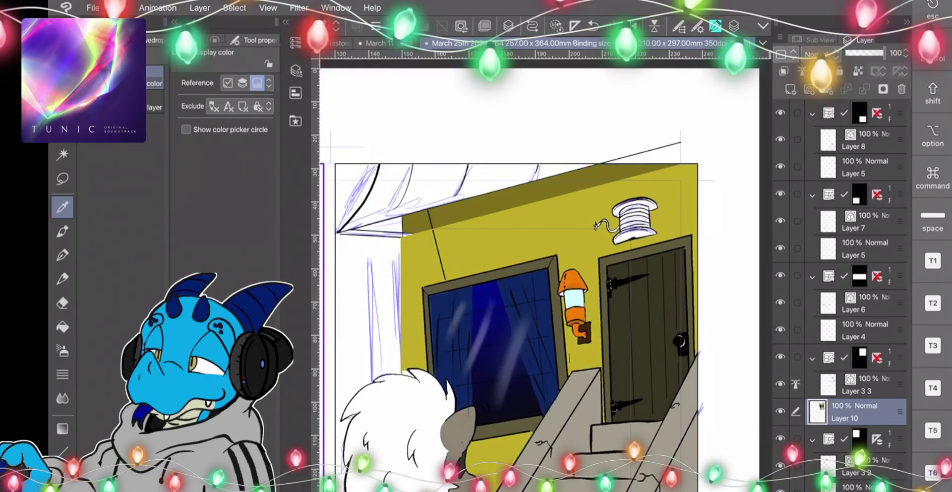
{"action": "key", "text": "g"}
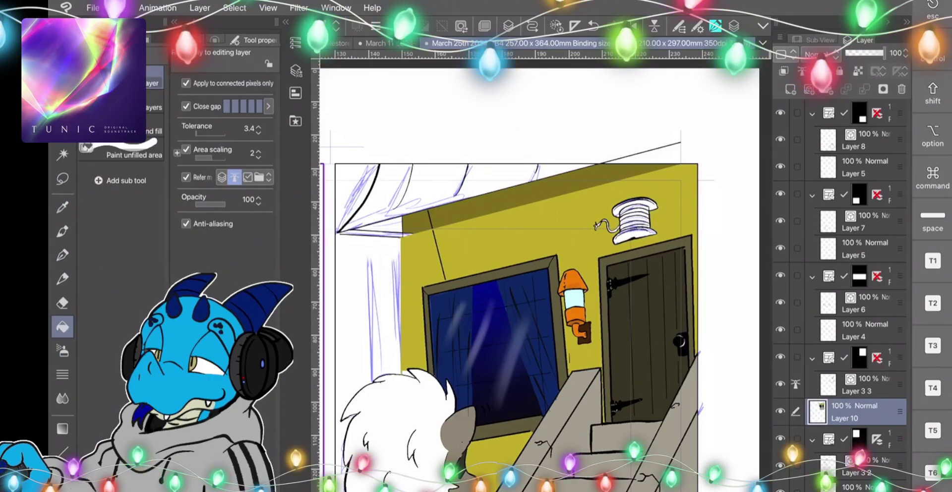
{"action": "left_click", "coordinate": [297, 488]}
{"action": "left_click", "coordinate": [162, 490]}
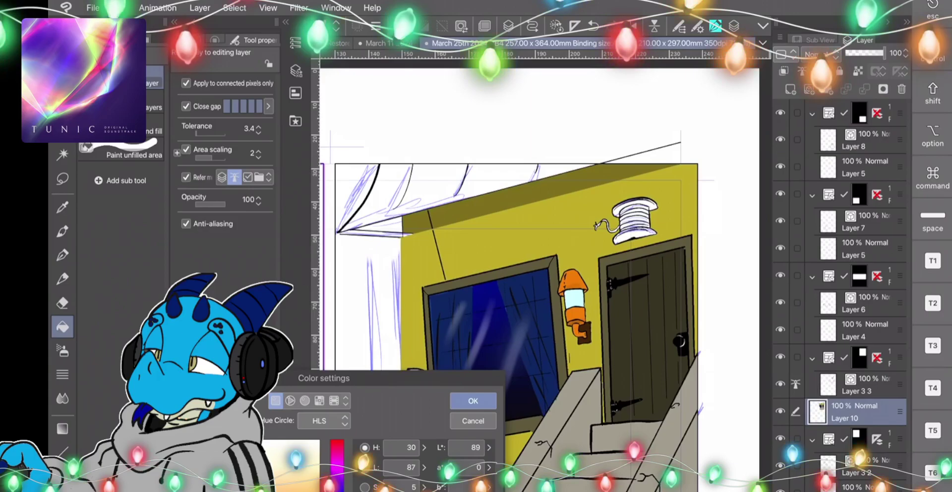
{"action": "left_click", "coordinate": [473, 401]}
{"action": "left_click", "coordinate": [622, 207]}
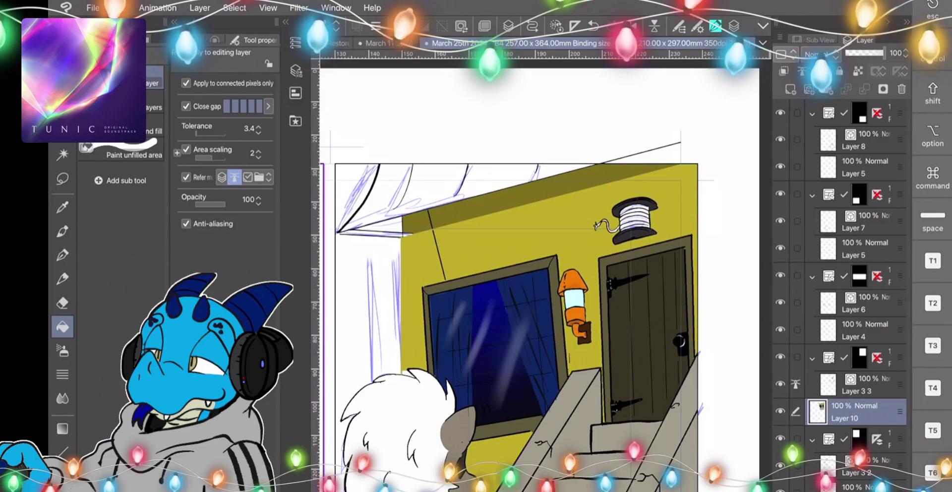
Fill the thread wound around the spool with an off-white colour.
{"action": "double_click", "coordinate": [63, 489]}
{"action": "left_click", "coordinate": [473, 401]}
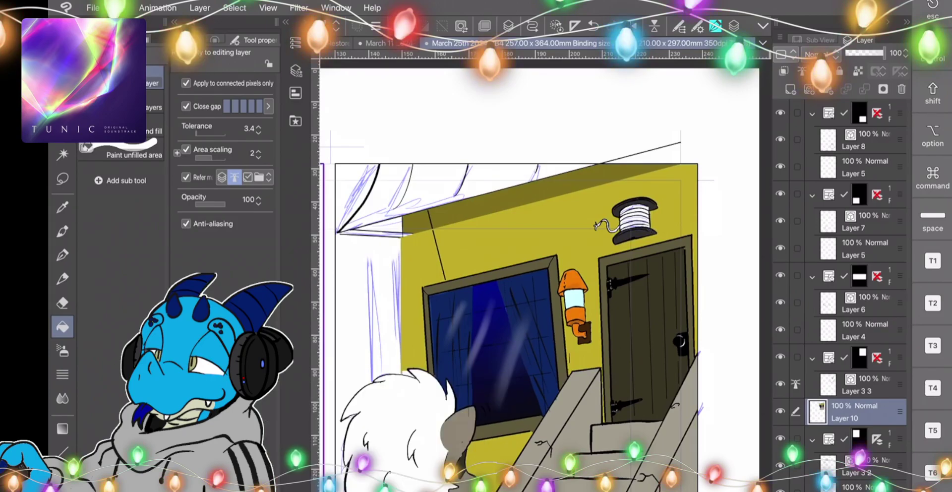
{"action": "left_click", "coordinate": [635, 210]}
{"action": "left_click", "coordinate": [637, 220]}
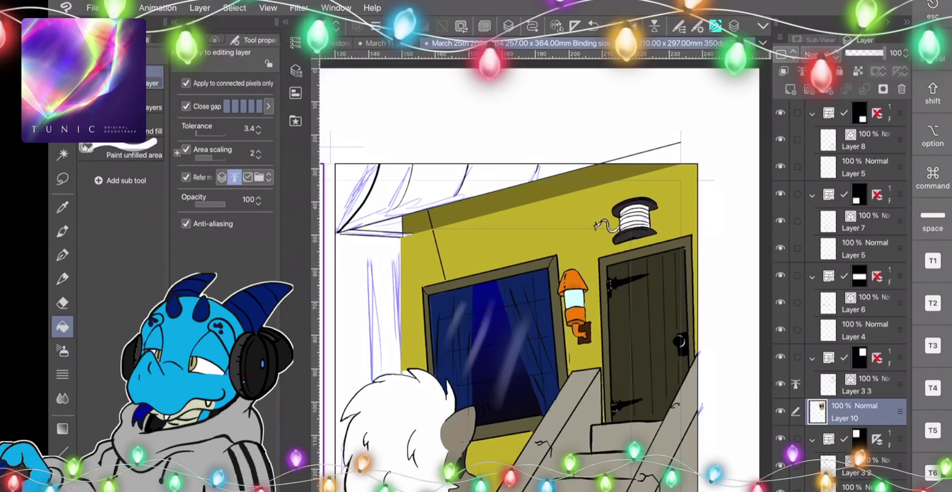
Fill the missed spot in the spool's wound thread and retouch the spool flange with the Calligraphy pen in a sampled colour.
{"action": "scroll", "coordinate": [632, 203], "scroll_direction": "up", "scroll_amount": 5}
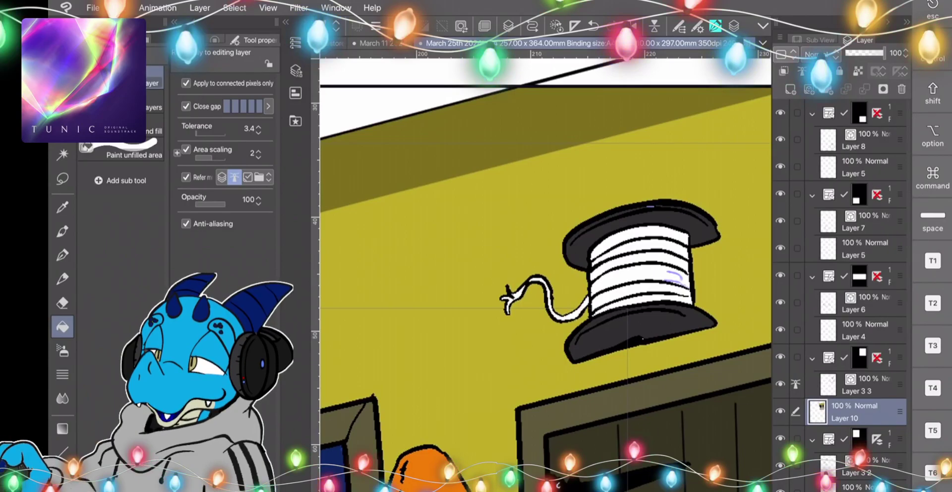
{"action": "left_click", "coordinate": [675, 276]}
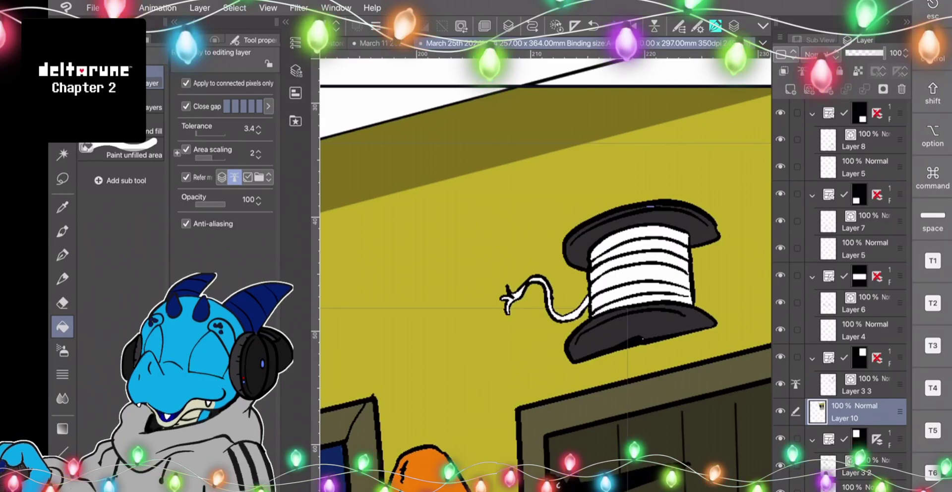
{"action": "key", "text": "i"}
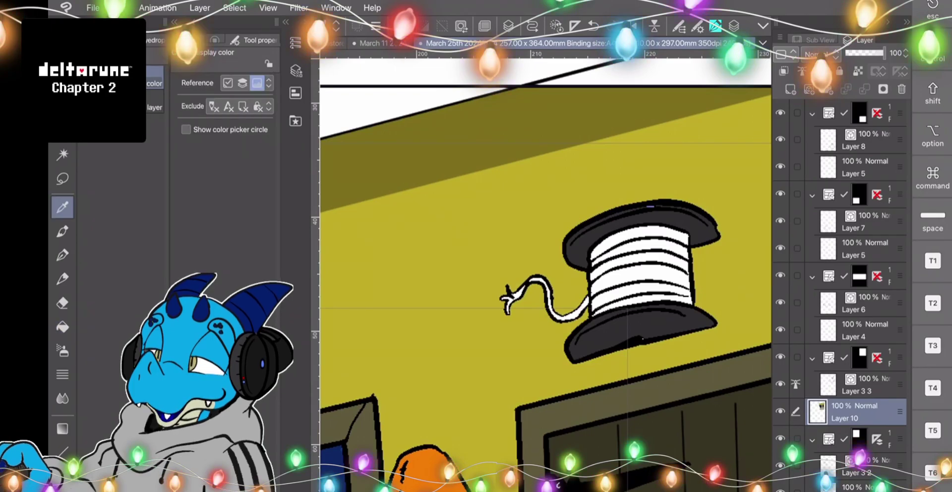
{"action": "key", "text": "p"}
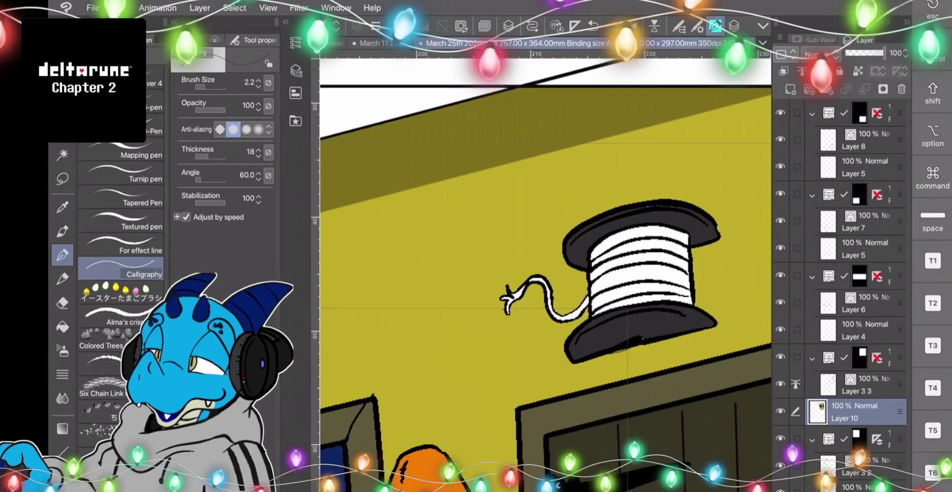
Set the colour to a dark yellow-brown with hue 47, luminosity 18 and saturation 93, and fill the sections of the roof overhang.
{"action": "scroll", "coordinate": [545, 275], "scroll_direction": "down", "scroll_amount": 6}
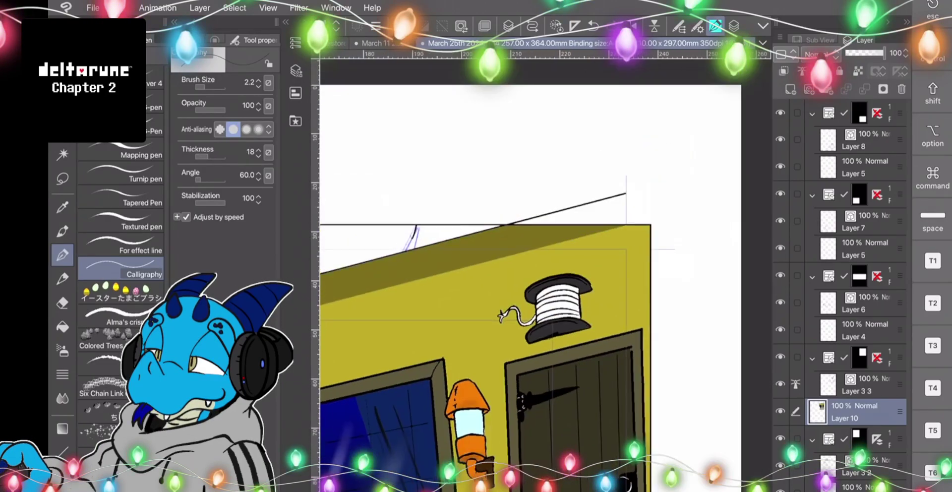
{"action": "left_click_drag", "start_coordinate": [505, 308], "coordinate": [582, 278]}
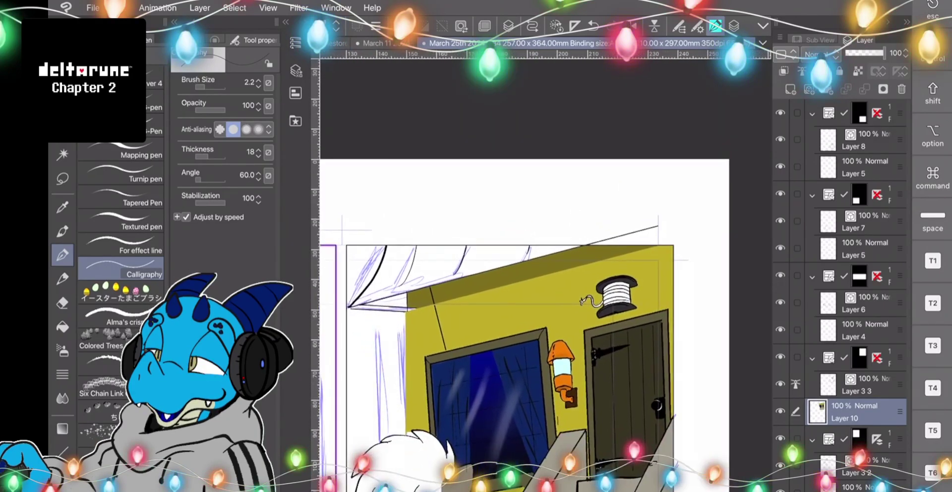
{"action": "double_click", "coordinate": [63, 485]}
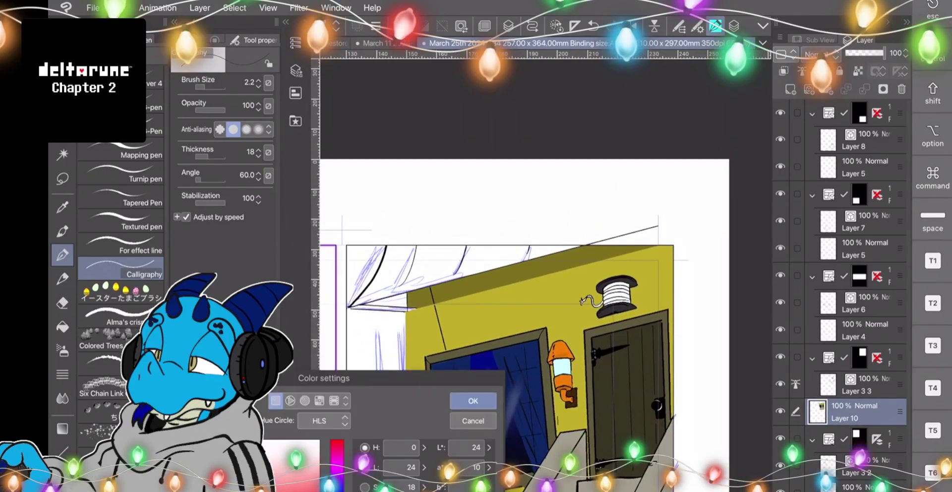
{"action": "left_click", "coordinate": [337, 491]}
{"action": "left_click_drag", "start_coordinate": [304, 491], "coordinate": [308, 490]}
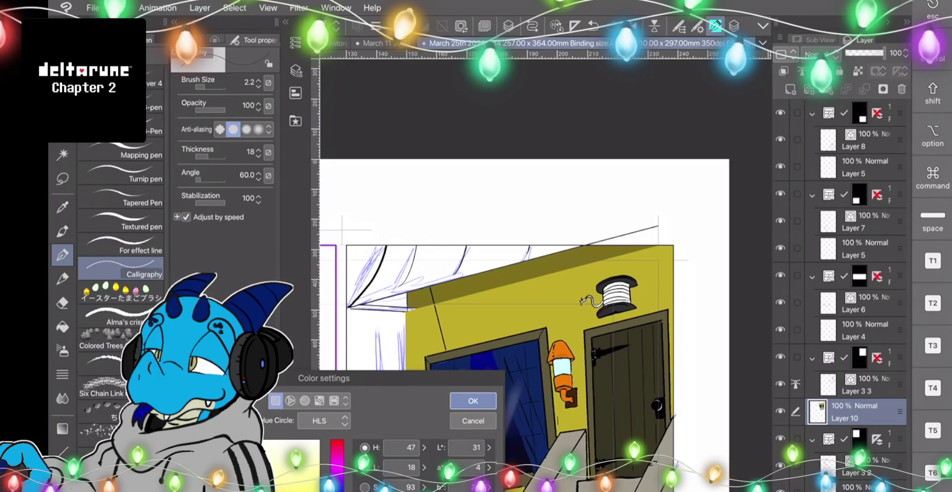
{"action": "left_click", "coordinate": [473, 400]}
{"action": "left_click", "coordinate": [62, 327]}
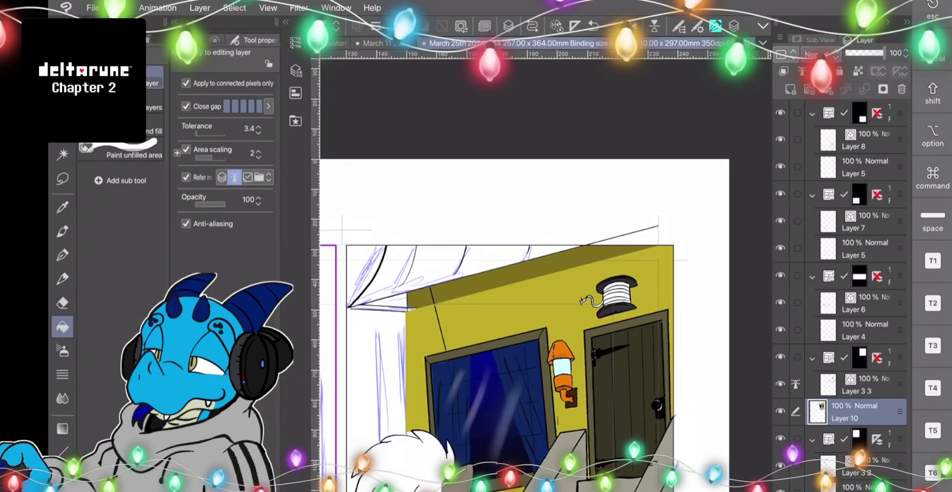
{"action": "left_click", "coordinate": [430, 265]}
{"action": "left_click", "coordinate": [494, 257]}
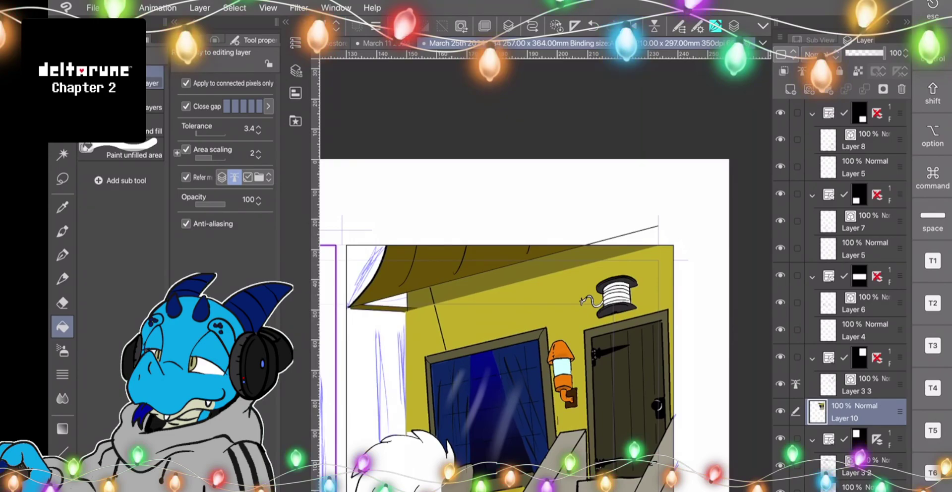
Outline the small beam end at the roof's corner in black and fill it with brown sampled from the roof.
{"action": "left_click", "coordinate": [62, 231]}
{"action": "left_click", "coordinate": [62, 255]}
{"action": "double_click", "coordinate": [62, 488]}
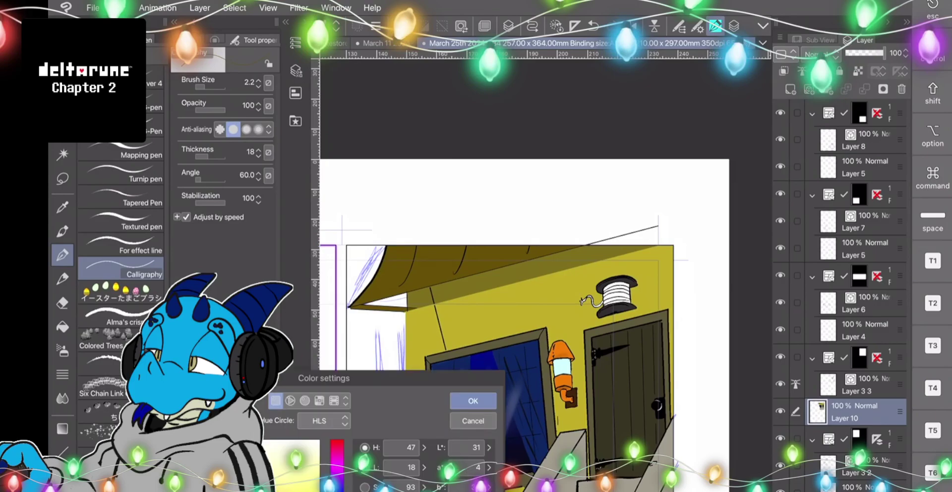
{"action": "left_click", "coordinate": [268, 488]}
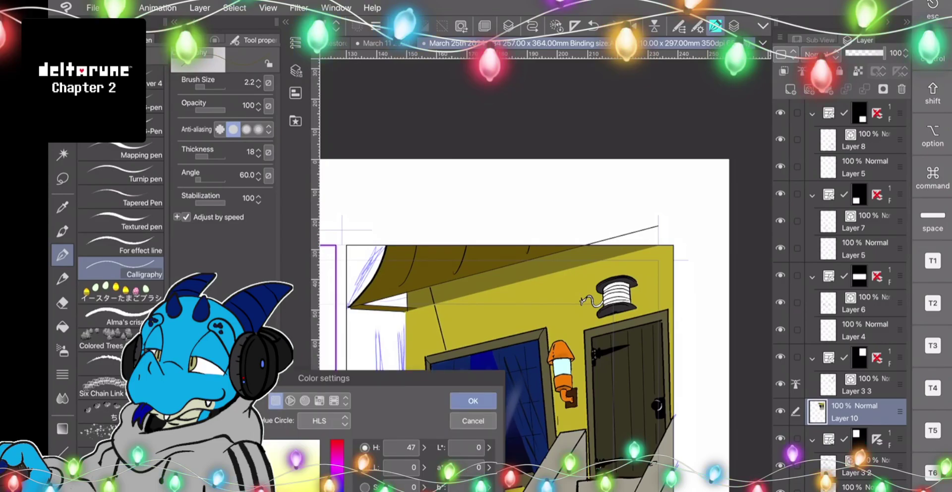
{"action": "left_click", "coordinate": [472, 400]}
{"action": "scroll", "coordinate": [424, 342], "scroll_direction": "up", "scroll_amount": 5}
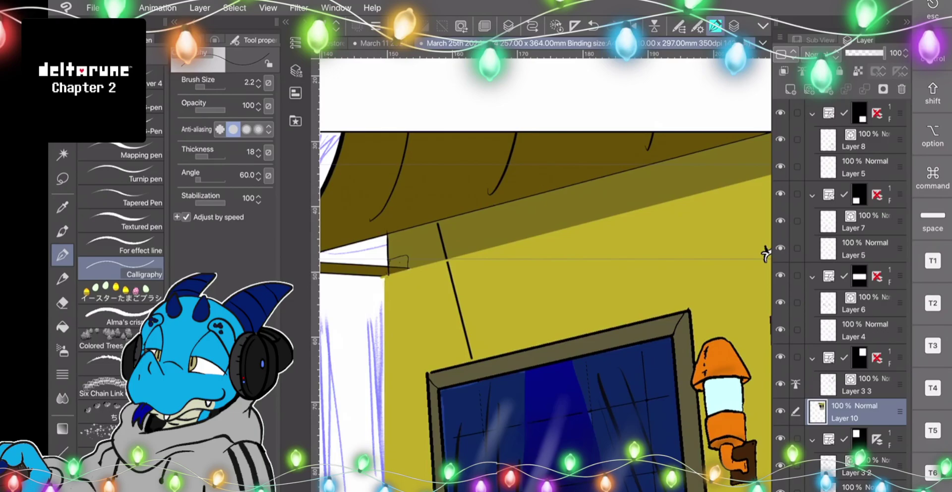
{"action": "key", "text": "i"}
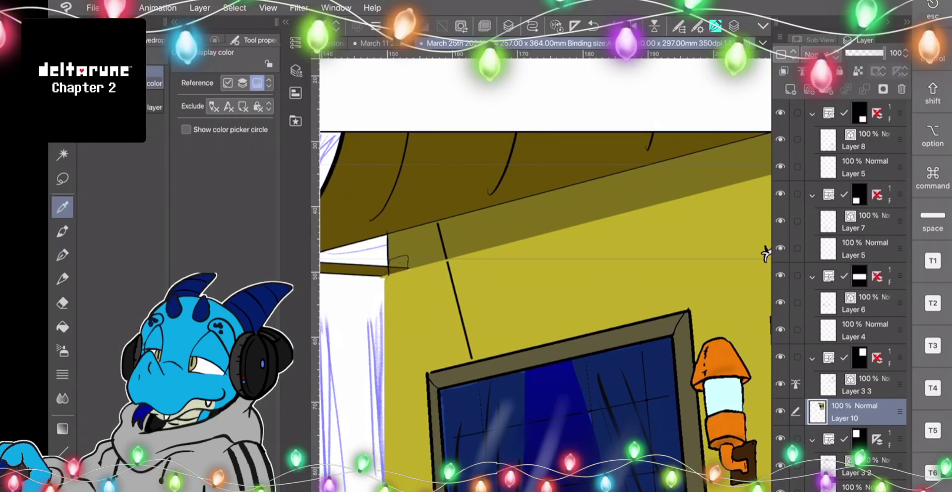
{"action": "key", "text": "g"}
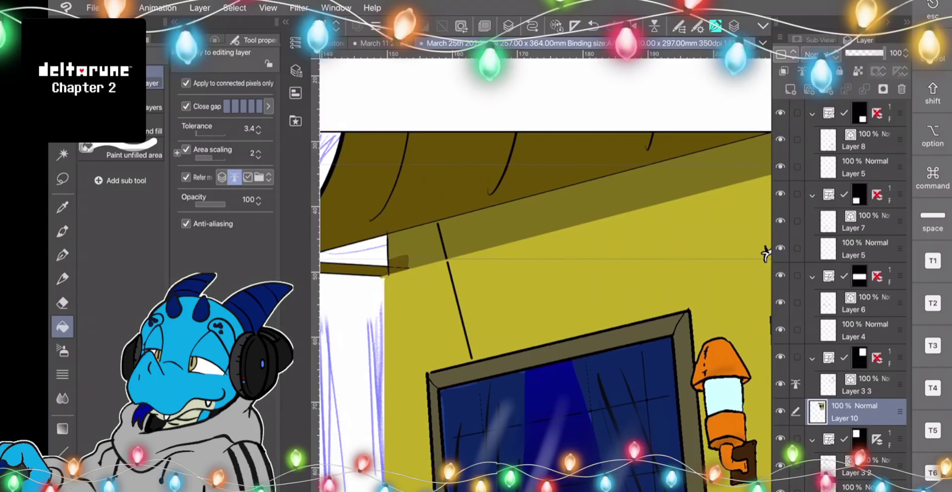
Touch up the line art around the roof corner on Layer 3 3 with the Calligraphy pen and return to Layer 10.
{"action": "left_click", "coordinate": [862, 385]}
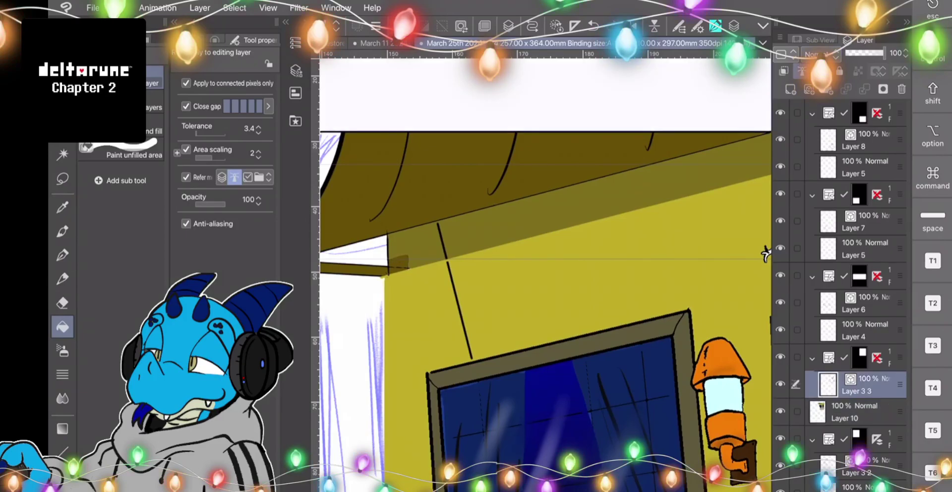
{"action": "key", "text": "b"}
{"action": "key", "text": "p"}
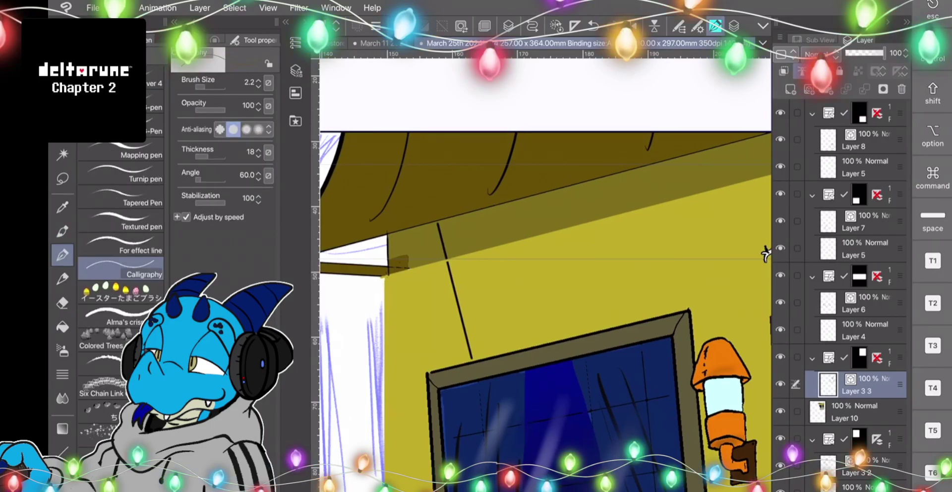
{"action": "left_click", "coordinate": [855, 411]}
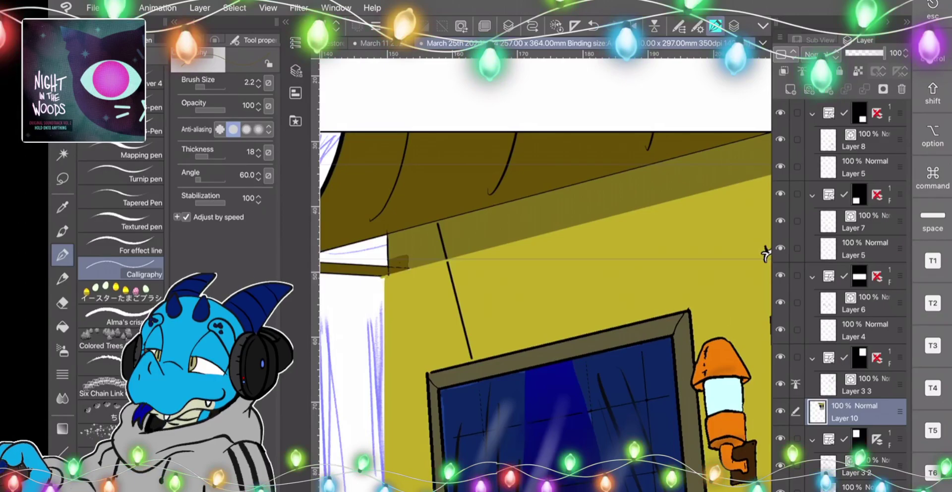
Fill the background beside the house and the gaps around the roof with dark grey, hue 47, luminosity 24 and saturation 2.
{"action": "scroll", "coordinate": [545, 275], "scroll_direction": "down", "scroll_amount": 3}
{"action": "scroll", "coordinate": [545, 275], "scroll_direction": "up", "scroll_amount": 2}
{"action": "scroll", "coordinate": [545, 275], "scroll_direction": "down", "scroll_amount": 6}
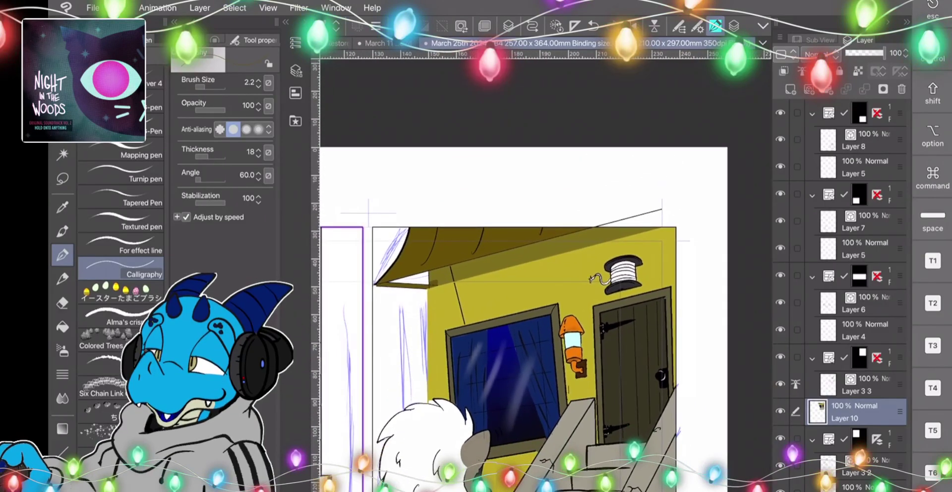
{"action": "left_click_drag", "start_coordinate": [496, 297], "coordinate": [615, 316]}
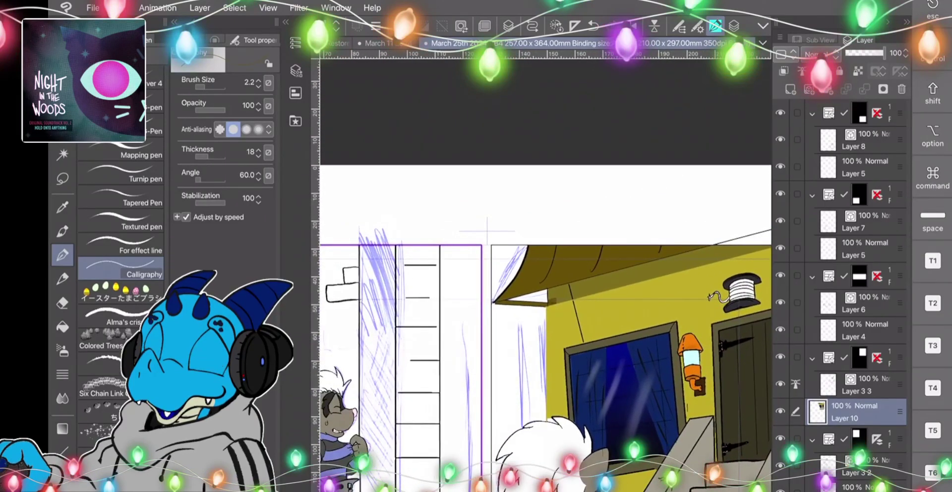
{"action": "left_click", "coordinate": [63, 451]}
{"action": "double_click", "coordinate": [62, 486]}
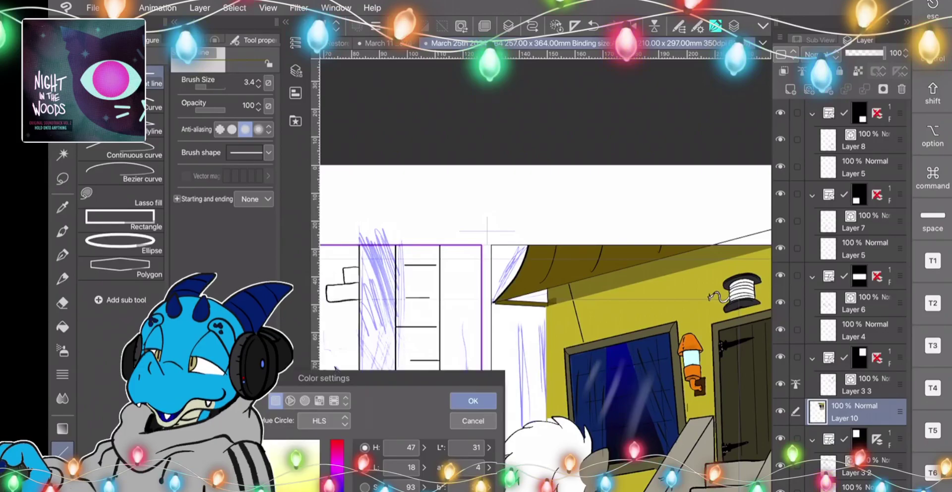
{"action": "left_click", "coordinate": [473, 400]}
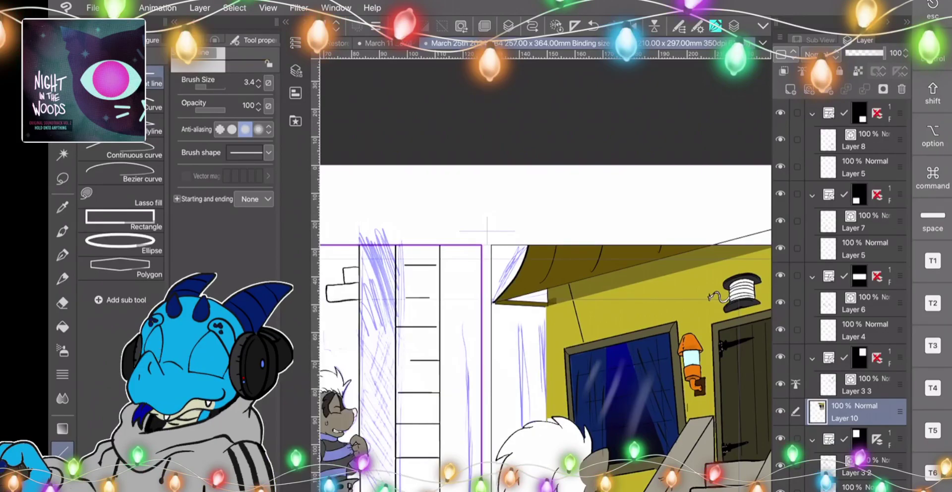
{"action": "scroll", "coordinate": [565, 348], "scroll_direction": "down", "scroll_amount": 1}
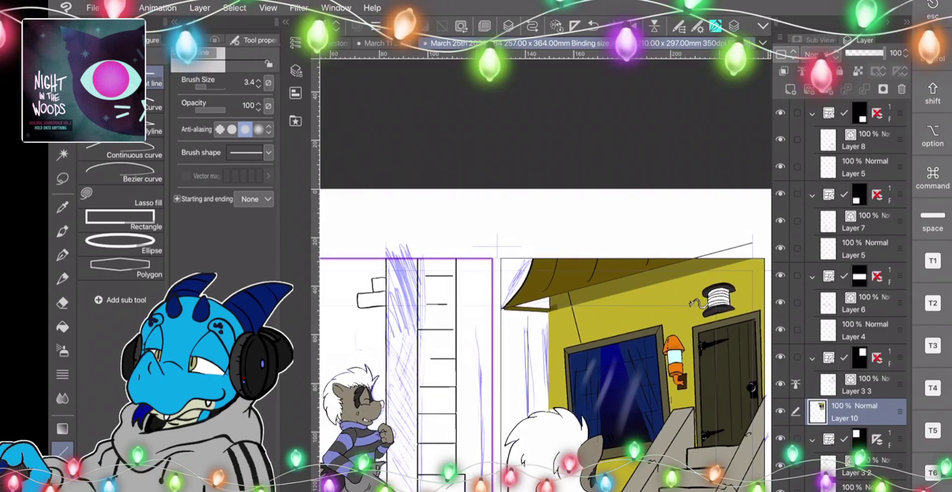
{"action": "key", "text": "p"}
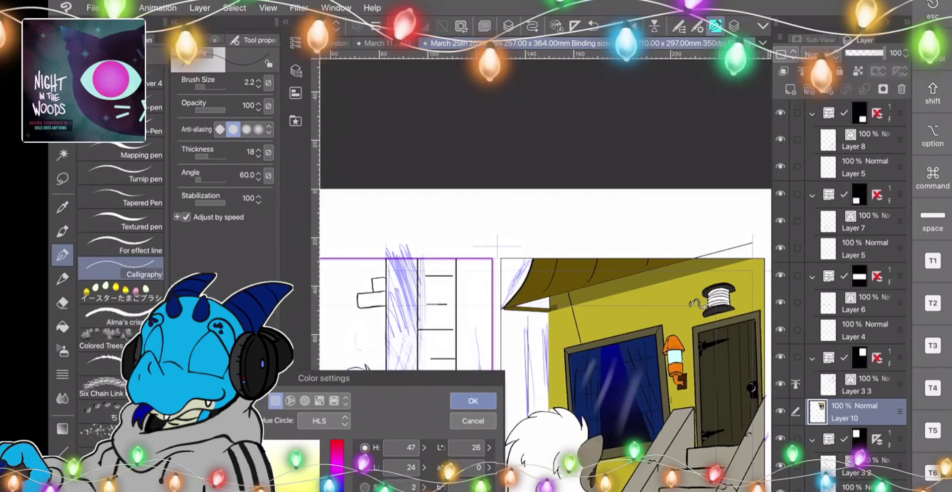
{"action": "key", "text": "Return"}
{"action": "key", "text": "g"}
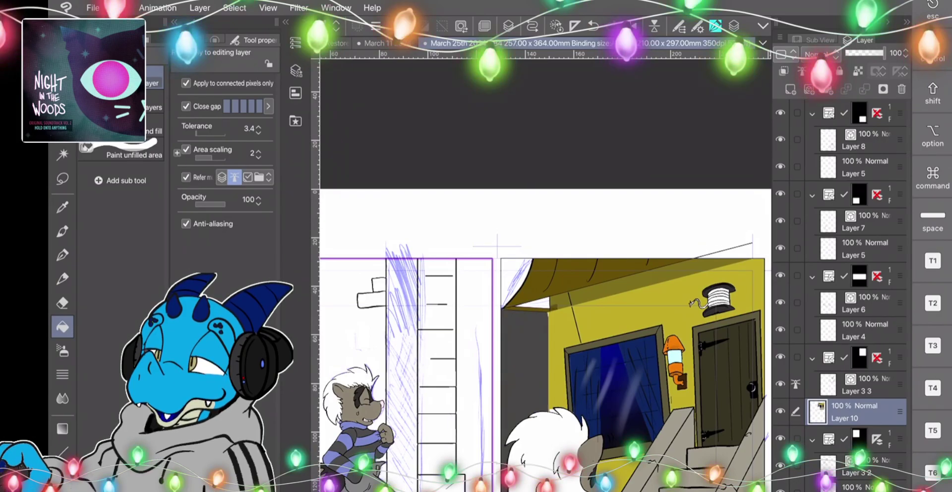
{"action": "left_click", "coordinate": [512, 276]}
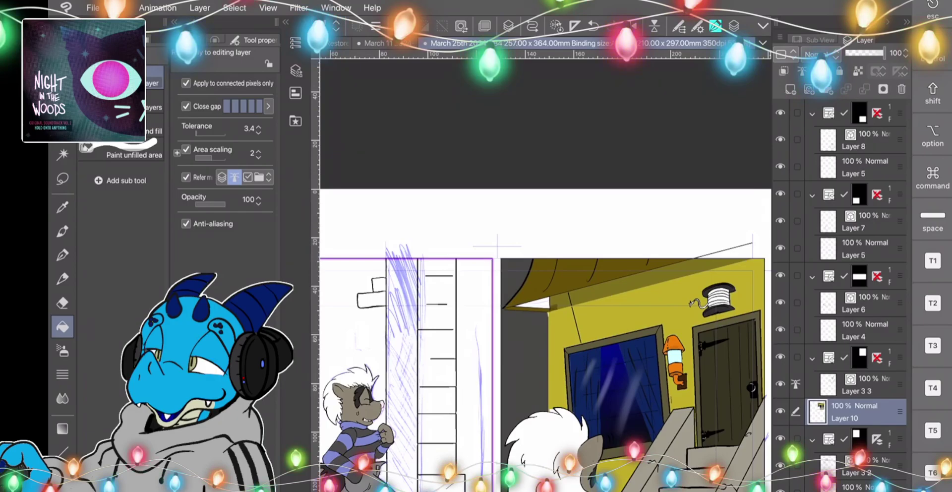
{"action": "left_click", "coordinate": [540, 303]}
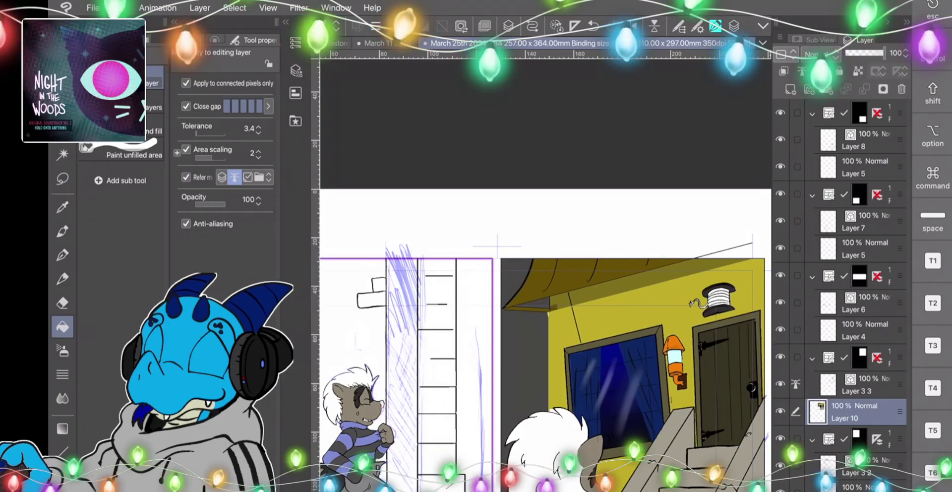
Choose a darker colour and draw vertical straight lines down the grey background beside the house at brush size 3.4.
{"action": "key", "text": "u"}
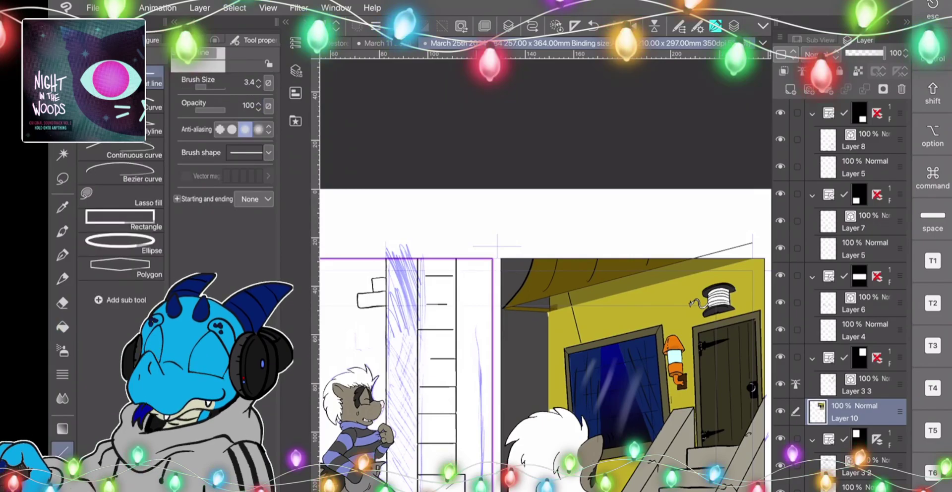
{"action": "double_click", "coordinate": [62, 479]}
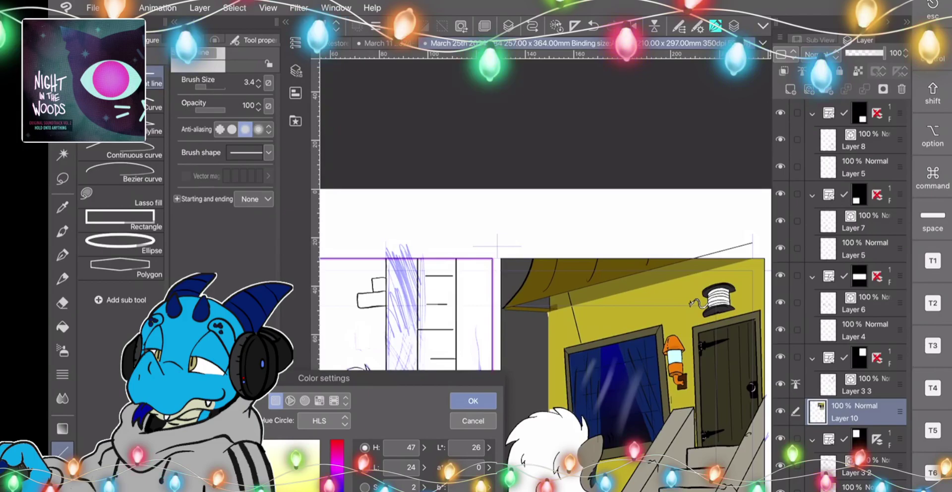
{"action": "left_click", "coordinate": [161, 491]}
{"action": "left_click", "coordinate": [472, 400]}
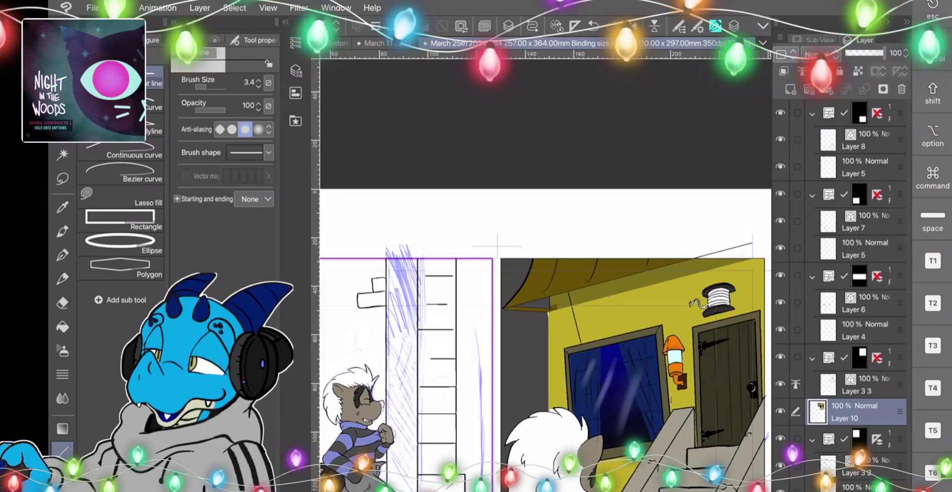
{"action": "left_click_drag", "start_coordinate": [514, 319], "coordinate": [512, 415]}
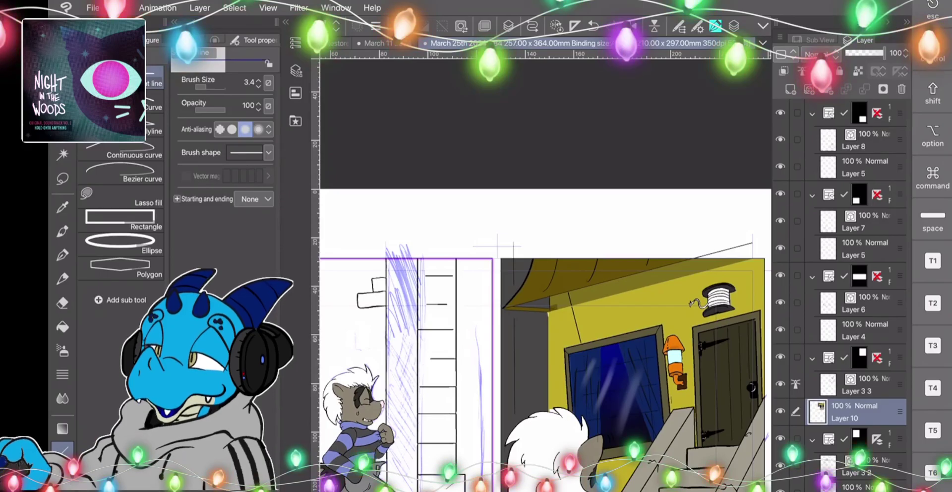
{"action": "key", "text": "i"}
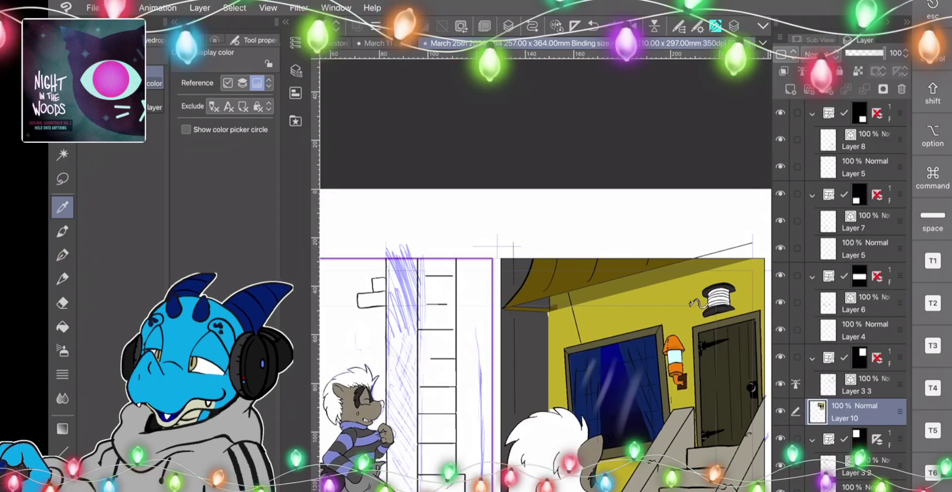
{"action": "scroll", "coordinate": [545, 275], "scroll_direction": "down", "scroll_amount": 1}
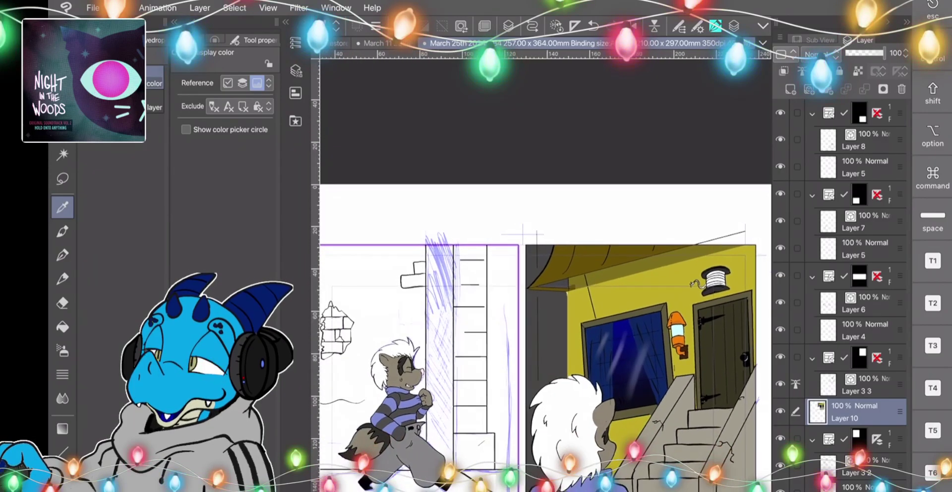
{"action": "key", "text": "w"}
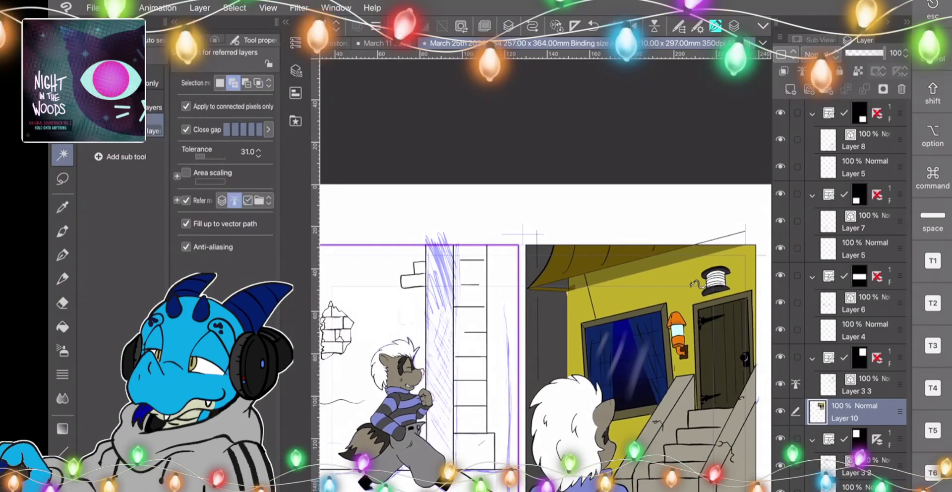
{"action": "left_click", "coordinate": [522, 233]}
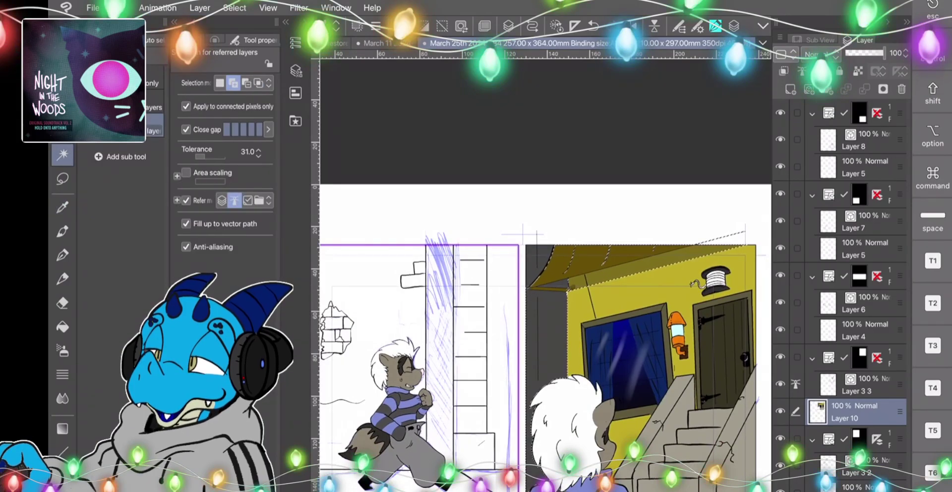
{"action": "left_click", "coordinate": [593, 26]}
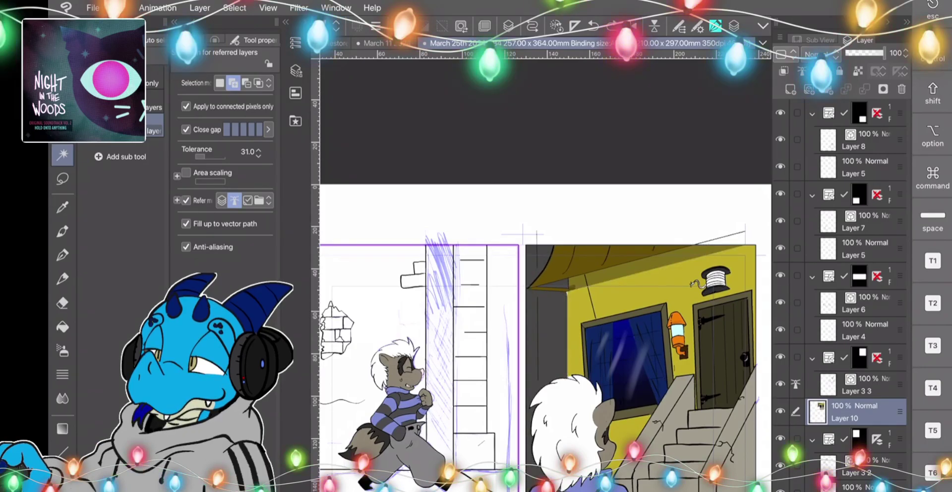
{"action": "key", "text": "i"}
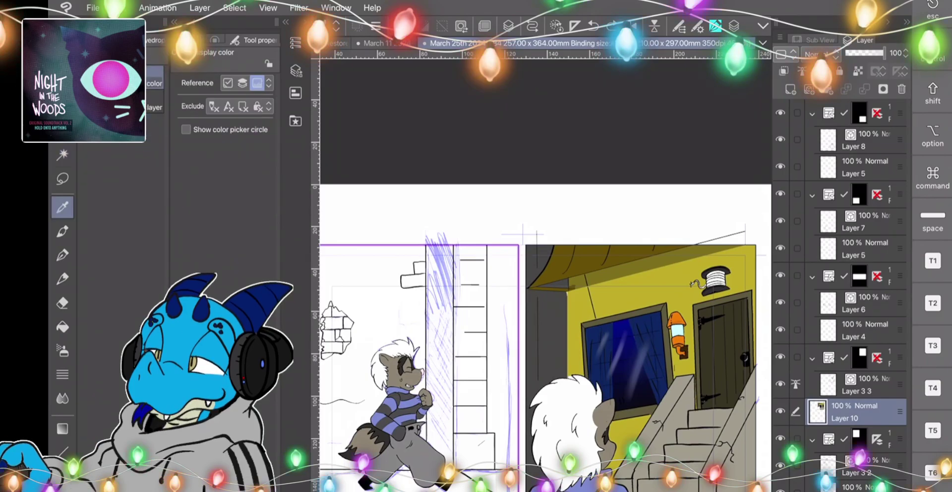
{"action": "key", "text": "g"}
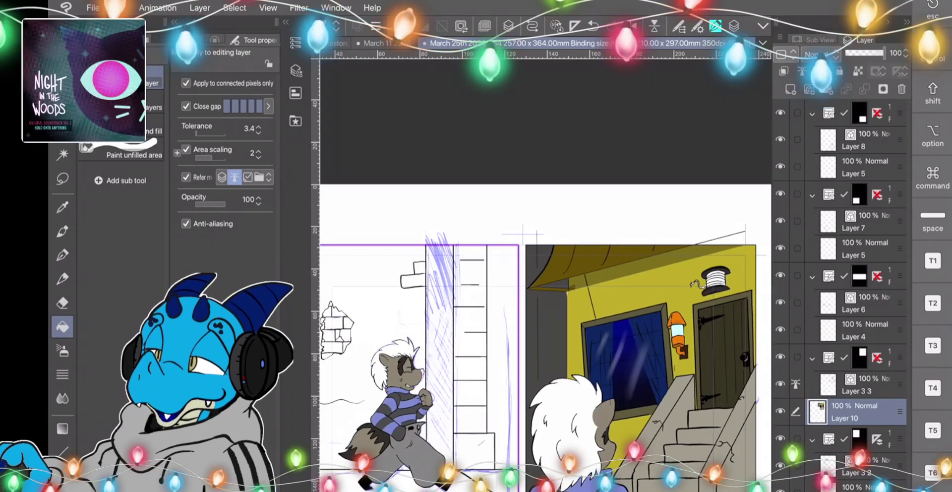
{"action": "left_click", "coordinate": [62, 178]}
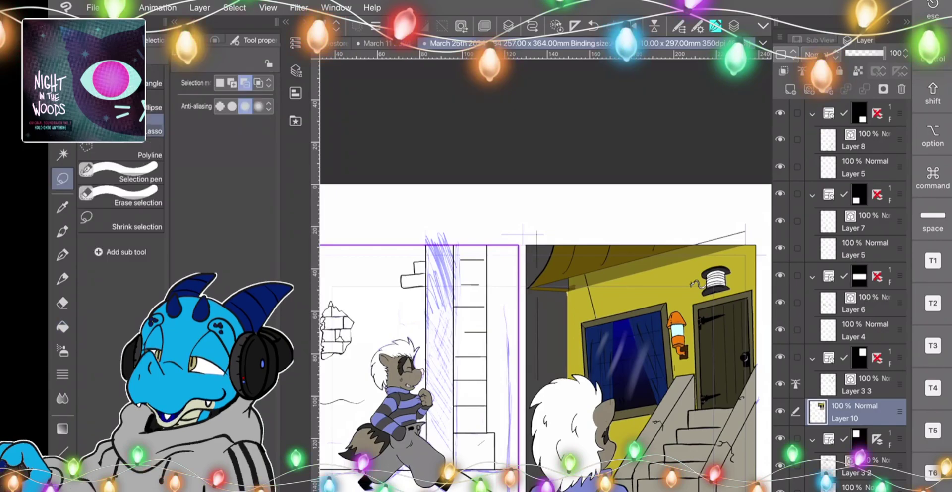
{"action": "left_click", "coordinate": [121, 150]}
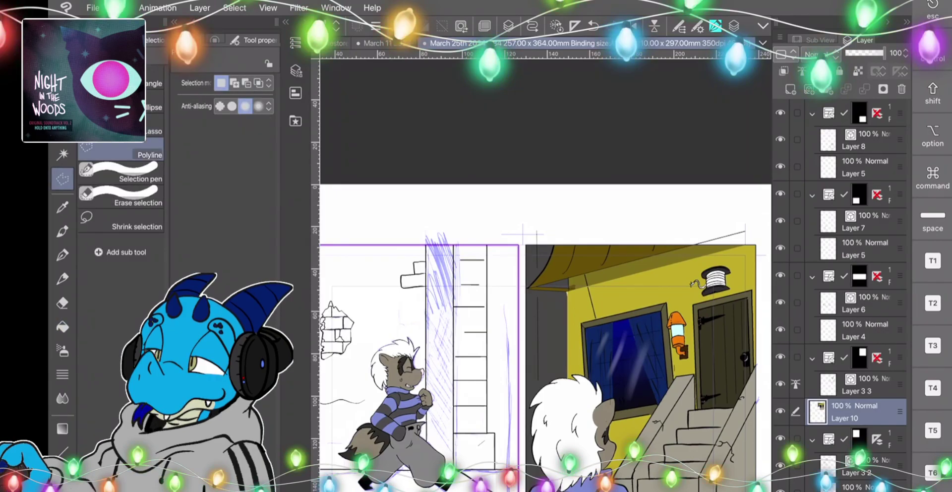
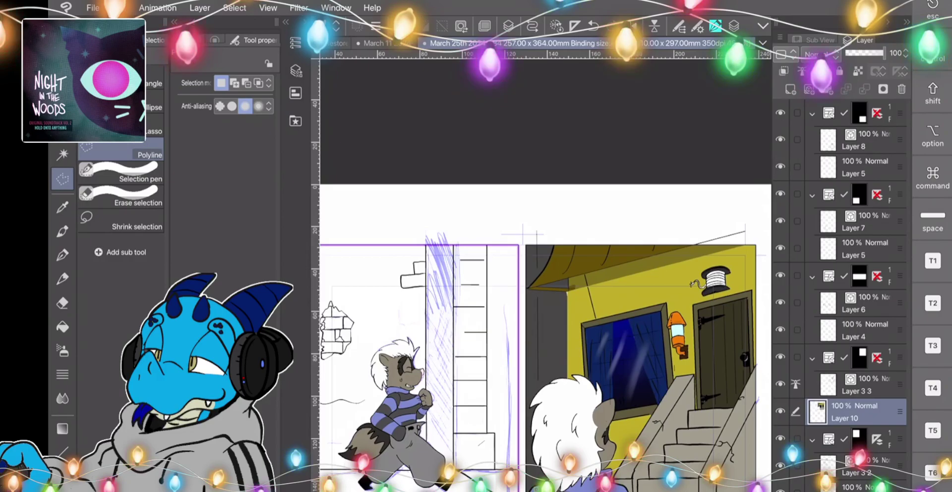
Try a dark foreground-to-background gradient over the auto-selected roof and background beside the house, undo it and clear the selection.
{"action": "key", "text": "k"}
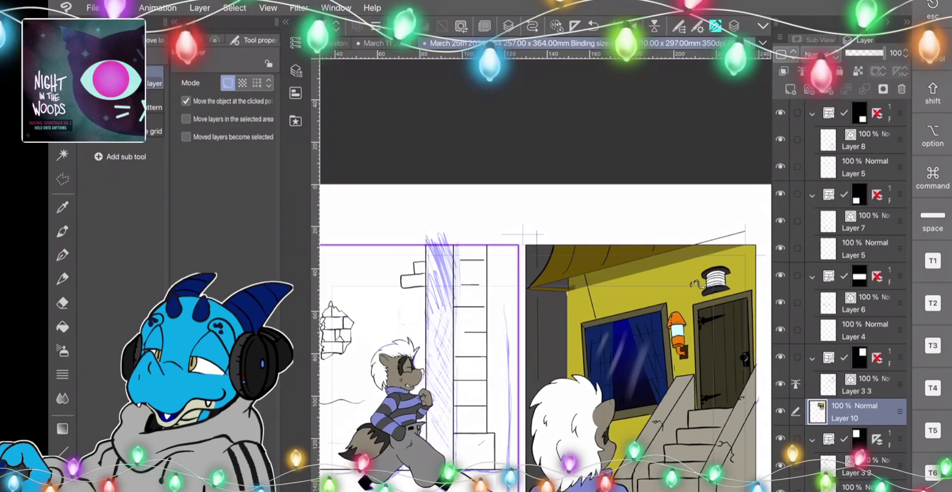
{"action": "key", "text": "w"}
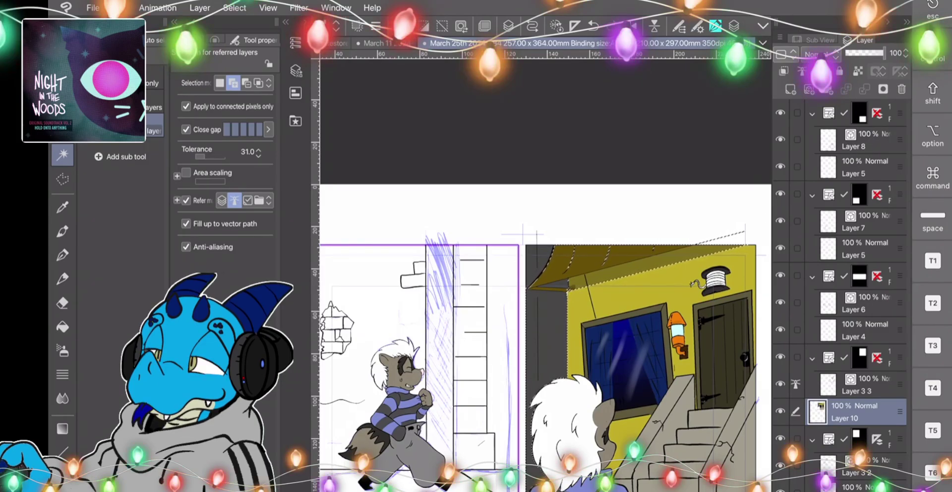
{"action": "key", "text": "g"}
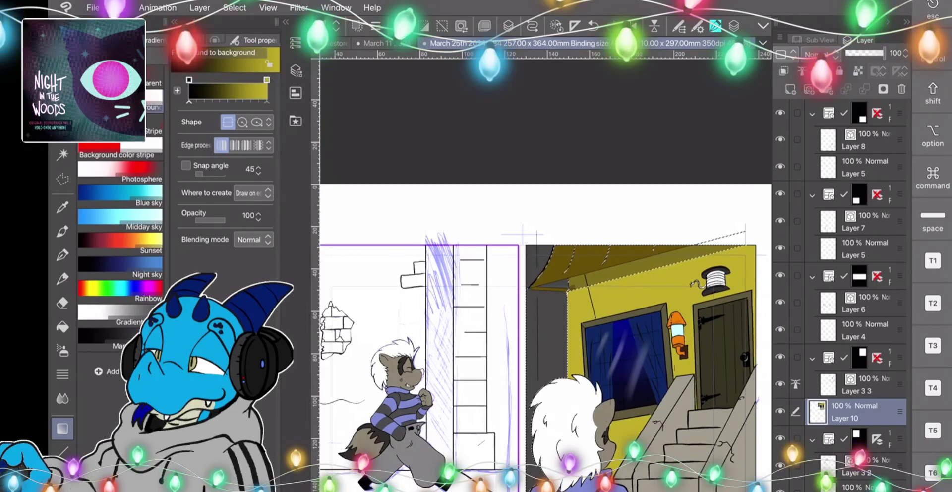
{"action": "key", "text": "i"}
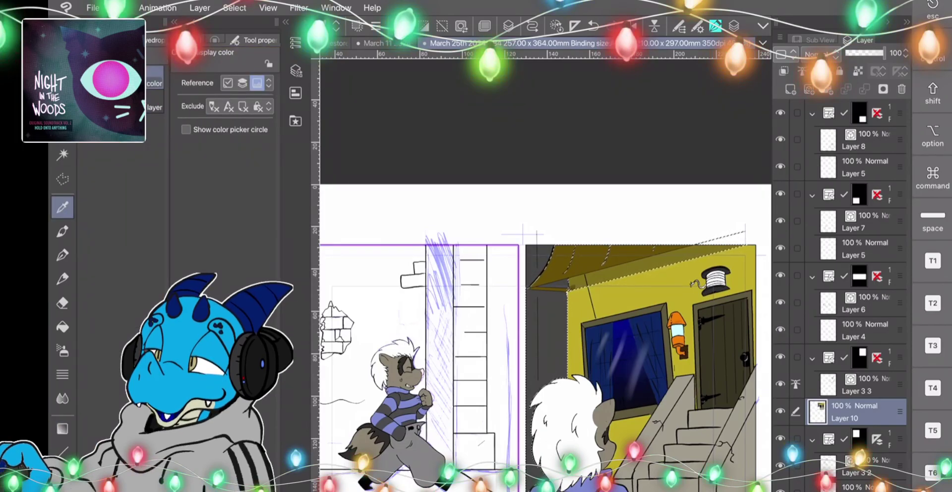
{"action": "key", "text": "g"}
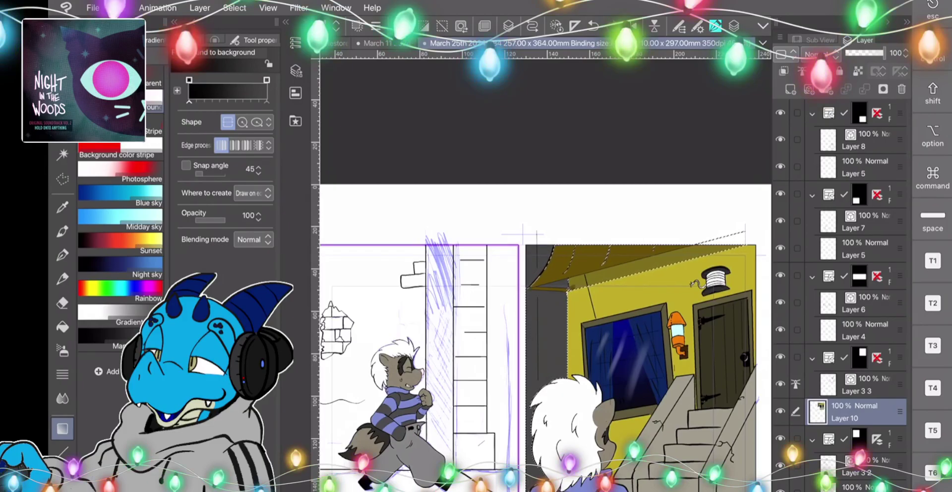
{"action": "left_click_drag", "start_coordinate": [534, 312], "coordinate": [612, 277]}
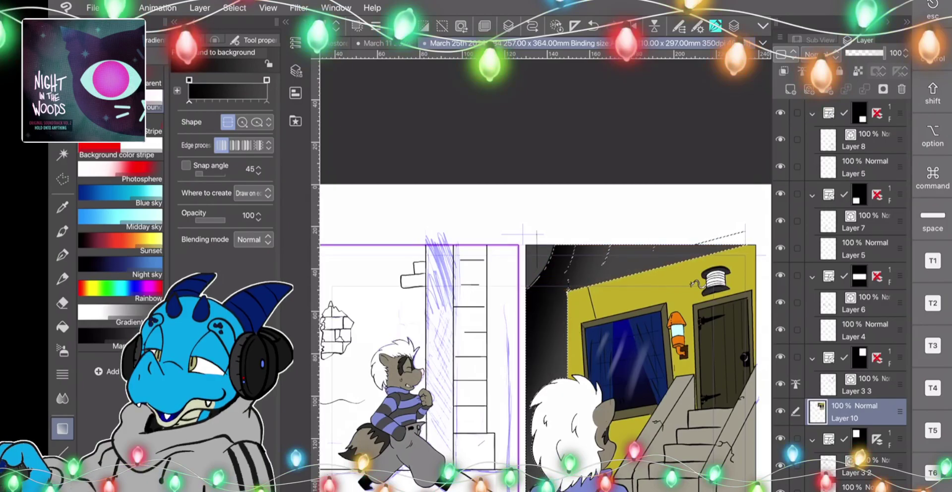
{"action": "key", "text": "ctrl+z"}
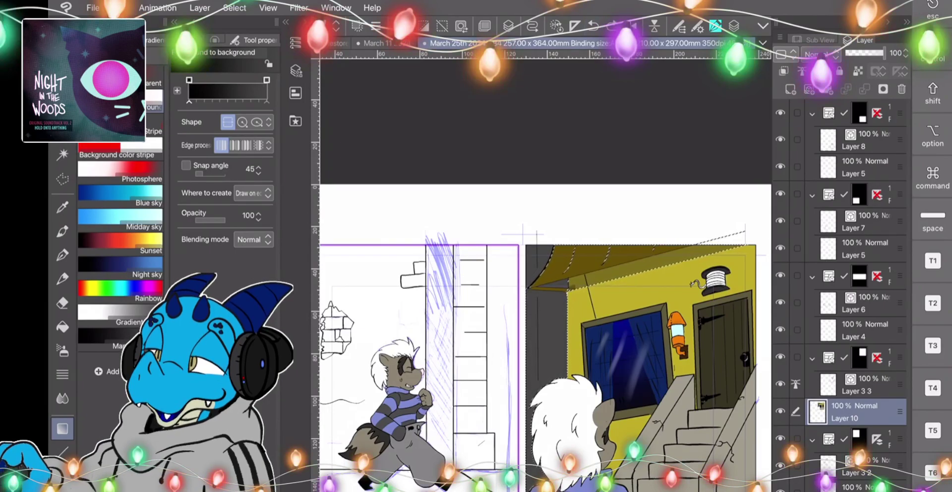
{"action": "left_click", "coordinate": [234, 8]}
{"action": "left_click", "coordinate": [232, 40]}
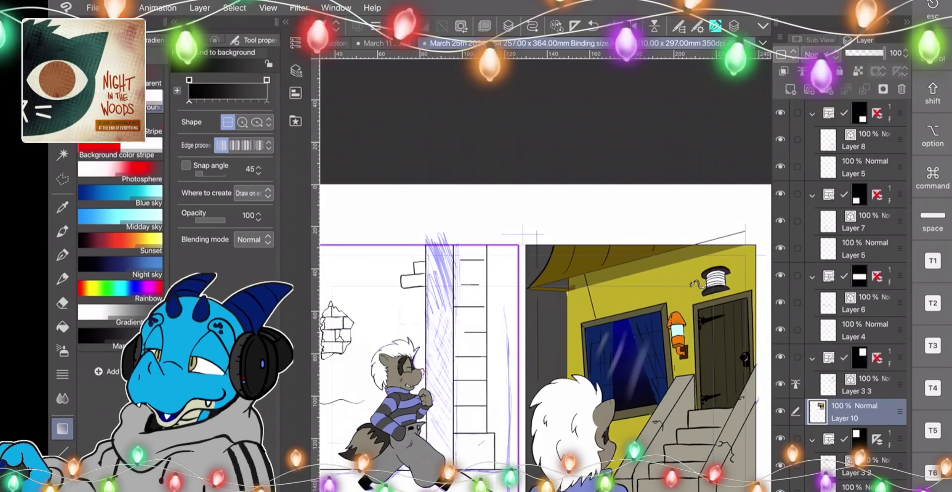
Try placing a symmetrical ruler at the yellow wall's upper corner beneath the roof beam and undo it.
{"action": "left_click", "coordinate": [63, 255]}
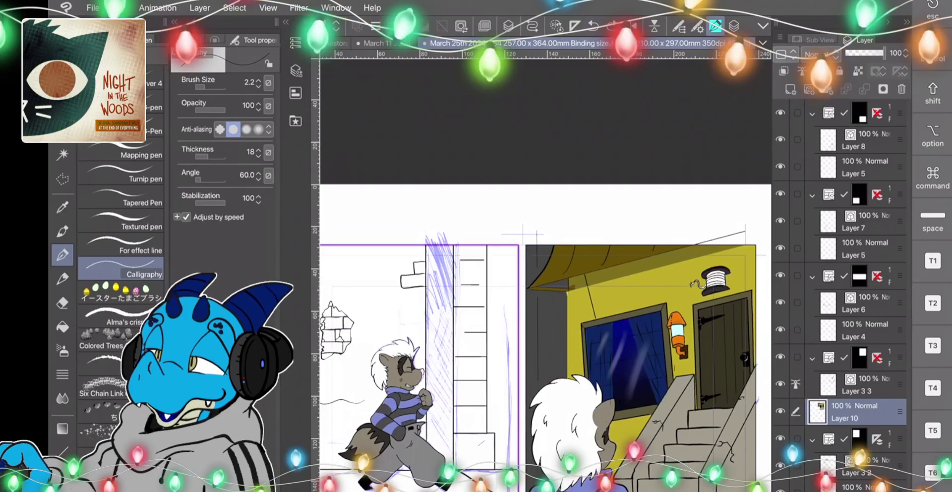
{"action": "scroll", "coordinate": [541, 300], "scroll_direction": "up", "scroll_amount": 6}
{"action": "scroll", "coordinate": [545, 273], "scroll_direction": "up", "scroll_amount": 2}
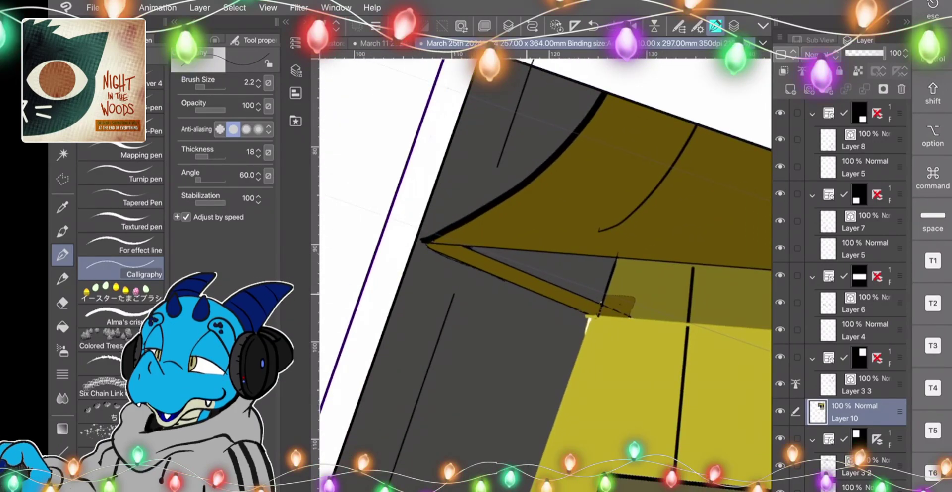
{"action": "key", "text": "u"}
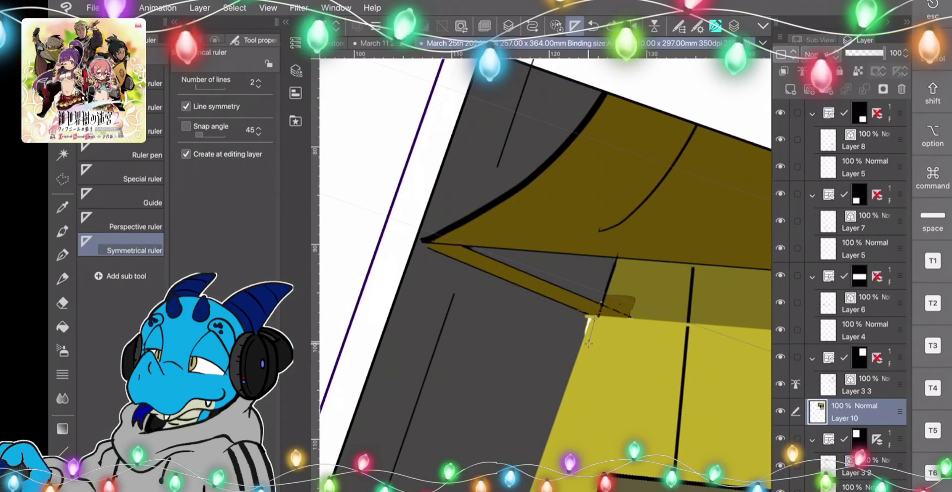
{"action": "left_click_drag", "start_coordinate": [595, 319], "coordinate": [589, 344]}
{"action": "key", "text": "ctrl+z"}
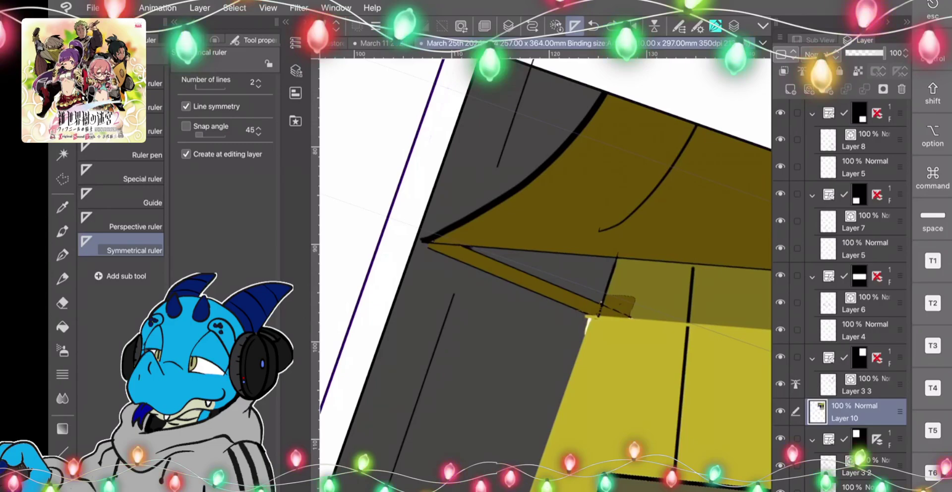
Cover the white gap where the yellow wall's edge meets the beam with dark grey Calligraphy pen strokes on Layer 3 3, raising the brush size to 12.7.
{"action": "key", "text": "i"}
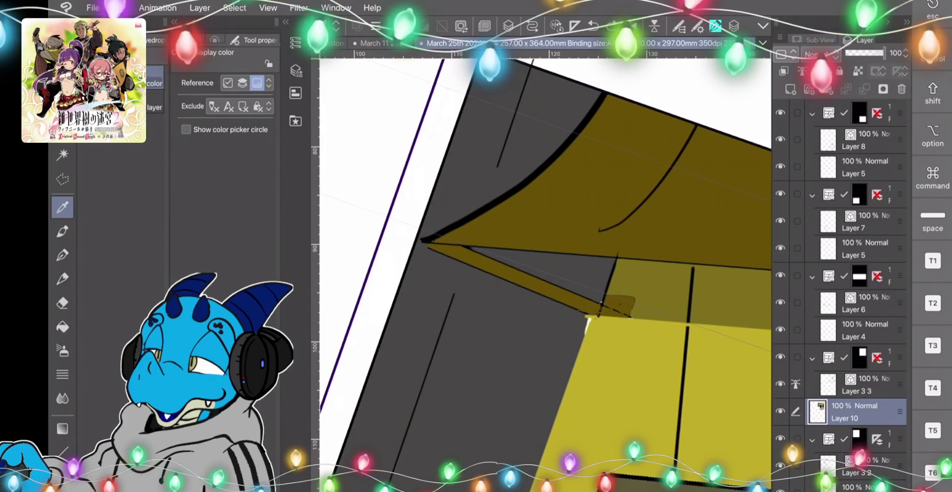
{"action": "key", "text": "b"}
{"action": "key", "text": "i"}
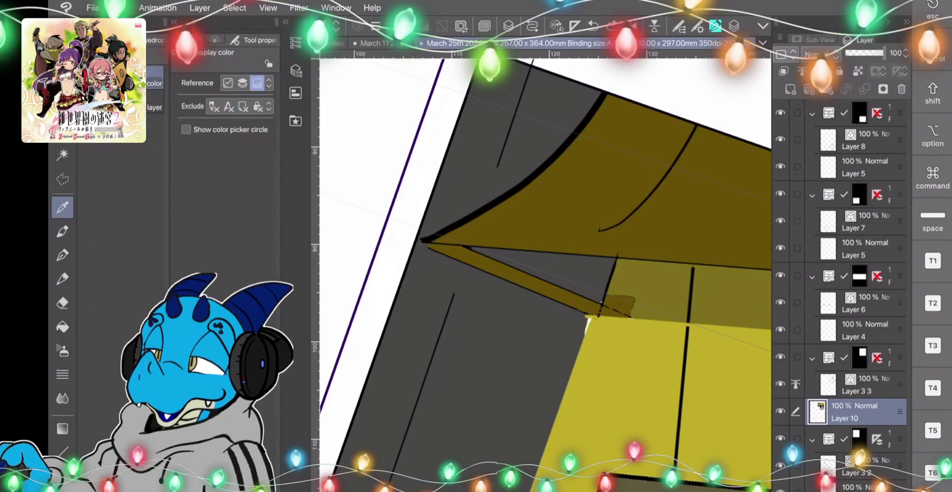
{"action": "key", "text": "p"}
{"action": "key", "text": "p"}
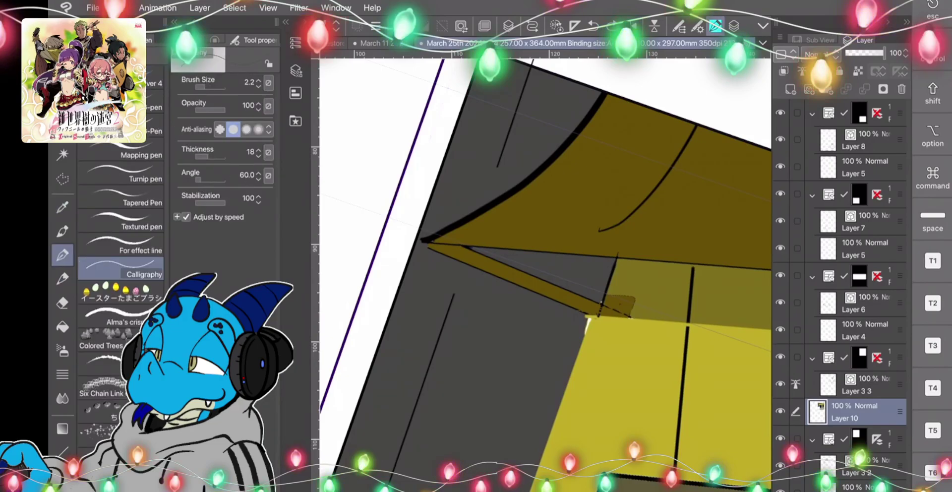
{"action": "left_click_drag", "start_coordinate": [545, 275], "coordinate": [486, 217]}
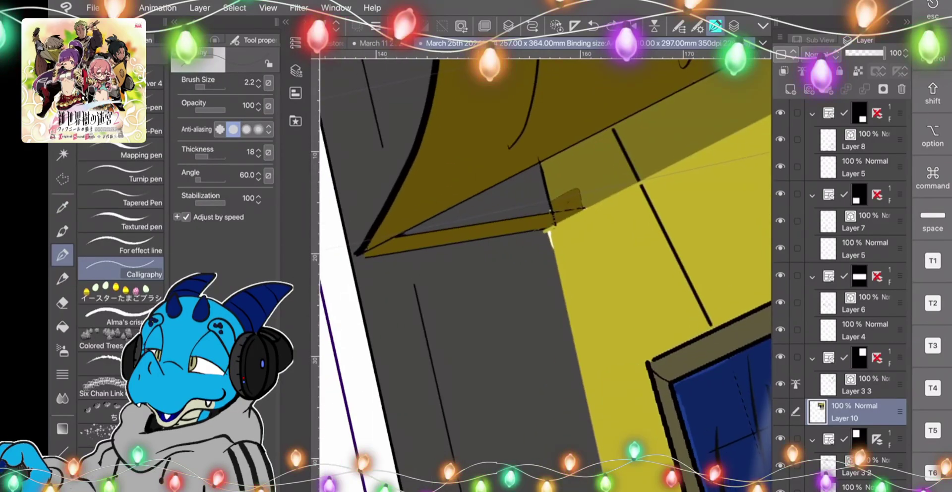
{"action": "left_click", "coordinate": [858, 385]}
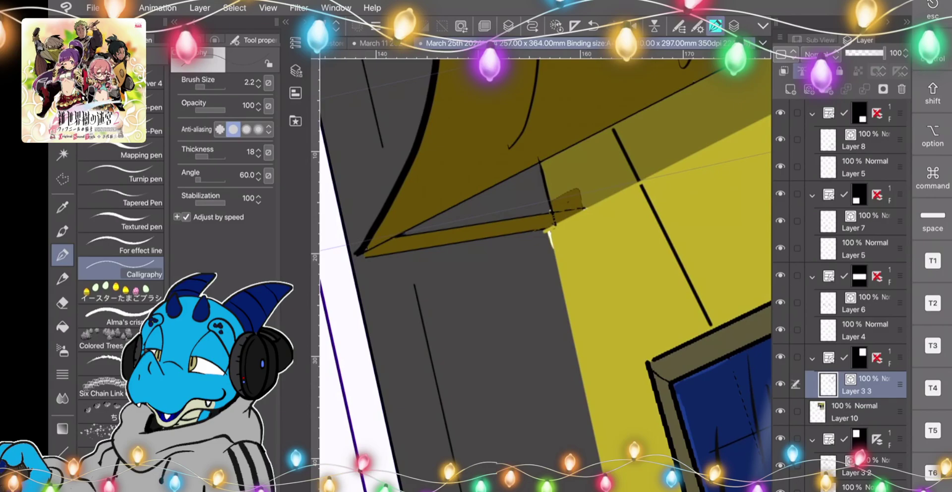
{"action": "left_click_drag", "start_coordinate": [550, 230], "coordinate": [581, 379]}
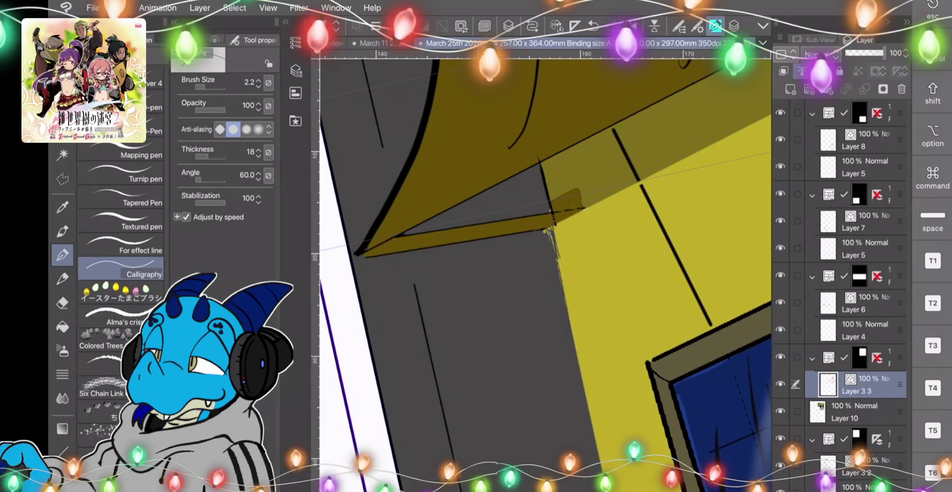
{"action": "left_click", "coordinate": [211, 87]}
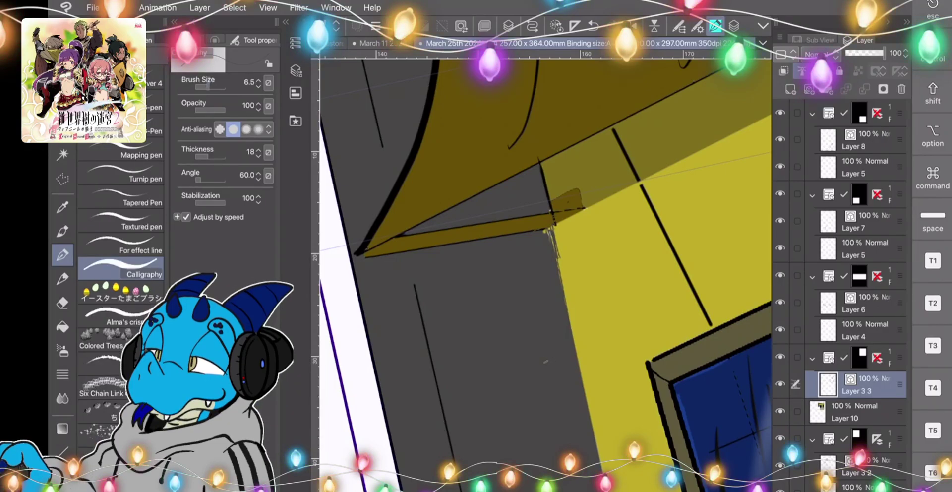
{"action": "left_click_drag", "start_coordinate": [208, 87], "coordinate": [210, 87]}
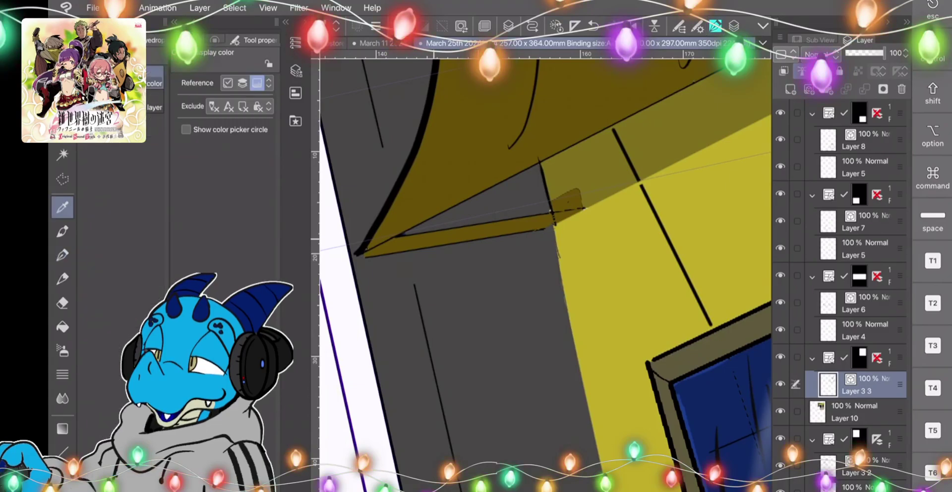
Paint the beam's end over the yellow wall in the roof's brown with the Calligraphy pen at size 12.7, and return to Layer 10.
{"action": "key", "text": "p"}
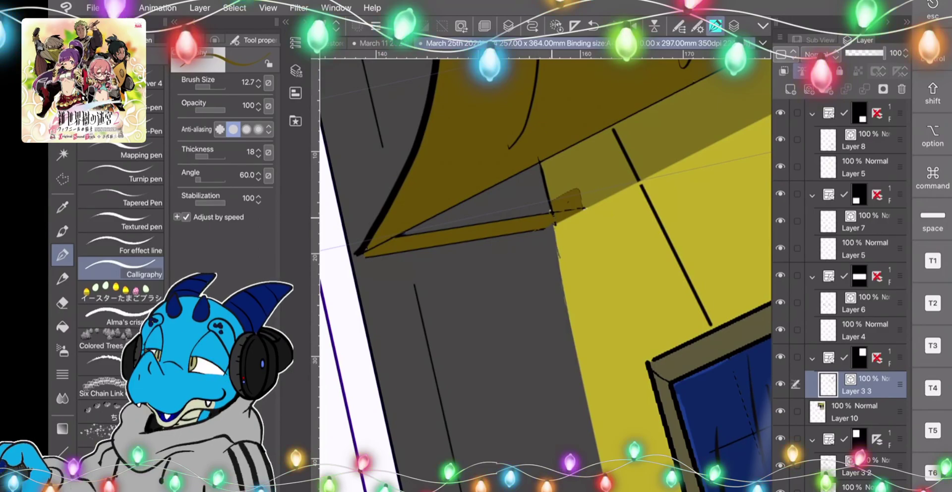
{"action": "mouse_move", "coordinate": [556, 227]}
{"action": "left_mouse_down"}
{"action": "mouse_move", "coordinate": [586, 219]}
{"action": "mouse_move", "coordinate": [579, 193]}
{"action": "mouse_move", "coordinate": [577, 220]}
{"action": "left_mouse_up"}
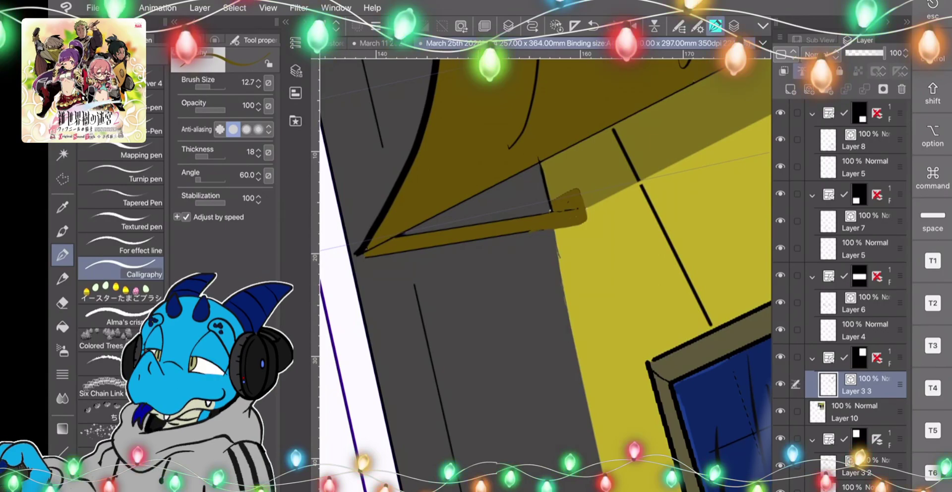
{"action": "key", "text": "w"}
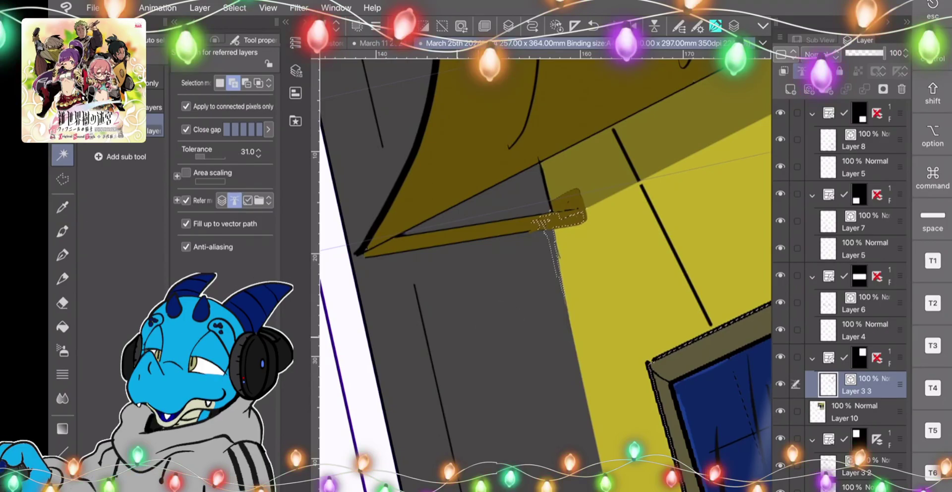
{"action": "left_click", "coordinate": [235, 8]}
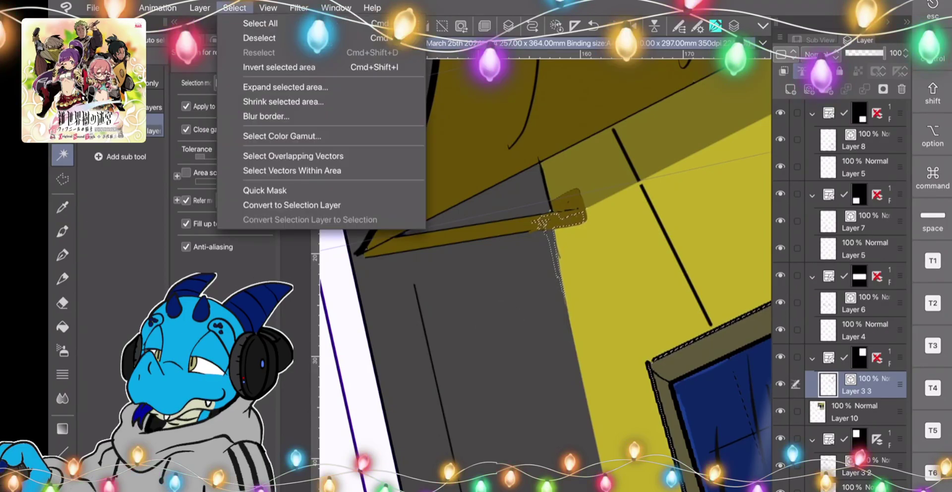
{"action": "left_click", "coordinate": [260, 38]}
{"action": "left_click", "coordinate": [855, 411]}
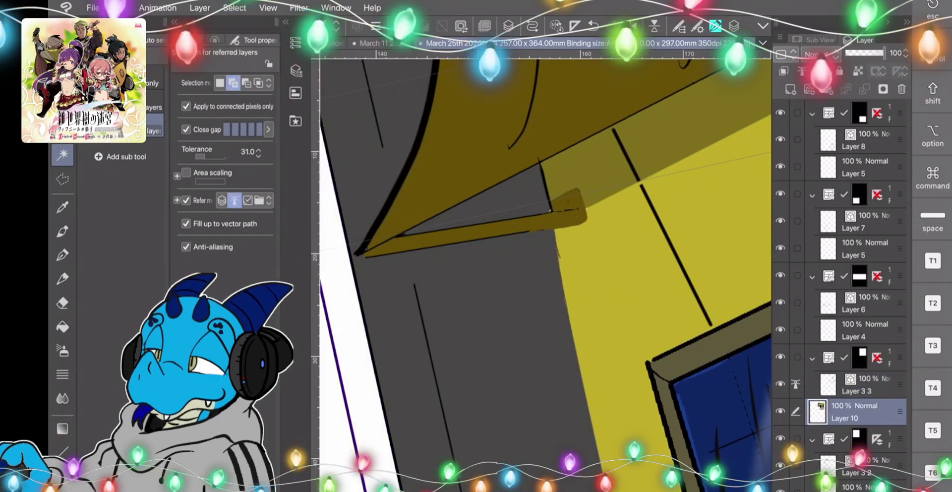
Try auto-selecting the dark grey background beside the house on Layer 10 and clear the selection.
{"action": "left_click", "coordinate": [503, 365]}
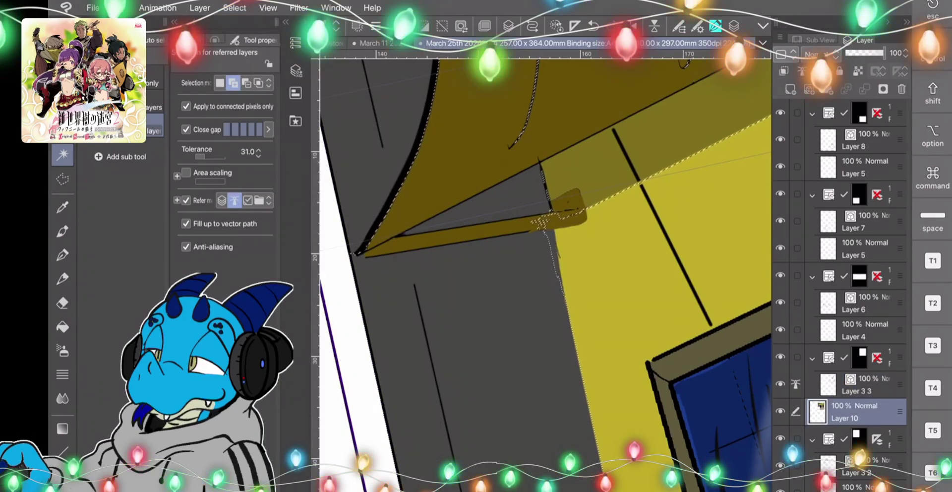
{"action": "left_click", "coordinate": [234, 7]}
{"action": "left_click", "coordinate": [258, 38]}
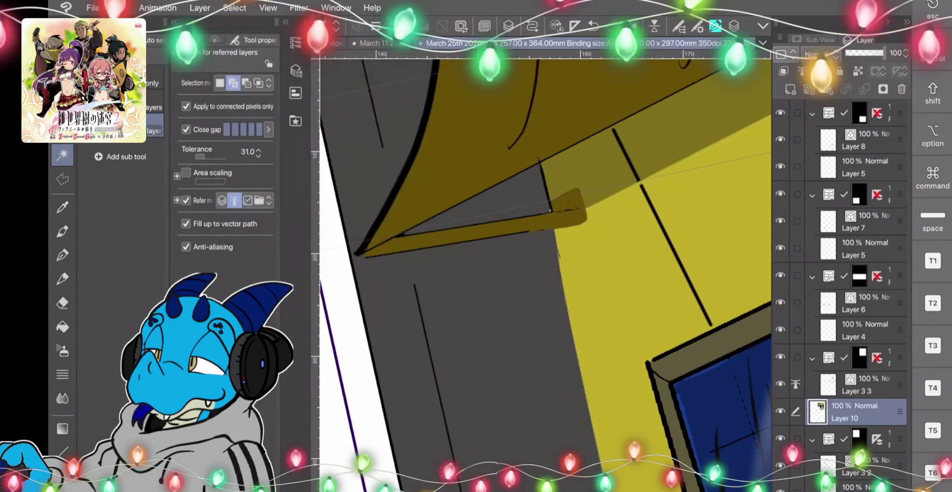
Try outlining the dark background with a Polyline selection, following the beam's underside and the roof's curved edge to the panel corner.
{"action": "left_click", "coordinate": [62, 179]}
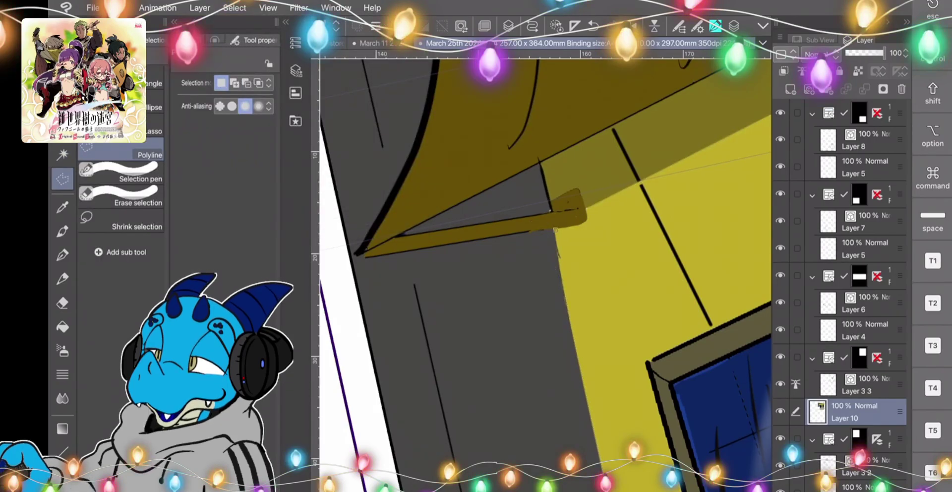
{"action": "left_click", "coordinate": [357, 254]}
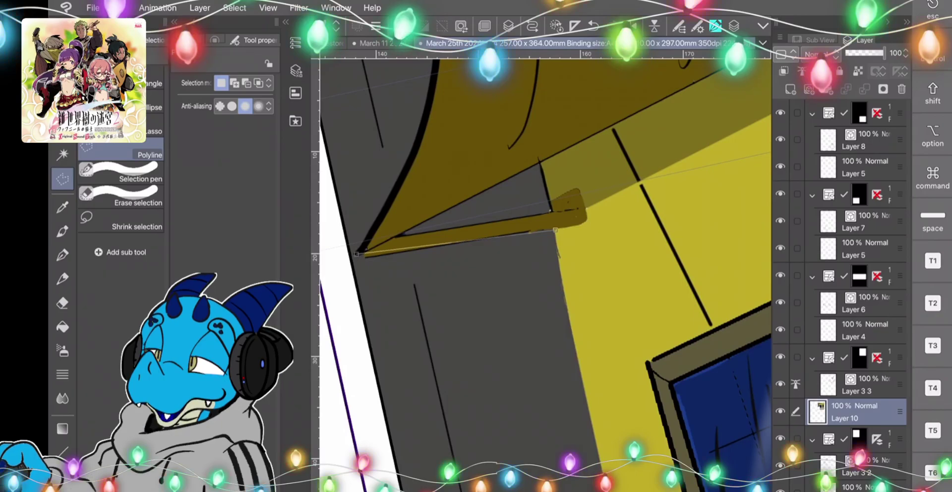
{"action": "left_click_drag", "start_coordinate": [546, 258], "coordinate": [583, 324]}
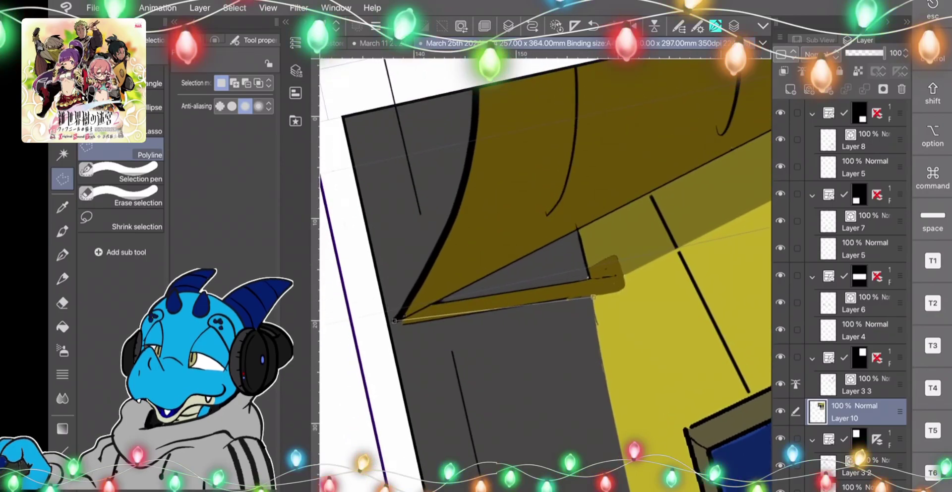
{"action": "left_click", "coordinate": [413, 289]}
{"action": "left_click", "coordinate": [440, 239]}
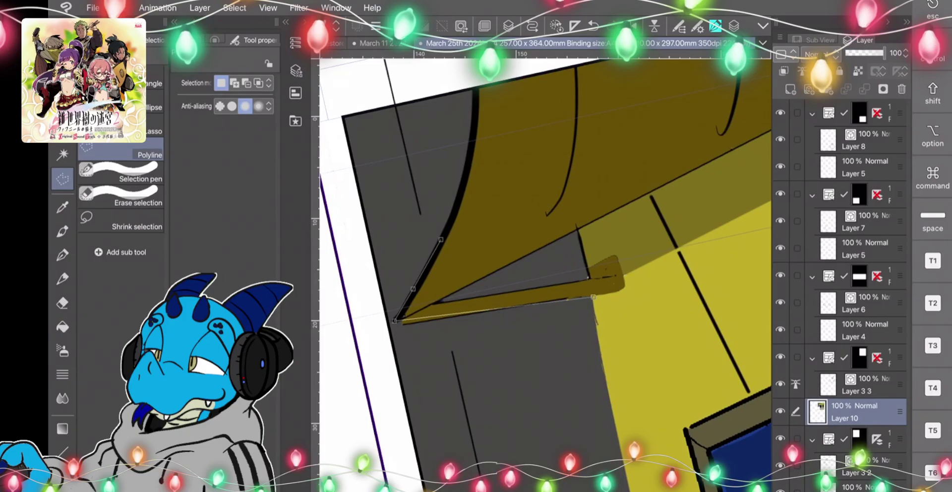
{"action": "left_click", "coordinate": [472, 132]}
{"action": "left_click", "coordinate": [473, 91]}
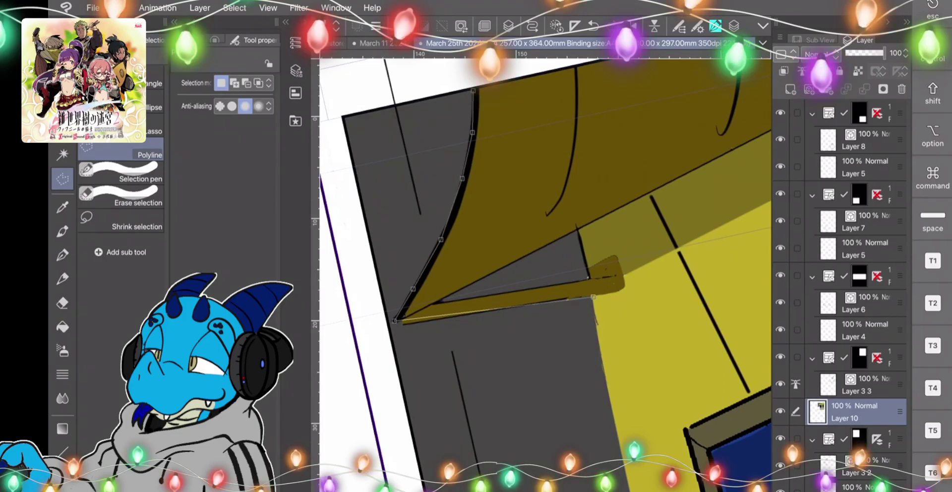
{"action": "left_click", "coordinate": [343, 118]}
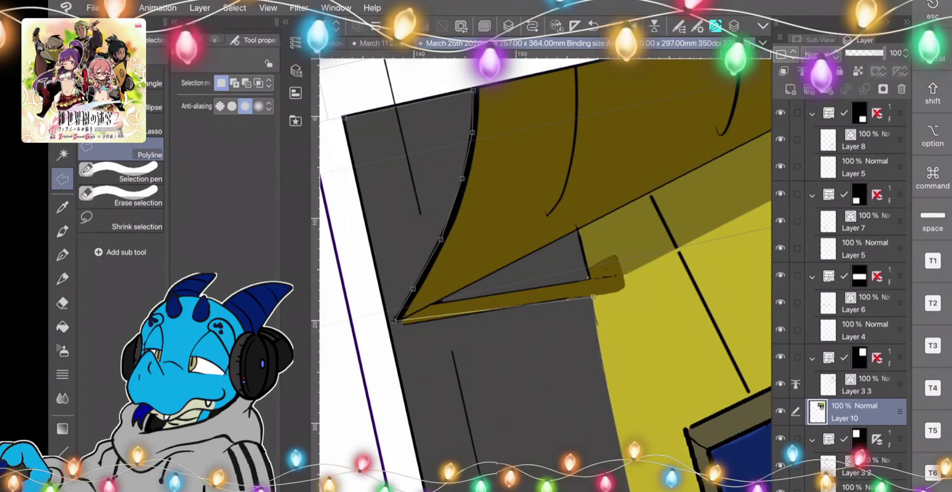
Try continuing the Polyline selection along the blue clothing and up the white fur's outline, and abandon it.
{"action": "scroll", "coordinate": [545, 271], "scroll_direction": "down", "scroll_amount": 5}
{"action": "scroll", "coordinate": [545, 271], "scroll_direction": "down", "scroll_amount": 3}
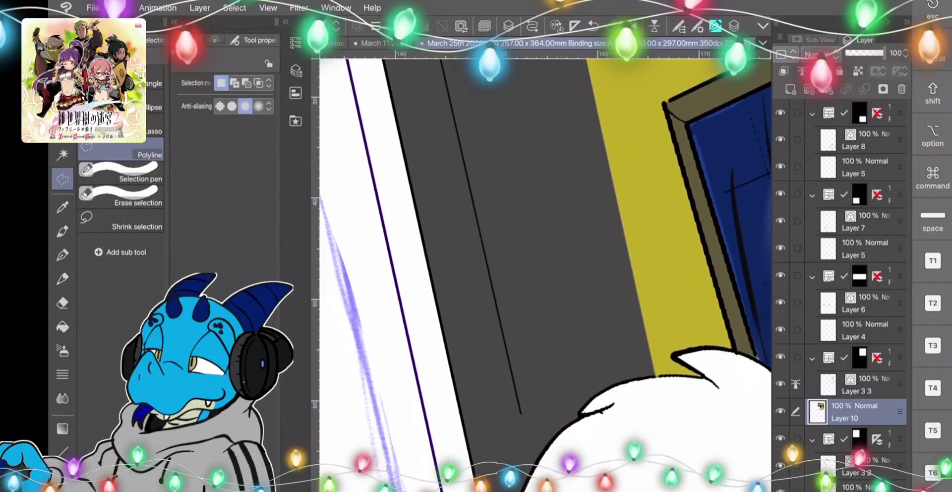
{"action": "scroll", "coordinate": [545, 270], "scroll_direction": "down", "scroll_amount": 5}
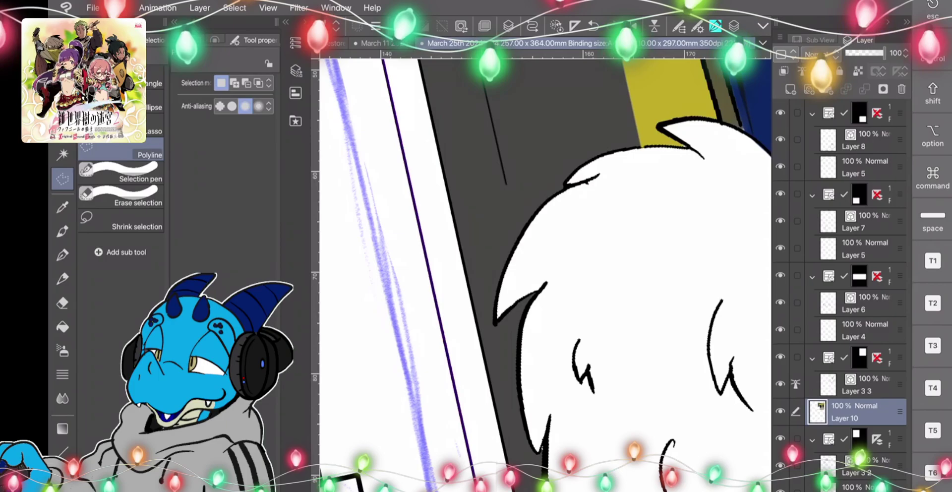
{"action": "scroll", "coordinate": [545, 270], "scroll_direction": "down", "scroll_amount": 5}
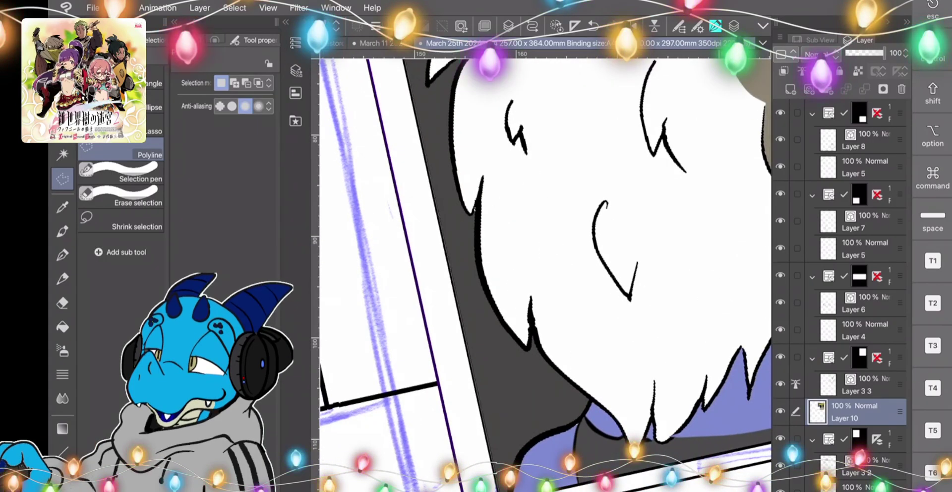
{"action": "left_click", "coordinate": [517, 451]}
{"action": "left_click", "coordinate": [535, 438]}
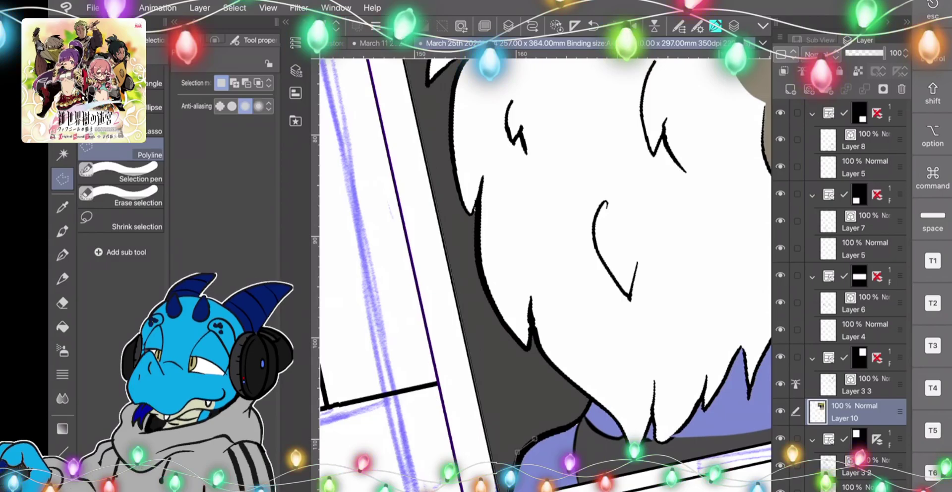
{"action": "left_click", "coordinate": [578, 418]}
{"action": "left_click", "coordinate": [592, 399]}
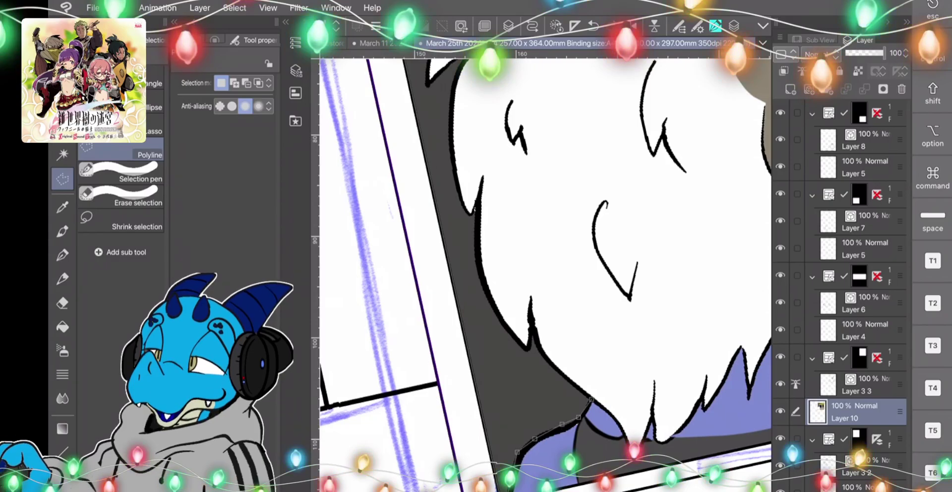
{"action": "left_click", "coordinate": [536, 334]}
{"action": "key", "text": "ctrl+z"}
{"action": "scroll", "coordinate": [545, 275], "scroll_direction": "down", "scroll_amount": 5}
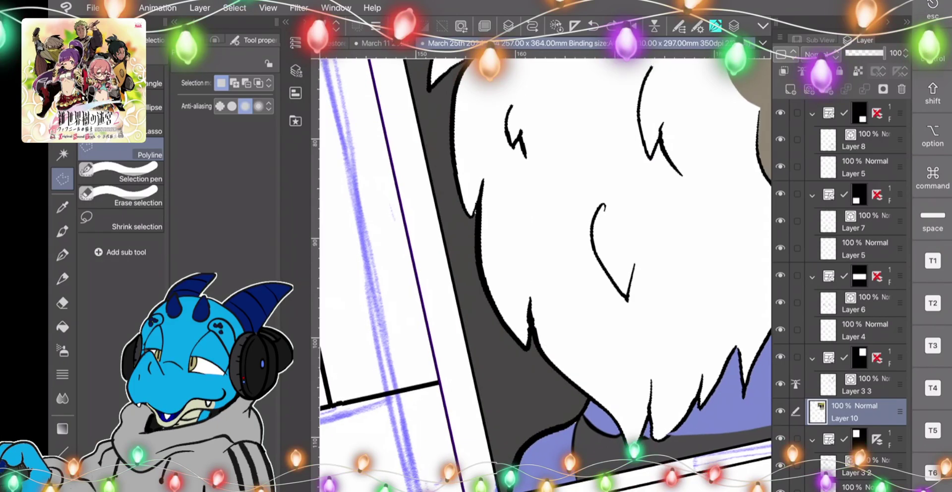
{"action": "scroll", "coordinate": [545, 275], "scroll_direction": "up", "scroll_amount": 1}
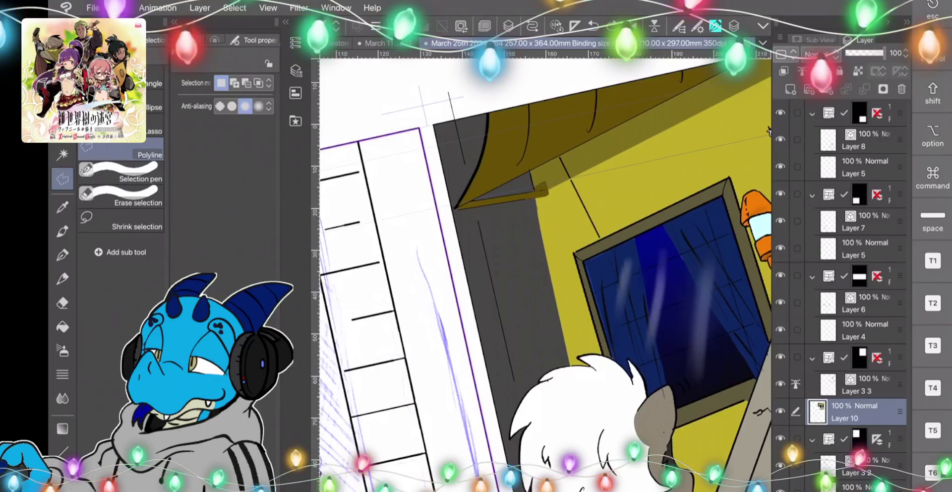
Switch to Layer 3 3, try extending the dark background's vertical line with the Balloon pen, undo the stroke and clear the selection.
{"action": "key", "text": "p"}
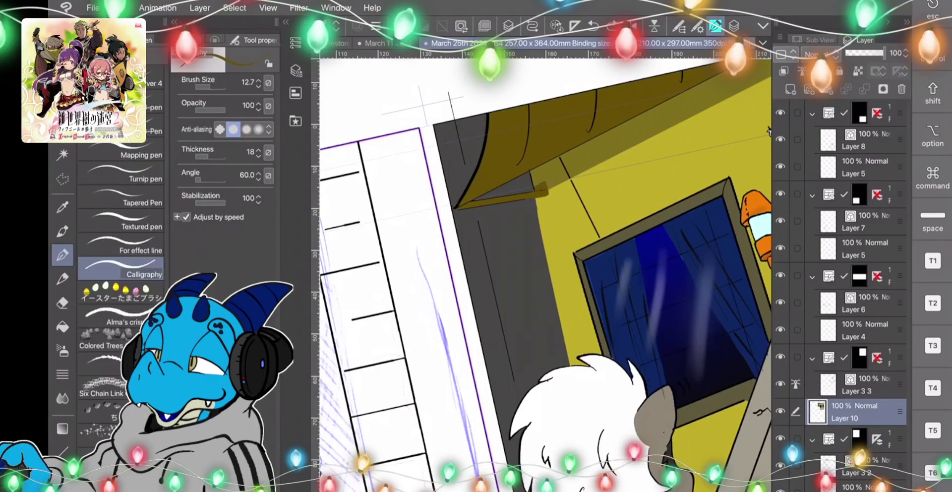
{"action": "key", "text": "t"}
{"action": "key", "text": "Return"}
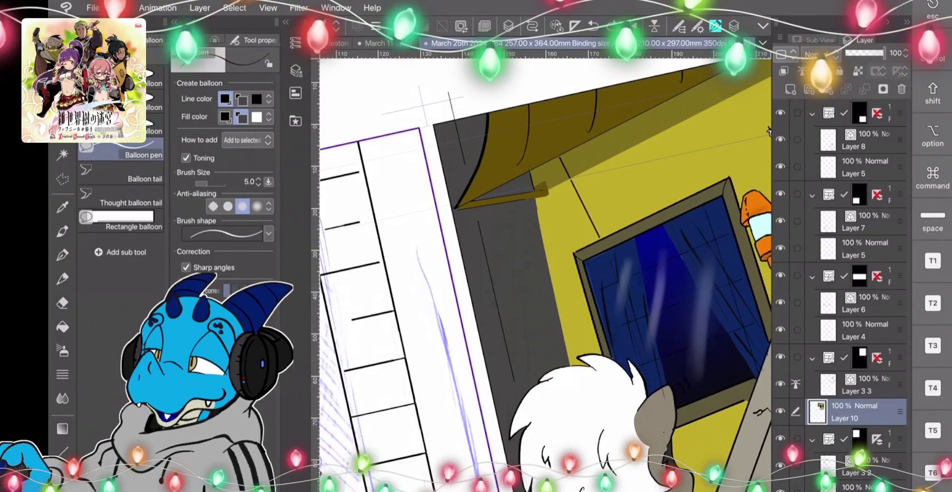
{"action": "key", "text": "alt+bracketright"}
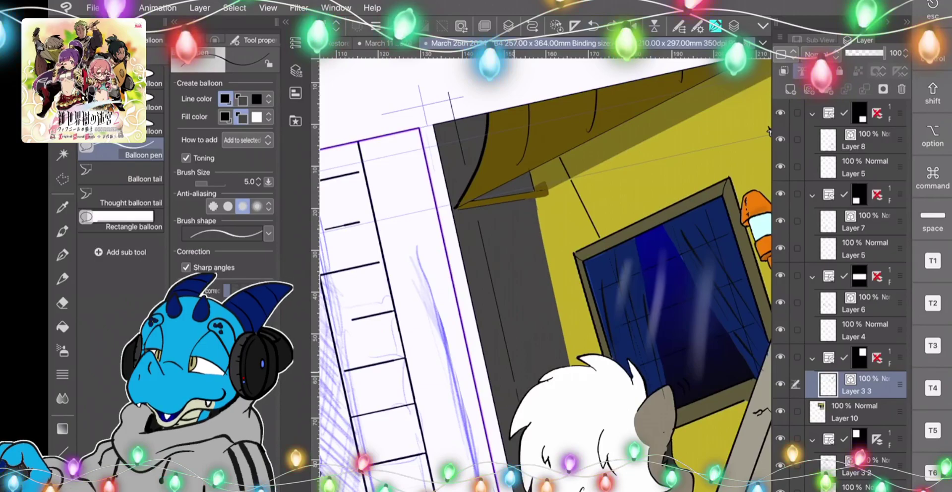
{"action": "left_click_drag", "start_coordinate": [512, 367], "coordinate": [519, 400]}
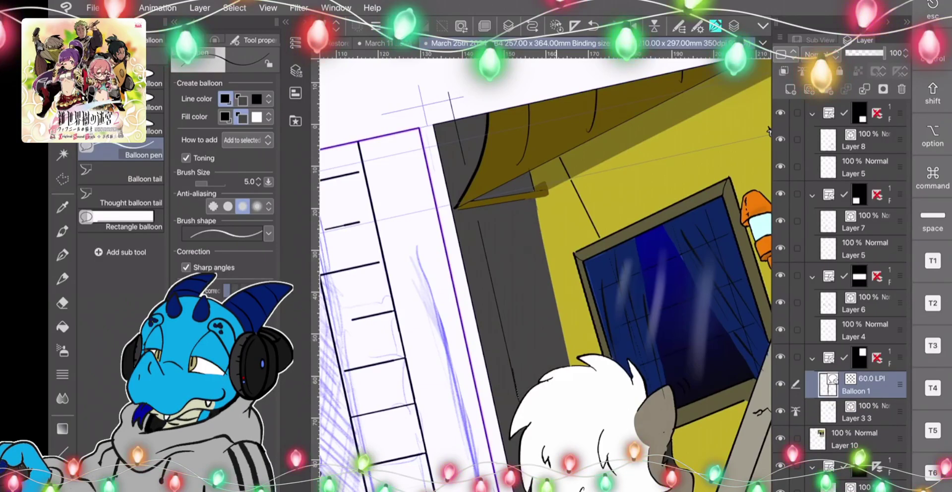
{"action": "scroll", "coordinate": [545, 276], "scroll_direction": "up", "scroll_amount": 5}
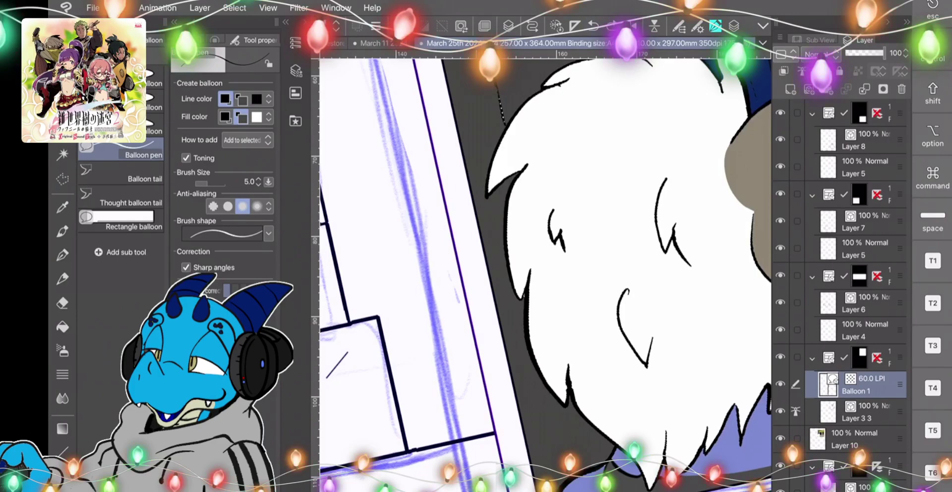
{"action": "key", "text": "ctrl+z"}
{"action": "key", "text": "ctrl+z"}
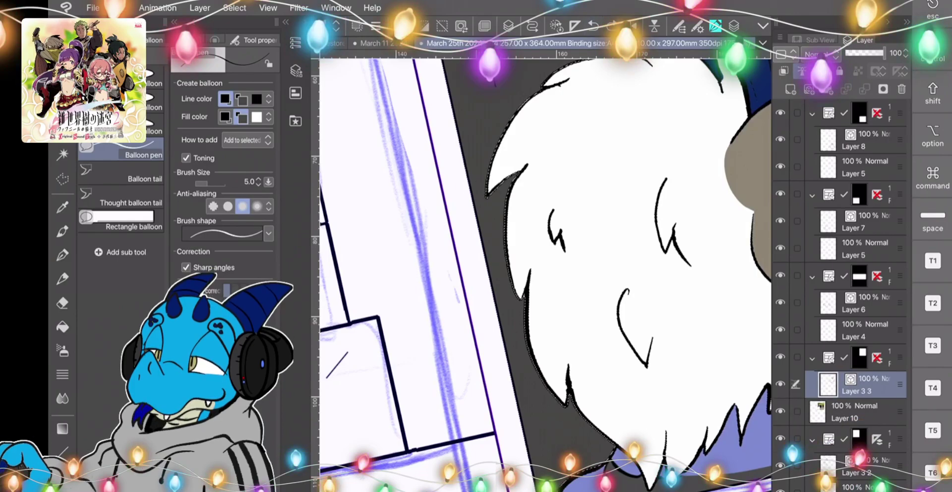
{"action": "key", "text": "ctrl+d"}
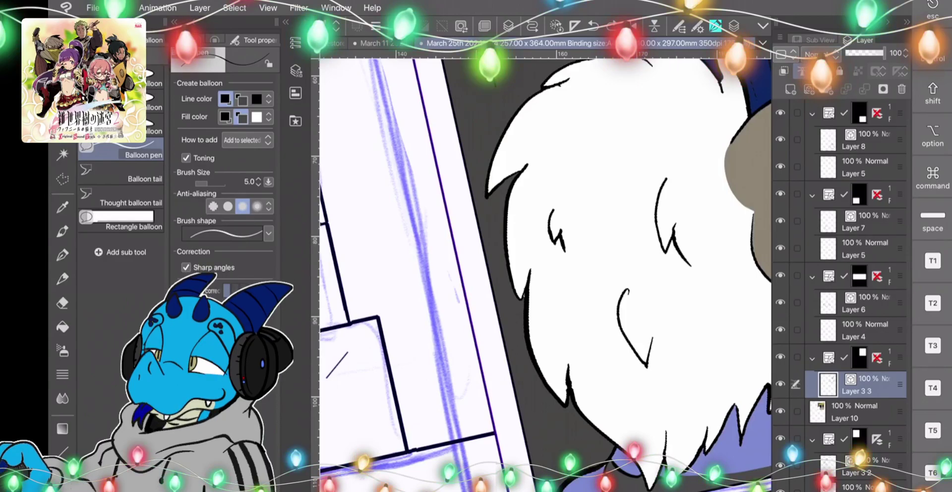
Try extending the background's vertical line down to the white fur with the Calligraphy pen at size 12.7, undoing each stroke.
{"action": "key", "text": "p"}
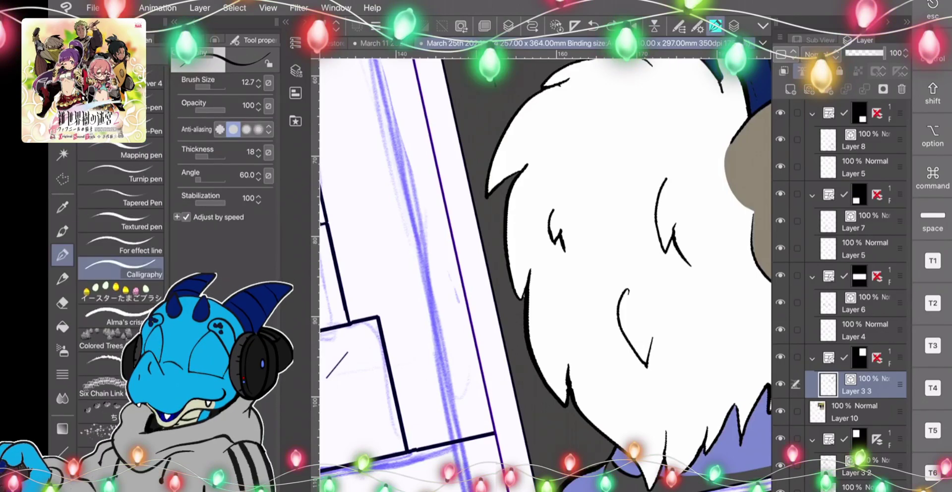
{"action": "left_click_drag", "start_coordinate": [492, 83], "coordinate": [500, 110]}
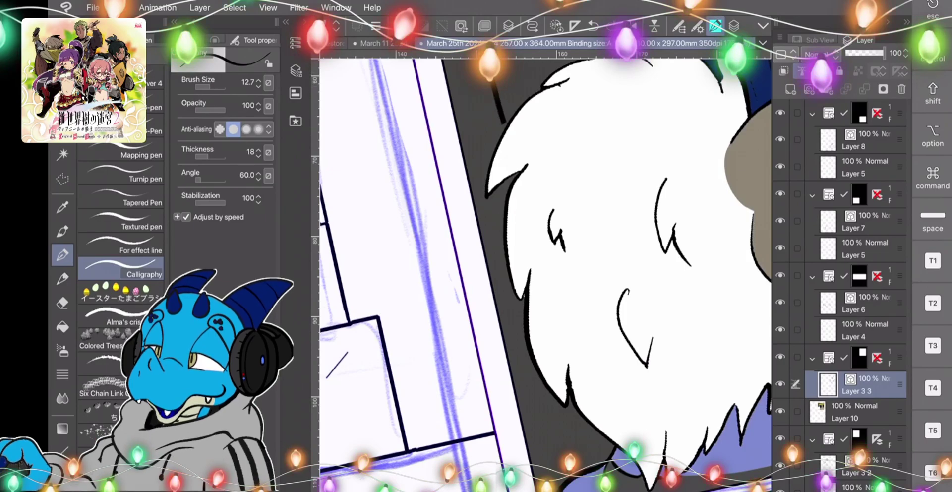
{"action": "key", "text": "ctrl+z"}
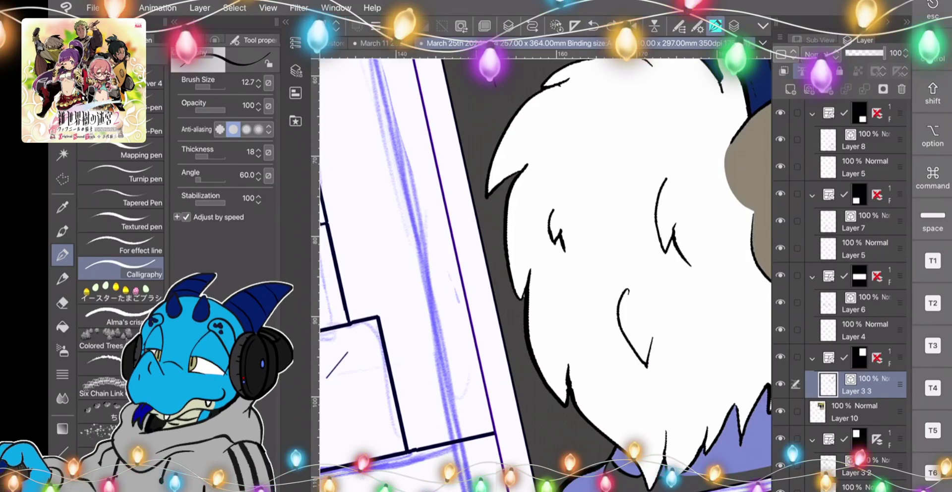
{"action": "left_click_drag", "start_coordinate": [493, 83], "coordinate": [500, 104]}
{"action": "key", "text": "ctrl+z"}
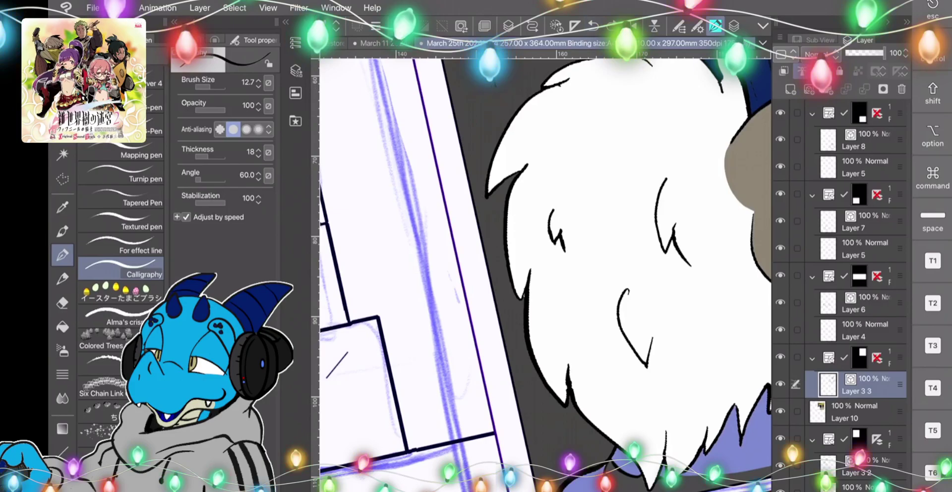
Extend the background's vertical line down to the white fur and up to the roof beam with a thin tapering pen at size 15.8.
{"action": "left_click", "coordinate": [154, 82]}
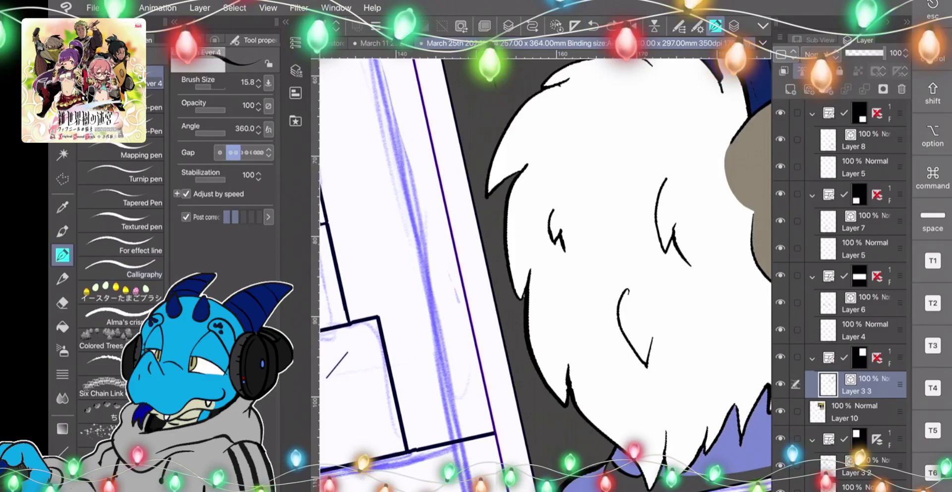
{"action": "left_click_drag", "start_coordinate": [494, 85], "coordinate": [506, 123]}
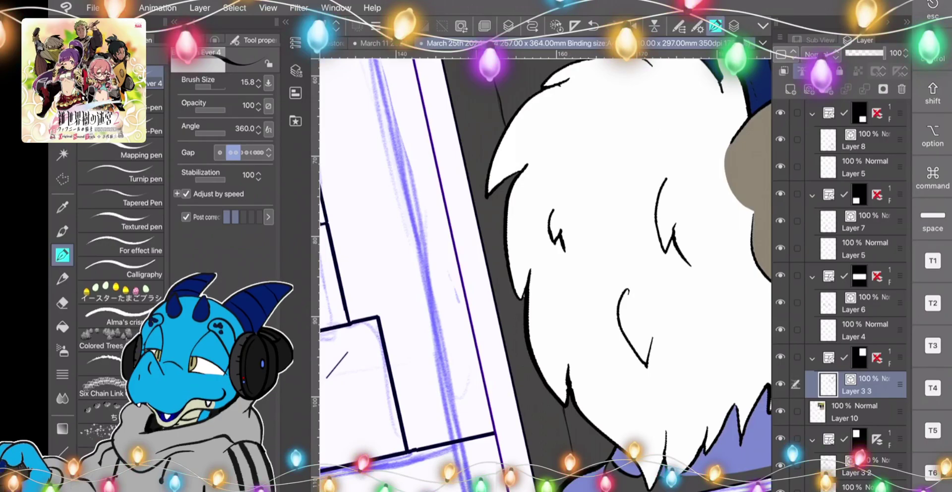
{"action": "scroll", "coordinate": [545, 275], "scroll_direction": "up", "scroll_amount": 6}
{"action": "scroll", "coordinate": [545, 273], "scroll_direction": "up", "scroll_amount": 8}
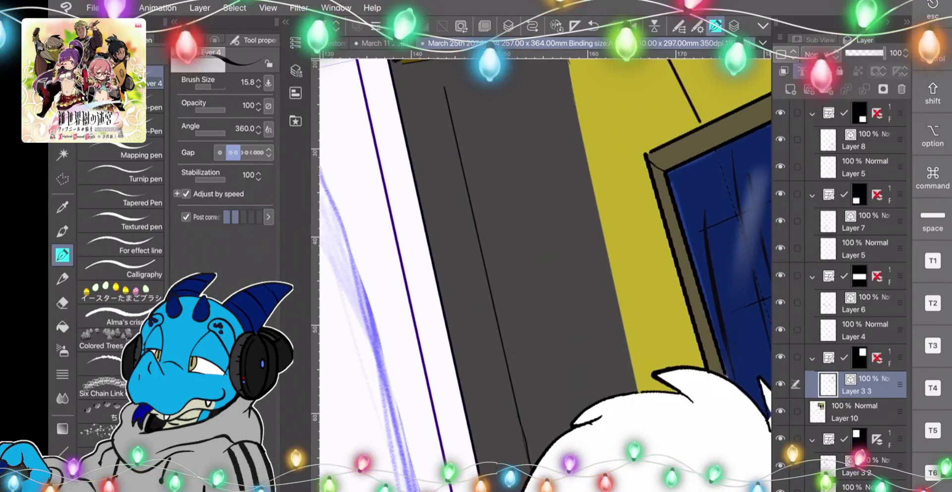
{"action": "left_click_drag", "start_coordinate": [474, 221], "coordinate": [468, 190]}
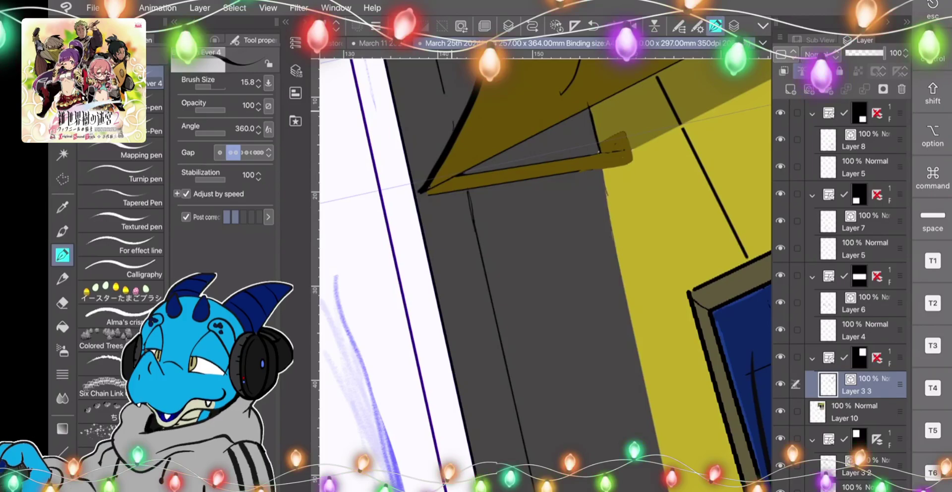
Ink the gap between the upper background line and the roof's curved edge with short pen strokes at size 15.8.
{"action": "left_click_drag", "start_coordinate": [545, 224], "coordinate": [600, 350]}
{"action": "key", "text": "ctrl+z"}
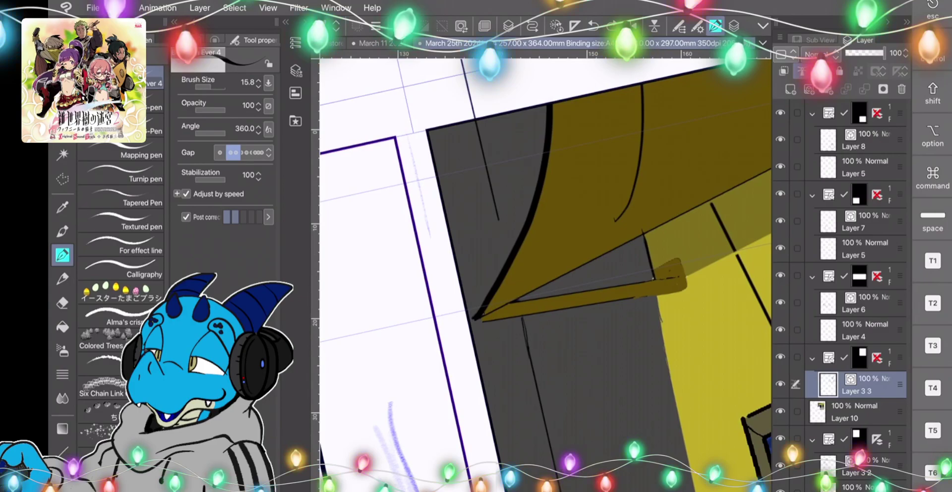
{"action": "key", "text": "ctrl+z"}
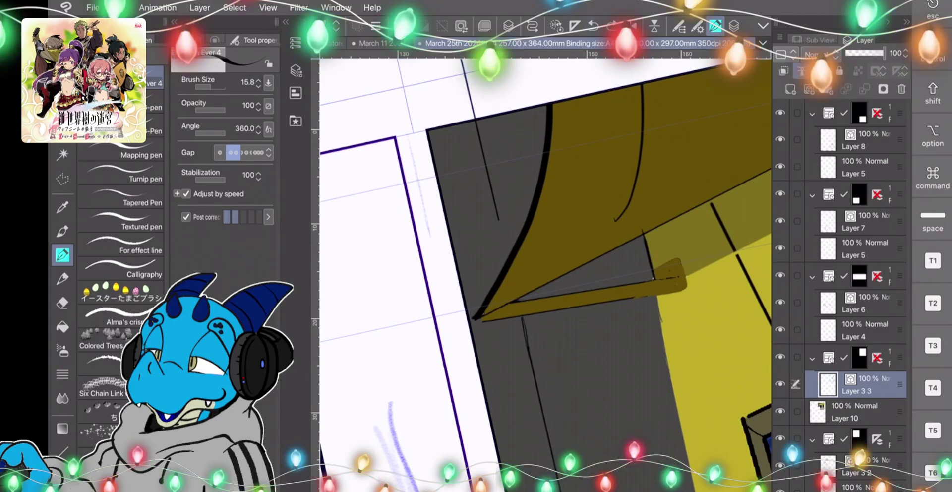
{"action": "left_click_drag", "start_coordinate": [507, 246], "coordinate": [501, 207]}
{"action": "mouse_move", "coordinate": [509, 260]}
{"action": "left_mouse_down"}
{"action": "mouse_move", "coordinate": [498, 219]}
{"action": "mouse_move", "coordinate": [501, 235]}
{"action": "left_mouse_up"}
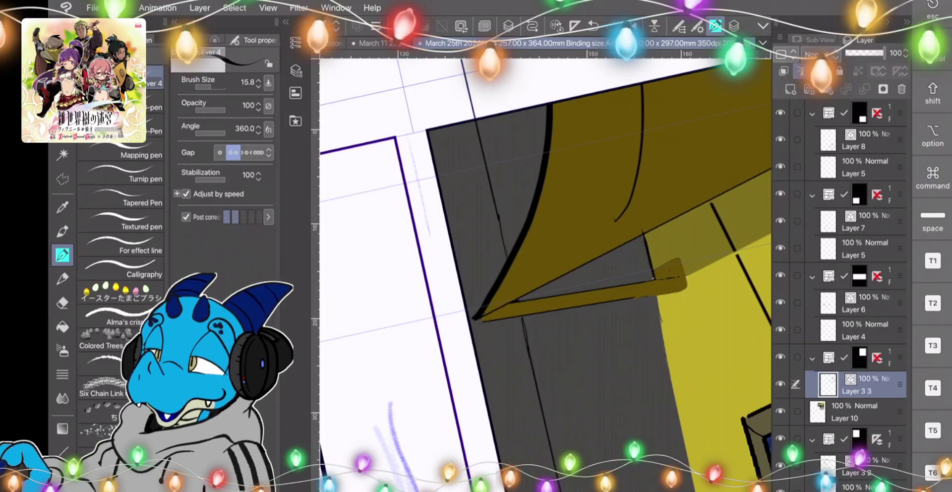
{"action": "scroll", "coordinate": [546, 275], "scroll_direction": "down", "scroll_amount": 3}
{"action": "scroll", "coordinate": [546, 273], "scroll_direction": "down", "scroll_amount": 1}
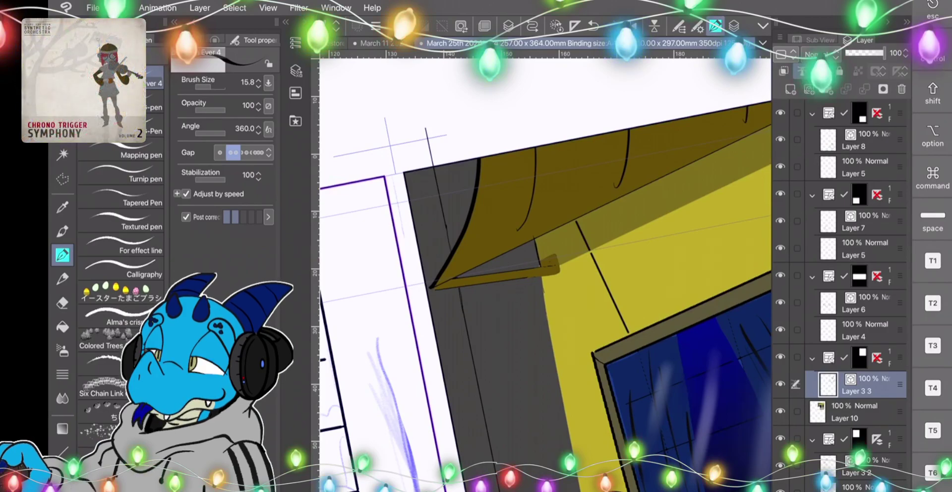
{"action": "left_click", "coordinate": [63, 154]}
{"action": "left_click", "coordinate": [501, 325]}
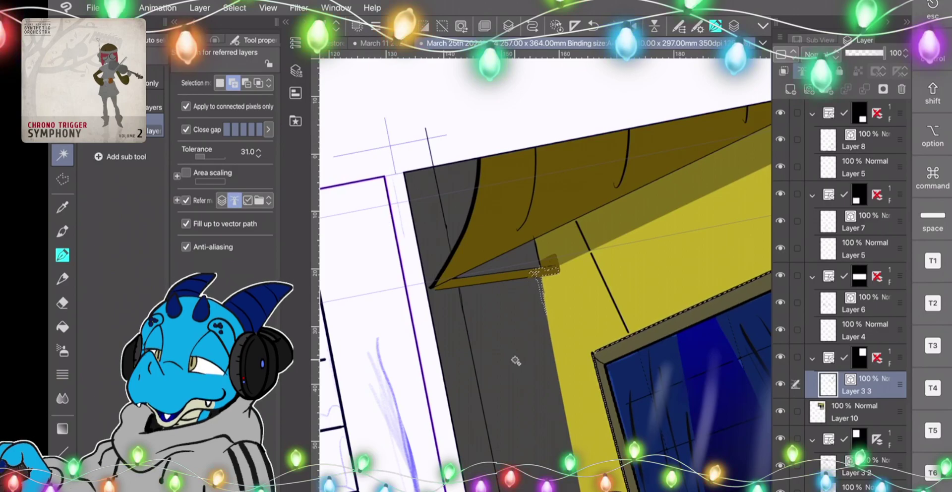
{"action": "left_click", "coordinate": [234, 8]}
{"action": "left_click", "coordinate": [259, 36]}
Switch to Layer 10 and auto-select the dark background area beside the house.
{"action": "left_click", "coordinate": [854, 411]}
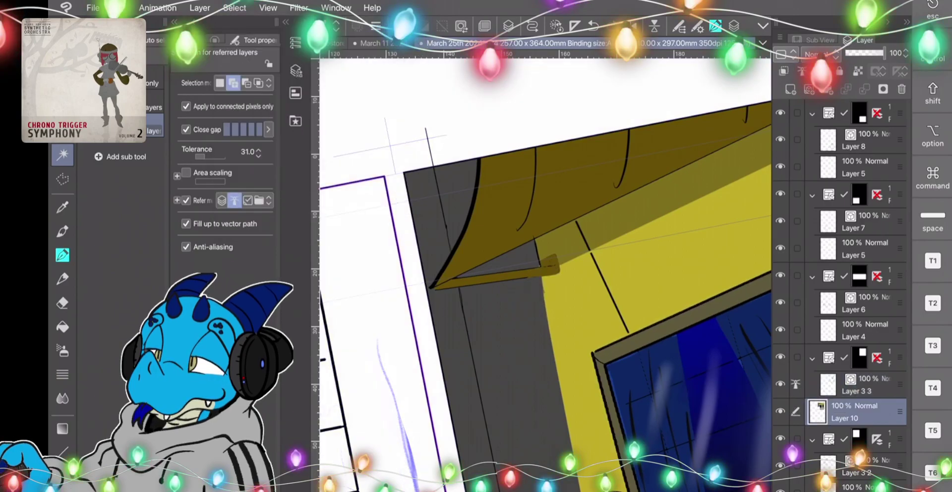
{"action": "left_click", "coordinate": [507, 312]}
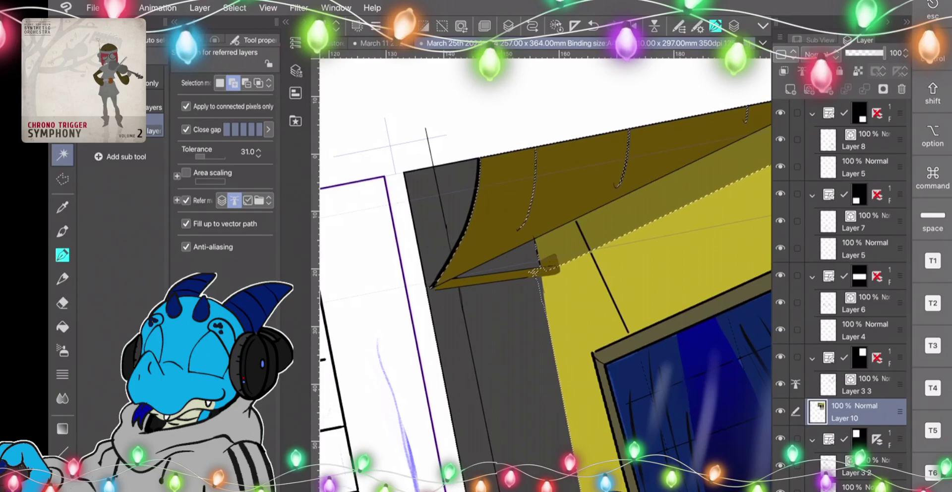
Try foreground-to-background gradients across the selected area in both directions, then undo both gradients.
{"action": "left_click", "coordinate": [62, 428]}
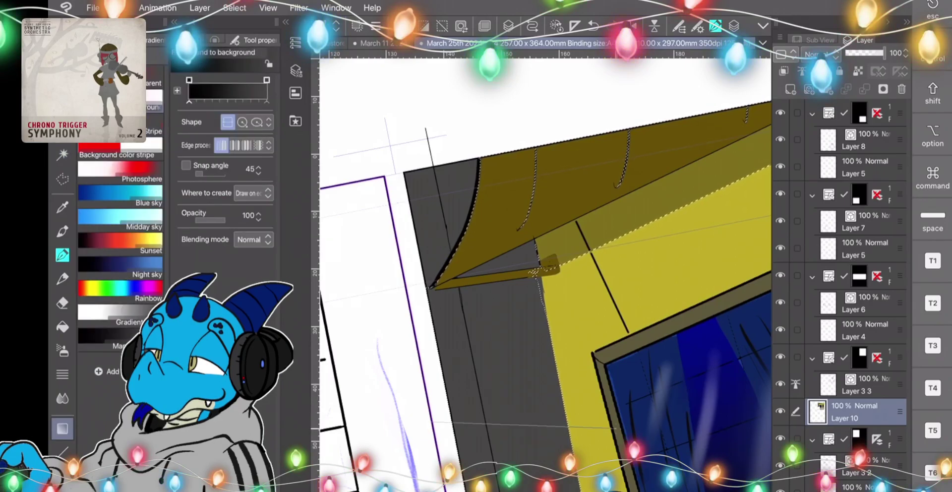
{"action": "left_click_drag", "start_coordinate": [501, 277], "coordinate": [689, 270]}
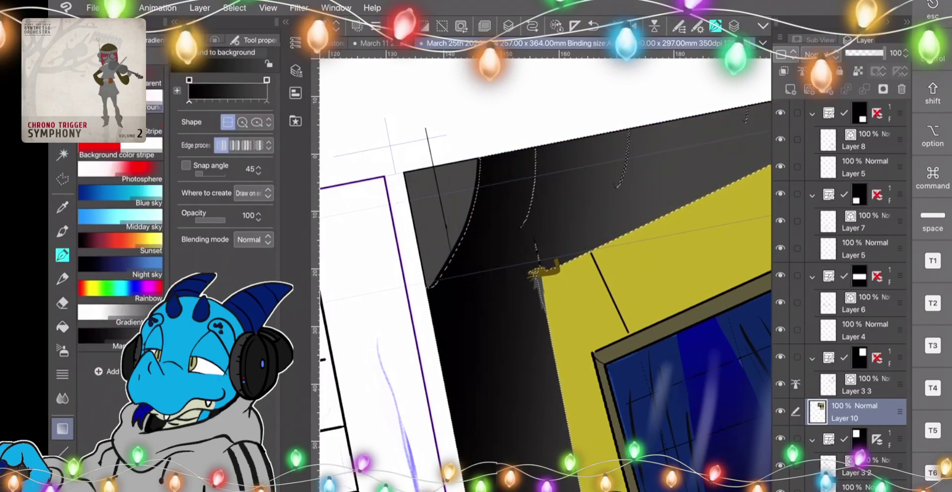
{"action": "left_click_drag", "start_coordinate": [570, 297], "coordinate": [441, 302]}
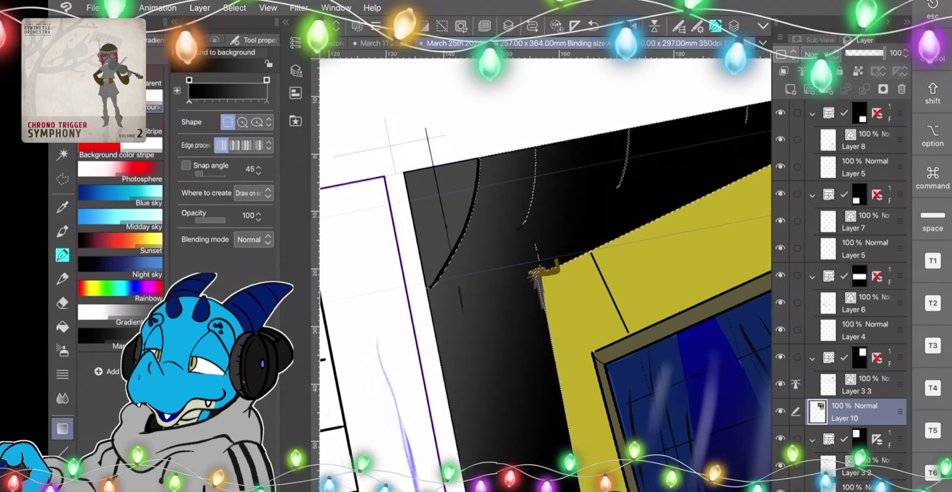
{"action": "key", "text": "ctrl+z"}
{"action": "key", "text": "ctrl+z"}
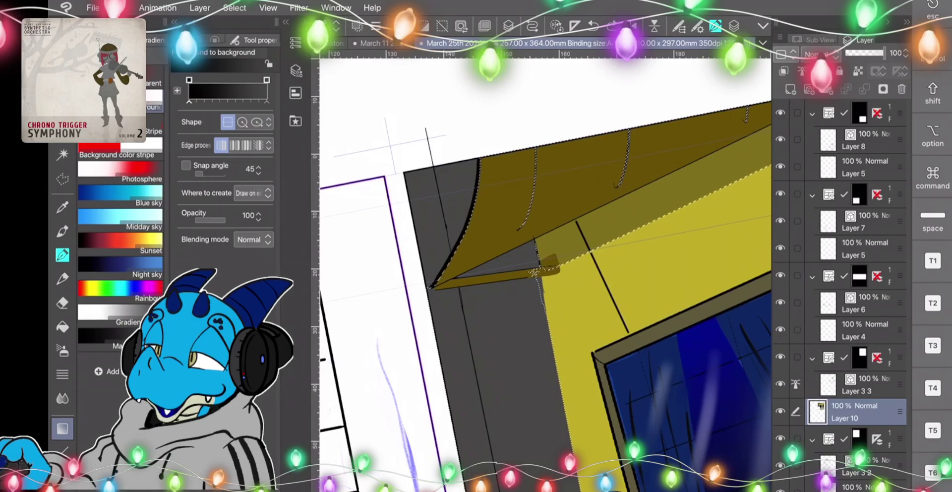
Subtract the roof's curved edge, the corner beam and the overhang shadow's lower edge from the selection with the Selection pen at size 30.
{"action": "key", "text": "m"}
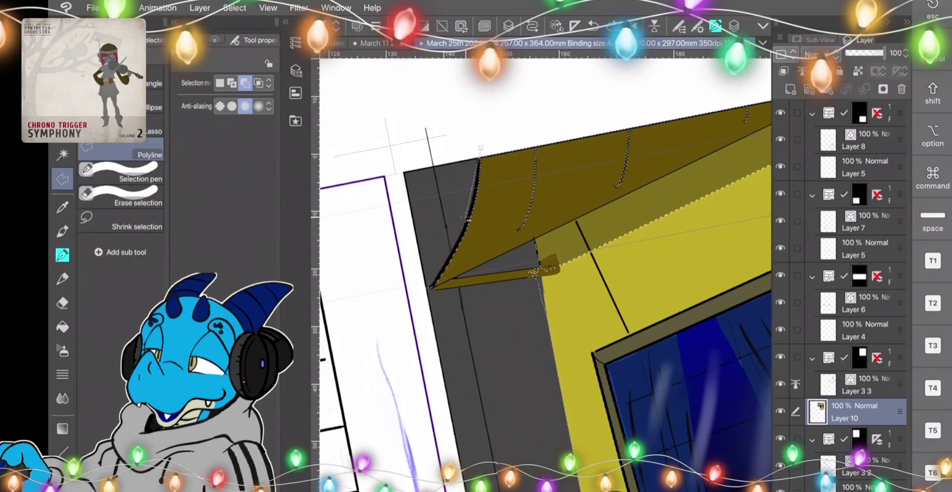
{"action": "left_click", "coordinate": [468, 217]}
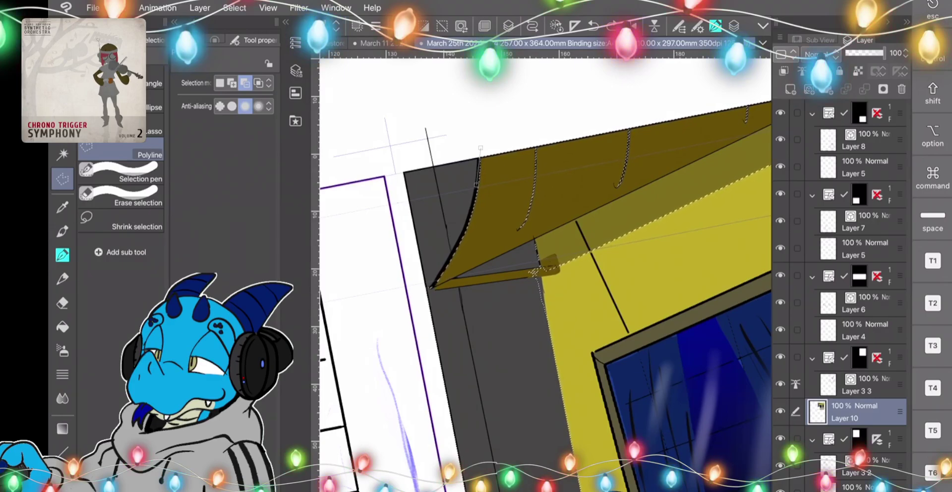
{"action": "left_click", "coordinate": [121, 173]}
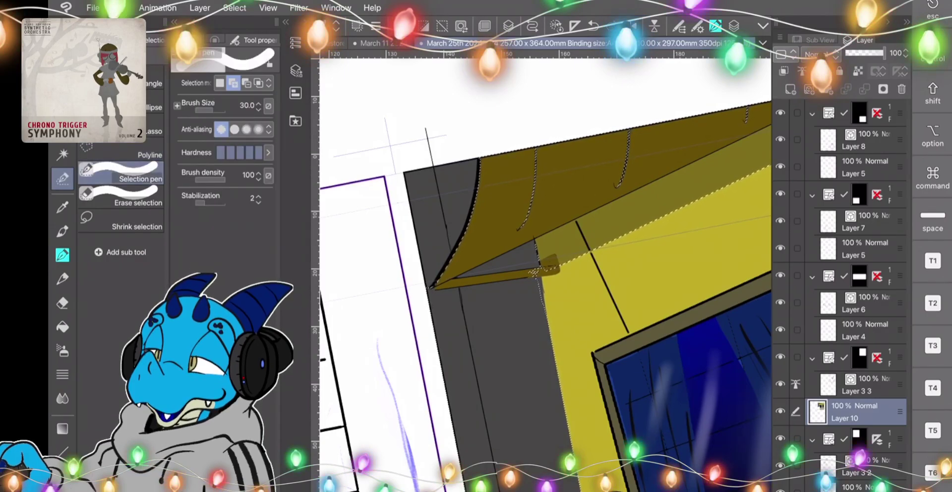
{"action": "left_click", "coordinate": [246, 83]}
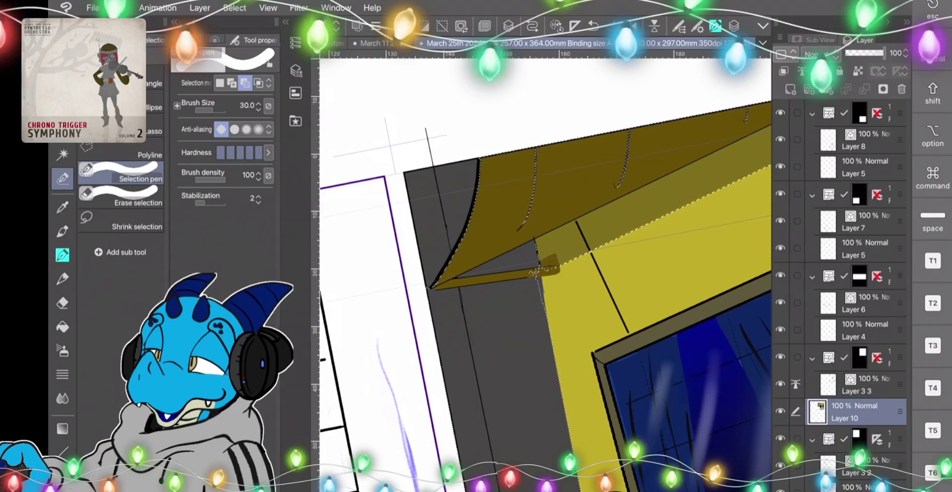
{"action": "left_click_drag", "start_coordinate": [477, 154], "coordinate": [477, 188]}
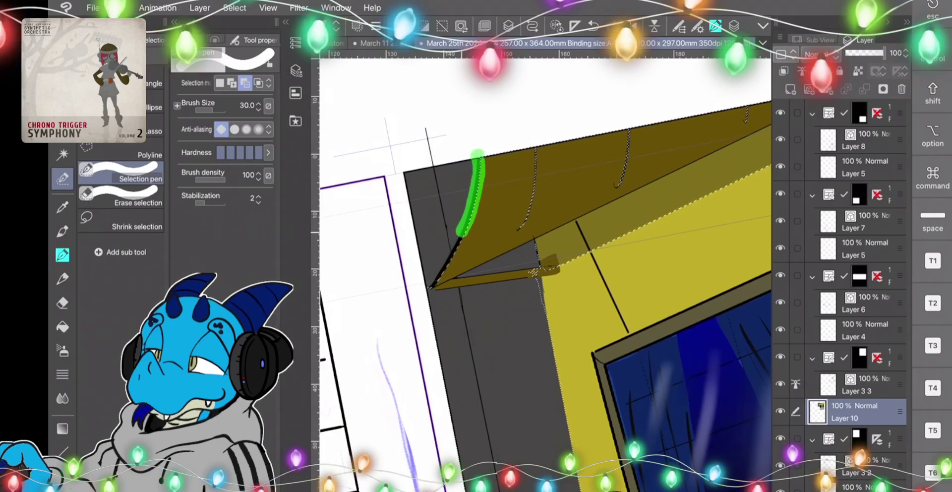
{"action": "left_click_drag", "start_coordinate": [461, 229], "coordinate": [443, 270]}
{"action": "left_click_drag", "start_coordinate": [498, 282], "coordinate": [539, 273]}
{"action": "left_click_drag", "start_coordinate": [535, 242], "coordinate": [534, 242]}
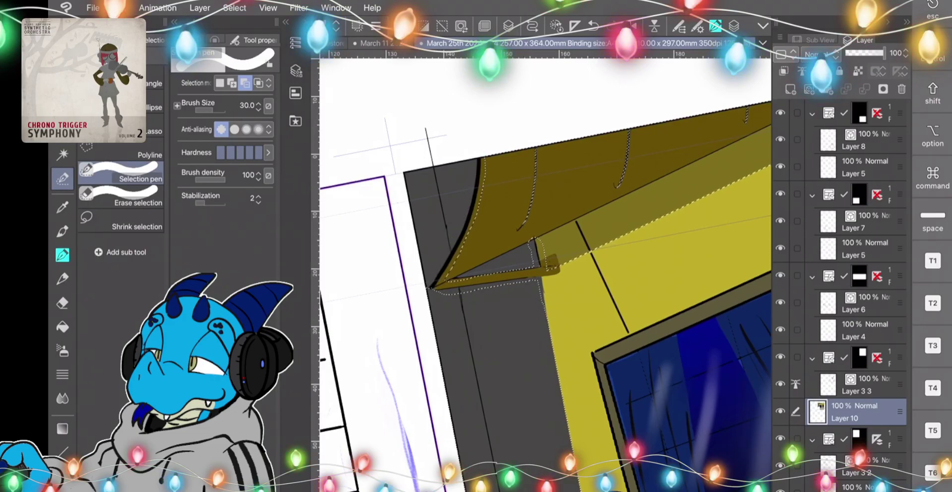
{"action": "left_click_drag", "start_coordinate": [427, 278], "coordinate": [445, 274]}
{"action": "left_click_drag", "start_coordinate": [542, 269], "coordinate": [771, 157]}
Subtract more of the brown roof overhang from the selection with Selection pen strokes at size 30, from its curved edge along its underside.
{"action": "scroll", "coordinate": [545, 275], "scroll_direction": "down", "scroll_amount": 3}
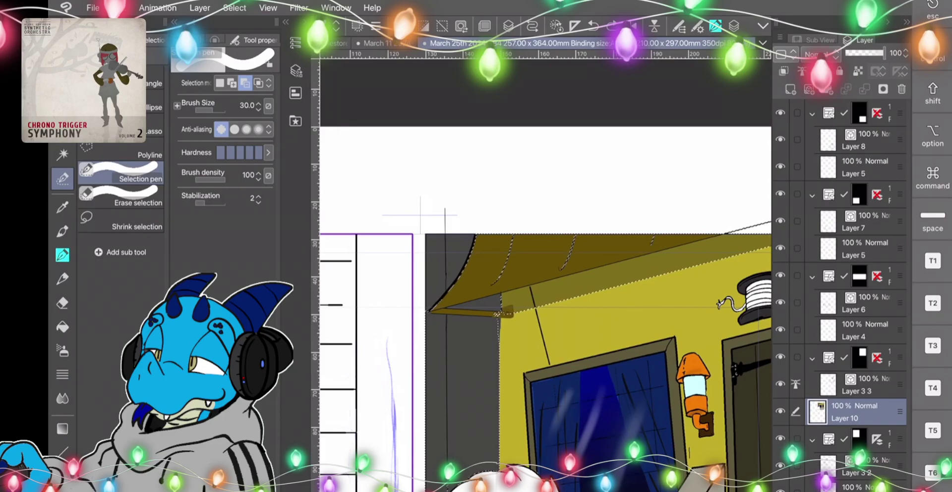
{"action": "left_click_drag", "start_coordinate": [433, 311], "coordinate": [439, 310]}
{"action": "left_click_drag", "start_coordinate": [476, 263], "coordinate": [477, 259]}
{"action": "left_click_drag", "start_coordinate": [439, 306], "coordinate": [476, 231]}
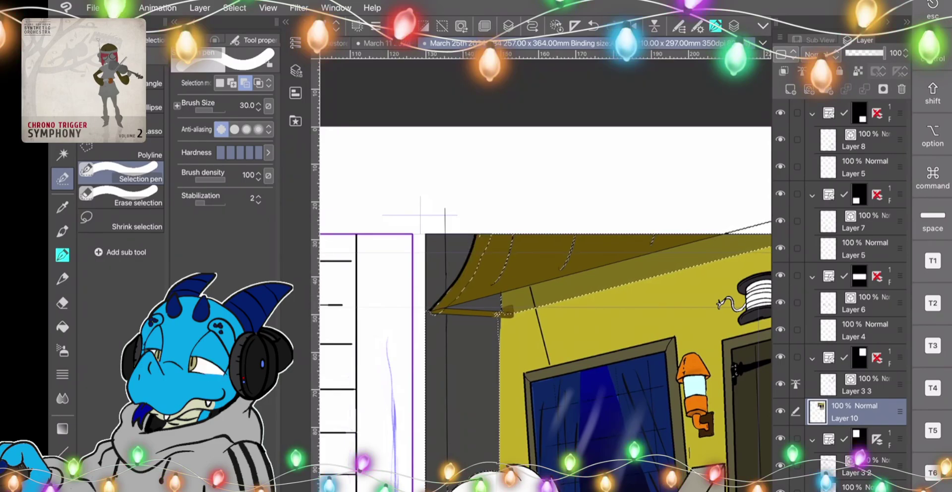
{"action": "left_click_drag", "start_coordinate": [436, 305], "coordinate": [667, 241]}
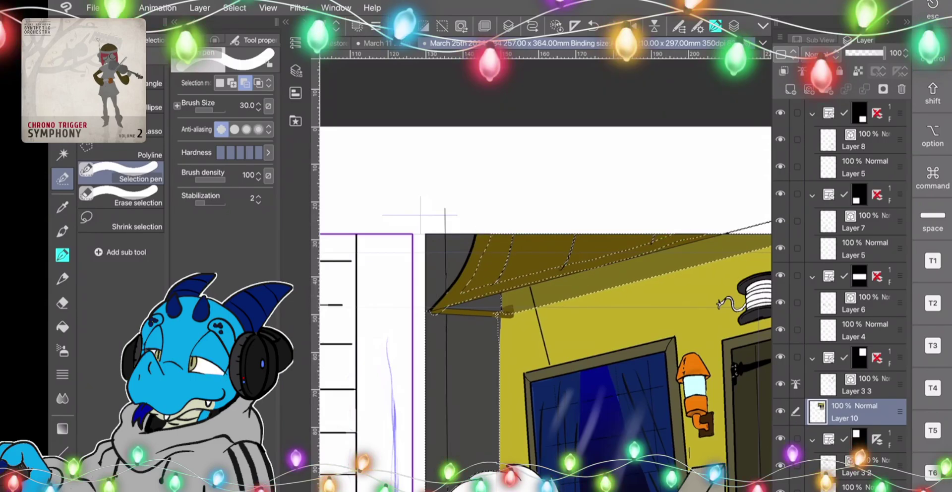
{"action": "left_click_drag", "start_coordinate": [576, 258], "coordinate": [695, 234]}
{"action": "left_click", "coordinate": [660, 238]}
{"action": "left_click_drag", "start_coordinate": [627, 248], "coordinate": [632, 247]}
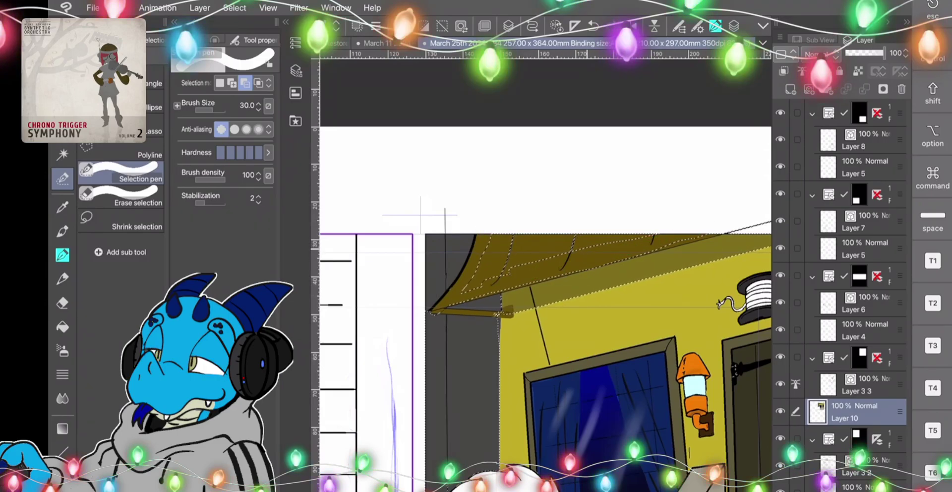
{"action": "left_click_drag", "start_coordinate": [471, 283], "coordinate": [585, 252]}
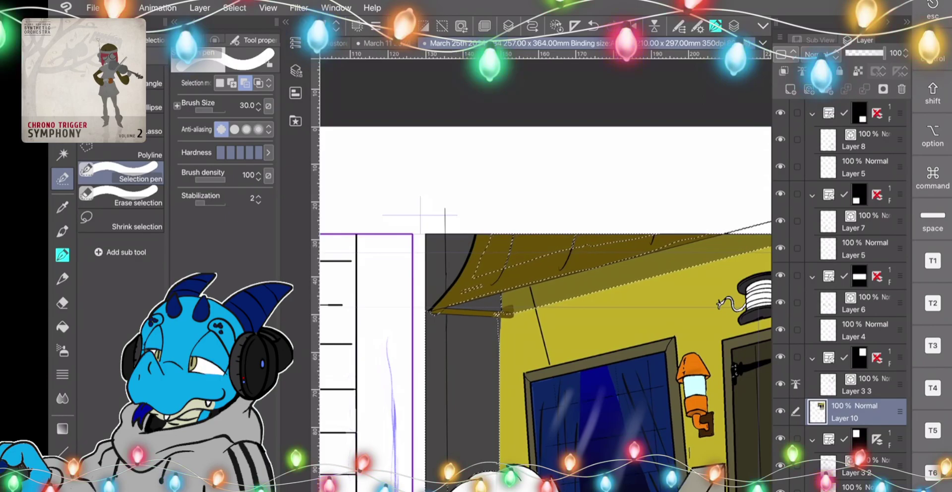
Remove the rest of the roof overhang and its shadow from the selection with the Selection pen at size 91.8.
{"action": "left_click", "coordinate": [217, 110]}
{"action": "mouse_move", "coordinate": [506, 227]}
{"action": "left_mouse_down"}
{"action": "mouse_move", "coordinate": [460, 290]}
{"action": "mouse_move", "coordinate": [549, 243]}
{"action": "mouse_move", "coordinate": [651, 228]}
{"action": "mouse_move", "coordinate": [556, 251]}
{"action": "left_mouse_up"}
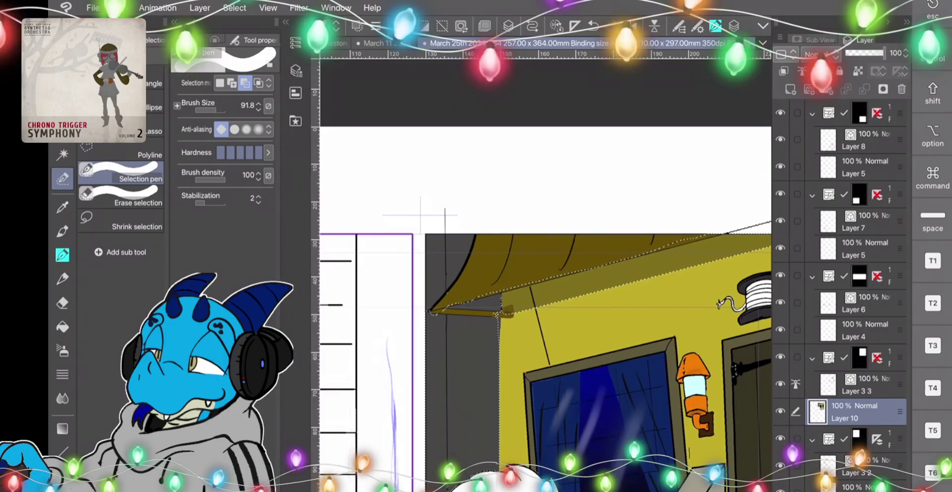
{"action": "mouse_move", "coordinate": [513, 304]}
{"action": "left_mouse_down"}
{"action": "mouse_move", "coordinate": [694, 265]}
{"action": "mouse_move", "coordinate": [678, 248]}
{"action": "mouse_move", "coordinate": [514, 292]}
{"action": "mouse_move", "coordinate": [490, 286]}
{"action": "left_mouse_up"}
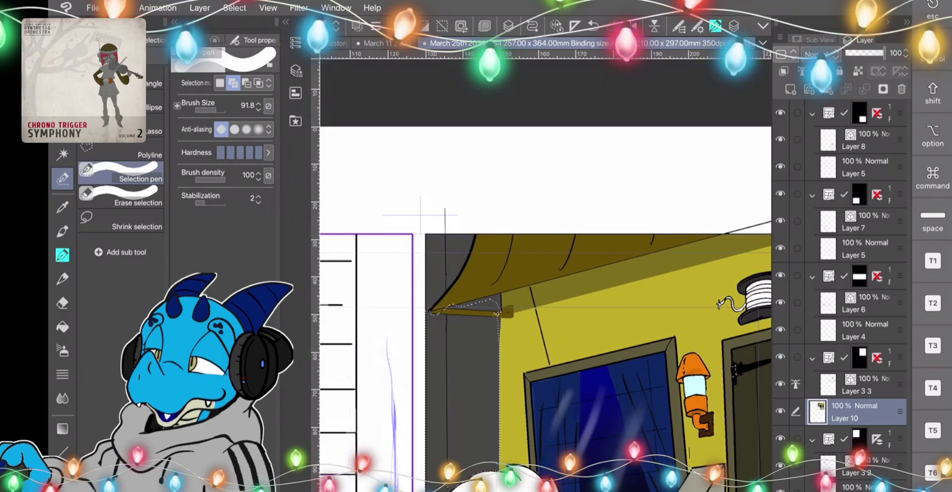
Add an outline along the roof's curved edge, around the background's upper corner and down its outer side to the selection at size 12.7.
{"action": "left_click", "coordinate": [62, 255]}
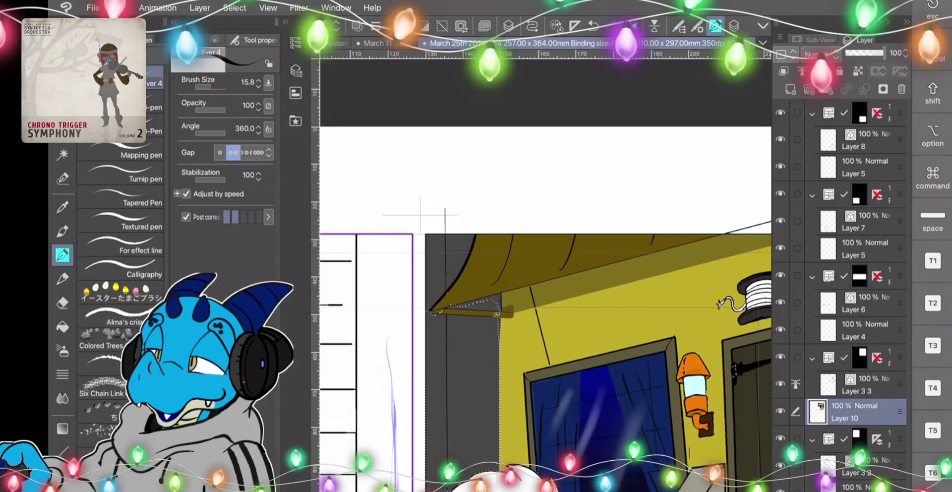
{"action": "key", "text": "o"}
{"action": "key", "text": "m"}
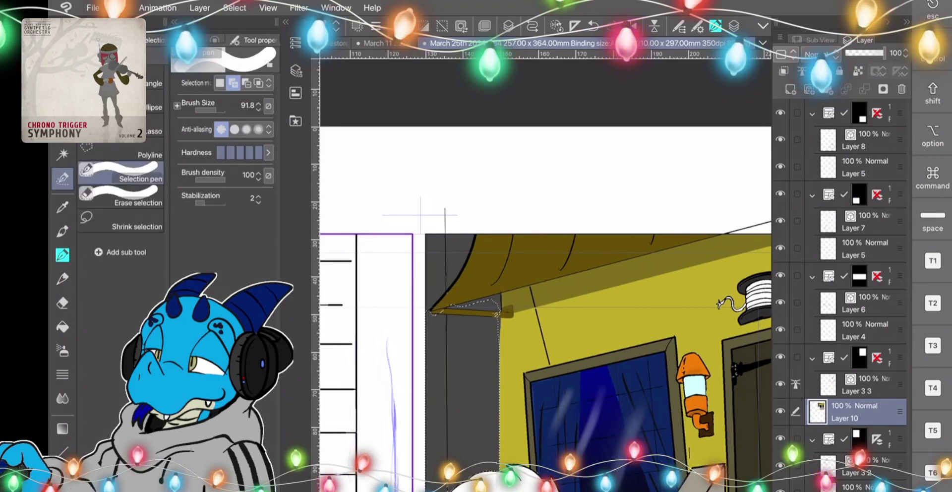
{"action": "left_click_drag", "start_coordinate": [217, 110], "coordinate": [208, 110]}
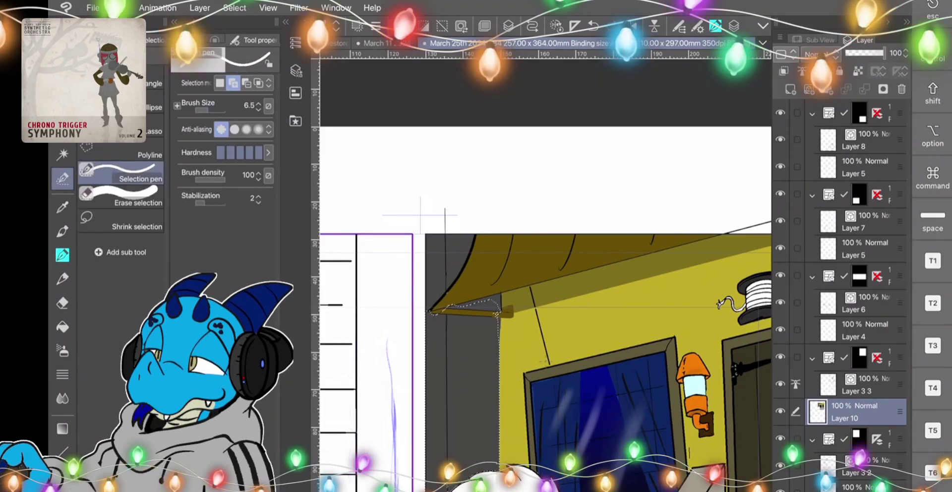
{"action": "left_click_drag", "start_coordinate": [543, 361], "coordinate": [545, 361]}
{"action": "left_click_drag", "start_coordinate": [430, 312], "coordinate": [465, 267]}
{"action": "left_click_drag", "start_coordinate": [475, 237], "coordinate": [427, 229]}
{"action": "left_click_drag", "start_coordinate": [415, 297], "coordinate": [413, 488]}
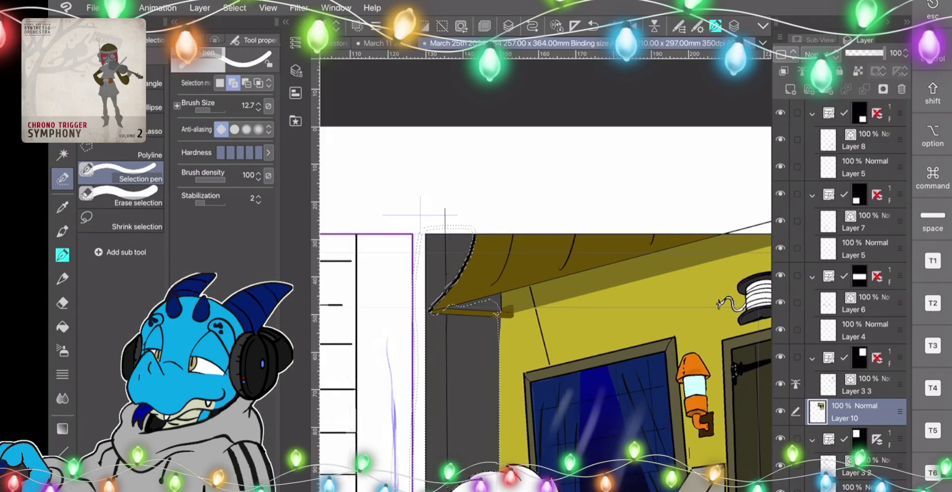
Fill the selected background with a foreground-to-background gradient, redraw it at a longer length, and clear the selection.
{"action": "left_click", "coordinate": [62, 428]}
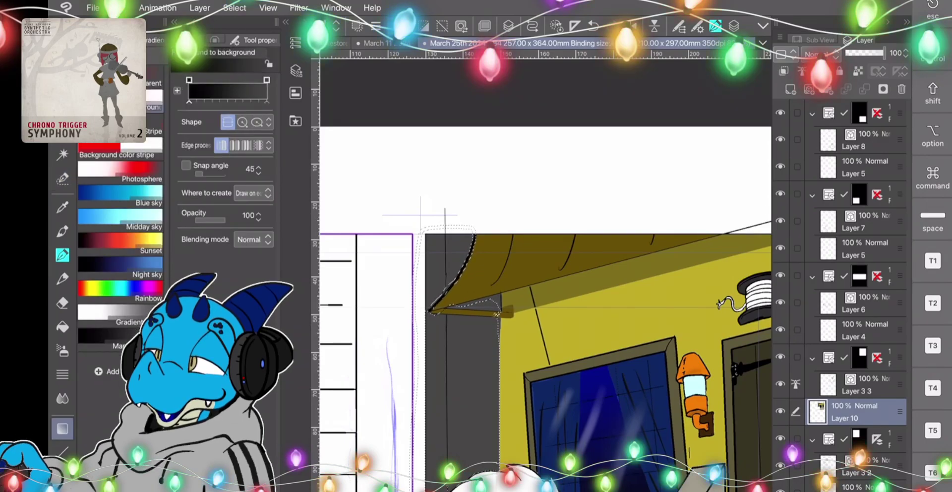
{"action": "left_click_drag", "start_coordinate": [521, 409], "coordinate": [409, 394]}
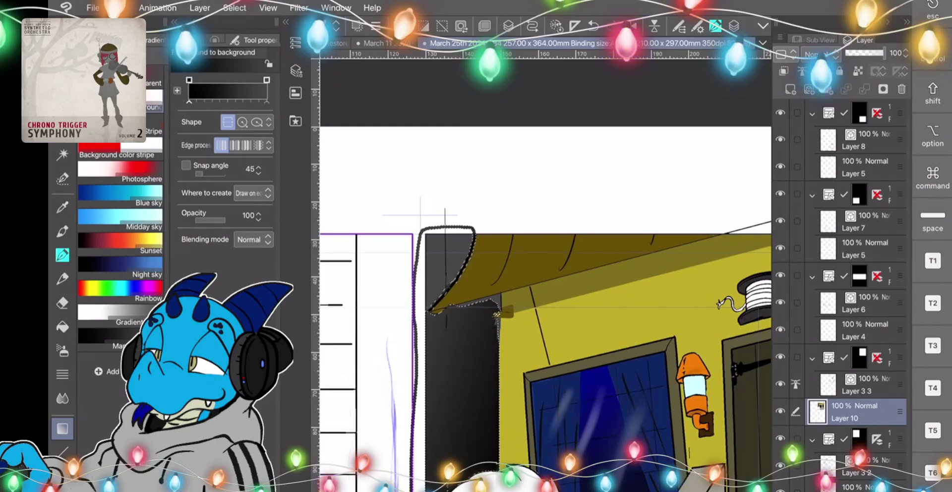
{"action": "left_click_drag", "start_coordinate": [594, 457], "coordinate": [438, 418]}
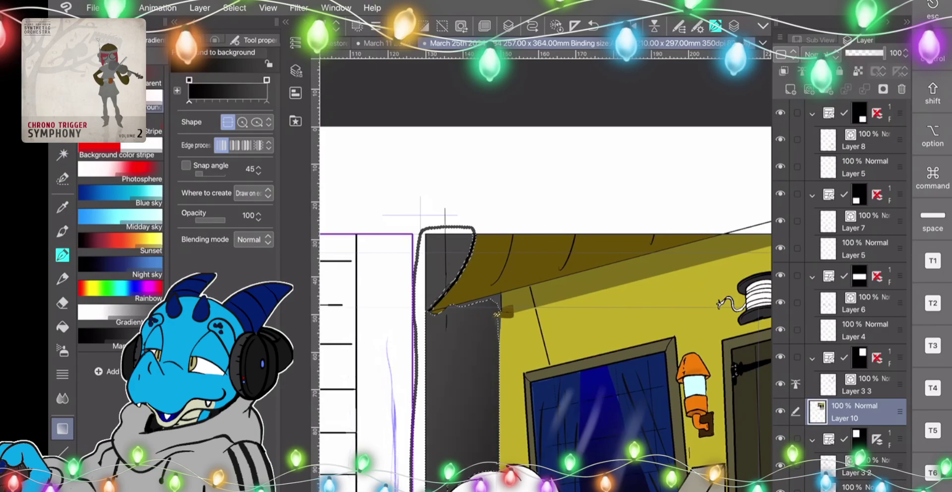
{"action": "left_click", "coordinate": [200, 8]}
{"action": "left_click", "coordinate": [235, 8]}
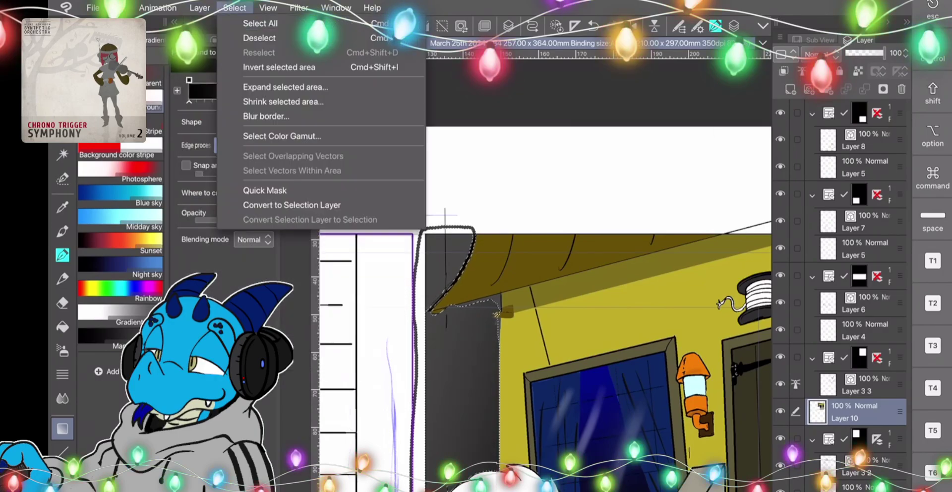
{"action": "left_click", "coordinate": [259, 37]}
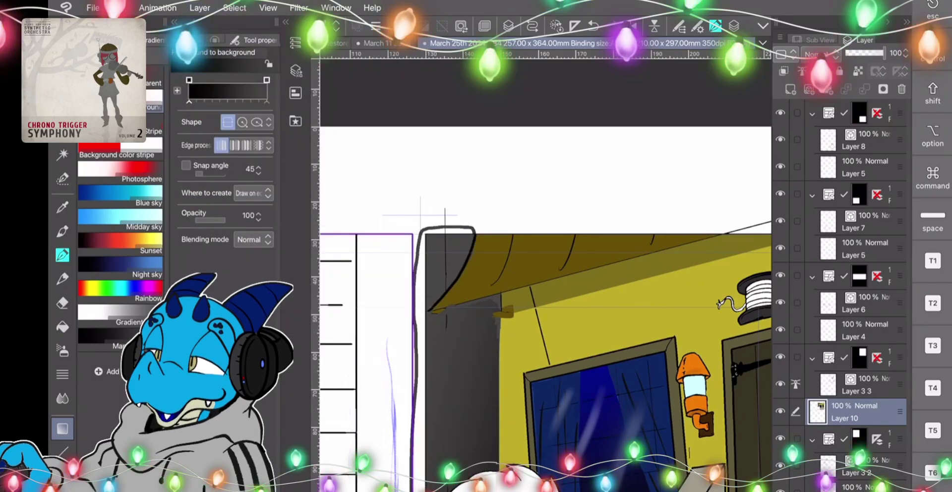
Try erasing the stray outline outside the panel corner with the Soft eraser at size 177.7, then undo the stroke.
{"action": "left_click", "coordinate": [62, 326]}
{"action": "left_click", "coordinate": [62, 303]}
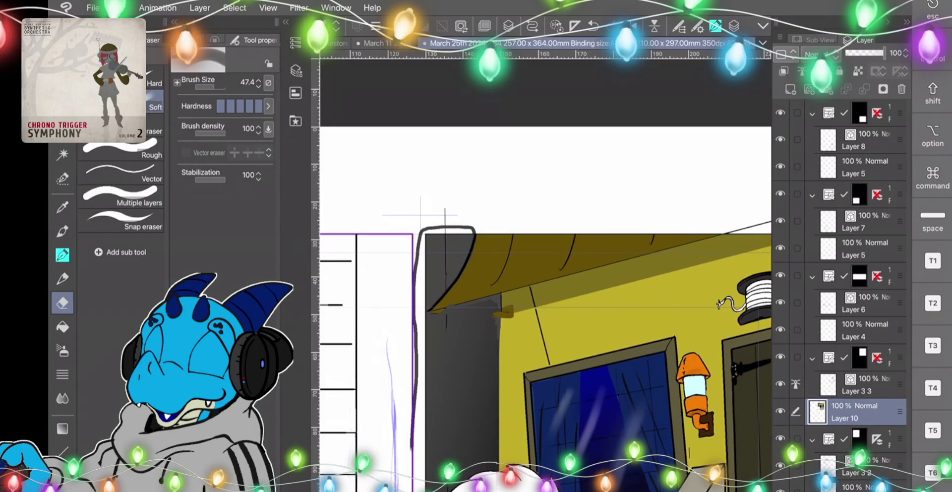
{"action": "left_click", "coordinate": [218, 87]}
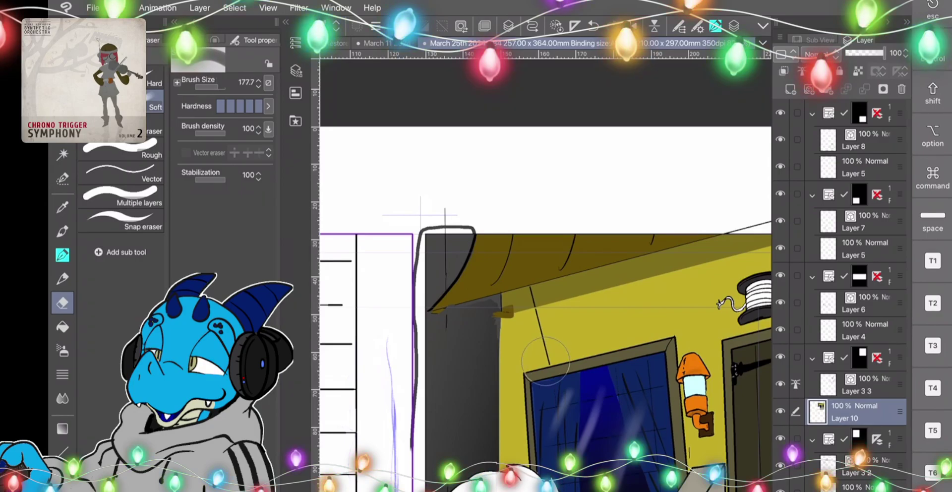
{"action": "left_click_drag", "start_coordinate": [428, 232], "coordinate": [417, 264]}
{"action": "key", "text": "ctrl+z"}
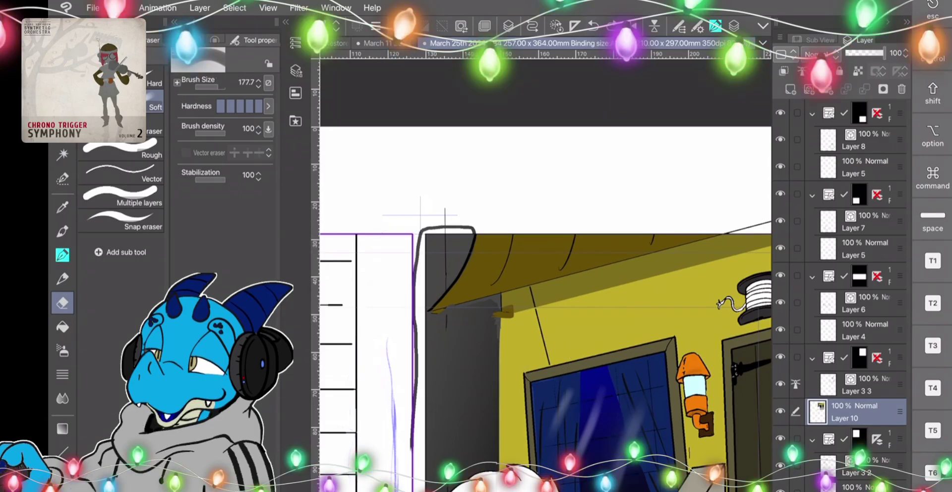
Erase the stray outline outside the panel's upper corner and outer side with the Soft eraser at size 19.7.
{"action": "left_click", "coordinate": [212, 87]}
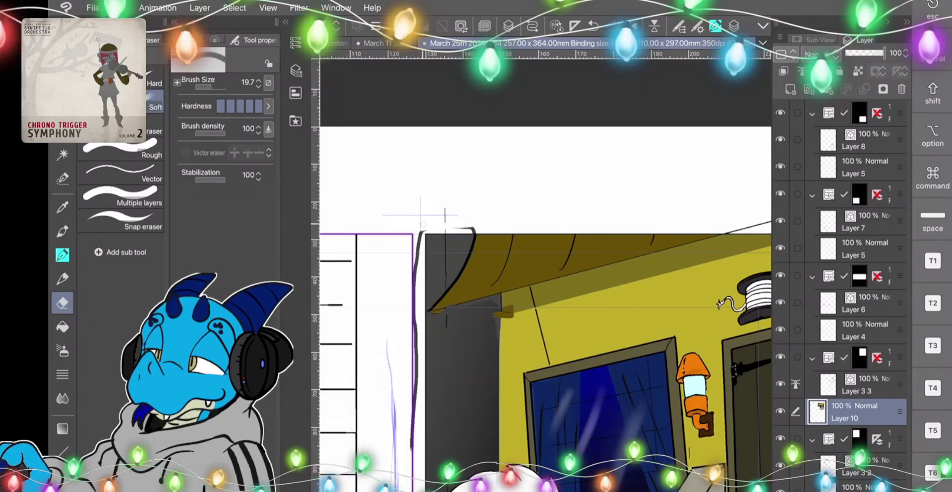
{"action": "left_click_drag", "start_coordinate": [419, 232], "coordinate": [416, 296]}
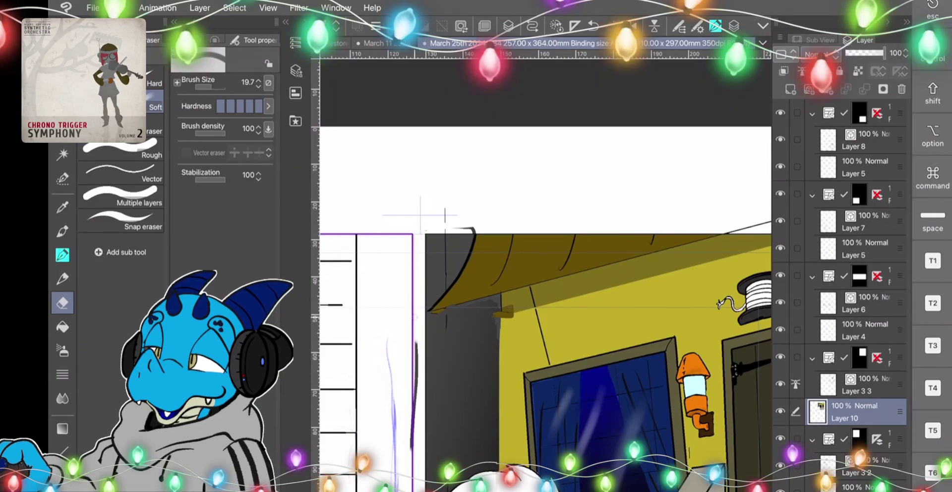
{"action": "left_click_drag", "start_coordinate": [417, 342], "coordinate": [417, 411]}
{"action": "left_click_drag", "start_coordinate": [412, 450], "coordinate": [418, 348]}
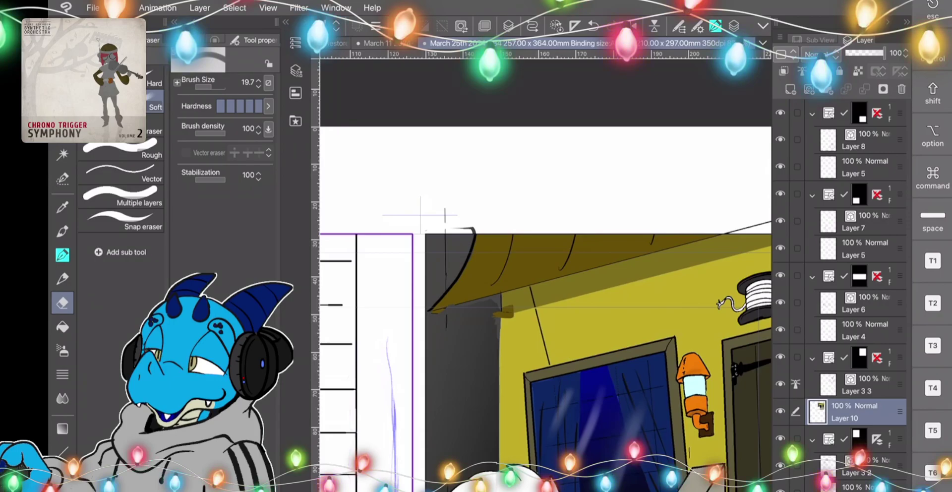
{"action": "mouse_move", "coordinate": [448, 226]}
{"action": "left_mouse_down"}
{"action": "mouse_move", "coordinate": [431, 226]}
{"action": "mouse_move", "coordinate": [476, 232]}
{"action": "left_mouse_up"}
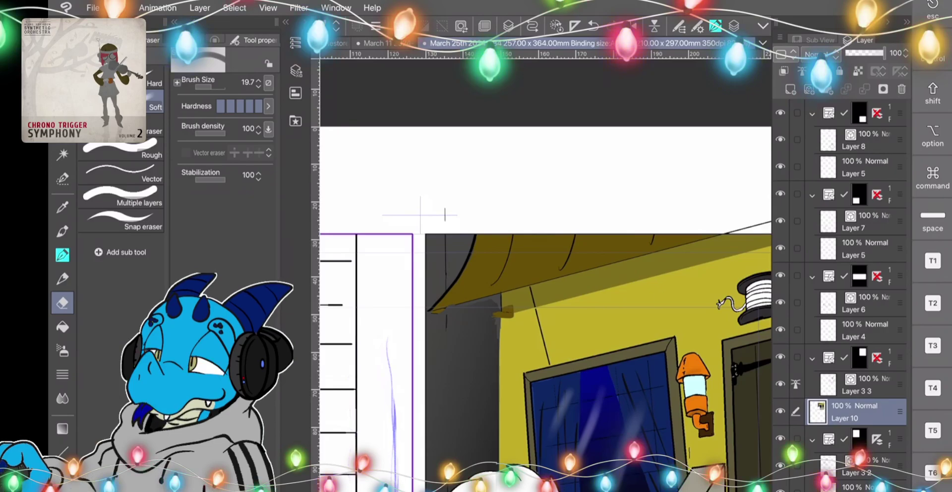
Outline the corner beam beneath the roof's tip with the pen at size 15.8 and fill it with the roof's brown.
{"action": "key", "text": "p"}
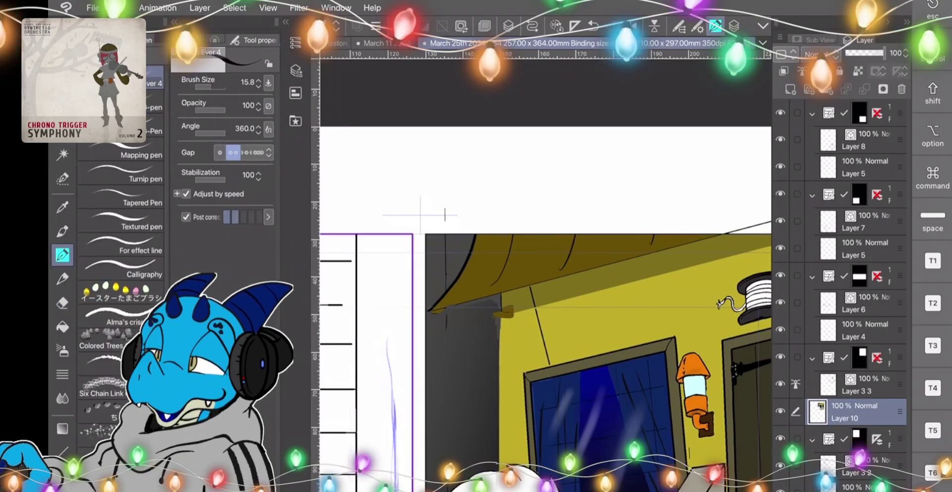
{"action": "left_click_drag", "start_coordinate": [413, 233], "coordinate": [568, 339]}
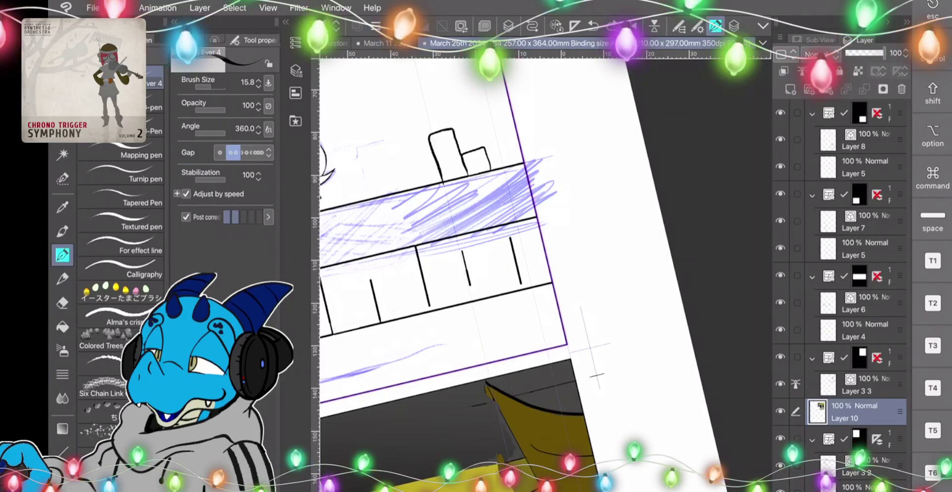
{"action": "scroll", "coordinate": [501, 432], "scroll_direction": "up", "scroll_amount": 5}
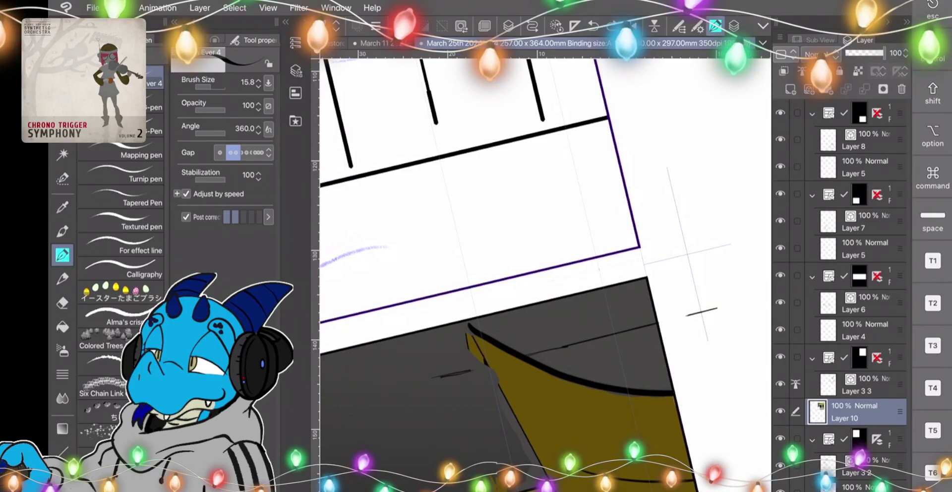
{"action": "left_click_drag", "start_coordinate": [463, 328], "coordinate": [491, 483]}
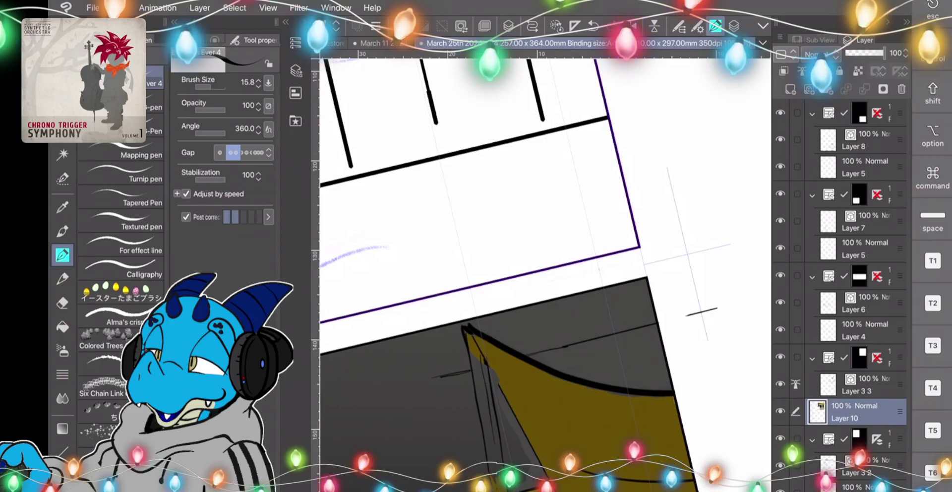
{"action": "key", "text": "ctrl+z"}
{"action": "mouse_move", "coordinate": [647, 278]}
{"action": "left_mouse_down"}
{"action": "mouse_move", "coordinate": [521, 218]}
{"action": "mouse_move", "coordinate": [378, 199]}
{"action": "left_mouse_up"}
{"action": "scroll", "coordinate": [545, 275], "scroll_direction": "down", "scroll_amount": 3}
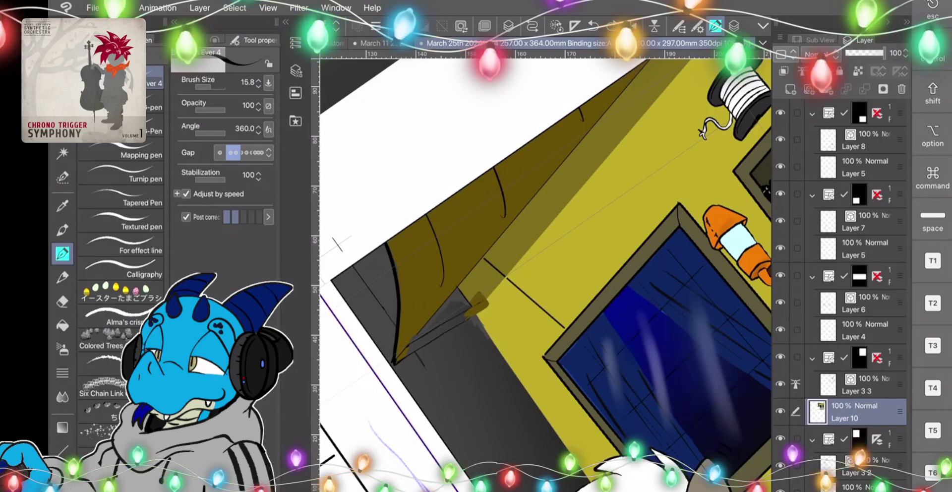
{"action": "key", "text": "i"}
{"action": "key", "text": "g"}
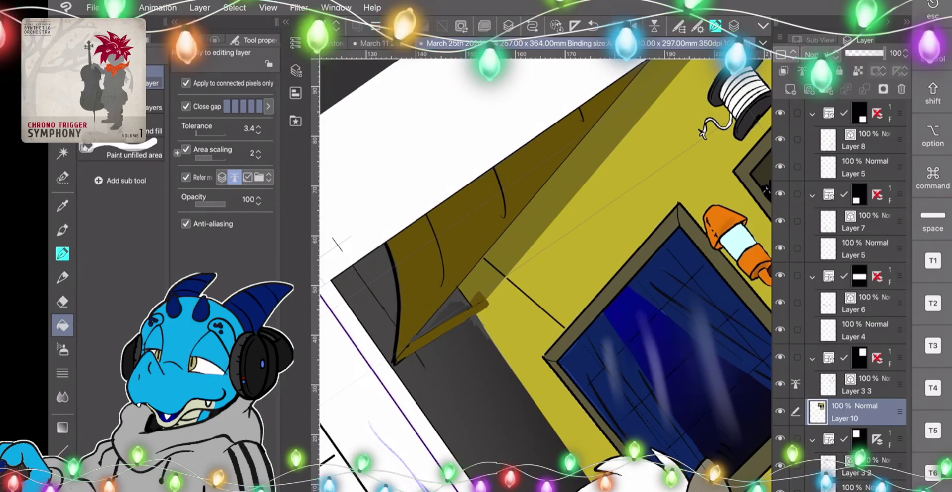
Select the triangle between roof and beam with the Selection pen at size 12.7, try a gradient fill, undo it, and clear the selection.
{"action": "key", "text": "i"}
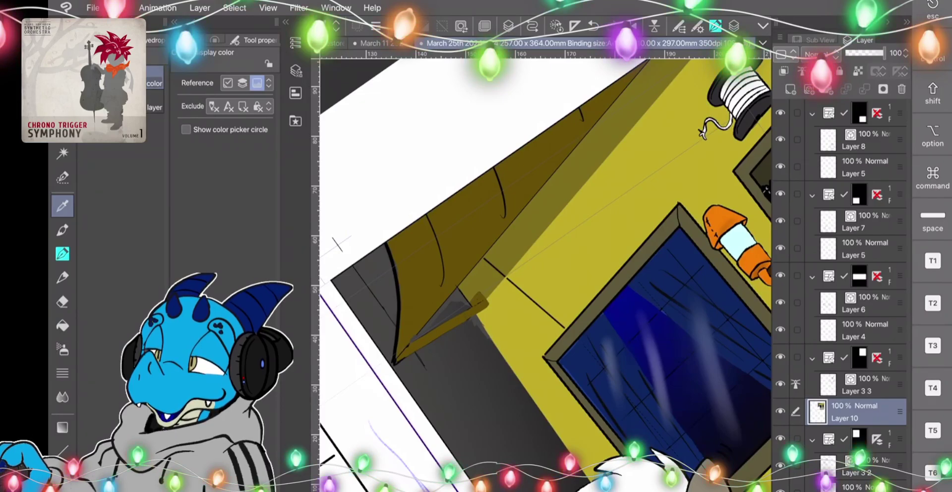
{"action": "left_click", "coordinate": [63, 178]}
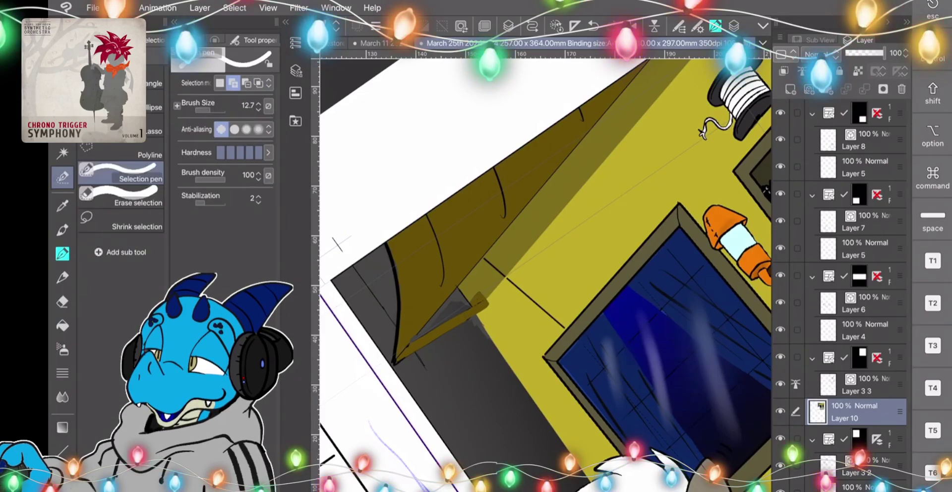
{"action": "mouse_move", "coordinate": [455, 287]}
{"action": "left_mouse_down"}
{"action": "mouse_move", "coordinate": [431, 313]}
{"action": "mouse_move", "coordinate": [437, 326]}
{"action": "mouse_move", "coordinate": [471, 307]}
{"action": "left_mouse_up"}
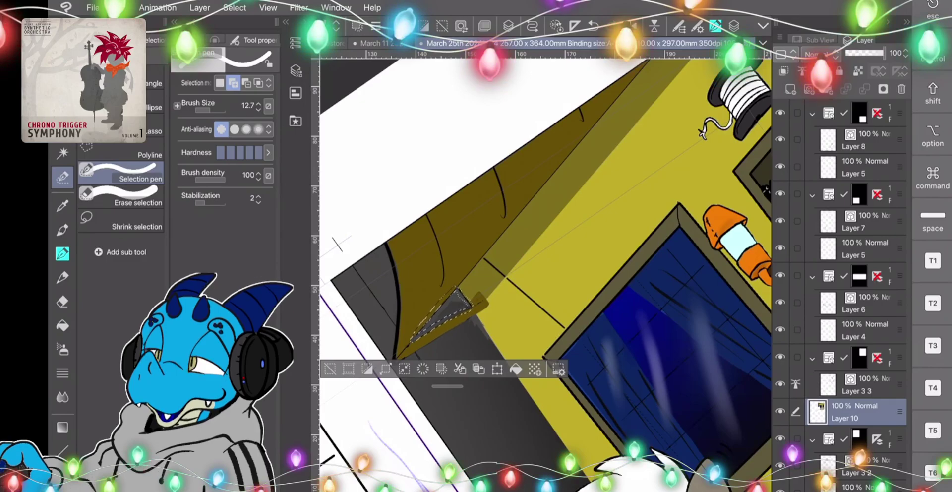
{"action": "left_click", "coordinate": [63, 427]}
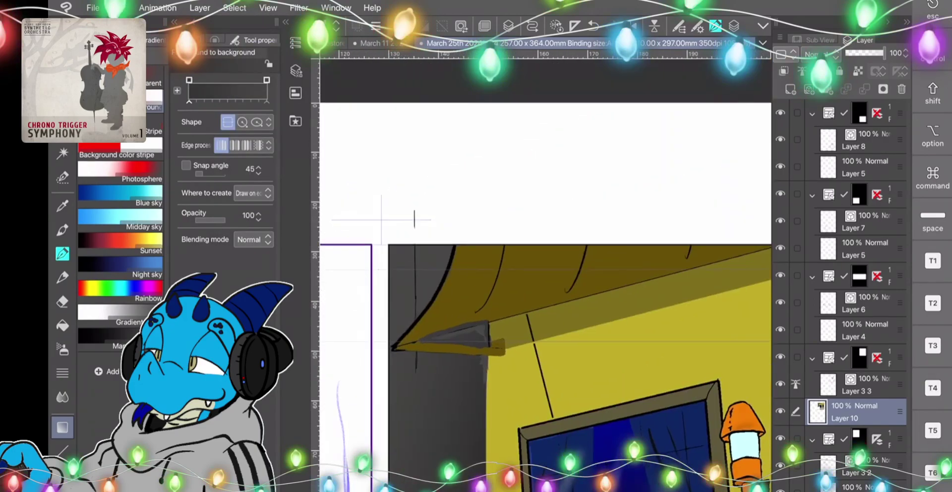
{"action": "key", "text": "ctrl+z"}
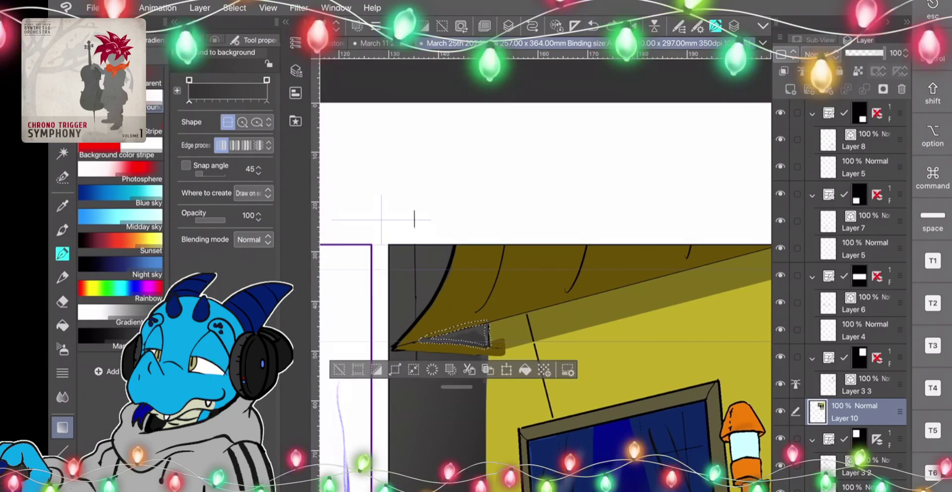
{"action": "left_click", "coordinate": [234, 8]}
{"action": "left_click", "coordinate": [259, 37]}
Make Layer 6 the reference layer for the middle panel and sample the grey-brown fur colour from the finished panels.
{"action": "scroll", "coordinate": [413, 343], "scroll_direction": "down", "scroll_amount": 5}
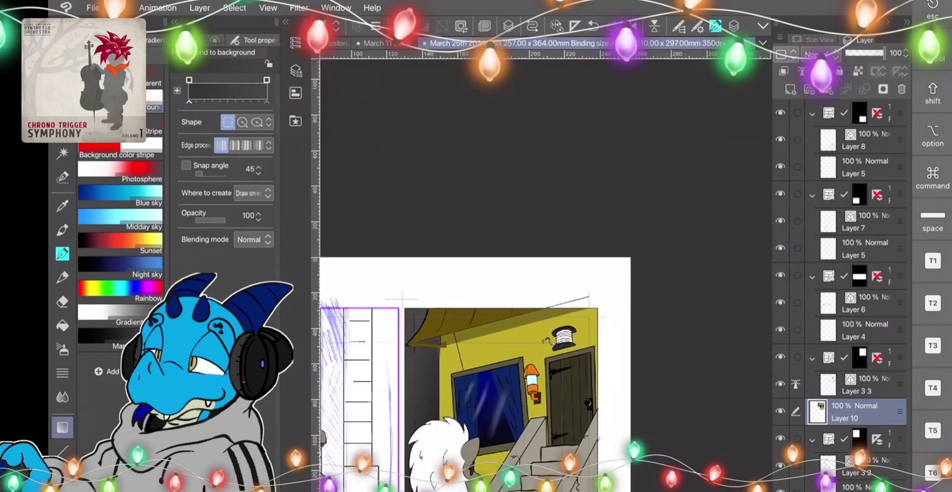
{"action": "scroll", "coordinate": [466, 347], "scroll_direction": "down", "scroll_amount": 2}
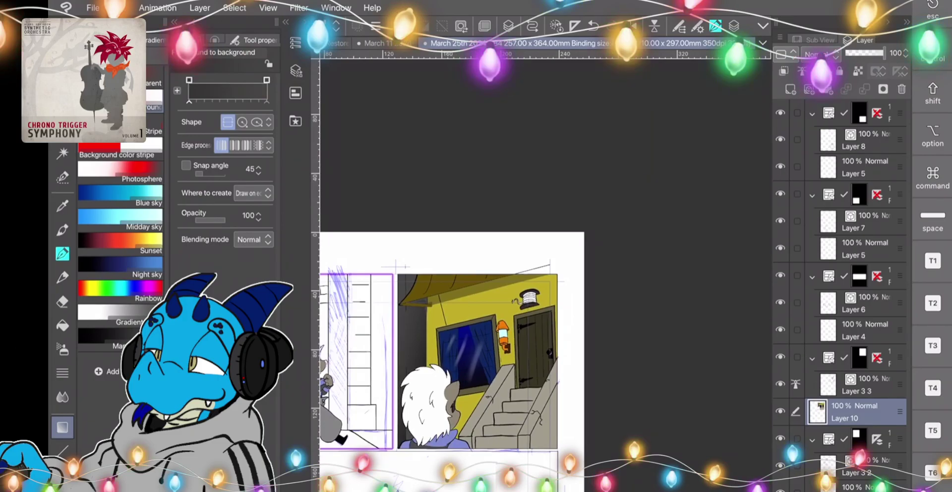
{"action": "scroll", "coordinate": [475, 347], "scroll_direction": "down", "scroll_amount": 2}
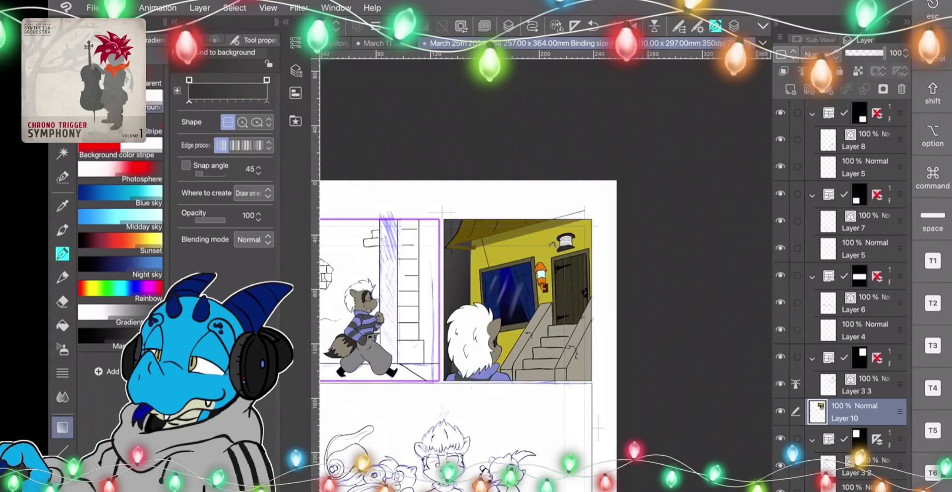
{"action": "left_click_drag", "start_coordinate": [476, 307], "coordinate": [555, 281]}
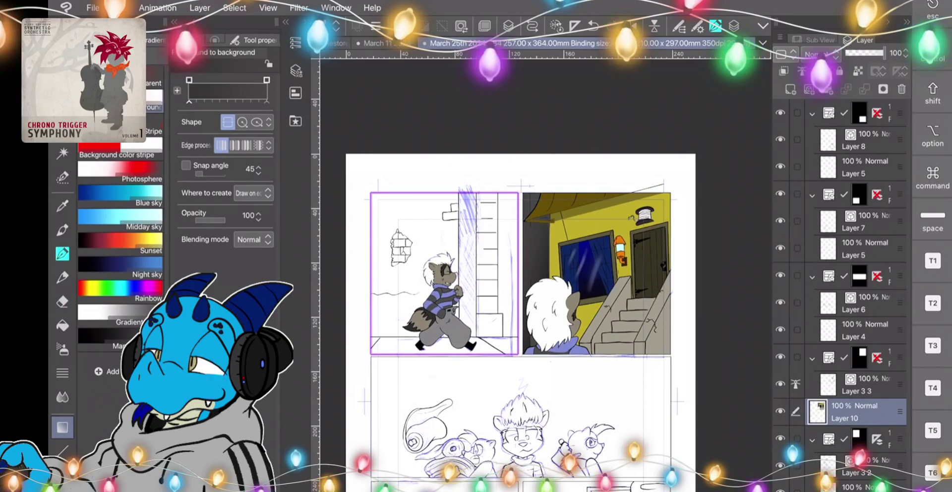
{"action": "left_click_drag", "start_coordinate": [520, 347], "coordinate": [491, 294]}
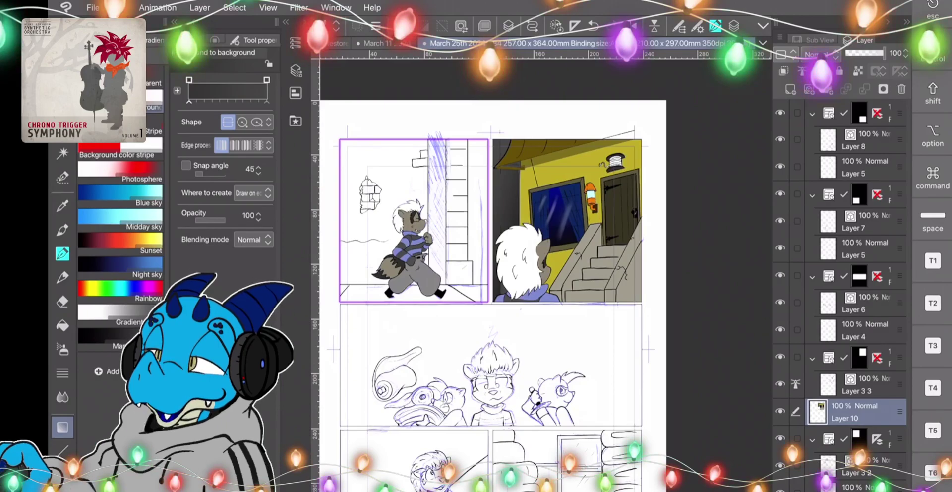
{"action": "left_click", "coordinate": [860, 330]}
{"action": "left_click", "coordinate": [860, 303]}
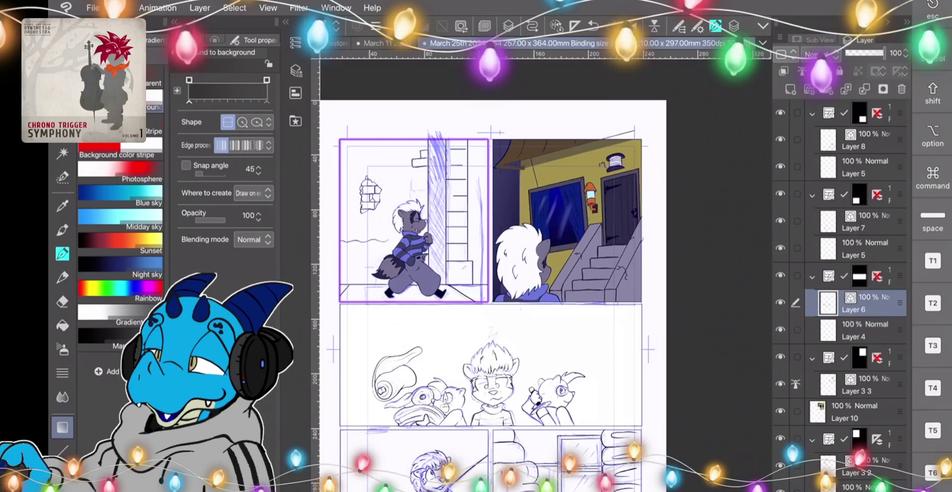
{"action": "left_click", "coordinate": [63, 206]}
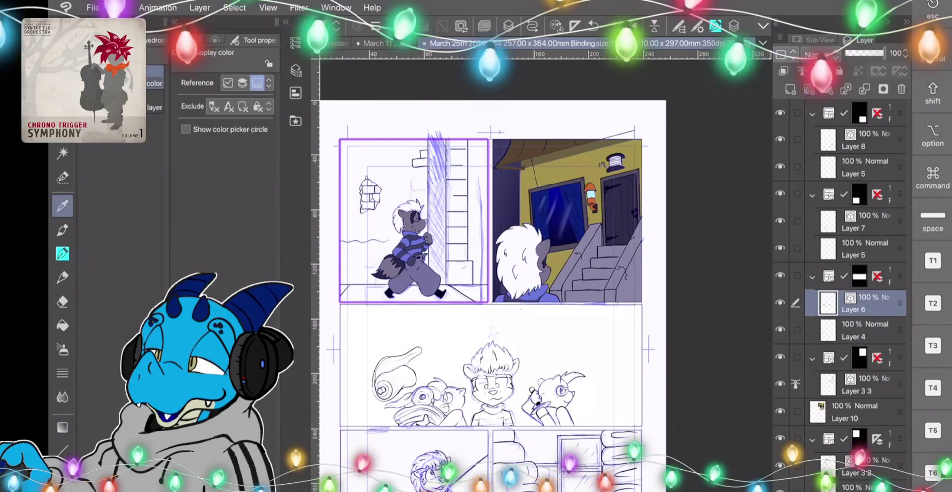
{"action": "scroll", "coordinate": [548, 245], "scroll_direction": "up", "scroll_amount": 4}
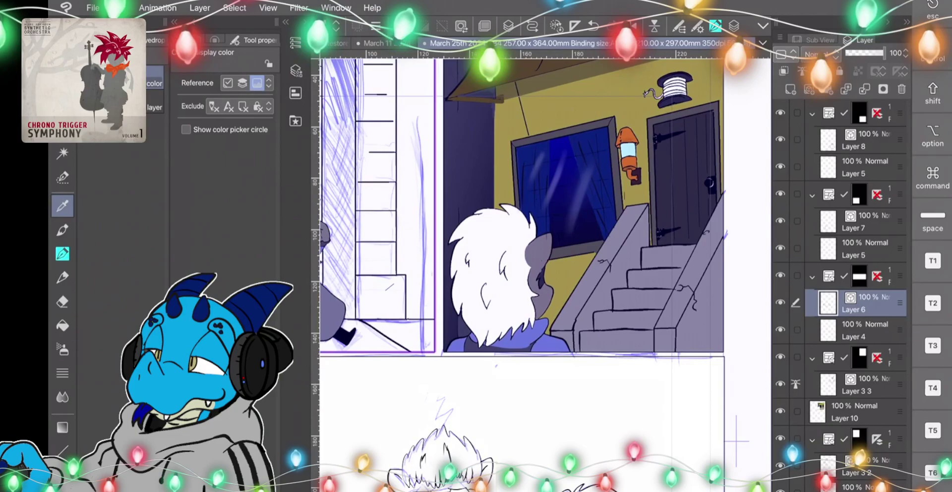
{"action": "scroll", "coordinate": [545, 275], "scroll_direction": "up", "scroll_amount": 3}
{"action": "scroll", "coordinate": [545, 275], "scroll_direction": "up", "scroll_amount": 1}
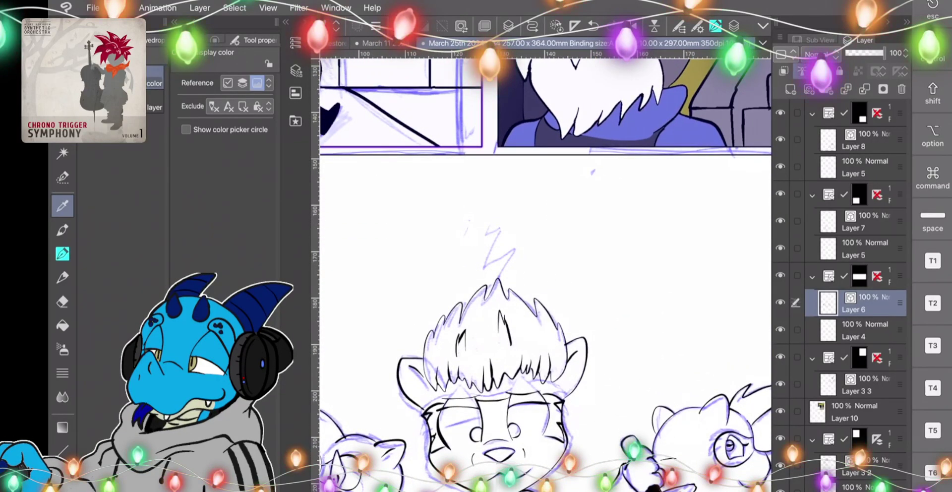
Fill the middle character's ears and forehead below the hair with the grey-brown fur colour on Layer 4.
{"action": "left_click", "coordinate": [865, 331]}
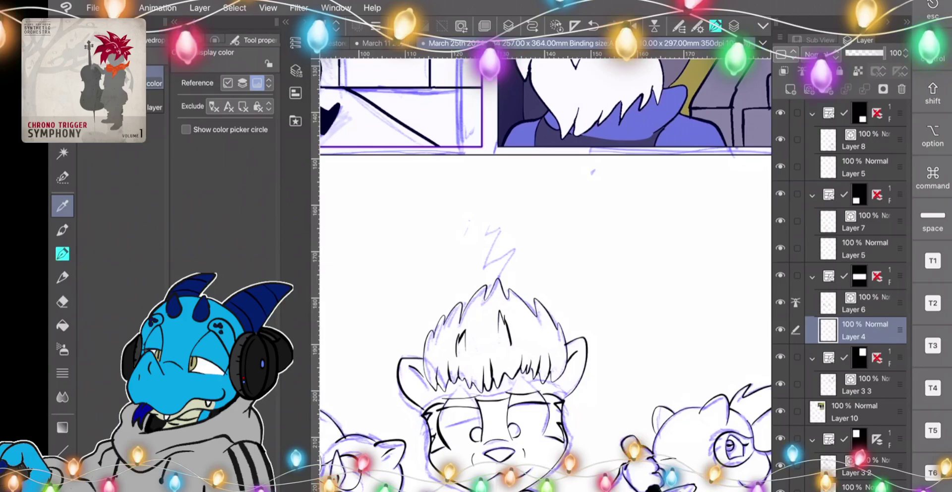
{"action": "left_click", "coordinate": [63, 326]}
{"action": "left_click", "coordinate": [460, 390]}
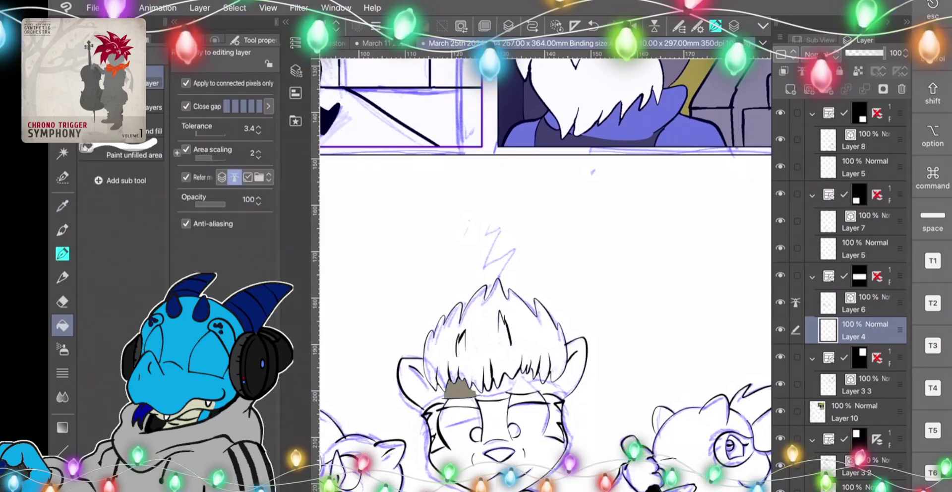
{"action": "left_click", "coordinate": [424, 392]}
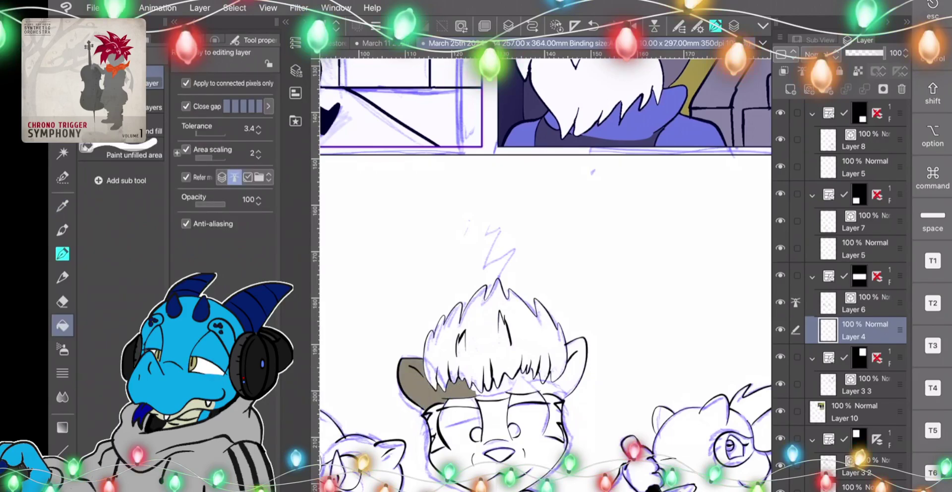
{"action": "left_click", "coordinate": [494, 393]}
{"action": "left_click", "coordinate": [507, 384]}
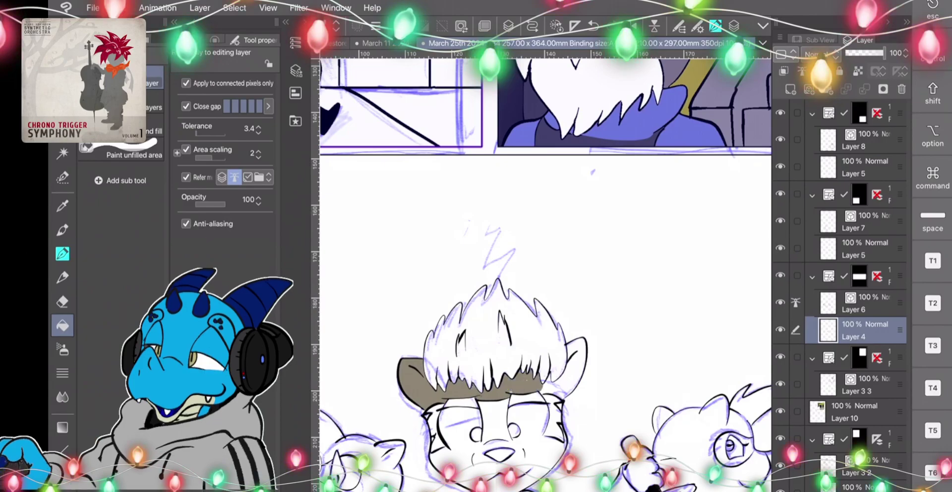
{"action": "left_click", "coordinate": [563, 367]}
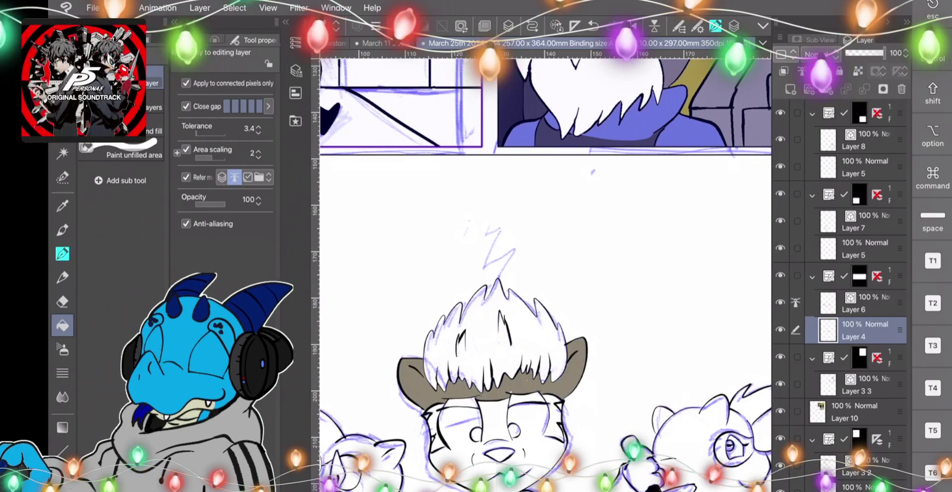
{"action": "left_click", "coordinate": [63, 229]}
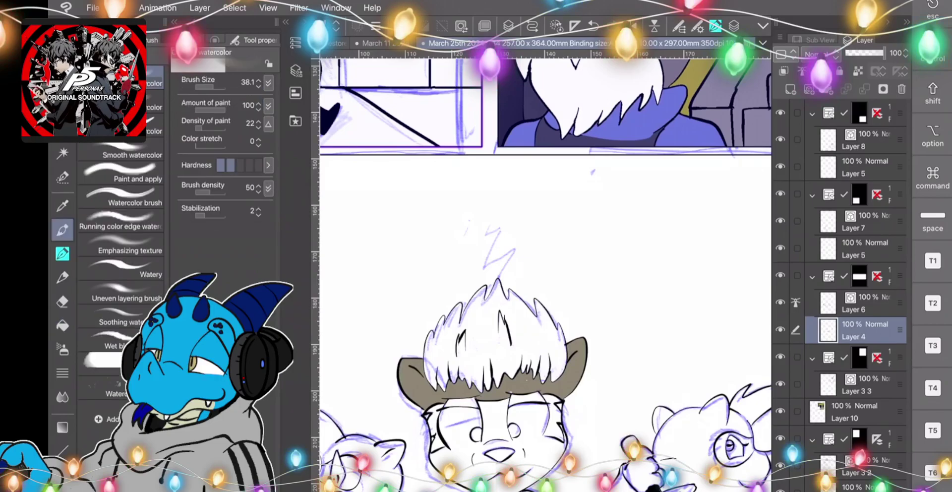
{"action": "left_click", "coordinate": [63, 254]}
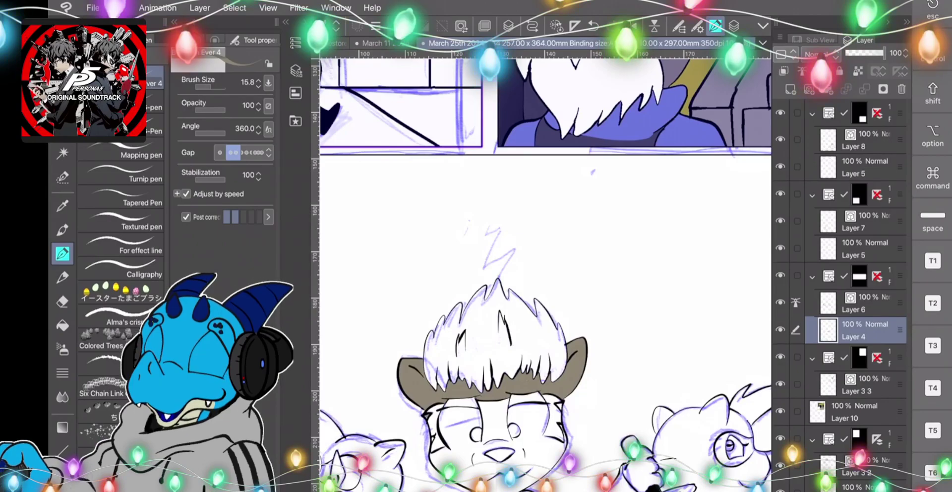
{"action": "left_click", "coordinate": [62, 326]}
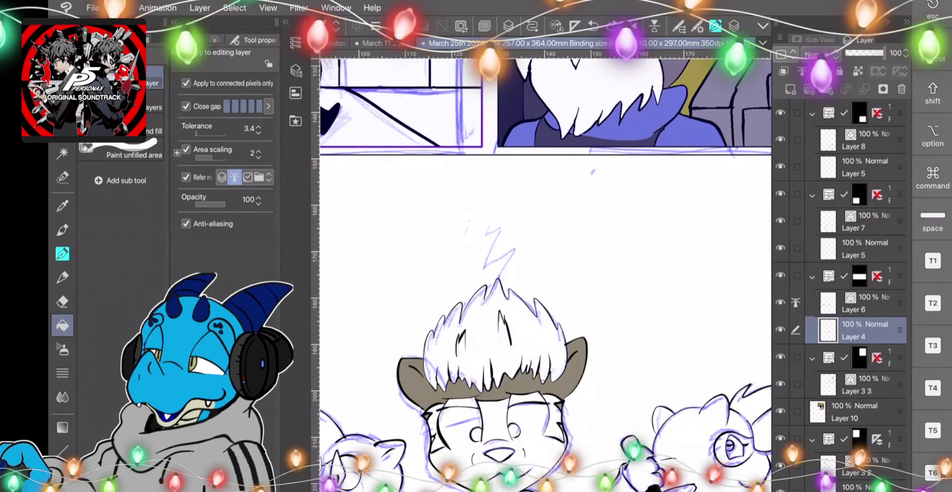
Draw grey-brown boundary lines with the size 15.8 pen beneath both of the middle character's eyes, from the nose bridge to the cheeks.
{"action": "scroll", "coordinate": [545, 276], "scroll_direction": "up", "scroll_amount": 2}
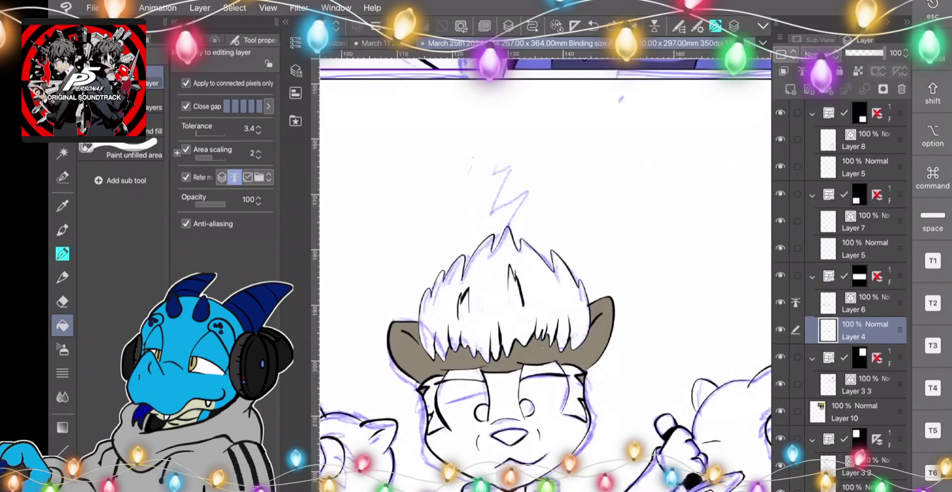
{"action": "scroll", "coordinate": [545, 276], "scroll_direction": "up", "scroll_amount": 4}
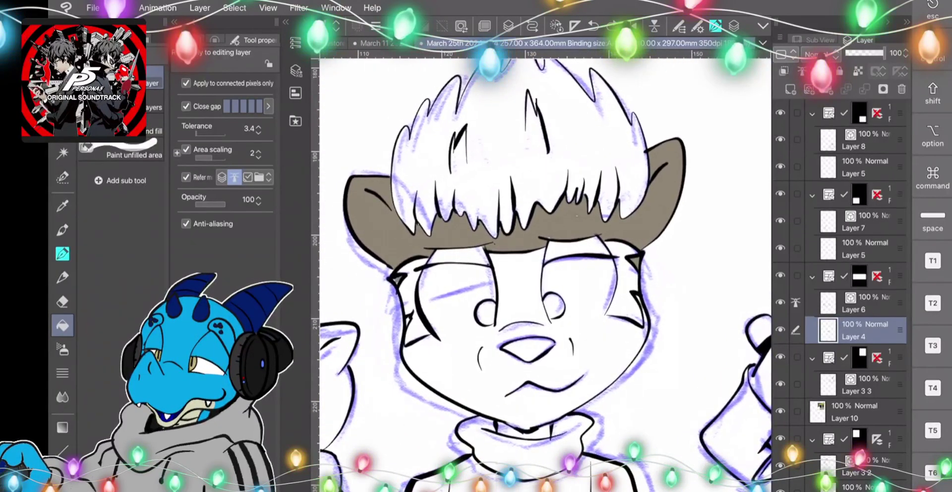
{"action": "key", "text": "p"}
{"action": "left_click_drag", "start_coordinate": [440, 340], "coordinate": [578, 322]}
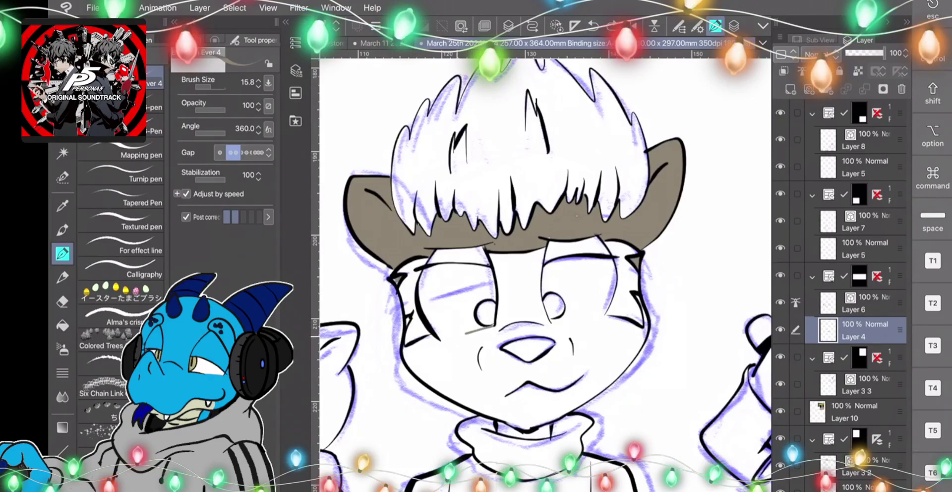
{"action": "left_click_drag", "start_coordinate": [466, 331], "coordinate": [438, 340]}
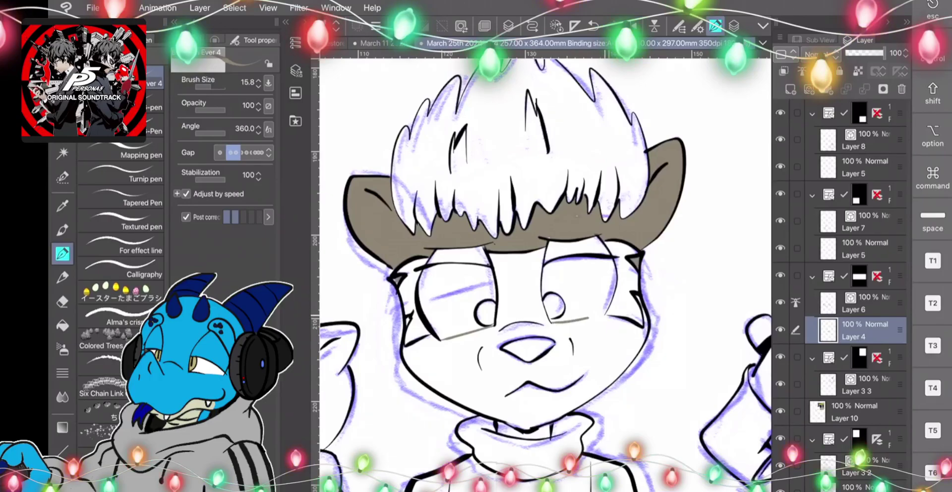
{"action": "left_click_drag", "start_coordinate": [589, 318], "coordinate": [605, 314]}
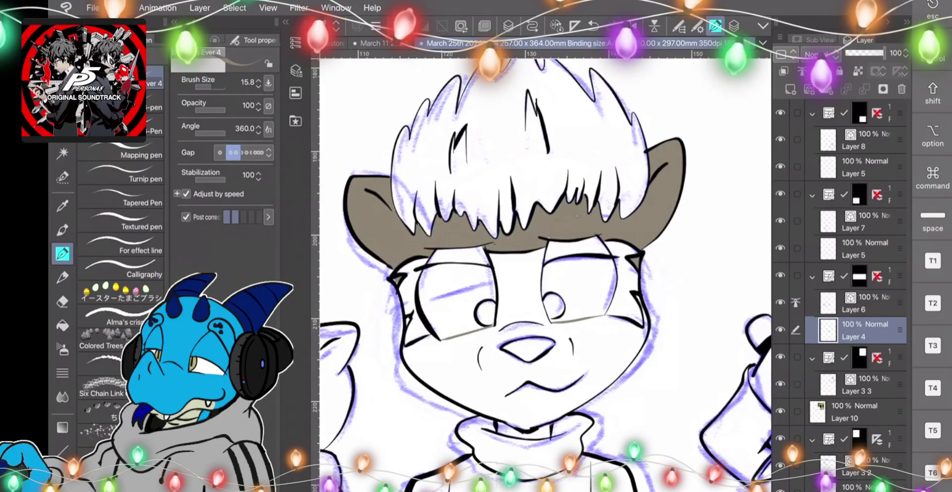
Fill the middle character's muzzle, neck and both upper eyelids with the grey-brown fur colour.
{"action": "left_click", "coordinate": [63, 326]}
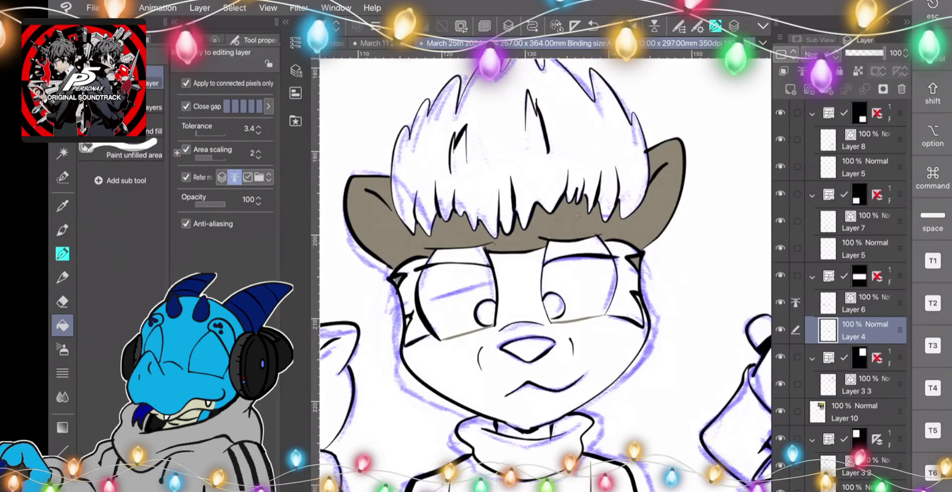
{"action": "left_click", "coordinate": [526, 369]}
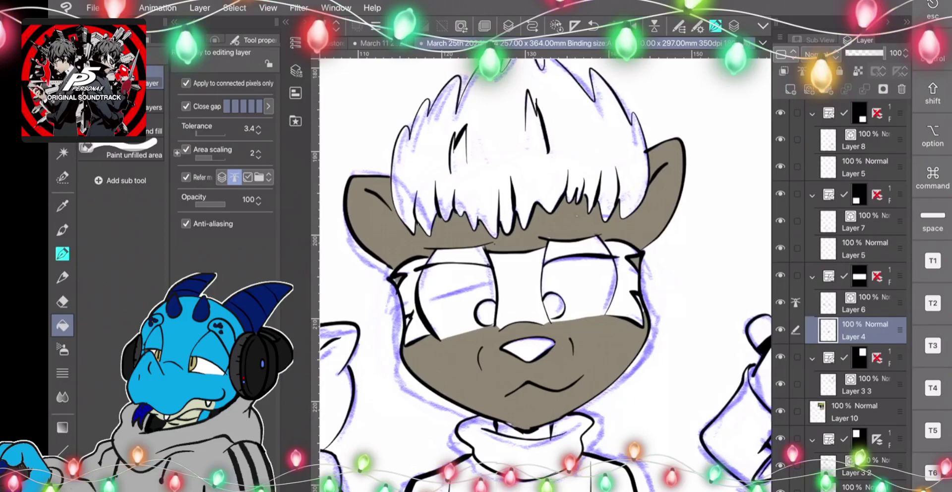
{"action": "left_click", "coordinate": [62, 254]}
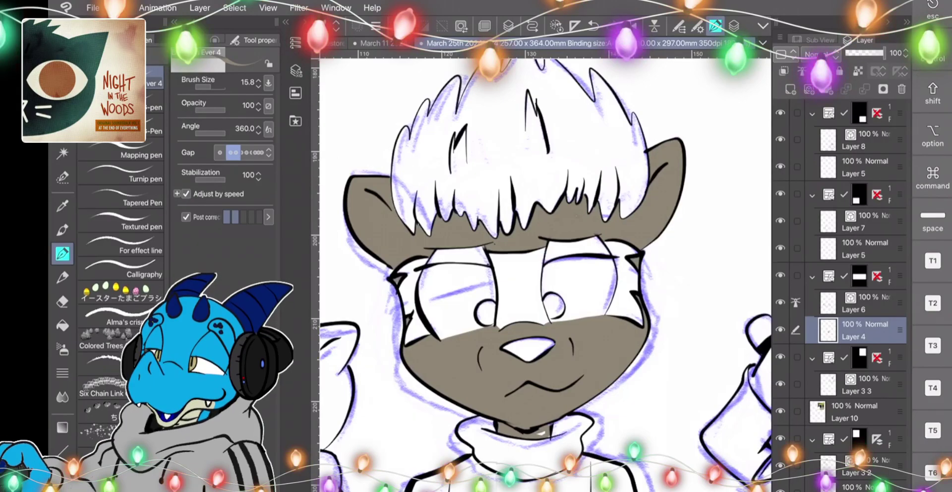
{"action": "left_click", "coordinate": [62, 325]}
{"action": "left_click", "coordinate": [460, 256]}
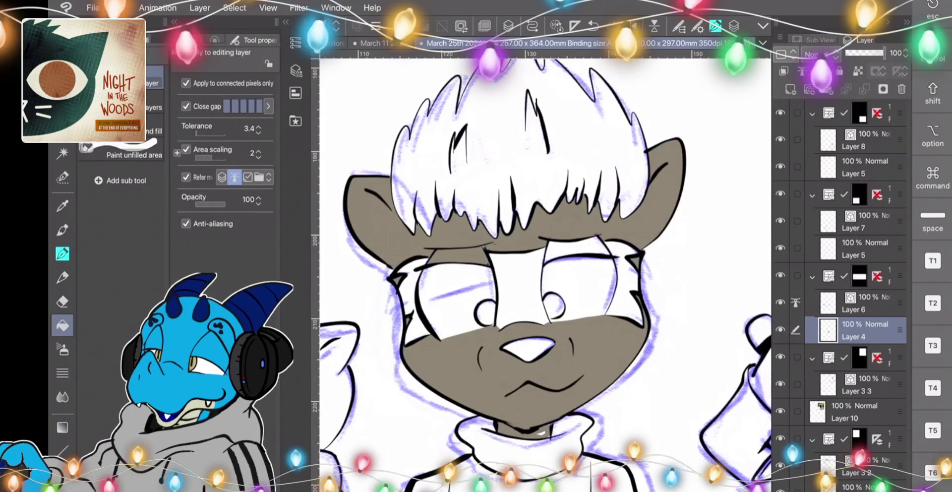
{"action": "left_click", "coordinate": [578, 248]}
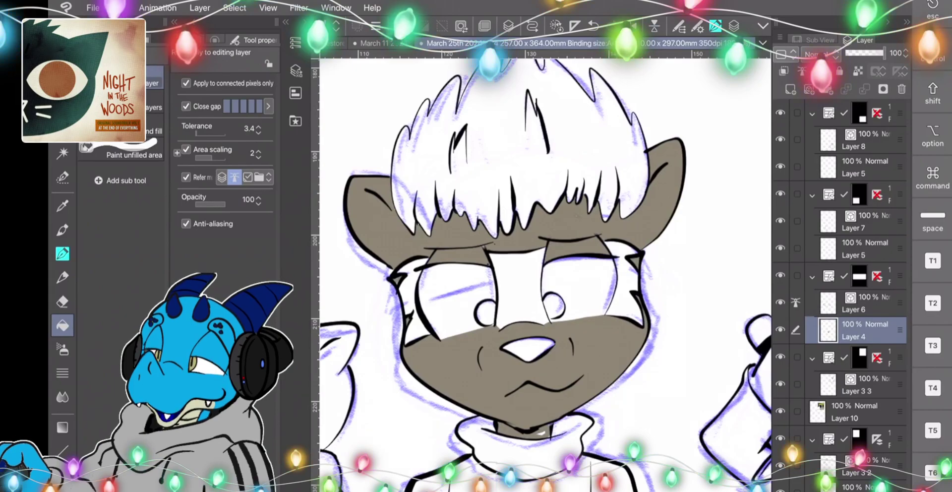
Pick black and fill the middle character's mask markings beside both eyes and across the nose bridge.
{"action": "scroll", "coordinate": [546, 275], "scroll_direction": "down", "scroll_amount": 5}
{"action": "scroll", "coordinate": [546, 275], "scroll_direction": "up", "scroll_amount": 3}
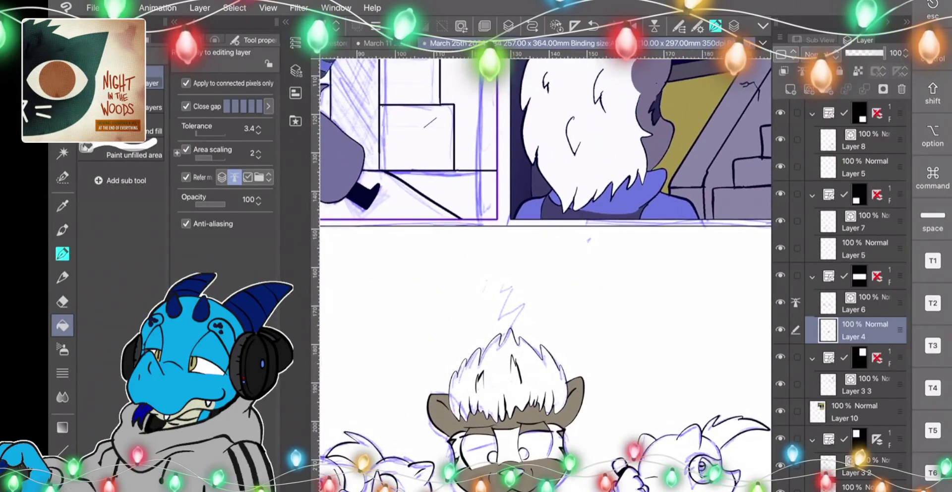
{"action": "left_click", "coordinate": [62, 206]}
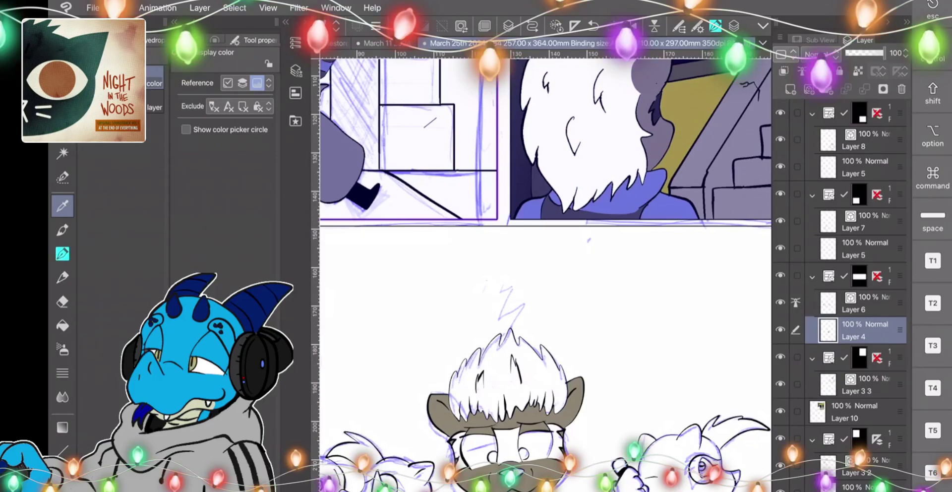
{"action": "scroll", "coordinate": [545, 347], "scroll_direction": "up", "scroll_amount": 4}
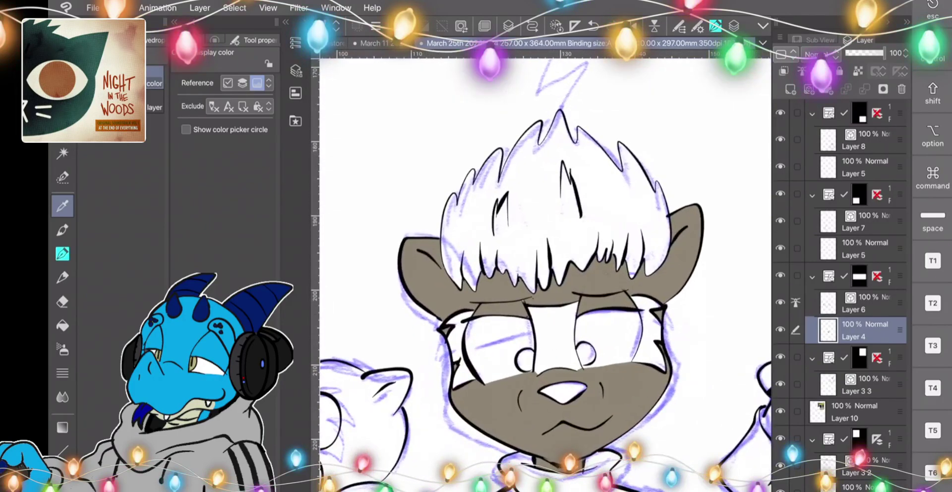
{"action": "left_click", "coordinate": [63, 326]}
{"action": "left_click", "coordinate": [458, 337]}
{"action": "left_click", "coordinate": [464, 373]}
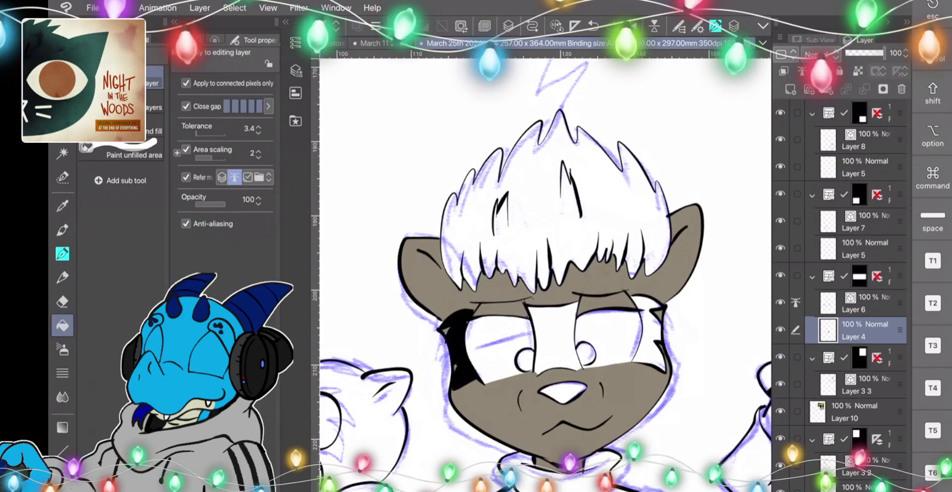
{"action": "left_click", "coordinate": [558, 333]}
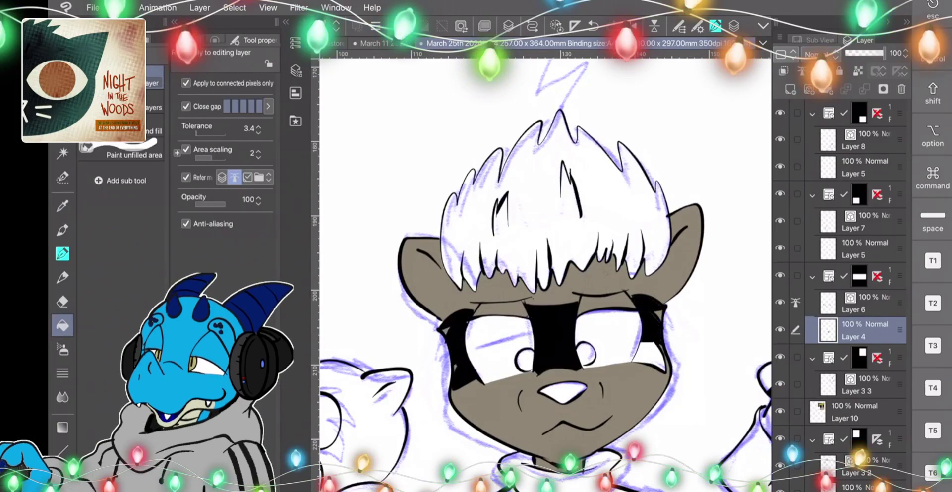
{"action": "left_click", "coordinate": [647, 354]}
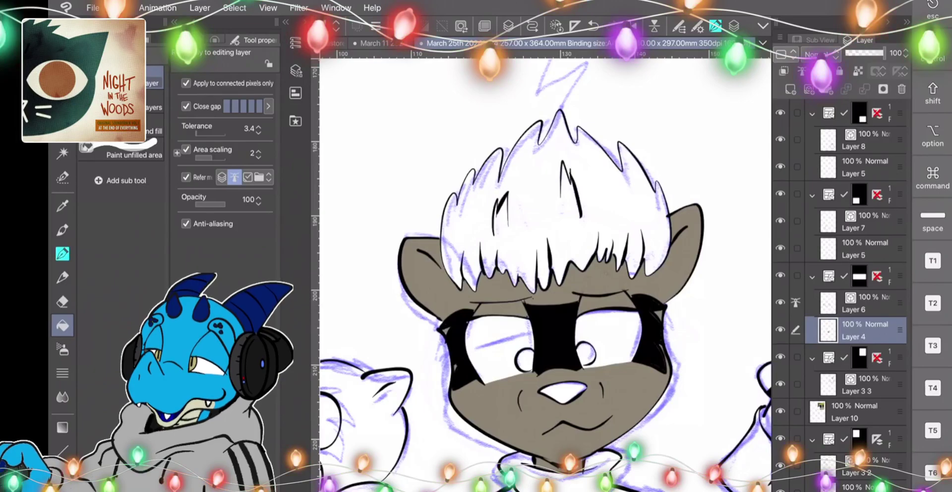
Change the drawing colour to white and fill the middle character's hair.
{"action": "double_click", "coordinate": [60, 478]}
{"action": "left_click", "coordinate": [473, 400]}
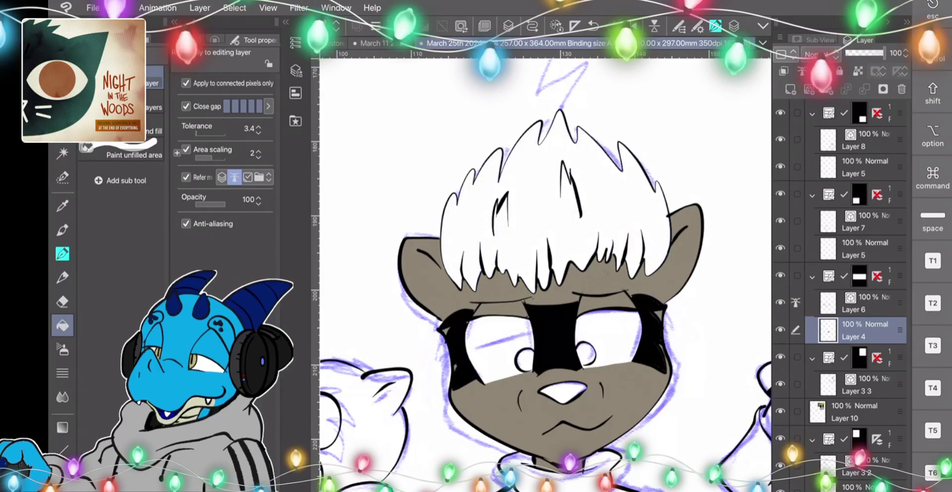
{"action": "scroll", "coordinate": [545, 276], "scroll_direction": "down", "scroll_amount": 5}
{"action": "left_click_drag", "start_coordinate": [507, 318], "coordinate": [549, 326]}
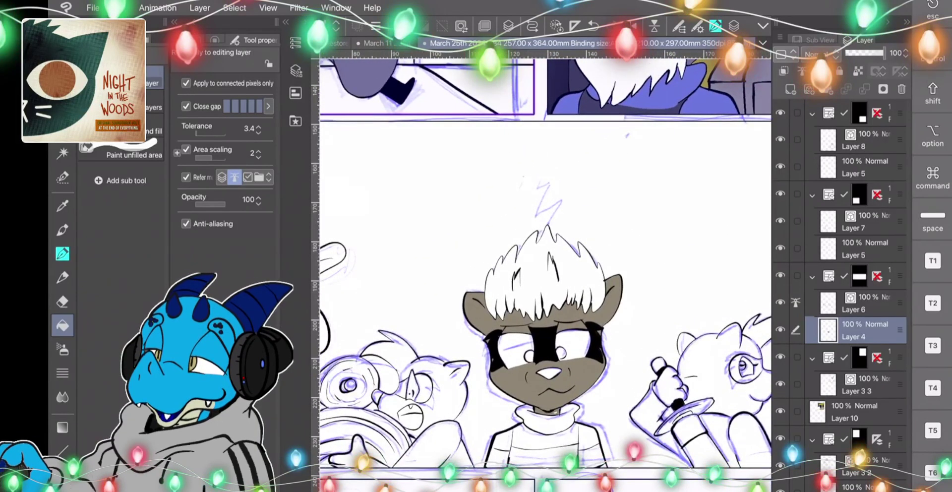
Fill the middle character's irises with a bright green at hue 127, and fill the whites of the eyes with white.
{"action": "double_click", "coordinate": [60, 478]}
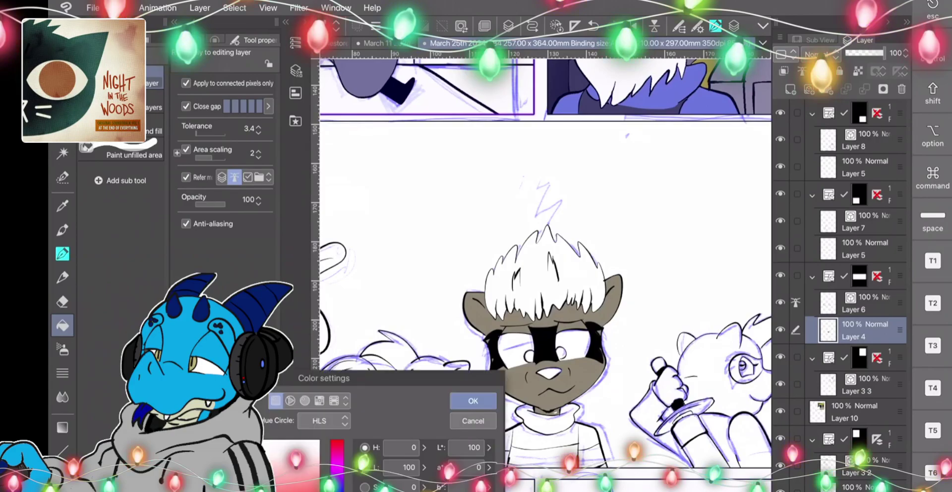
{"action": "left_click", "coordinate": [337, 489]}
{"action": "left_click", "coordinate": [473, 400]}
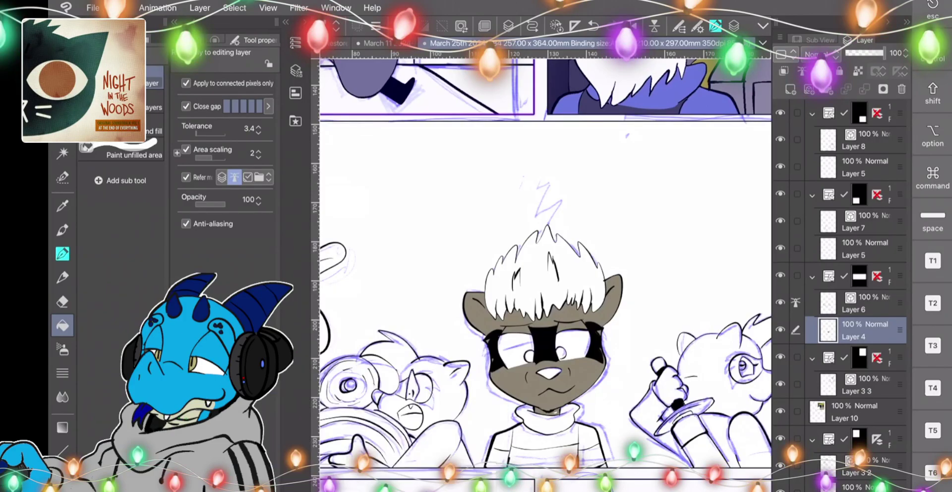
{"action": "left_click", "coordinate": [561, 353]}
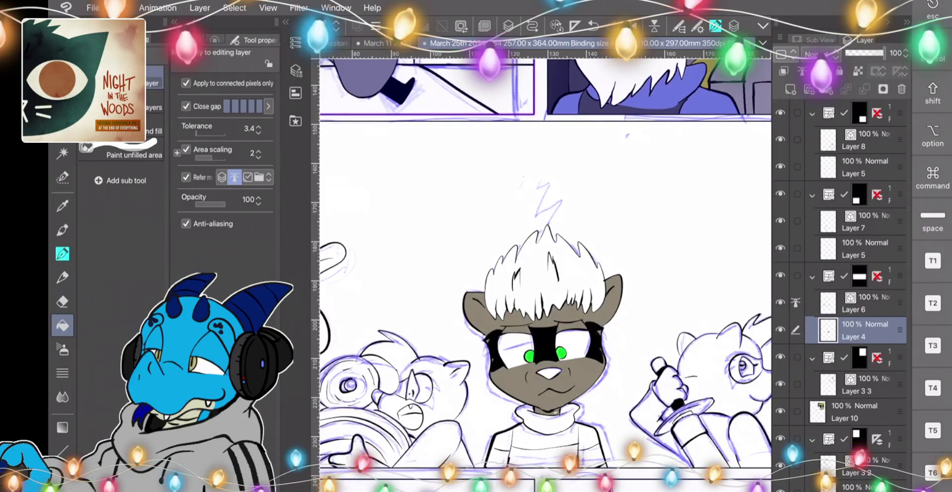
{"action": "left_click", "coordinate": [62, 485]}
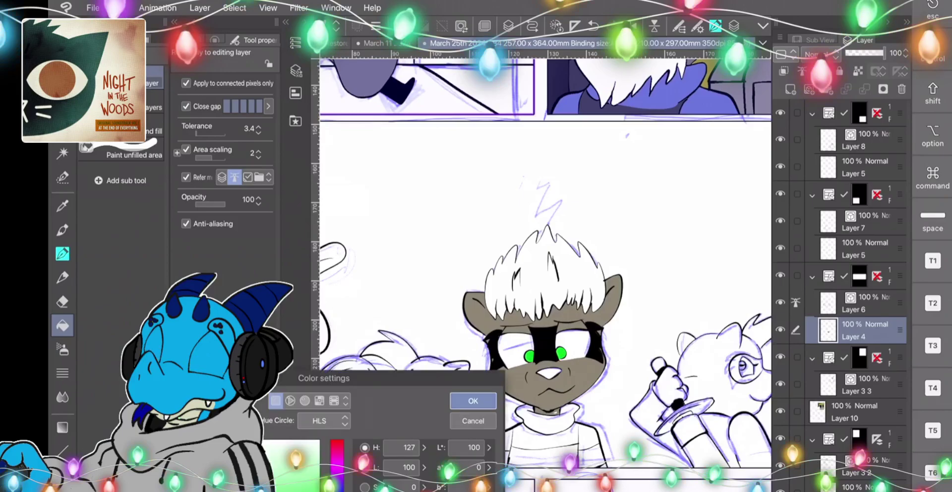
{"action": "key", "text": "Return"}
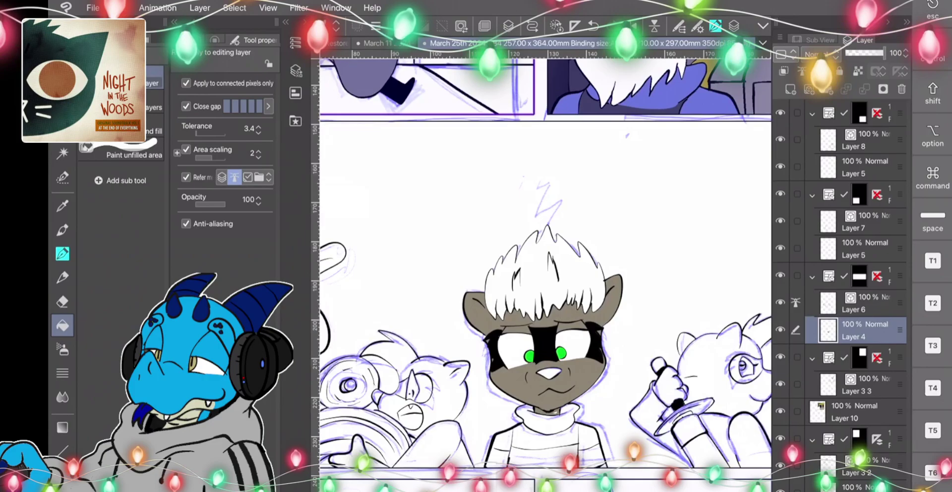
Sample the blue of the collar in the finished panels and fill the middle character's turtleneck collar with it.
{"action": "scroll", "coordinate": [545, 276], "scroll_direction": "up", "scroll_amount": 2}
{"action": "scroll", "coordinate": [545, 275], "scroll_direction": "down", "scroll_amount": 4}
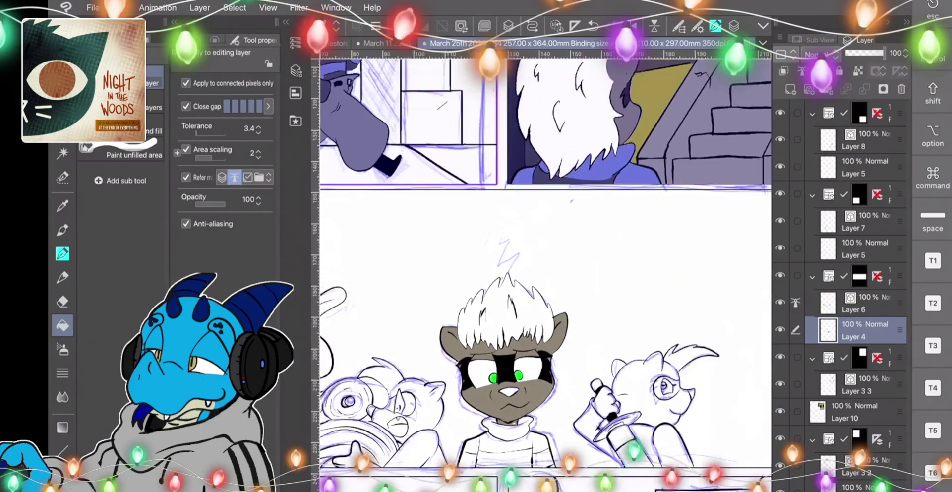
{"action": "key", "text": "i"}
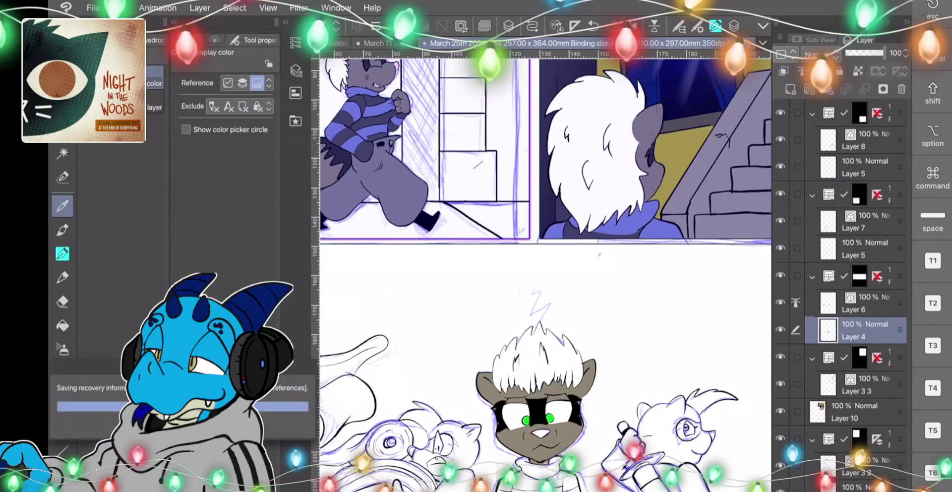
{"action": "key", "text": "g"}
{"action": "left_click", "coordinate": [537, 468]}
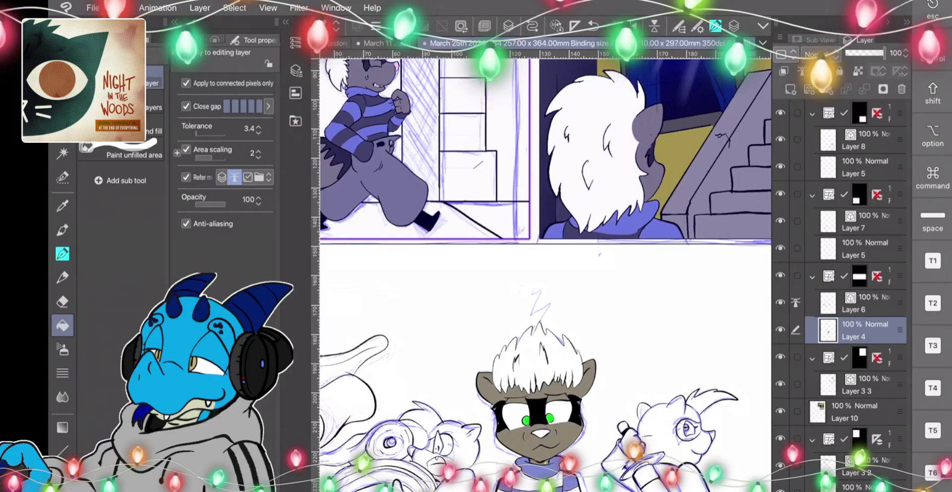
Sample the dark grey and blue of the striped shirt in the finished panels and fill the middle character's shirt stripes to match.
{"action": "key", "text": "i"}
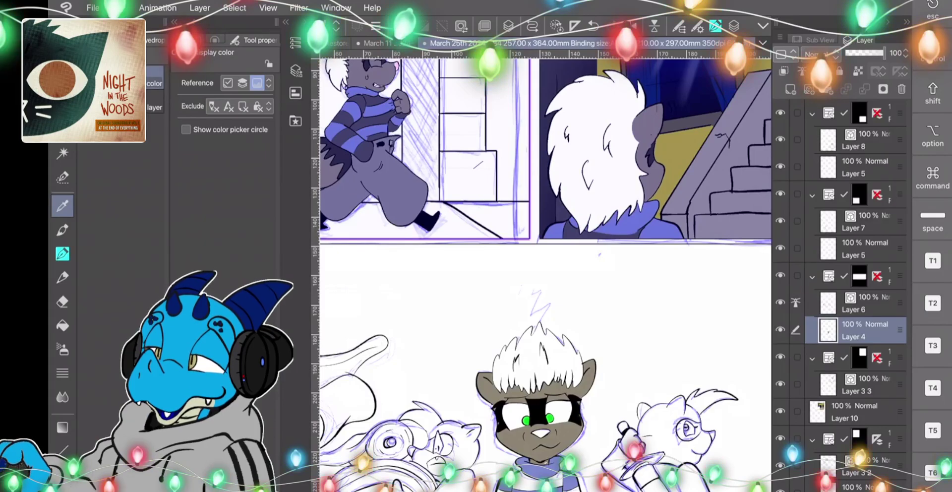
{"action": "key", "text": "g"}
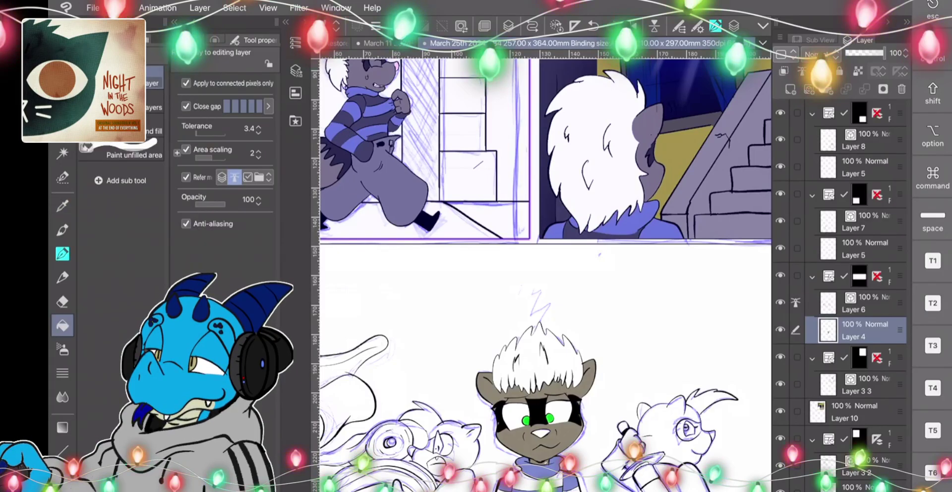
{"action": "left_click", "coordinate": [561, 480]}
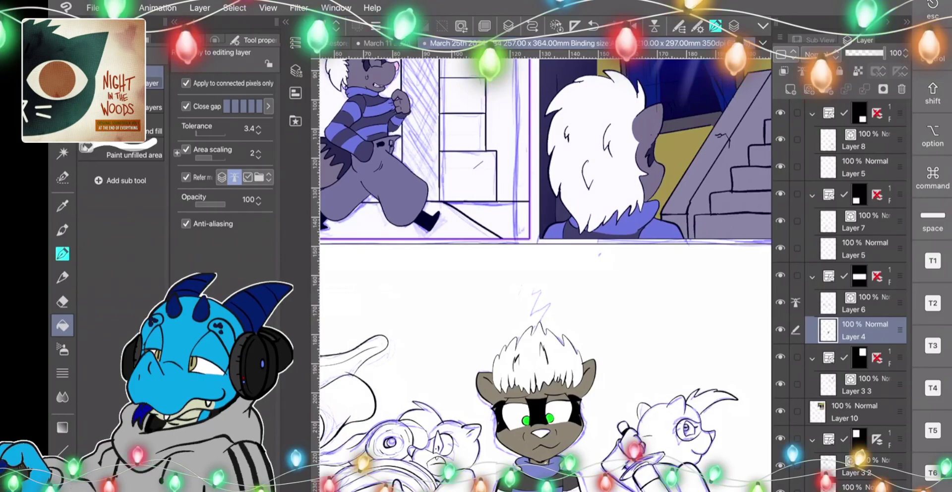
{"action": "key", "text": "i"}
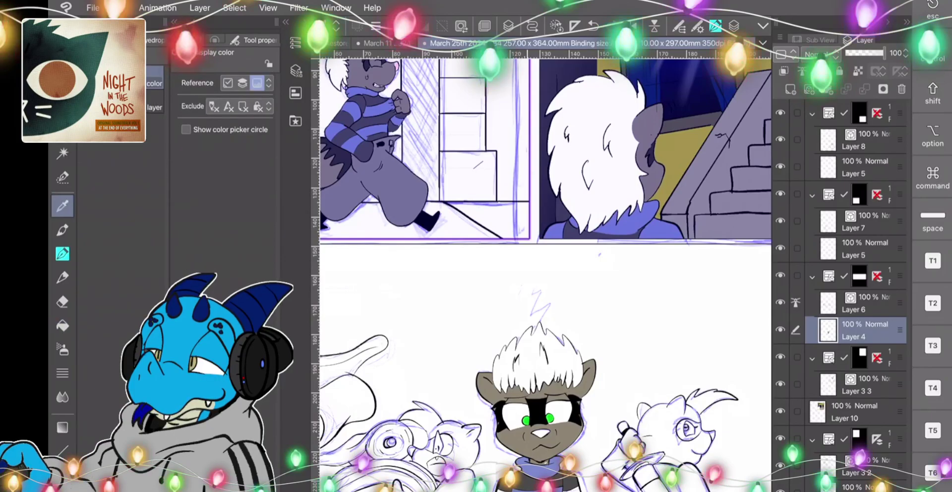
{"action": "key", "text": "g"}
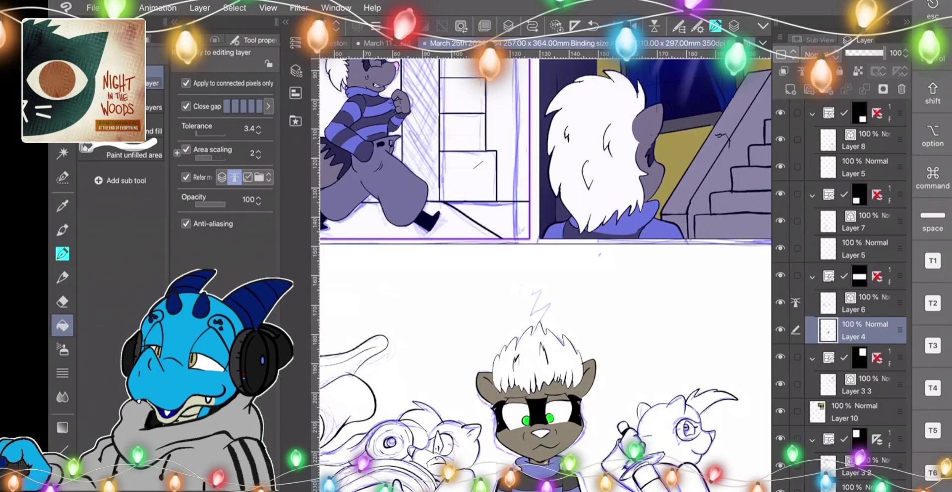
{"action": "key", "text": "i"}
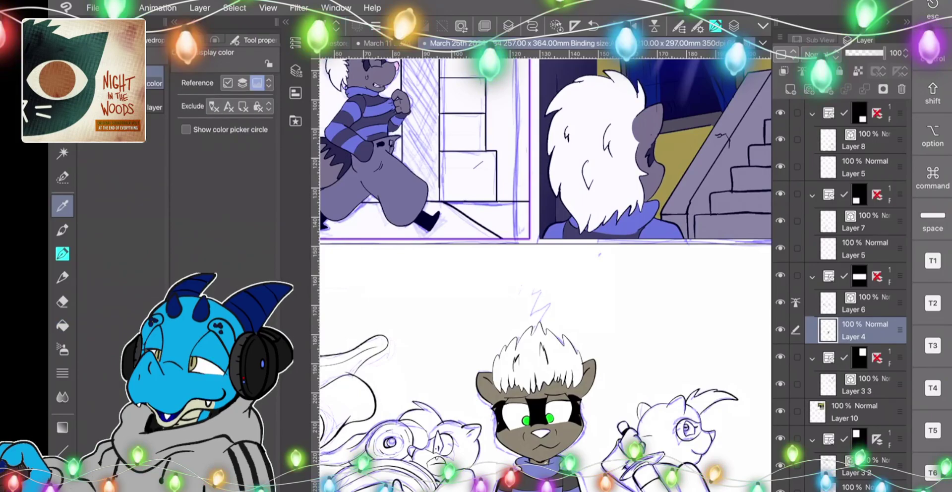
Set the drawing colour to a pale pink at hue 301 and fill the middle character's nose.
{"action": "scroll", "coordinate": [546, 275], "scroll_direction": "up", "scroll_amount": 5}
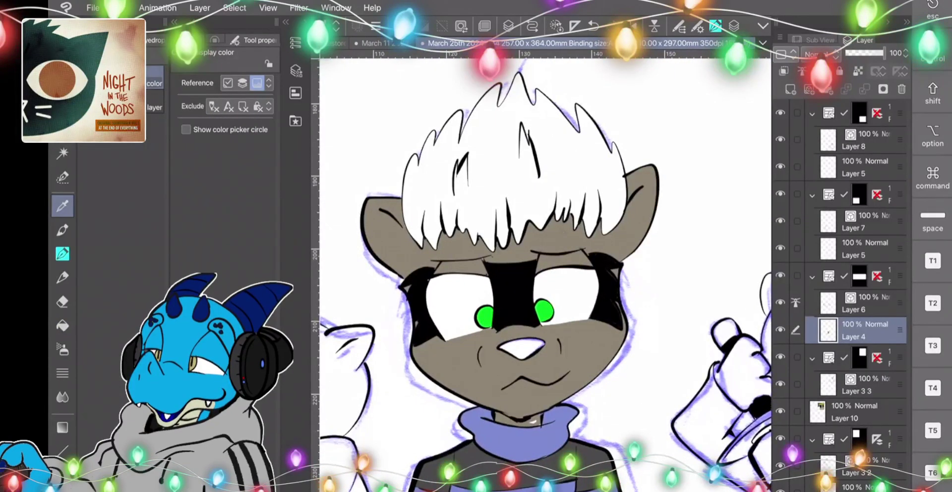
{"action": "key", "text": "p"}
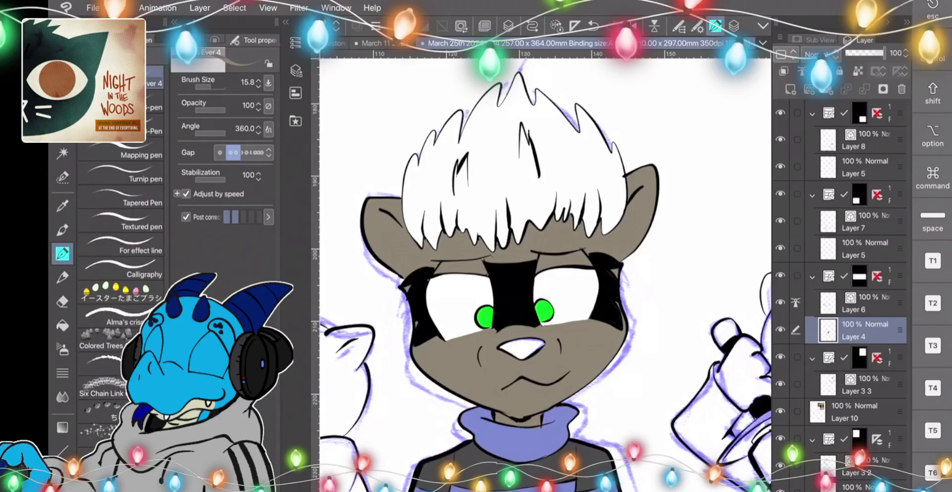
{"action": "double_click", "coordinate": [62, 487]}
{"action": "left_click", "coordinate": [338, 466]}
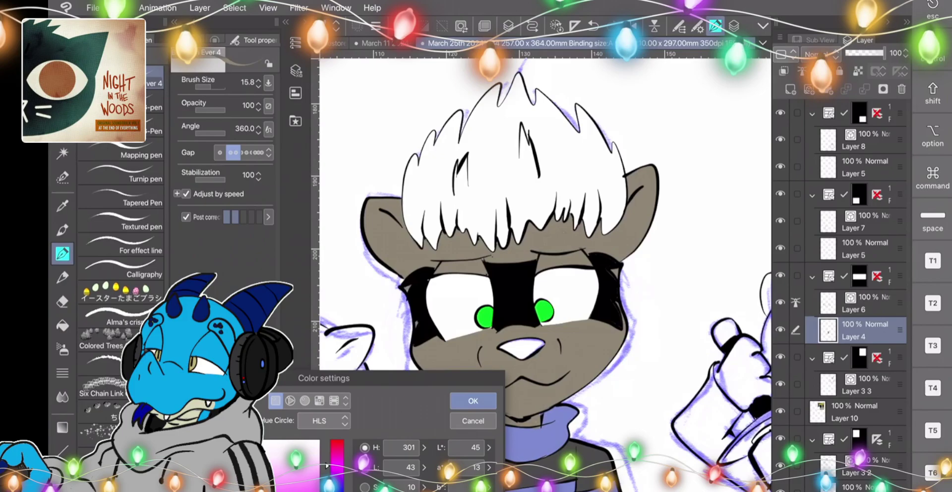
{"action": "left_click", "coordinate": [178, 448]}
{"action": "left_click", "coordinate": [473, 401]}
{"action": "left_click", "coordinate": [62, 325]}
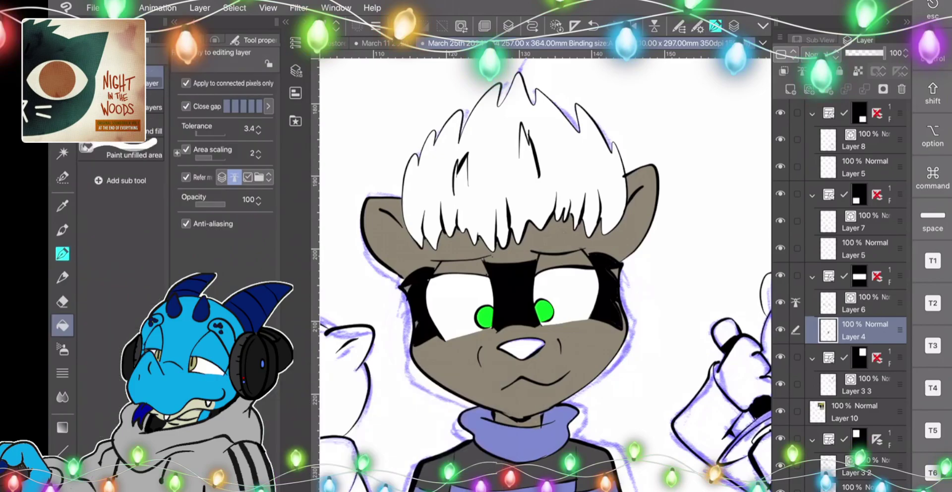
Set the drawing colour to a golden tan at hue 41, luminance 49, saturation 42 and fill the left character's head, hair tuft and muzzle.
{"action": "scroll", "coordinate": [545, 275], "scroll_direction": "down", "scroll_amount": 5}
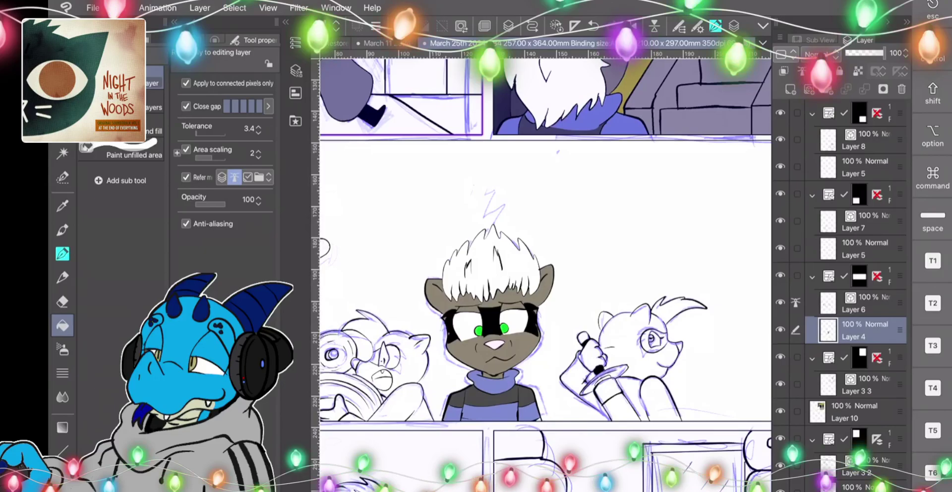
{"action": "key", "text": "i"}
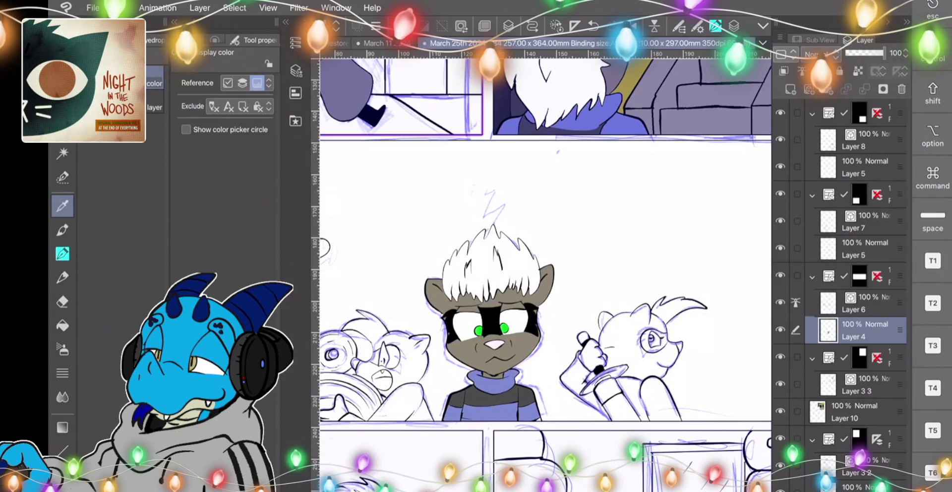
{"action": "key", "text": "p"}
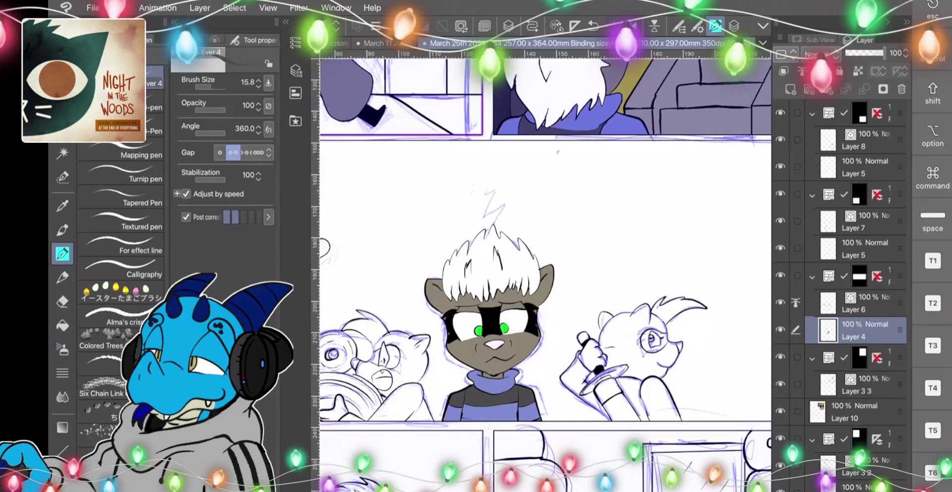
{"action": "mouse_move", "coordinate": [495, 343]}
{"action": "left_mouse_down"}
{"action": "mouse_move", "coordinate": [596, 274]}
{"action": "mouse_move", "coordinate": [588, 272]}
{"action": "left_mouse_up"}
{"action": "scroll", "coordinate": [529, 170], "scroll_direction": "up", "scroll_amount": 5}
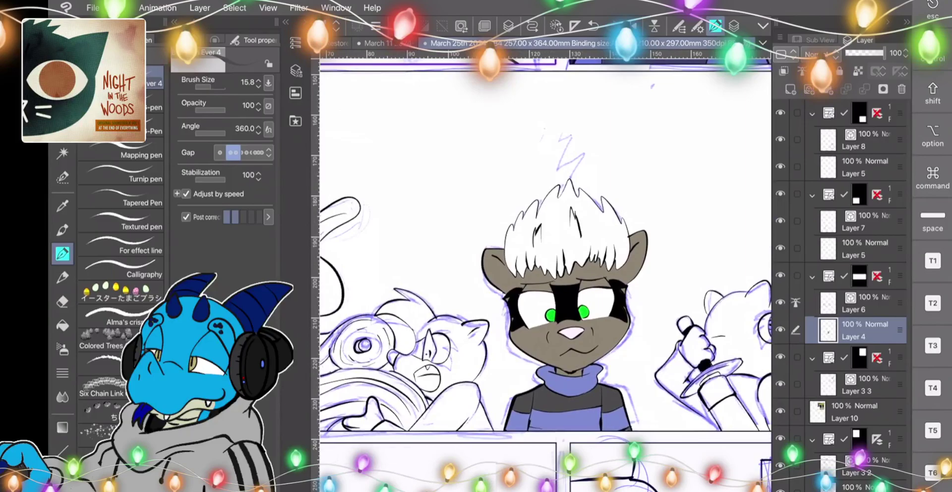
{"action": "left_click_drag", "start_coordinate": [642, 371], "coordinate": [610, 374]}
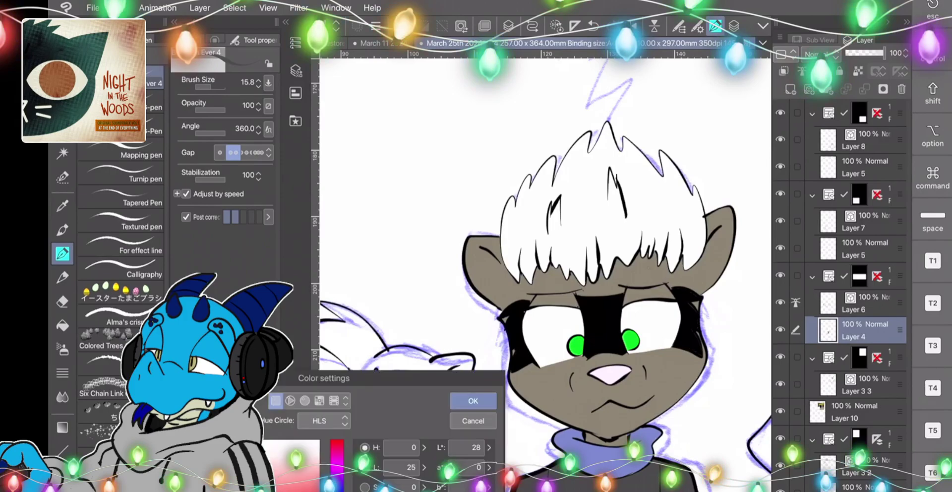
{"action": "left_click", "coordinate": [337, 490]}
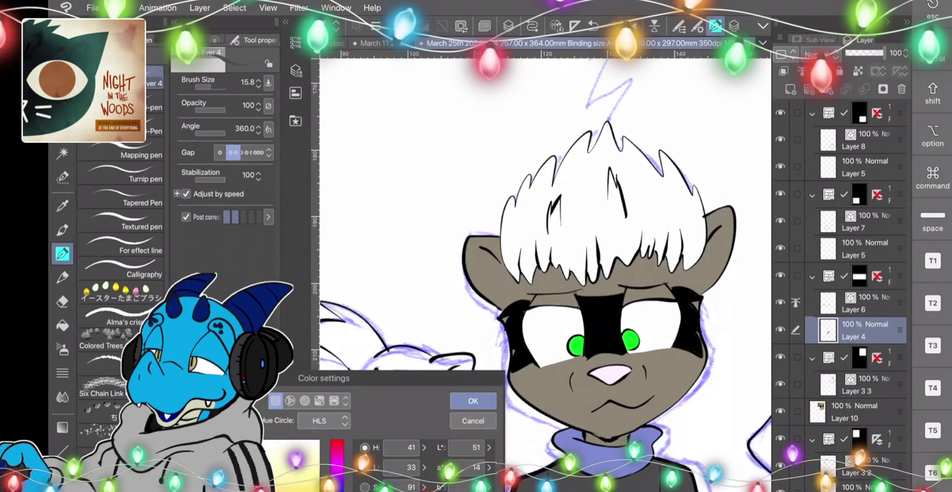
{"action": "left_click_drag", "start_coordinate": [207, 455], "coordinate": [198, 448]}
{"action": "left_click_drag", "start_coordinate": [315, 491], "coordinate": [248, 490]}
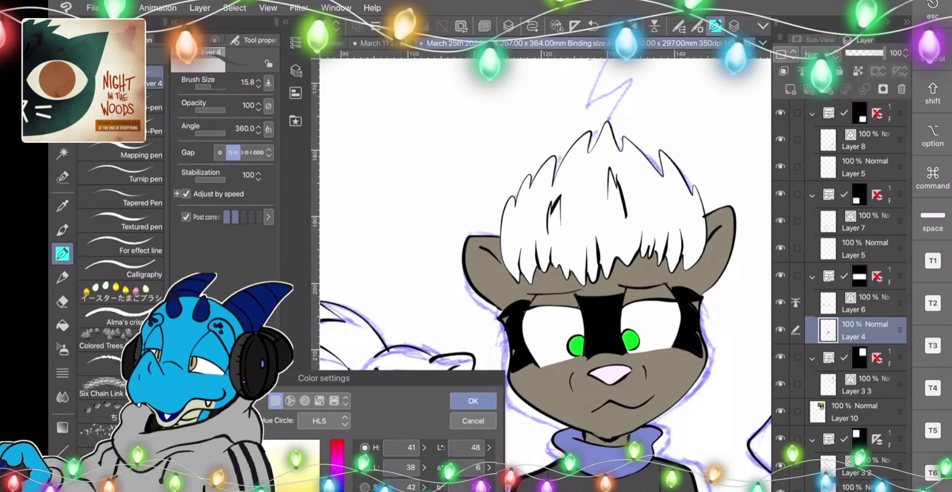
{"action": "left_click_drag", "start_coordinate": [222, 491], "coordinate": [244, 491]}
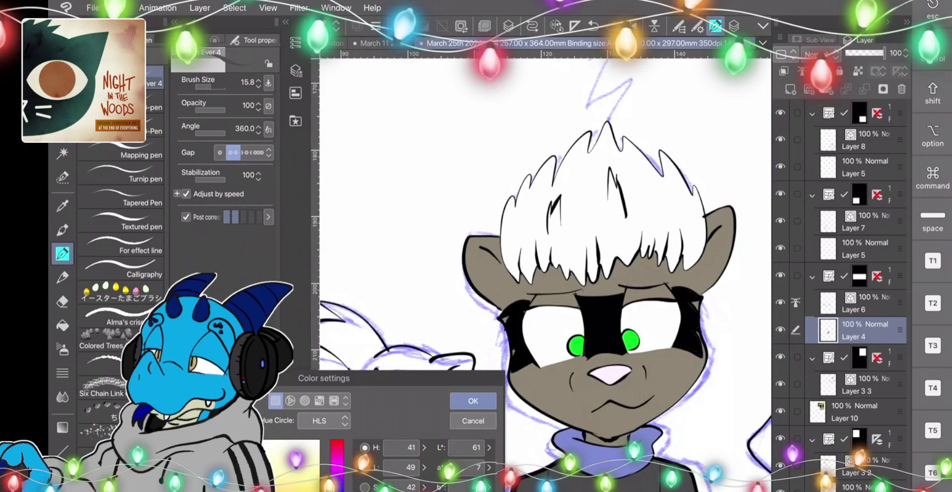
{"action": "left_click", "coordinate": [473, 401]}
{"action": "left_click", "coordinate": [62, 325]}
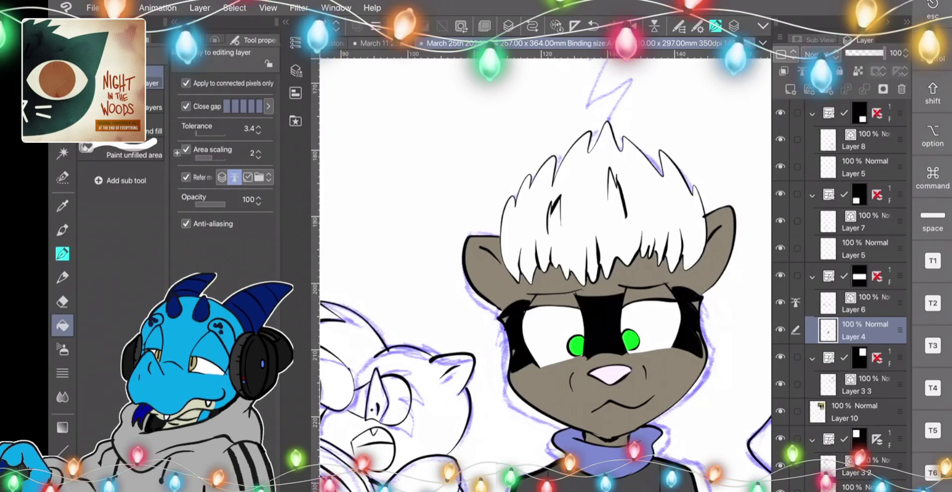
{"action": "left_click", "coordinate": [429, 397]}
{"action": "left_click", "coordinate": [361, 346]}
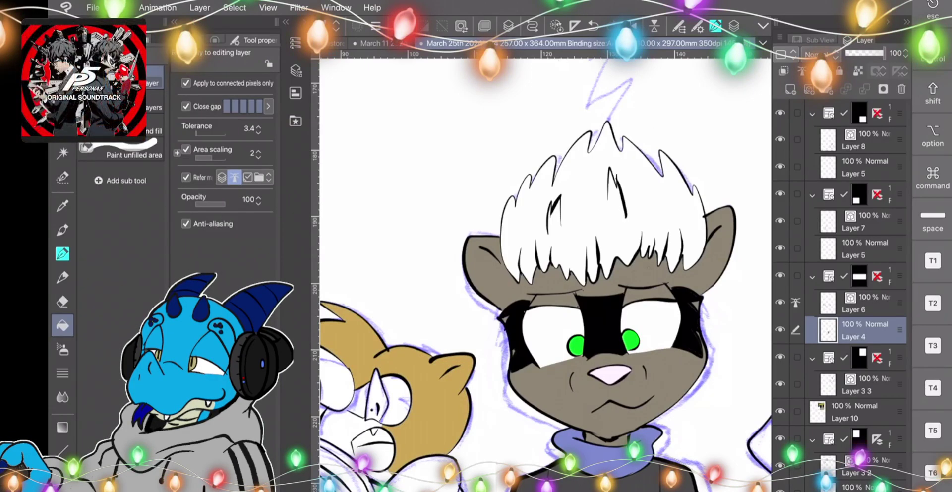
{"action": "left_click", "coordinate": [340, 427]}
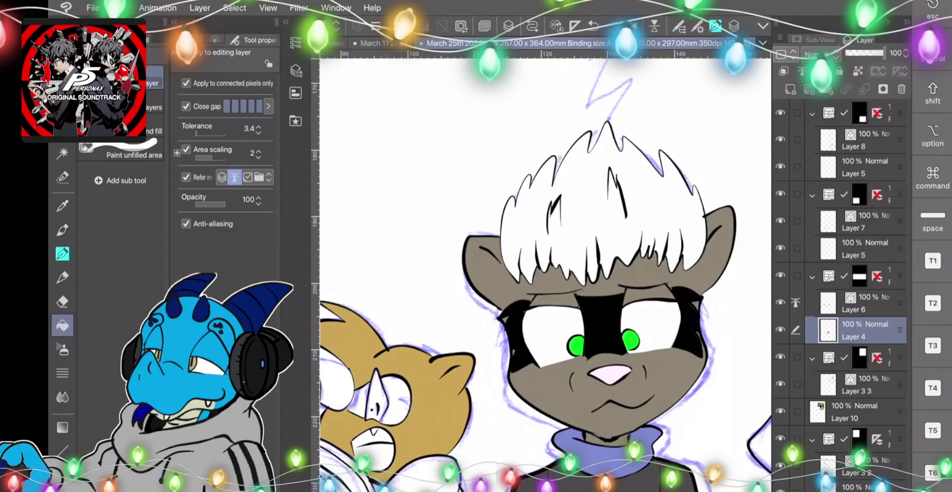
Change the drawing colour to a dark brown at hue 41, luminance 24, saturation 92 and fill the left character's eye markings.
{"action": "scroll", "coordinate": [546, 275], "scroll_direction": "down", "scroll_amount": 2}
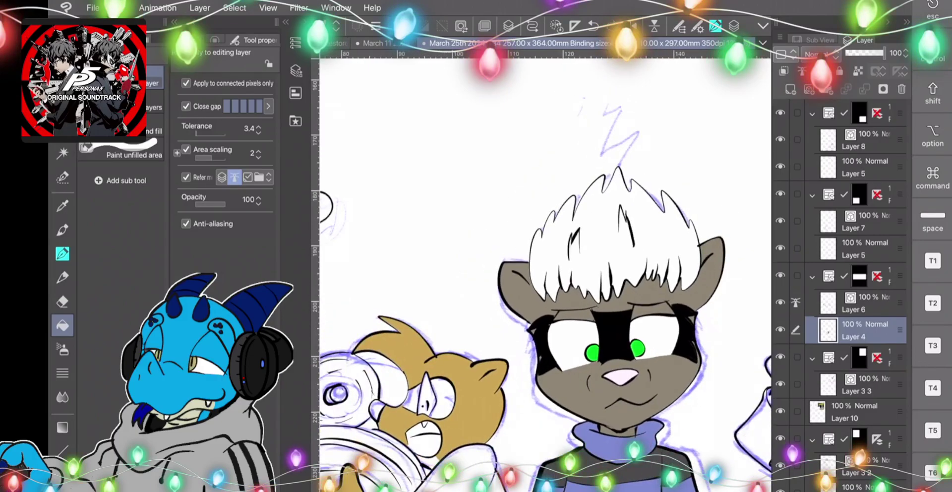
{"action": "scroll", "coordinate": [546, 273], "scroll_direction": "up", "scroll_amount": 3}
{"action": "scroll", "coordinate": [545, 273], "scroll_direction": "up", "scroll_amount": 2}
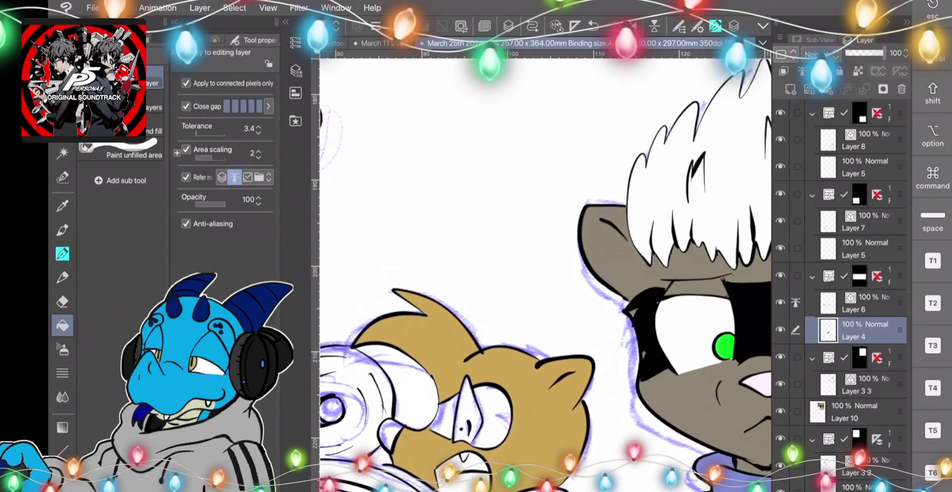
{"action": "double_click", "coordinate": [63, 485]}
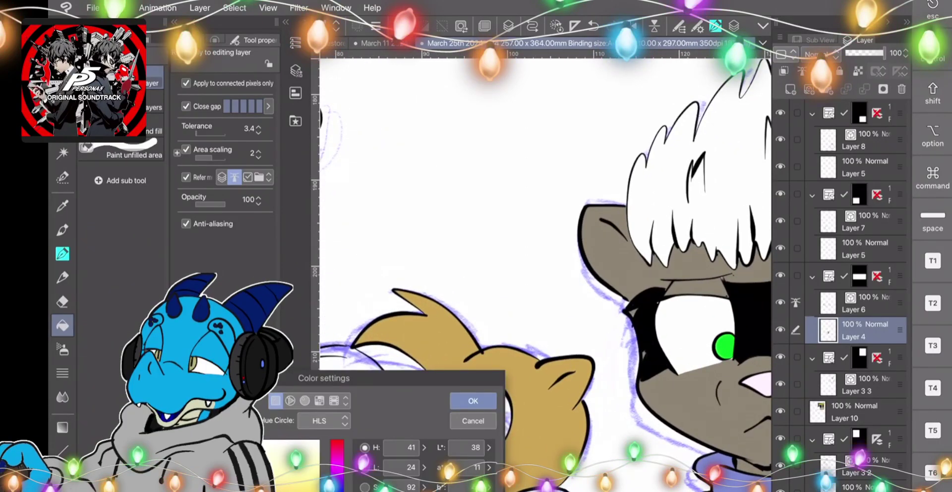
{"action": "left_click", "coordinate": [473, 400]}
{"action": "left_click", "coordinate": [494, 415]}
{"action": "left_click", "coordinate": [445, 417]}
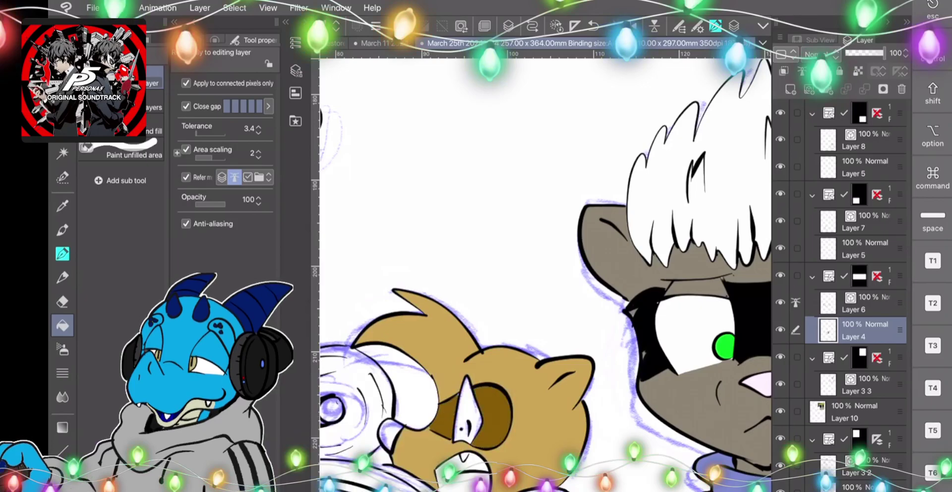
Set the drawing colour to a pink at hue 307, luminance 80, saturation 72 and fill the left character's tongue and nose.
{"action": "double_click", "coordinate": [62, 486]}
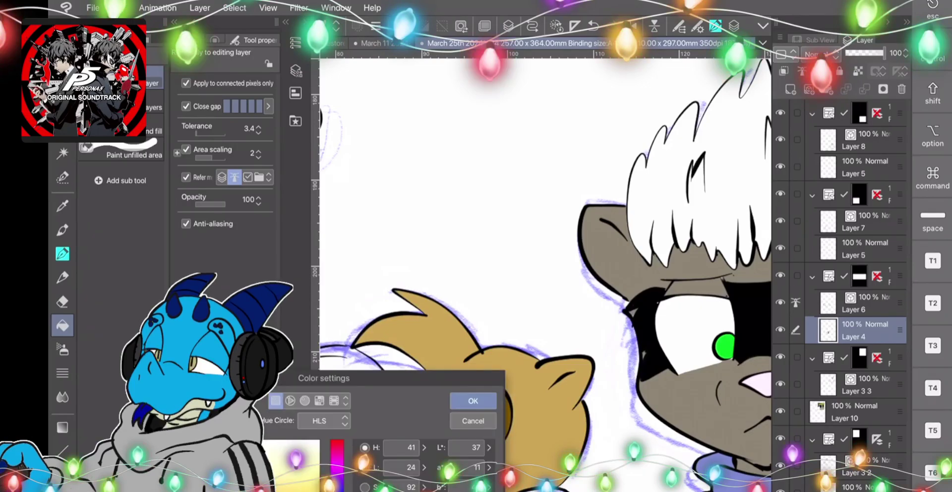
{"action": "left_click", "coordinate": [327, 463]}
{"action": "left_click", "coordinate": [276, 463]}
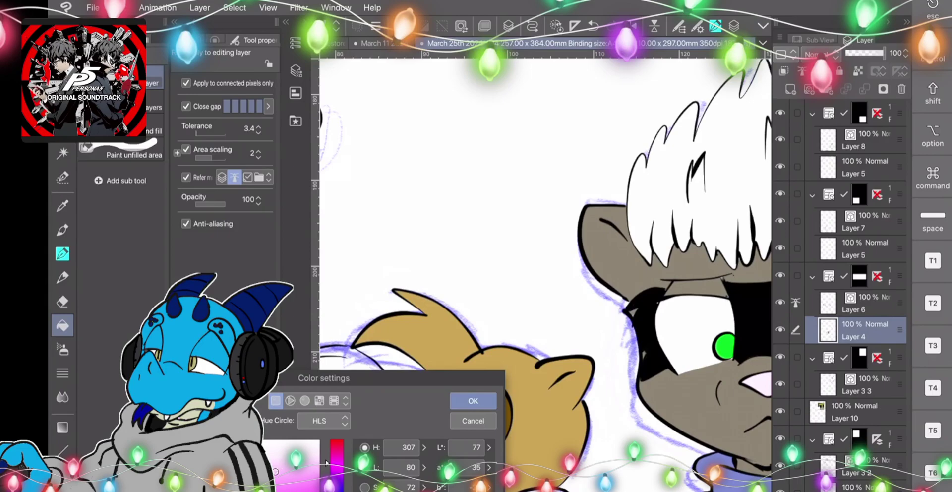
{"action": "left_click", "coordinate": [473, 401]}
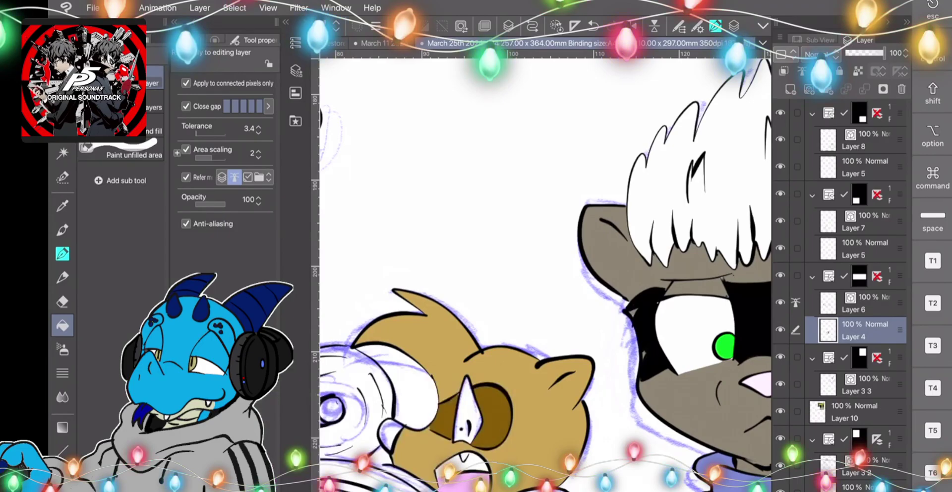
{"action": "left_click", "coordinate": [391, 432]}
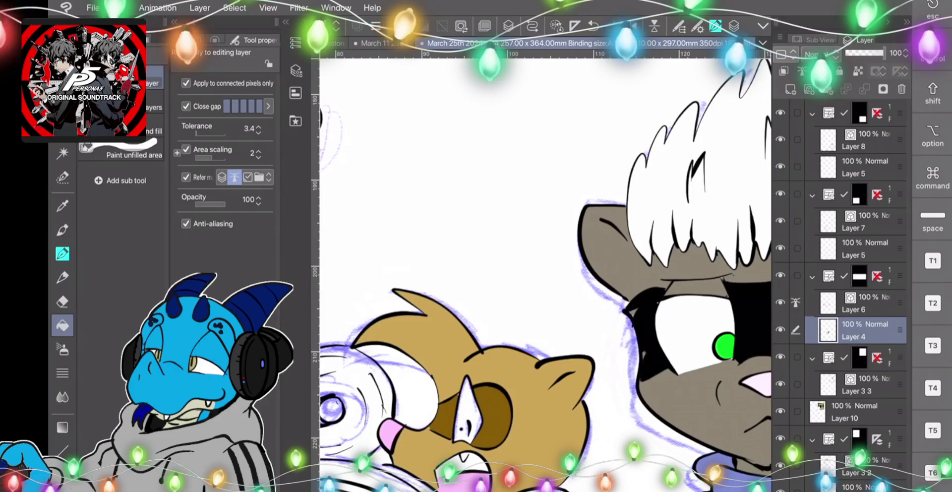
Change the drawing colour to a dark red at hue 360 and fill the inside of the left character's open mouth.
{"action": "double_click", "coordinate": [62, 486]}
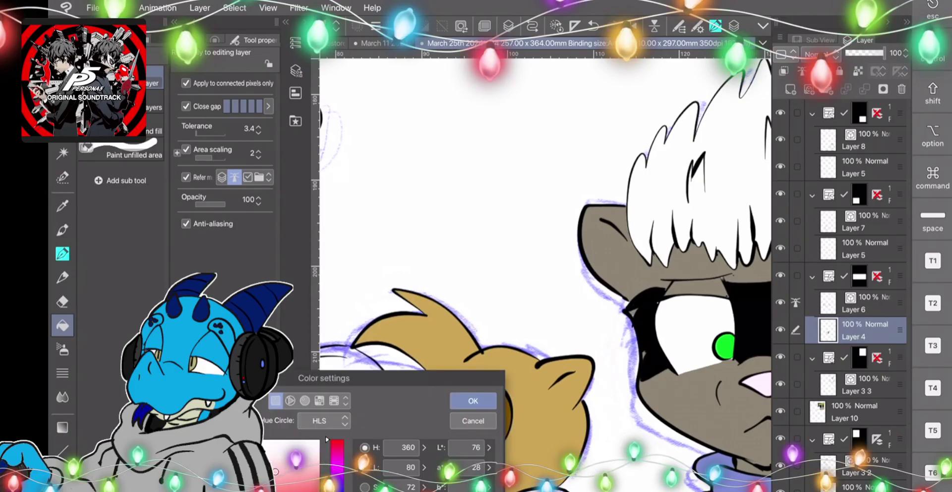
{"action": "left_click", "coordinate": [311, 490]}
{"action": "left_click", "coordinate": [473, 401]}
{"action": "left_click", "coordinate": [468, 466]}
Set the drawing colour to a neutral grey and fill the left character's sleeve.
{"action": "scroll", "coordinate": [422, 380], "scroll_direction": "down", "scroll_amount": 3}
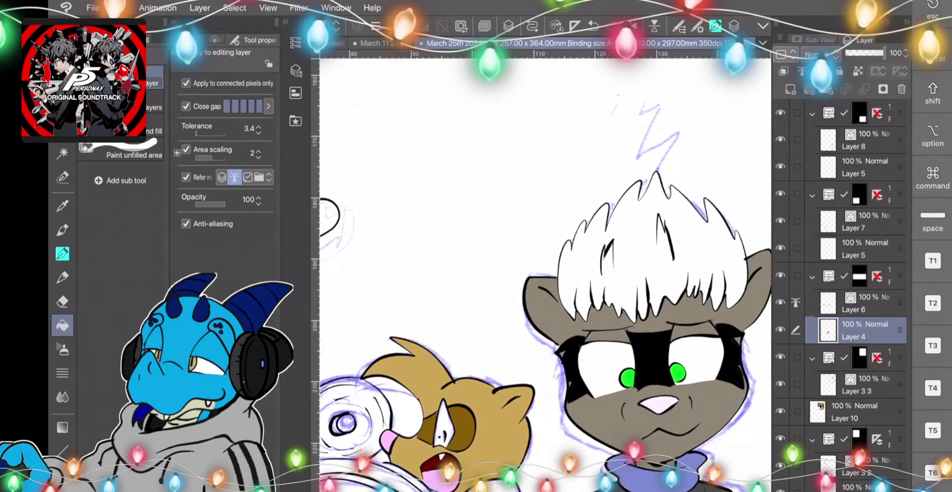
{"action": "left_click", "coordinate": [63, 178]}
{"action": "left_click", "coordinate": [63, 206]}
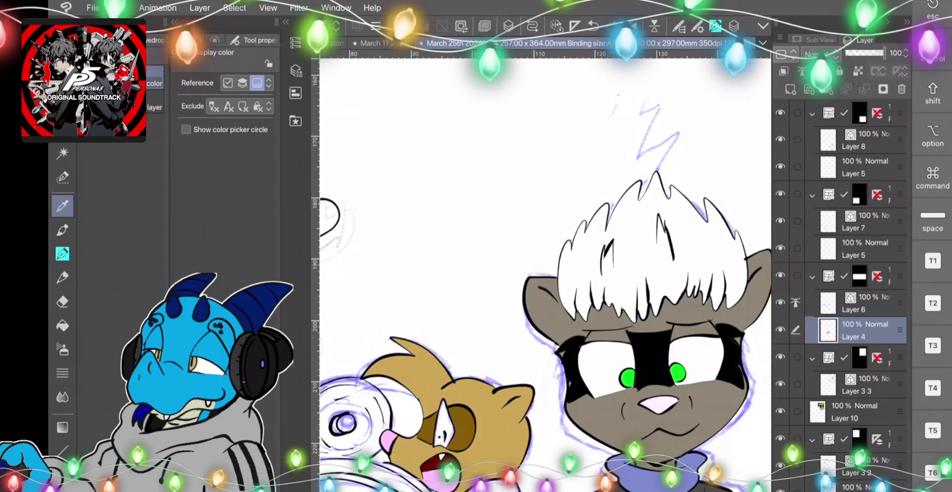
{"action": "key", "text": "g"}
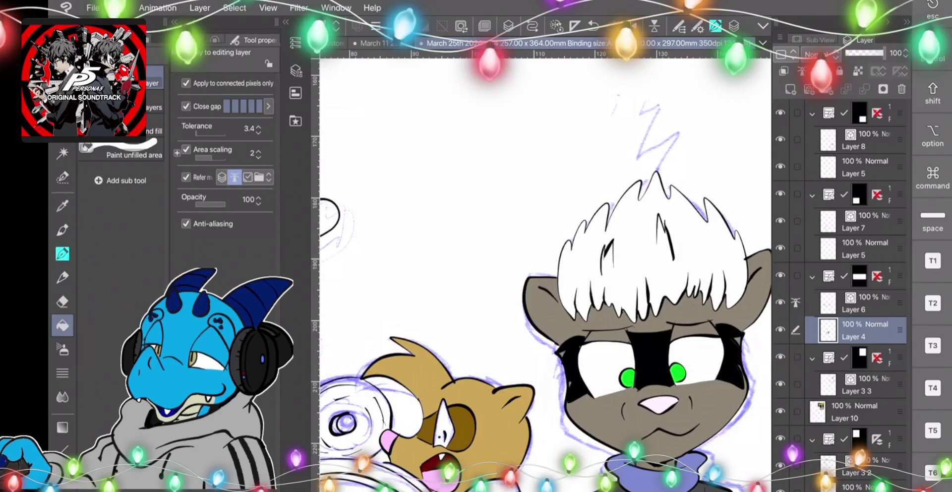
{"action": "scroll", "coordinate": [546, 330], "scroll_direction": "down", "scroll_amount": 3}
{"action": "scroll", "coordinate": [546, 330], "scroll_direction": "down", "scroll_amount": 2}
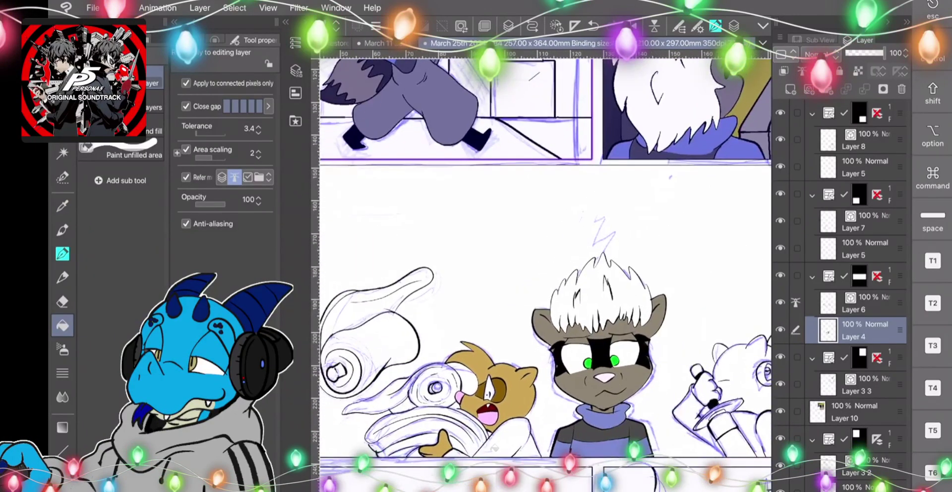
{"action": "double_click", "coordinate": [62, 483]}
{"action": "left_click_drag", "start_coordinate": [171, 491], "coordinate": [155, 491]}
{"action": "left_click", "coordinate": [472, 401]}
{"action": "left_click", "coordinate": [510, 441]}
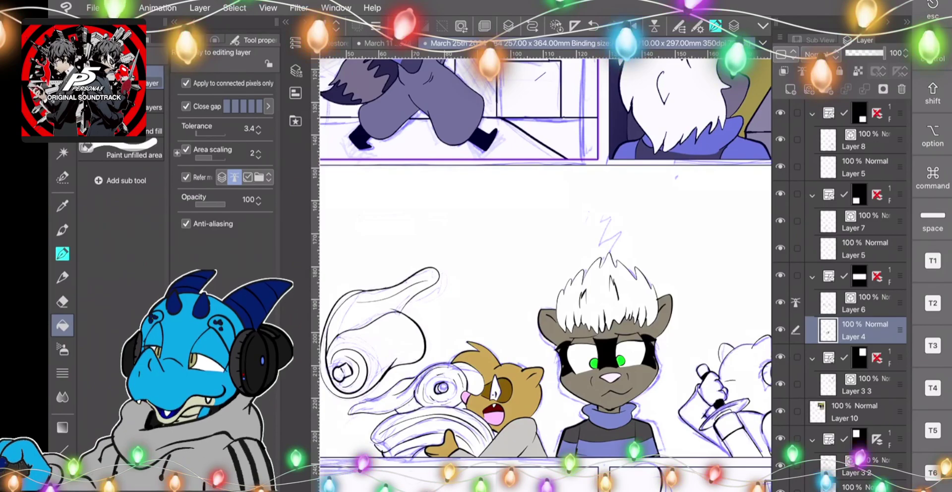
Set the drawing colour to a bright blue and fill the lower section of the cloth bundle in the left character's arms.
{"action": "key", "text": "p"}
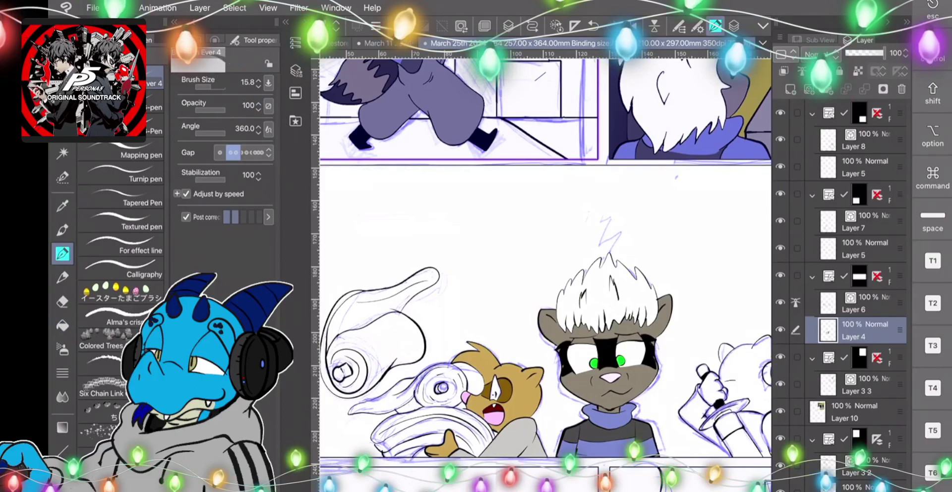
{"action": "left_click", "coordinate": [62, 427]}
{"action": "left_click", "coordinate": [337, 490]}
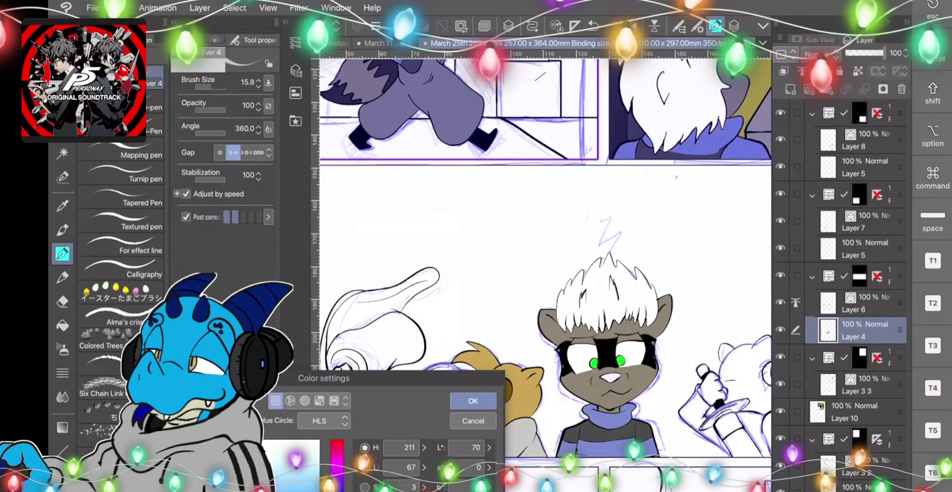
{"action": "left_click_drag", "start_coordinate": [316, 491], "coordinate": [315, 486]}
{"action": "left_click", "coordinate": [473, 401]}
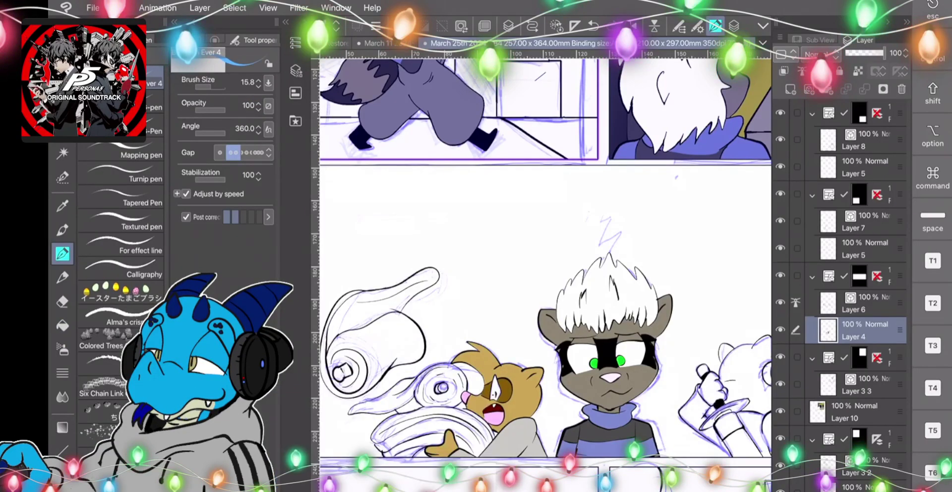
{"action": "key", "text": "g"}
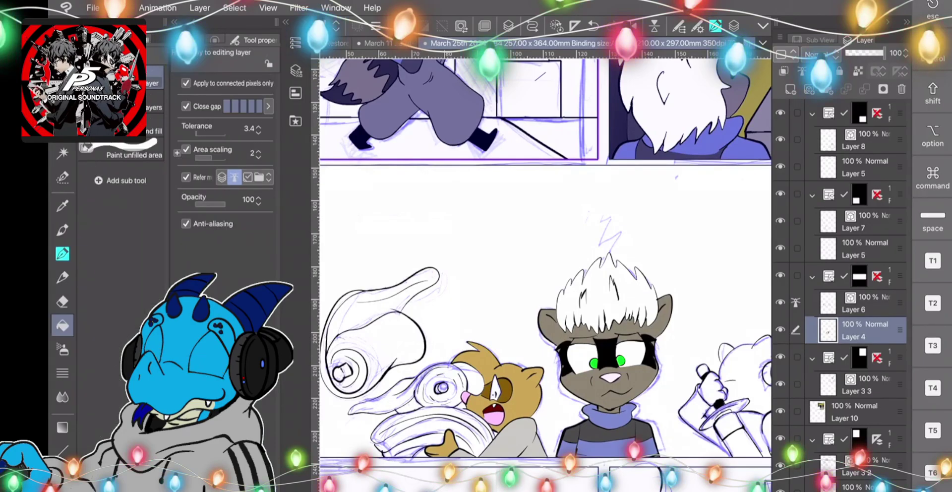
{"action": "left_click", "coordinate": [409, 443]}
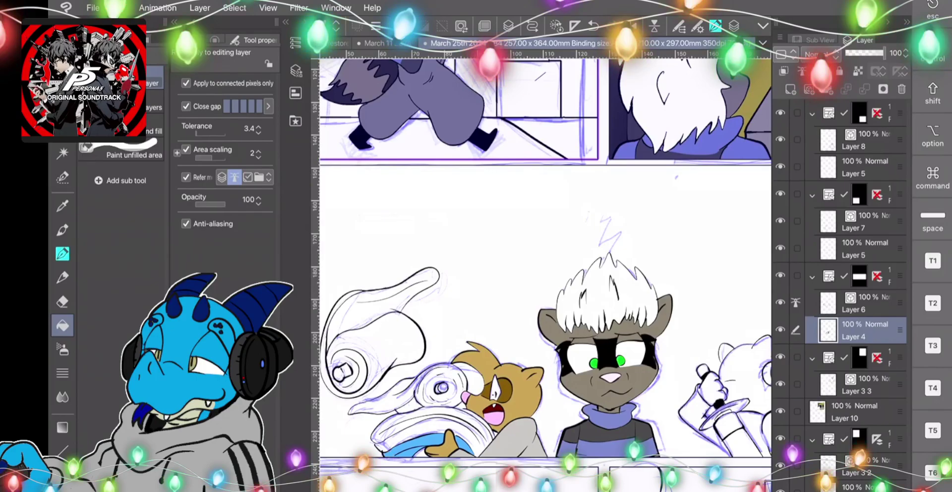
Set the drawing colour to a green at hue 94, luminance 36, saturation 96 and fill the small cloth roll beside the left character.
{"action": "double_click", "coordinate": [62, 484]}
{"action": "left_click", "coordinate": [337, 489]}
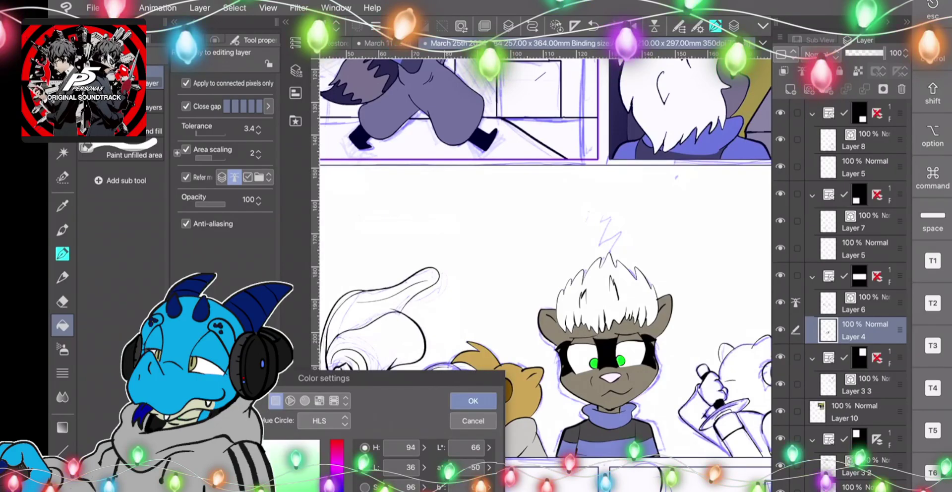
{"action": "left_click", "coordinate": [473, 401]}
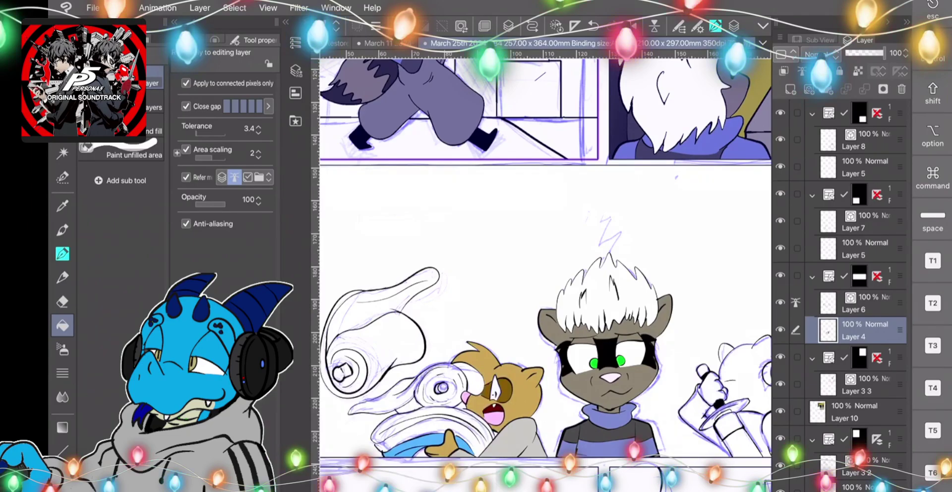
{"action": "left_click", "coordinate": [394, 397]}
{"action": "left_click", "coordinate": [430, 384]}
{"action": "left_click", "coordinate": [439, 402]}
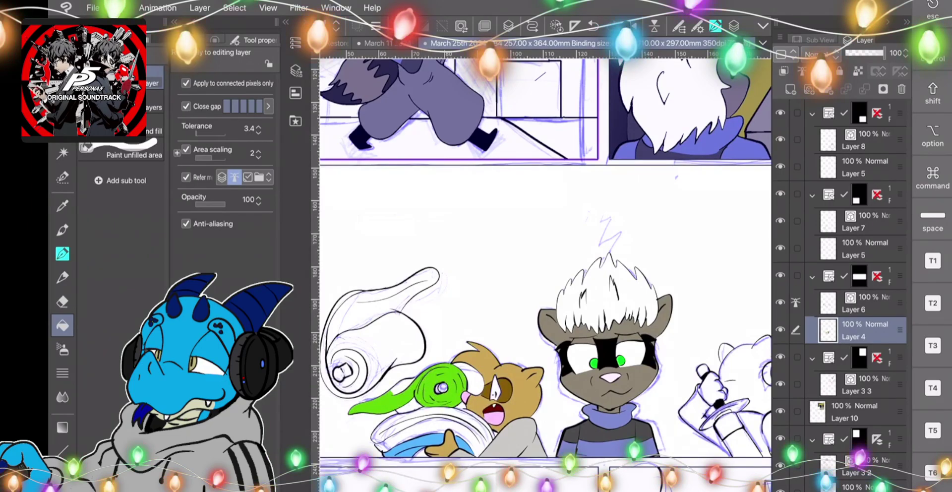
{"action": "left_click", "coordinate": [409, 403]}
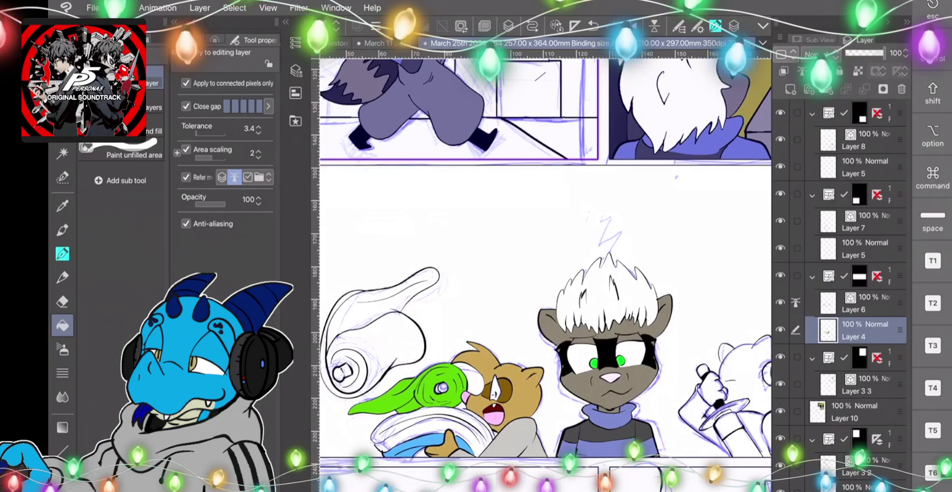
Change the drawing colour to a purple at hue 300, luminance 27, saturation 97 and fill all sections of the large cloth roll.
{"action": "double_click", "coordinate": [59, 488]}
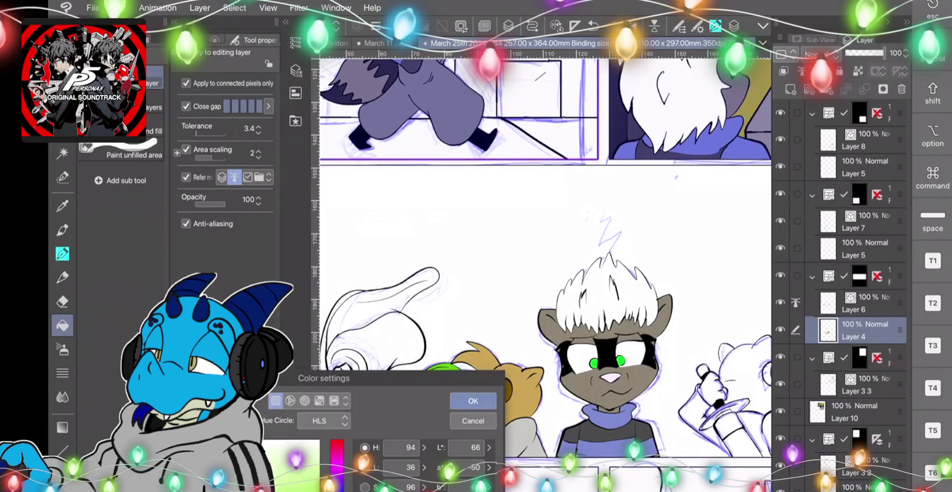
{"action": "left_click_drag", "start_coordinate": [337, 478], "coordinate": [338, 466]}
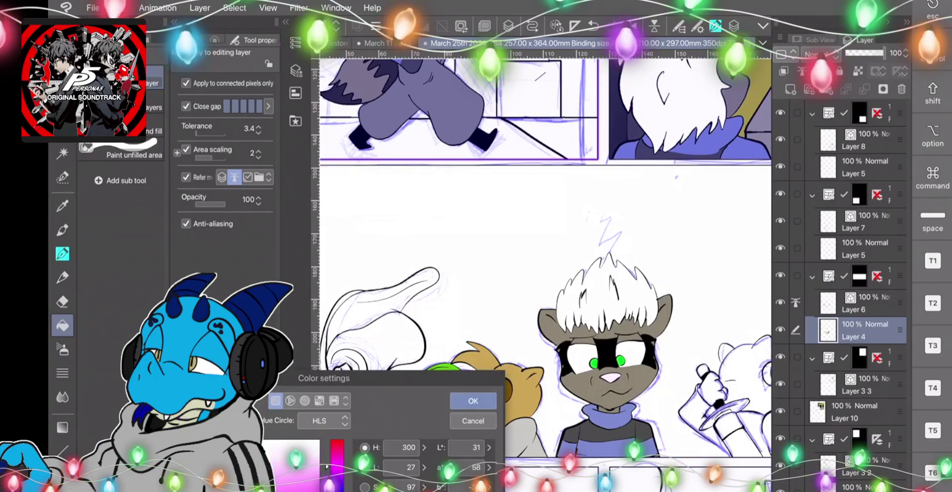
{"action": "left_click", "coordinate": [473, 400]}
{"action": "left_click", "coordinate": [387, 347]}
{"action": "left_click", "coordinate": [354, 379]}
{"action": "left_click", "coordinate": [345, 388]}
{"action": "left_click", "coordinate": [341, 358]}
{"action": "left_click", "coordinate": [366, 312]}
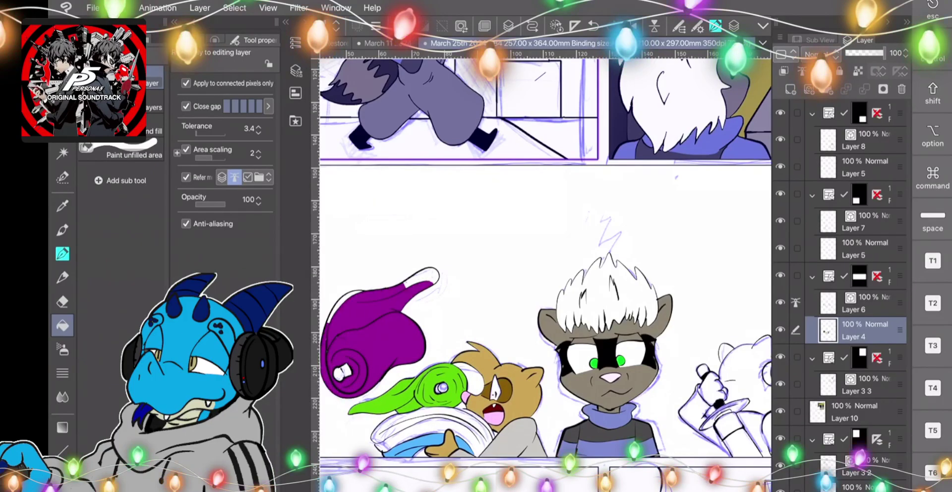
{"action": "left_click", "coordinate": [425, 276]}
{"action": "left_click", "coordinate": [345, 301]}
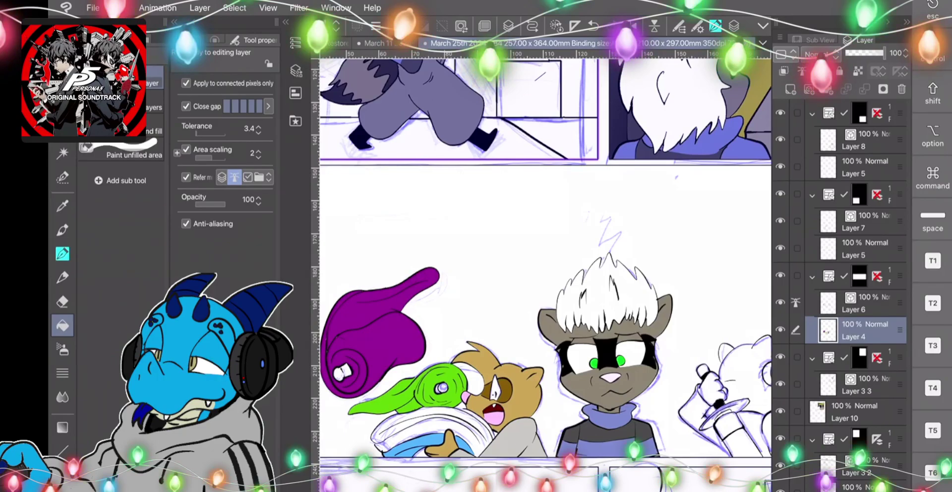
Set the drawing colour to a light pink at hue 300, luminance 82, saturation 96 and fill the cloth around the blue section.
{"action": "double_click", "coordinate": [62, 484]}
{"action": "left_click", "coordinate": [313, 468]}
{"action": "left_click", "coordinate": [473, 401]}
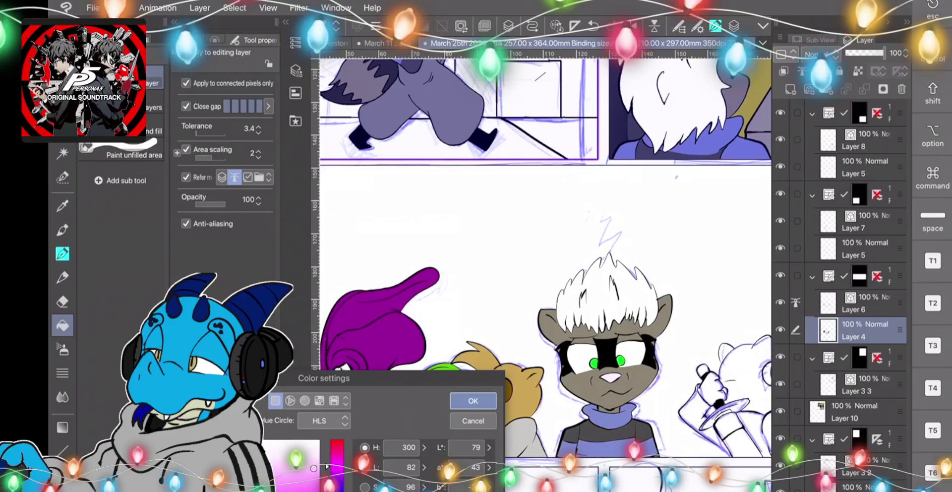
{"action": "left_click", "coordinate": [437, 425]}
{"action": "left_click", "coordinate": [391, 426]}
{"action": "left_click", "coordinate": [395, 429]}
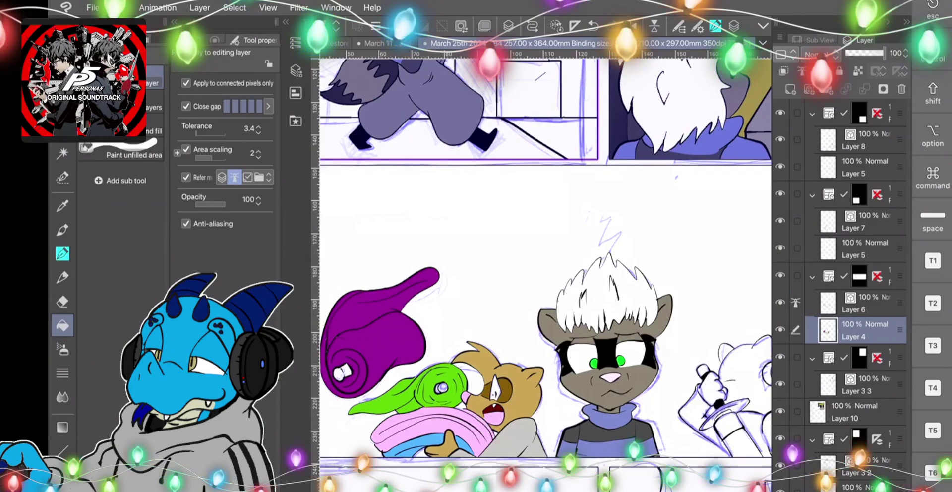
Fill the cores of the purple and green rolls with brown at hue 50, luminance 24, saturation 97, and set the drawing colour to white.
{"action": "key", "text": "i"}
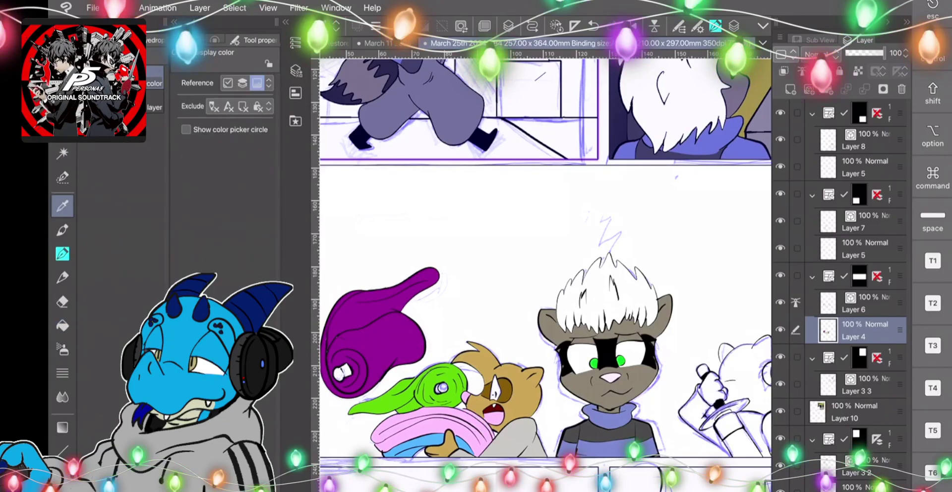
{"action": "key", "text": "g"}
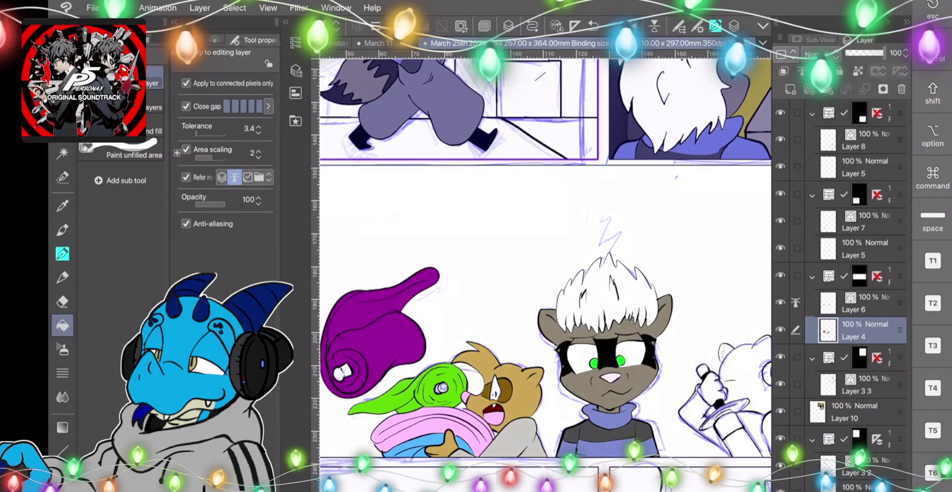
{"action": "left_click", "coordinate": [62, 427]}
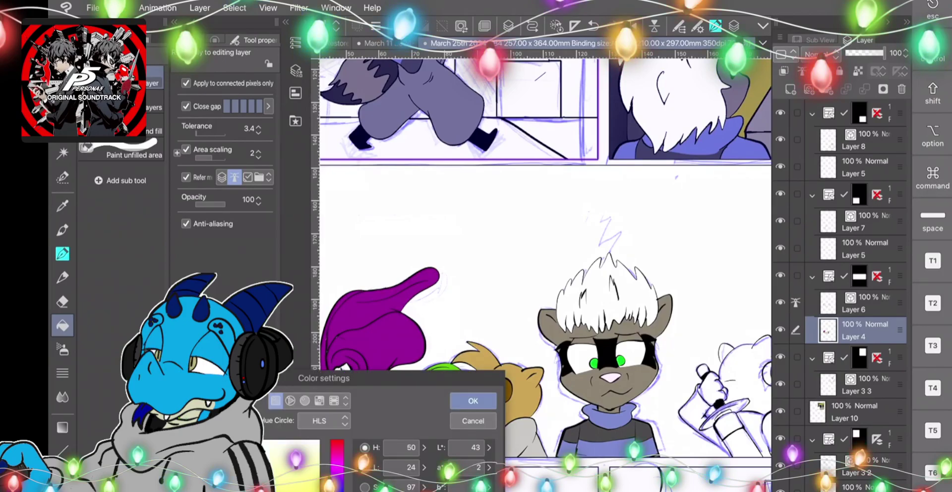
{"action": "left_click", "coordinate": [473, 400]}
{"action": "left_click", "coordinate": [339, 375]}
{"action": "left_click", "coordinate": [348, 370]}
{"action": "left_click", "coordinate": [441, 388]}
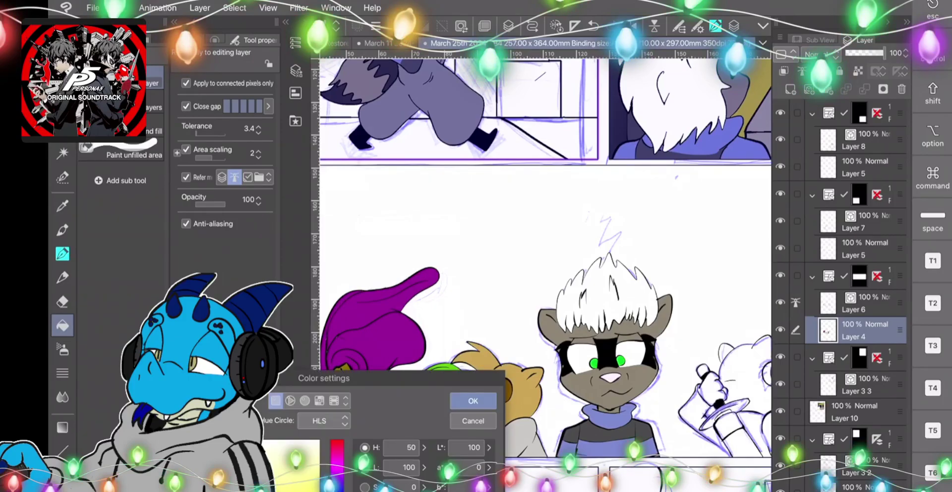
{"action": "left_click", "coordinate": [472, 401]}
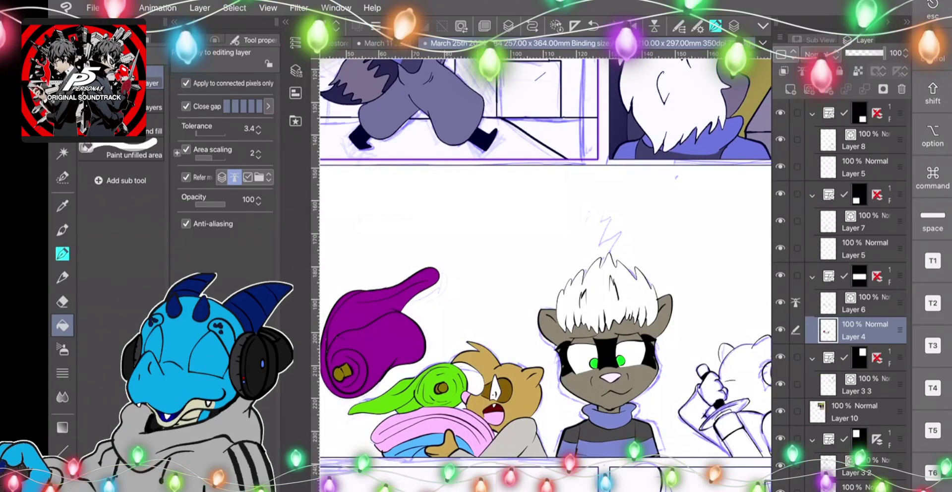
Sample the left character's brown fur colour and fill the right character's face, ear, hair tuft and hand with it.
{"action": "left_click_drag", "start_coordinate": [609, 278], "coordinate": [478, 310]}
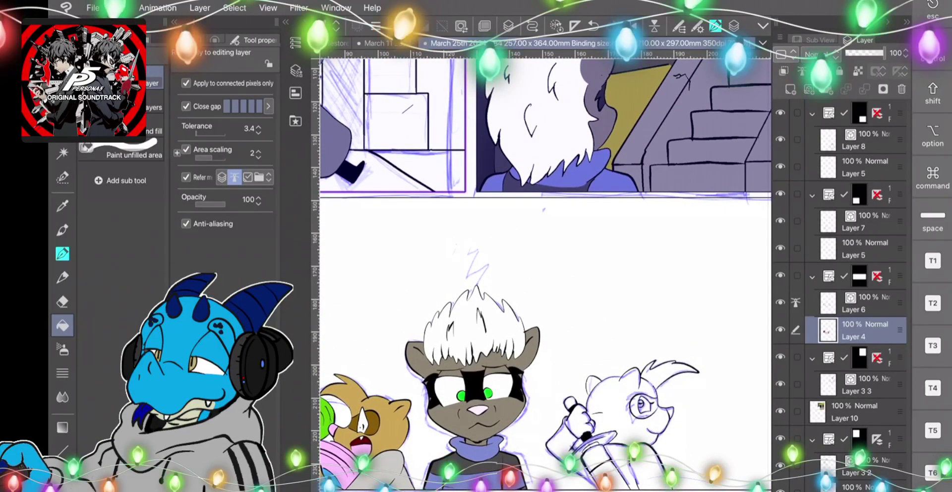
{"action": "key", "text": "i"}
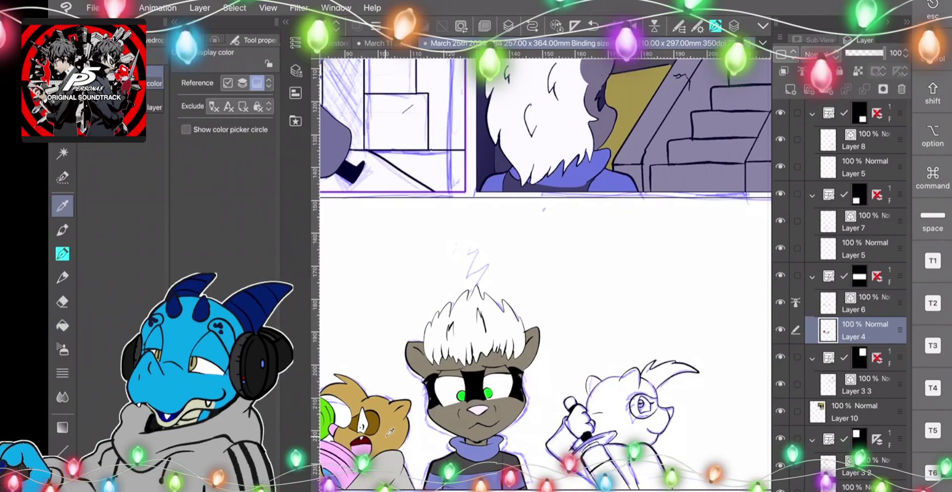
{"action": "key", "text": "e"}
{"action": "key", "text": "g"}
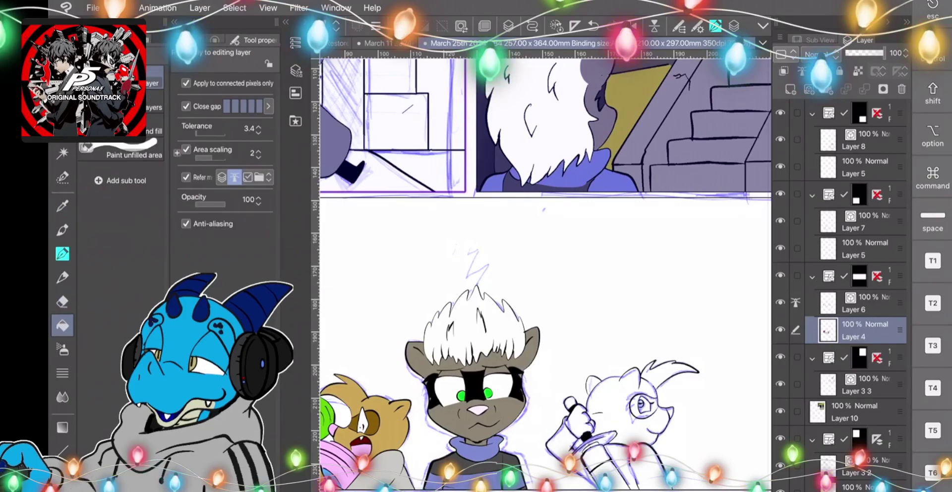
{"action": "left_click", "coordinate": [620, 407]}
{"action": "left_click", "coordinate": [593, 385]}
{"action": "left_click", "coordinate": [657, 377]}
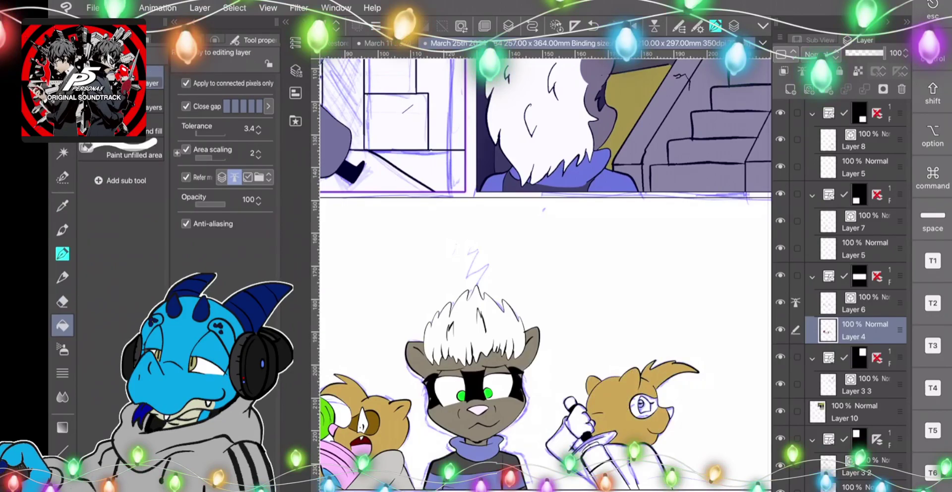
{"action": "left_click", "coordinate": [576, 419]}
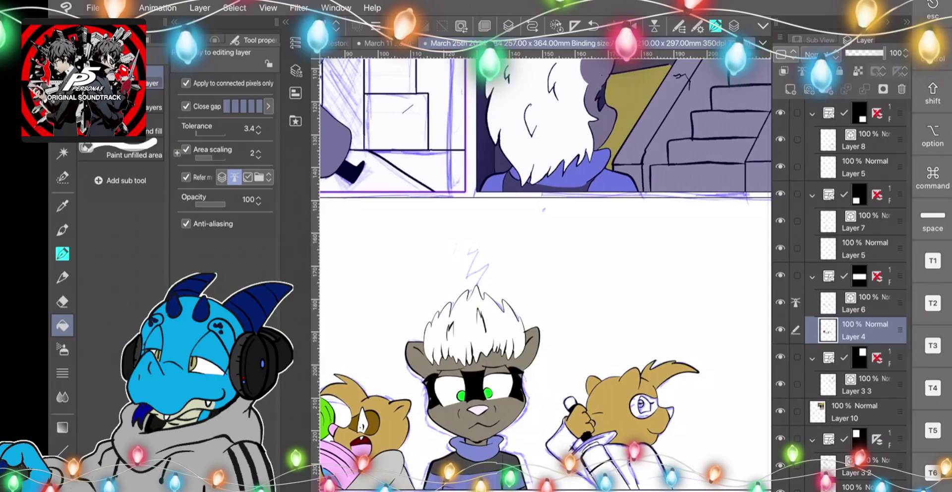
Sample the dark brown of the left character's eye markings and fill the right character's eye marking with it.
{"action": "key", "text": "i"}
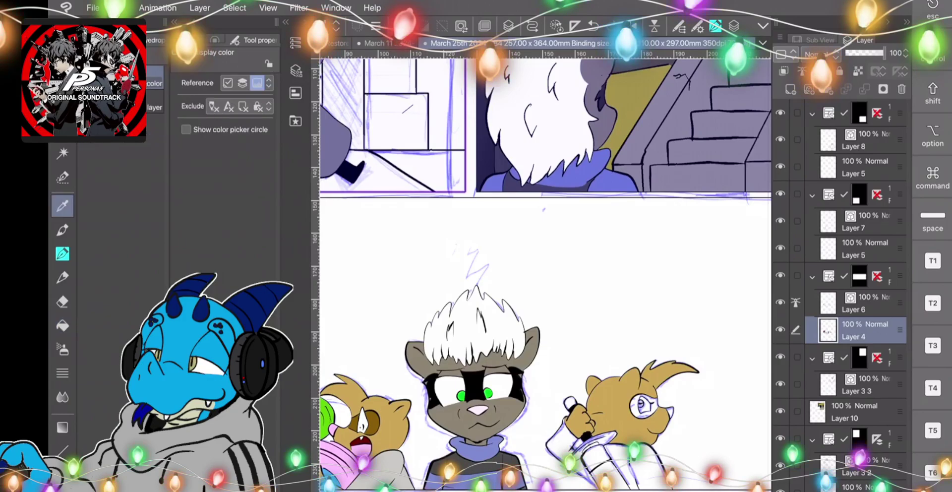
{"action": "key", "text": "g"}
{"action": "left_click", "coordinate": [635, 408]}
{"action": "left_click", "coordinate": [653, 411]}
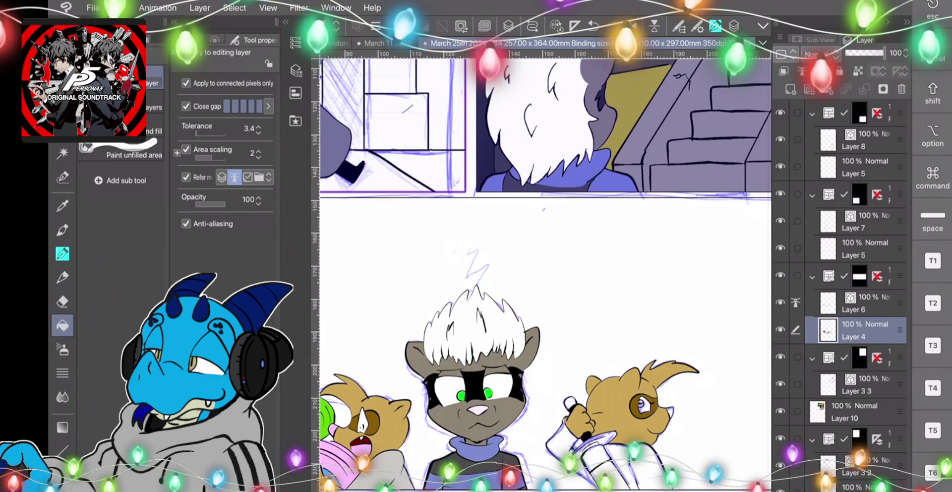
Set the drawing colour to a yellow at hue 67, luminance 66, saturation 98 and fill the right character's sword pommel, collar and guard.
{"action": "double_click", "coordinate": [60, 480]}
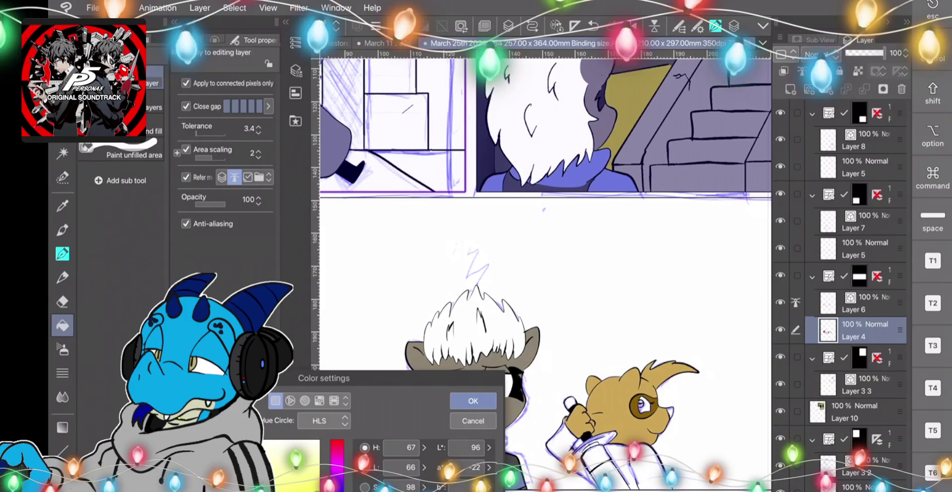
{"action": "left_click", "coordinate": [472, 400]}
{"action": "left_click", "coordinate": [571, 403]}
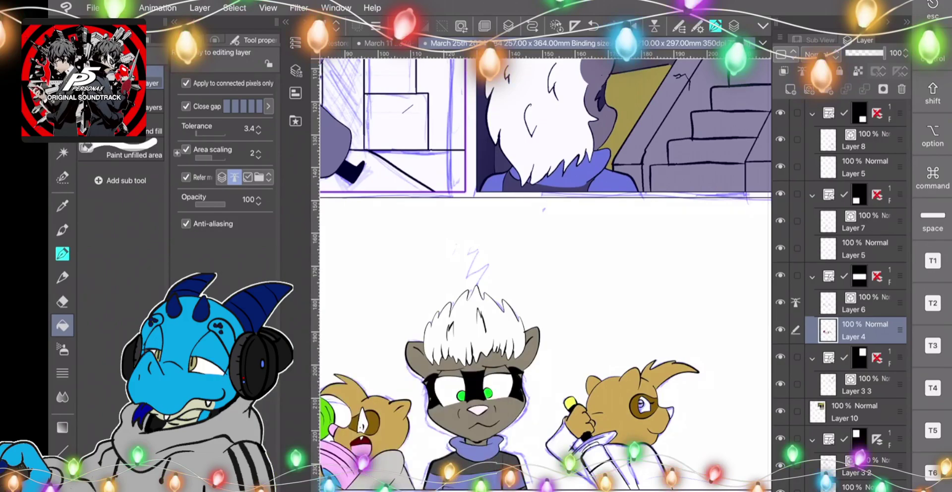
{"action": "left_click", "coordinate": [597, 454]}
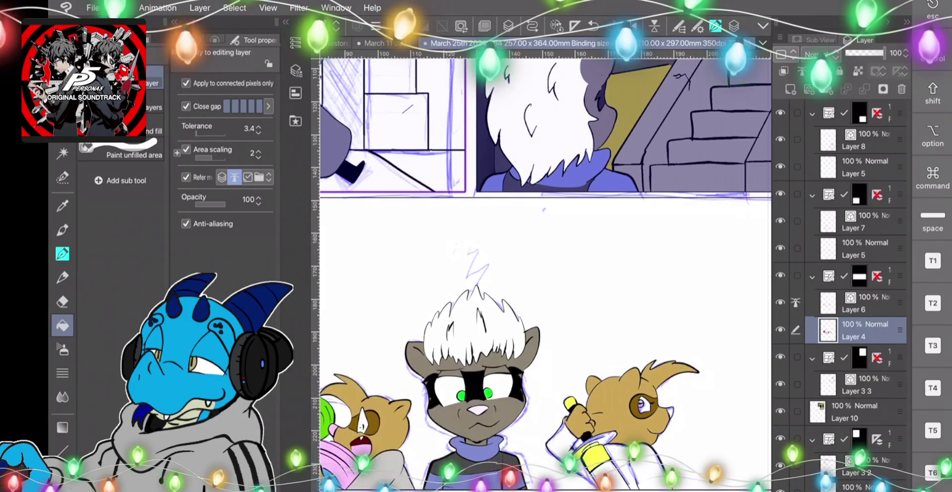
{"action": "left_click", "coordinate": [601, 439]}
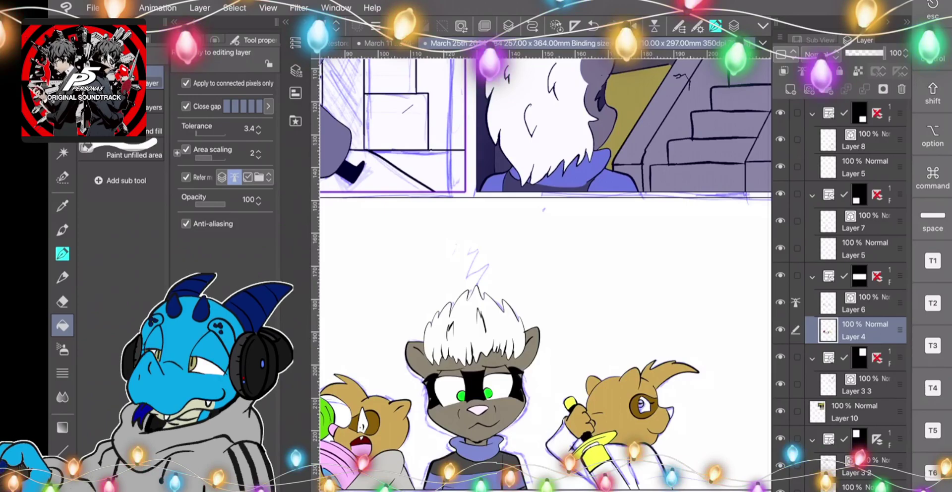
Change the drawing colour to a dark purple at hue 303 and fill the sword section below the yellow collar.
{"action": "scroll", "coordinate": [545, 275], "scroll_direction": "right", "scroll_amount": 1}
{"action": "scroll", "coordinate": [545, 276], "scroll_direction": "down", "scroll_amount": 1}
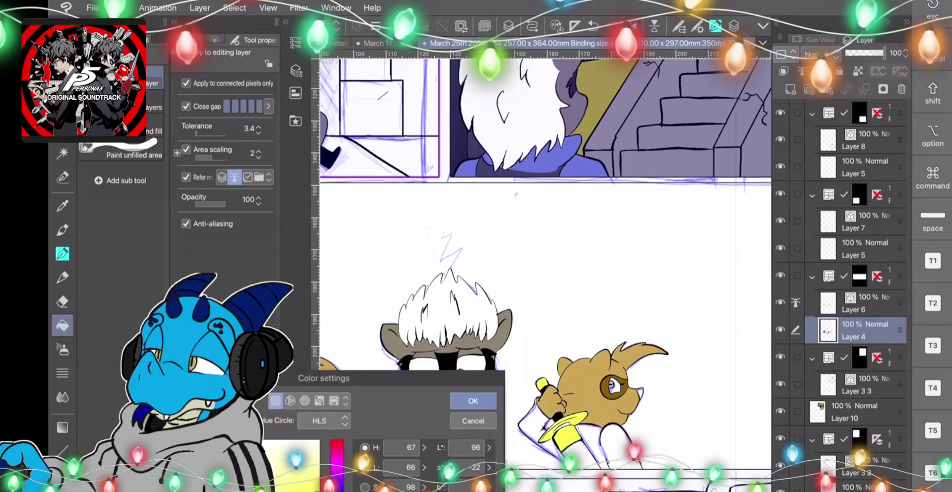
{"action": "left_click", "coordinate": [317, 491]}
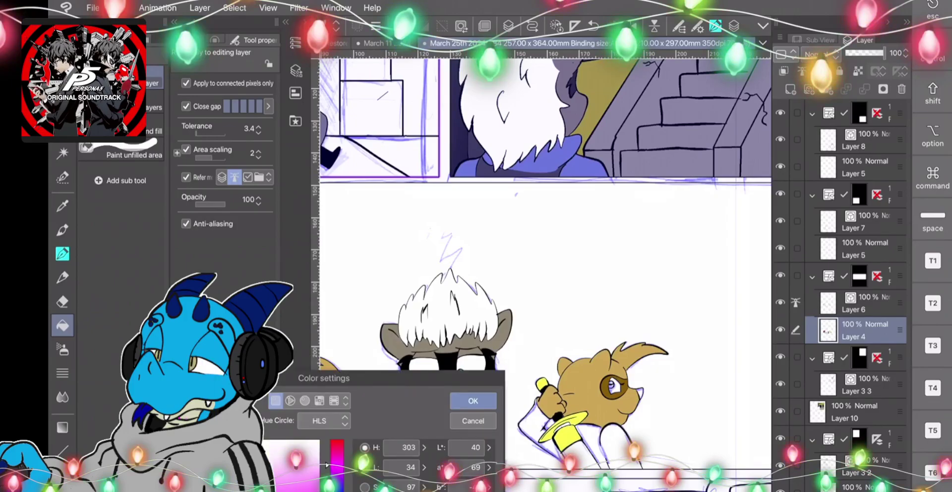
{"action": "left_click", "coordinate": [308, 447]}
{"action": "left_click", "coordinate": [473, 401]}
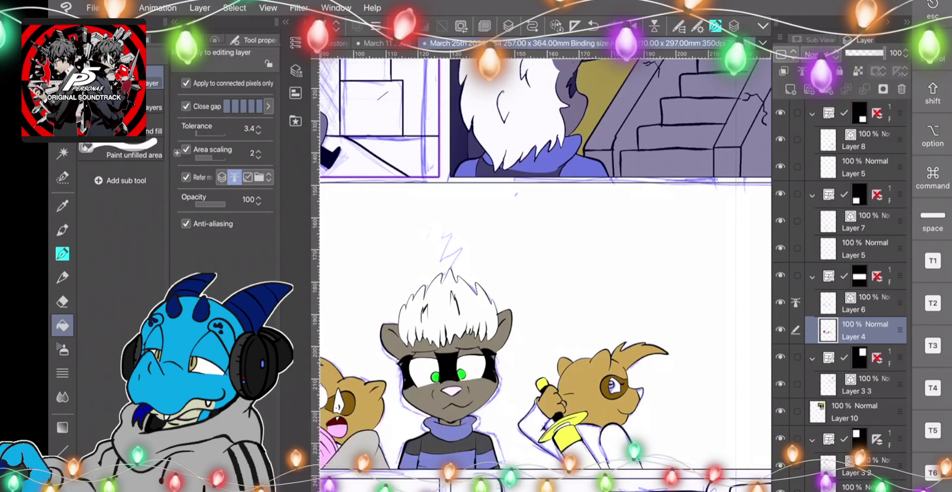
{"action": "left_click", "coordinate": [579, 452]}
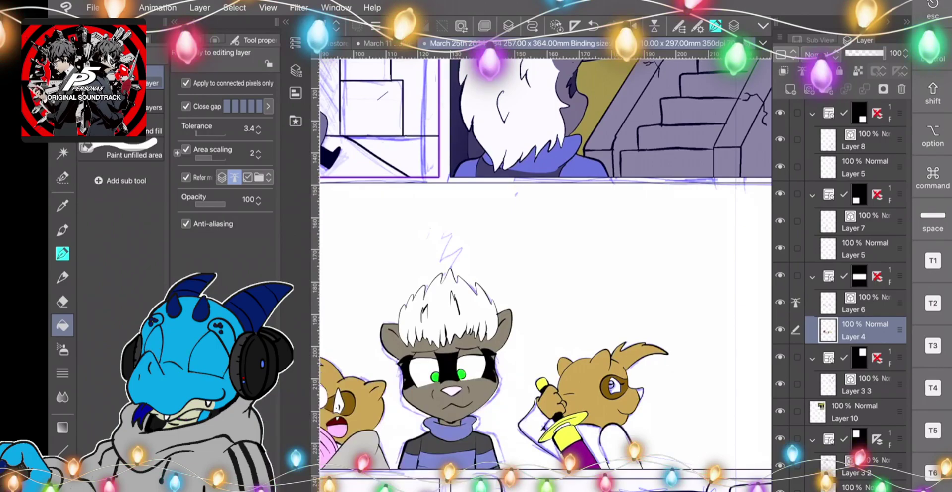
Set the drawing colour to a blue at hue 232, luminance 63, saturation 99 and fill the right character's vest.
{"action": "double_click", "coordinate": [60, 488]}
{"action": "left_click_drag", "start_coordinate": [337, 466], "coordinate": [319, 484]}
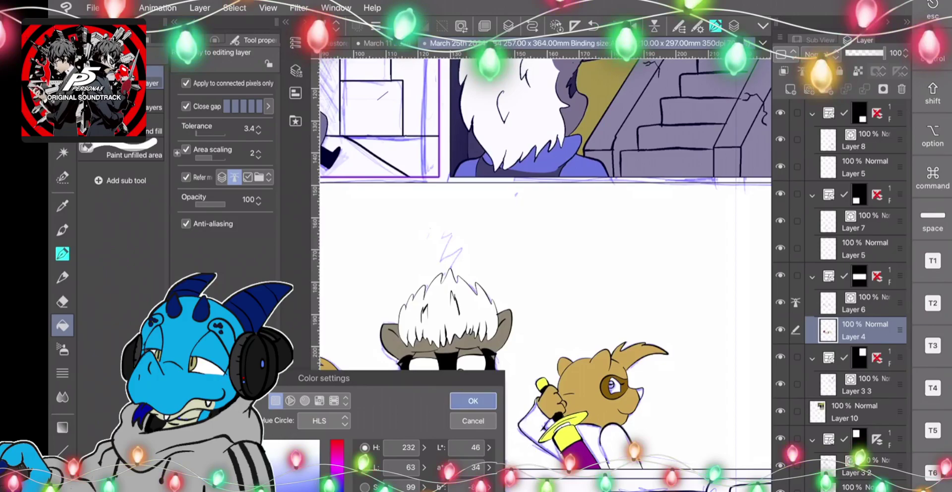
{"action": "left_click", "coordinate": [473, 400]}
{"action": "left_click", "coordinate": [616, 444]}
{"action": "key", "text": "ctrl+z"}
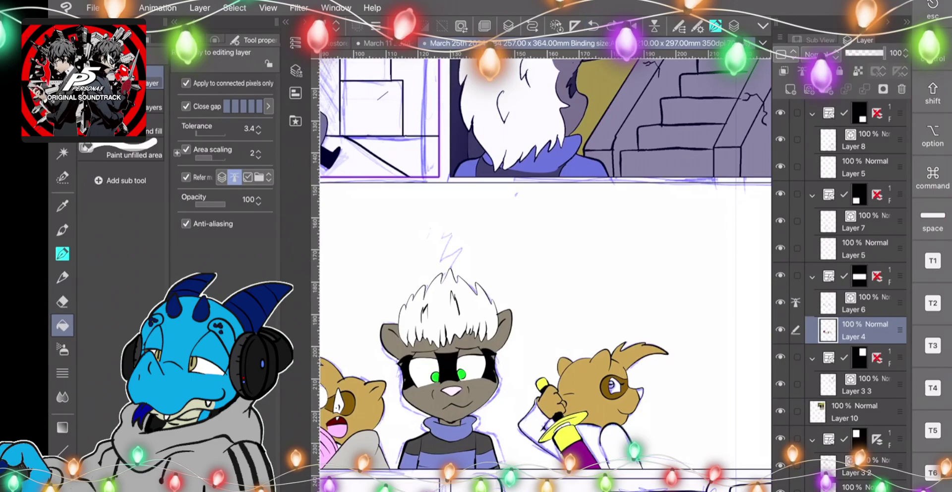
{"action": "key", "text": "p"}
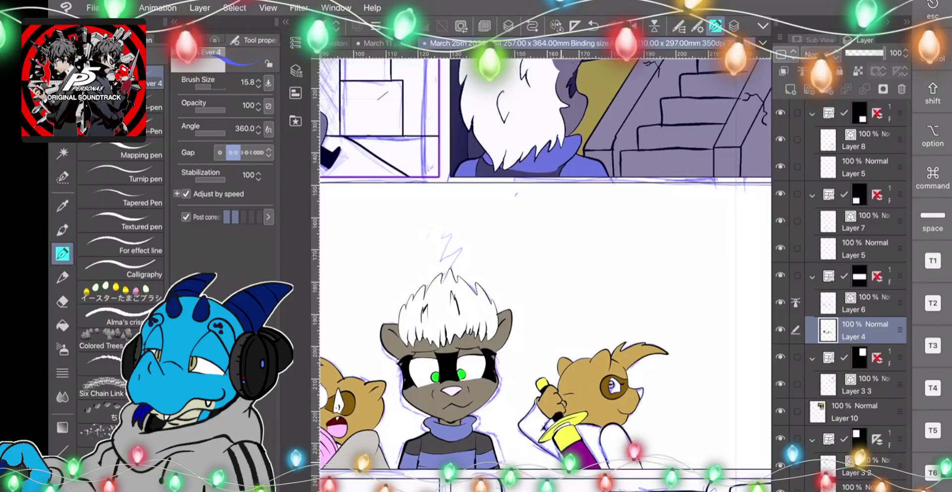
{"action": "key", "text": "g"}
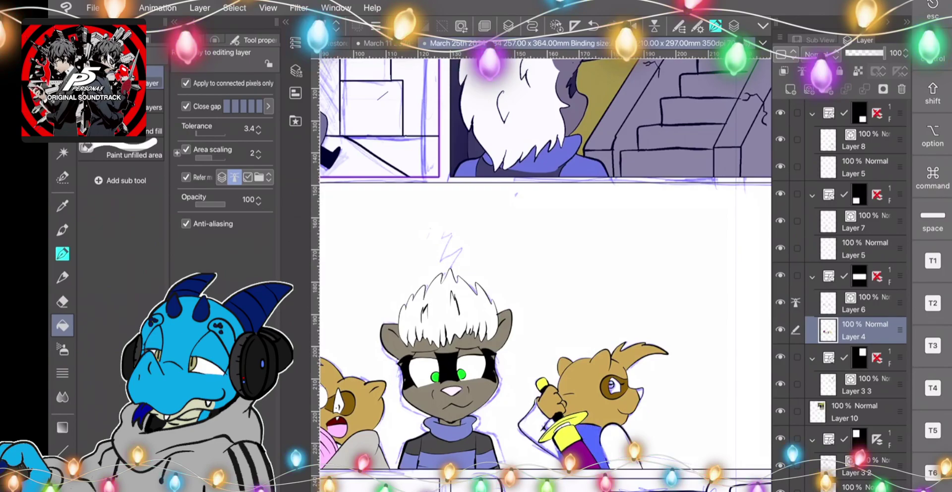
Change the drawing colour to a pale blue at hue 232, luminance 83, saturation 77 and fill the right character's sleeves.
{"action": "double_click", "coordinate": [62, 483]}
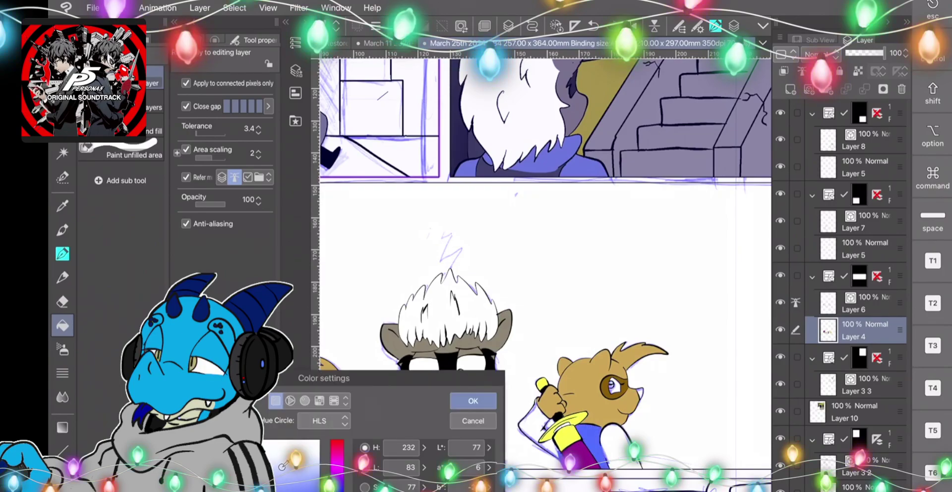
{"action": "left_click", "coordinate": [473, 400]}
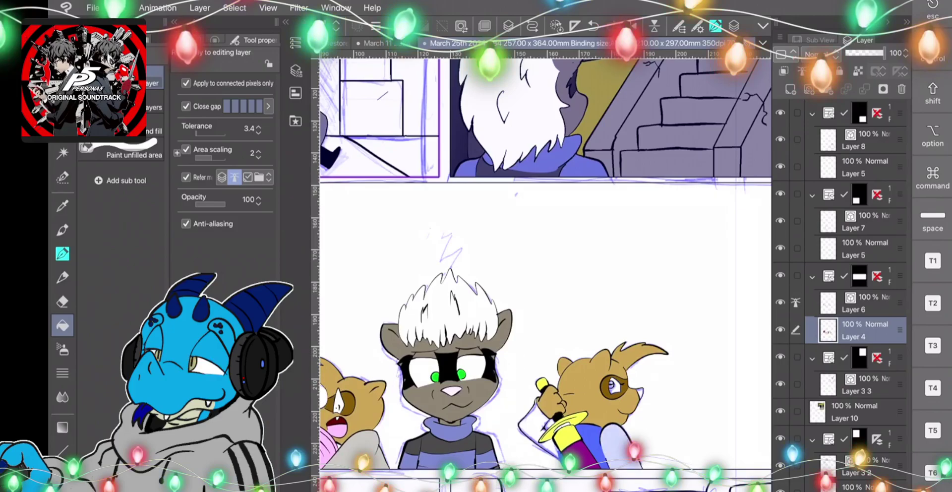
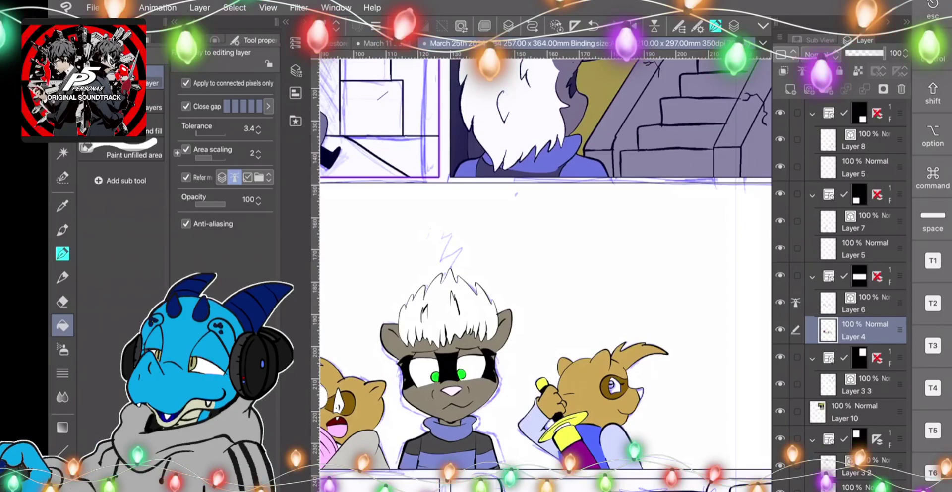
{"action": "scroll", "coordinate": [464, 391], "scroll_direction": "down", "scroll_amount": 5}
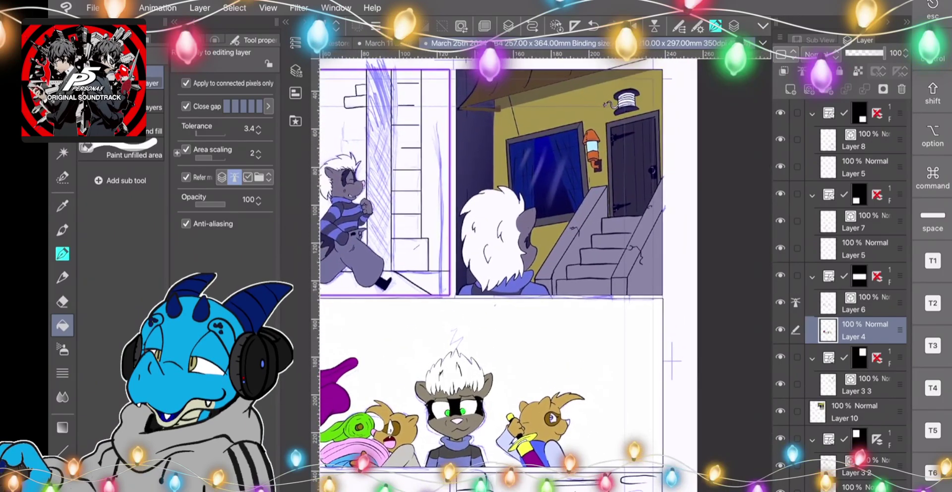
{"action": "scroll", "coordinate": [506, 277], "scroll_direction": "down", "scroll_amount": 3}
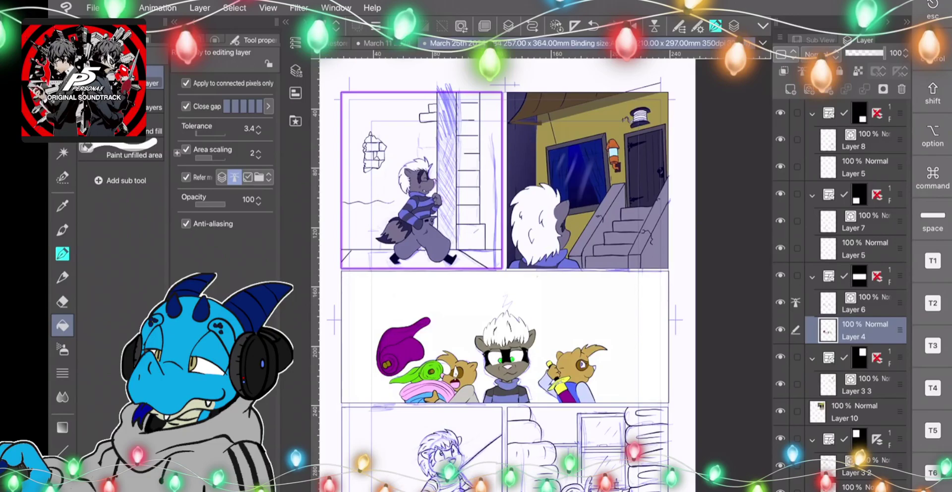
Set the drawing colour to white with luminance 100 and fill the white of the right character's eye.
{"action": "scroll", "coordinate": [576, 361], "scroll_direction": "up", "scroll_amount": 5}
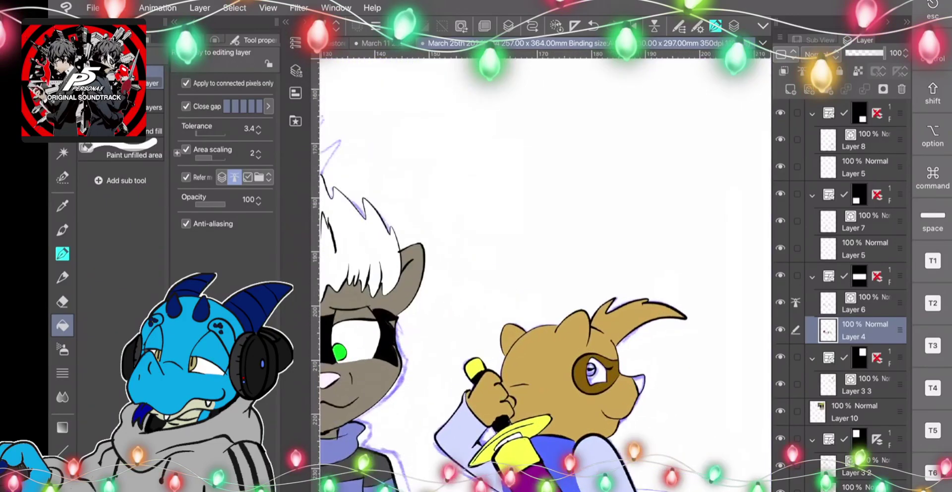
{"action": "scroll", "coordinate": [650, 269], "scroll_direction": "up", "scroll_amount": 2}
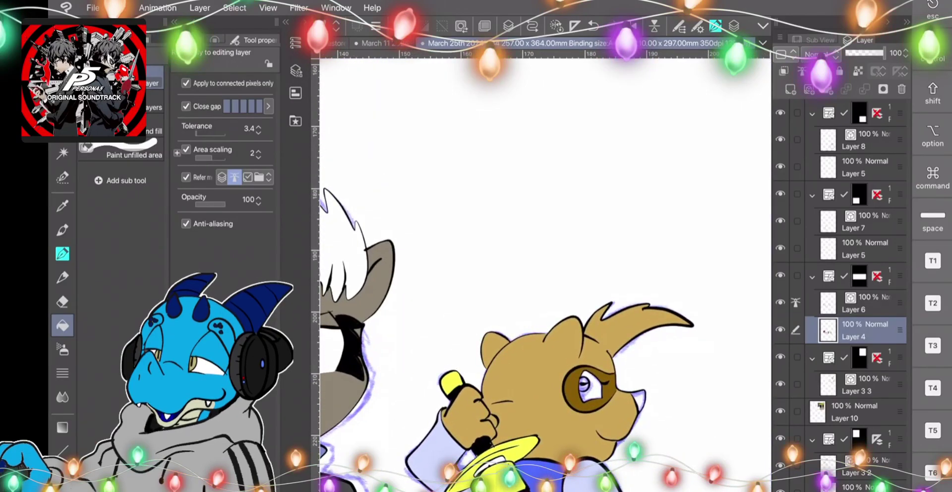
{"action": "double_click", "coordinate": [60, 486]}
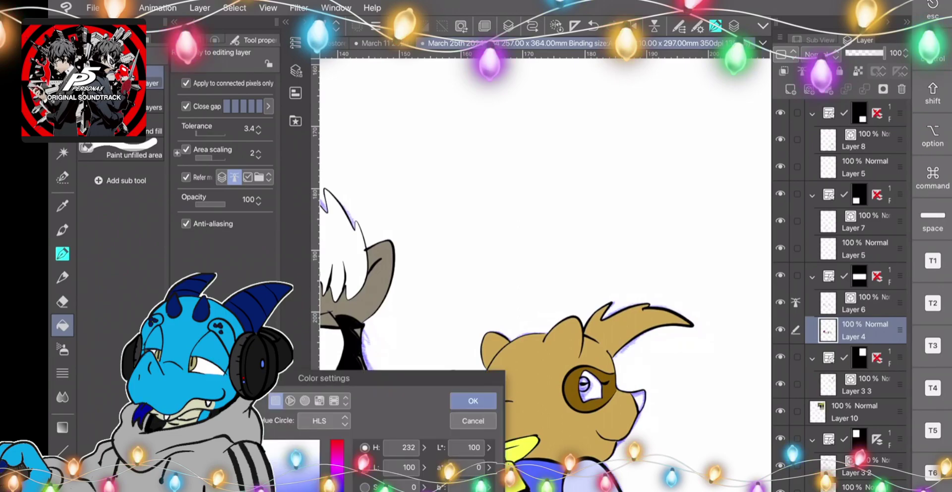
{"action": "left_click", "coordinate": [473, 401]}
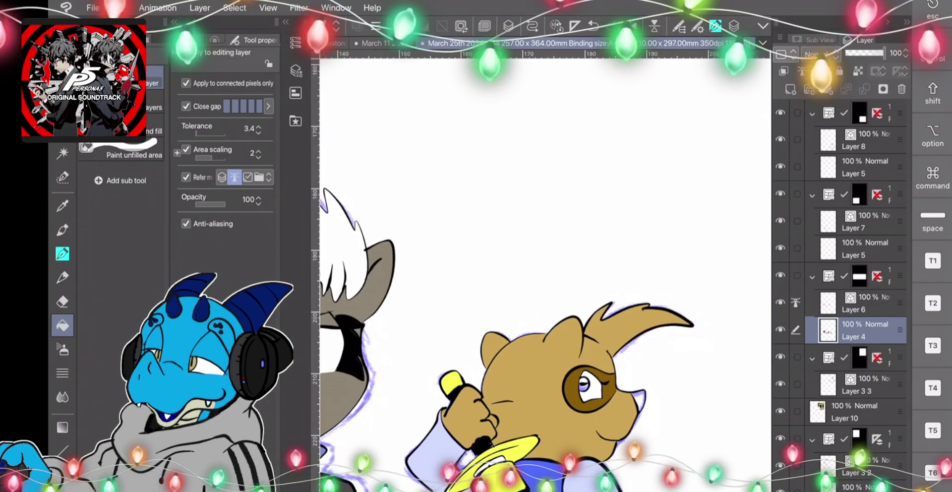
Try filling the right character's iris with a green at hue 110, luminance 54, saturation 98.
{"action": "left_click", "coordinate": [62, 478]}
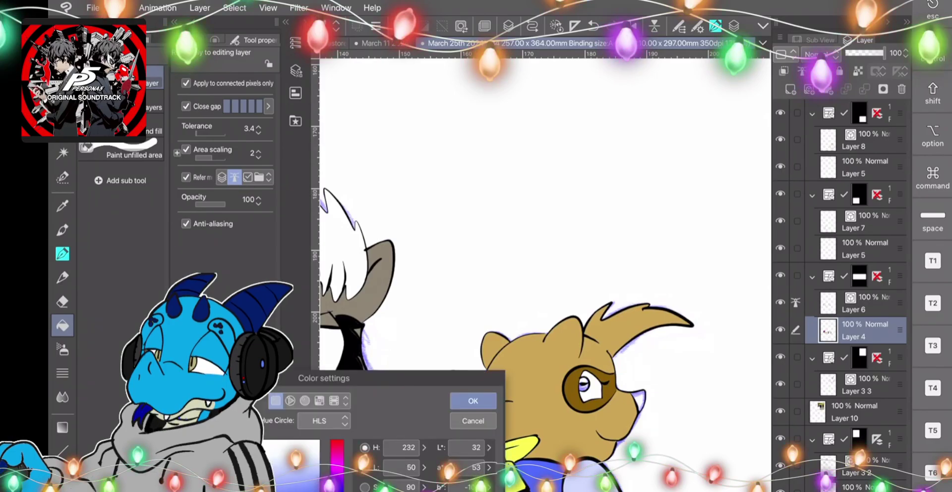
{"action": "left_click", "coordinate": [238, 450]}
{"action": "left_click", "coordinate": [337, 488]}
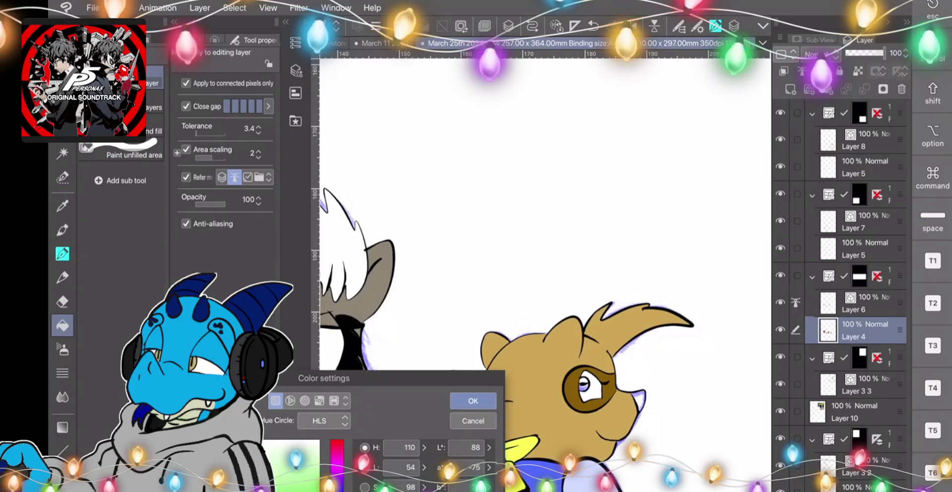
{"action": "left_click", "coordinate": [473, 401]}
{"action": "left_click", "coordinate": [583, 388]}
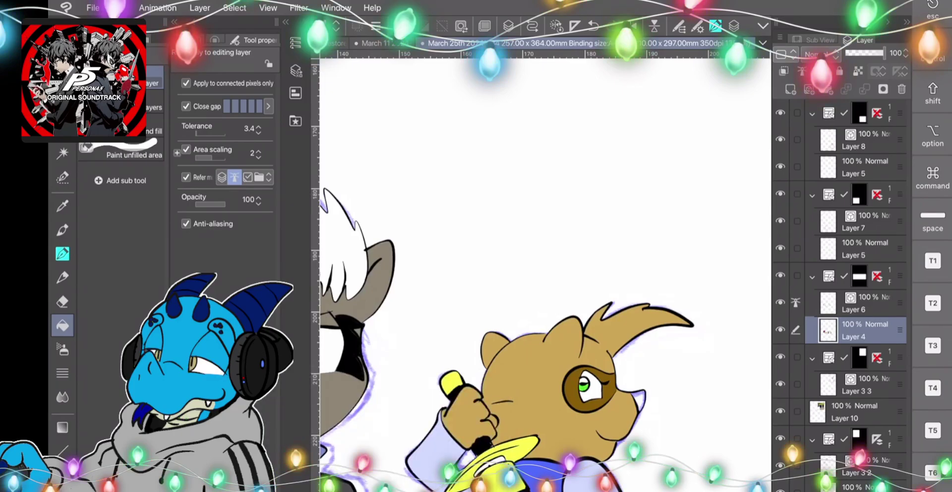
{"action": "left_click", "coordinate": [63, 478]}
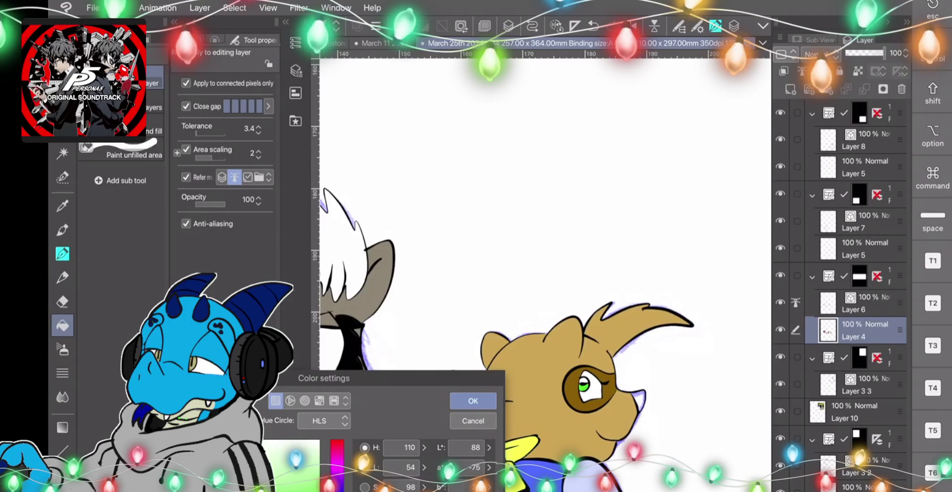
{"action": "key", "text": "Return"}
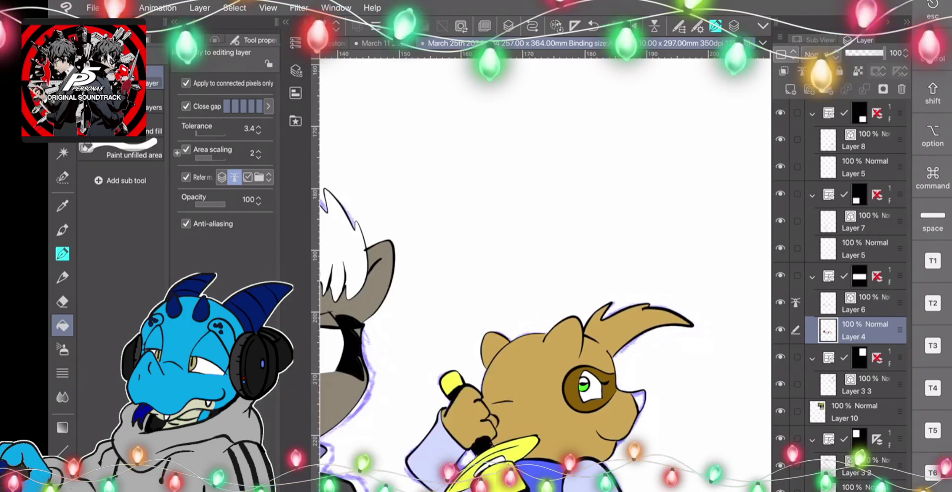
{"action": "left_click", "coordinate": [584, 385]}
{"action": "left_click_drag", "start_coordinate": [545, 278], "coordinate": [580, 267]}
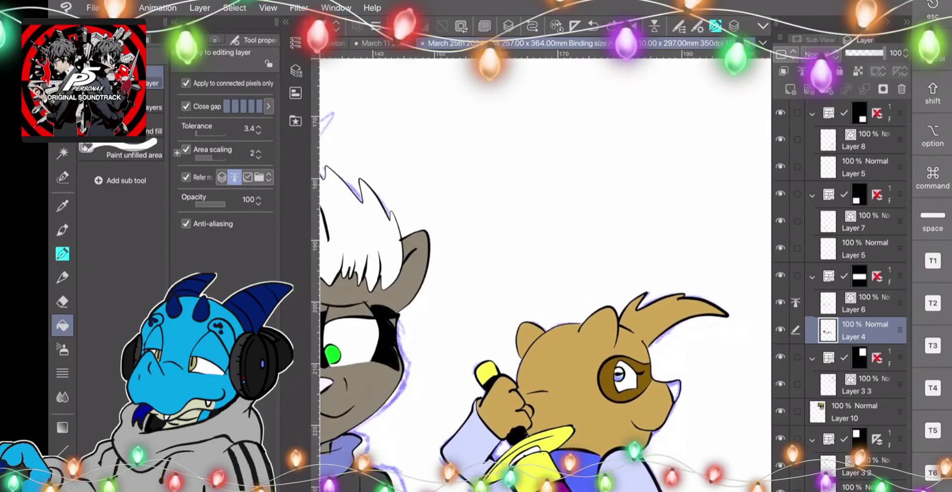
Sample the pink of the middle character's nose and fill the right character's nose with it, keeping the panel background unfilled.
{"action": "key", "text": "i"}
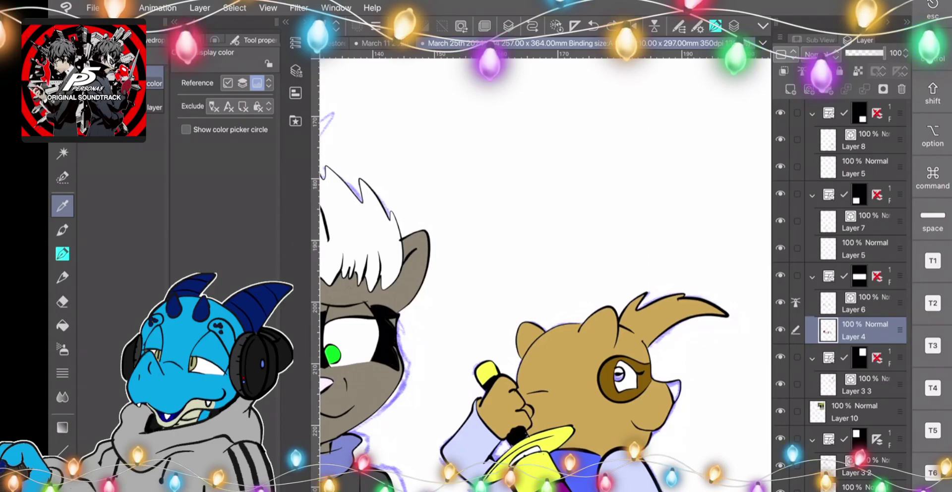
{"action": "key", "text": "g"}
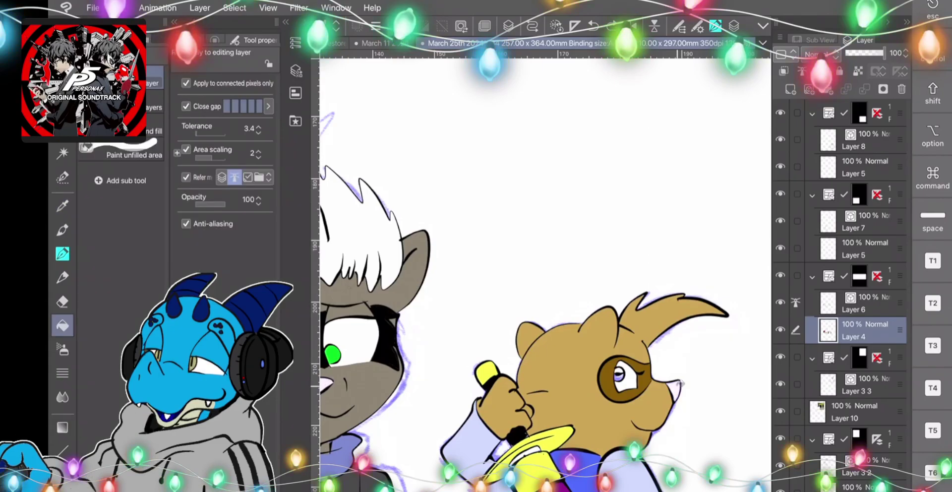
{"action": "scroll", "coordinate": [545, 275], "scroll_direction": "down", "scroll_amount": 2}
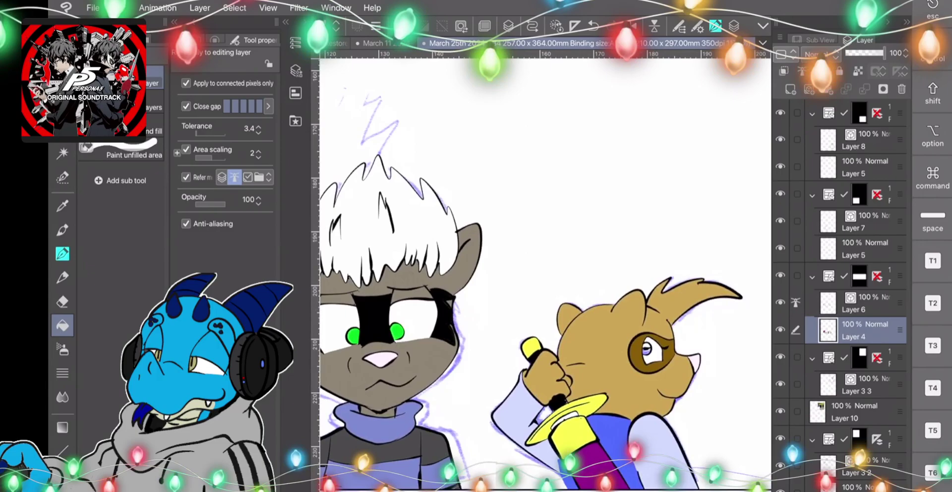
{"action": "left_click", "coordinate": [585, 189]}
{"action": "scroll", "coordinate": [546, 275], "scroll_direction": "down", "scroll_amount": 3}
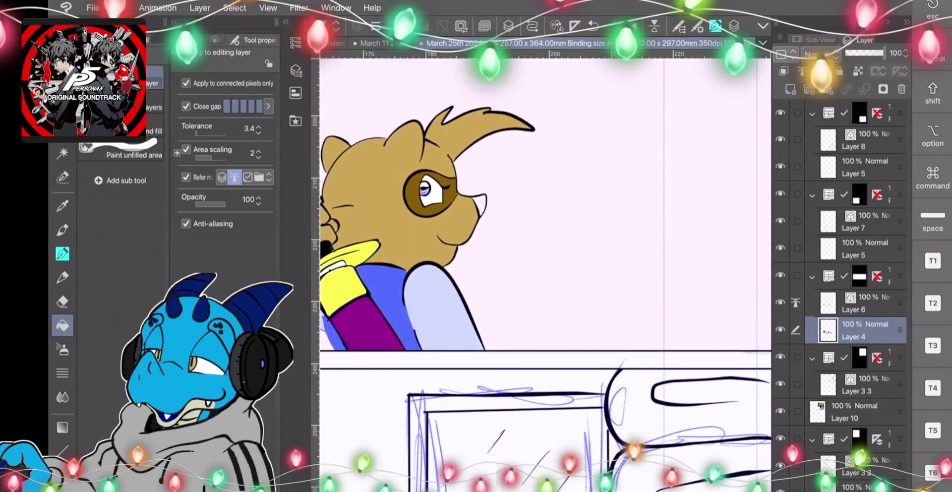
{"action": "key", "text": "ctrl+z"}
Set the drawing colour to a green at hue 106, luminance 53, saturation 99 and fill the right character's iris.
{"action": "double_click", "coordinate": [63, 486]}
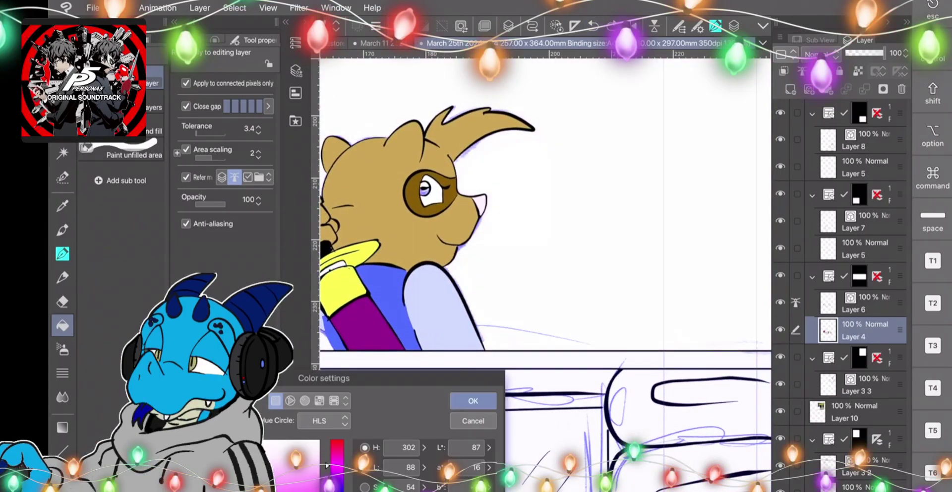
{"action": "left_click", "coordinate": [337, 491]}
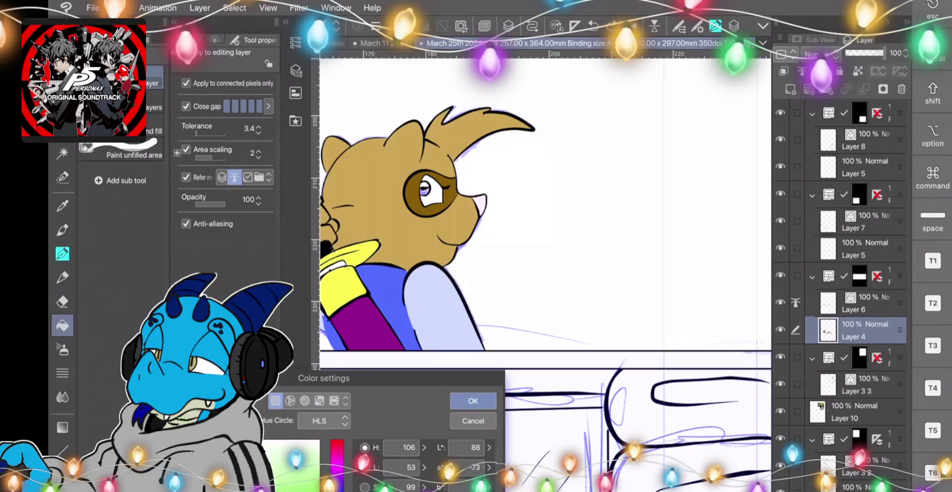
{"action": "left_click", "coordinate": [473, 400]}
{"action": "scroll", "coordinate": [714, 223], "scroll_direction": "down", "scroll_amount": 5}
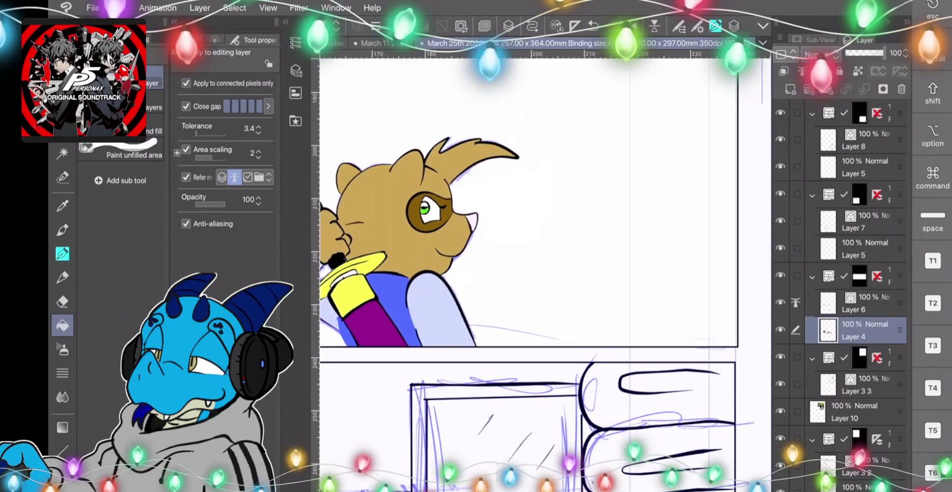
{"action": "scroll", "coordinate": [714, 223], "scroll_direction": "up", "scroll_amount": 2}
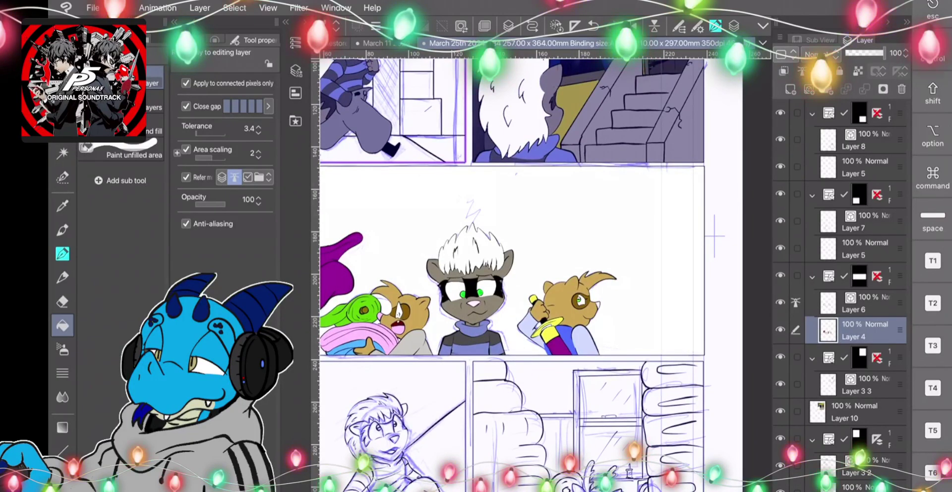
Set the drawing colour to a light grey at hue 106, luminance 87, saturation 0.
{"action": "double_click", "coordinate": [63, 483]}
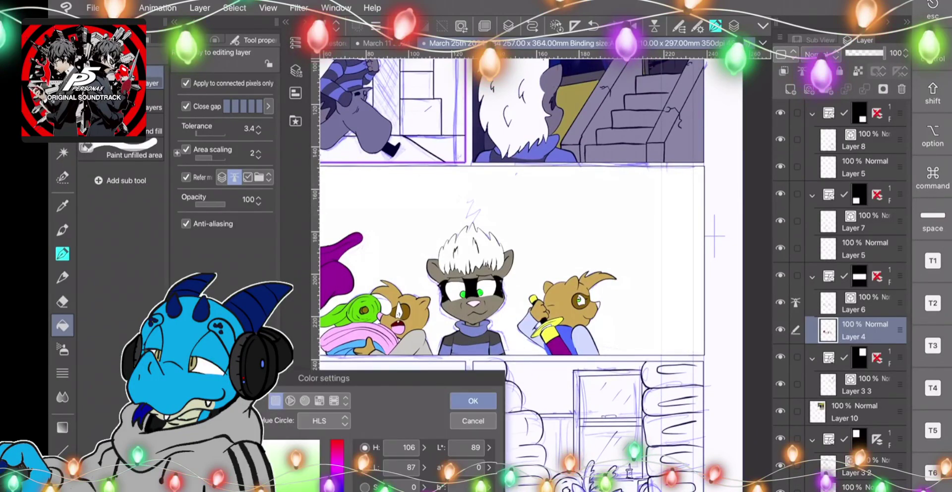
{"action": "left_click", "coordinate": [473, 400]}
{"action": "scroll", "coordinate": [547, 275], "scroll_direction": "up", "scroll_amount": 6}
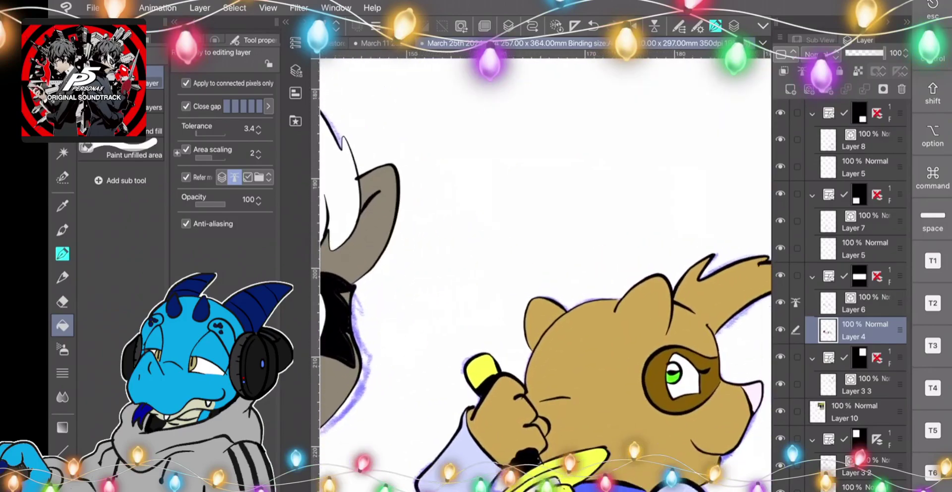
{"action": "left_click_drag", "start_coordinate": [587, 306], "coordinate": [503, 244]}
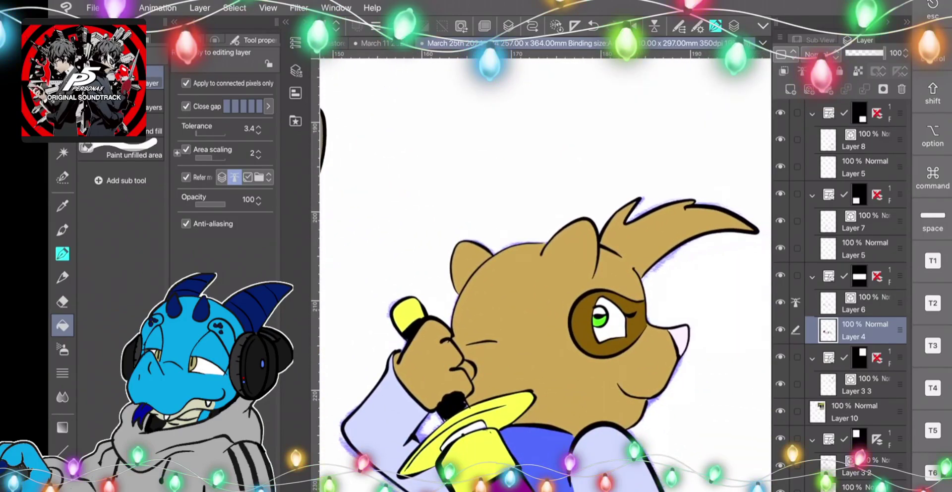
{"action": "scroll", "coordinate": [545, 298], "scroll_direction": "down", "scroll_amount": 2}
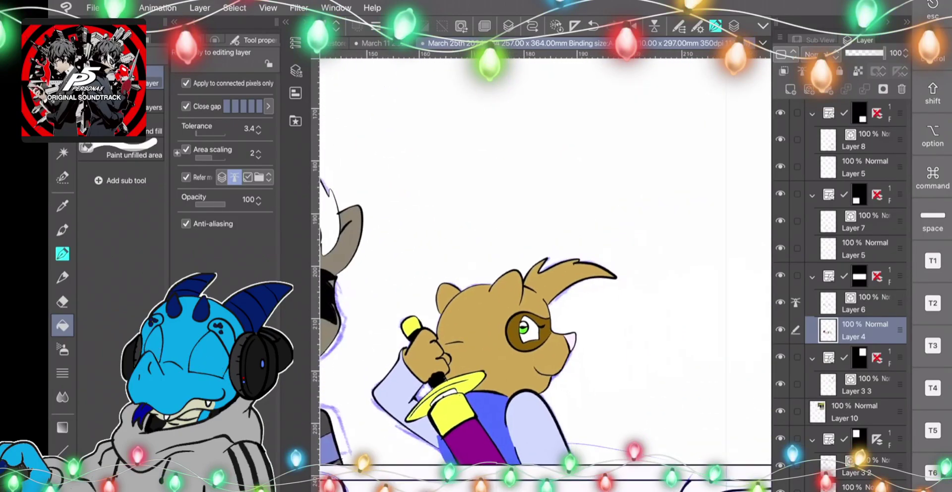
{"action": "scroll", "coordinate": [545, 297], "scroll_direction": "down", "scroll_amount": 4}
{"action": "left_click_drag", "start_coordinate": [446, 278], "coordinate": [564, 255]}
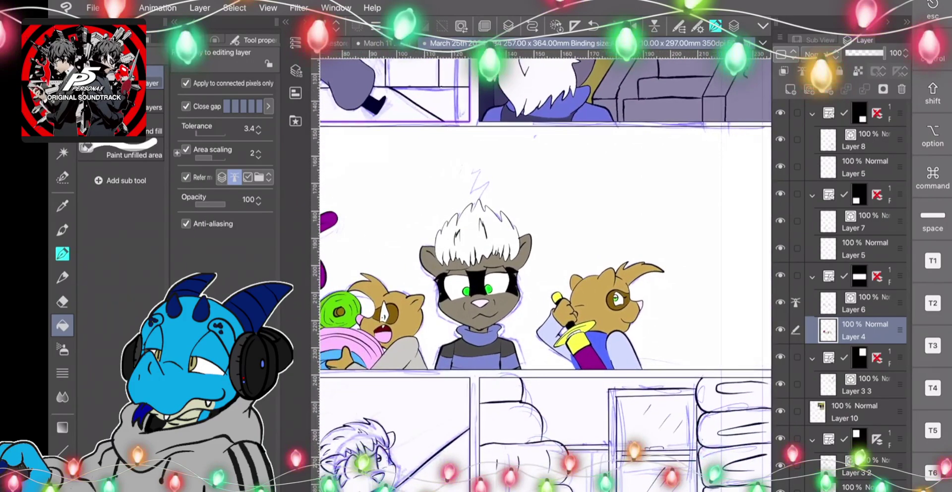
{"action": "scroll", "coordinate": [545, 272], "scroll_direction": "down", "scroll_amount": 2}
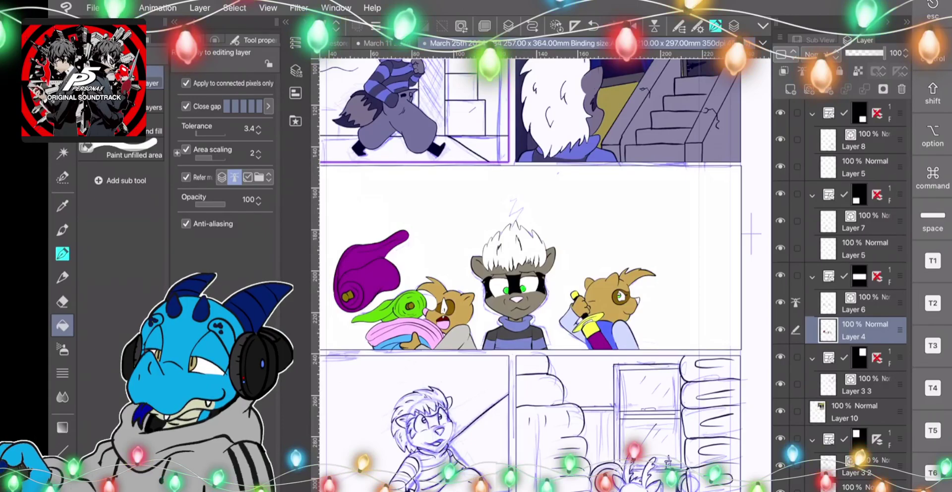
Make Layer 7 the fill reference and select Layer 5 beneath it for colouring the page's lower-left panel.
{"action": "left_click_drag", "start_coordinate": [370, 455], "coordinate": [488, 117]}
{"action": "left_click", "coordinate": [854, 222]}
{"action": "left_click_drag", "start_coordinate": [545, 149], "coordinate": [470, 309]}
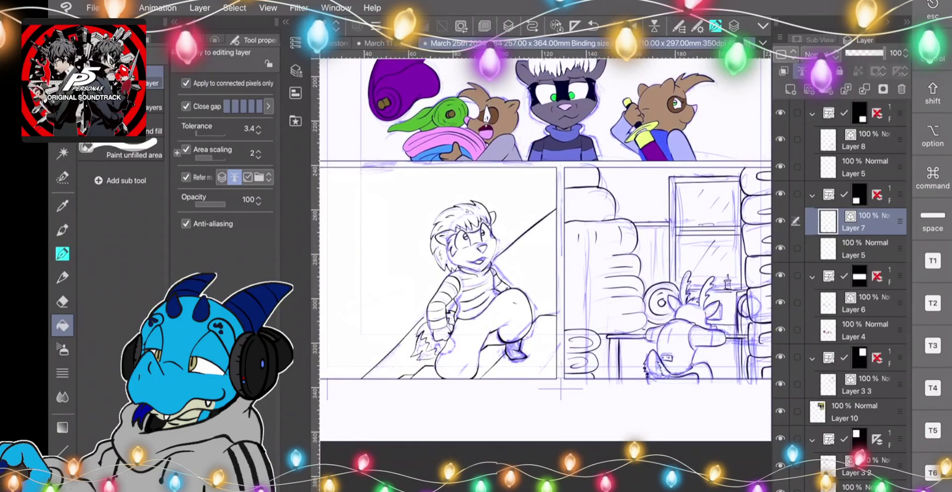
{"action": "left_click", "coordinate": [863, 247]}
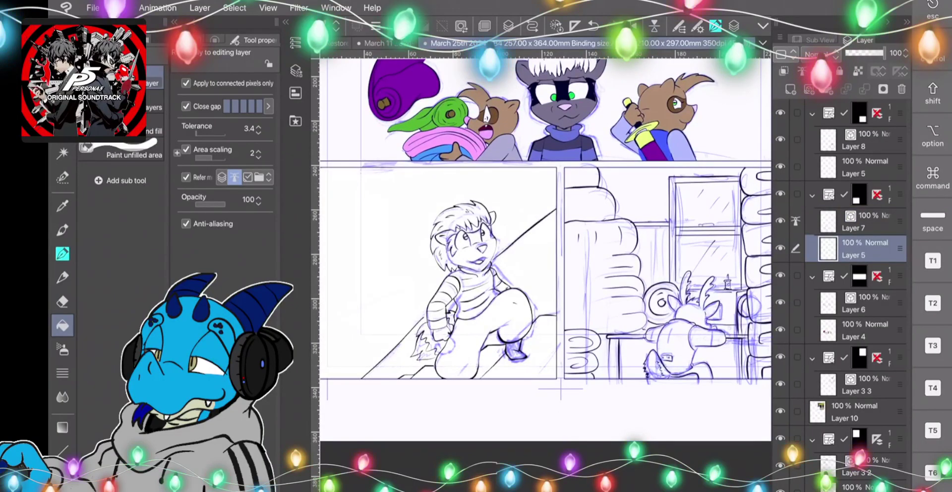
Sample the middle character's blue scarf colour and fill the crouching character's collar in the lower-left panel with it.
{"action": "left_click", "coordinate": [63, 205]}
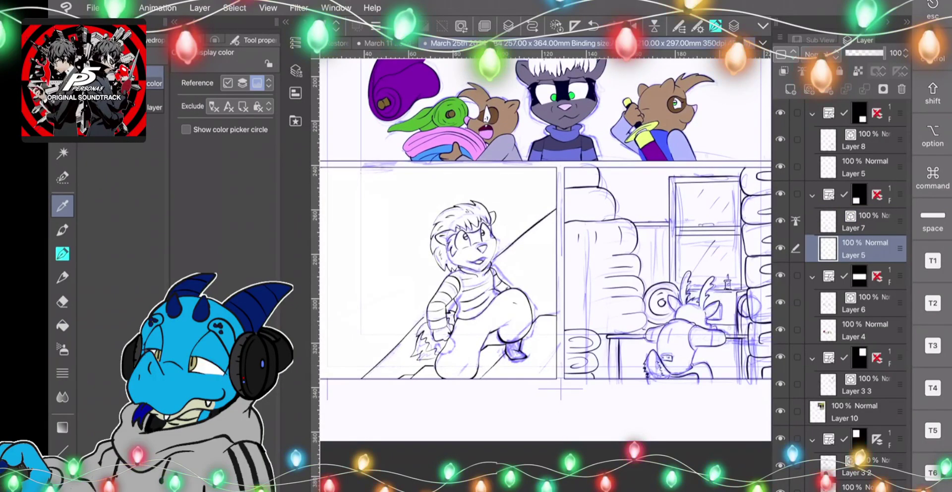
{"action": "key", "text": "g"}
{"action": "left_click", "coordinate": [473, 272]}
{"action": "left_click", "coordinate": [463, 270]}
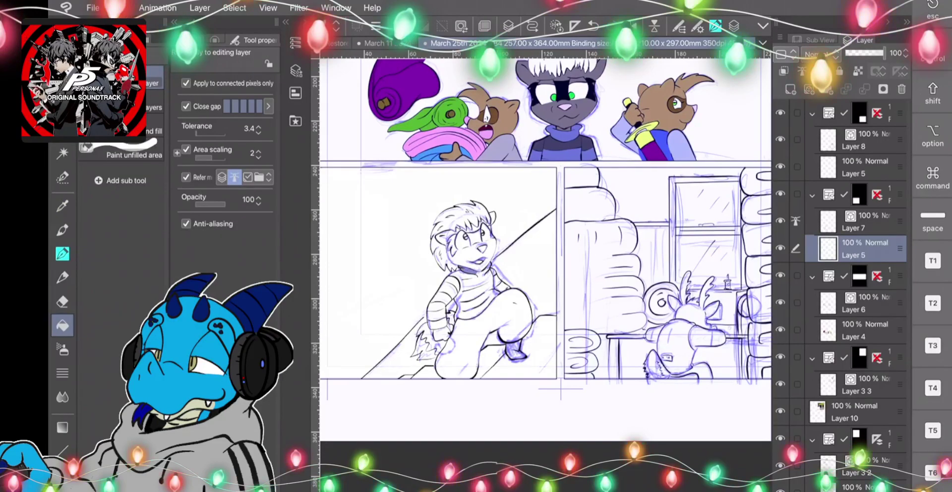
{"action": "left_click", "coordinate": [478, 282]}
{"action": "key", "text": "ctrl+z"}
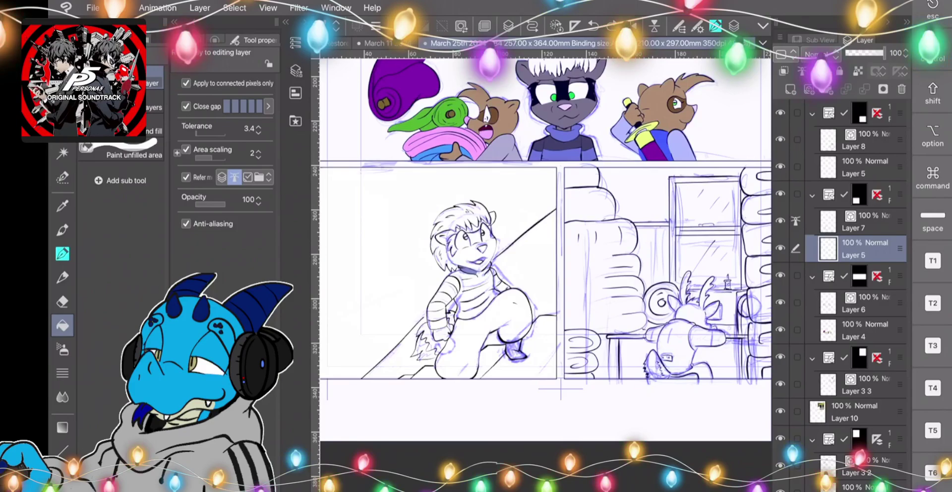
{"action": "key", "text": "i"}
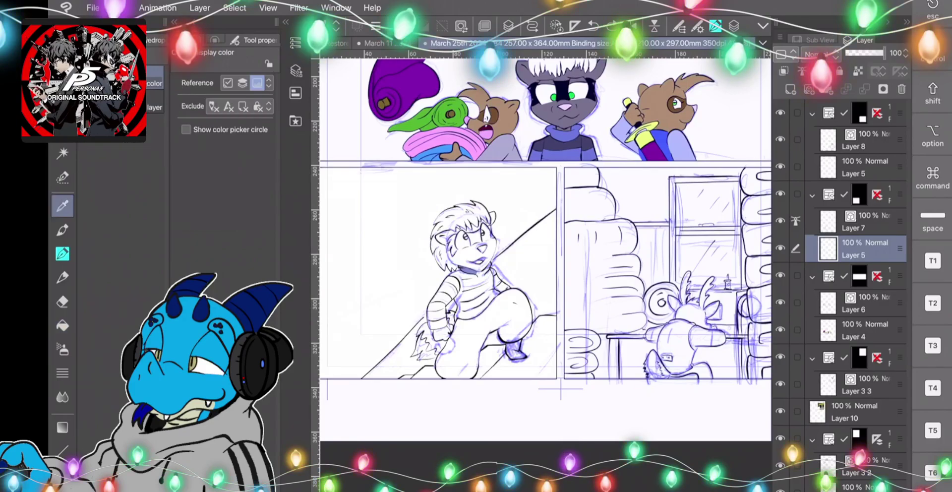
{"action": "scroll", "coordinate": [496, 283], "scroll_direction": "up", "scroll_amount": 2}
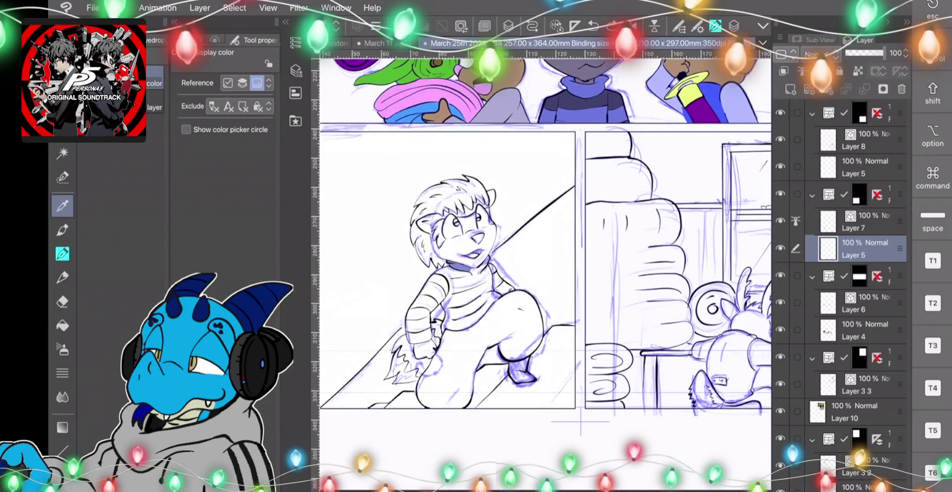
Fill the upper chest band and alternating sleeve stripes of the crouching character's sweater with dark grey on Layer 5.
{"action": "key", "text": "p"}
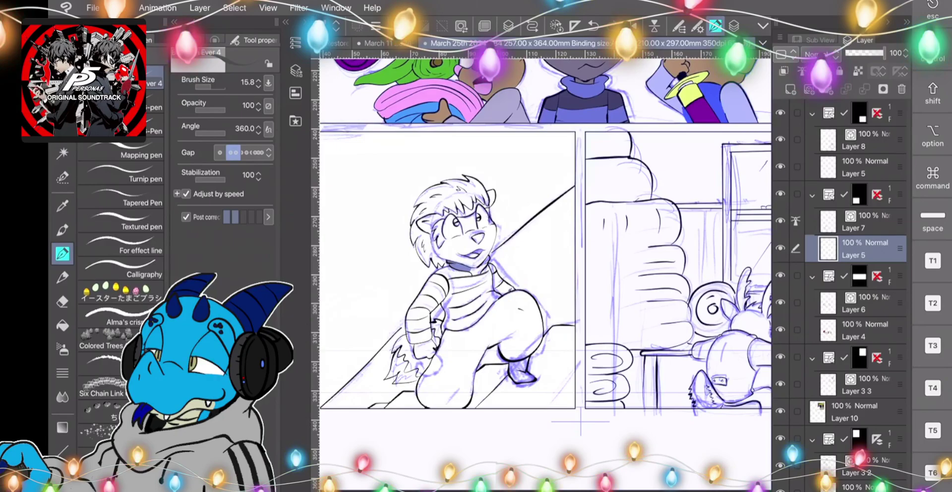
{"action": "left_click", "coordinate": [63, 325]}
{"action": "left_click", "coordinate": [454, 272]}
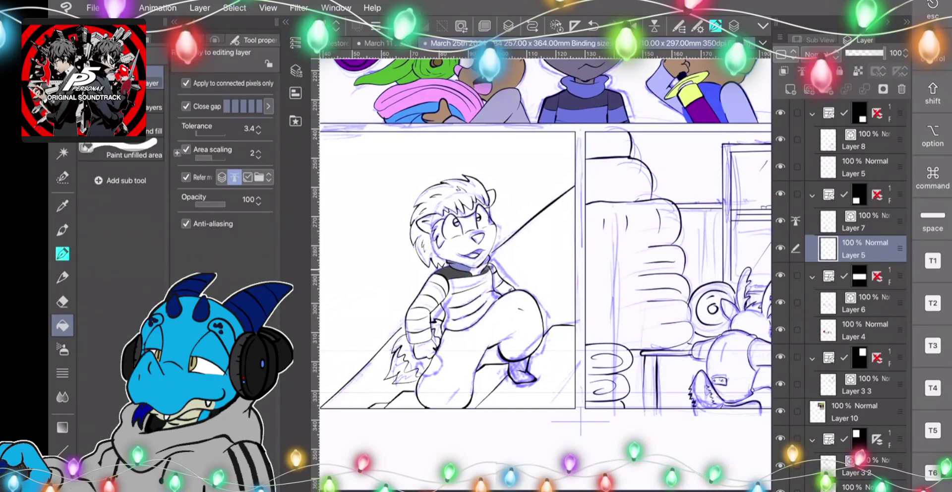
{"action": "left_click", "coordinate": [439, 285]}
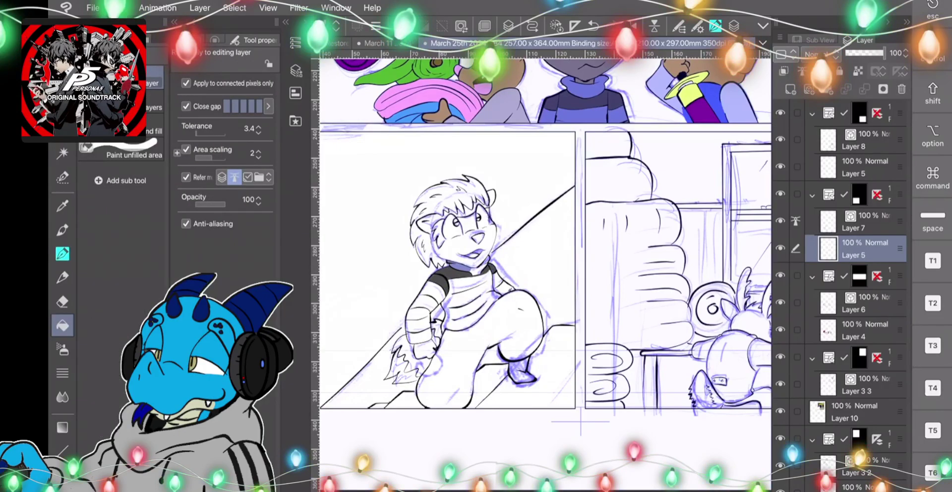
{"action": "left_click", "coordinate": [423, 302]}
{"action": "left_click", "coordinate": [505, 288]}
{"action": "left_click", "coordinate": [417, 324]}
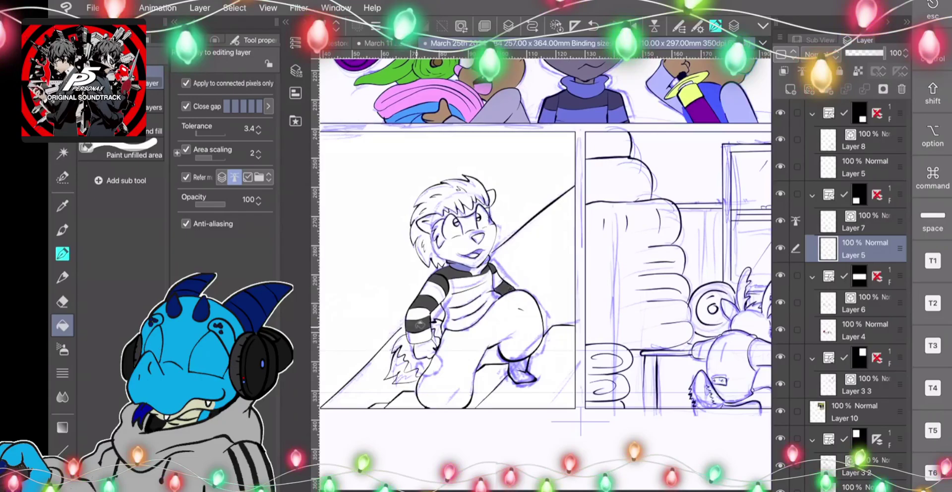
{"action": "left_click", "coordinate": [461, 293]}
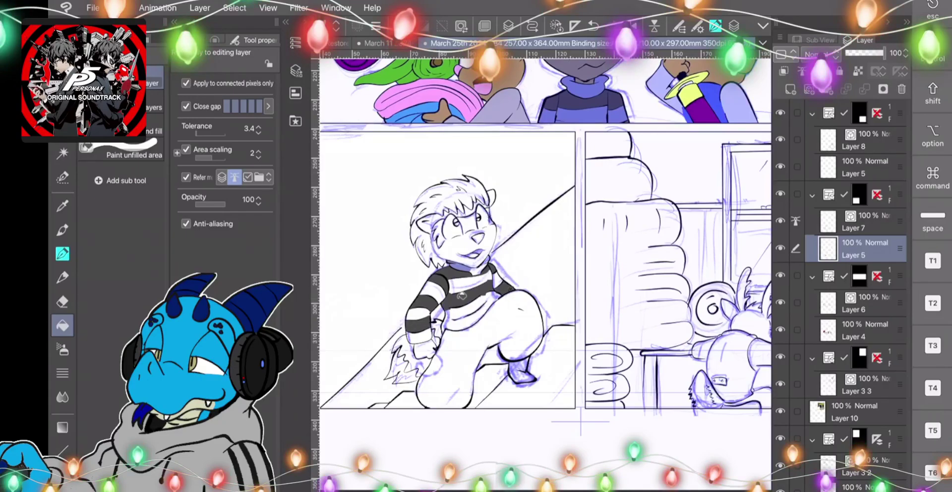
{"action": "key", "text": "ctrl+z"}
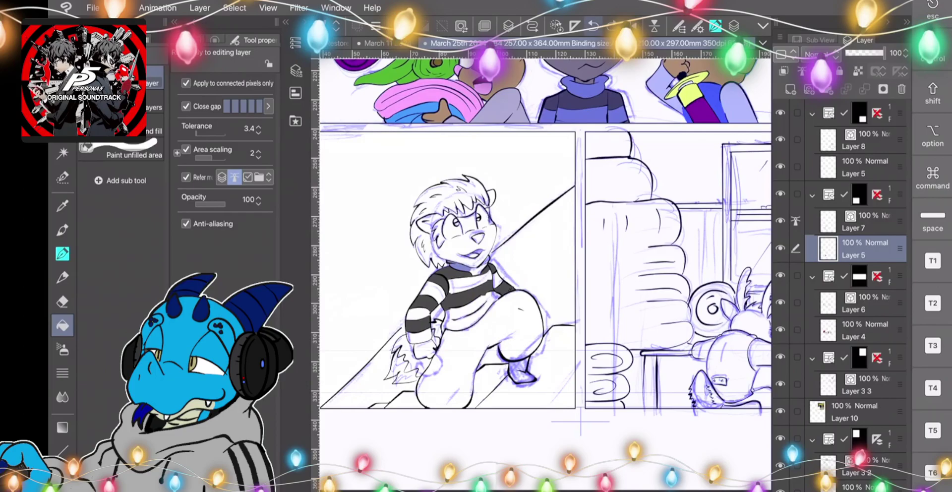
{"action": "key", "text": "ctrl+z"}
Close the outline gaps of the torso stripes with the pen and fill the middle and lower stripes dark grey.
{"action": "key", "text": "i"}
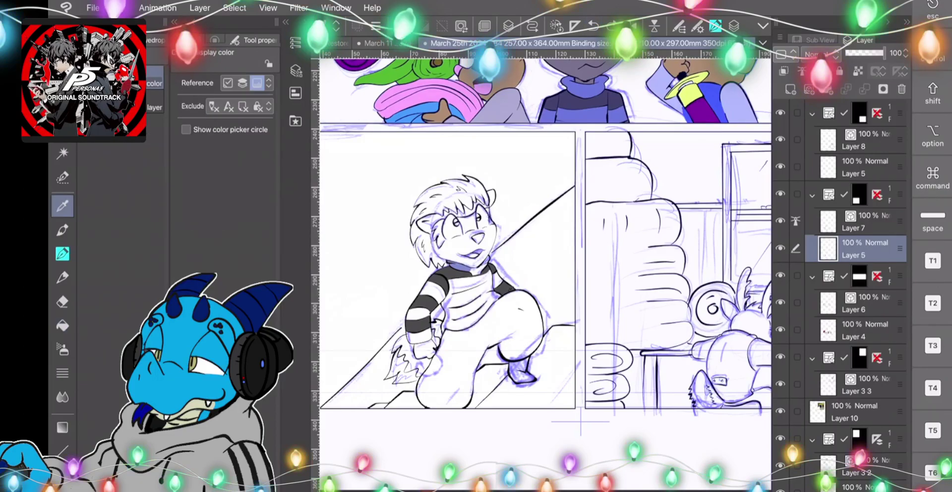
{"action": "key", "text": "p"}
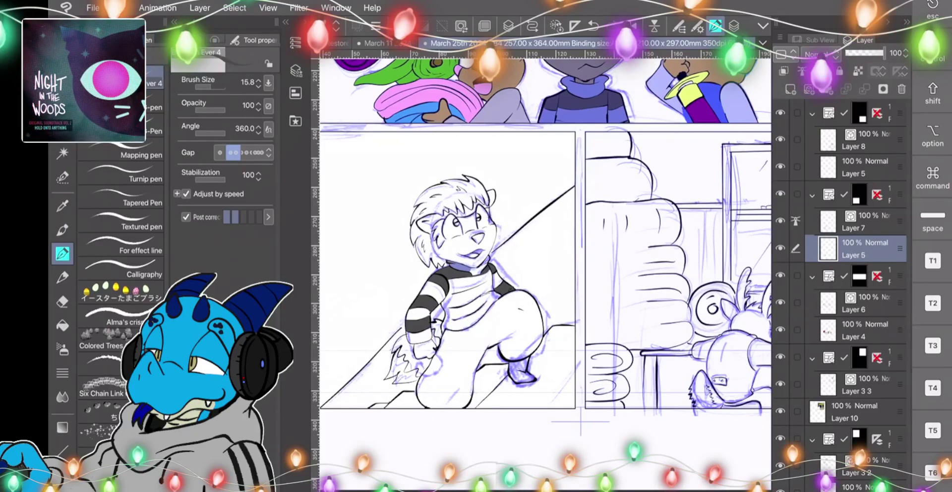
{"action": "key", "text": "g"}
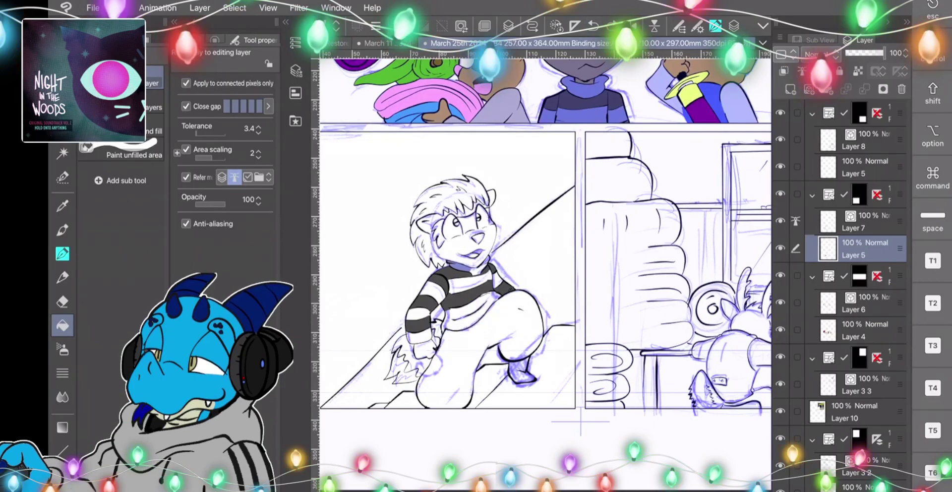
{"action": "key", "text": "p"}
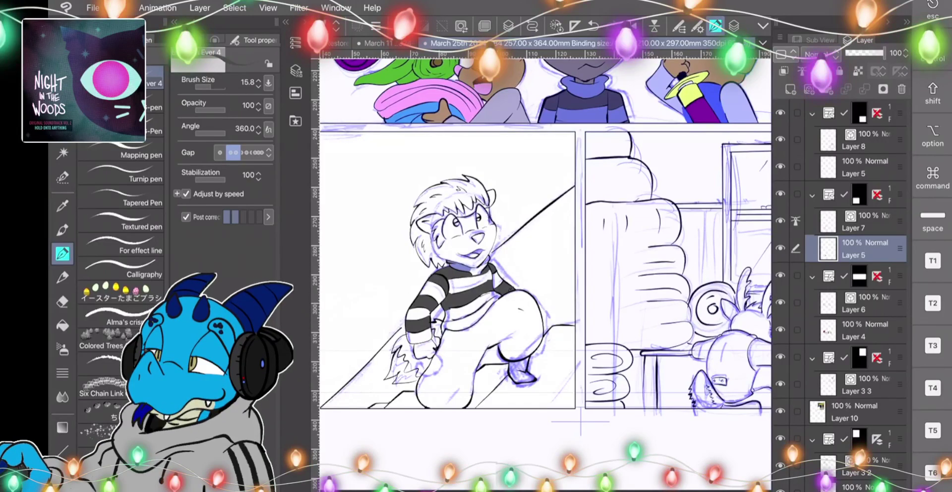
{"action": "key", "text": "g"}
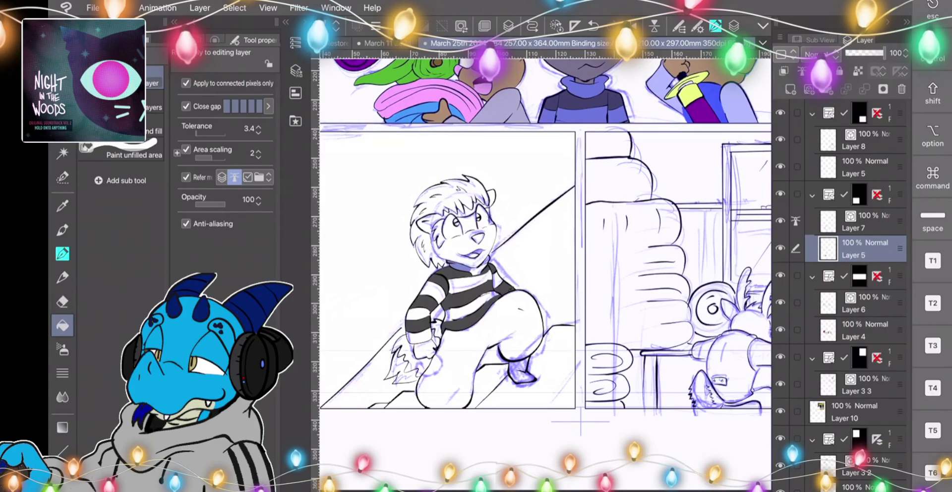
Pick the blue sweater colour and fill the remaining sleeve and torso stripes of the crouching character's sweater.
{"action": "key", "text": "i"}
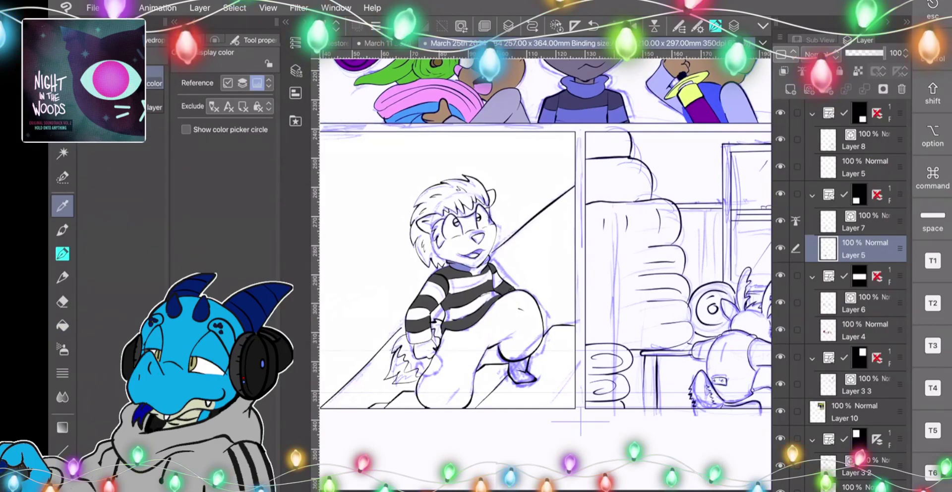
{"action": "key", "text": "g"}
{"action": "left_click", "coordinate": [419, 337]}
{"action": "left_click", "coordinate": [419, 315]}
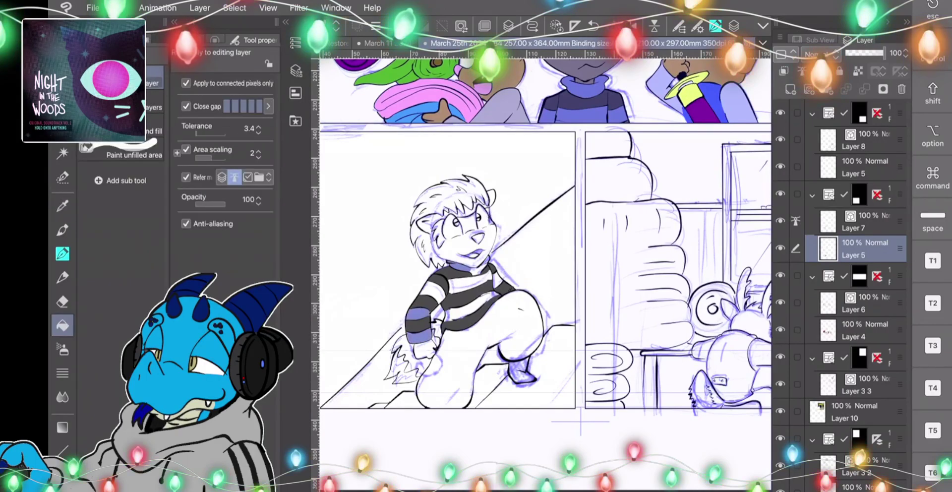
{"action": "left_click", "coordinate": [434, 292]}
{"action": "left_click", "coordinate": [469, 307]}
{"action": "left_click", "coordinate": [497, 281]}
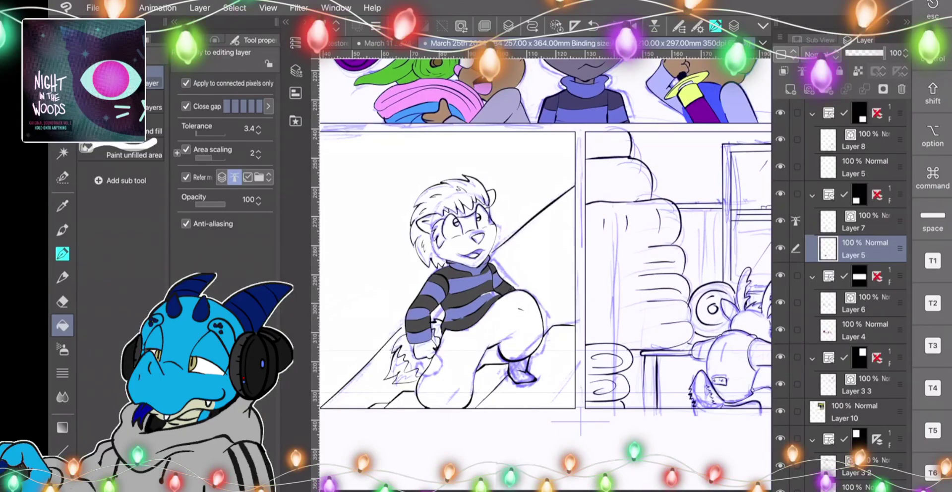
Touch up unfilled spots on the sweater's collar and stripes with the pen in blue and dark grey.
{"action": "key", "text": "p"}
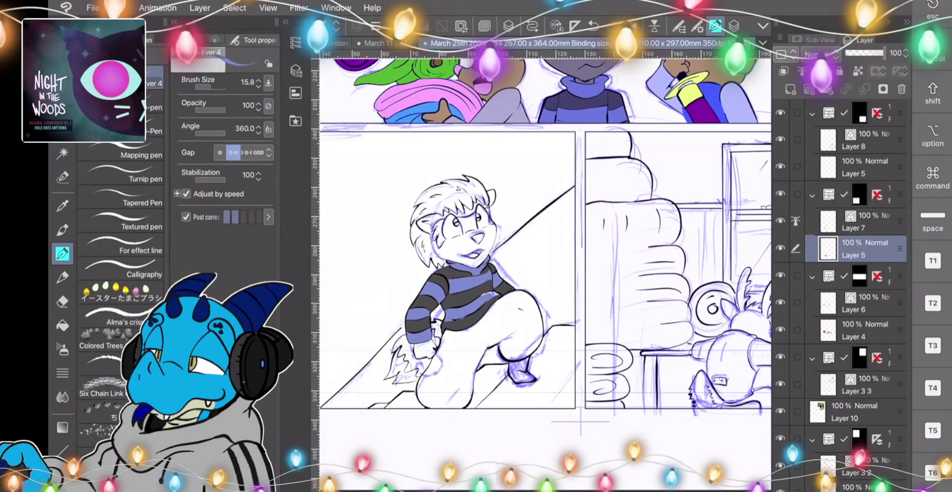
{"action": "scroll", "coordinate": [480, 292], "scroll_direction": "up", "scroll_amount": 5}
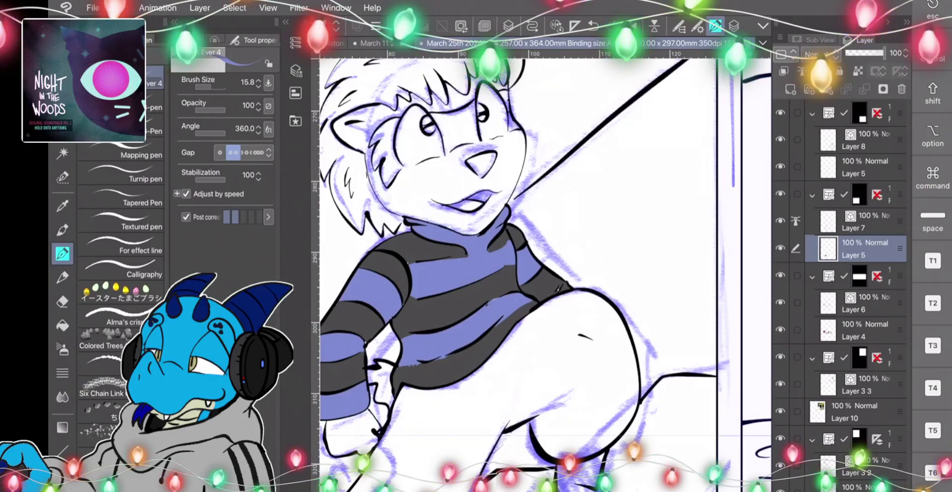
{"action": "key", "text": "i"}
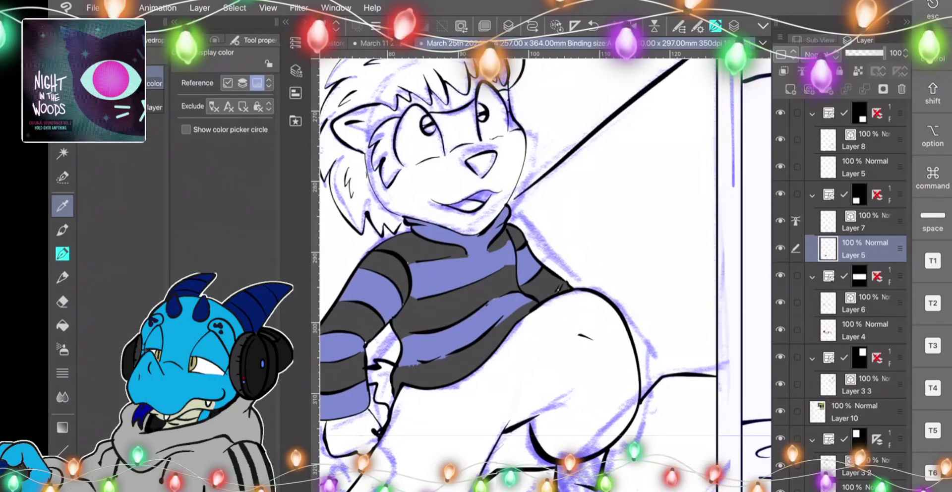
{"action": "key", "text": "b"}
{"action": "key", "text": "p"}
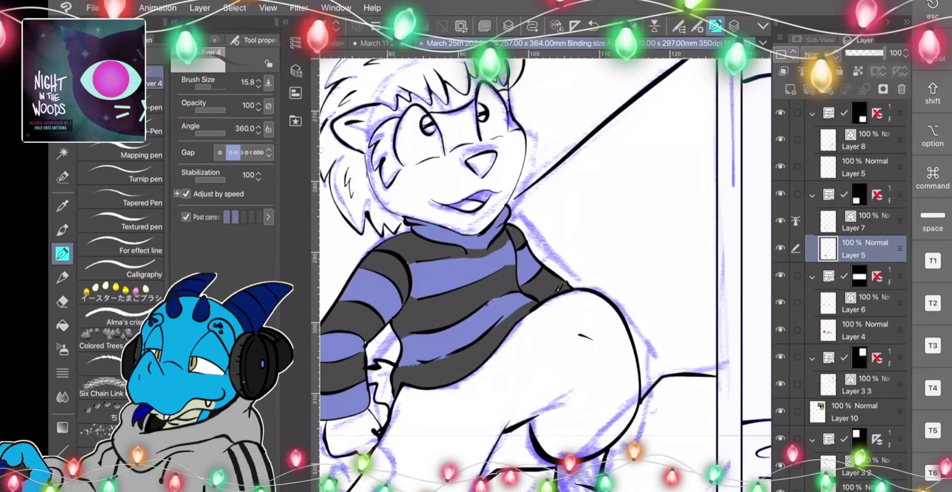
Pick a grey-brown fur colour, try filling the crouching character's face with it, and undo that fill.
{"action": "scroll", "coordinate": [545, 275], "scroll_direction": "down", "scroll_amount": 5}
{"action": "scroll", "coordinate": [545, 267], "scroll_direction": "down", "scroll_amount": 2}
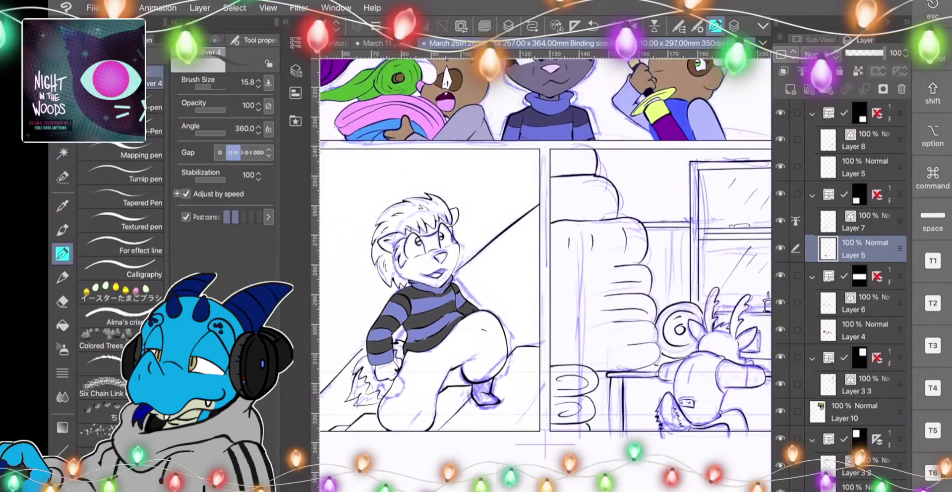
{"action": "scroll", "coordinate": [546, 270], "scroll_direction": "down", "scroll_amount": 2}
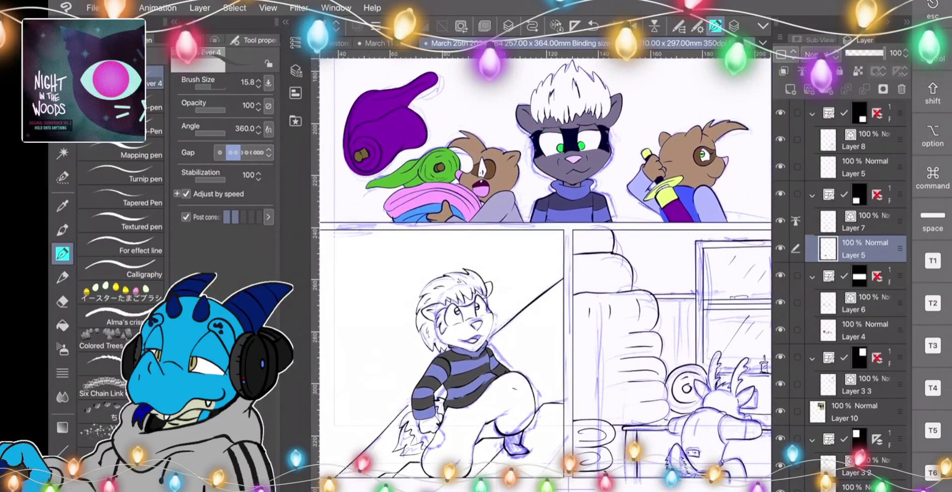
{"action": "key", "text": "i"}
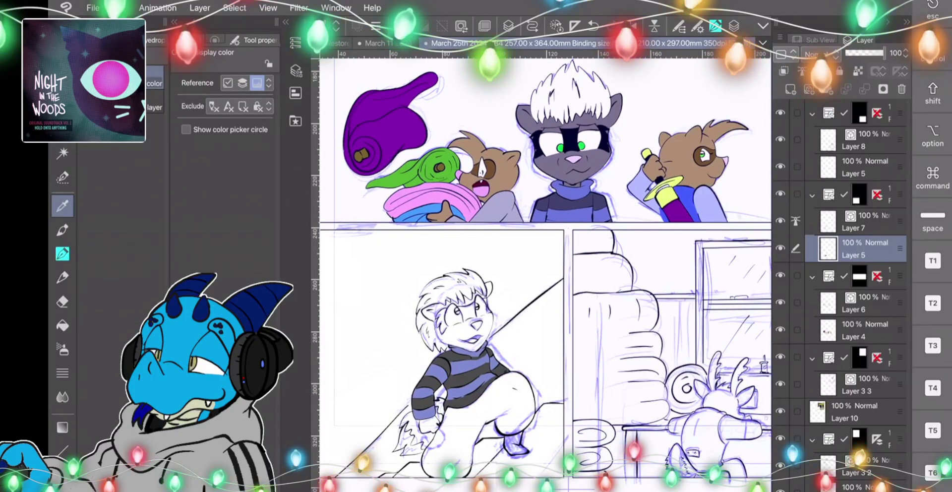
{"action": "left_click", "coordinate": [62, 325]}
{"action": "left_click", "coordinate": [455, 331]}
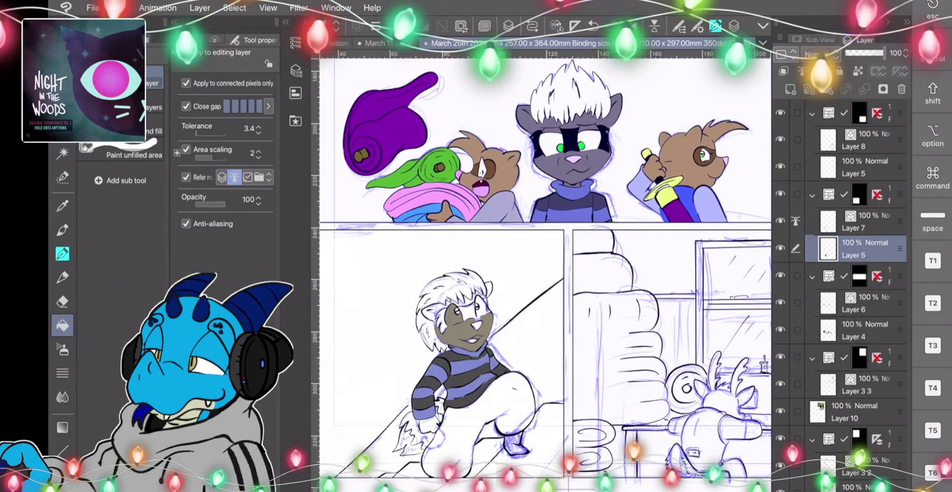
{"action": "key", "text": "ctrl+z"}
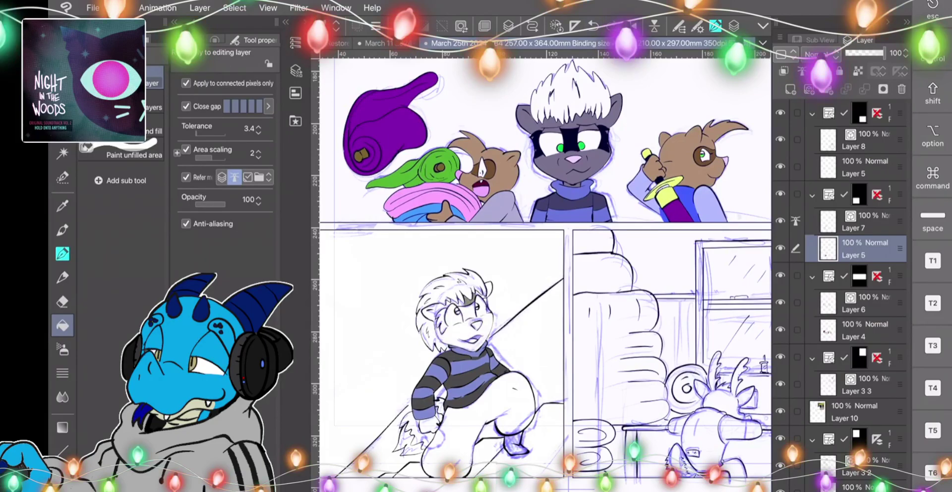
Fill the crouching character's forehead, both ears and the side of the cheek with the grey-brown fur colour.
{"action": "scroll", "coordinate": [466, 307], "scroll_direction": "up", "scroll_amount": 5}
{"action": "left_click", "coordinate": [391, 298]}
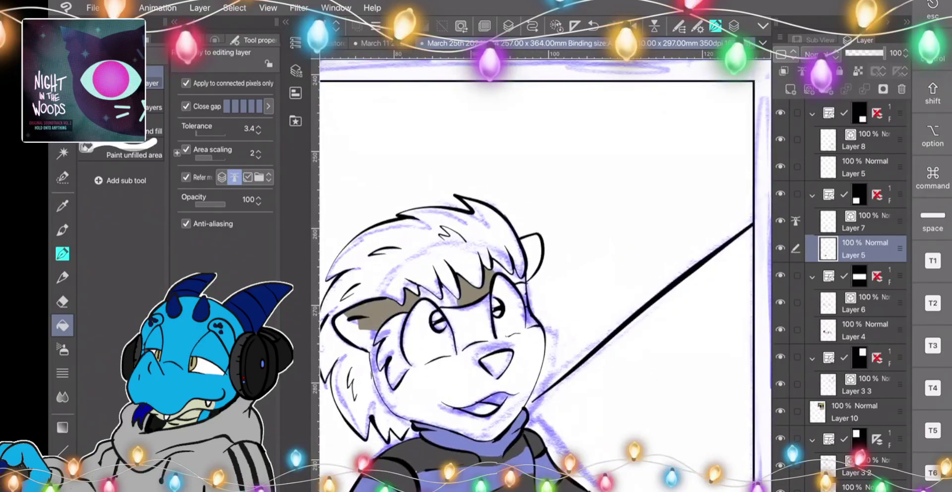
{"action": "left_click", "coordinate": [355, 332]}
{"action": "left_click", "coordinate": [446, 296]}
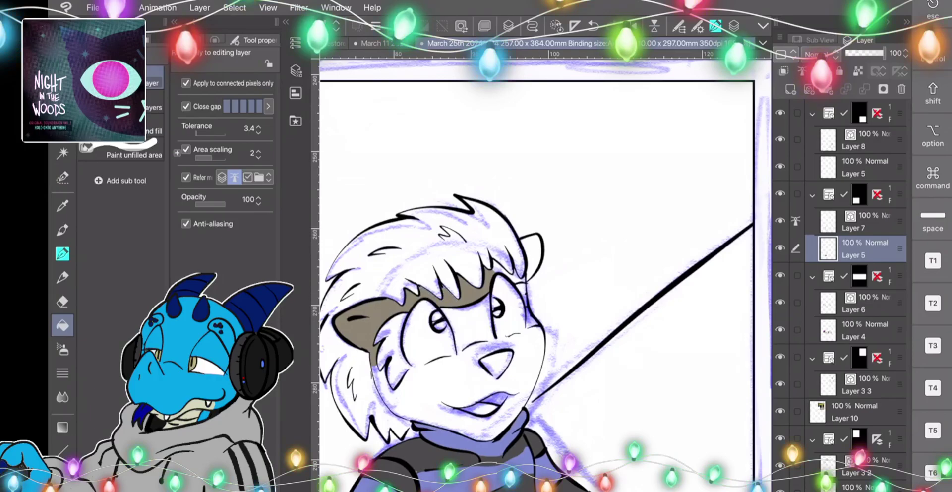
{"action": "left_click", "coordinate": [531, 250]}
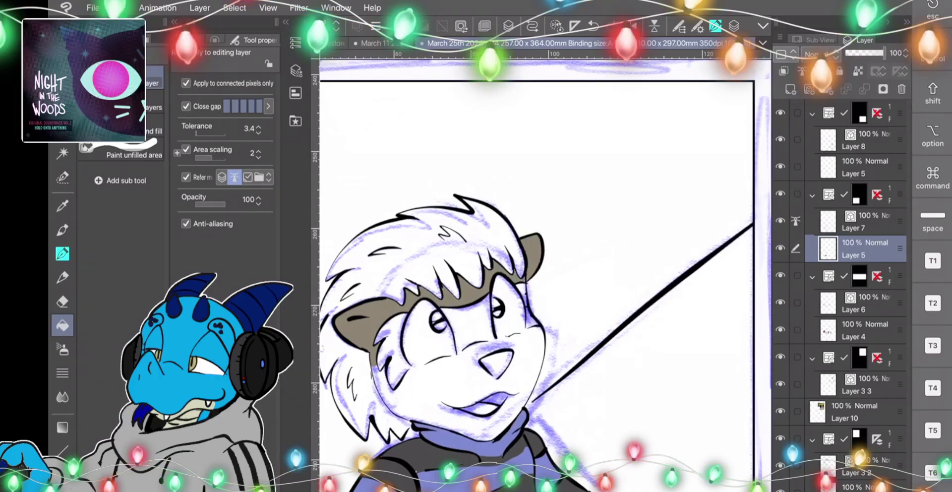
{"action": "left_click", "coordinate": [381, 381]}
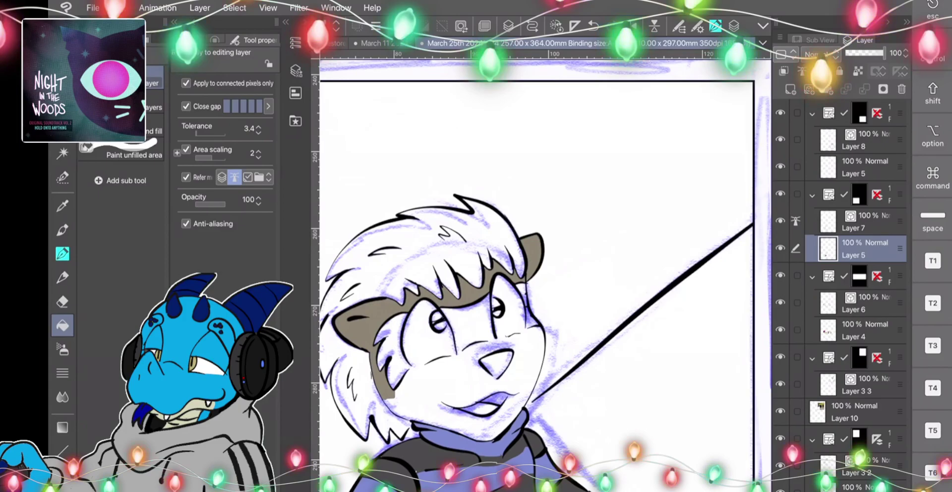
Undo the fill leaking into the eye area, draw a grey-brown pen line below the eyes, and refill the lower face.
{"action": "left_click", "coordinate": [436, 384]}
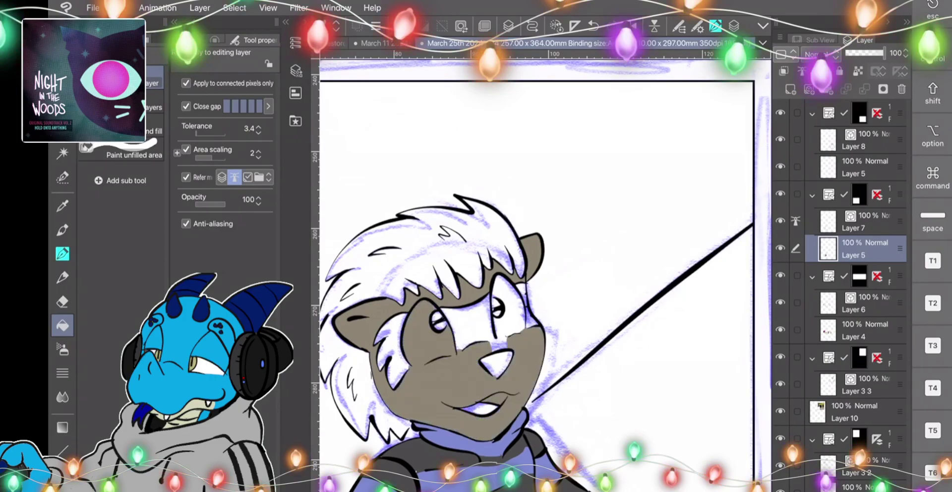
{"action": "left_click", "coordinate": [593, 25]}
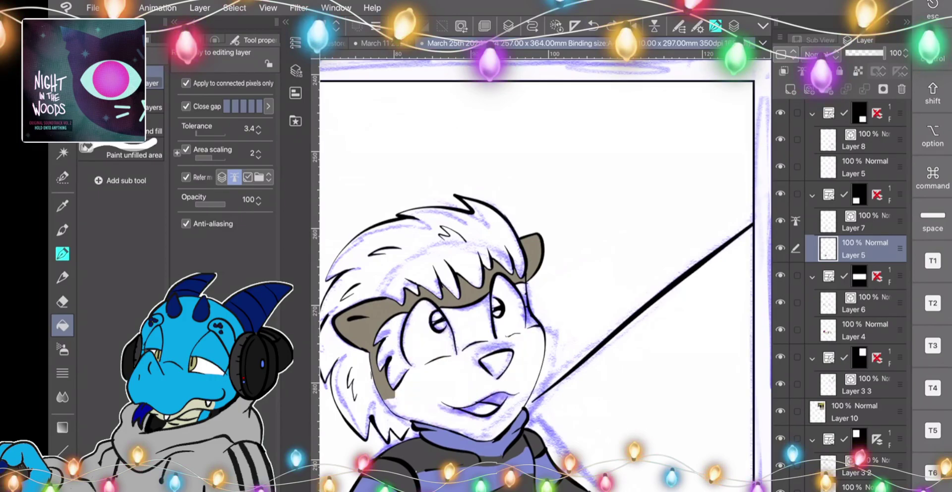
{"action": "left_click", "coordinate": [62, 254]}
{"action": "left_click_drag", "start_coordinate": [410, 368], "coordinate": [538, 325]}
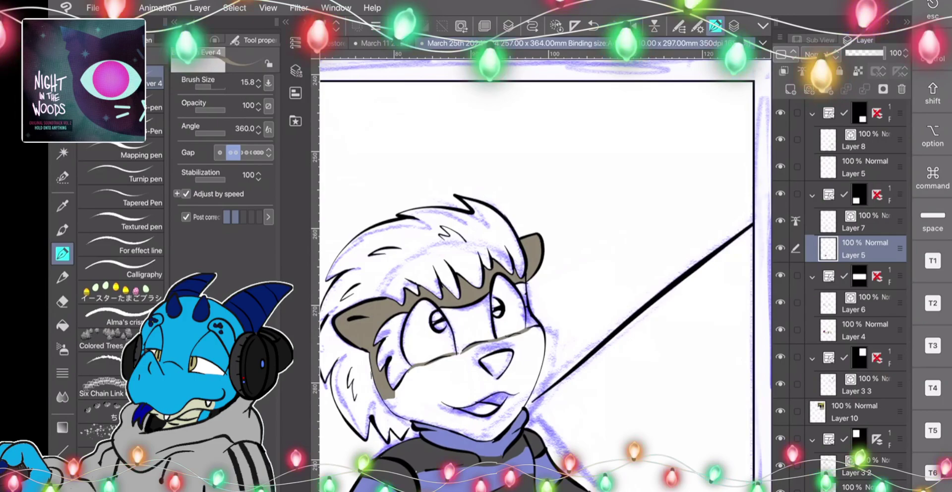
{"action": "left_click", "coordinate": [63, 325]}
{"action": "left_click", "coordinate": [449, 384]}
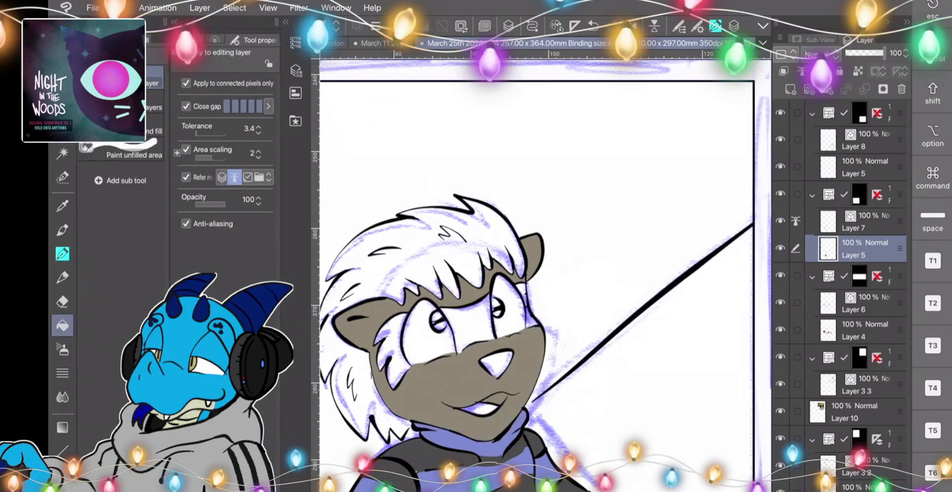
Pick a dark red and fill the inside of the crouching character's mouth.
{"action": "scroll", "coordinate": [545, 275], "scroll_direction": "down", "scroll_amount": 5}
{"action": "key", "text": "i"}
{"action": "key", "text": "g"}
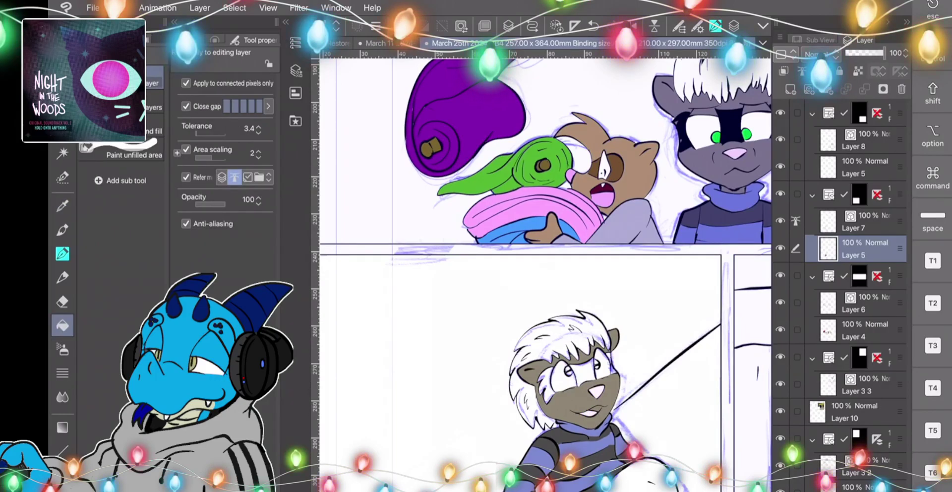
{"action": "key", "text": "i"}
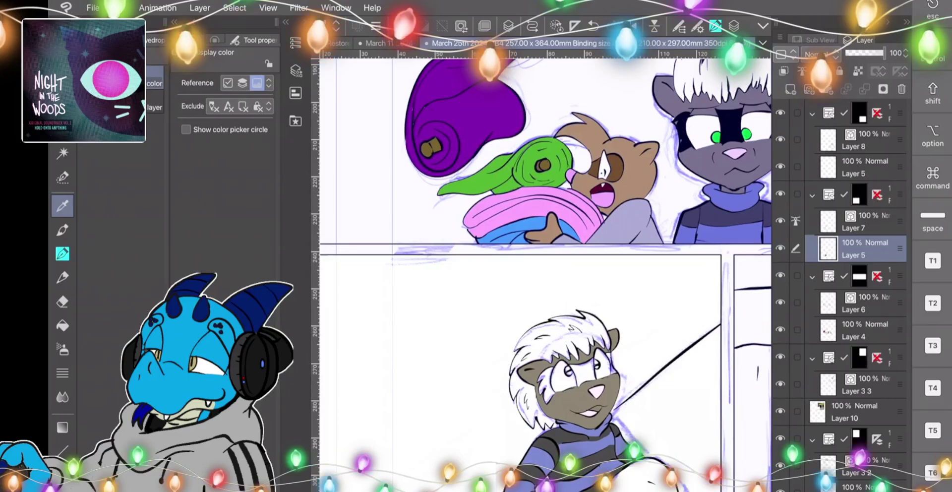
{"action": "key", "text": "g"}
{"action": "left_click", "coordinate": [595, 409]}
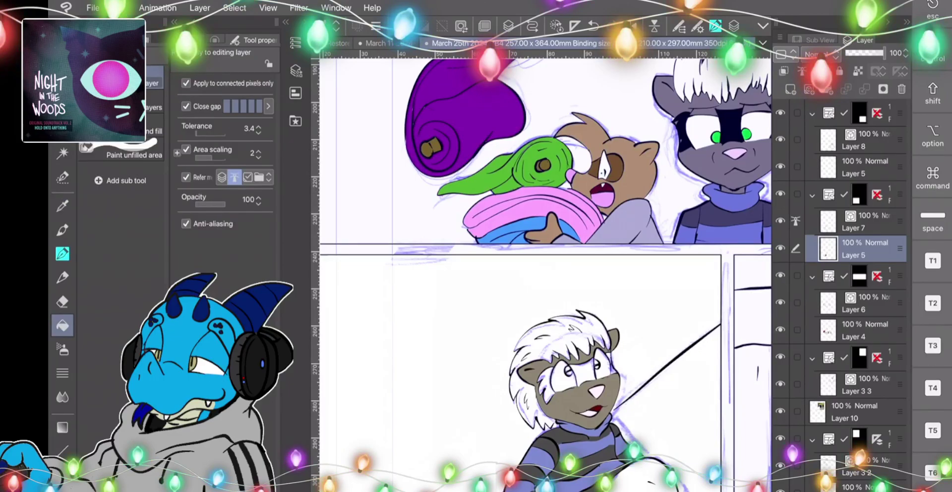
{"action": "key", "text": "i"}
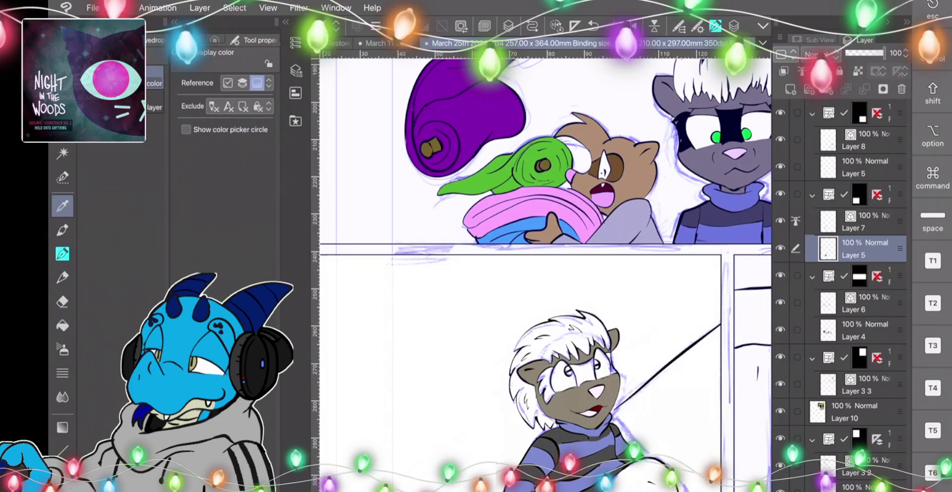
Fill the mask markings between and beside the crouching character's eyes with black.
{"action": "key", "text": "g"}
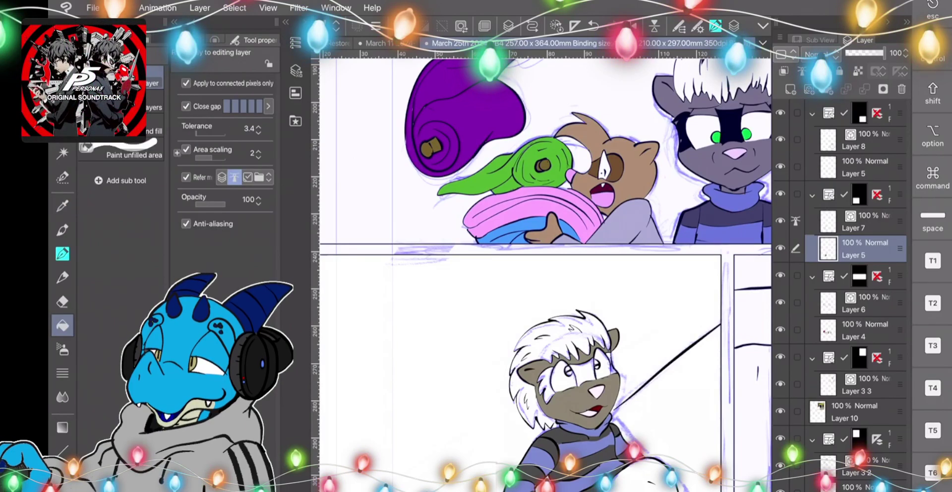
{"action": "left_click", "coordinate": [585, 375]}
{"action": "left_click", "coordinate": [548, 395]}
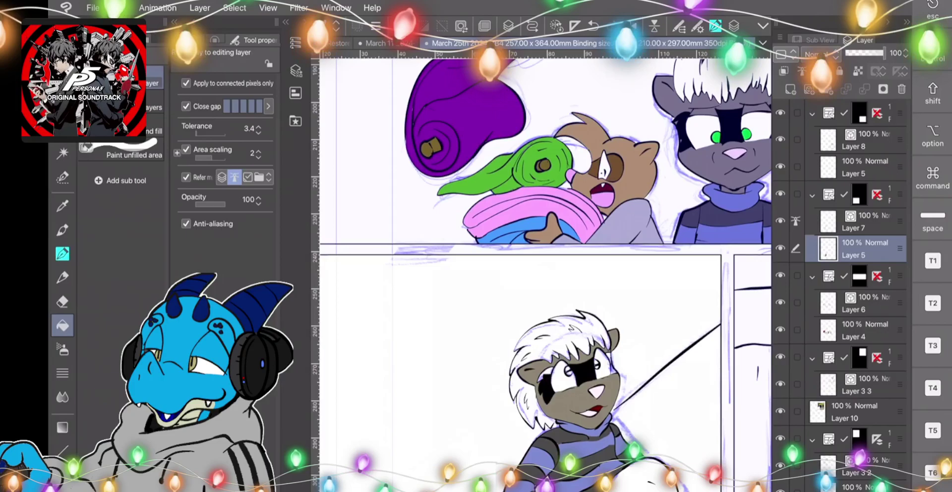
{"action": "left_click", "coordinate": [545, 375]}
{"action": "left_click", "coordinate": [614, 370]}
{"action": "left_click", "coordinate": [609, 360]}
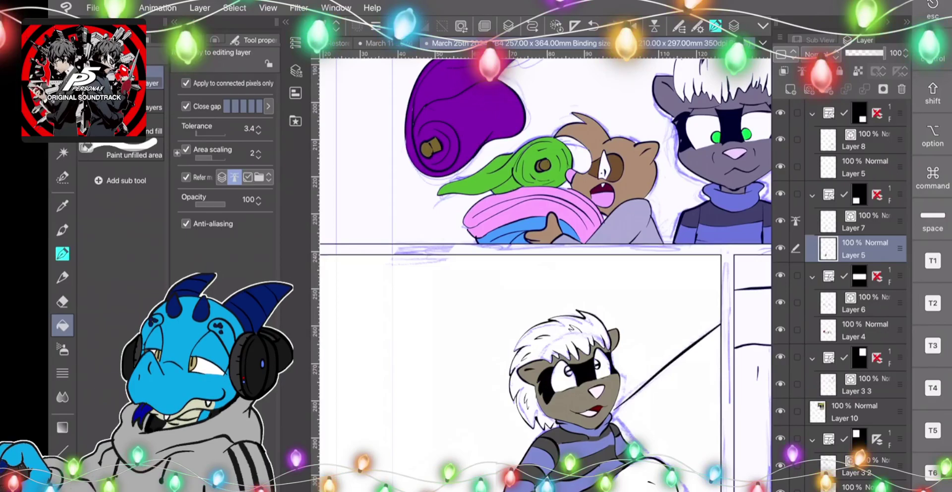
Colour the crouching character's eyes and hair white and the irises bright green with hue 124, luminosity 53 and saturation 97.
{"action": "double_click", "coordinate": [62, 484]}
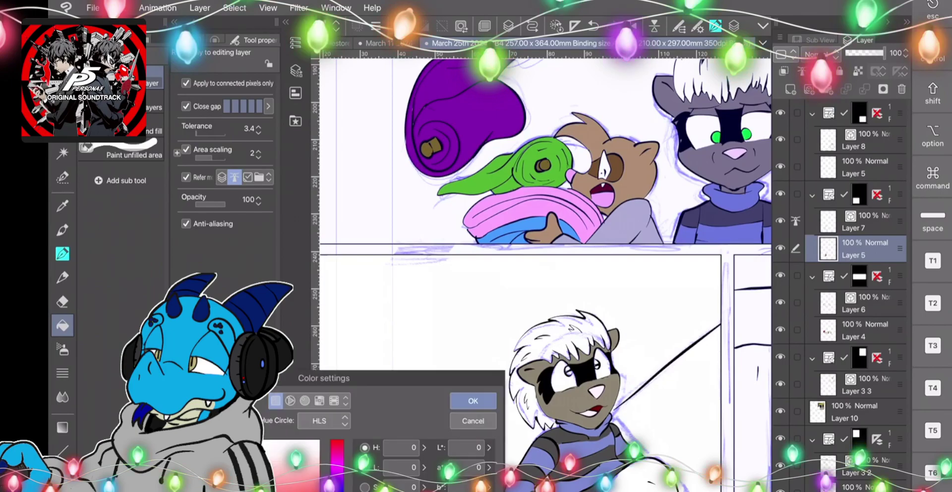
{"action": "left_click", "coordinate": [473, 400]}
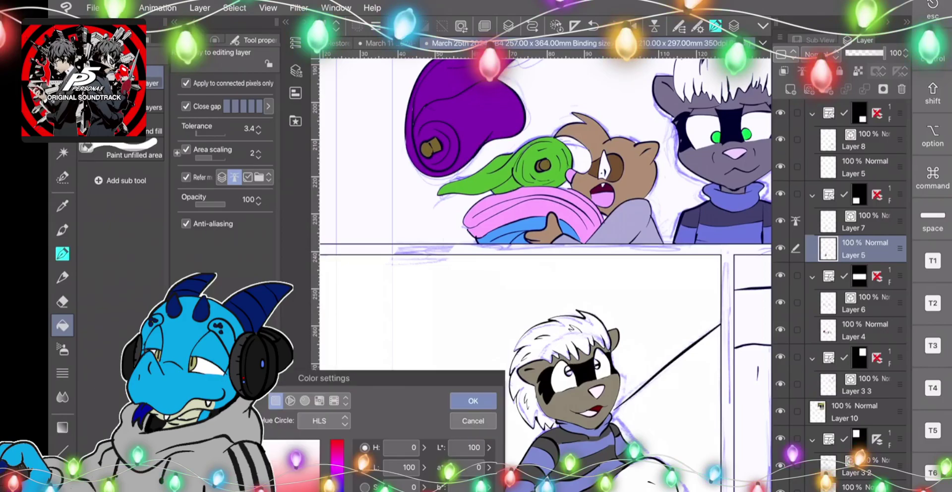
{"action": "left_click", "coordinate": [473, 401]}
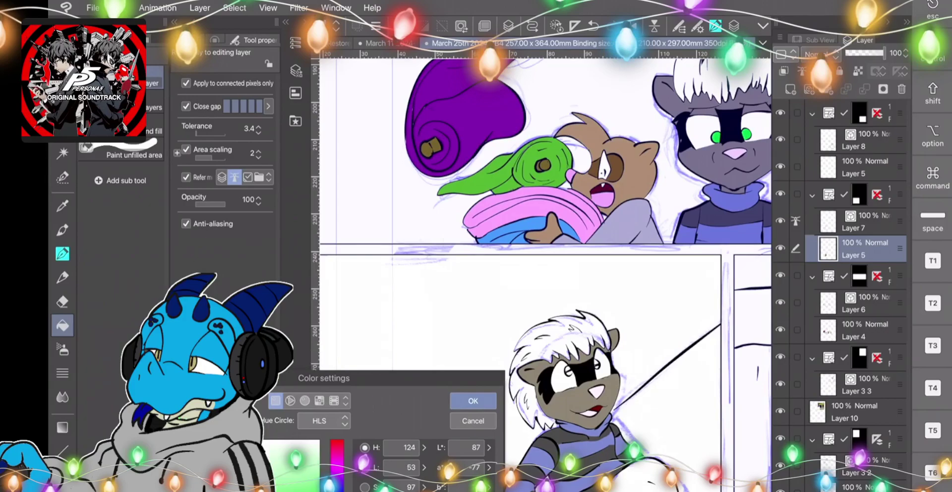
{"action": "key", "text": "Return"}
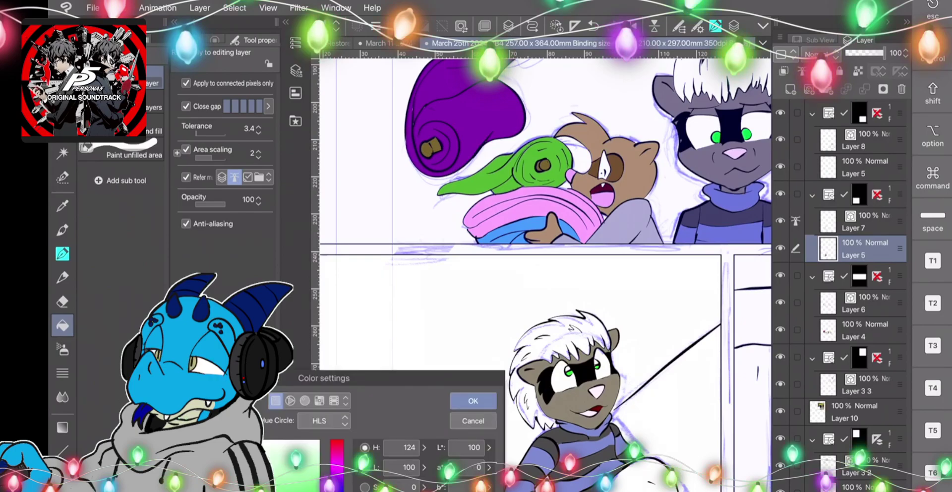
{"action": "left_click", "coordinate": [473, 401]}
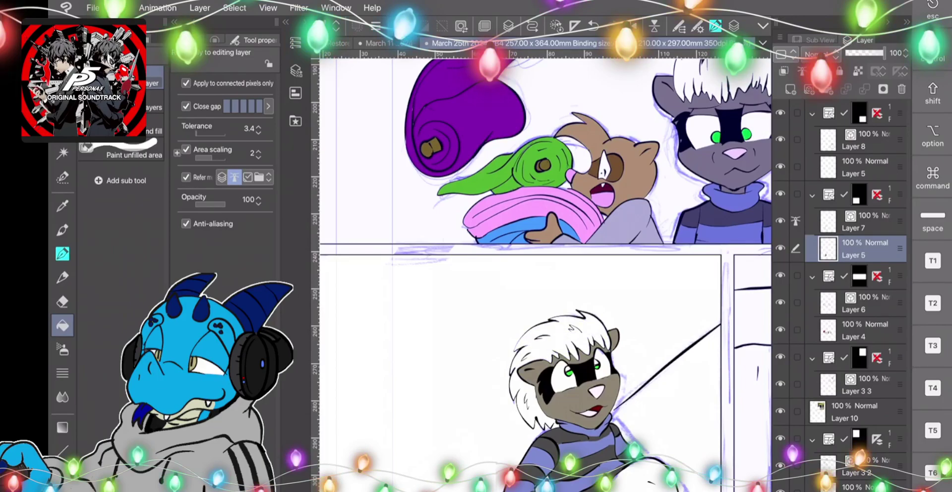
Sample a dark grey from the coloured artwork and fill the crouching character's bent leg with it.
{"action": "key", "text": "i"}
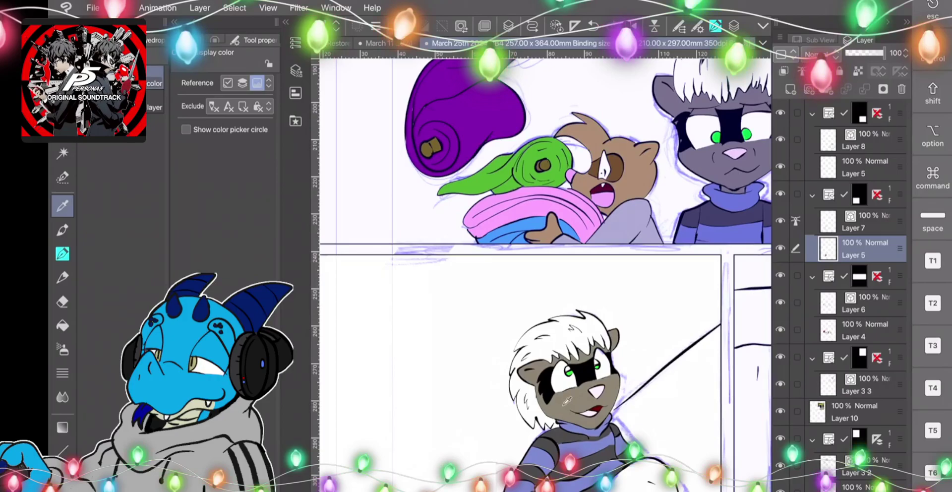
{"action": "key", "text": "g"}
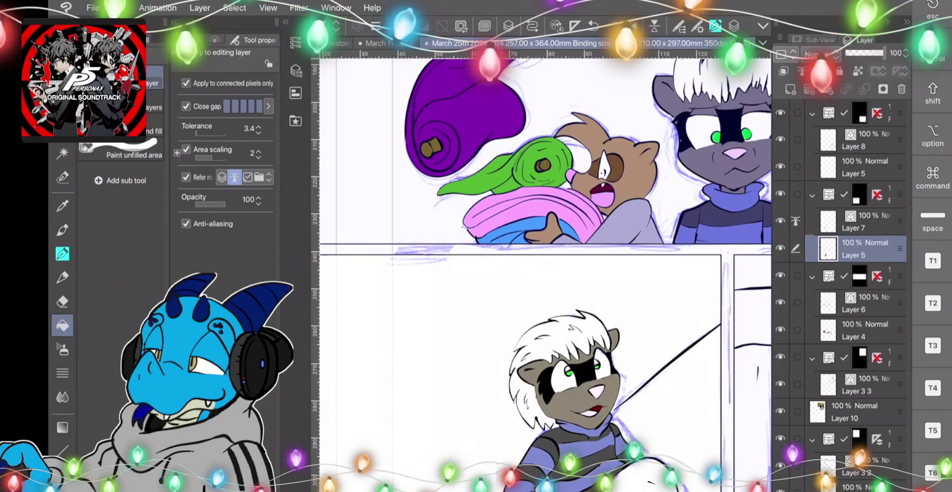
{"action": "scroll", "coordinate": [545, 275], "scroll_direction": "up", "scroll_amount": 5}
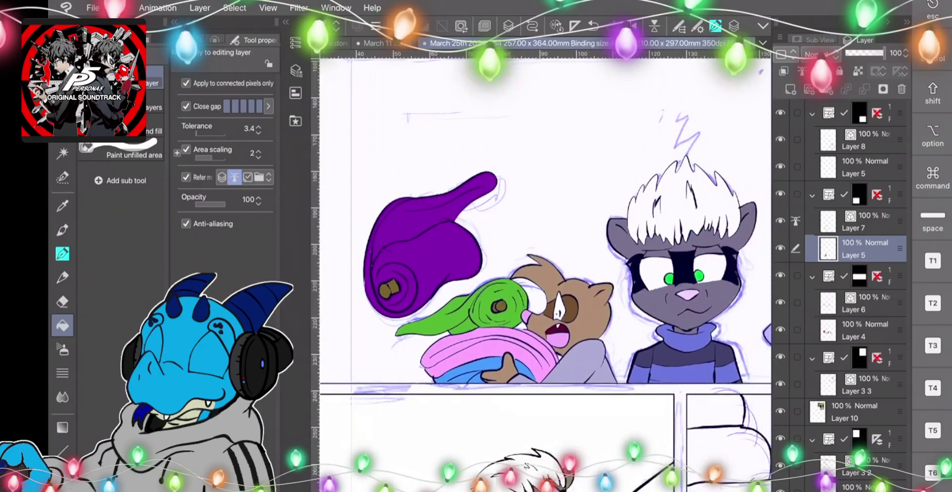
{"action": "scroll", "coordinate": [545, 275], "scroll_direction": "down", "scroll_amount": 1}
{"action": "key", "text": "i"}
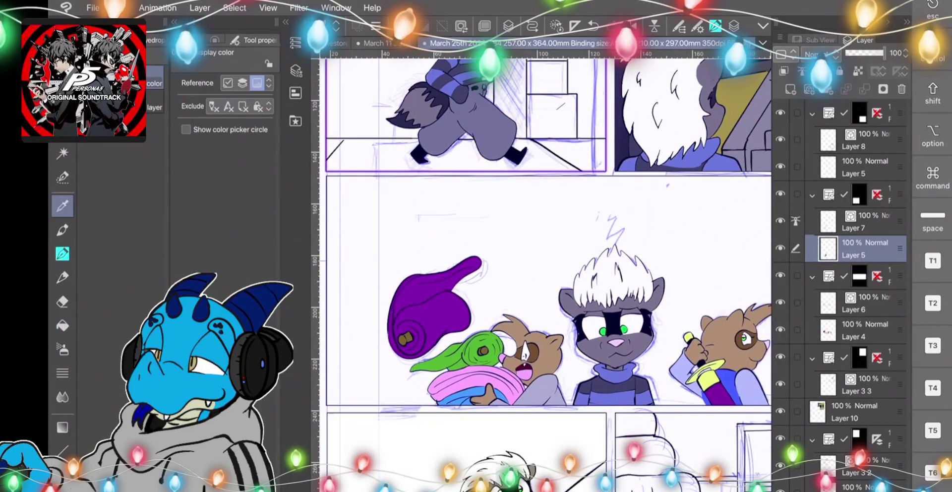
{"action": "scroll", "coordinate": [545, 276], "scroll_direction": "down", "scroll_amount": 5}
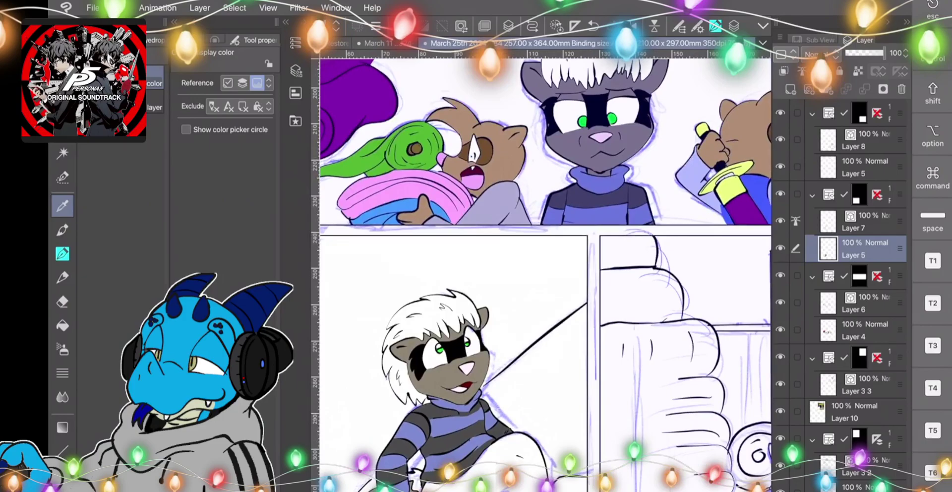
{"action": "key", "text": "g"}
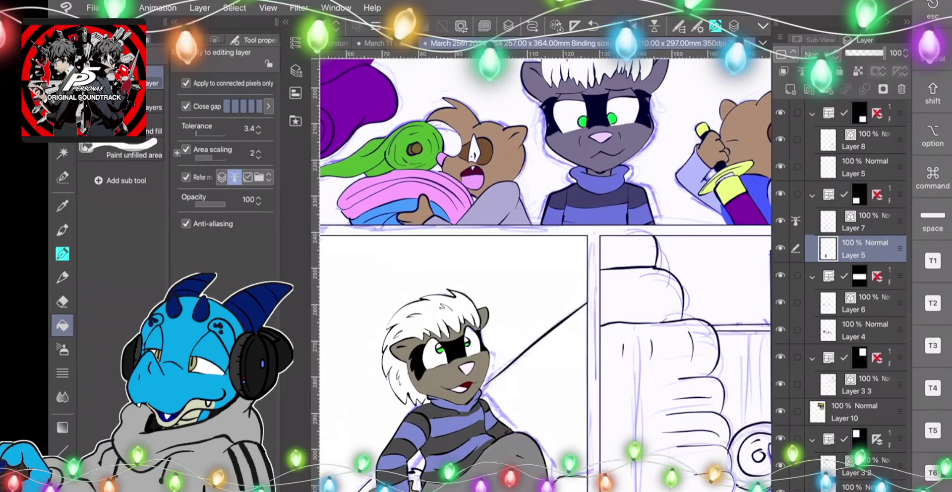
Adjust the dark grey fill colour, and choose a pale yellow-green with hue 60, luminosity 63 and saturation 35 for the pen.
{"action": "double_click", "coordinate": [62, 475]}
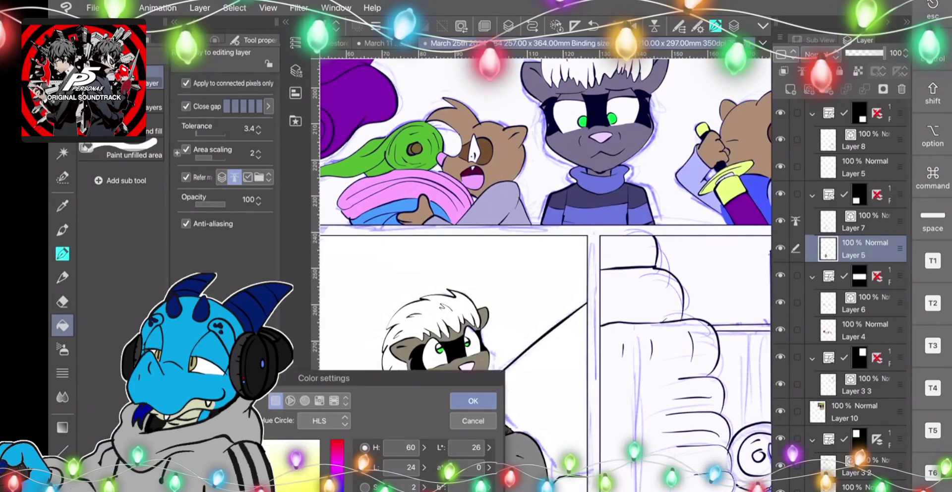
{"action": "left_click", "coordinate": [233, 456]}
{"action": "left_click", "coordinate": [472, 400]}
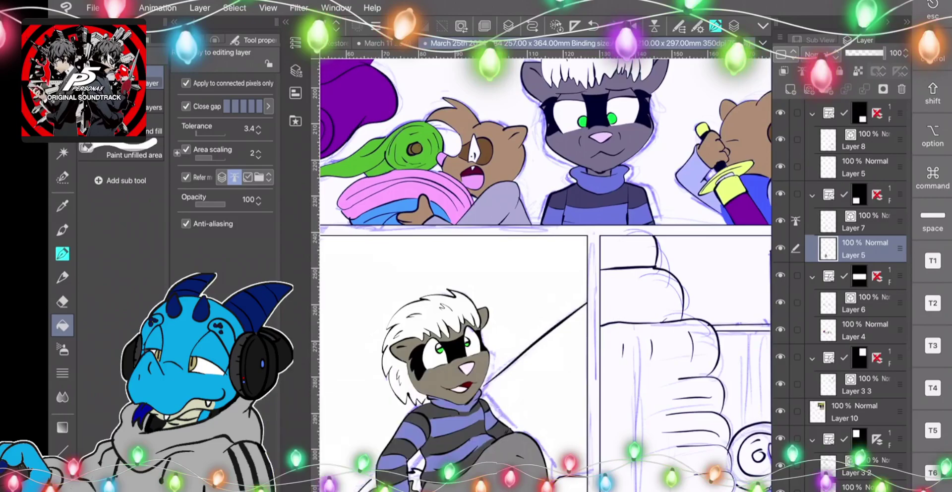
{"action": "left_click", "coordinate": [63, 254]}
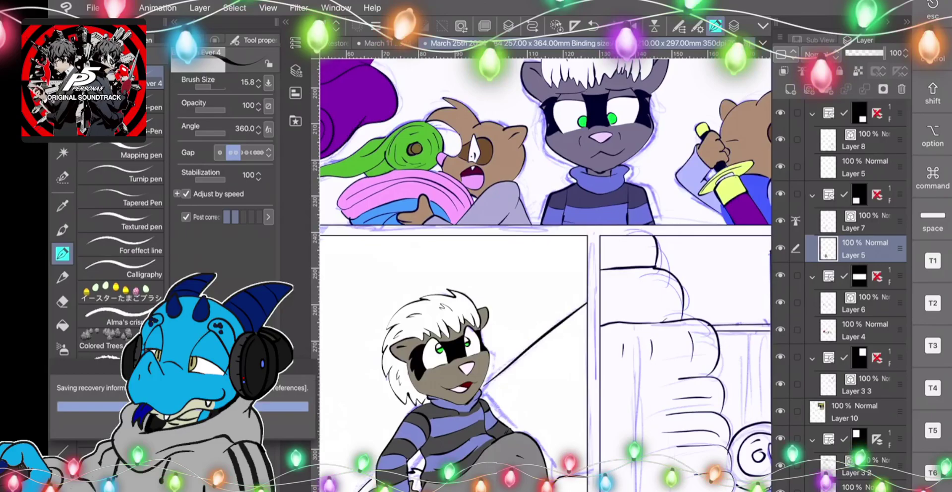
{"action": "double_click", "coordinate": [62, 484]}
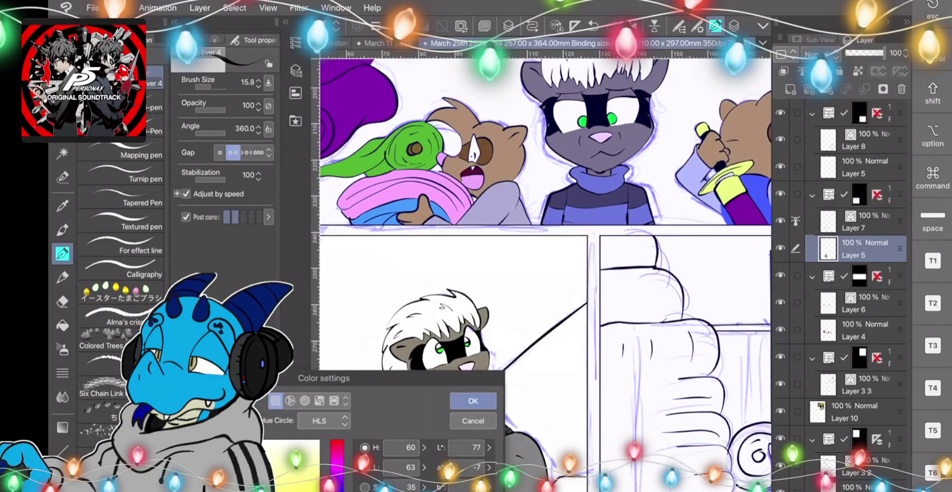
{"action": "left_click", "coordinate": [267, 443]}
{"action": "left_click", "coordinate": [471, 400]}
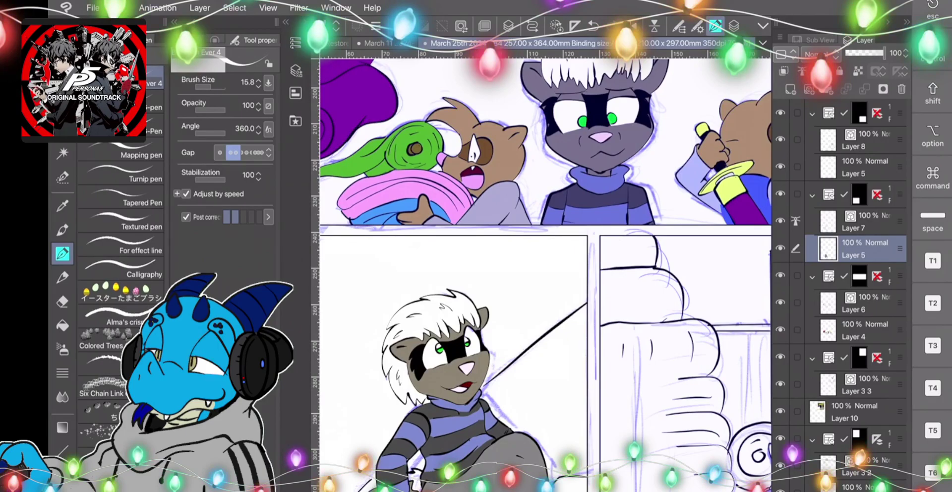
Fill the small uncoloured area between the crouching character's arm and bent leg with a sampled dark colour.
{"action": "key", "text": "i"}
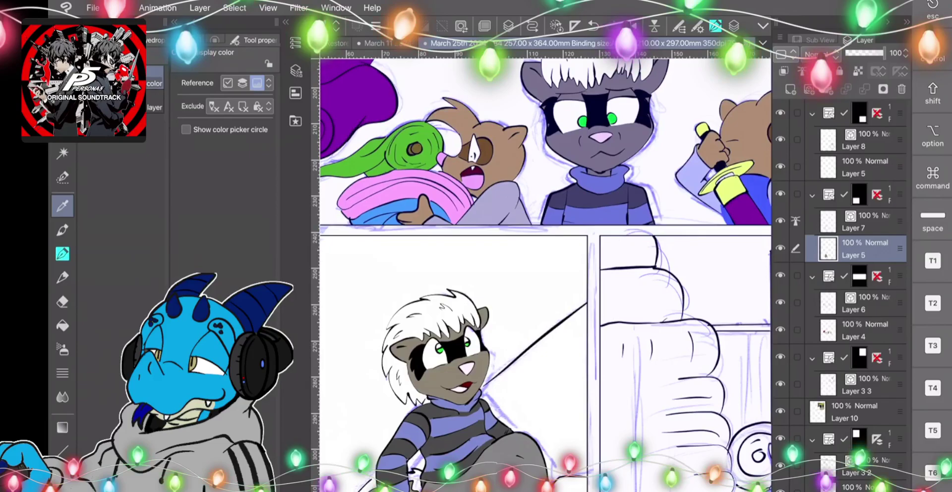
{"action": "key", "text": "e"}
{"action": "key", "text": "g"}
{"action": "left_click", "coordinate": [416, 479]}
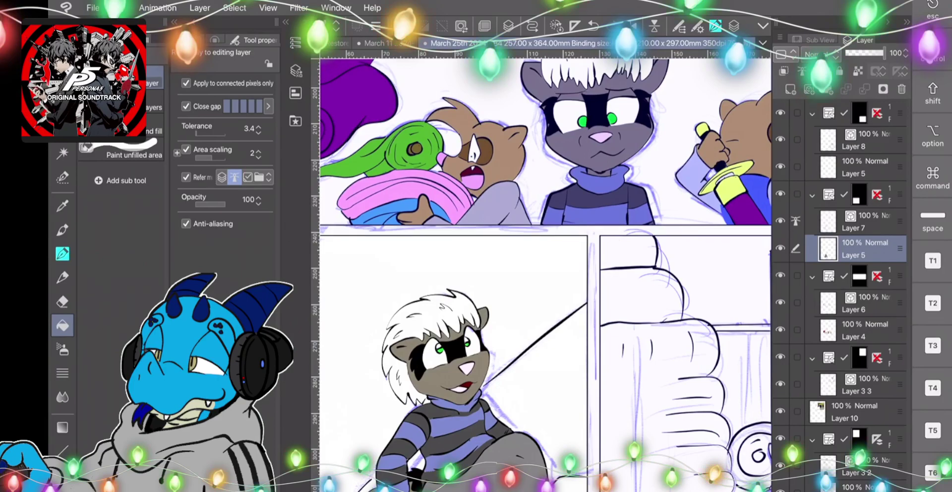
Select Layer 8, the line art of the neighbouring panel with the window and the stacked rolls.
{"action": "scroll", "coordinate": [546, 275], "scroll_direction": "down", "scroll_amount": 3}
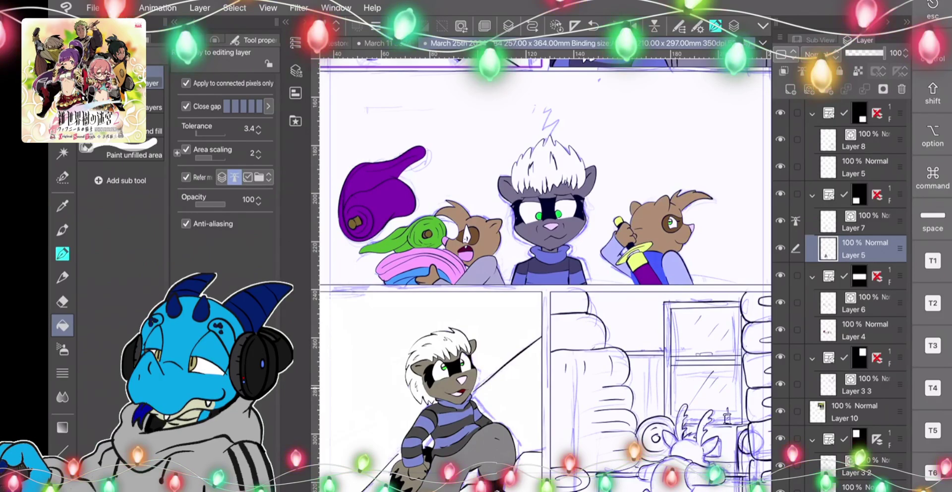
{"action": "left_click", "coordinate": [865, 167]}
{"action": "left_click", "coordinate": [864, 141]}
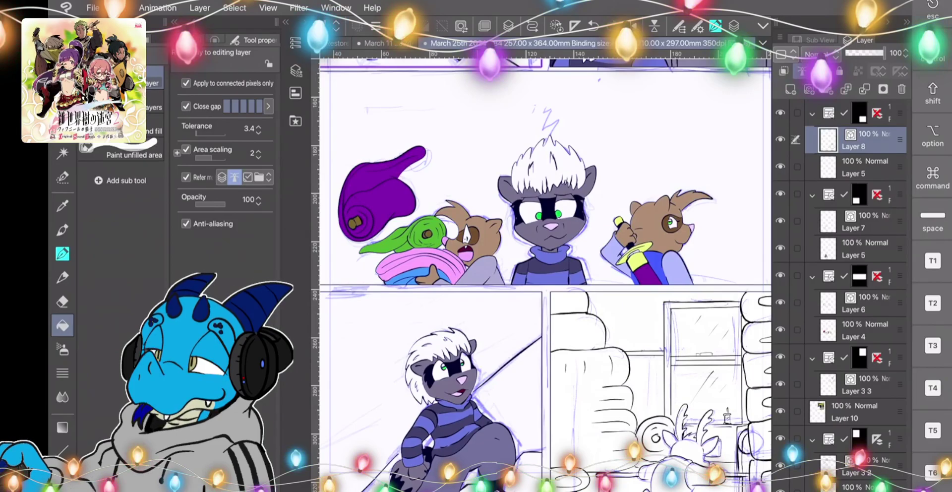
{"action": "scroll", "coordinate": [546, 275], "scroll_direction": "up", "scroll_amount": 3}
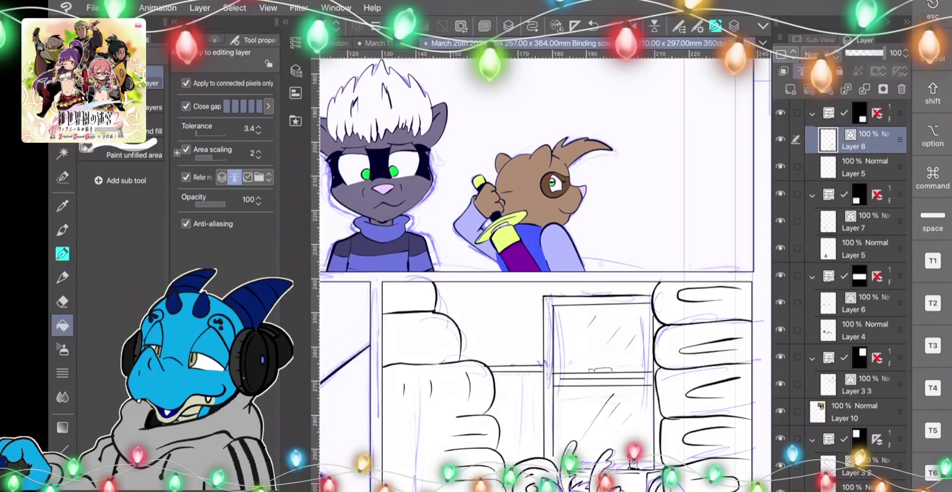
Select Layer 5 under the Layer 8 line art and pick a light green with hue 133, luminosity 71 and saturation 89.
{"action": "double_click", "coordinate": [62, 485]}
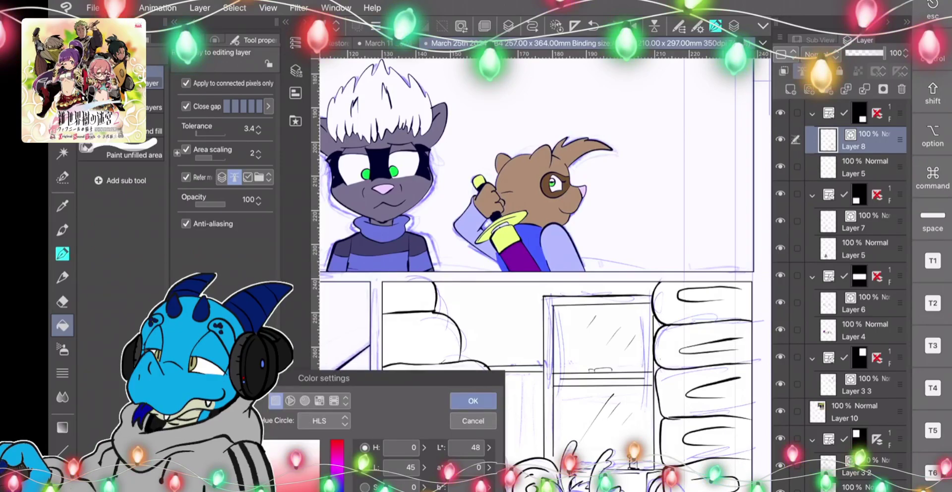
{"action": "left_click", "coordinate": [337, 490]}
{"action": "left_click_drag", "start_coordinate": [256, 461], "coordinate": [262, 467]}
{"action": "key", "text": "Return"}
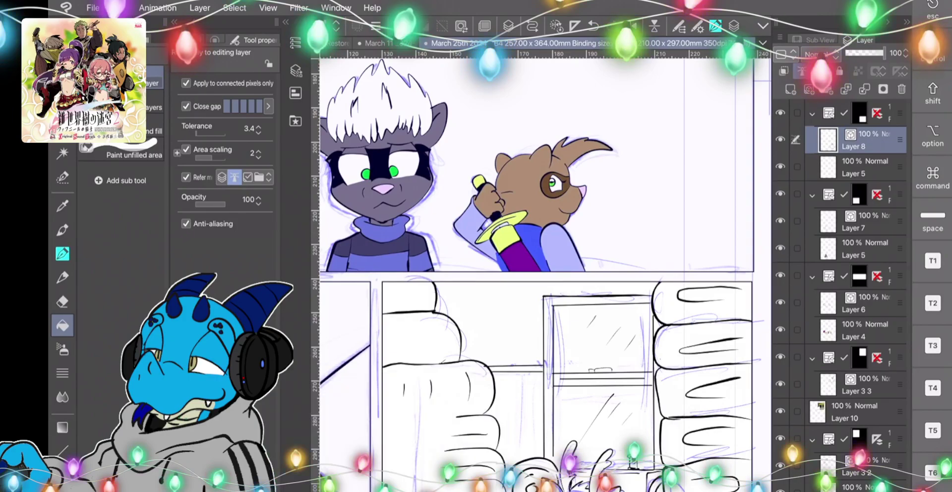
{"action": "left_click", "coordinate": [864, 168]}
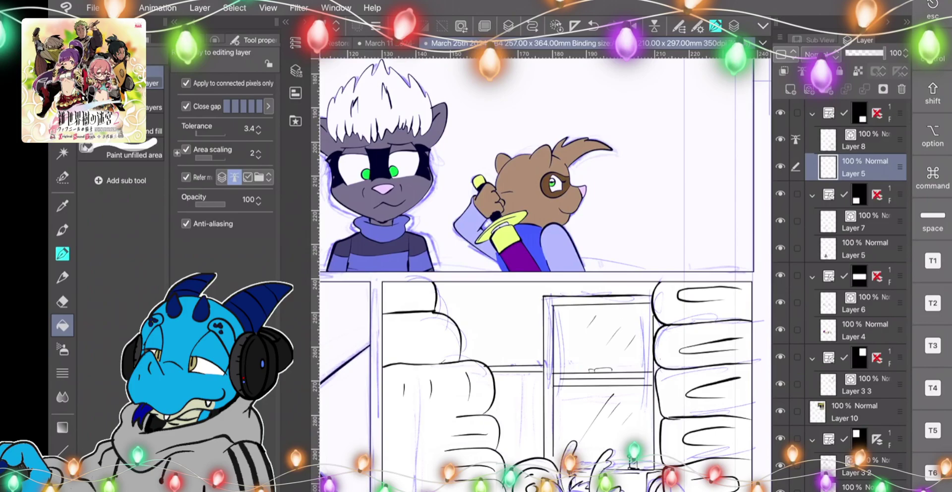
{"action": "double_click", "coordinate": [62, 488]}
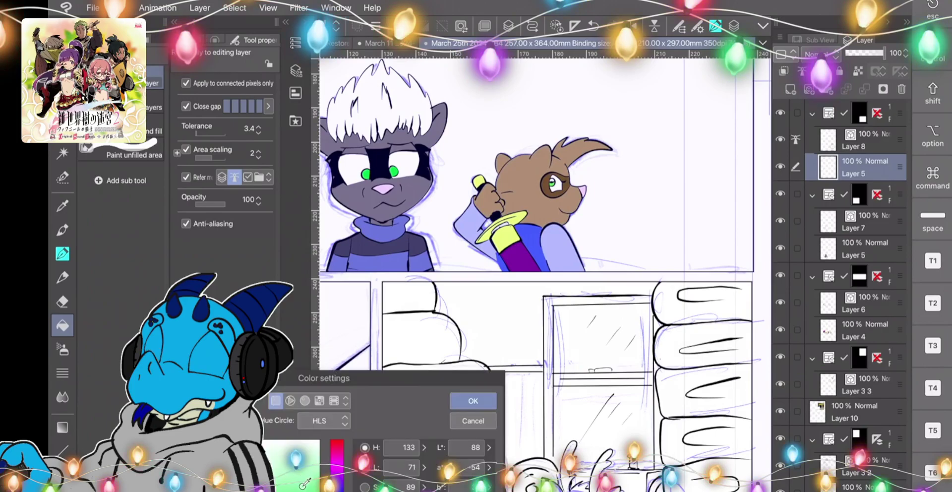
{"action": "left_click", "coordinate": [473, 401]}
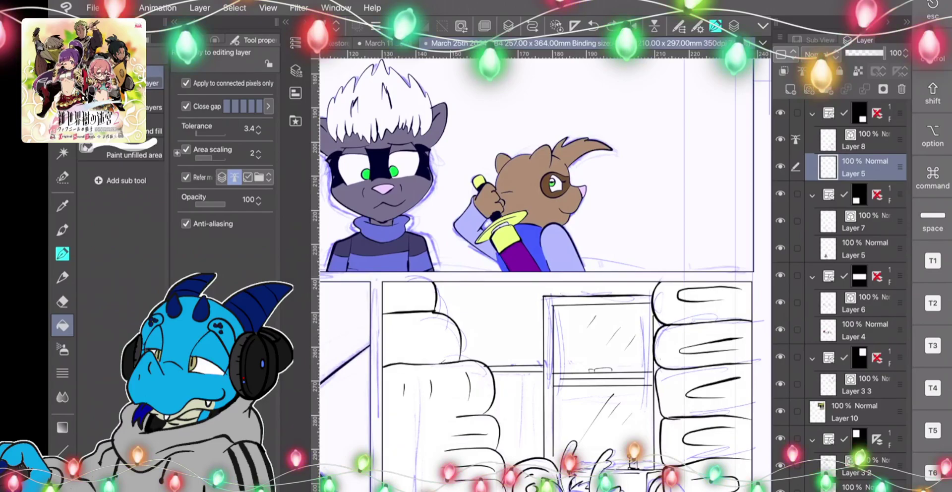
Pick a dark muted green with hue 133, luminosity 34 and saturation 27 for the antlered character's panel.
{"action": "left_click", "coordinate": [62, 254]}
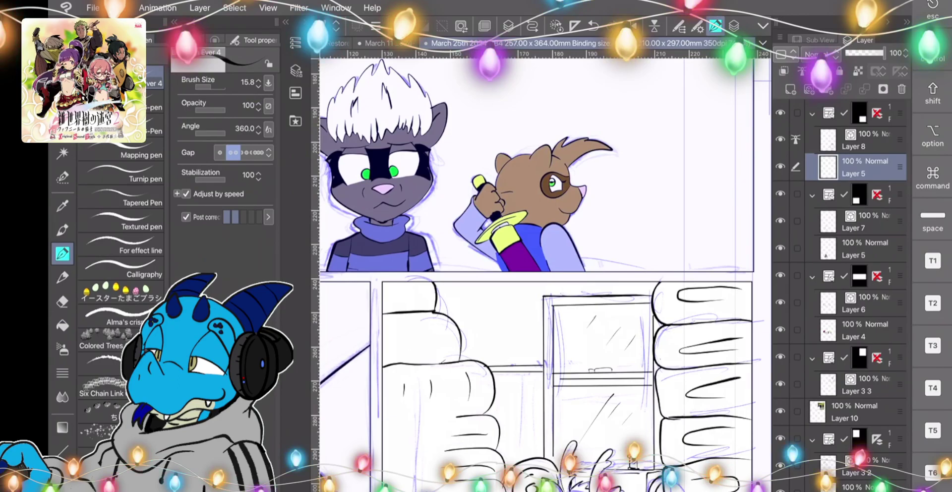
{"action": "double_click", "coordinate": [66, 484]}
{"action": "left_click_drag", "start_coordinate": [208, 490], "coordinate": [197, 491]}
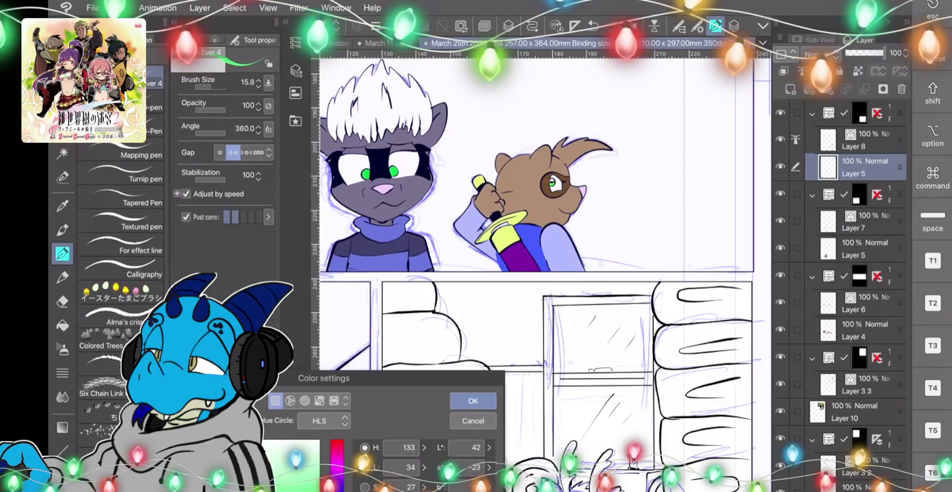
{"action": "left_click", "coordinate": [473, 401]}
{"action": "key", "text": "g"}
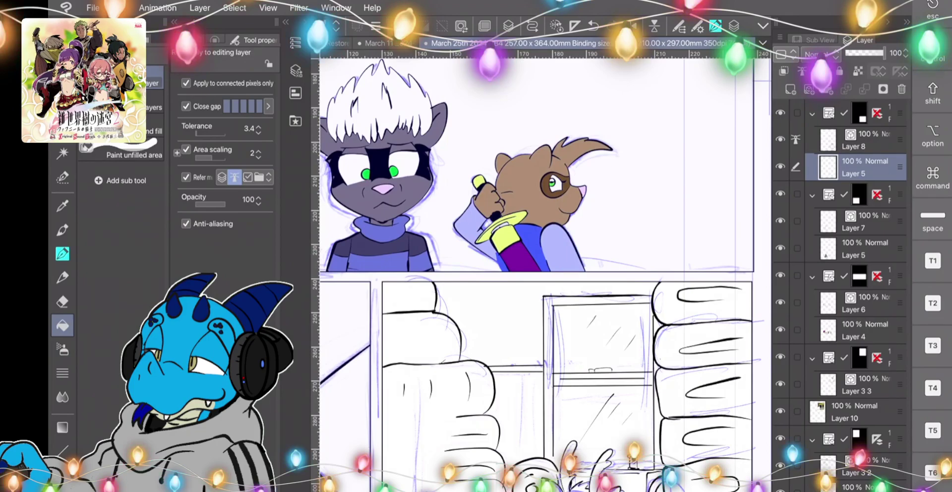
Try filling the area around the round roll beside the antlered character with the dark green, and undo the fill.
{"action": "key", "text": "p"}
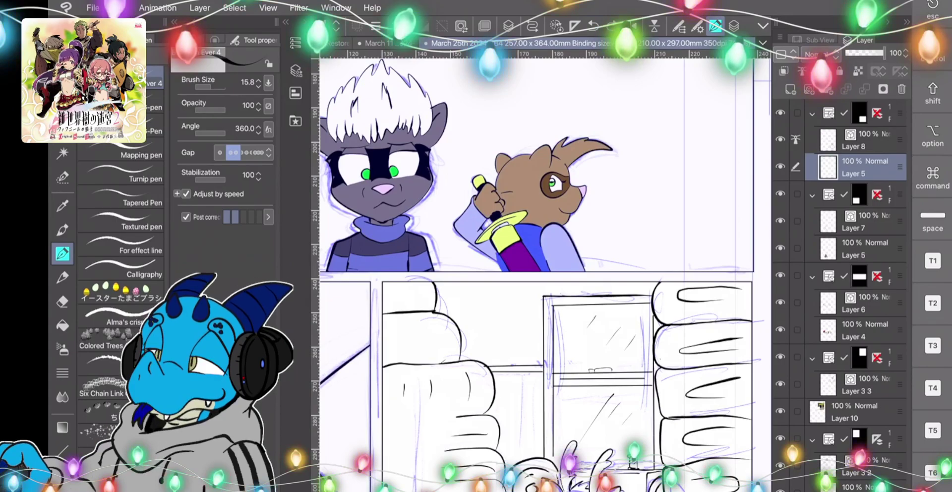
{"action": "scroll", "coordinate": [545, 347], "scroll_direction": "up", "scroll_amount": 5}
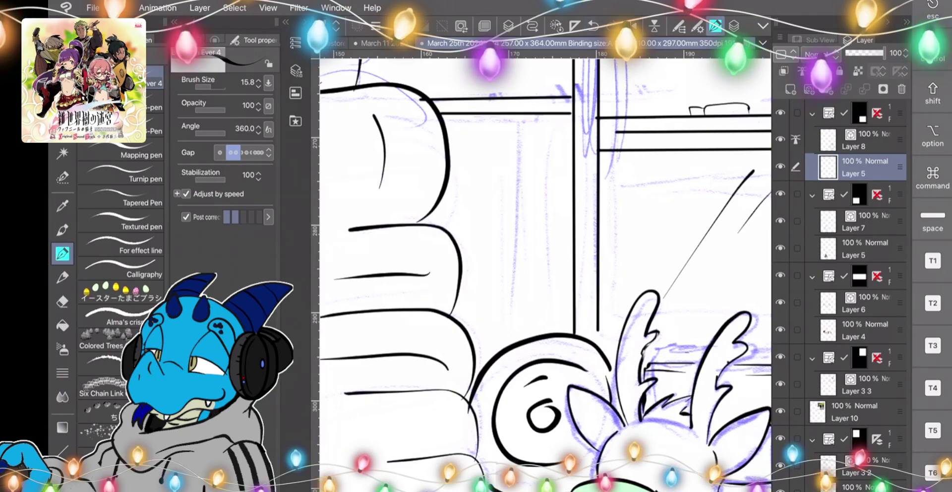
{"action": "key", "text": "i"}
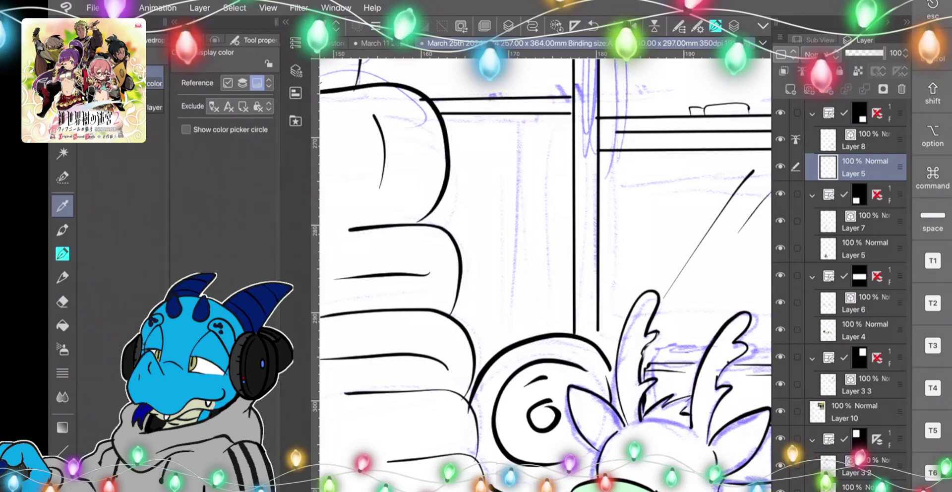
{"action": "key", "text": "e"}
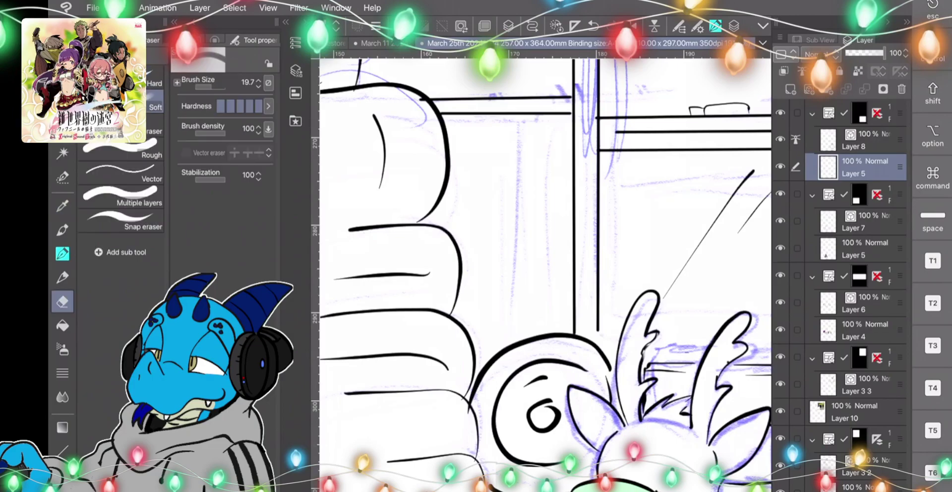
{"action": "key", "text": "g"}
{"action": "left_click", "coordinate": [497, 461]}
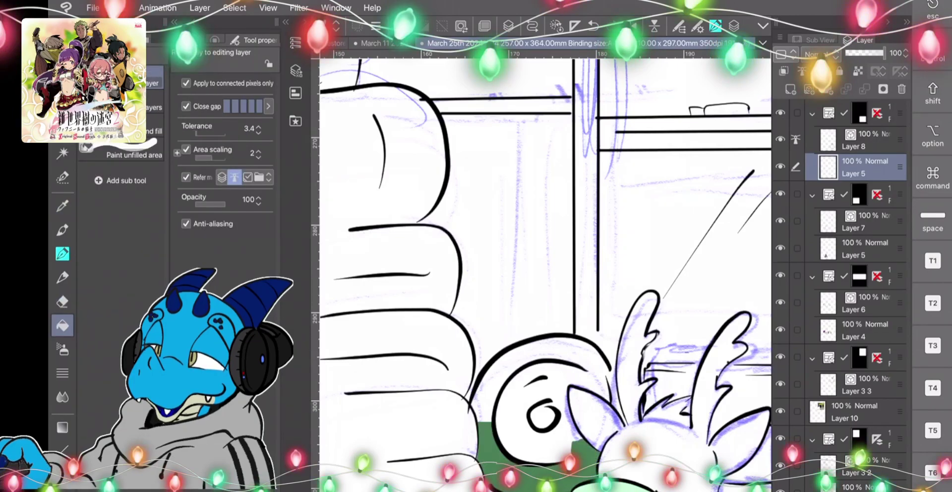
{"action": "left_click", "coordinate": [575, 25]}
{"action": "key", "text": "ctrl+z"}
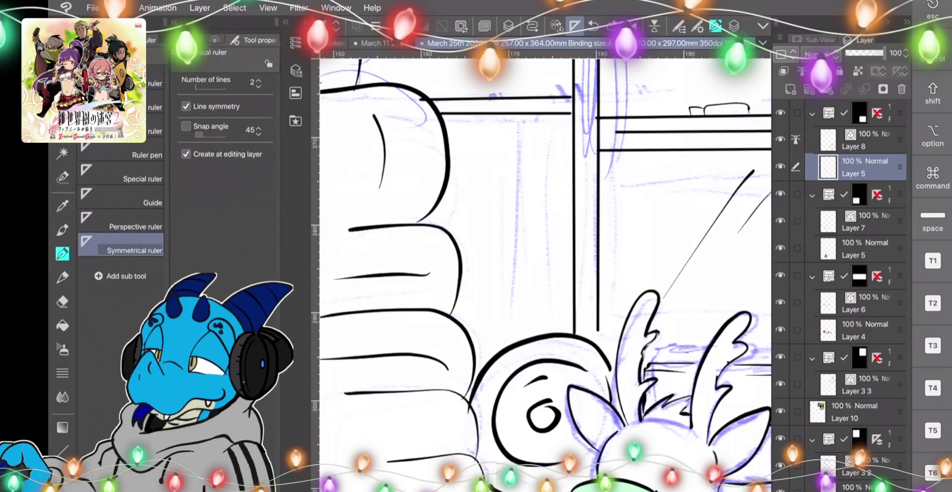
Pick a darker green with hue 133, luminosity 24 and saturation 43 as the fill colour.
{"action": "key", "text": "g"}
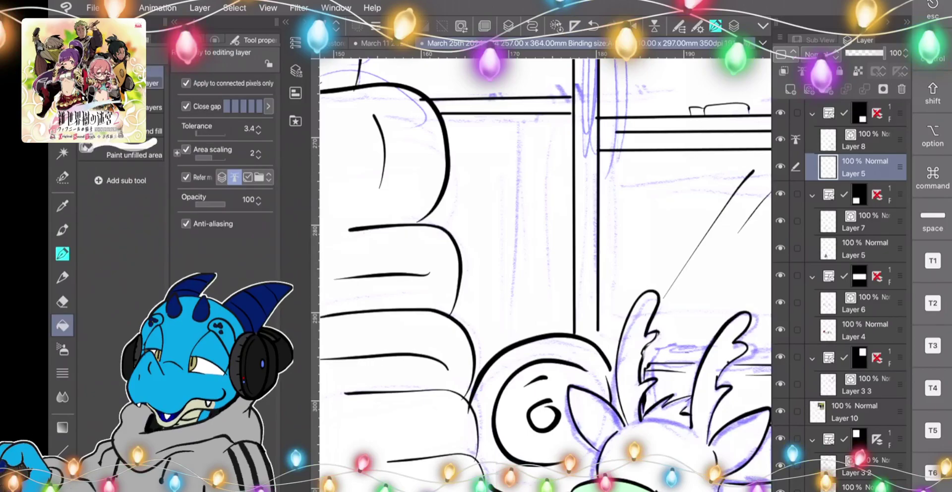
{"action": "scroll", "coordinate": [545, 276], "scroll_direction": "down", "scroll_amount": 3}
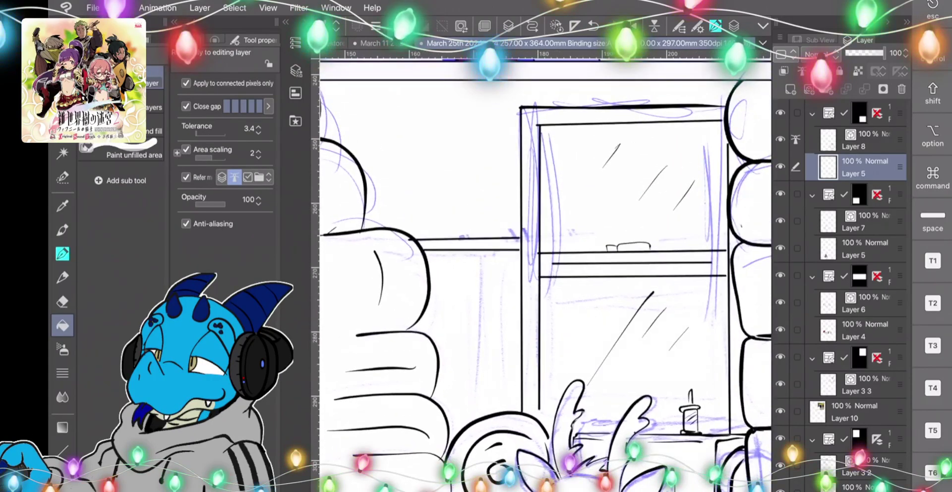
{"action": "key", "text": "i"}
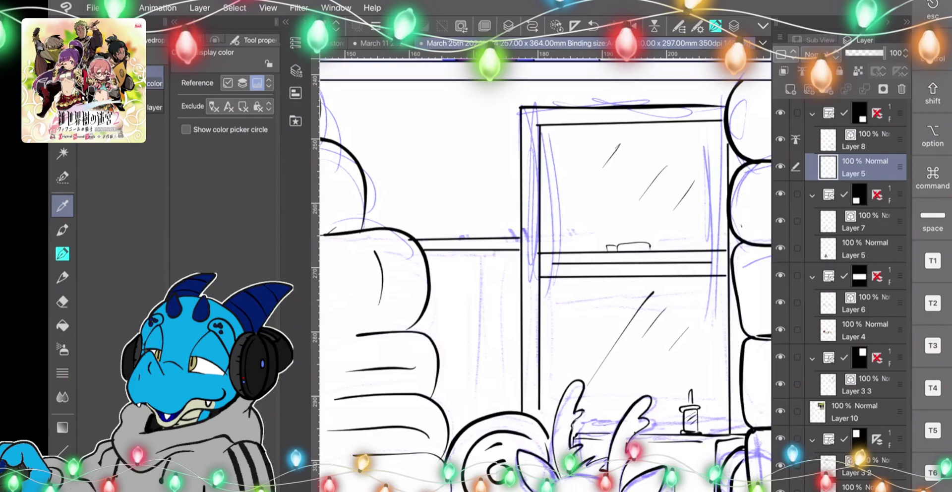
{"action": "double_click", "coordinate": [63, 485]}
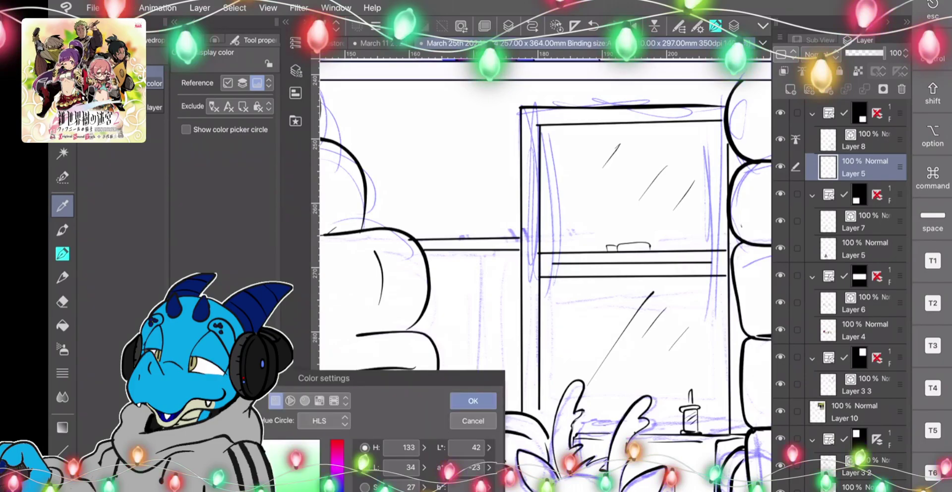
{"action": "left_click_drag", "start_coordinate": [228, 488], "coordinate": [248, 491]}
{"action": "left_click", "coordinate": [473, 400]}
{"action": "left_click", "coordinate": [62, 325]}
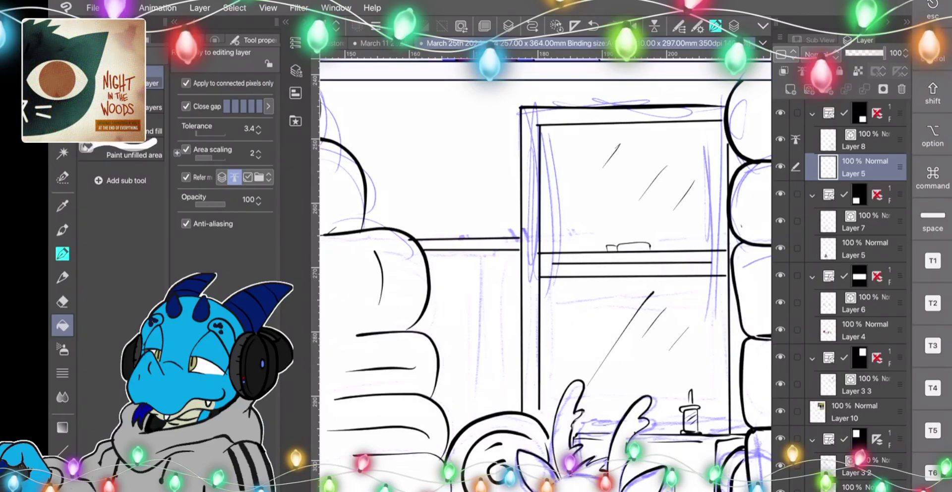
Fill the antlered character's head and both ears with a golden yellow of hue 48, luminosity 58 and saturation 57.
{"action": "scroll", "coordinate": [545, 275], "scroll_direction": "down", "scroll_amount": 2}
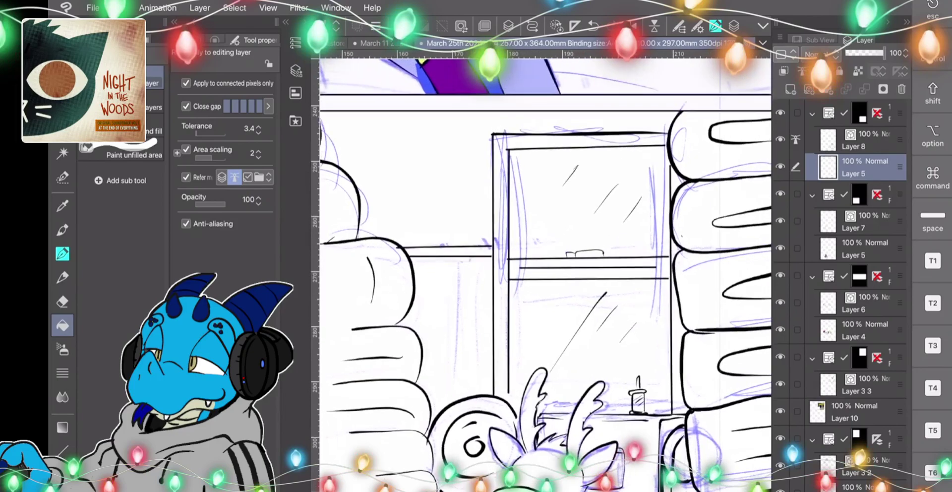
{"action": "double_click", "coordinate": [63, 486]}
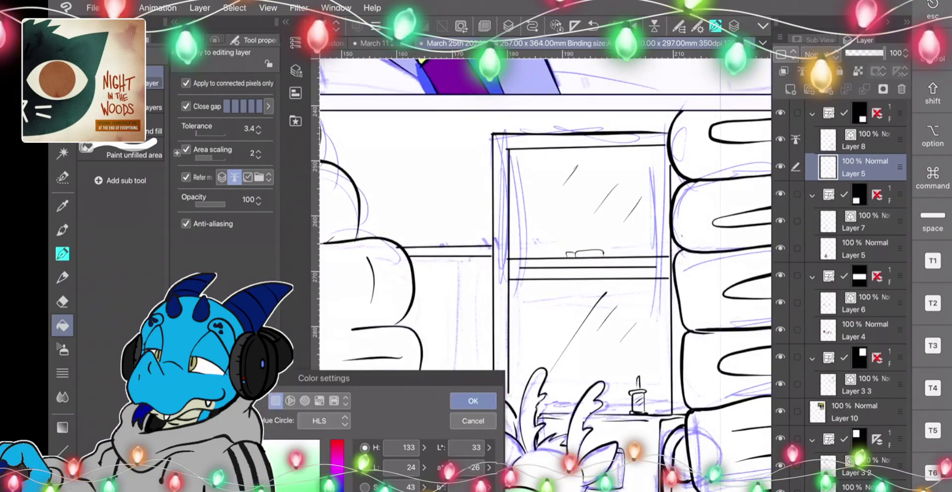
{"action": "left_click", "coordinate": [337, 491]}
{"action": "left_click_drag", "start_coordinate": [237, 491], "coordinate": [257, 491]}
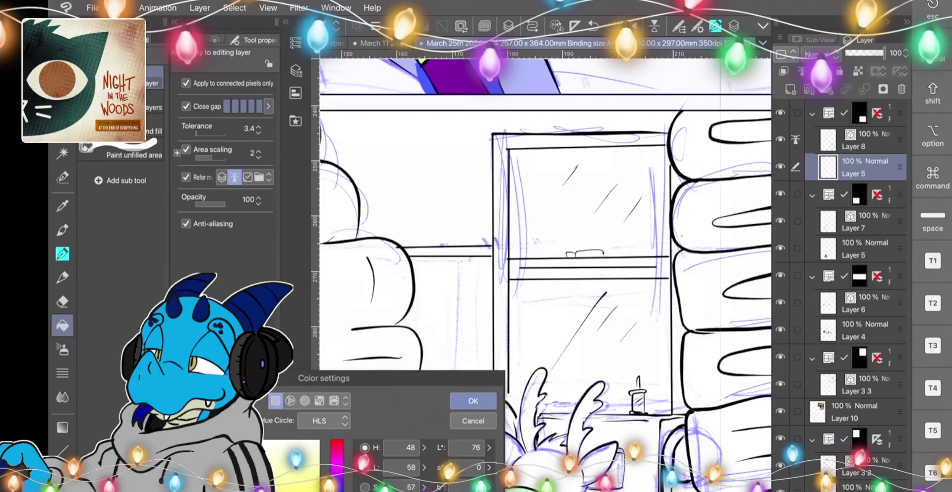
{"action": "left_click", "coordinate": [472, 401]}
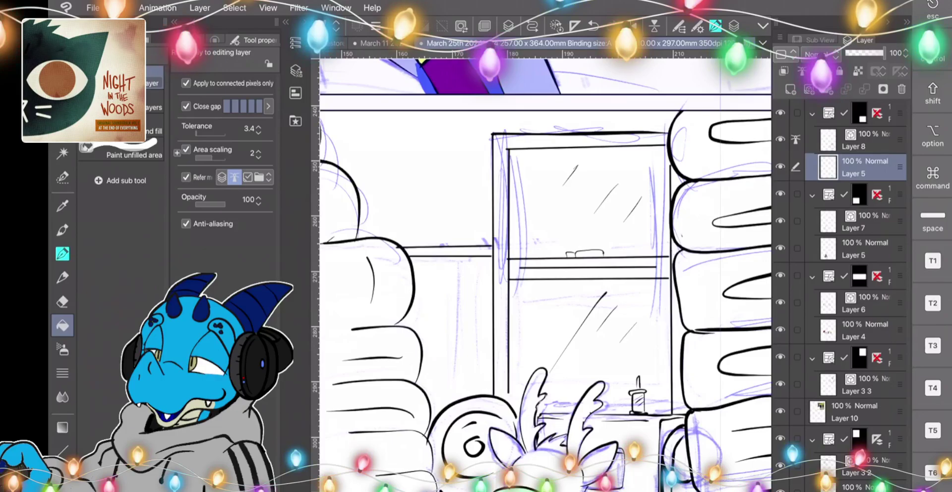
{"action": "left_click", "coordinate": [549, 464]}
{"action": "left_click", "coordinate": [505, 445]}
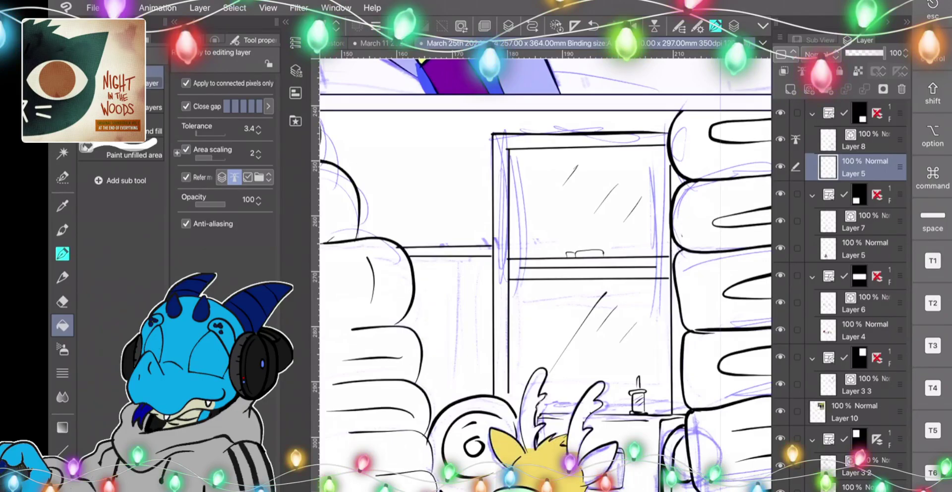
{"action": "left_click", "coordinate": [600, 458]}
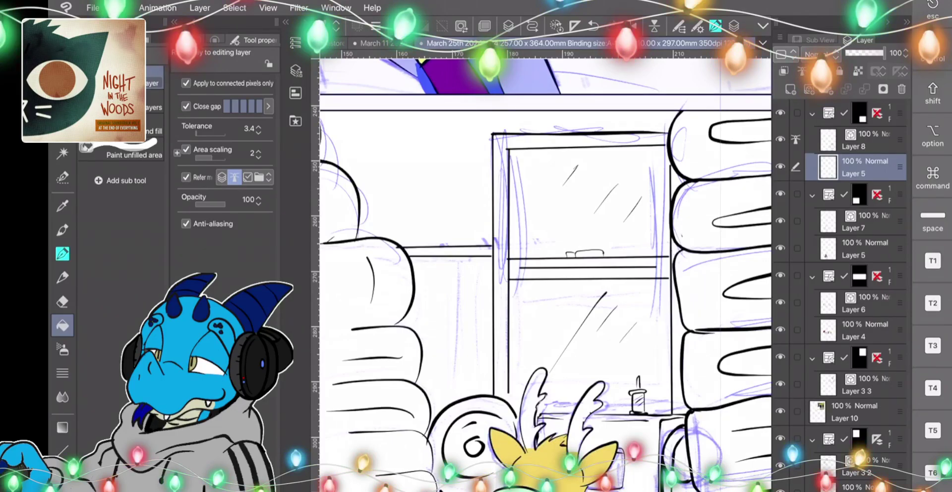
Fill both antlers with a dark brown of hue 48, luminosity 15 and saturation 81.
{"action": "left_click", "coordinate": [63, 486]}
{"action": "left_click", "coordinate": [315, 488]}
{"action": "left_click", "coordinate": [473, 401]}
{"action": "left_click", "coordinate": [535, 413]}
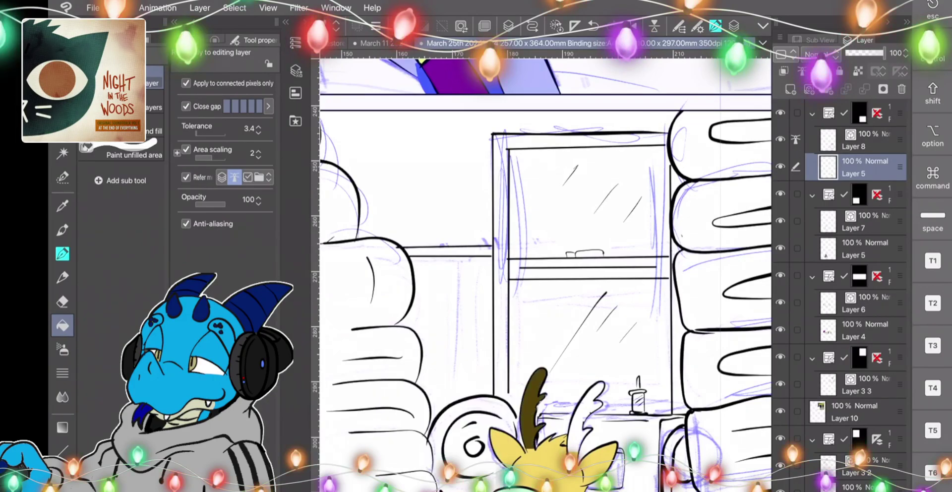
{"action": "left_click", "coordinate": [584, 406]}
{"action": "key", "text": "p"}
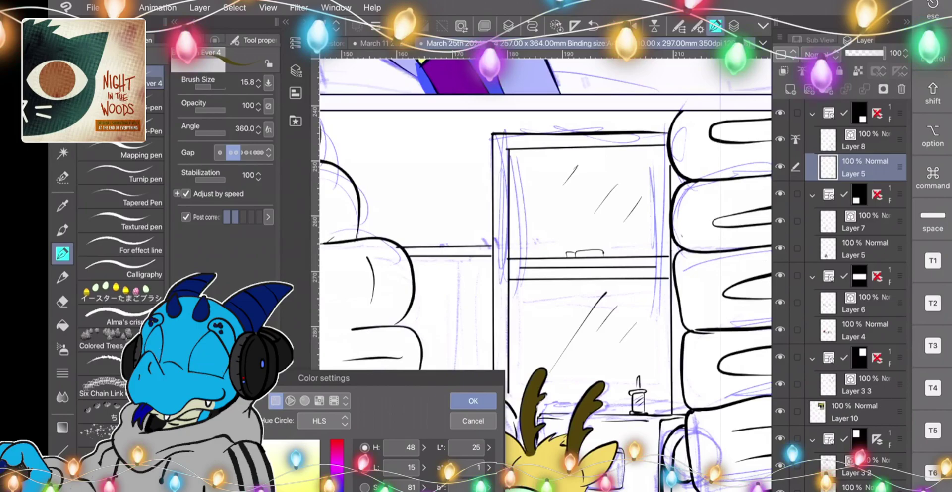
{"action": "left_click", "coordinate": [169, 480]}
{"action": "left_click", "coordinate": [473, 401]}
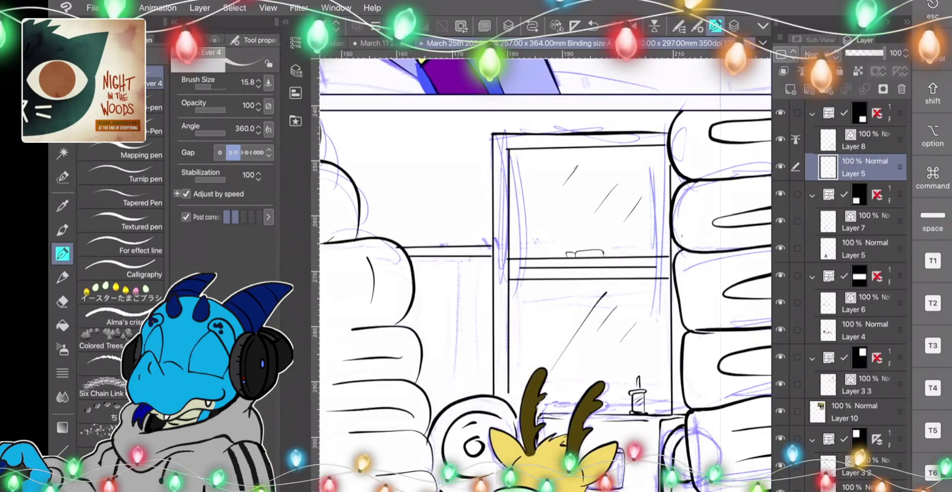
{"action": "key", "text": "g"}
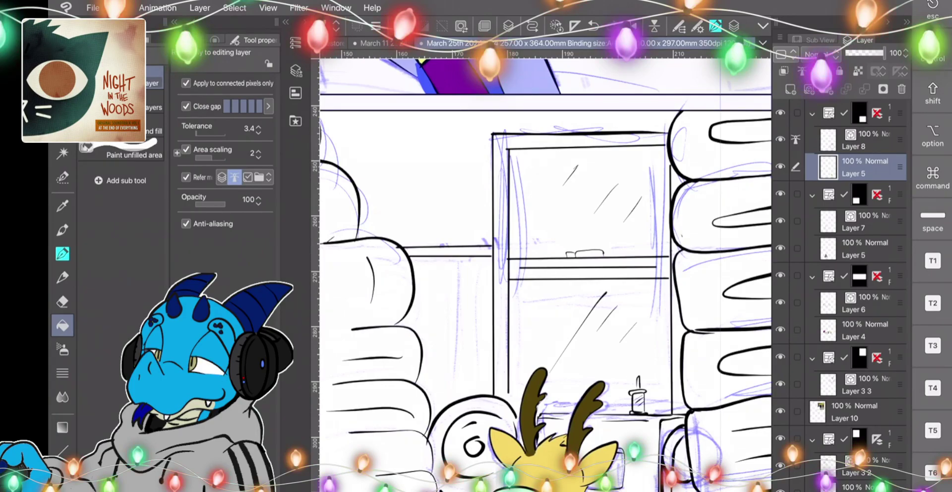
{"action": "double_click", "coordinate": [63, 486]}
{"action": "left_click_drag", "start_coordinate": [171, 489], "coordinate": [250, 491]}
{"action": "left_click", "coordinate": [473, 400]}
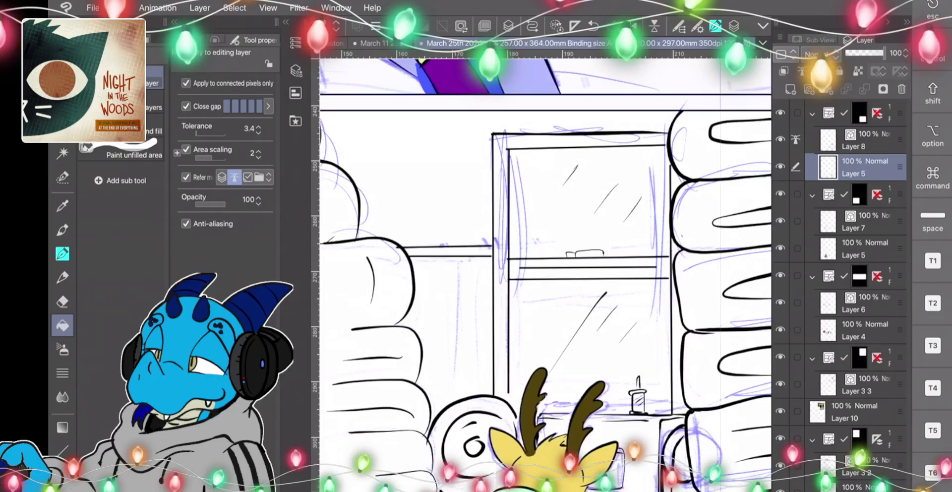
Fill the stack of rolls to the right of the window with a dark grey of hue 156, luminosity 25 and saturation 1.
{"action": "scroll", "coordinate": [545, 275], "scroll_direction": "down", "scroll_amount": 3}
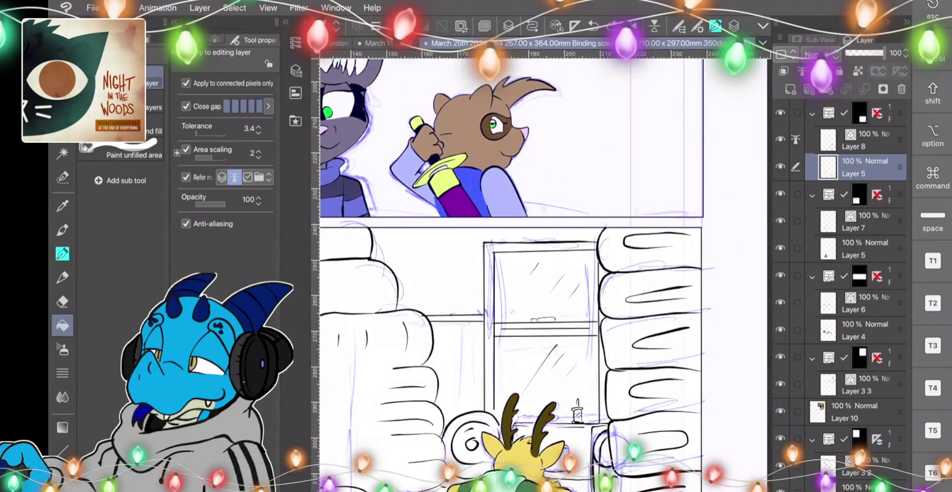
{"action": "scroll", "coordinate": [546, 275], "scroll_direction": "down", "scroll_amount": 1}
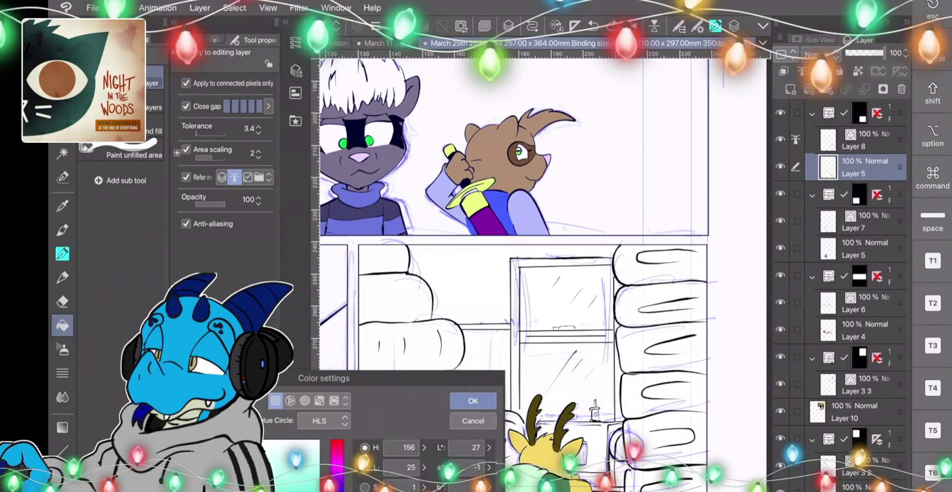
{"action": "left_click", "coordinate": [473, 401]}
{"action": "left_click_drag", "start_coordinate": [689, 263], "coordinate": [692, 463]}
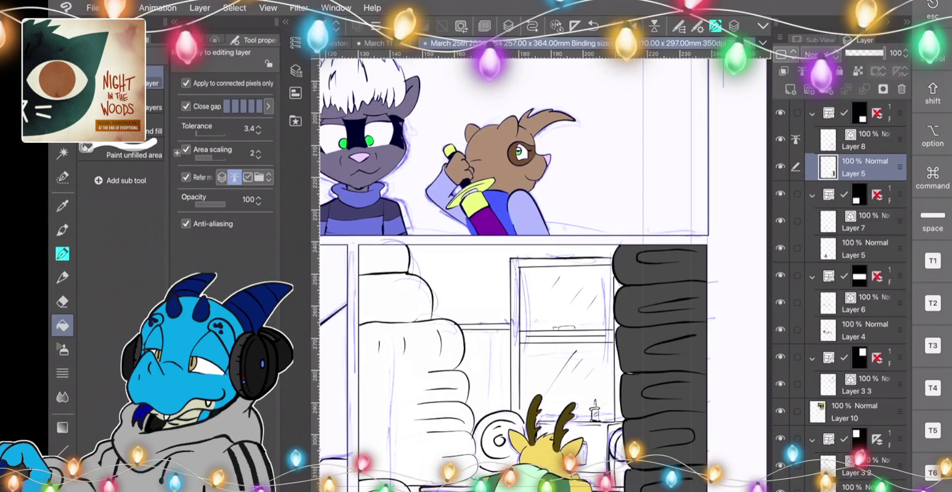
{"action": "left_click", "coordinate": [501, 324]}
Fill the stack of rolls left of the window with a medium grey, and pick a light grey with hue 156, luminosity 82 and saturation 2.
{"action": "double_click", "coordinate": [62, 486]}
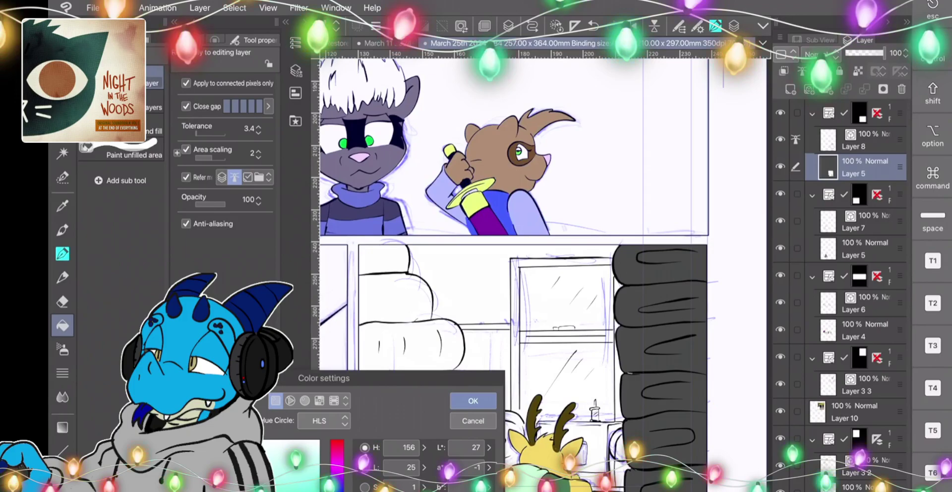
{"action": "left_click", "coordinate": [473, 400]}
{"action": "left_click_drag", "start_coordinate": [374, 260], "coordinate": [380, 365]}
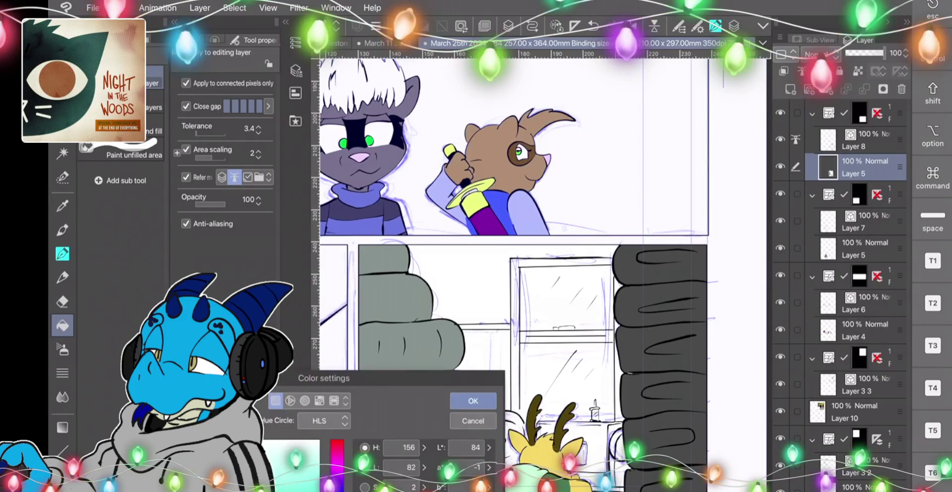
{"action": "left_click", "coordinate": [472, 400]}
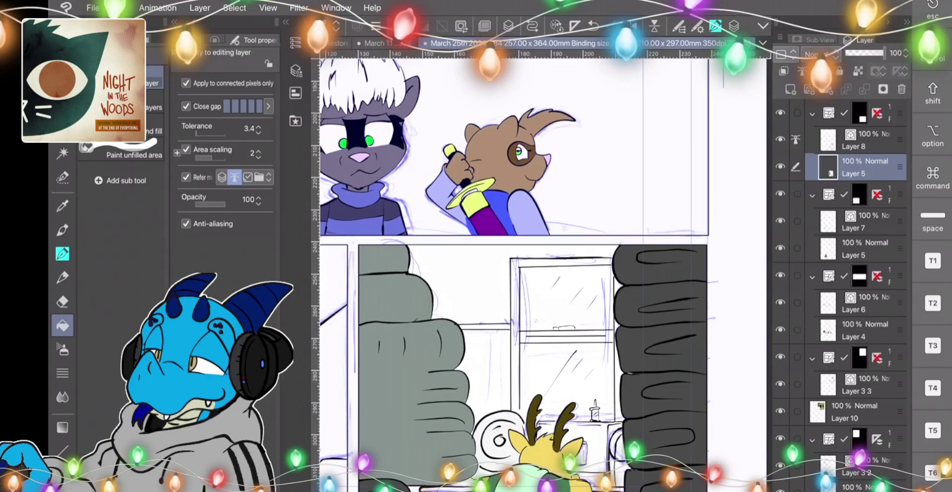
{"action": "scroll", "coordinate": [540, 337], "scroll_direction": "up", "scroll_amount": 5}
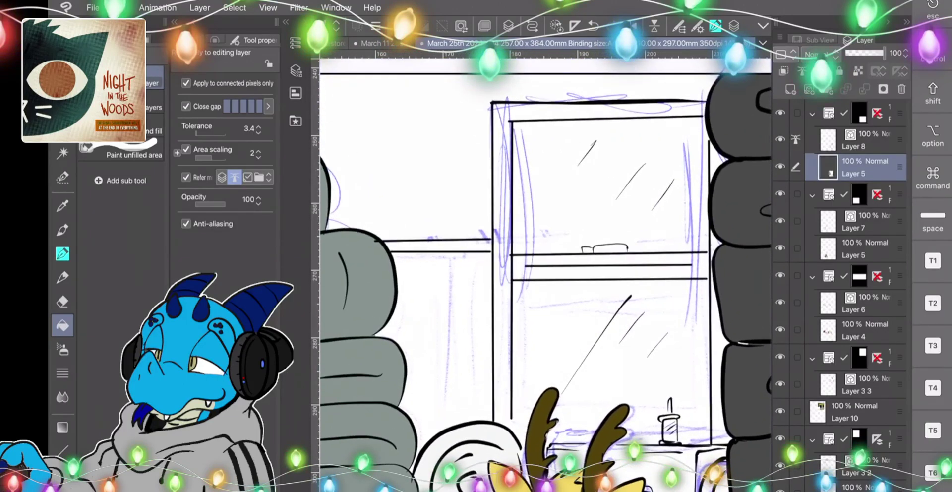
{"action": "key", "text": "i"}
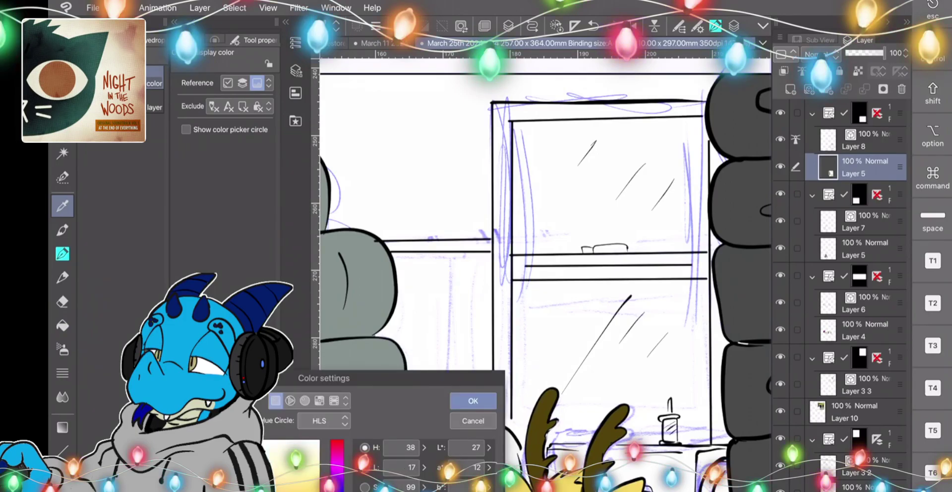
{"action": "key", "text": "Return"}
{"action": "key", "text": "e"}
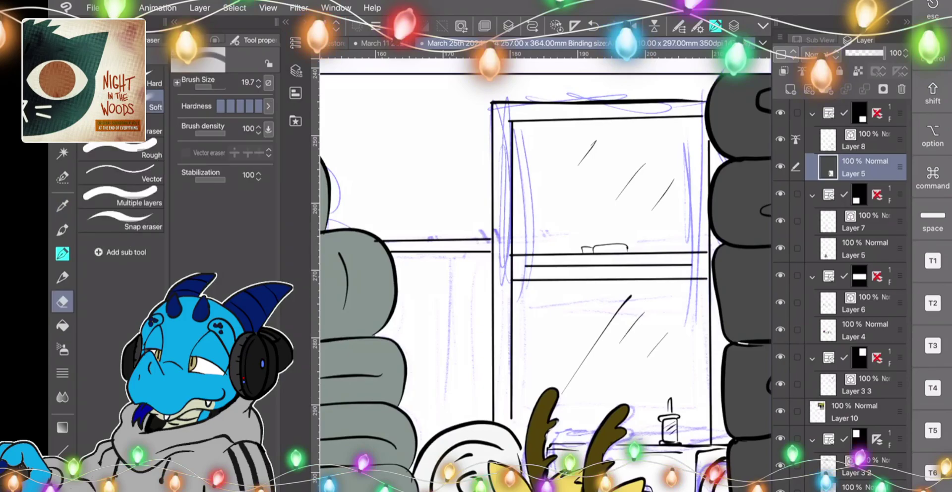
{"action": "key", "text": "g"}
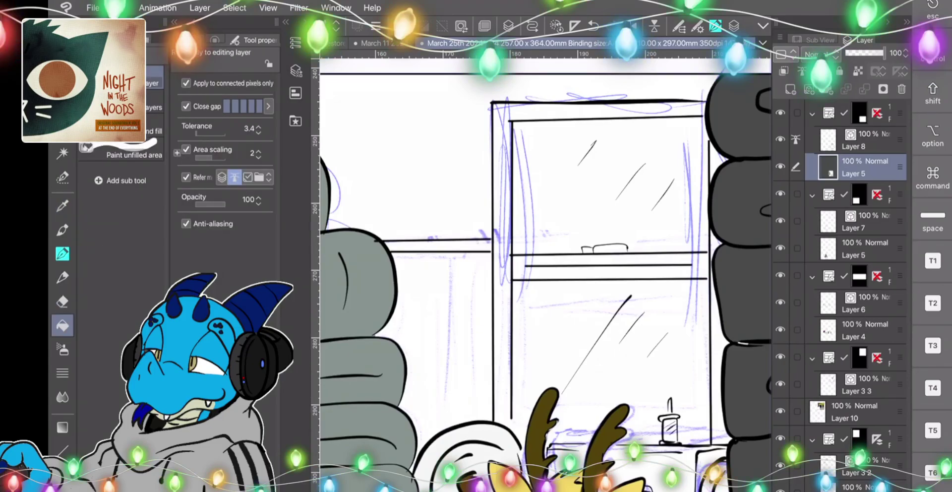
{"action": "scroll", "coordinate": [545, 275], "scroll_direction": "down", "scroll_amount": 3}
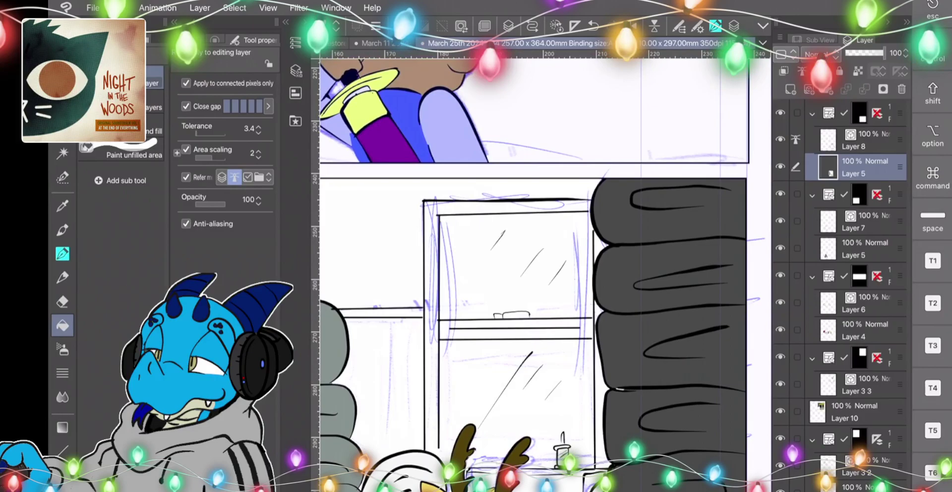
{"action": "double_click", "coordinate": [62, 483]}
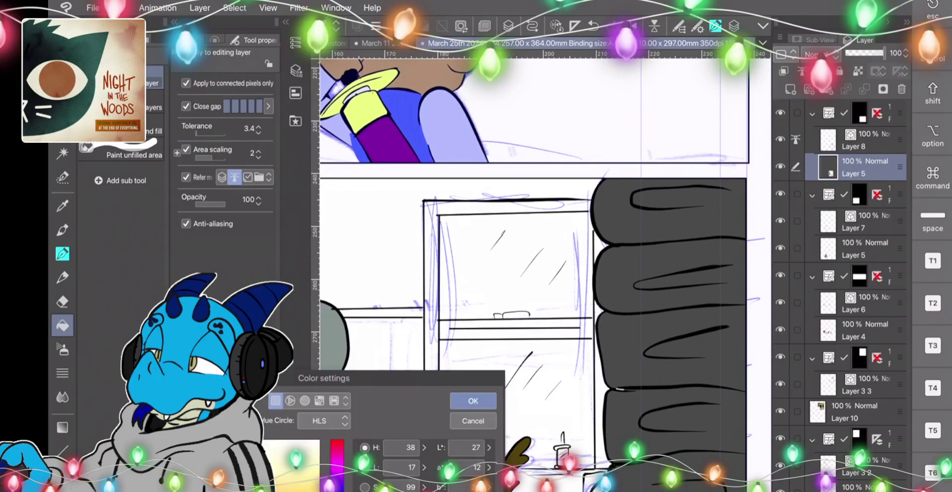
{"action": "left_click", "coordinate": [473, 401]}
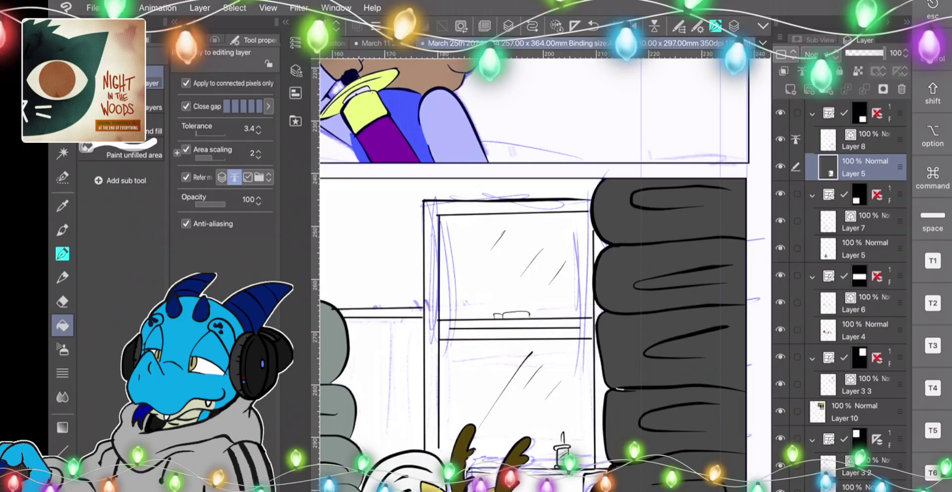
{"action": "key", "text": "p"}
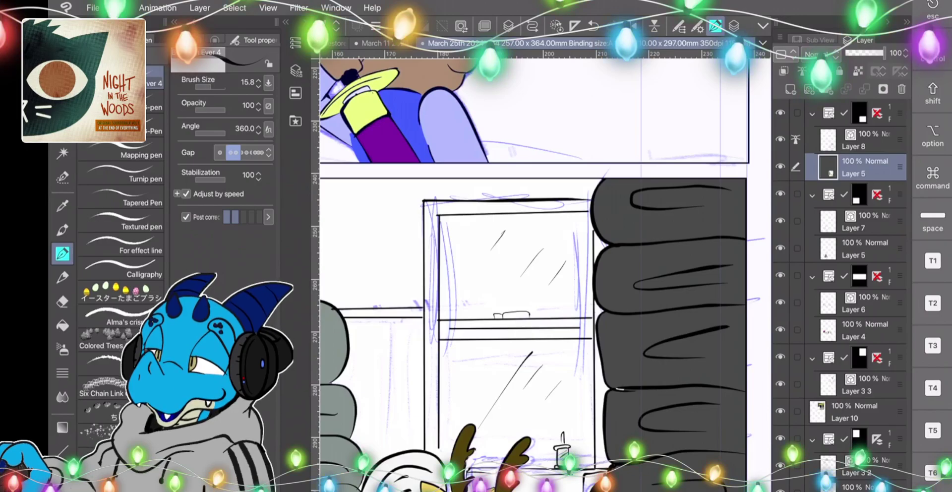
Fill the lower wall panelling and its trim beside the window with a reddish brown of hue 20, luminosity 24 and saturation 60.
{"action": "left_click_drag", "start_coordinate": [313, 488], "coordinate": [288, 491]}
{"action": "left_click", "coordinate": [337, 490]}
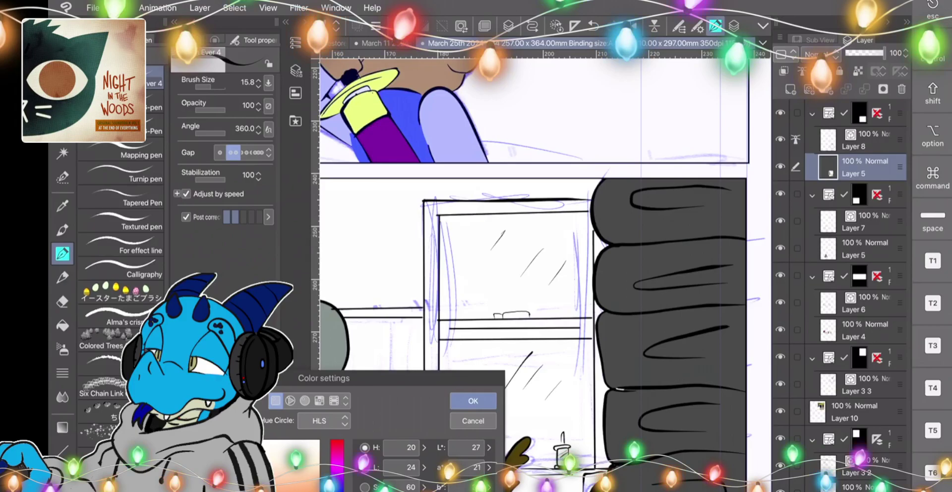
{"action": "left_click", "coordinate": [473, 401]}
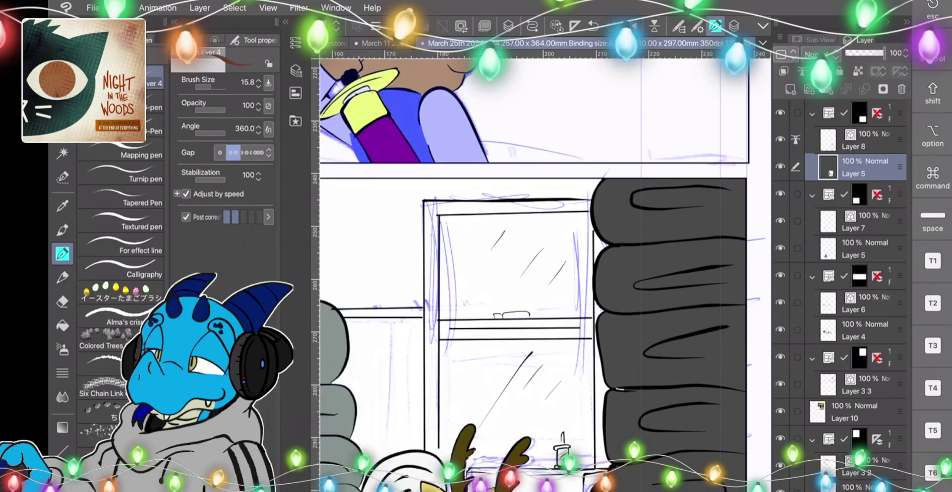
{"action": "left_click", "coordinate": [63, 325]}
{"action": "left_click", "coordinate": [387, 377]}
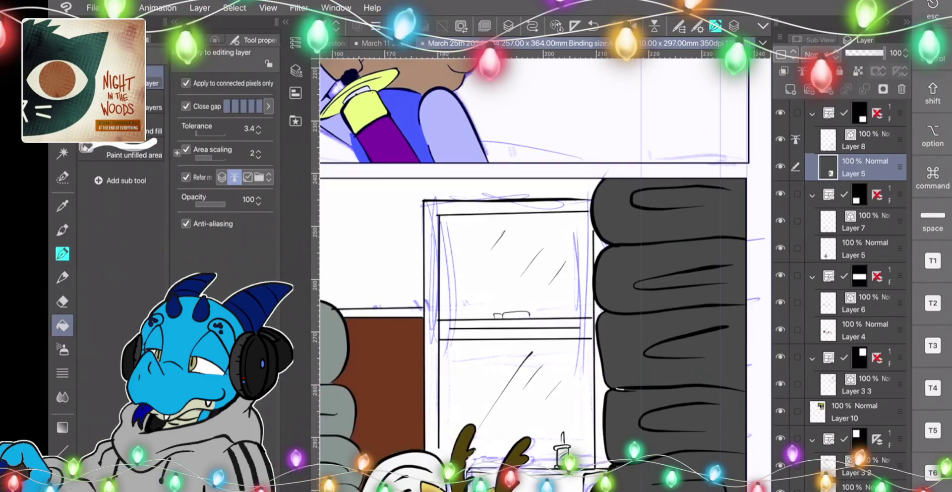
{"action": "left_click", "coordinate": [385, 313]}
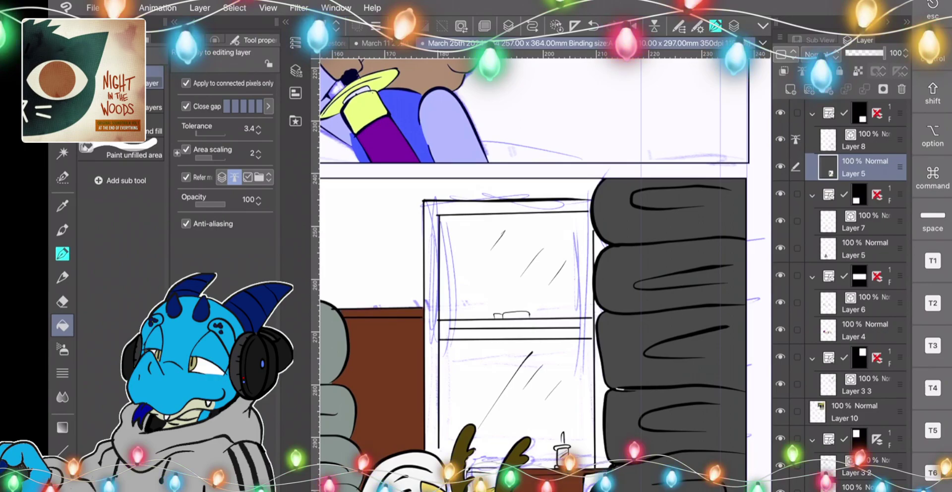
{"action": "left_click", "coordinate": [593, 25]}
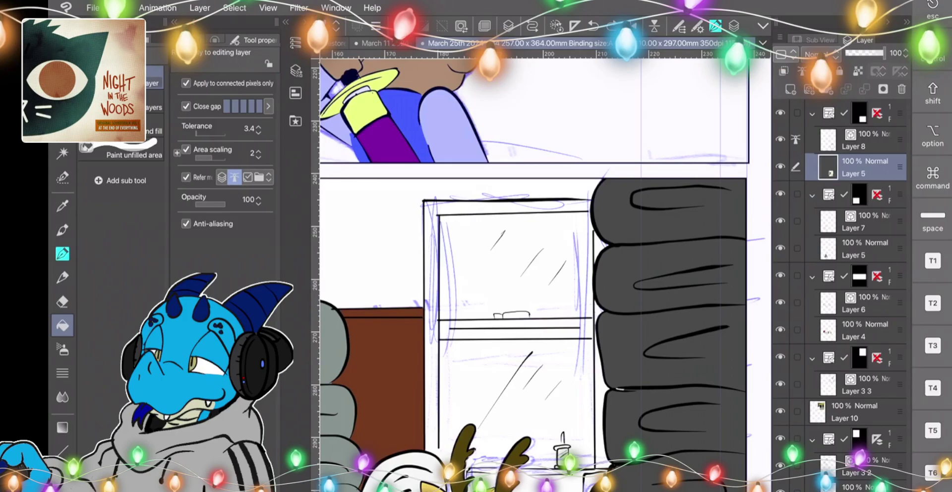
Fill the upper wall around the window with a light grey of hue 20, luminosity 74 and saturation 2.
{"action": "double_click", "coordinate": [62, 488]}
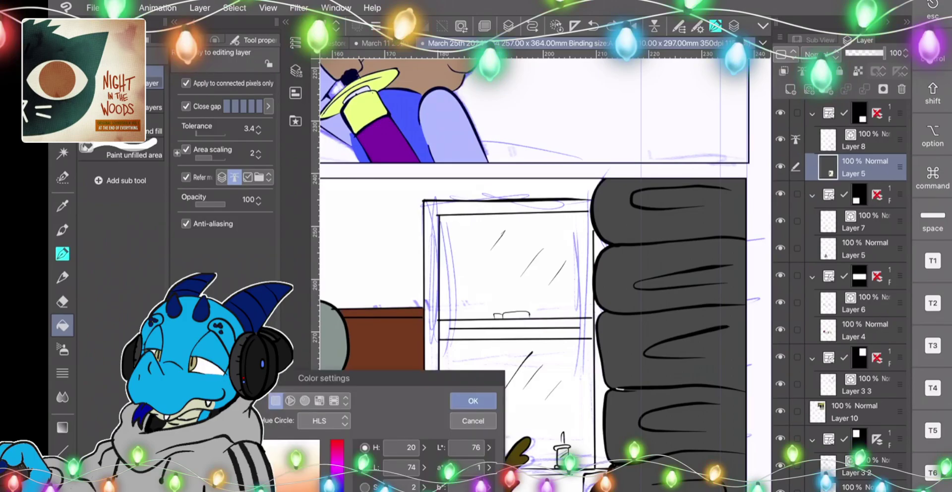
{"action": "left_click", "coordinate": [472, 400]}
{"action": "left_click", "coordinate": [377, 248]}
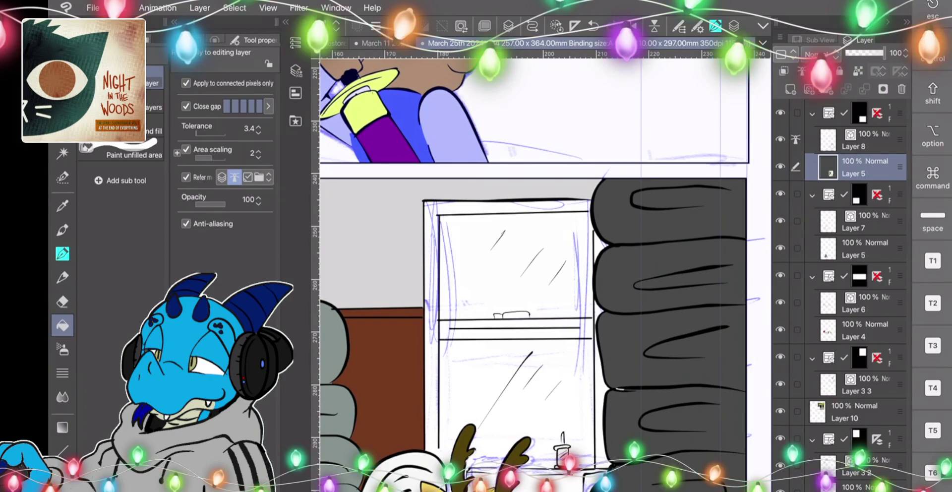
Fill the window frame and its crossbar with a dark brown of hue 20, luminosity 13 and saturation 95.
{"action": "double_click", "coordinate": [62, 481]}
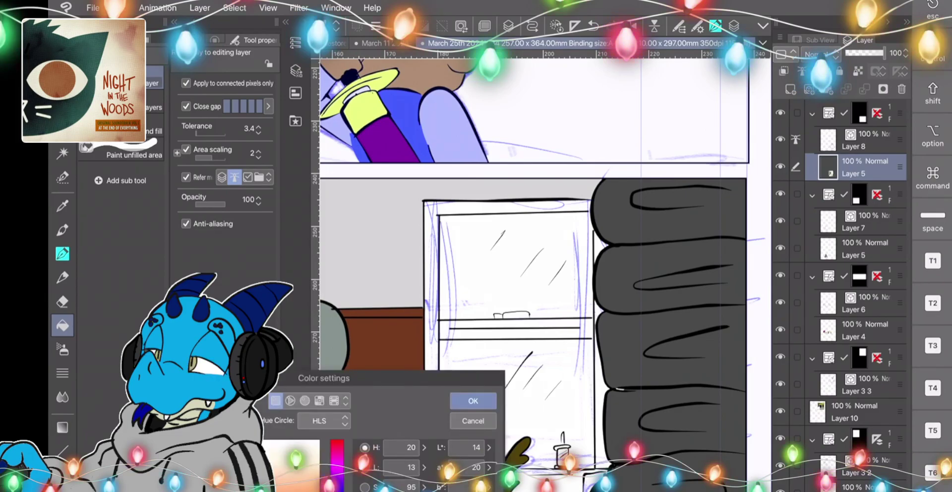
{"action": "left_click", "coordinate": [473, 401]}
{"action": "left_click", "coordinate": [478, 391]}
{"action": "key", "text": "ctrl+z"}
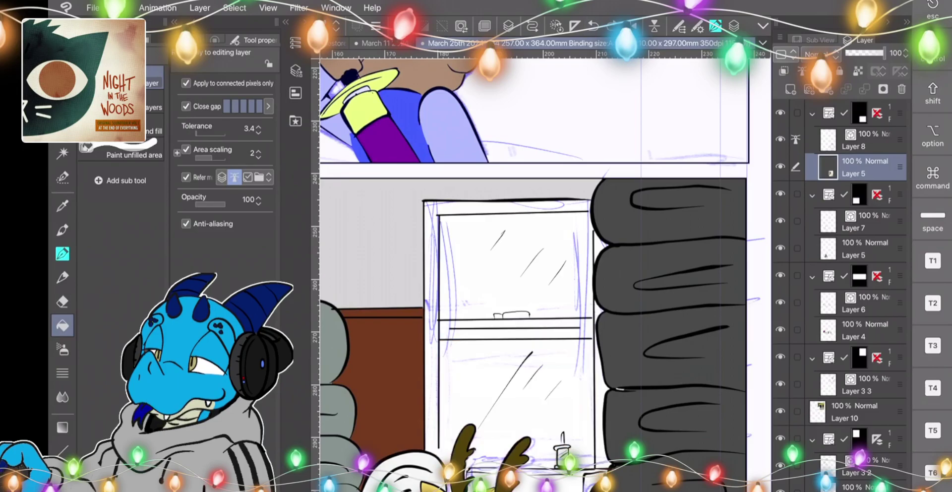
{"action": "left_click", "coordinate": [431, 277]}
{"action": "left_click", "coordinate": [515, 329]}
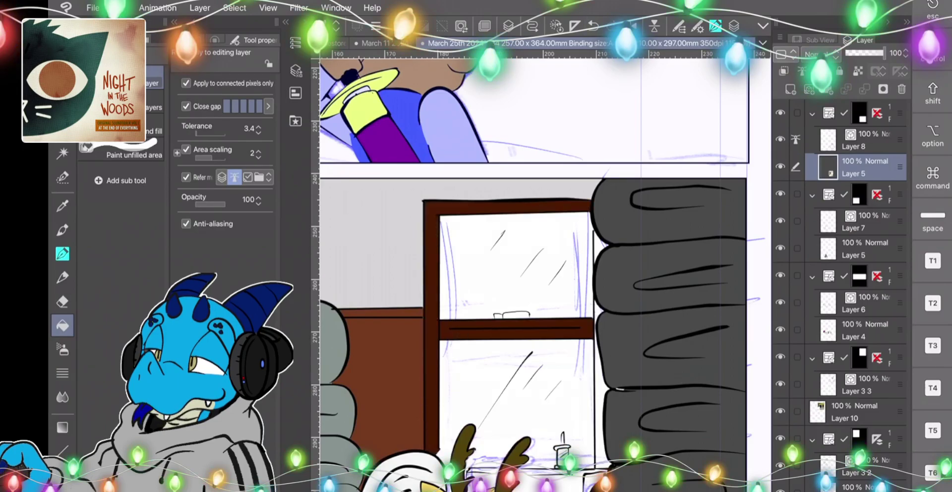
Fill the upper and lower window panes with a blue of hue 238, luminosity 65 and saturation 92.
{"action": "scroll", "coordinate": [545, 275], "scroll_direction": "down", "scroll_amount": 4}
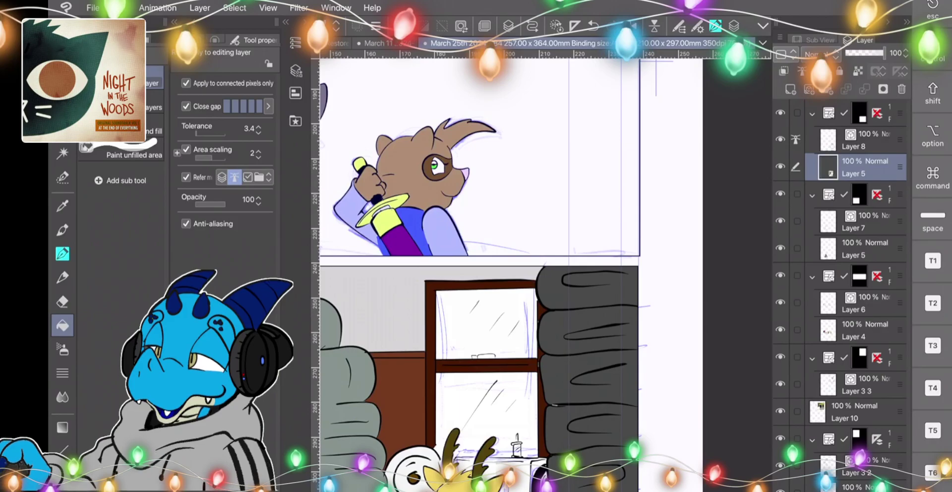
{"action": "double_click", "coordinate": [63, 486]}
{"action": "left_click", "coordinate": [338, 487]}
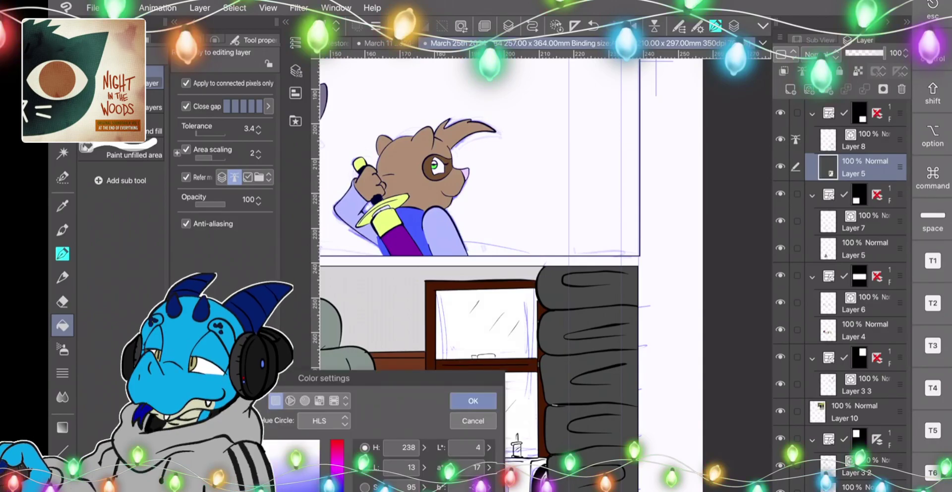
{"action": "left_click", "coordinate": [472, 400]}
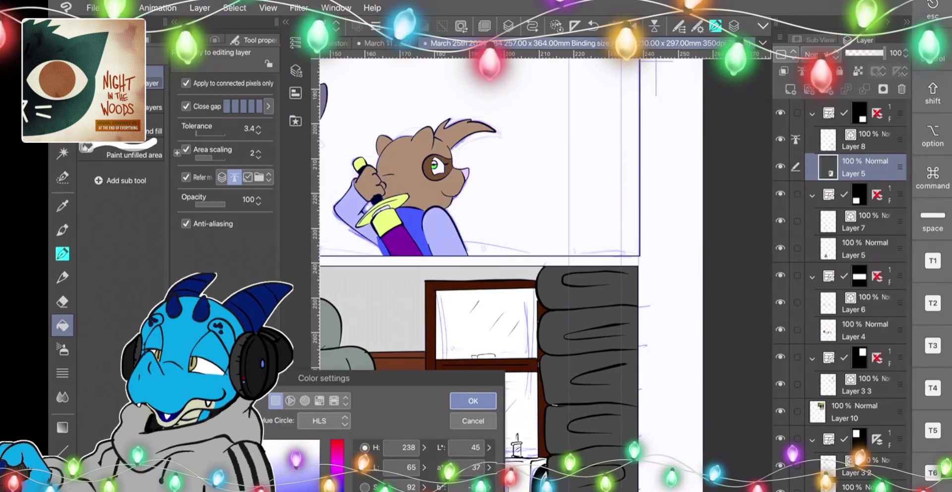
{"action": "left_click", "coordinate": [486, 322]}
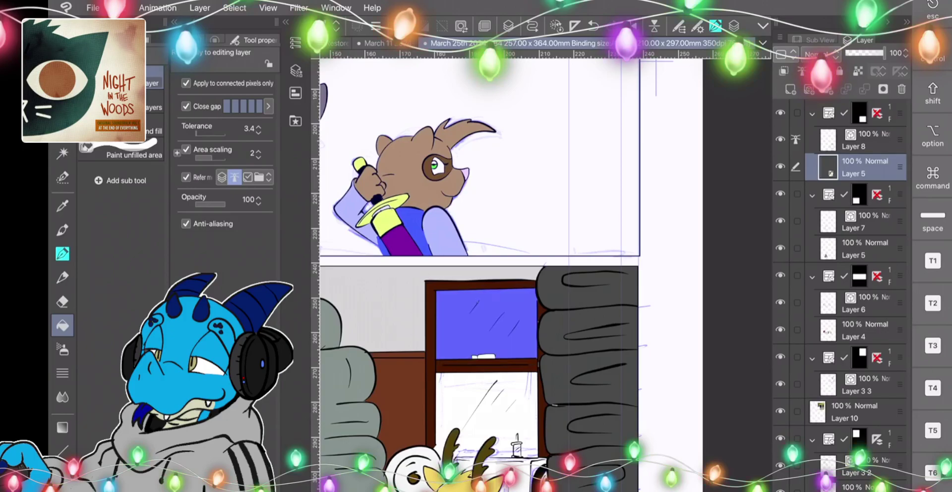
{"action": "left_click", "coordinate": [486, 421]}
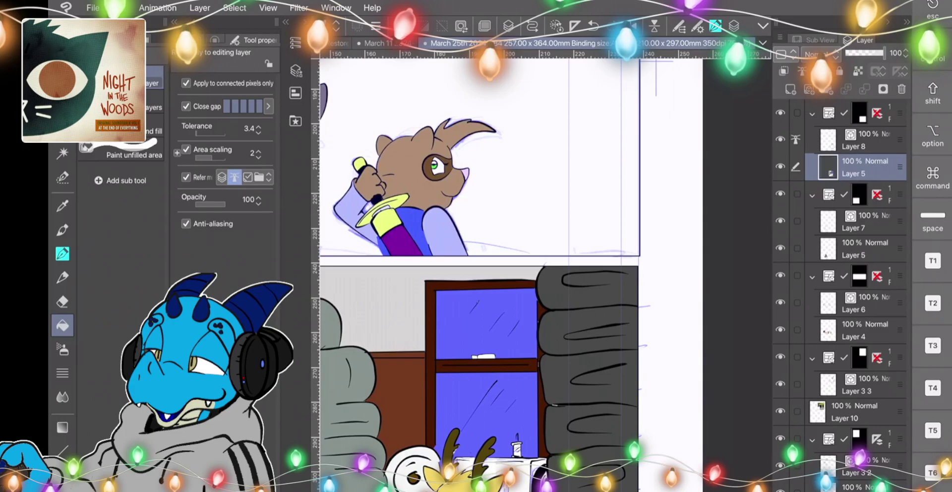
Pick a dark blue as the drawing colour for the view through the upper window pane.
{"action": "double_click", "coordinate": [62, 484]}
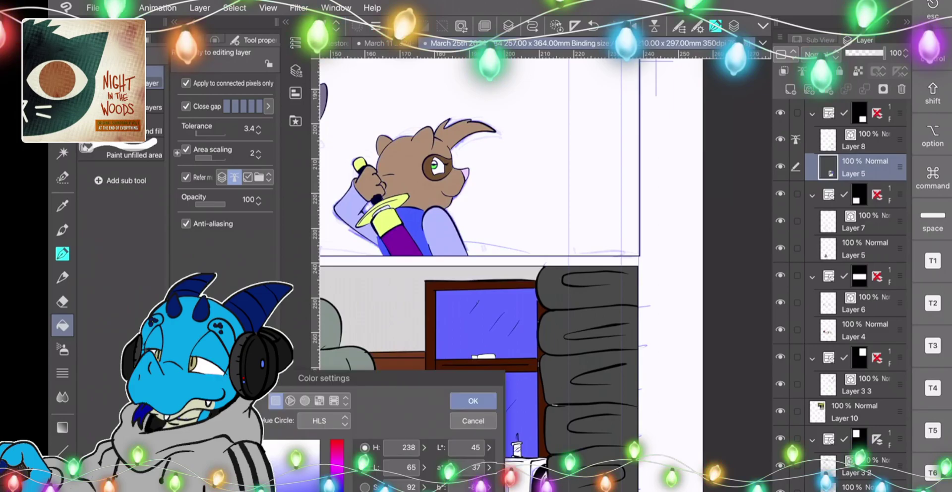
{"action": "left_click", "coordinate": [473, 401]}
{"action": "scroll", "coordinate": [510, 273], "scroll_direction": "up", "scroll_amount": 3}
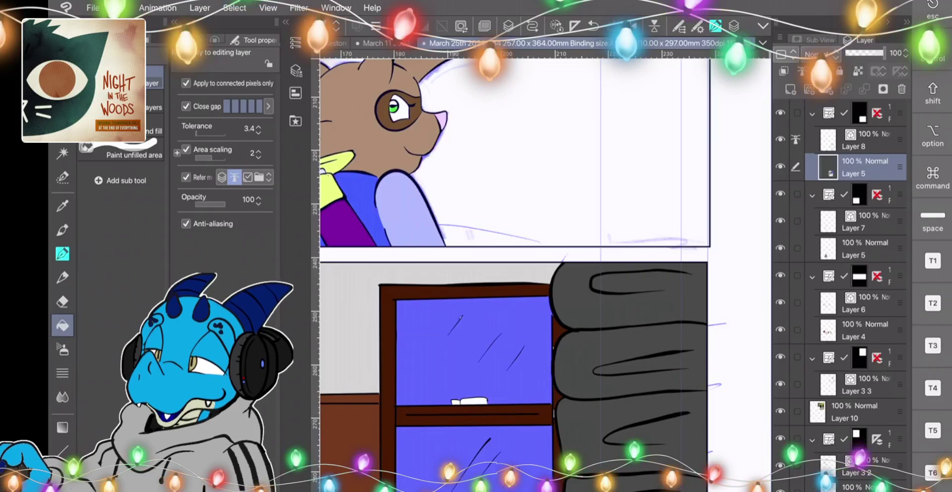
{"action": "left_click", "coordinate": [62, 253]}
{"action": "mouse_move", "coordinate": [397, 348]}
{"action": "left_mouse_down"}
{"action": "mouse_move", "coordinate": [436, 343]}
{"action": "mouse_move", "coordinate": [438, 383]}
{"action": "left_mouse_up"}
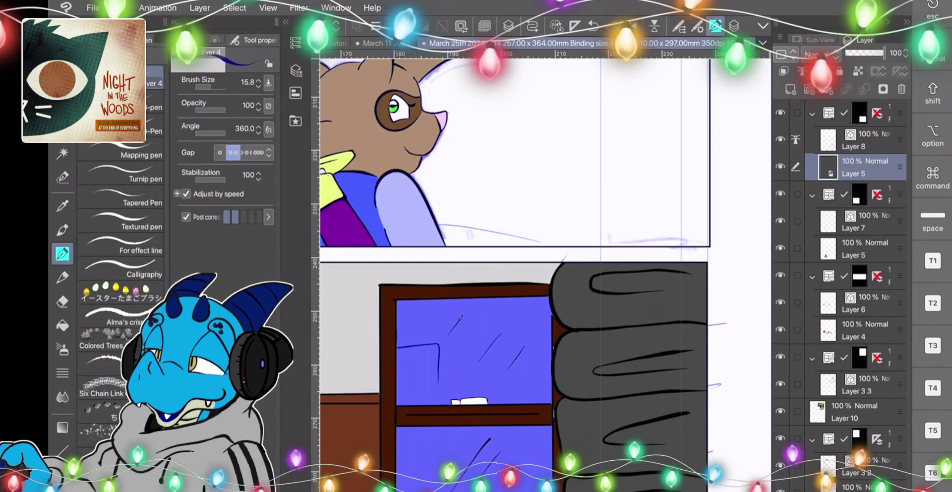
{"action": "left_click", "coordinate": [575, 26]}
{"action": "left_click", "coordinate": [594, 26]}
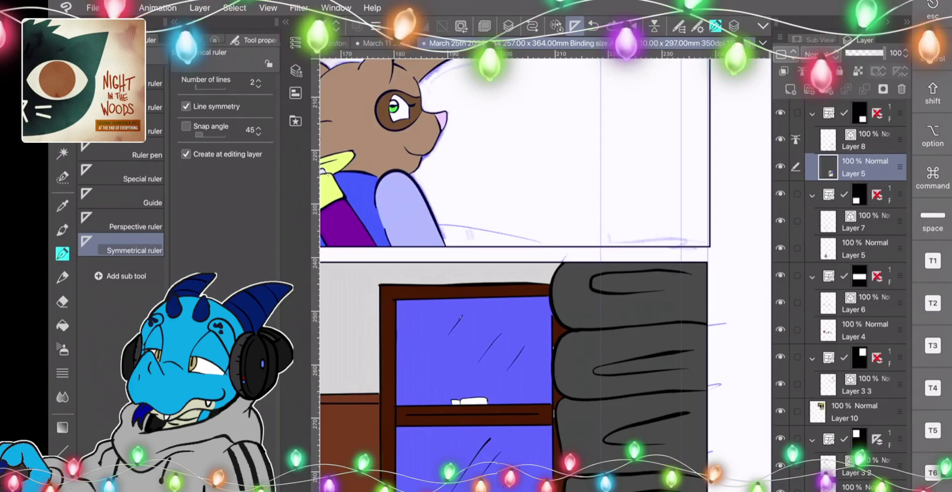
Outline an angular dark blue building silhouette along the left side of the upper window pane with the pen.
{"action": "left_click", "coordinate": [62, 254]}
{"action": "mouse_move", "coordinate": [449, 316]}
{"action": "left_mouse_down"}
{"action": "mouse_move", "coordinate": [436, 362]}
{"action": "mouse_move", "coordinate": [396, 366]}
{"action": "left_mouse_up"}
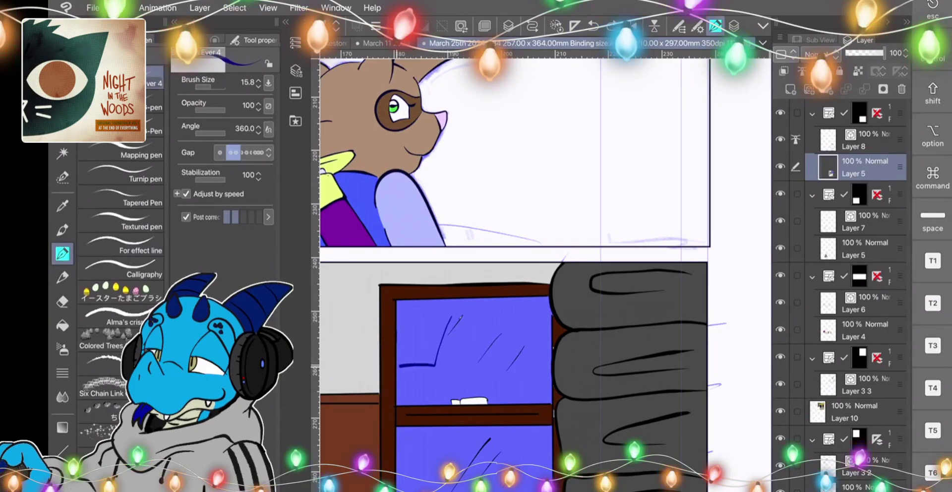
{"action": "mouse_move", "coordinate": [397, 318]}
{"action": "left_mouse_down"}
{"action": "mouse_move", "coordinate": [450, 315]}
{"action": "mouse_move", "coordinate": [475, 353]}
{"action": "left_mouse_up"}
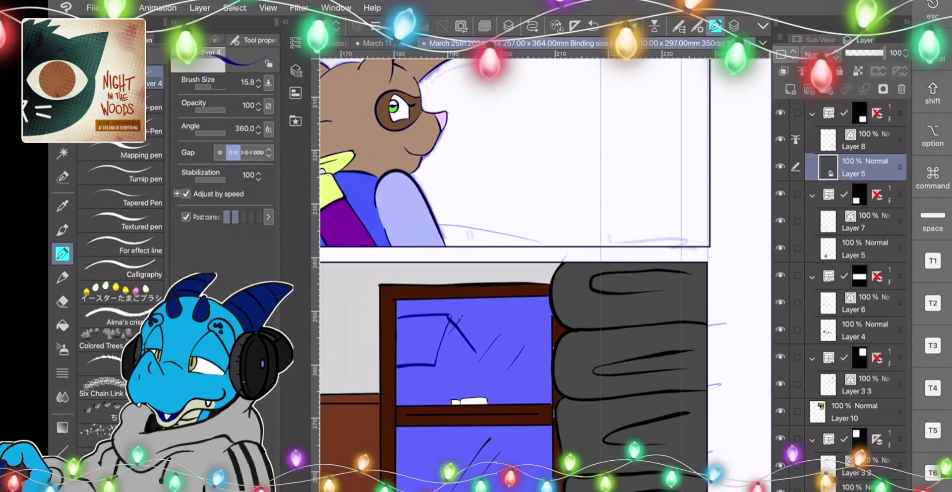
{"action": "key", "text": "ctrl+z"}
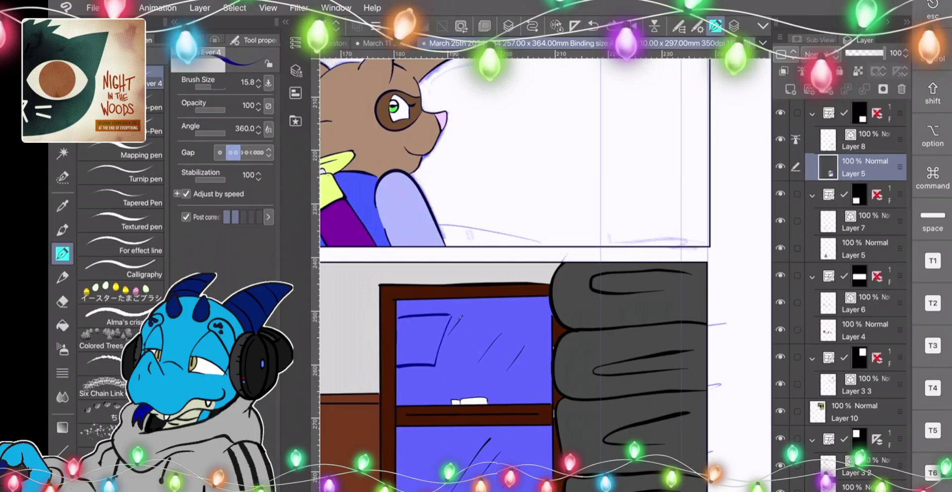
{"action": "mouse_move", "coordinate": [453, 317]}
{"action": "left_mouse_down"}
{"action": "mouse_move", "coordinate": [468, 365]}
{"action": "mouse_move", "coordinate": [459, 354]}
{"action": "mouse_move", "coordinate": [460, 386]}
{"action": "left_mouse_up"}
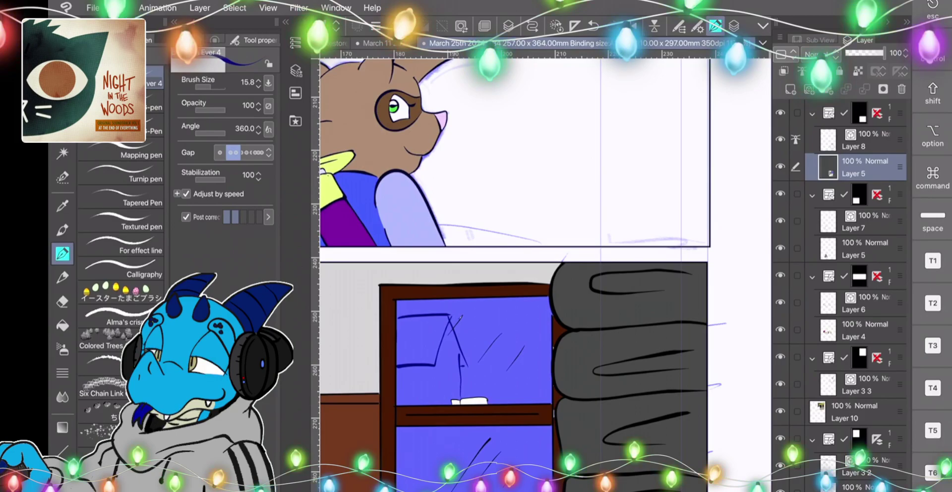
{"action": "key", "text": "ctrl+z"}
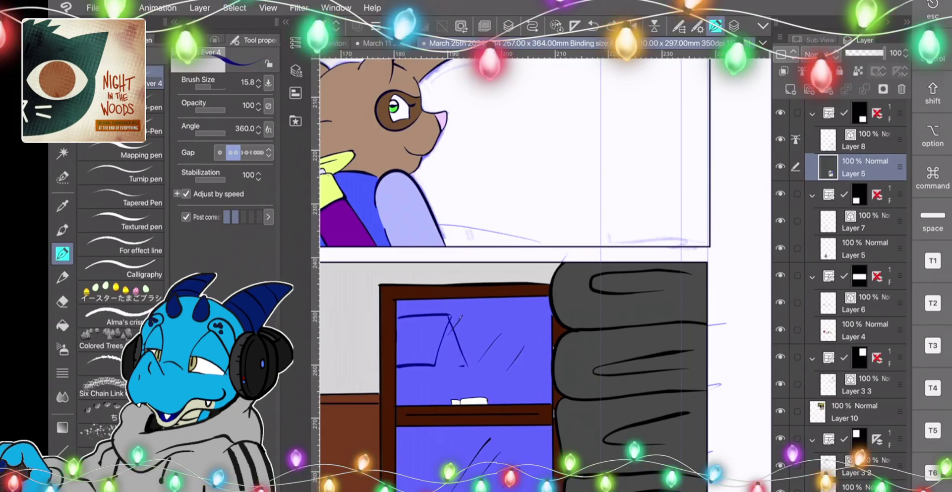
{"action": "left_click_drag", "start_coordinate": [460, 355], "coordinate": [460, 387]}
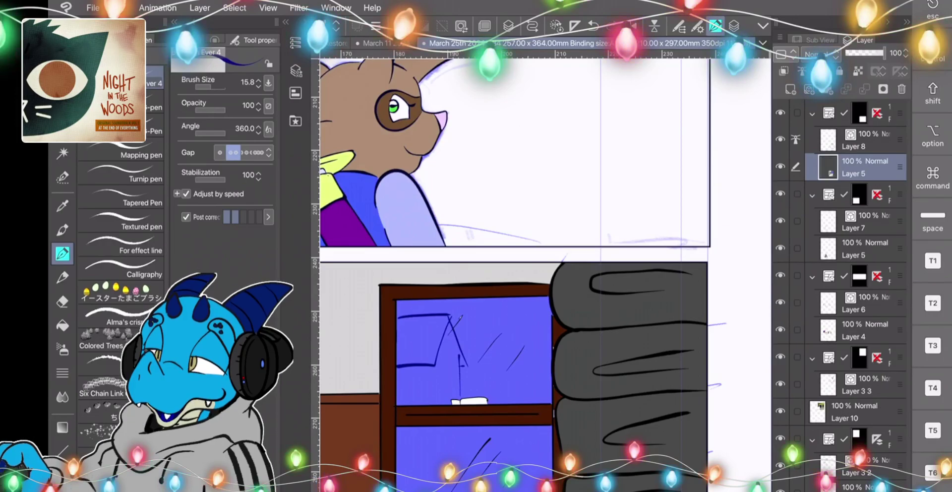
Fill the enclosed parts of the building silhouette in the upper window pane with the dark blue.
{"action": "left_click", "coordinate": [63, 325]}
{"action": "left_click", "coordinate": [421, 342]}
{"action": "left_click", "coordinate": [437, 383]}
{"action": "left_click", "coordinate": [465, 365]}
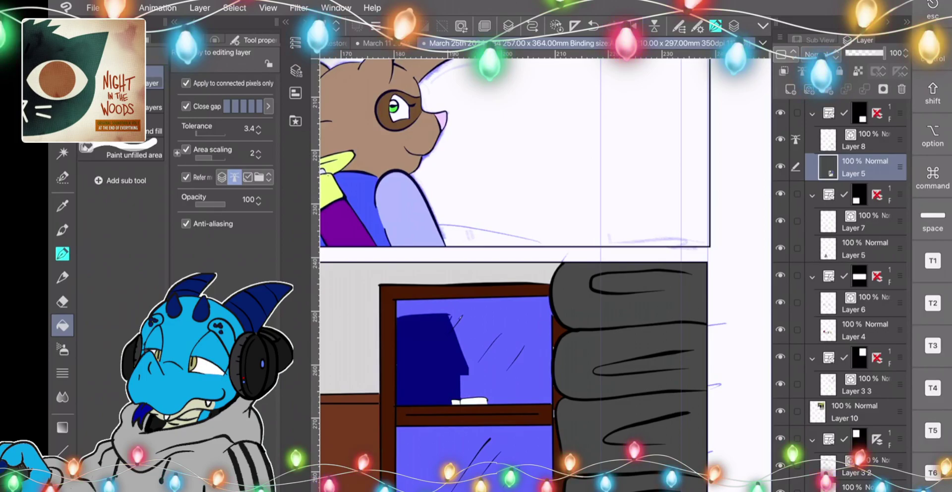
{"action": "key", "text": "p"}
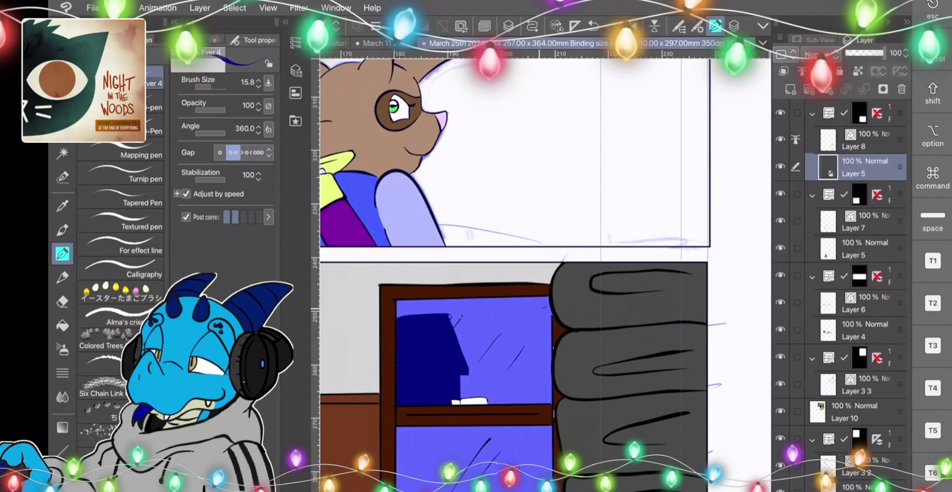
Outline an angular dark blue building silhouette along the right side of the upper window pane and fill its enclosed parts.
{"action": "mouse_move", "coordinate": [516, 312]}
{"action": "left_mouse_down"}
{"action": "mouse_move", "coordinate": [497, 372]}
{"action": "mouse_move", "coordinate": [539, 371]}
{"action": "left_mouse_up"}
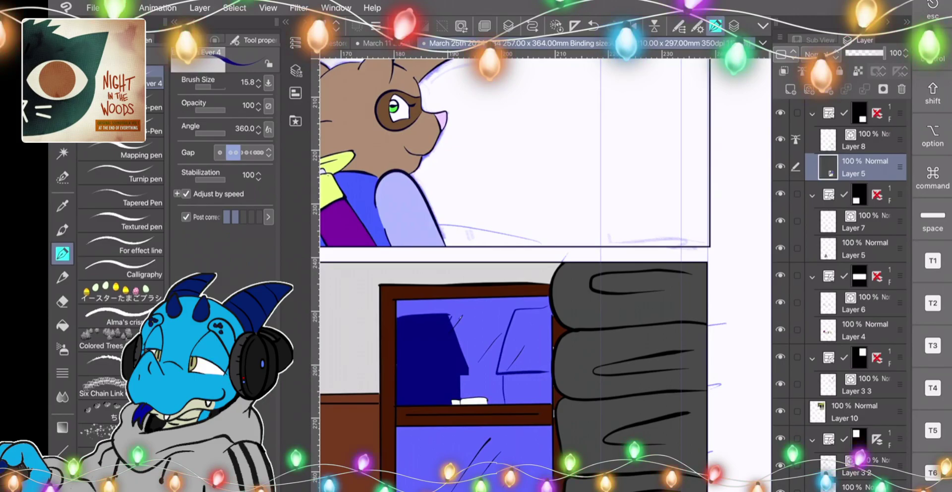
{"action": "left_click", "coordinate": [62, 325]}
{"action": "left_click", "coordinate": [531, 339]}
{"action": "left_click", "coordinate": [527, 388]}
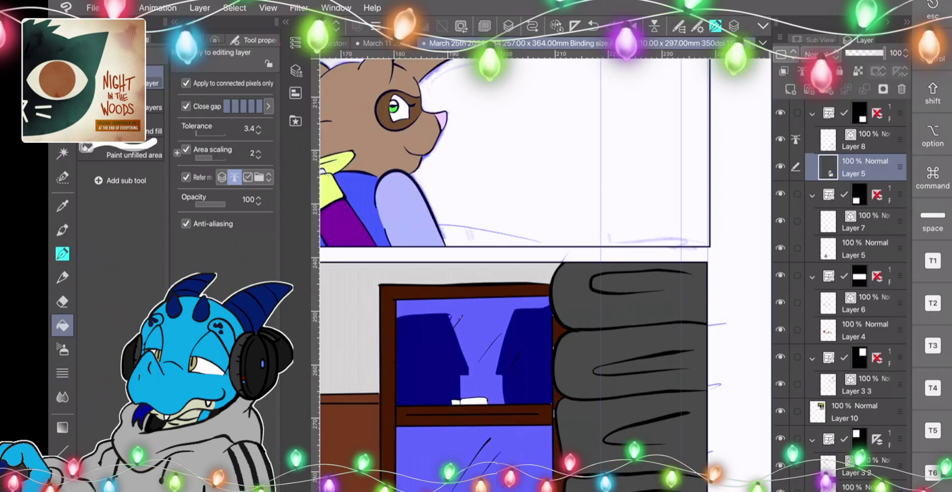
Draw straight-edged dark blue building silhouettes along both sides of the lower window pane and fill them.
{"action": "left_click", "coordinate": [63, 229]}
{"action": "key", "text": "p"}
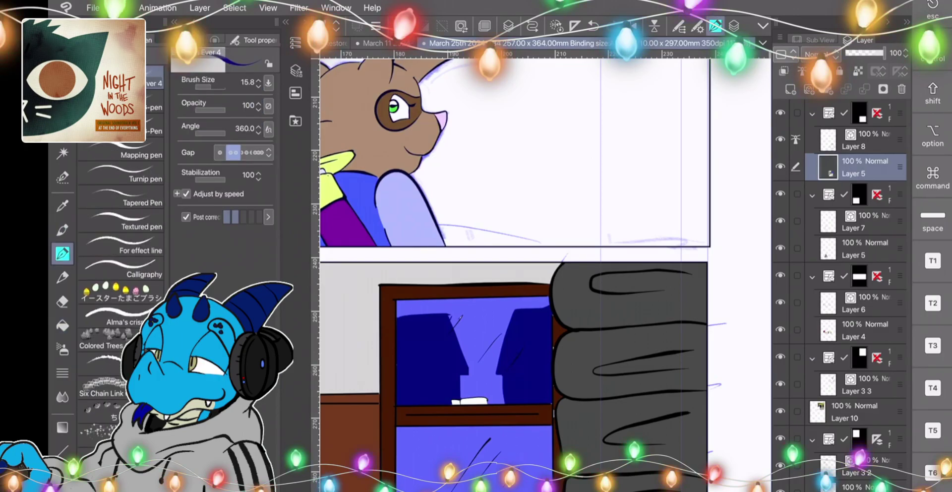
{"action": "left_click_drag", "start_coordinate": [510, 433], "coordinate": [513, 469]}
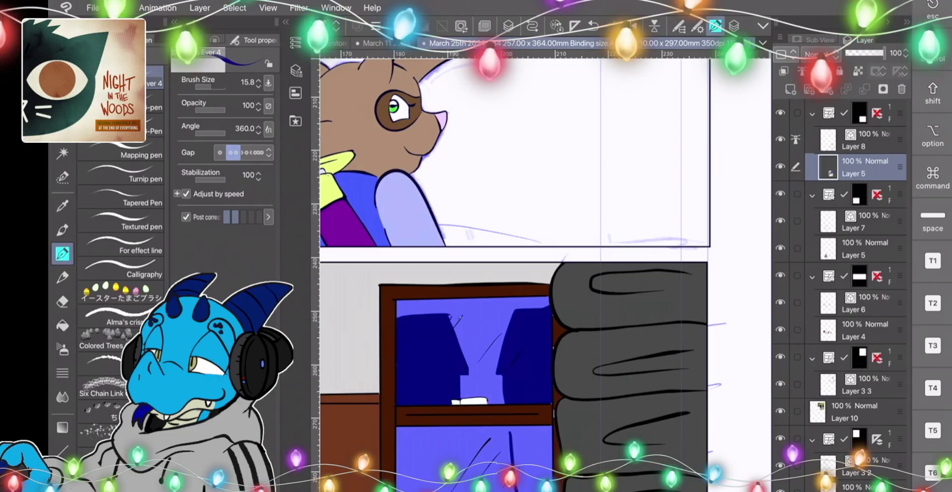
{"action": "left_click_drag", "start_coordinate": [456, 430], "coordinate": [460, 466]}
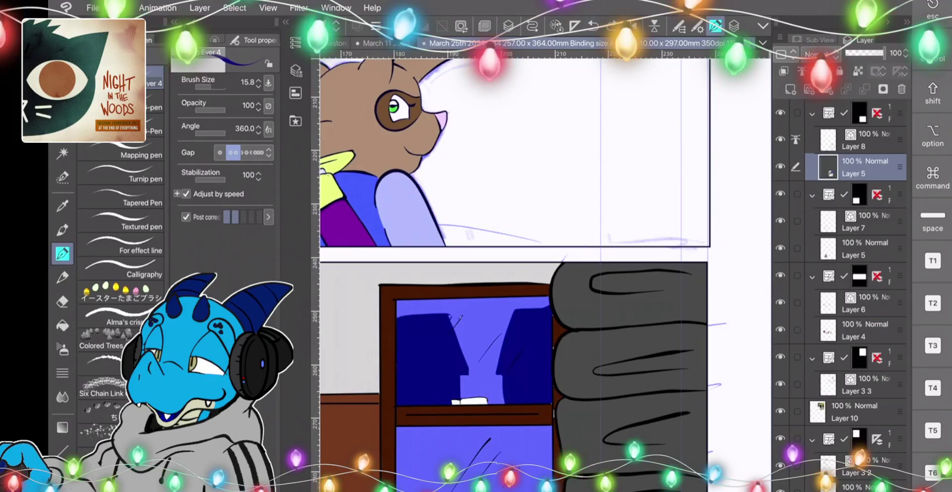
{"action": "left_click_drag", "start_coordinate": [457, 428], "coordinate": [457, 490]}
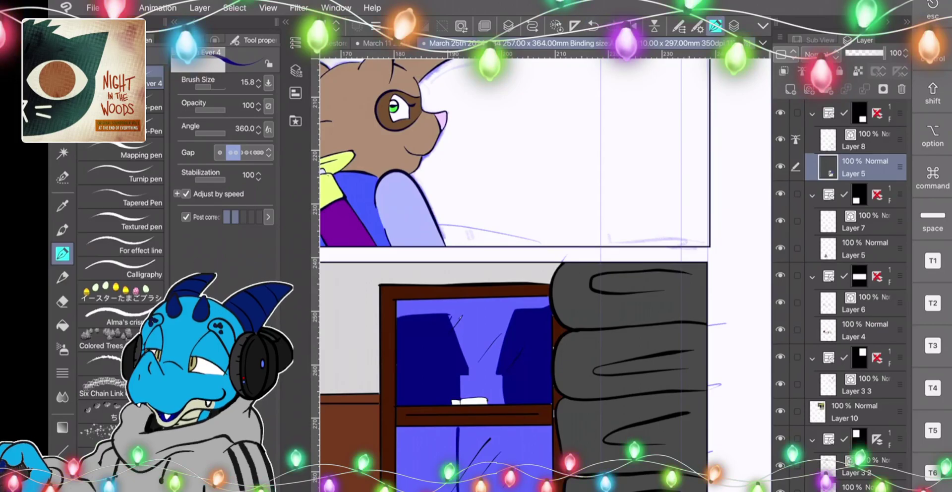
{"action": "left_click_drag", "start_coordinate": [506, 428], "coordinate": [505, 467]}
{"action": "left_click", "coordinate": [62, 325]}
{"action": "left_click", "coordinate": [425, 451]}
{"action": "left_click", "coordinate": [532, 454]}
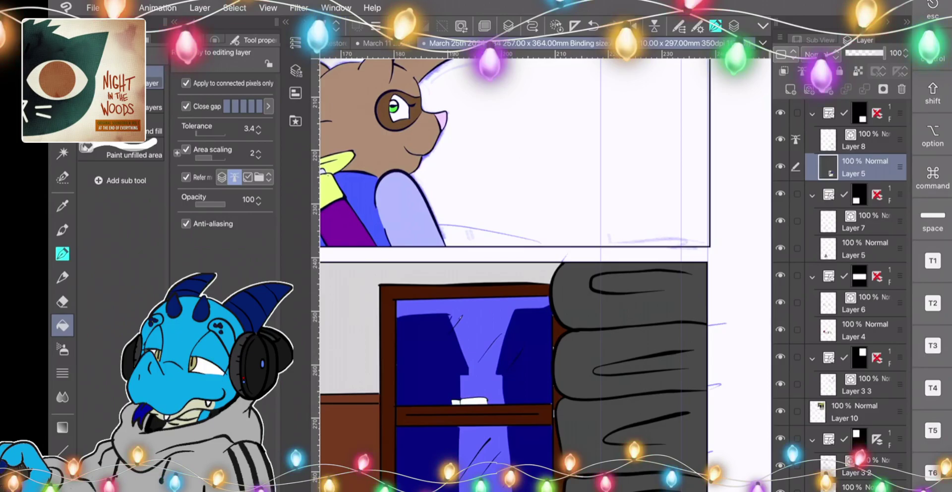
Add medium blue building shapes on both sides of the light gap in the lower window pane and fill them.
{"action": "scroll", "coordinate": [508, 302], "scroll_direction": "down", "scroll_amount": 3}
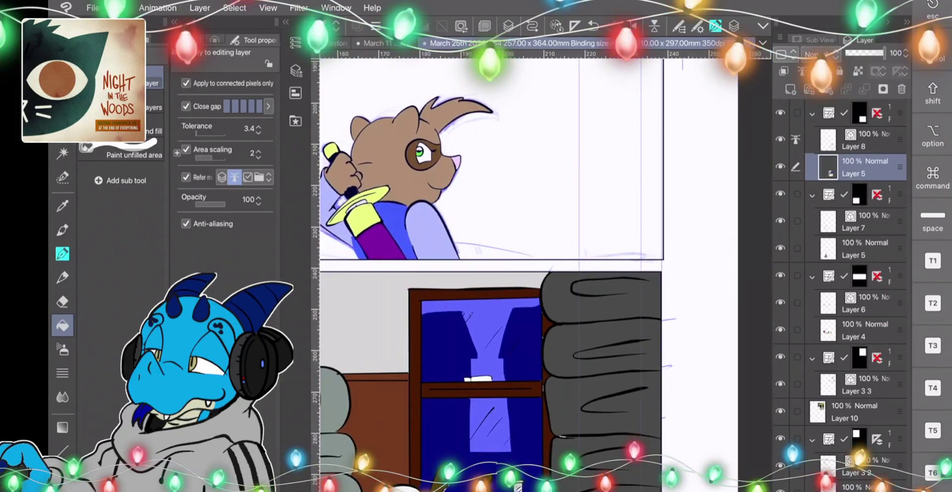
{"action": "left_click", "coordinate": [63, 253]}
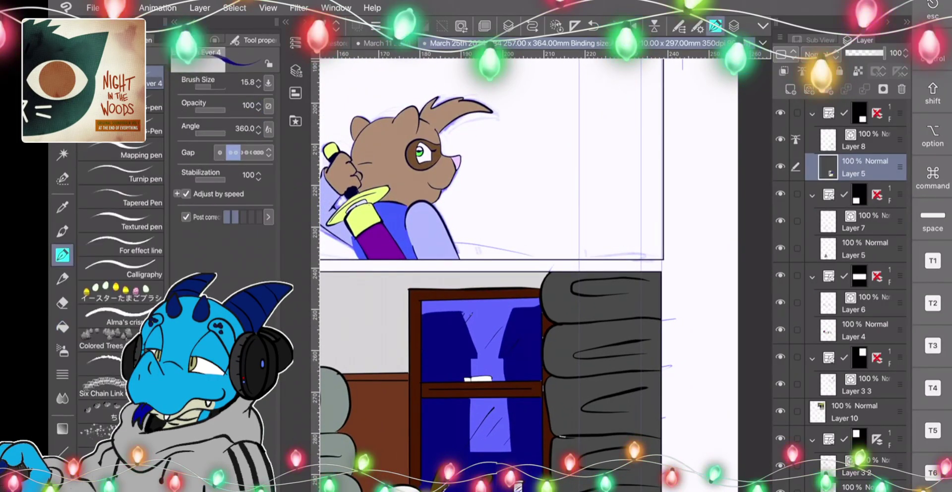
{"action": "double_click", "coordinate": [62, 483]}
{"action": "left_click_drag", "start_coordinate": [307, 489], "coordinate": [260, 489]}
{"action": "left_click", "coordinate": [473, 400]}
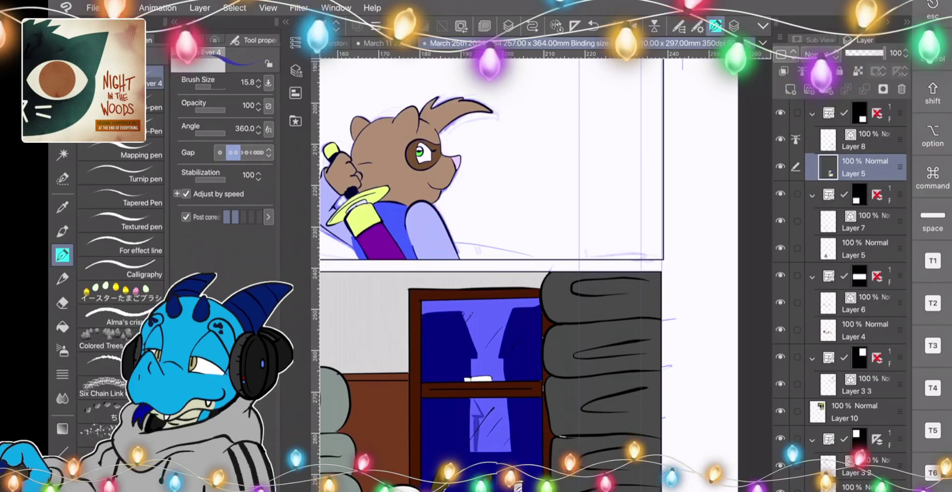
{"action": "key", "text": "g"}
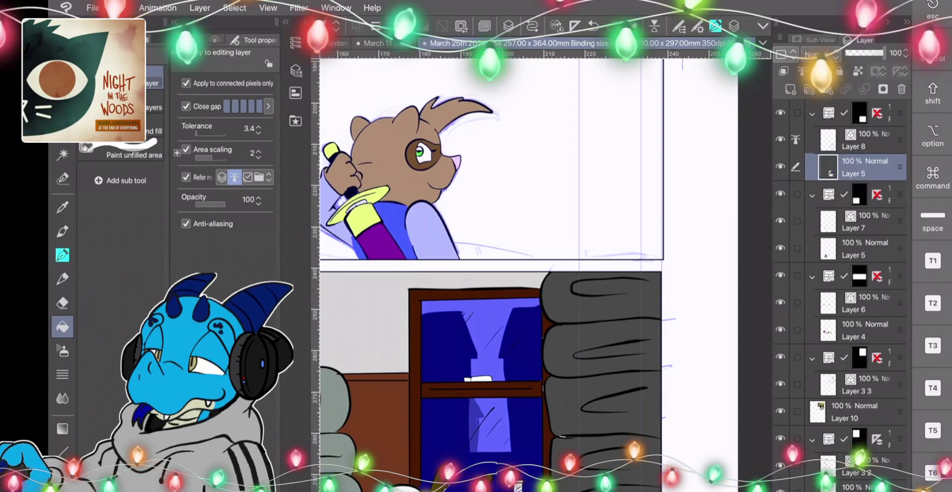
{"action": "key", "text": "p"}
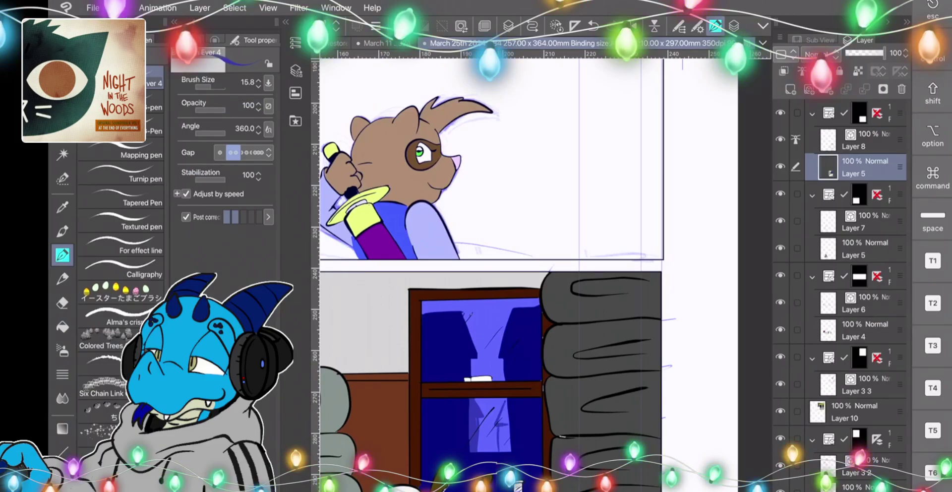
{"action": "left_click", "coordinate": [62, 326]}
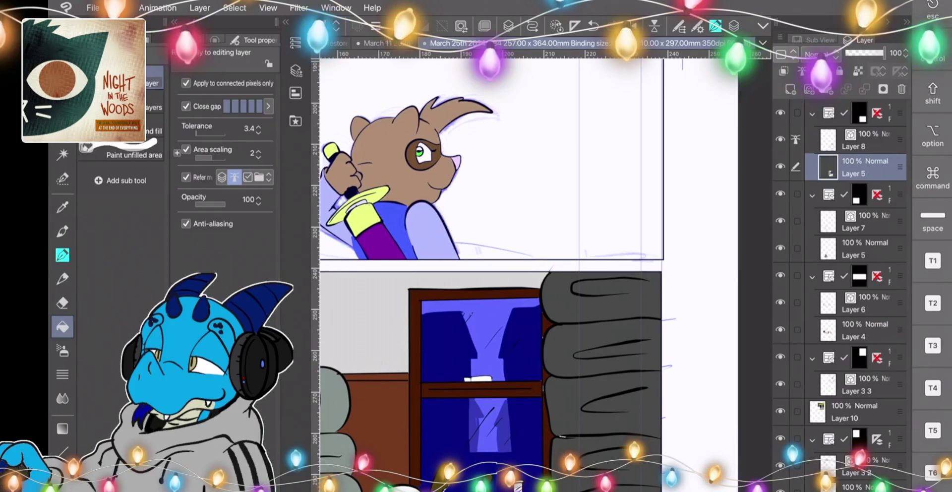
Set the drawing colour to white for the pen details outside the window.
{"action": "key", "text": "i"}
{"action": "scroll", "coordinate": [545, 275], "scroll_direction": "up", "scroll_amount": 4}
{"action": "scroll", "coordinate": [540, 272], "scroll_direction": "up", "scroll_amount": 2}
{"action": "key", "text": "p"}
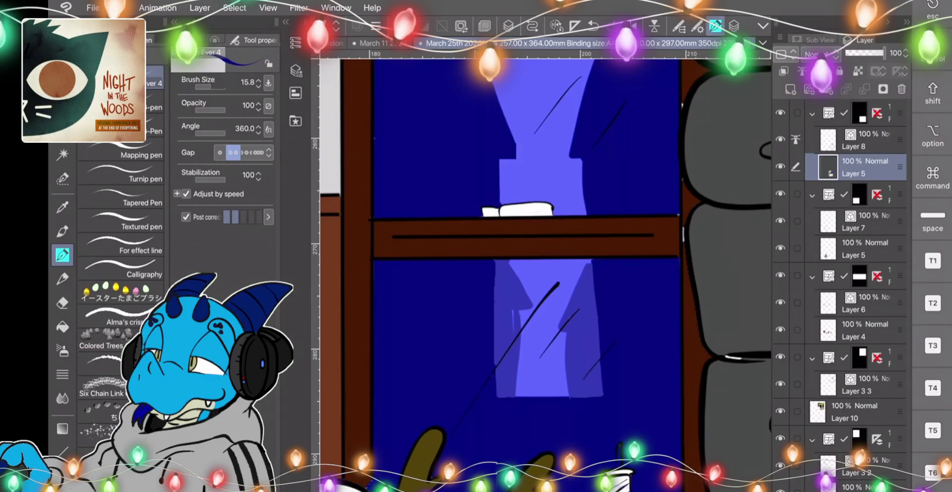
{"action": "scroll", "coordinate": [540, 273], "scroll_direction": "down", "scroll_amount": 3}
{"action": "scroll", "coordinate": [540, 272], "scroll_direction": "up", "scroll_amount": 1}
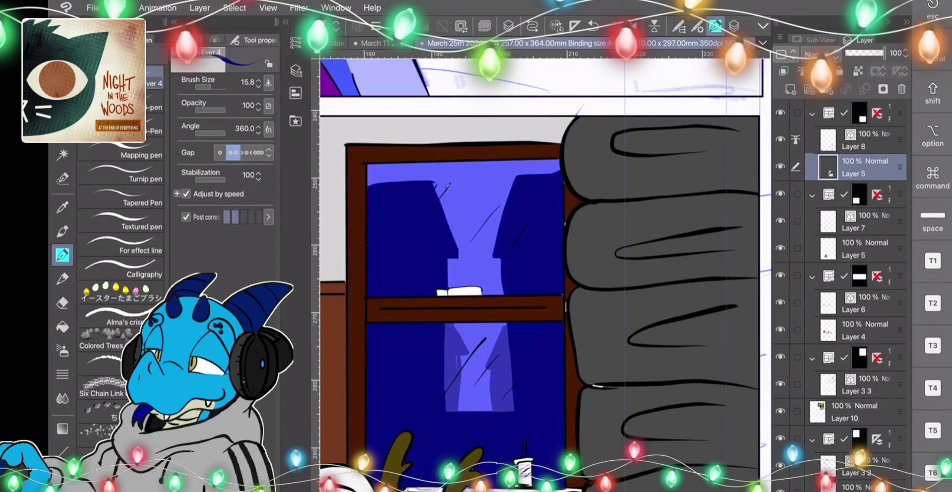
{"action": "double_click", "coordinate": [63, 476]}
{"action": "left_click", "coordinate": [253, 441]}
{"action": "left_click", "coordinate": [472, 400]}
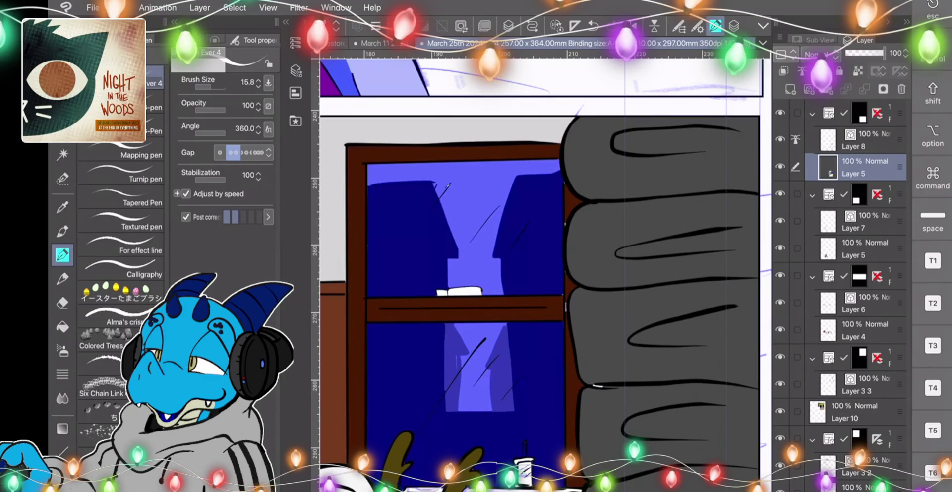
Try to draw curved white strokes at the left edge of the upper window pane and undo them.
{"action": "mouse_move", "coordinate": [370, 210]}
{"action": "left_mouse_down"}
{"action": "mouse_move", "coordinate": [398, 257]}
{"action": "mouse_move", "coordinate": [384, 254]}
{"action": "mouse_move", "coordinate": [371, 222]}
{"action": "left_mouse_up"}
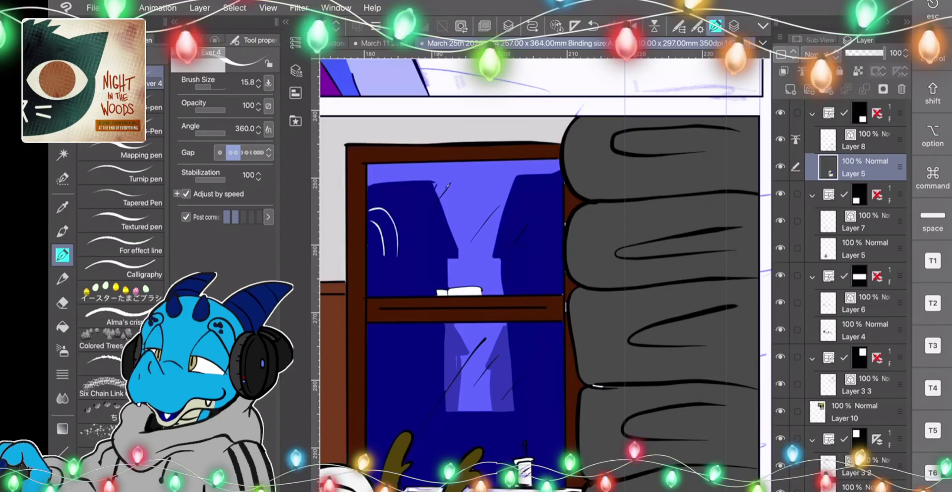
{"action": "key", "text": "ctrl+z"}
{"action": "key", "text": "ctrl+z"}
Draw an angular white street-lamp head with a small inner rectangle at the left of the upper window pane.
{"action": "mouse_move", "coordinate": [400, 207]}
{"action": "left_mouse_down"}
{"action": "mouse_move", "coordinate": [392, 235]}
{"action": "mouse_move", "coordinate": [374, 240]}
{"action": "left_mouse_up"}
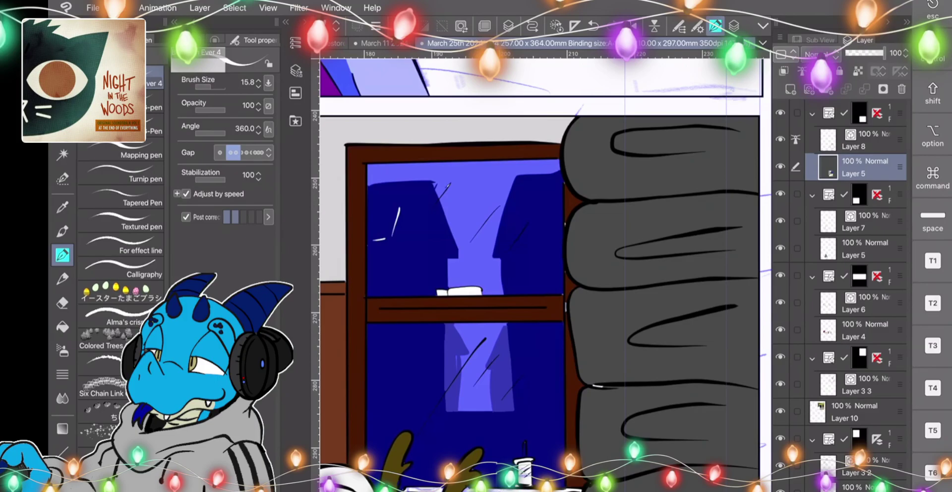
{"action": "left_click", "coordinate": [394, 202]}
{"action": "left_click_drag", "start_coordinate": [373, 211], "coordinate": [379, 296]}
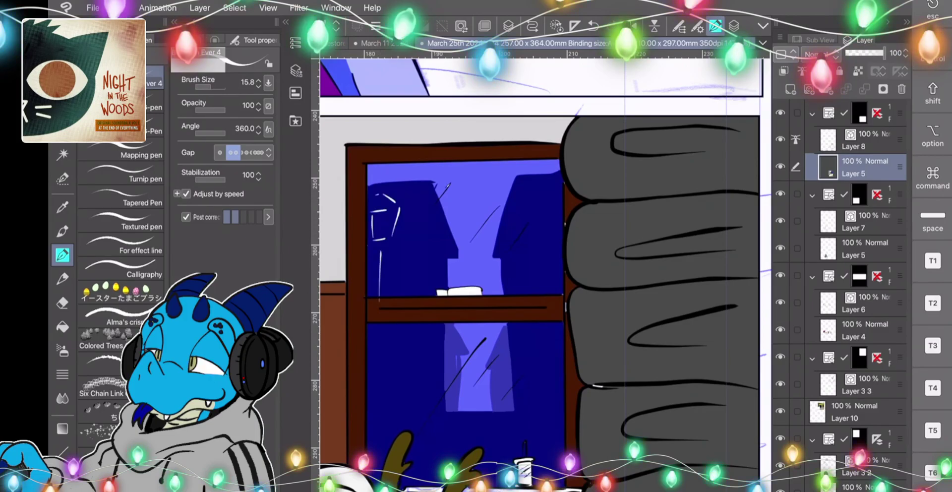
Try to extend a freehand white lamp-post line through the lower window pane and undo the post strokes.
{"action": "left_click_drag", "start_coordinate": [378, 336], "coordinate": [386, 451]}
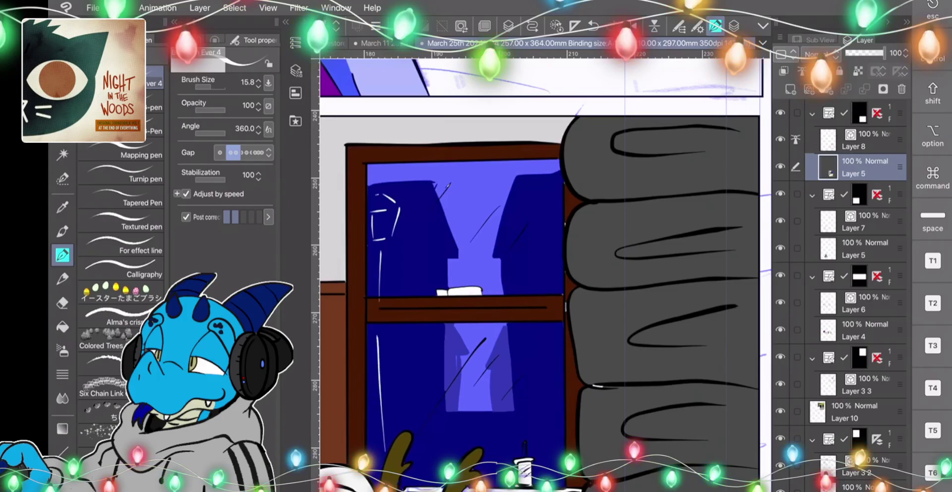
{"action": "key", "text": "ctrl+z"}
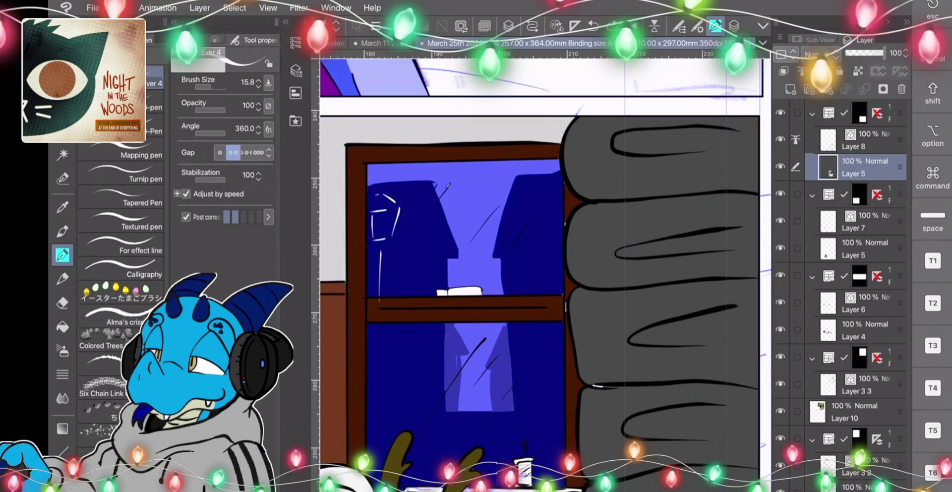
{"action": "key", "text": "ctrl+z"}
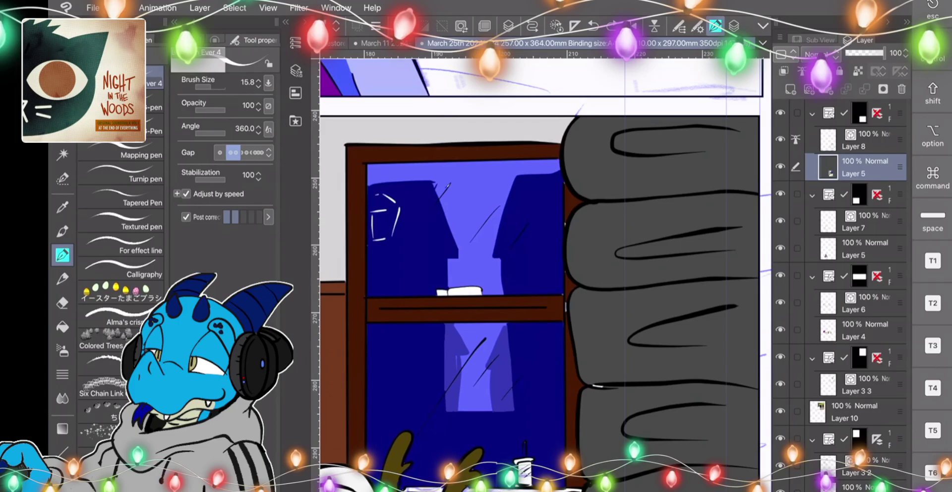
Draw the lamp post's two vertical edges through both window panes with thin white straight lines.
{"action": "key", "text": "y"}
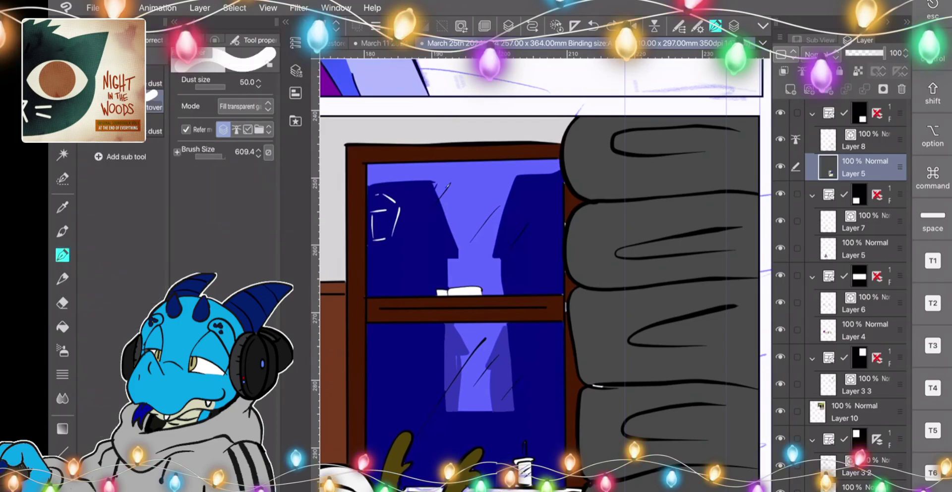
{"action": "key", "text": "u"}
{"action": "left_click_drag", "start_coordinate": [388, 438], "coordinate": [389, 336]}
{"action": "mouse_move", "coordinate": [390, 294]}
{"action": "left_mouse_down"}
{"action": "mouse_move", "coordinate": [389, 247]}
{"action": "mouse_move", "coordinate": [374, 296]}
{"action": "left_mouse_up"}
{"action": "left_click_drag", "start_coordinate": [374, 330], "coordinate": [373, 455]}
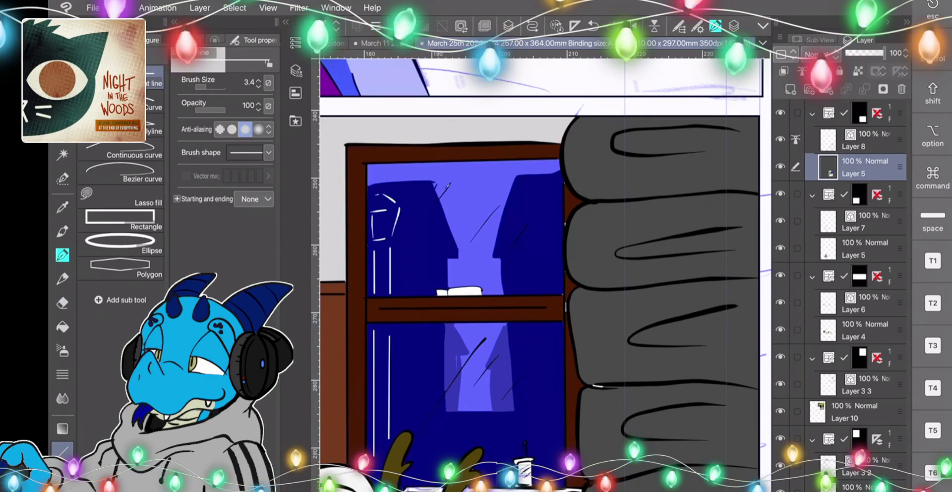
Apply a brown-to-black foreground-to-background gradient to an auto-selected area of the lower room panel and clear the selection.
{"action": "scroll", "coordinate": [655, 368], "scroll_direction": "down", "scroll_amount": 5}
{"action": "scroll", "coordinate": [485, 377], "scroll_direction": "down", "scroll_amount": 2}
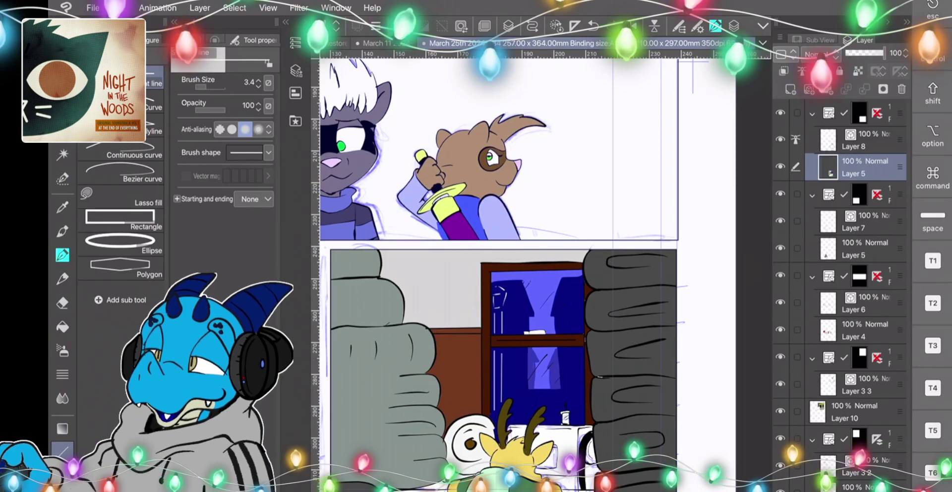
{"action": "key", "text": "i"}
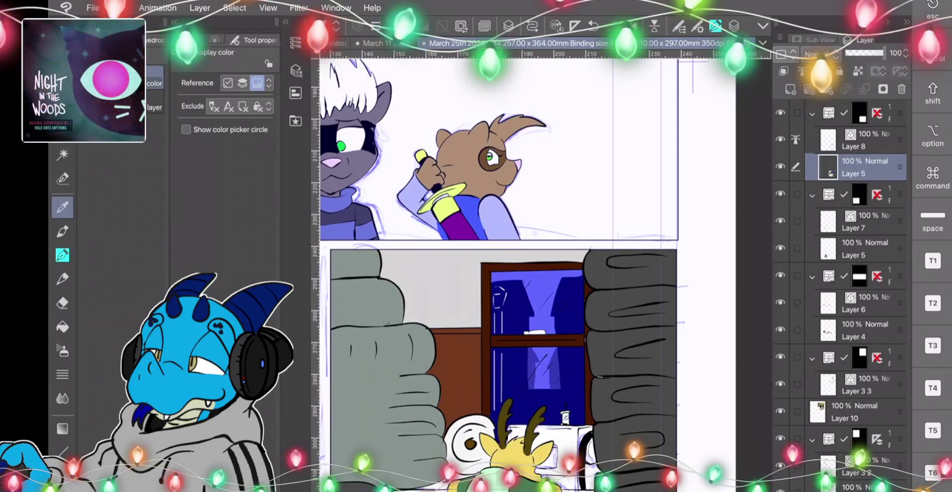
{"action": "double_click", "coordinate": [62, 482]}
{"action": "left_click", "coordinate": [473, 401]}
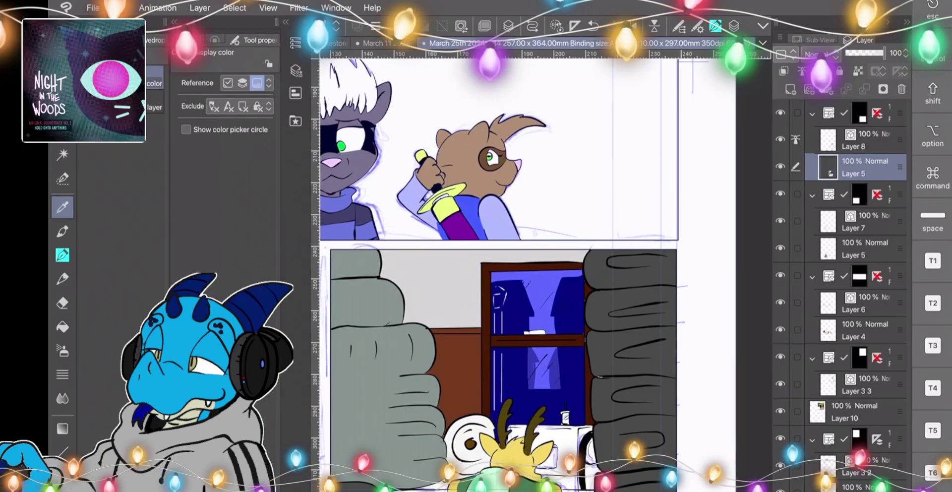
{"action": "key", "text": "w"}
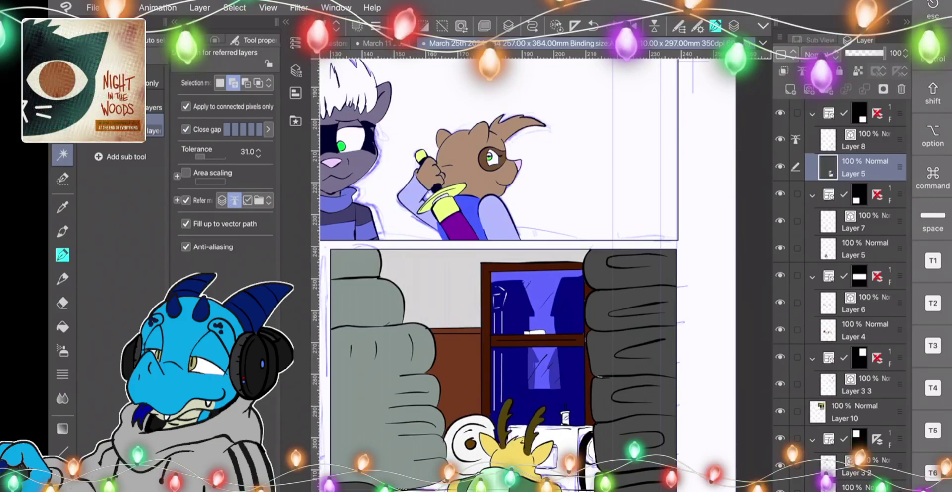
{"action": "left_click", "coordinate": [63, 429]}
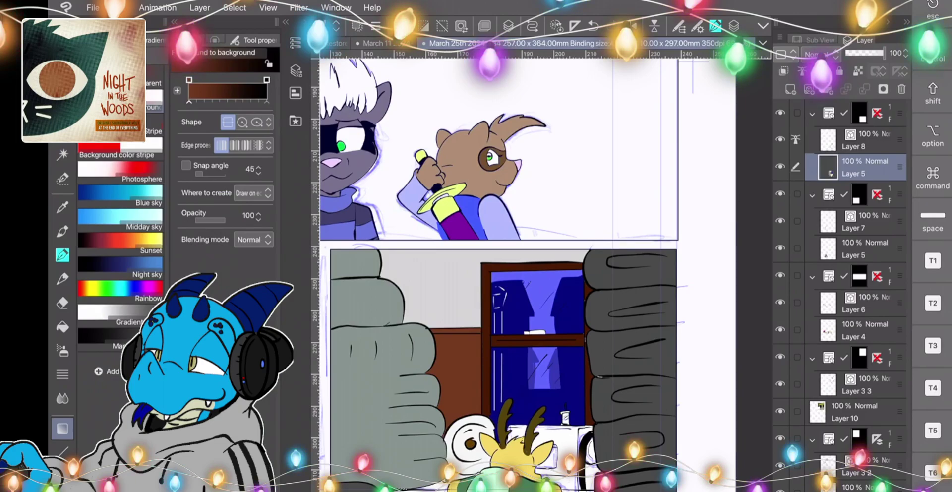
{"action": "left_click", "coordinate": [235, 8]}
{"action": "left_click", "coordinate": [260, 38]}
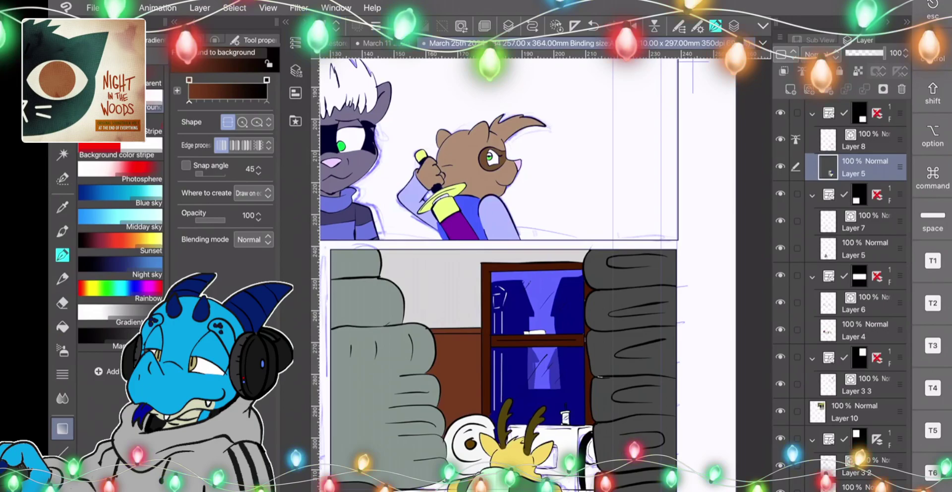
Set the drawing colour to a tan of hue 41, luminosity 47 and saturation 41 for filling.
{"action": "double_click", "coordinate": [60, 485]}
{"action": "left_click_drag", "start_coordinate": [238, 490], "coordinate": [196, 489]}
{"action": "left_click", "coordinate": [338, 489]}
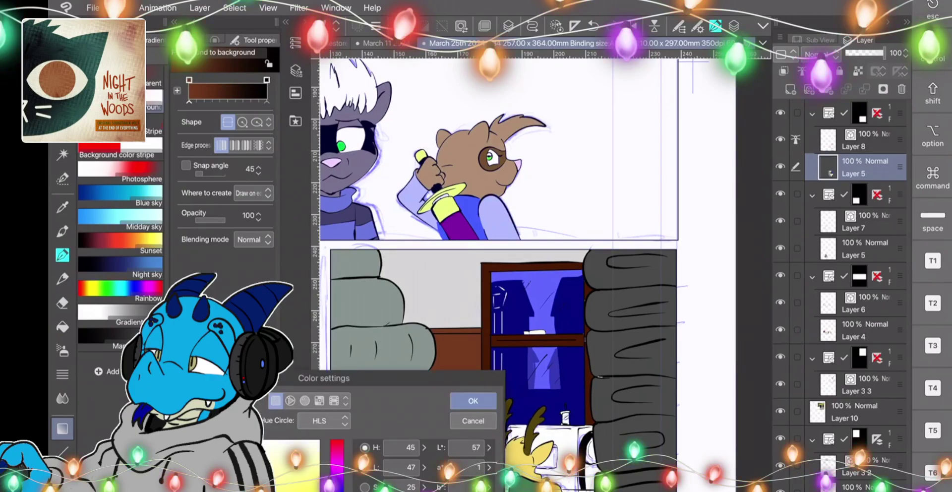
{"action": "left_click", "coordinate": [258, 488]}
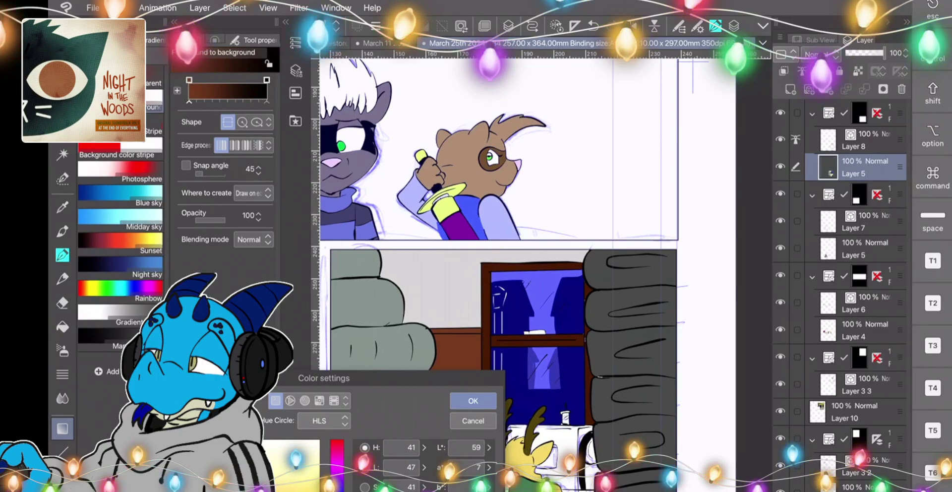
{"action": "left_click", "coordinate": [473, 400]}
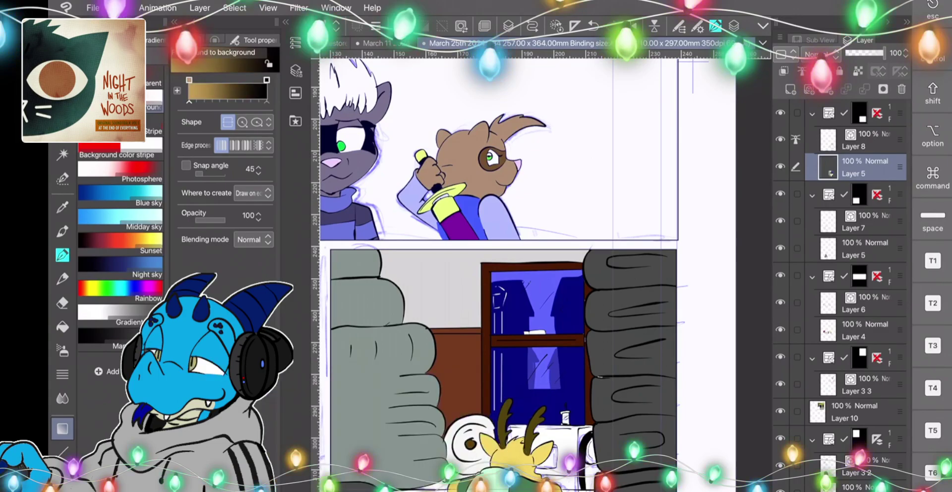
{"action": "left_click", "coordinate": [63, 326]}
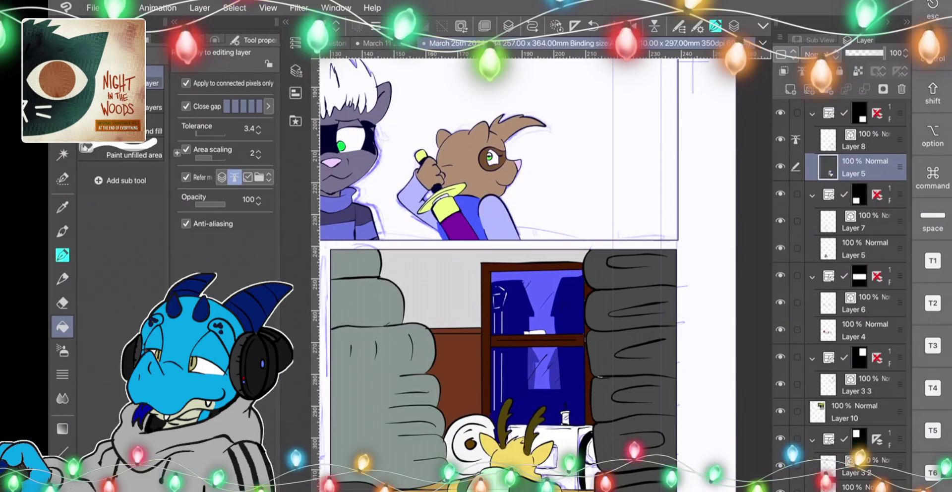
{"action": "key", "text": "i"}
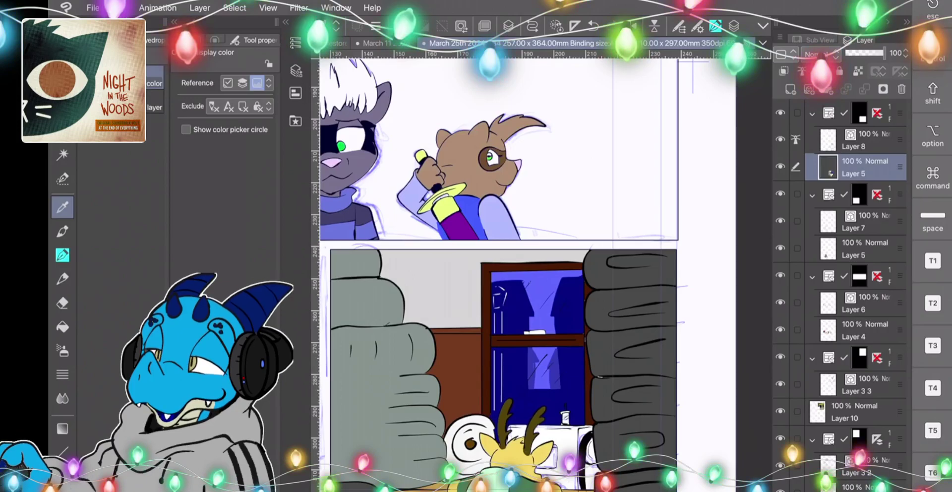
Fill the tabletop surface below the window with a dark grey of hue 150, luminosity 33 and saturation 0.
{"action": "left_click", "coordinate": [62, 326]}
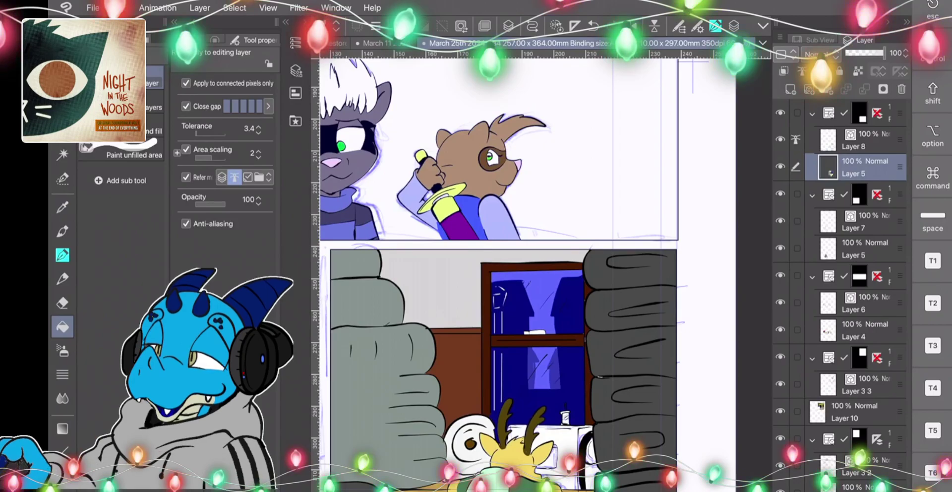
{"action": "scroll", "coordinate": [581, 429], "scroll_direction": "up", "scroll_amount": 5}
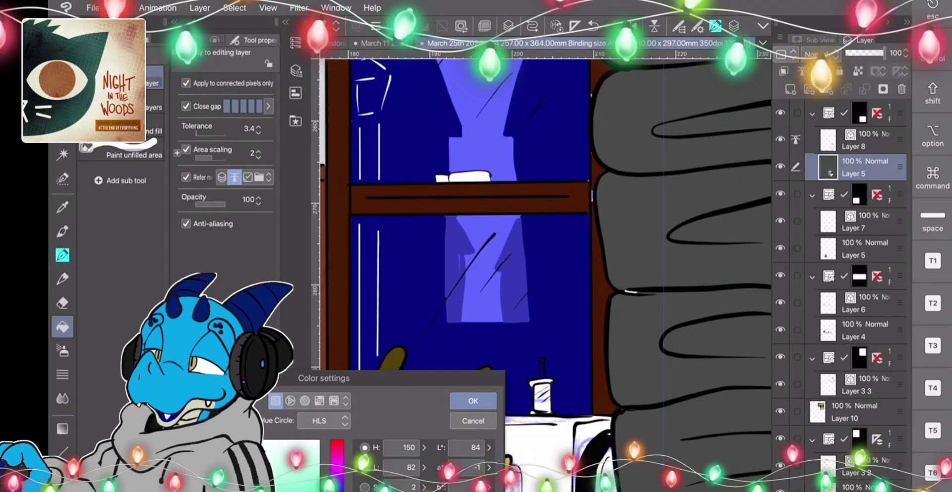
{"action": "left_click_drag", "start_coordinate": [156, 470], "coordinate": [153, 491]}
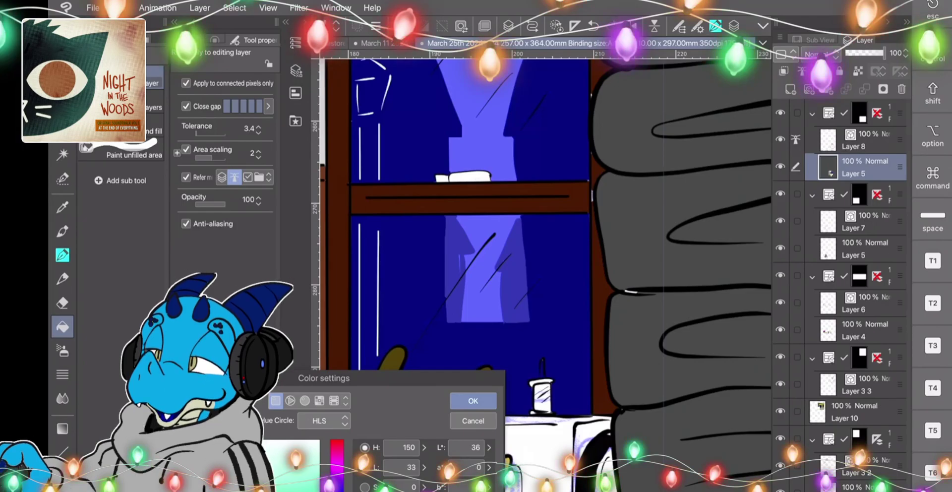
{"action": "left_click", "coordinate": [473, 400]}
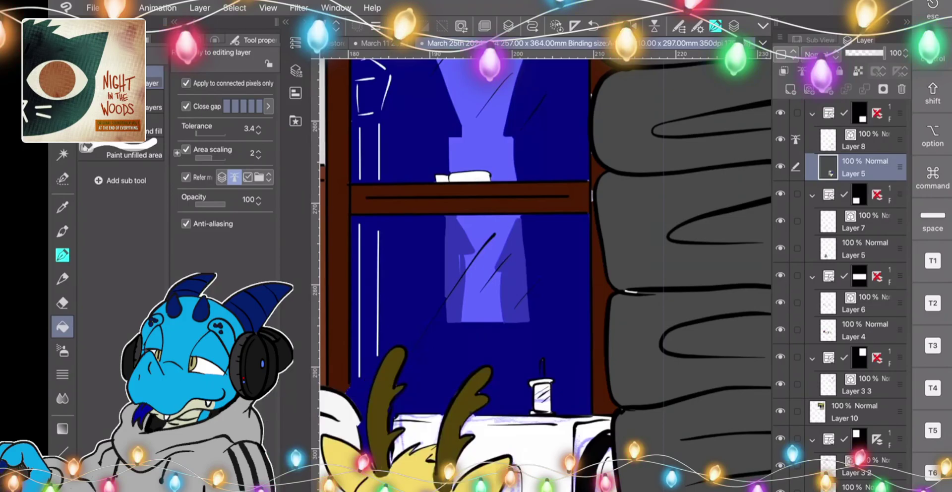
{"action": "left_click", "coordinate": [491, 419]}
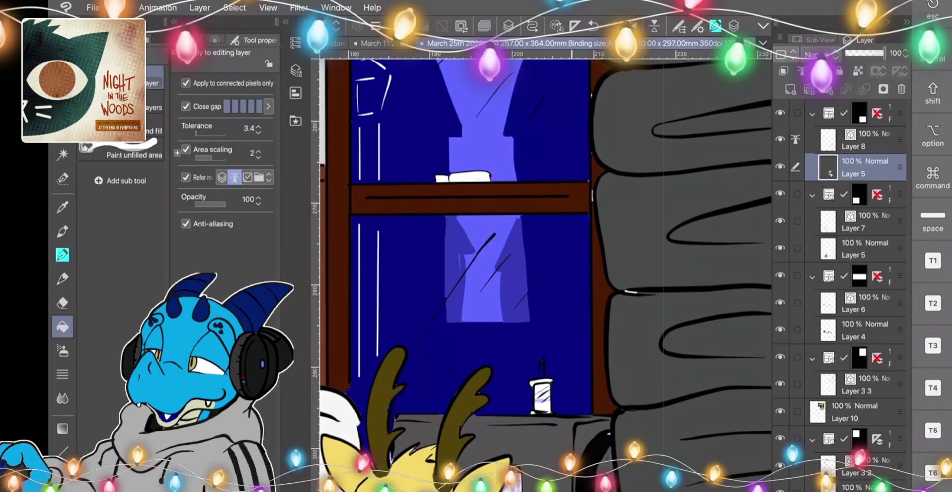
{"action": "key", "text": "p"}
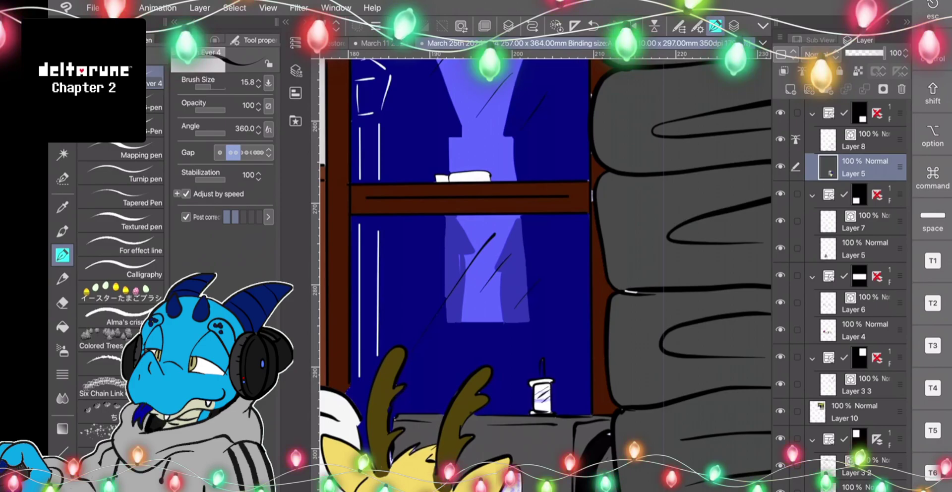
{"action": "key", "text": "i"}
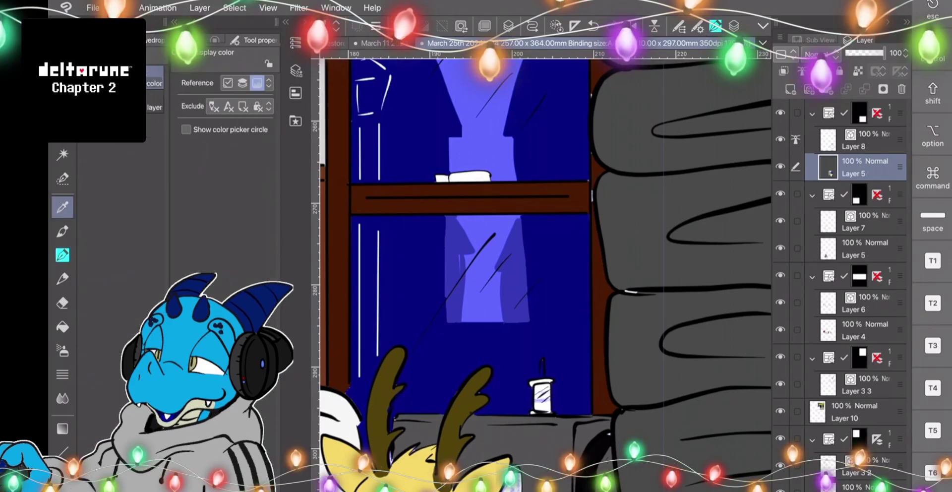
{"action": "key", "text": "g"}
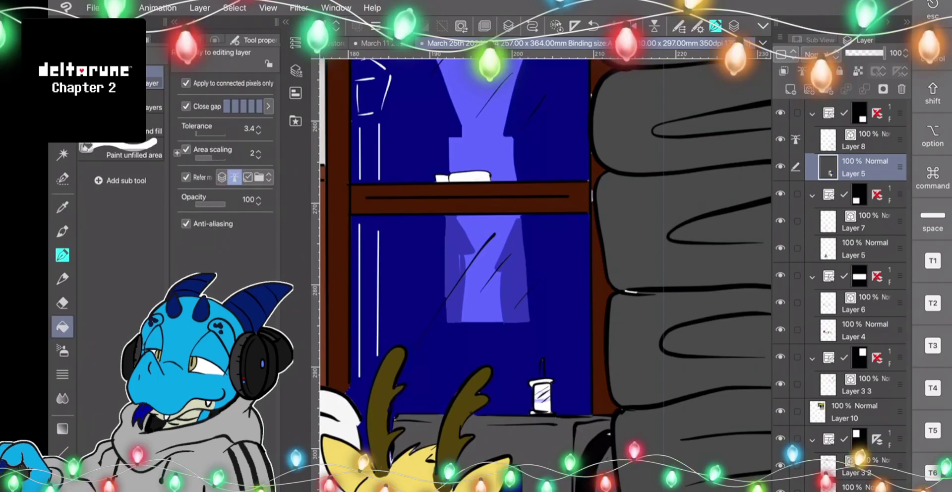
{"action": "key", "text": "i"}
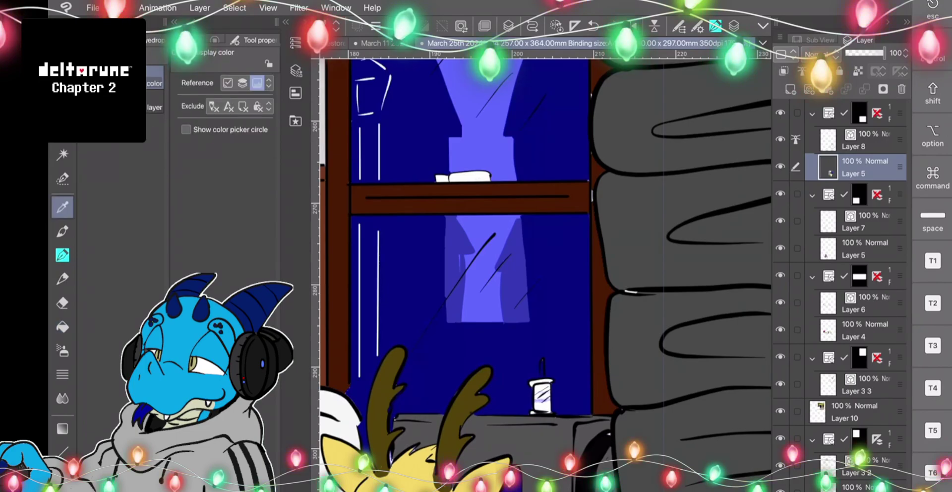
{"action": "key", "text": "p"}
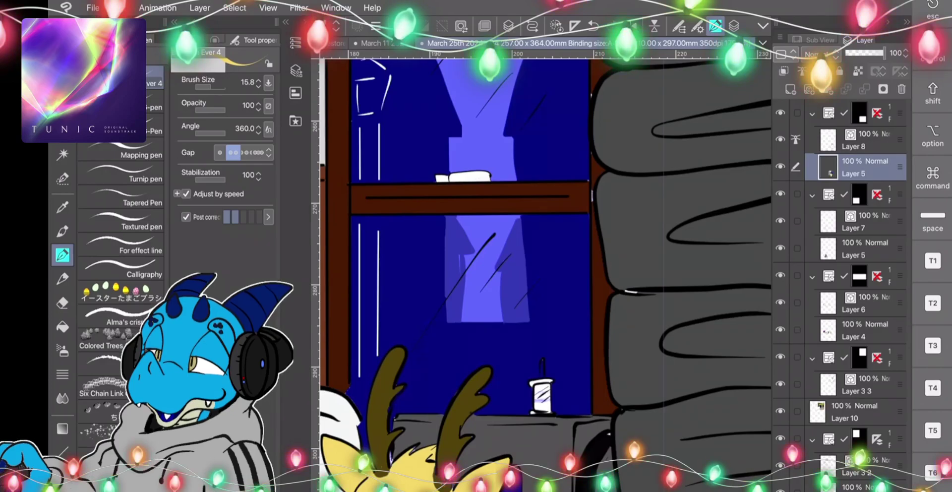
{"action": "key", "text": "i"}
{"action": "key", "text": "p"}
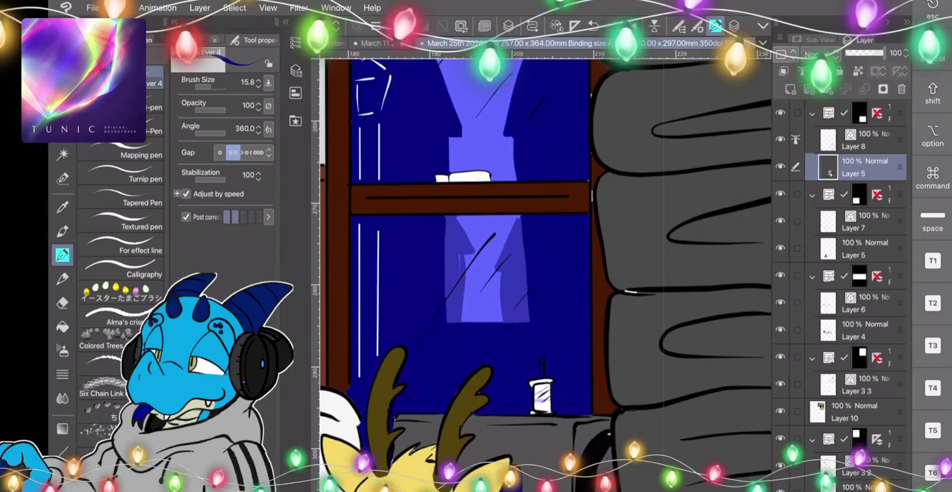
Fill the small bottle's cap with a grey of hue 150 and luminosity 17, and undo the extra fill around its nozzle.
{"action": "double_click", "coordinate": [62, 485]}
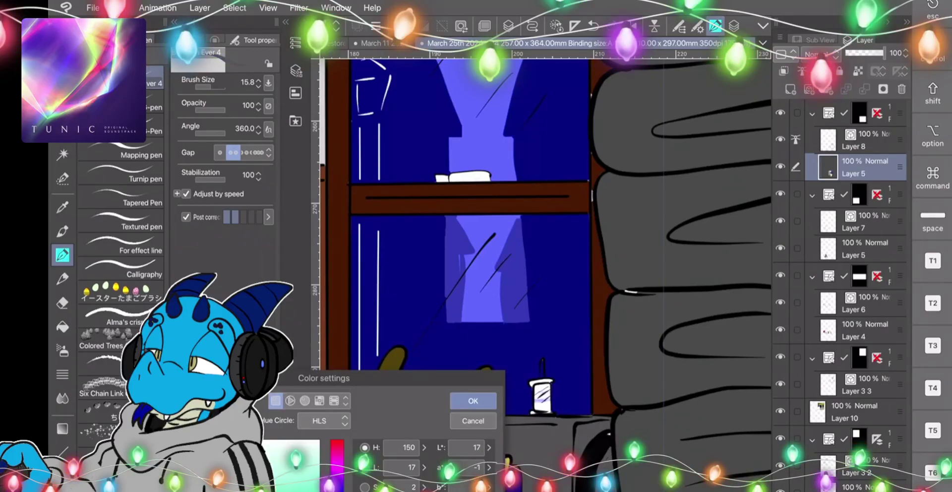
{"action": "left_click", "coordinate": [473, 401]}
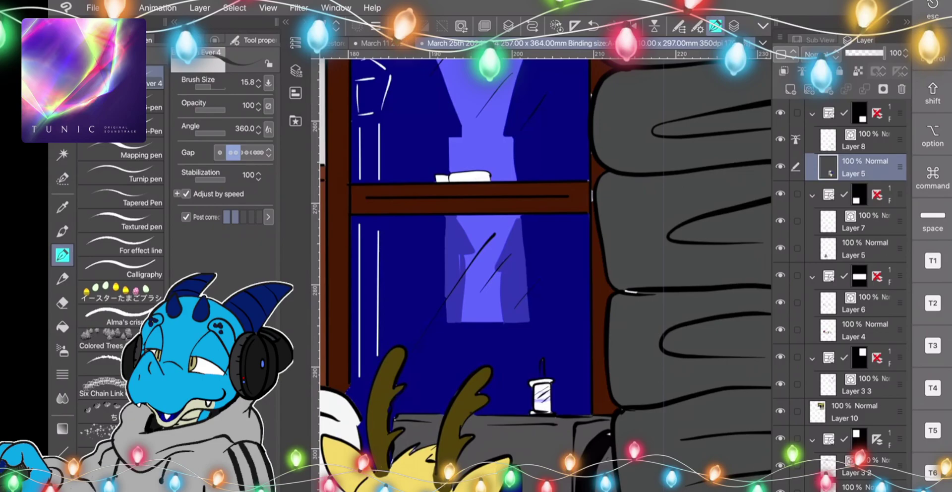
{"action": "left_click", "coordinate": [62, 327]}
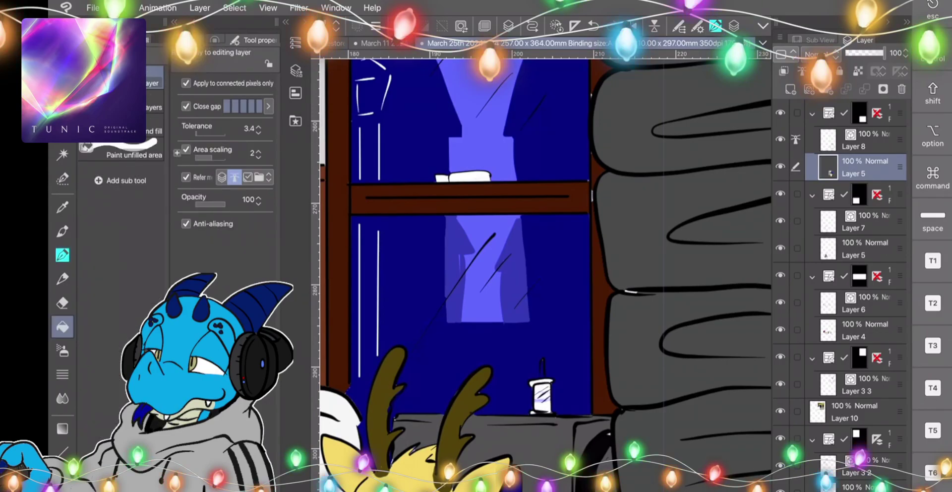
{"action": "left_click", "coordinate": [541, 382]}
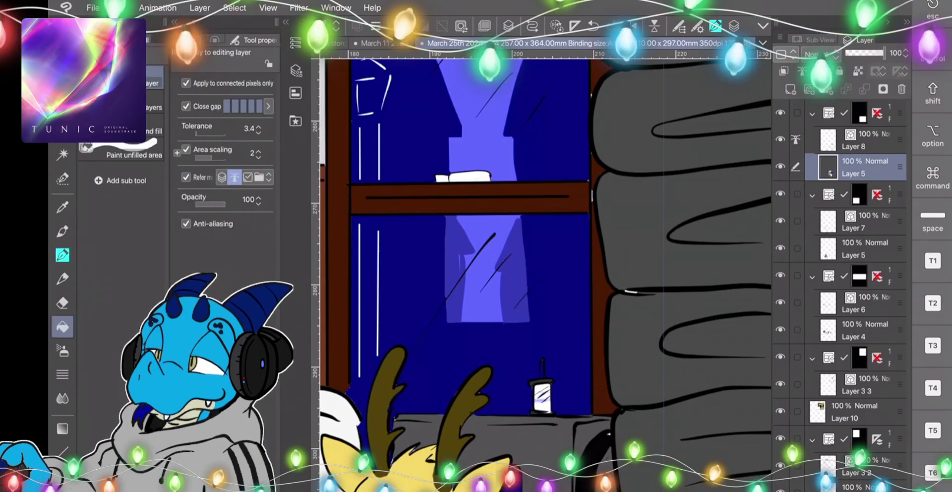
{"action": "left_click", "coordinate": [540, 370]}
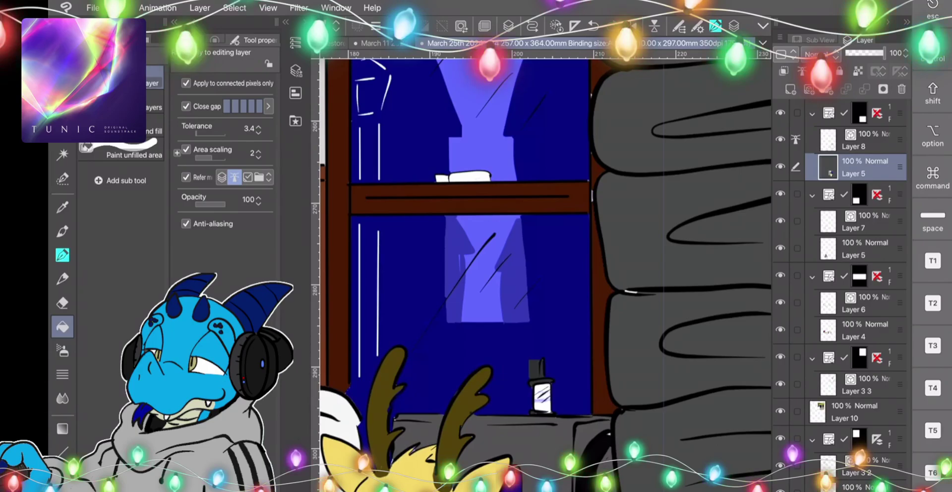
{"action": "key", "text": "ctrl+z"}
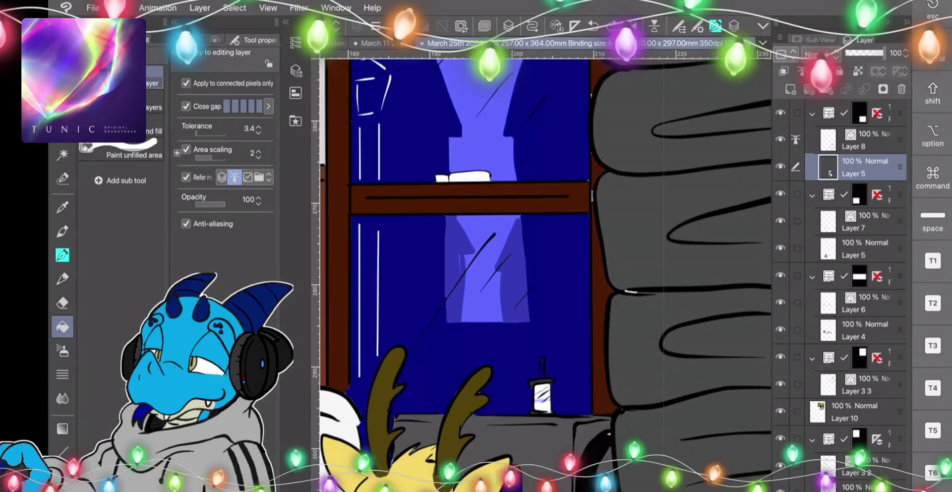
Try to fill the bottle's narrow nozzle with the same dark grey of hue 150 and luminosity 17.
{"action": "scroll", "coordinate": [563, 351], "scroll_direction": "up", "scroll_amount": 5}
{"action": "key", "text": "p"}
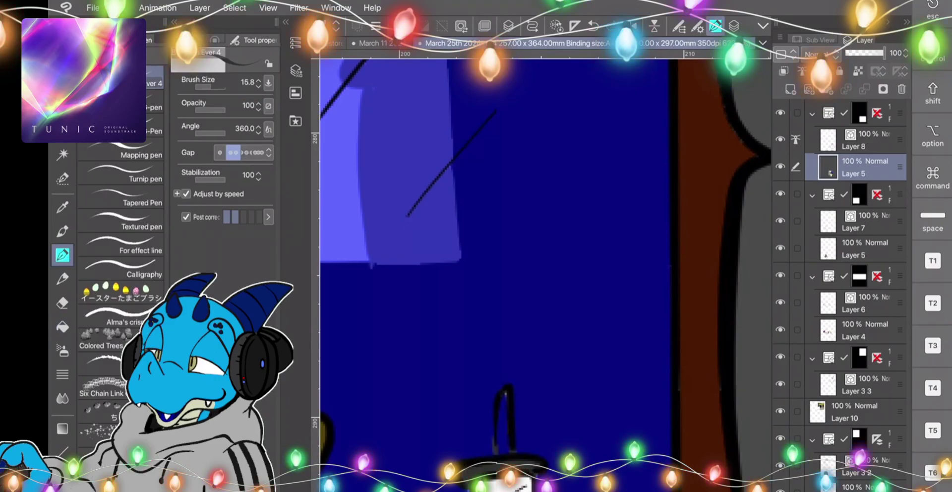
{"action": "key", "text": "g"}
{"action": "scroll", "coordinate": [408, 408], "scroll_direction": "down", "scroll_amount": 2}
{"action": "left_click", "coordinate": [531, 292]}
{"action": "double_click", "coordinate": [62, 484]}
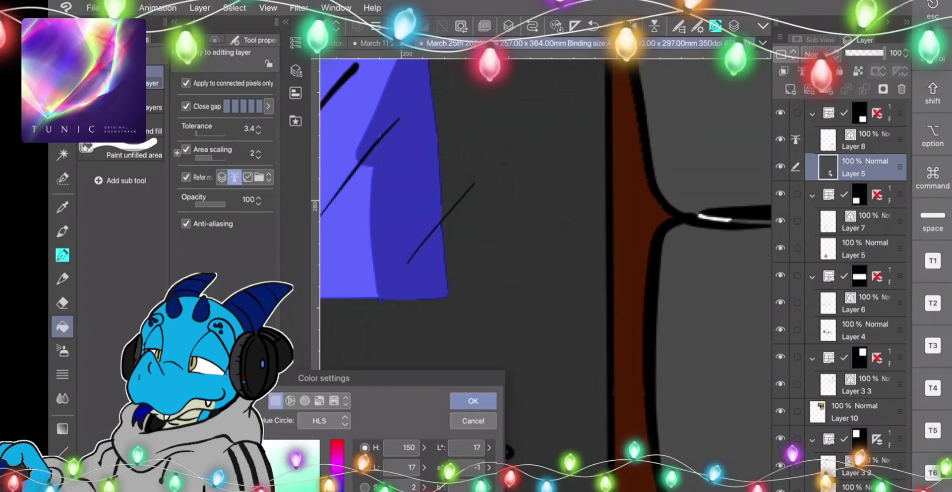
{"action": "left_click", "coordinate": [472, 401]}
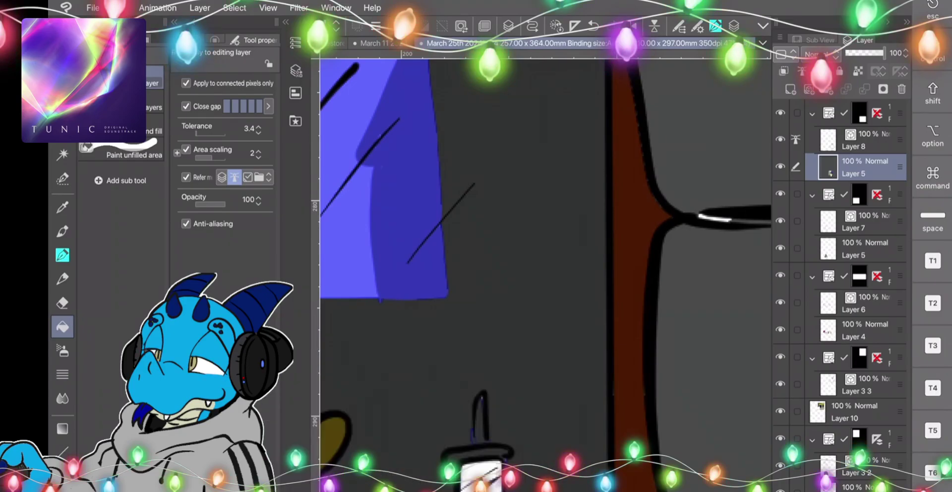
{"action": "scroll", "coordinate": [546, 275], "scroll_direction": "down", "scroll_amount": 5}
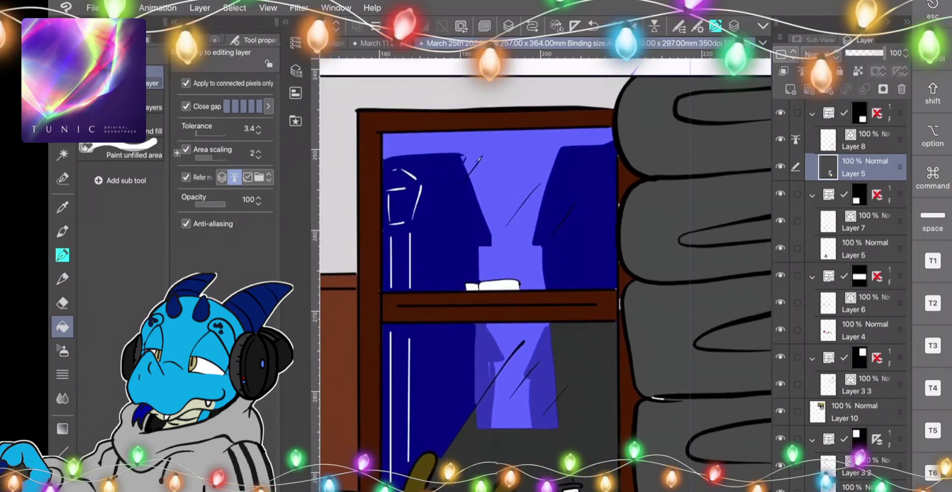
{"action": "key", "text": "p"}
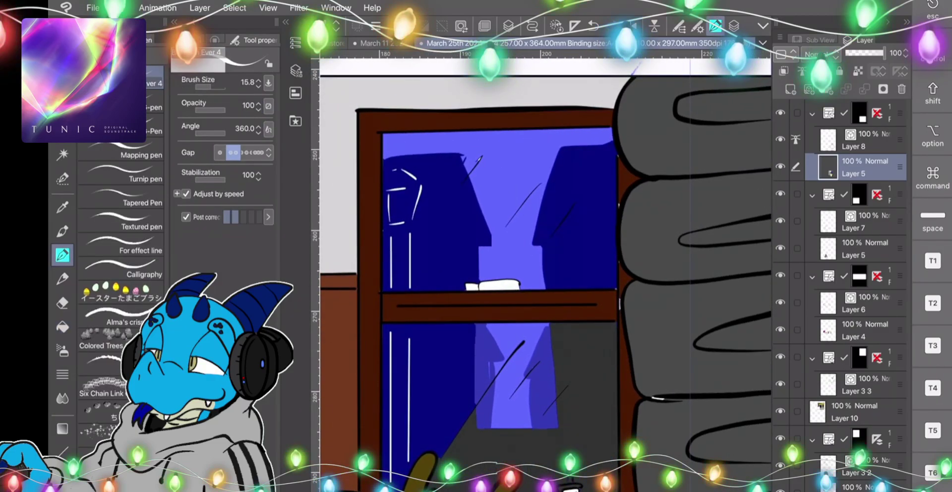
{"action": "left_click", "coordinate": [62, 428]}
{"action": "left_click", "coordinate": [473, 400]}
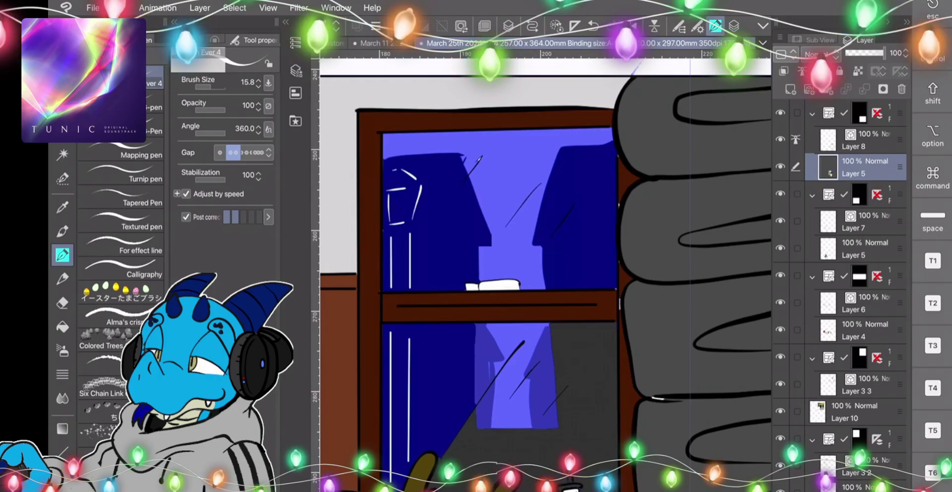
{"action": "scroll", "coordinate": [545, 275], "scroll_direction": "down", "scroll_amount": 5}
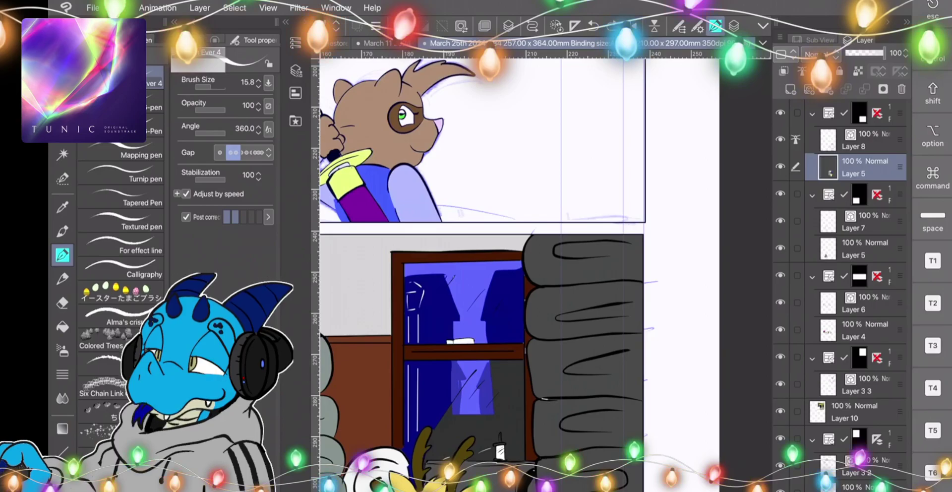
Fill the small white object on the window's middle rail with a dark grey of hue 150 and luminosity 16.
{"action": "scroll", "coordinate": [546, 275], "scroll_direction": "down", "scroll_amount": 2}
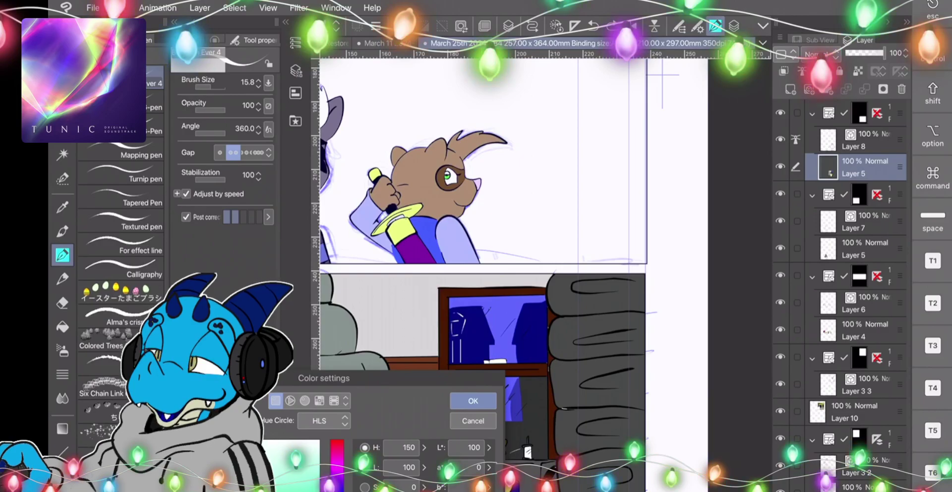
{"action": "left_click", "coordinate": [229, 489]}
{"action": "left_click", "coordinate": [473, 401]}
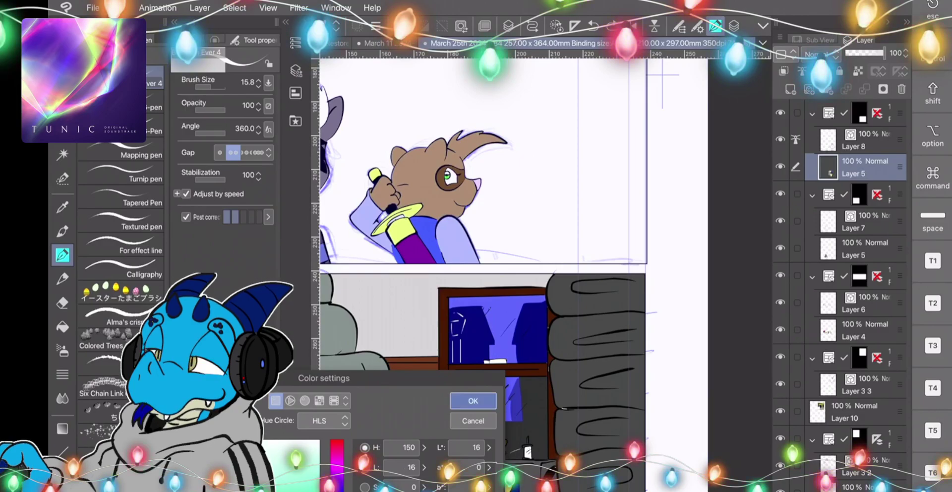
{"action": "left_click", "coordinate": [62, 327]}
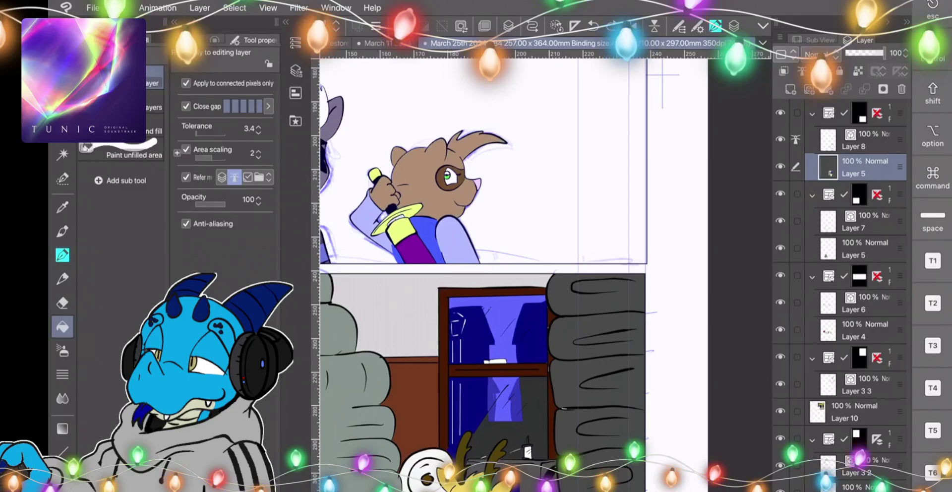
{"action": "left_click", "coordinate": [497, 361]}
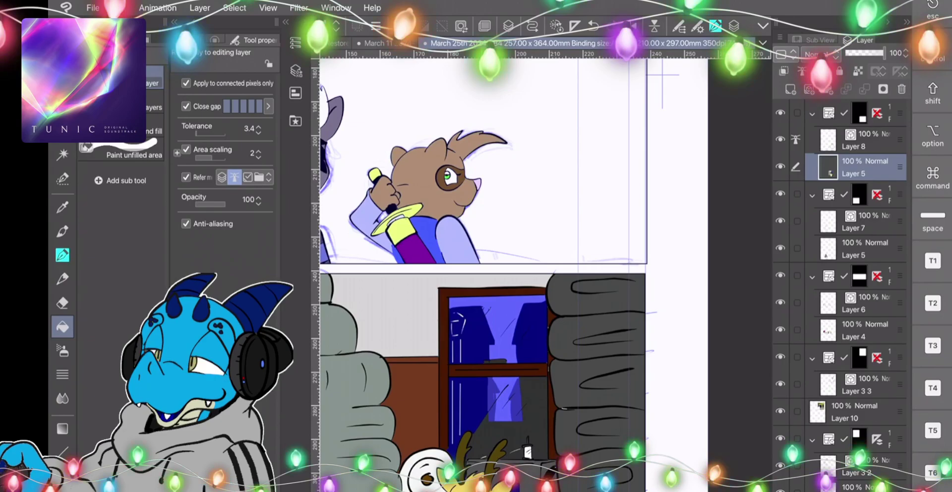
Sample the dark blue of the night view and refill the grey area of the lower window pane with it.
{"action": "key", "text": "b"}
{"action": "key", "text": "i"}
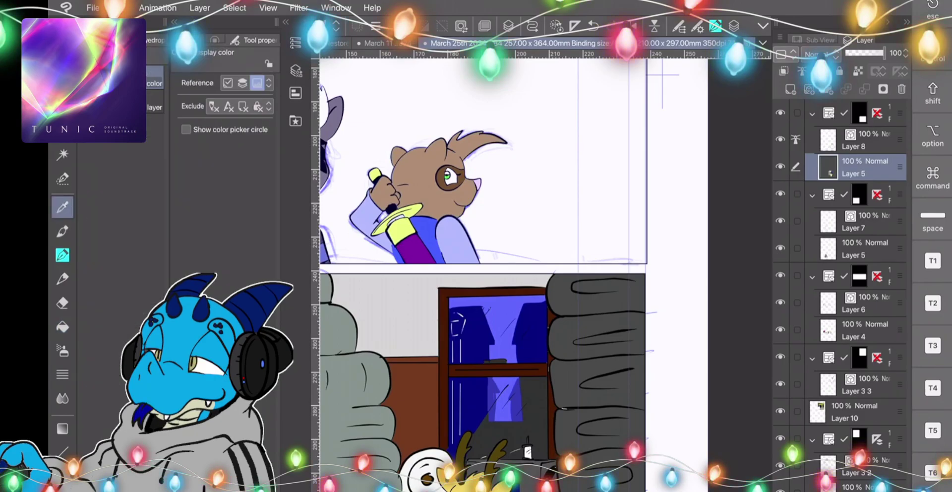
{"action": "key", "text": "e"}
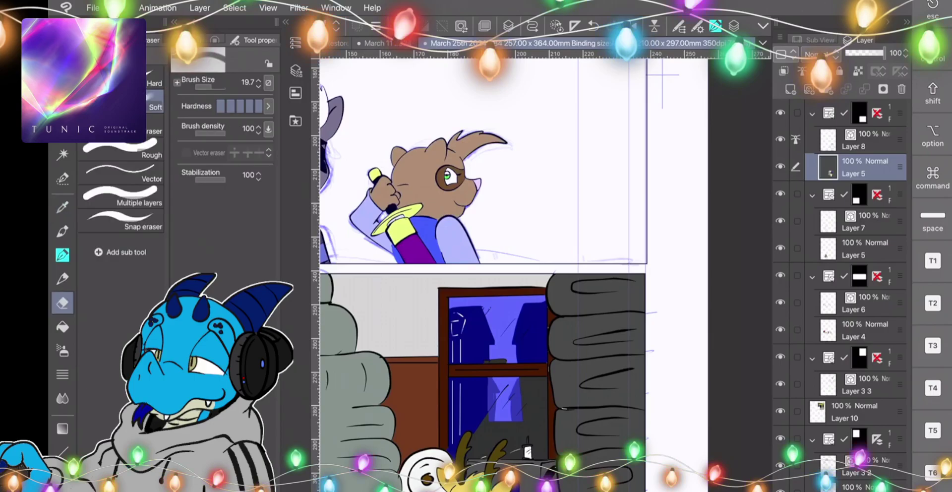
{"action": "key", "text": "g"}
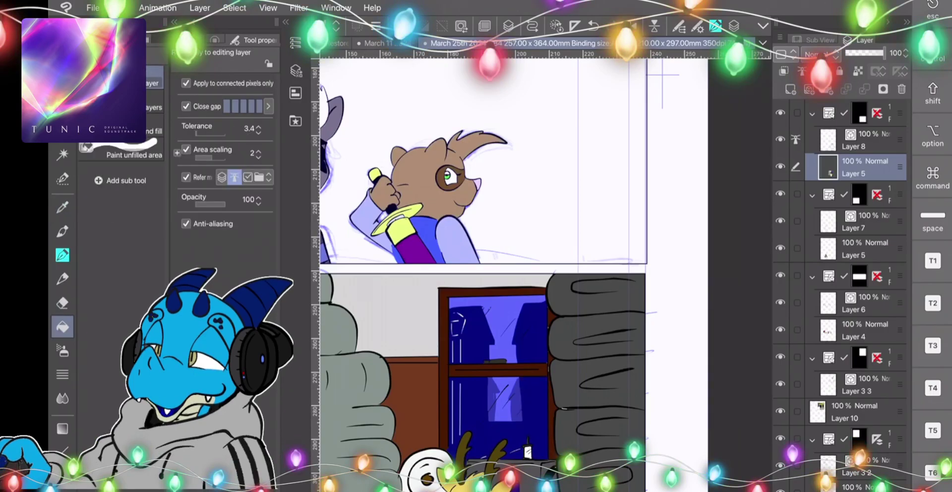
Set the drawing colour to a pink of hue 319, luminosity 58 and saturation 96.
{"action": "scroll", "coordinate": [545, 278], "scroll_direction": "down", "scroll_amount": 1}
{"action": "scroll", "coordinate": [545, 277], "scroll_direction": "down", "scroll_amount": 3}
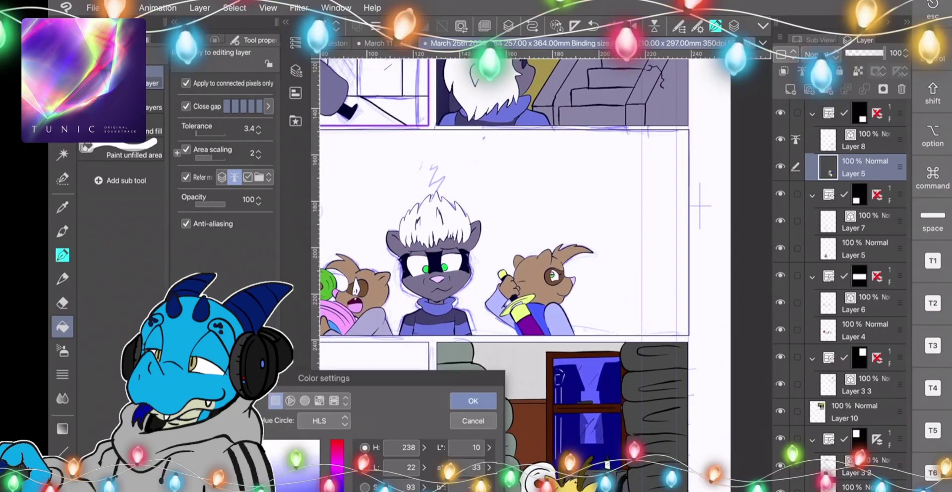
{"action": "left_click", "coordinate": [310, 489]}
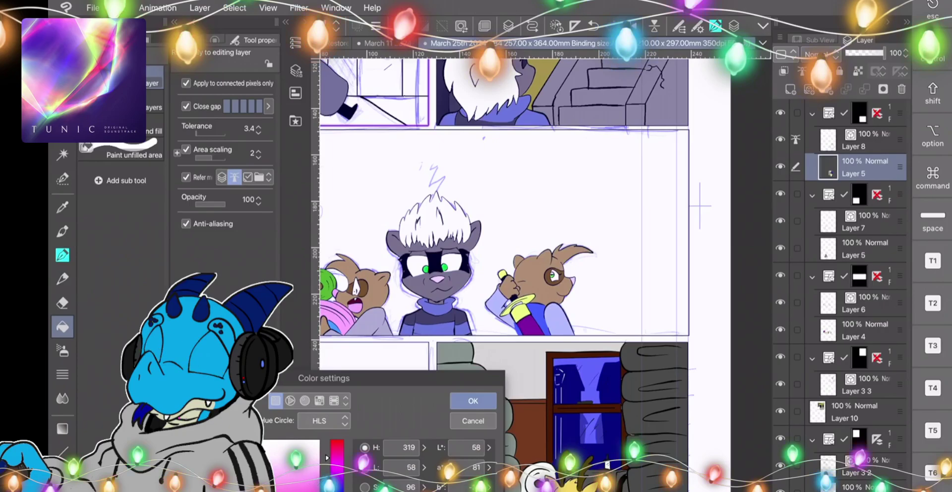
{"action": "left_click", "coordinate": [473, 401]}
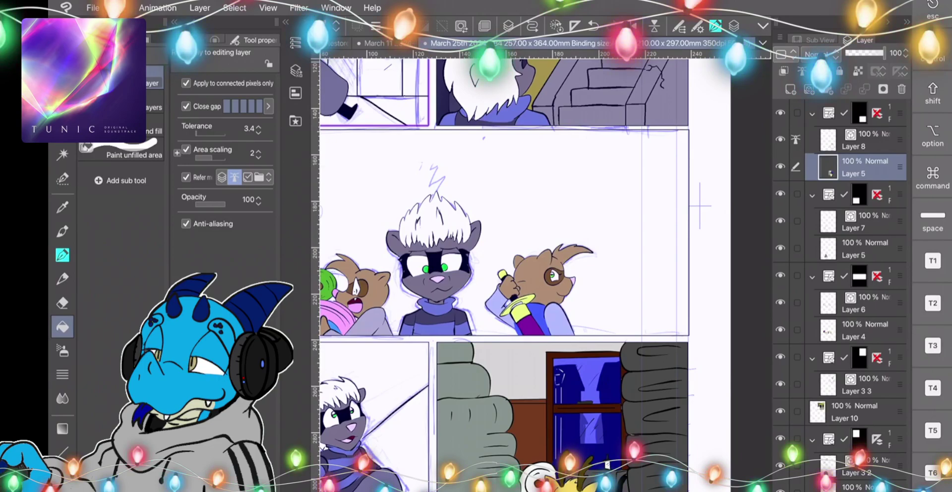
{"action": "scroll", "coordinate": [536, 272], "scroll_direction": "down", "scroll_amount": 4}
{"action": "scroll", "coordinate": [536, 272], "scroll_direction": "up", "scroll_amount": 1}
{"action": "scroll", "coordinate": [535, 273], "scroll_direction": "up", "scroll_amount": 1}
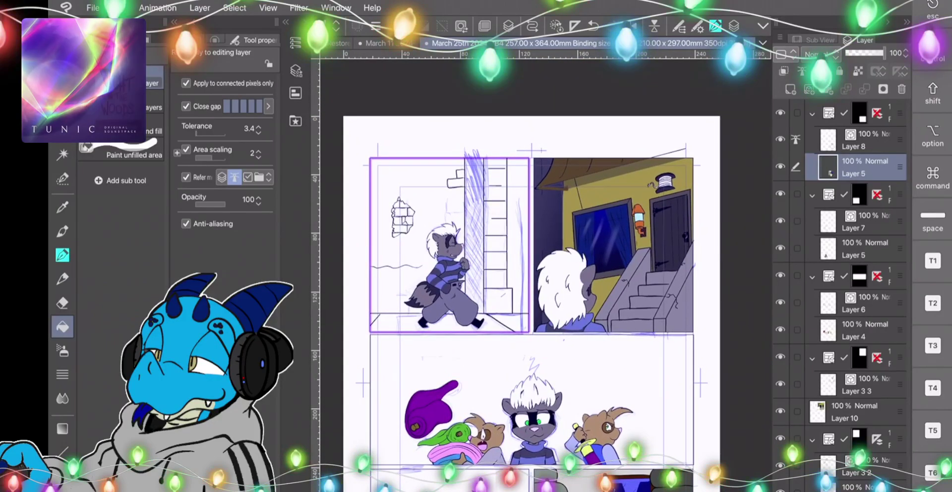
Sample a grey-brown for the ground and make Layer 5 of the lower-left panel the active colouring layer.
{"action": "key", "text": "i"}
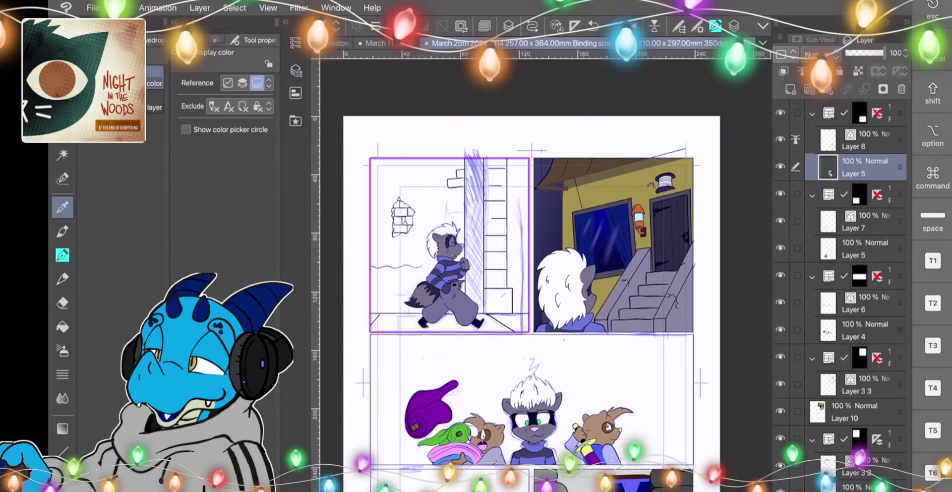
{"action": "key", "text": "g"}
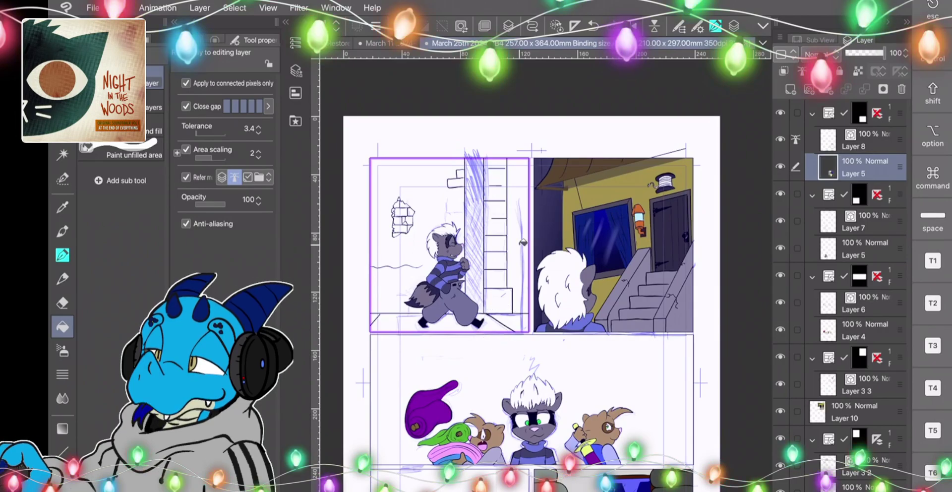
{"action": "key", "text": "i"}
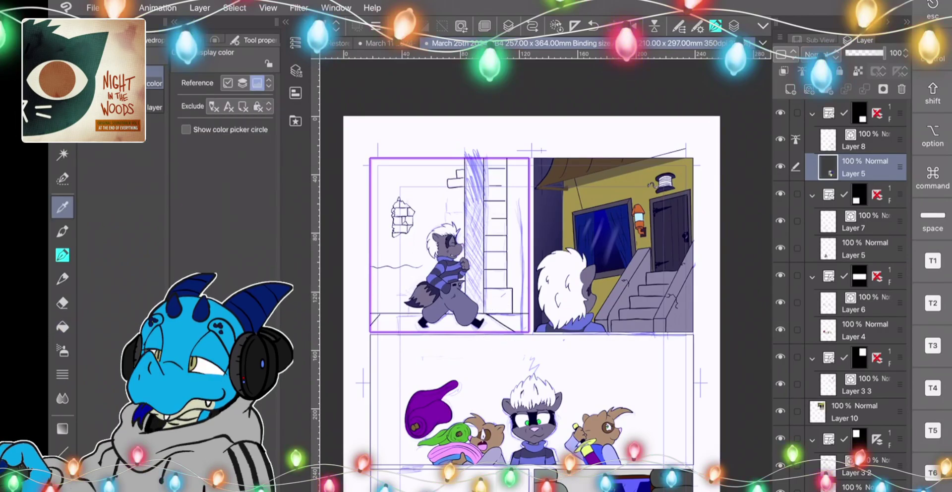
{"action": "left_click", "coordinate": [865, 248]}
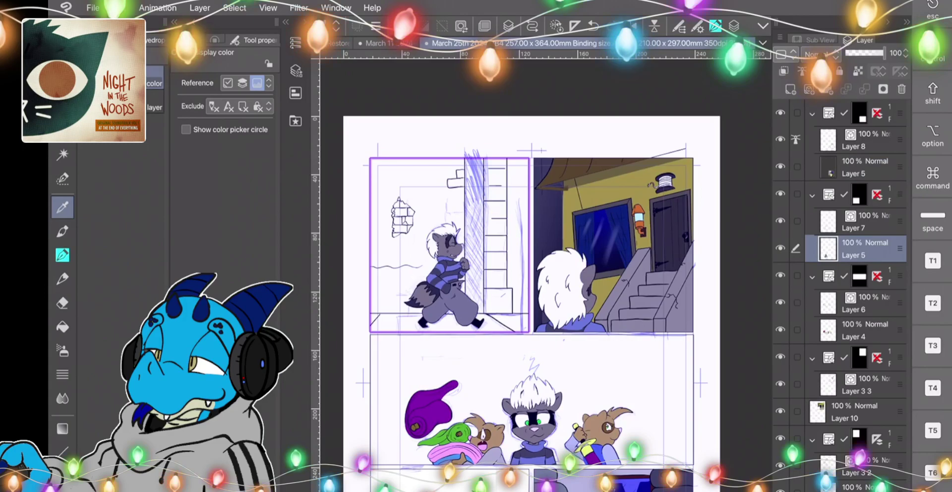
Try to fill the lower-left panel's background with the grey-brown, undoing each fill.
{"action": "key", "text": "g"}
{"action": "left_click", "coordinate": [449, 480]}
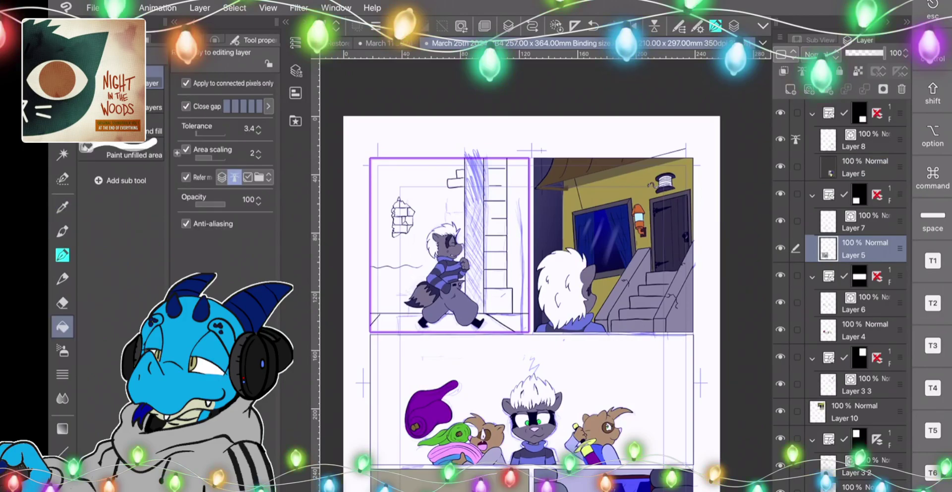
{"action": "key", "text": "ctrl+z"}
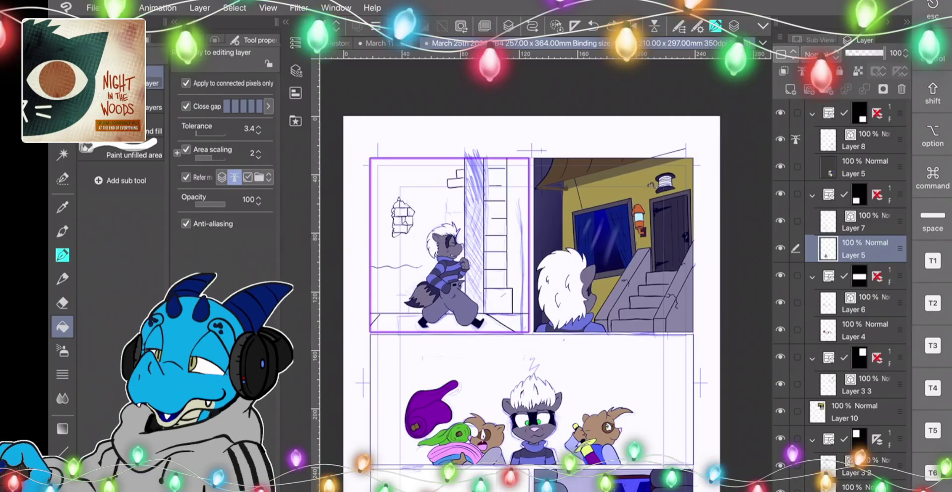
{"action": "key", "text": "p"}
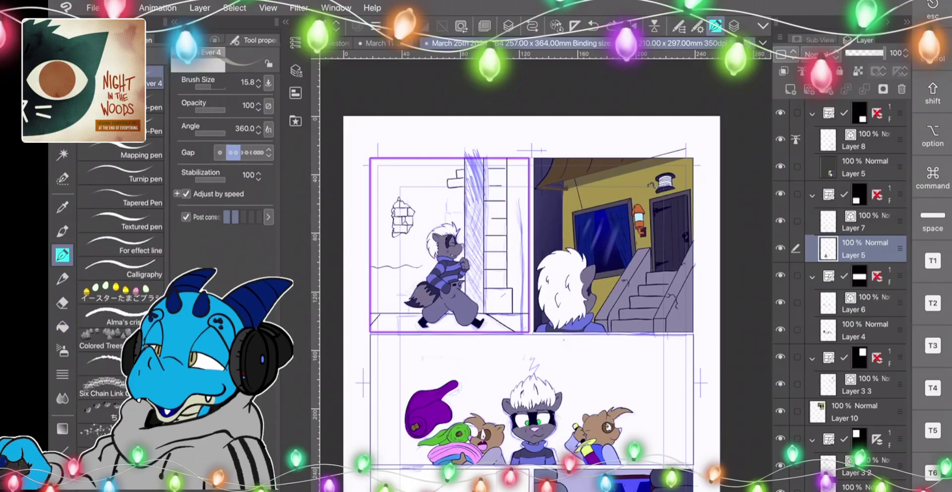
{"action": "scroll", "coordinate": [545, 275], "scroll_direction": "up", "scroll_amount": 5}
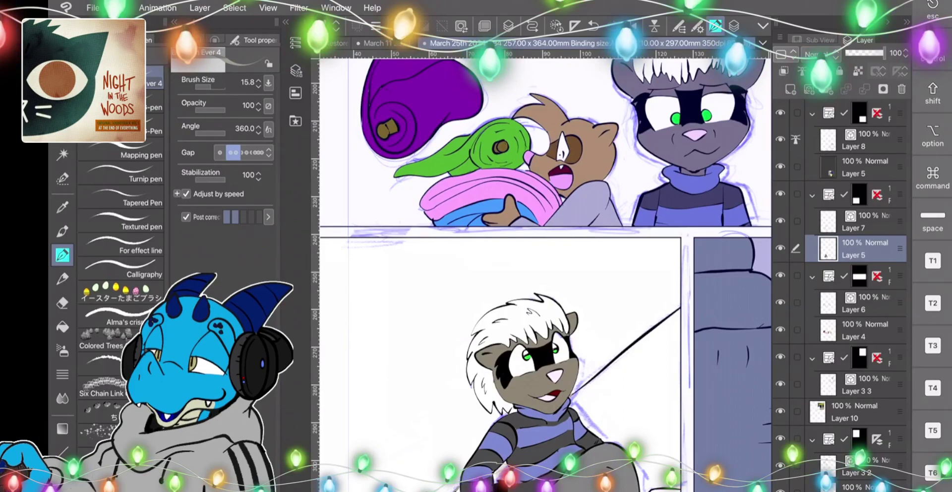
{"action": "key", "text": "g"}
{"action": "left_click", "coordinate": [406, 342]}
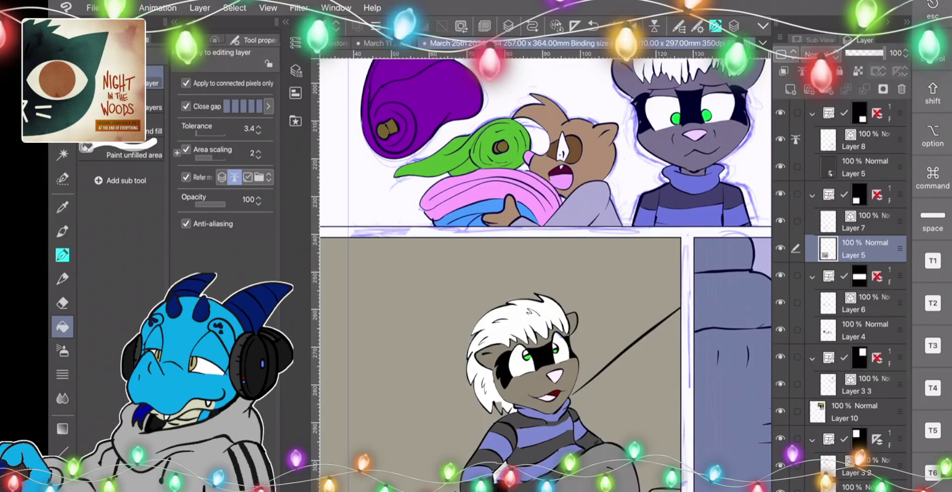
{"action": "left_click", "coordinate": [593, 25]}
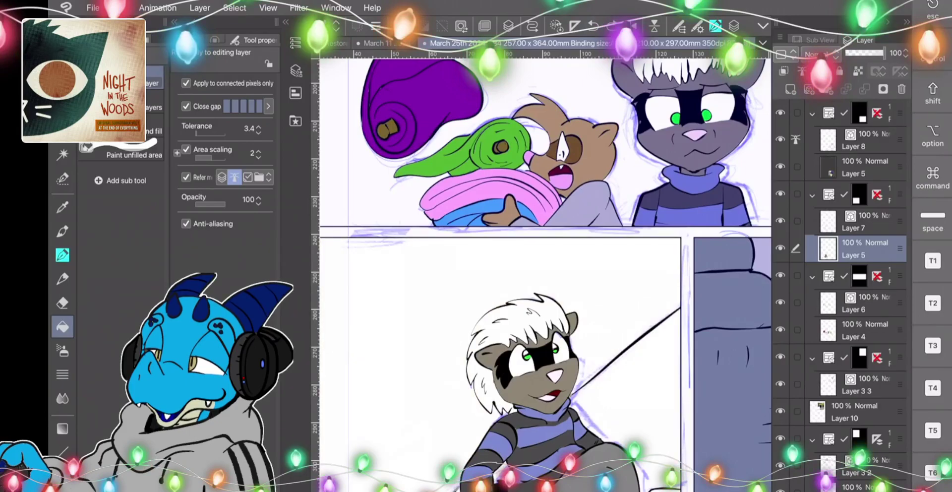
{"action": "left_click", "coordinate": [407, 338]}
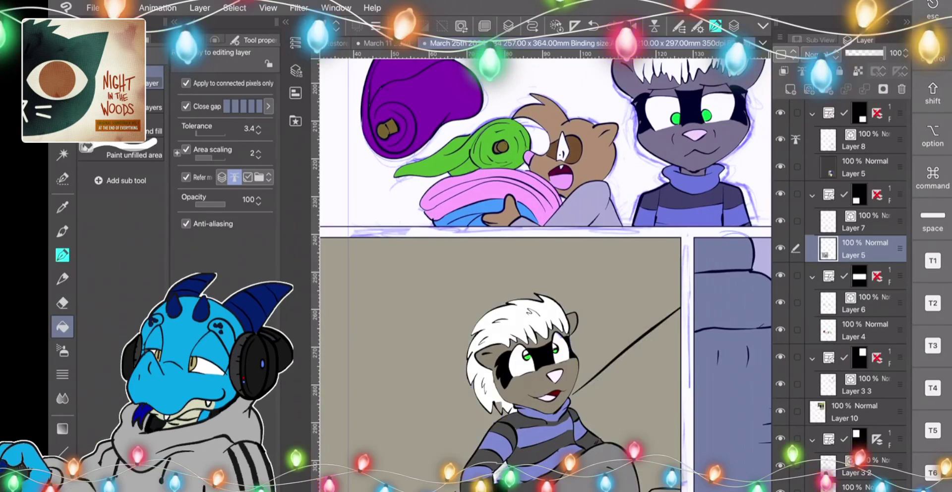
{"action": "left_click", "coordinate": [593, 26]}
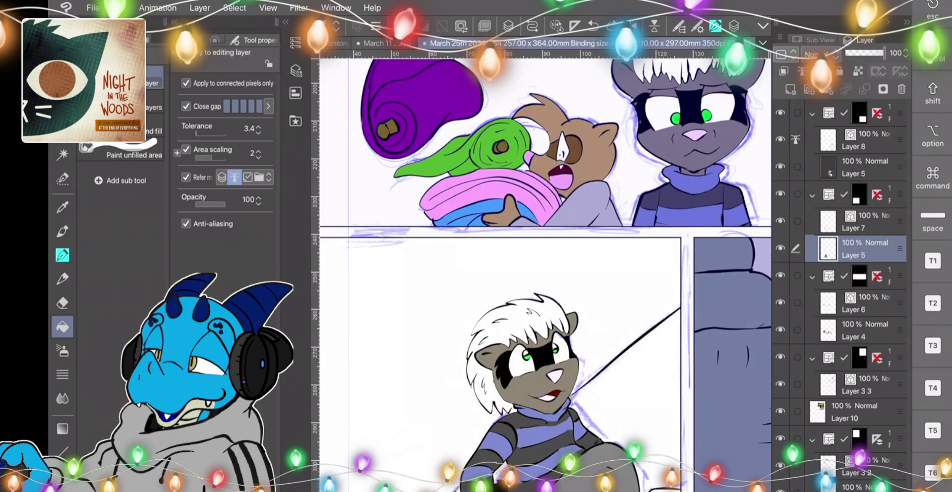
Make Layer 7 the reference layer and fill the area beneath the diagonal line beside the seated character on Layer 5 with grey-brown.
{"action": "left_click", "coordinate": [860, 221]}
{"action": "left_click", "coordinate": [860, 248]}
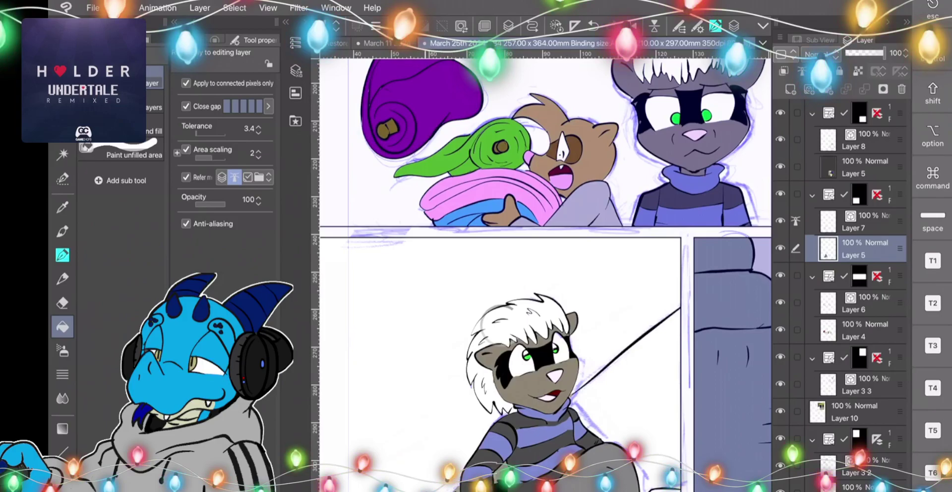
{"action": "left_click", "coordinate": [500, 322]}
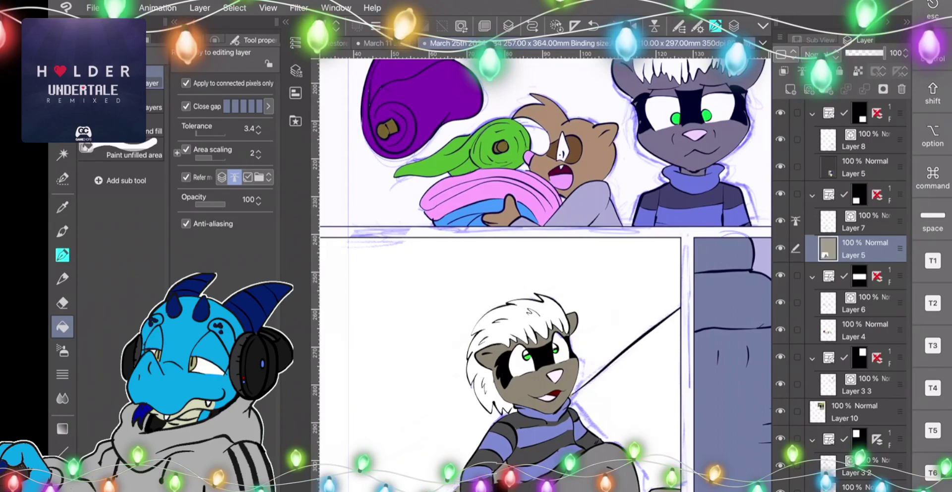
{"action": "left_click", "coordinate": [639, 402]}
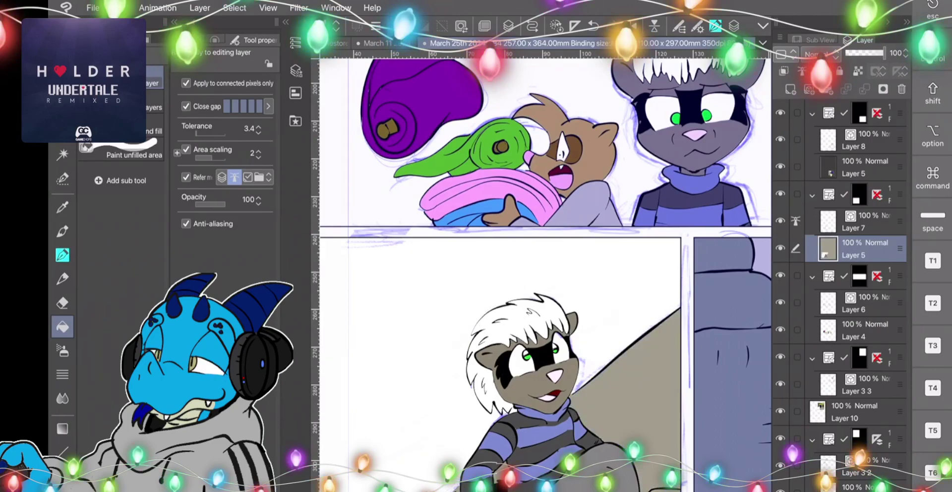
Set the drawing colour to black and draw a thin straight diagonal line from behind the seated character down across the panel's empty side.
{"action": "scroll", "coordinate": [546, 275], "scroll_direction": "down", "scroll_amount": 3}
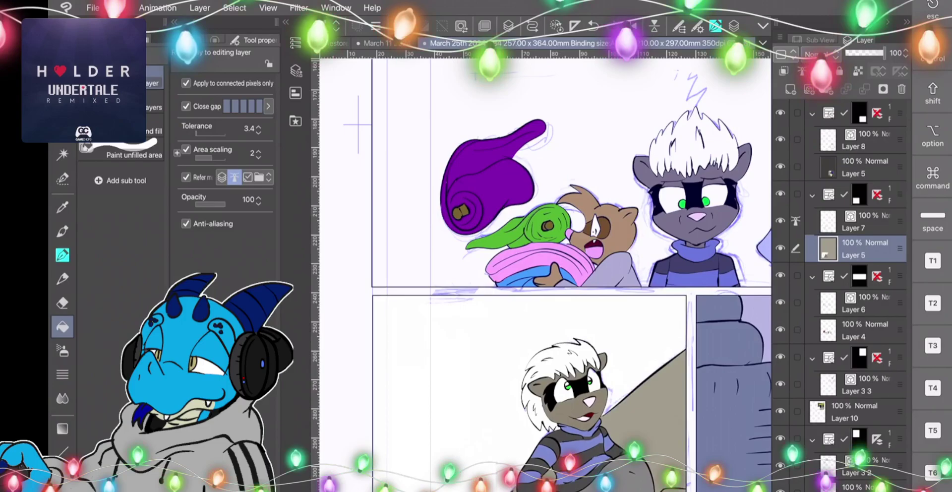
{"action": "left_click", "coordinate": [62, 207]}
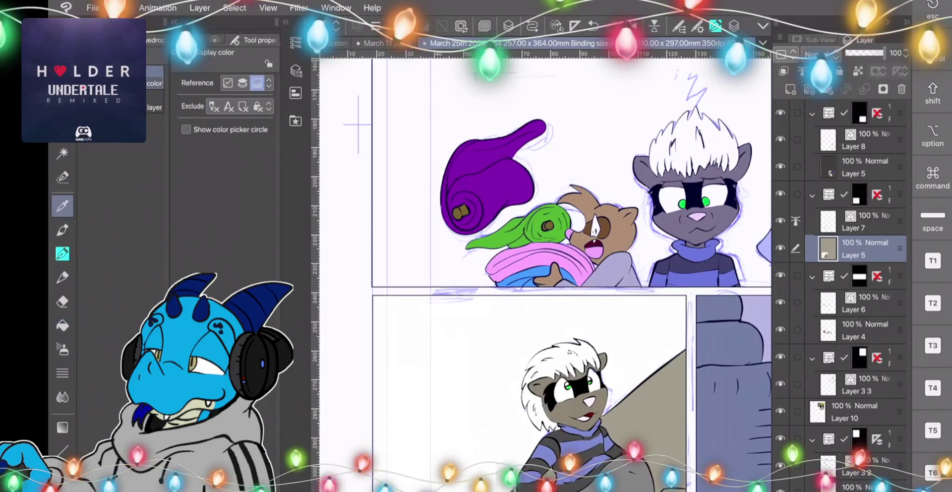
{"action": "double_click", "coordinate": [63, 482]}
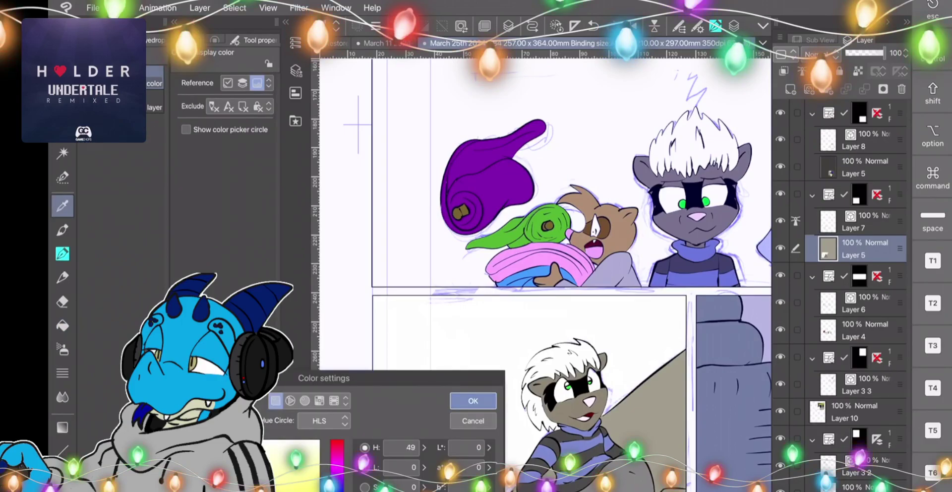
{"action": "left_click", "coordinate": [473, 401]}
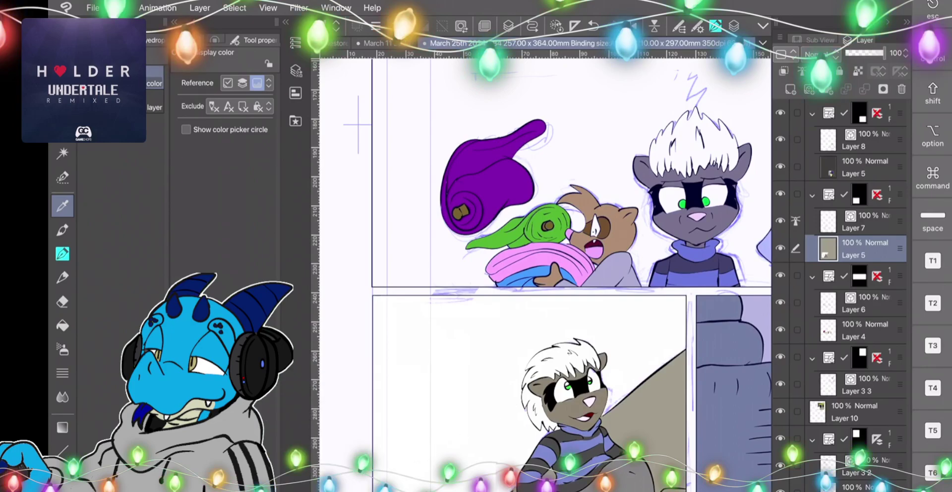
{"action": "double_click", "coordinate": [63, 482]}
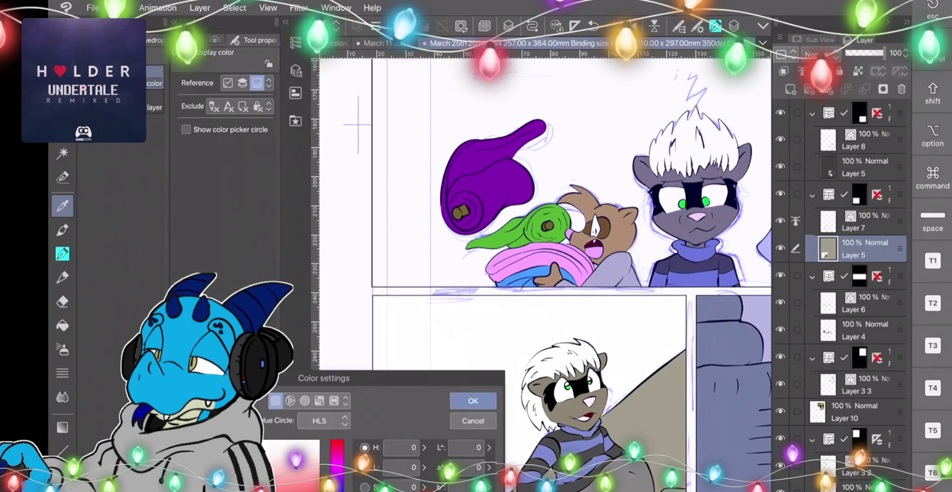
{"action": "left_click", "coordinate": [473, 400]}
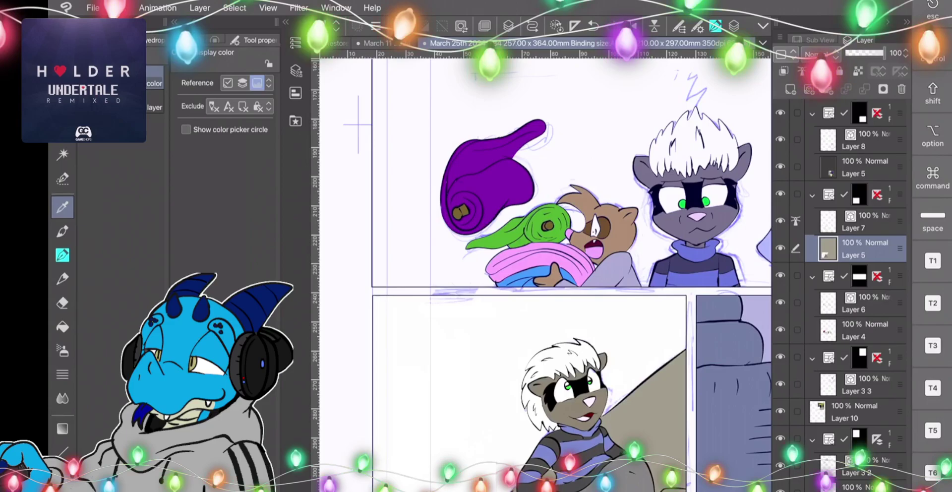
{"action": "left_click", "coordinate": [63, 451]}
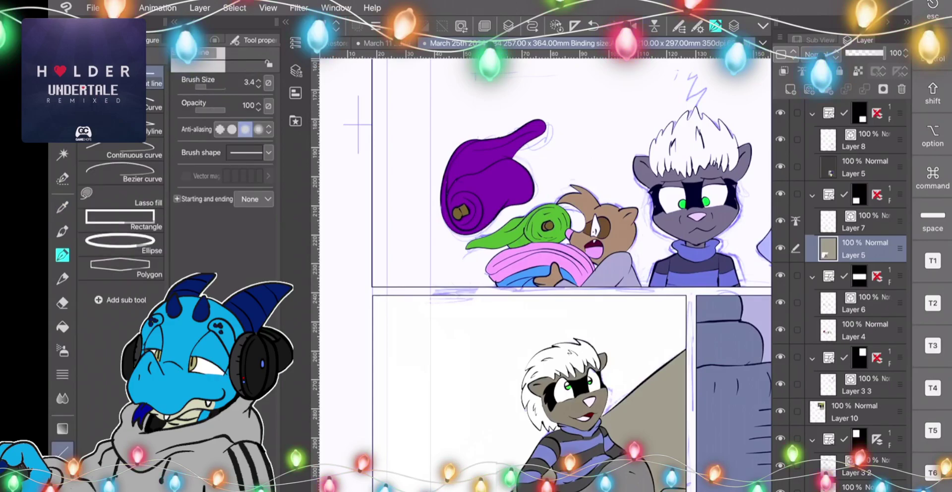
{"action": "mouse_move", "coordinate": [512, 414]}
{"action": "left_mouse_down"}
{"action": "mouse_move", "coordinate": [374, 491]}
{"action": "mouse_move", "coordinate": [519, 413]}
{"action": "left_mouse_up"}
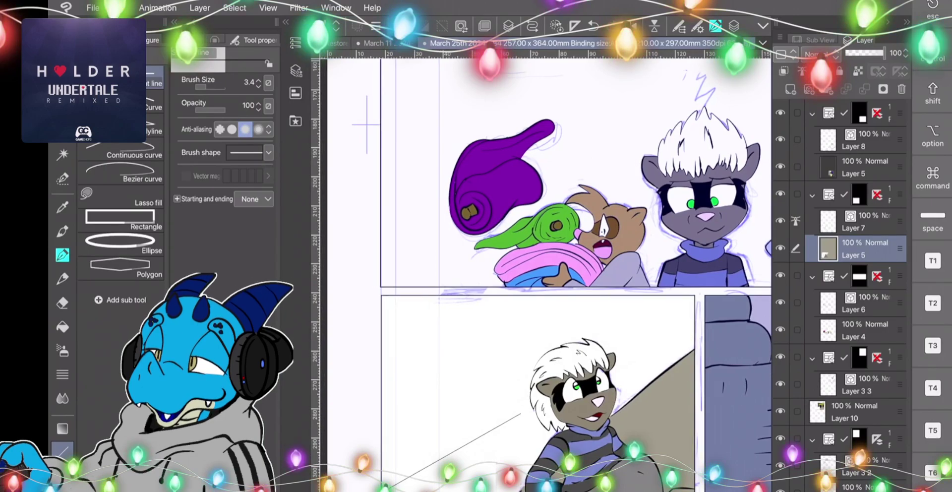
Try to fill the background behind the seated character with black.
{"action": "key", "text": "g"}
{"action": "left_click", "coordinate": [476, 354]}
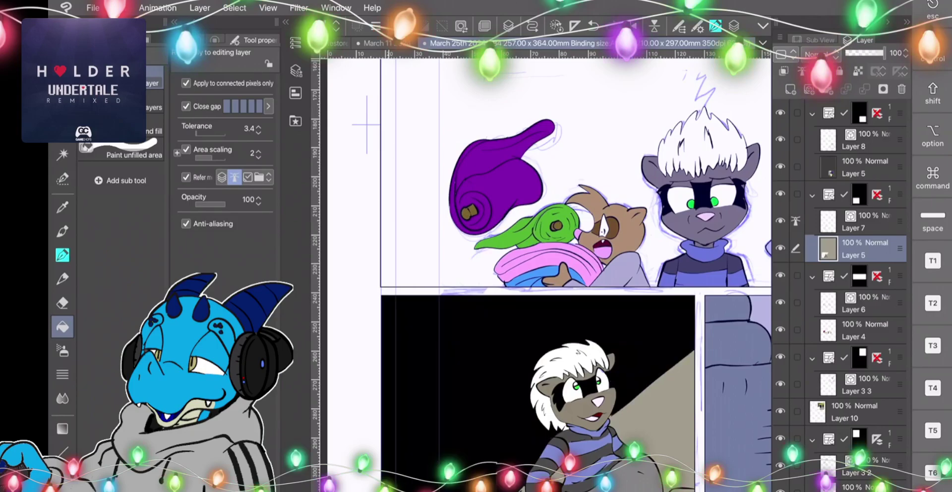
{"action": "key", "text": "ctrl+z"}
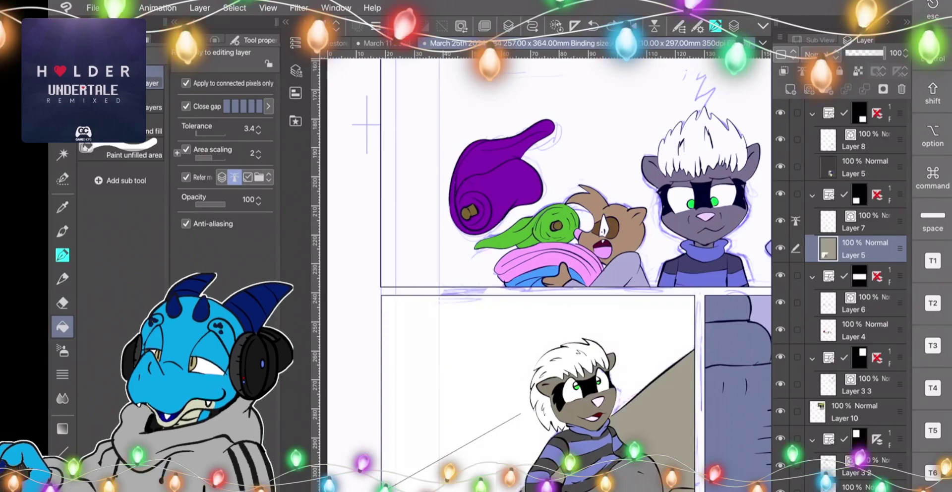
Extend the diagonal line to the seated character's hair and fill the ground area below it with a neutral grey.
{"action": "double_click", "coordinate": [62, 484]}
{"action": "left_click_drag", "start_coordinate": [159, 485], "coordinate": [155, 490]}
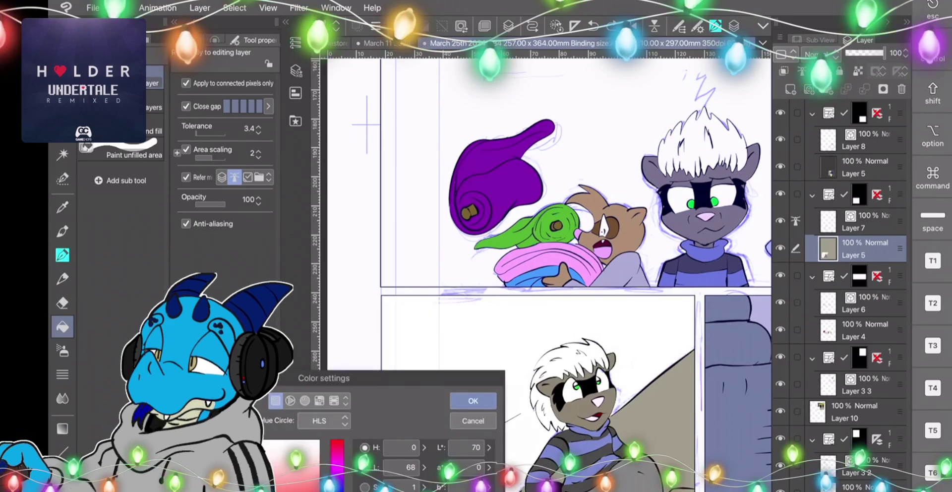
{"action": "left_click", "coordinate": [473, 401]}
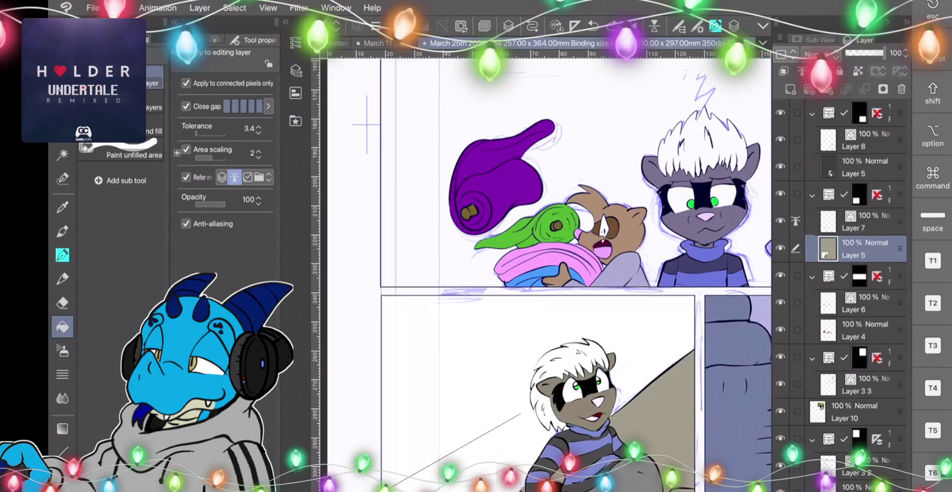
{"action": "left_click", "coordinate": [62, 254]}
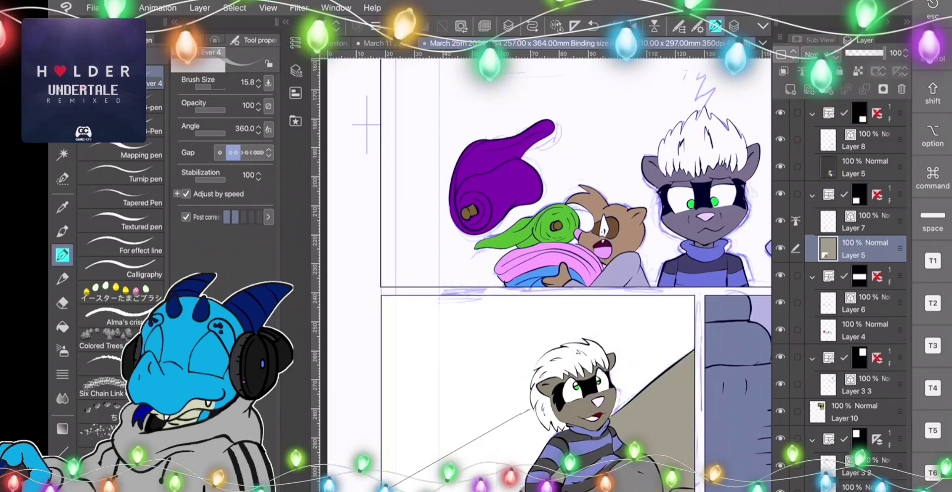
{"action": "left_click", "coordinate": [62, 327]}
{"action": "left_click", "coordinate": [496, 458]}
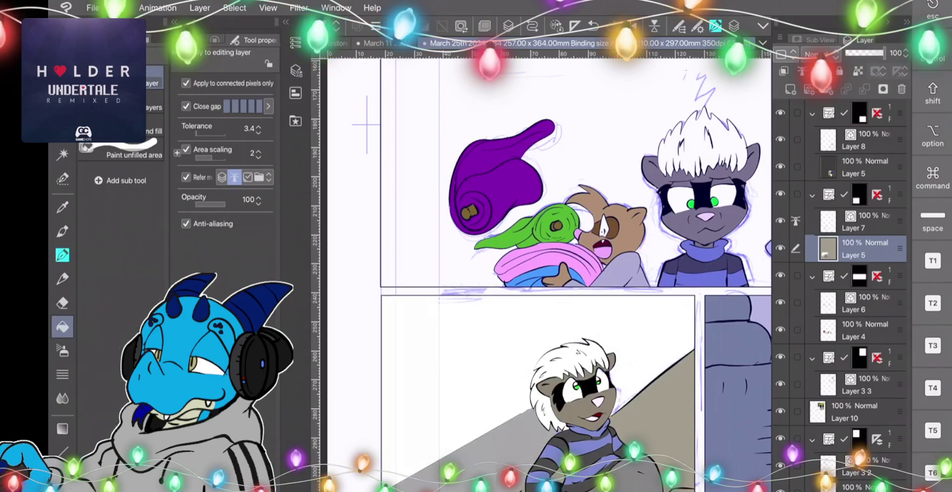
Draw a grey edge from the character's head up to the panel border and fill the space between it and the grey-brown slope.
{"action": "key", "text": "p"}
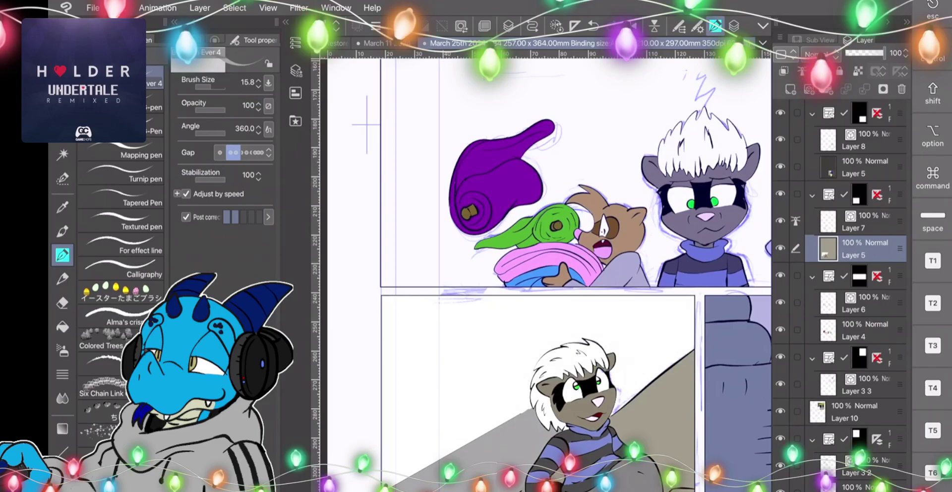
{"action": "left_click_drag", "start_coordinate": [608, 372], "coordinate": [648, 352]}
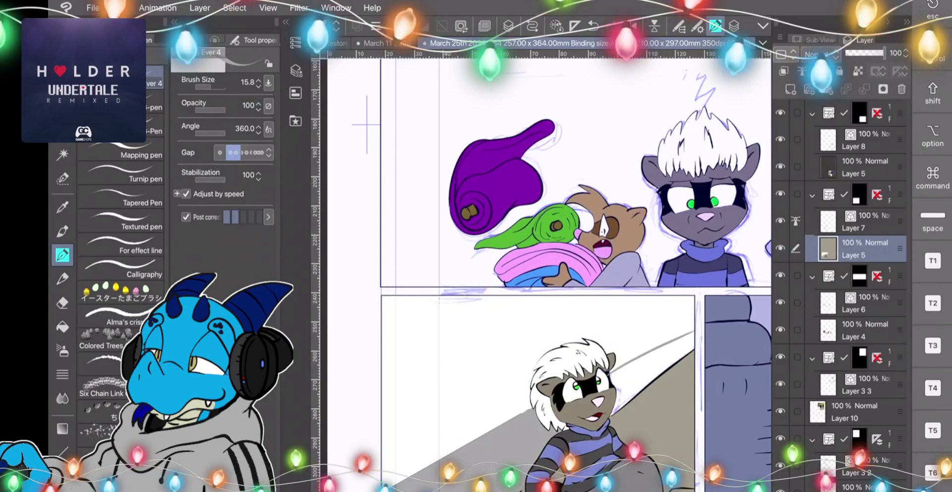
{"action": "key", "text": "g"}
{"action": "left_click", "coordinate": [628, 373]}
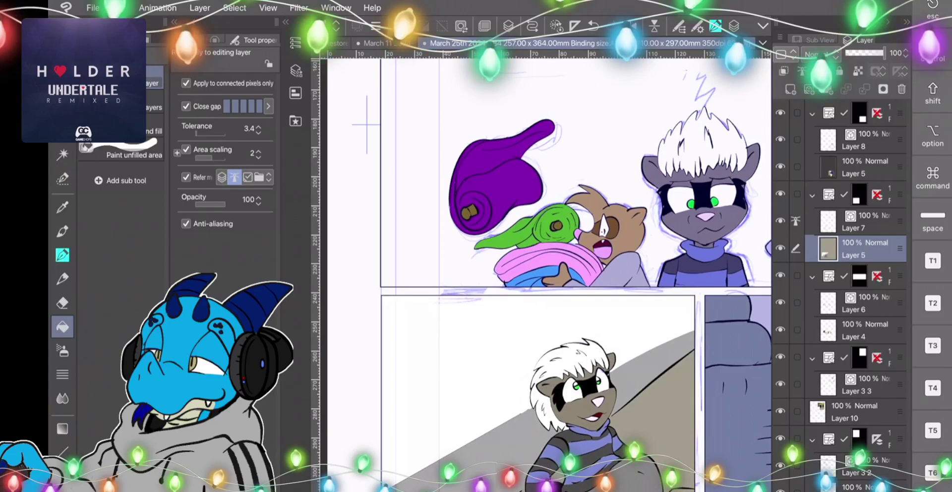
Set the drawing colour to a dark grey of hue 0 and luminosity 19 and add short texture strokes on the grey ground.
{"action": "double_click", "coordinate": [62, 486]}
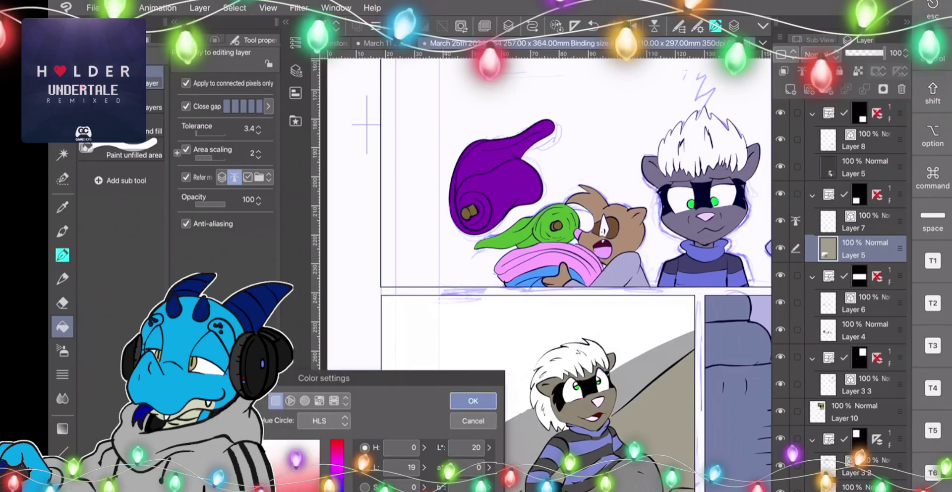
{"action": "left_click", "coordinate": [472, 401]}
{"action": "left_click", "coordinate": [62, 231]}
{"action": "key", "text": "p"}
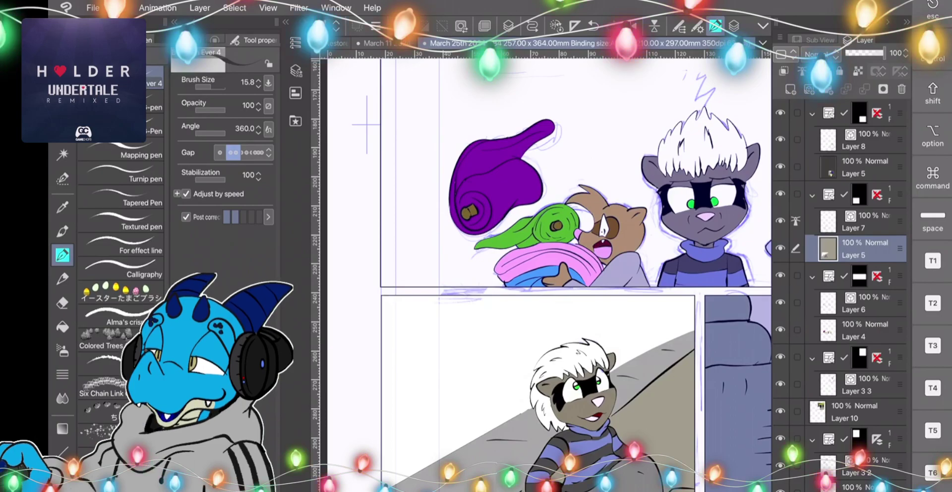
{"action": "left_click_drag", "start_coordinate": [382, 372], "coordinate": [431, 352]}
{"action": "mouse_move", "coordinate": [481, 332]}
{"action": "left_mouse_down"}
{"action": "mouse_move", "coordinate": [503, 325]}
{"action": "mouse_move", "coordinate": [463, 322]}
{"action": "left_mouse_up"}
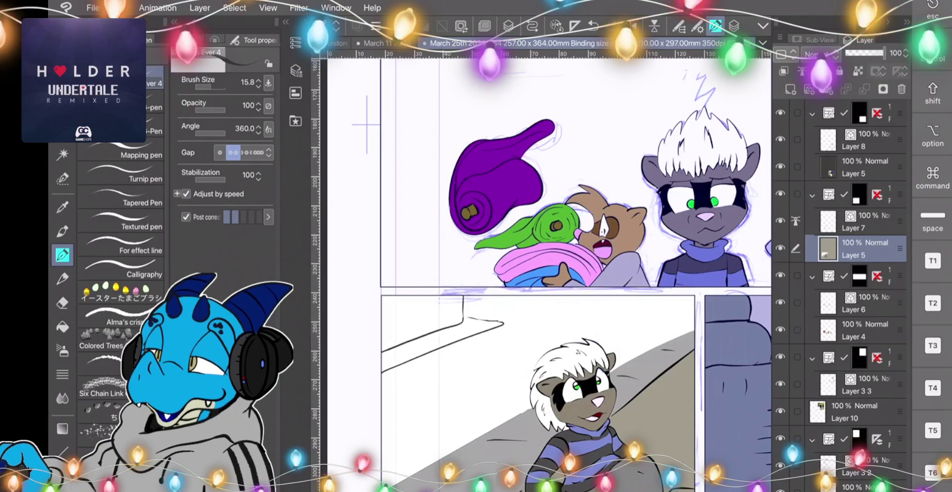
{"action": "key", "text": "ctrl+z"}
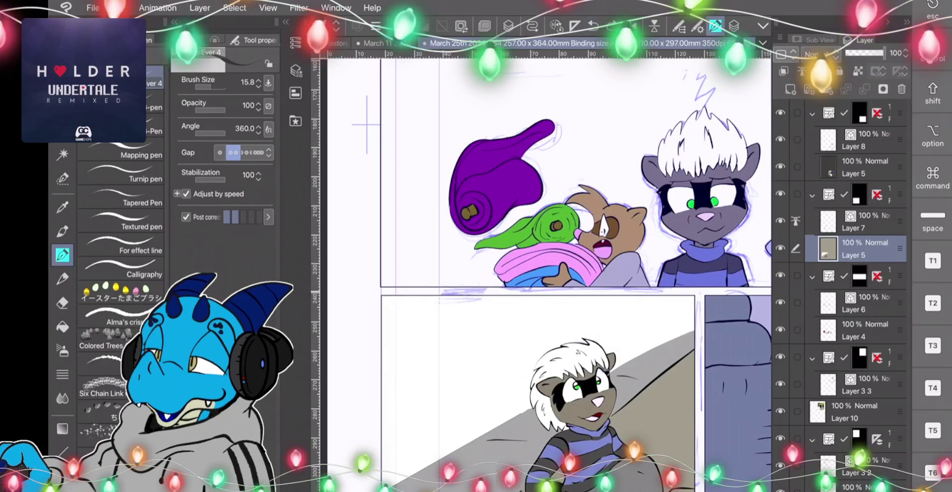
Draw the far curb lines across the panel's upper corner, filling the road with dark grey of luminosity 29 and the corner with lighter grey.
{"action": "left_click_drag", "start_coordinate": [477, 297], "coordinate": [383, 324]}
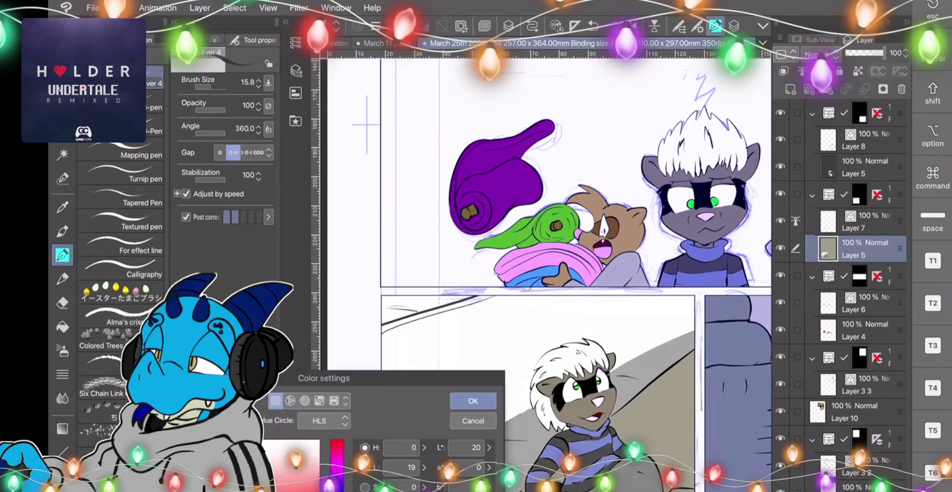
{"action": "left_click", "coordinate": [160, 491]}
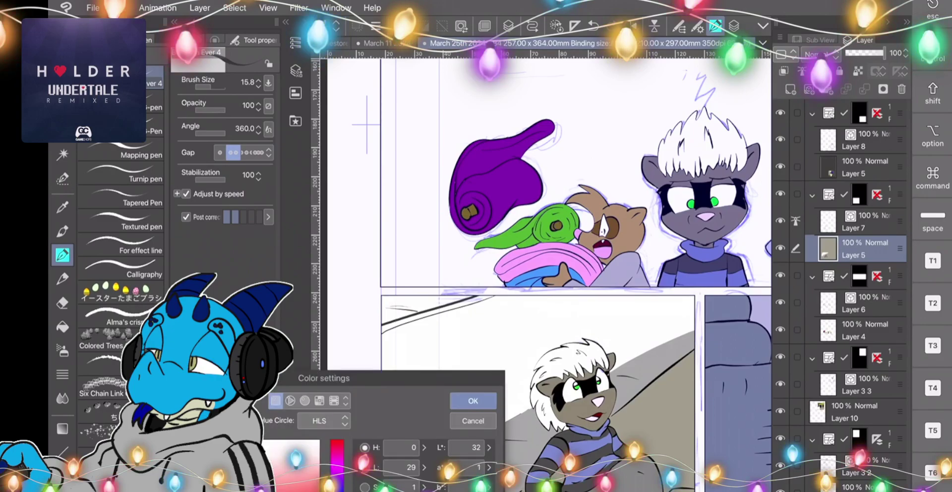
{"action": "left_click", "coordinate": [473, 400]}
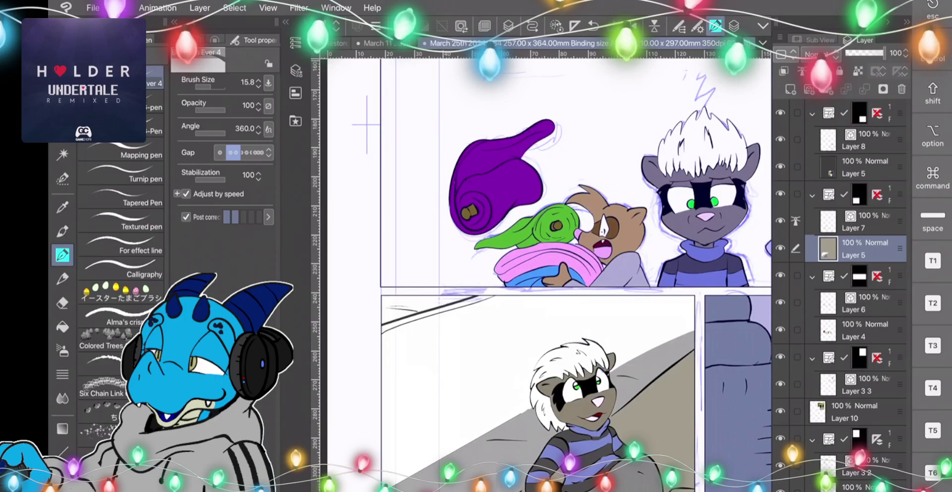
{"action": "left_click", "coordinate": [62, 327]}
{"action": "left_click", "coordinate": [470, 367]}
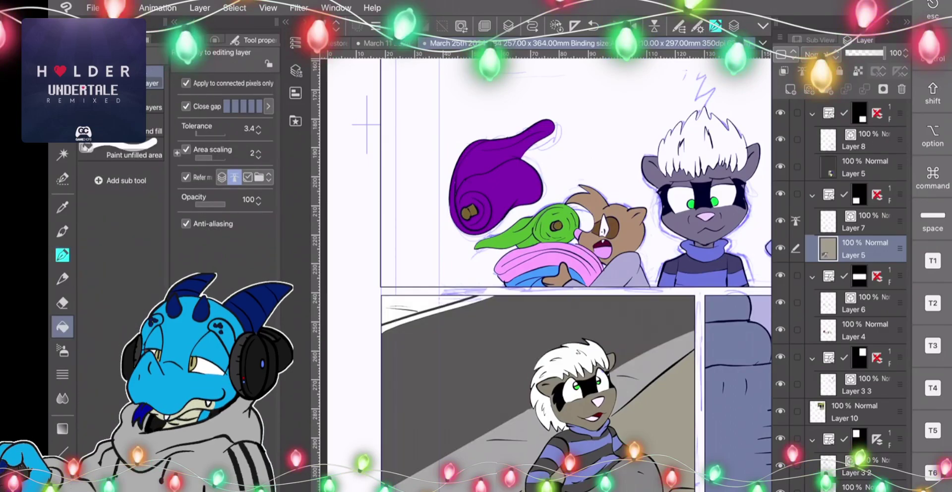
{"action": "key", "text": "i"}
{"action": "key", "text": "g"}
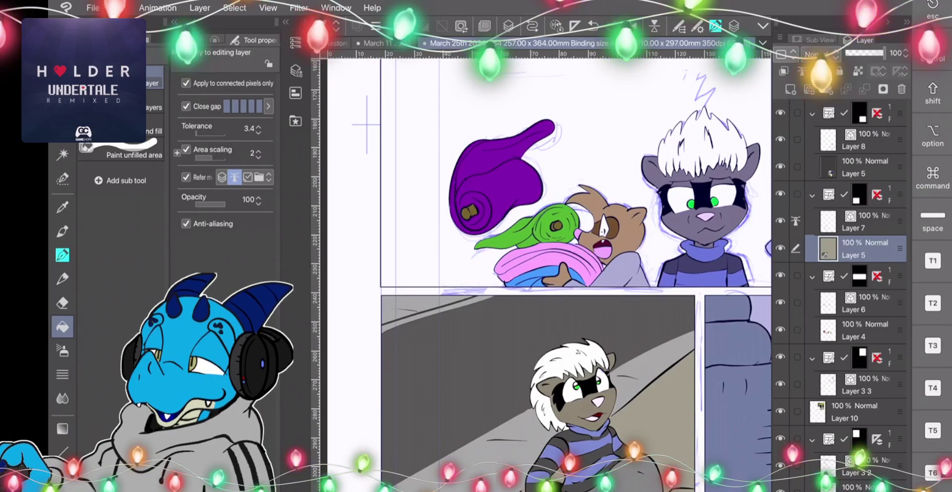
Scatter short curved strokes in a grey of up to luminosity 43 and soft dark watercolor spots across the dark road.
{"action": "double_click", "coordinate": [62, 486]}
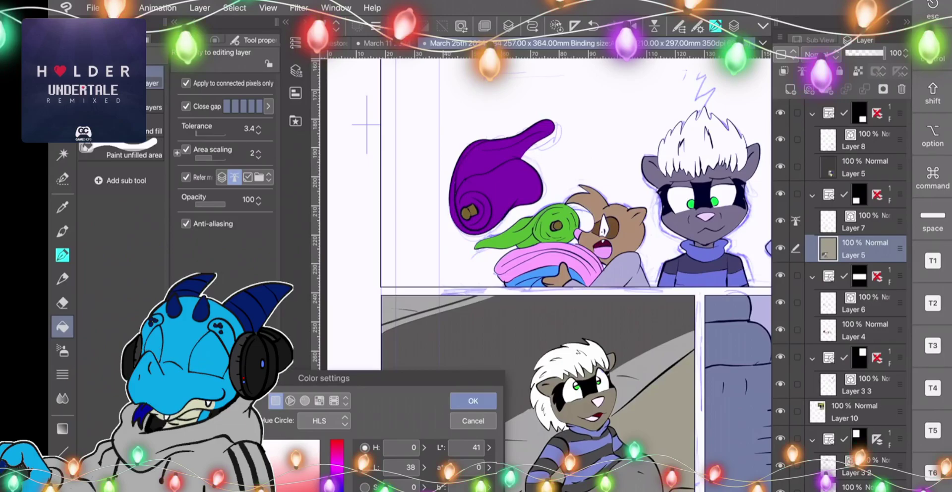
{"action": "left_click_drag", "start_coordinate": [150, 489], "coordinate": [151, 491]}
{"action": "left_click", "coordinate": [473, 401]}
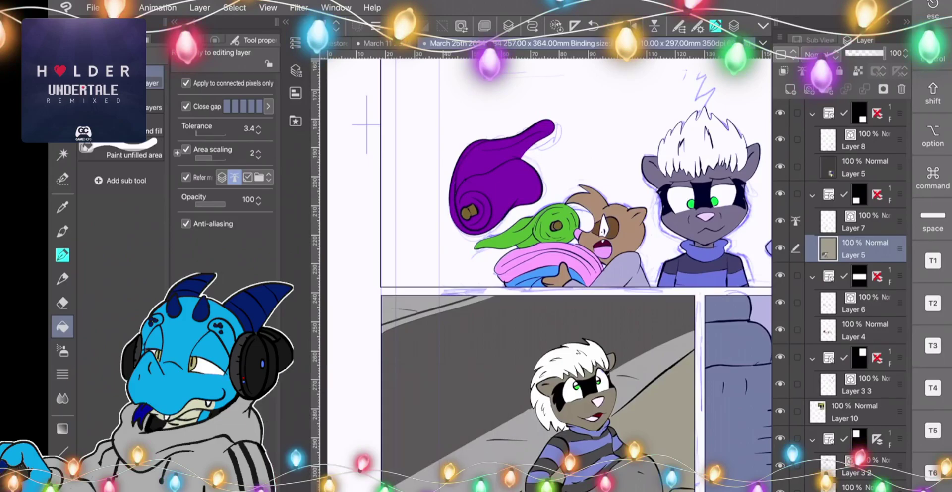
{"action": "key", "text": "p"}
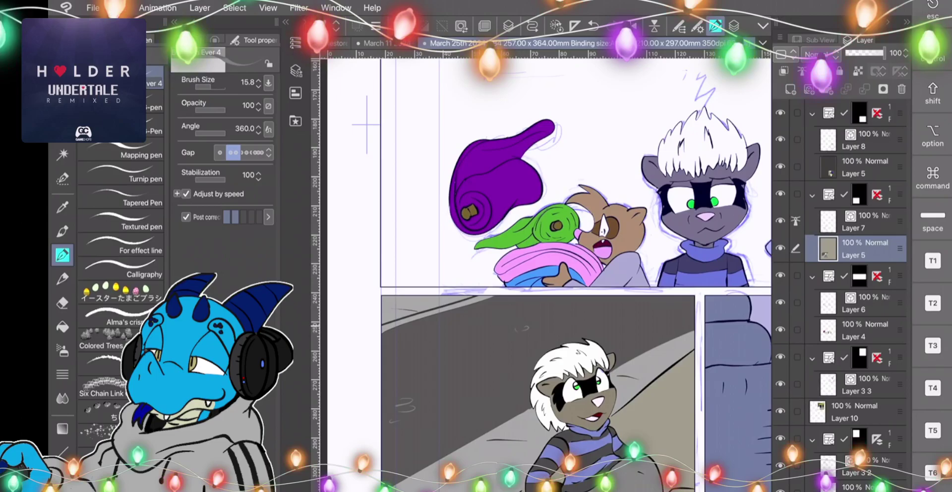
{"action": "left_click_drag", "start_coordinate": [479, 325], "coordinate": [481, 329]}
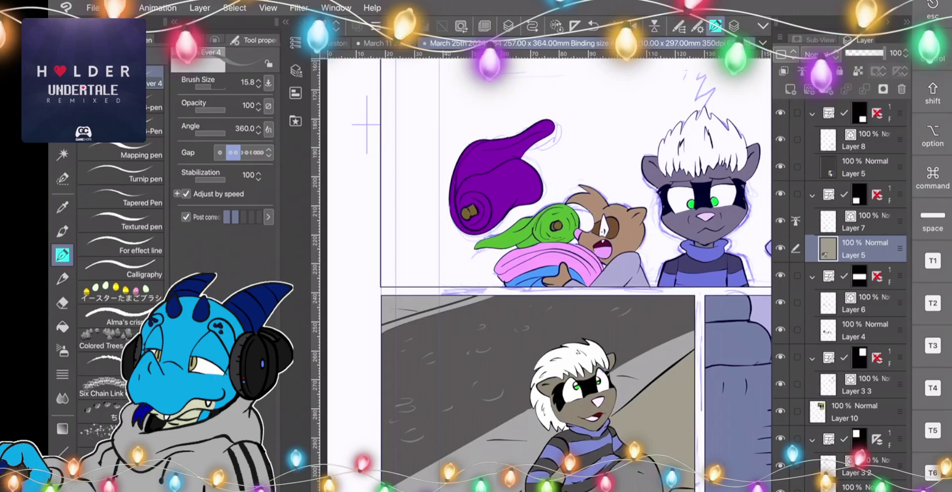
{"action": "left_click", "coordinate": [63, 428]}
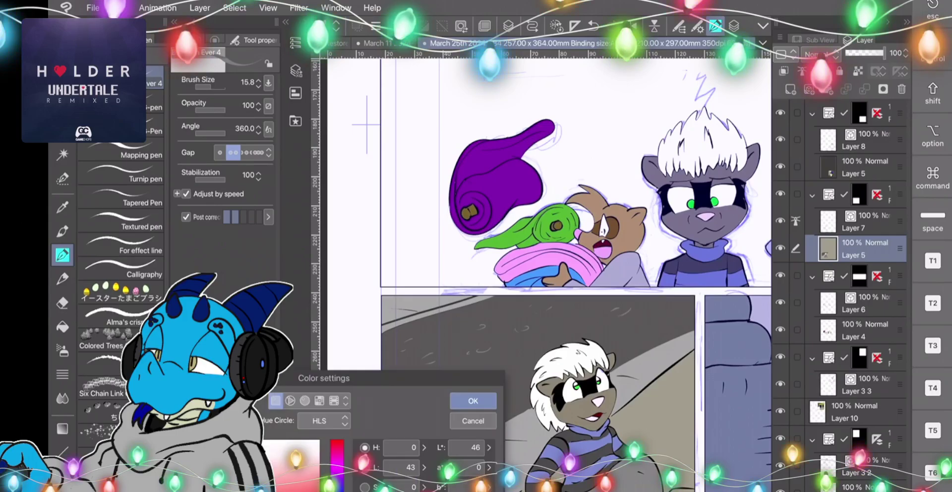
{"action": "left_click", "coordinate": [473, 401]}
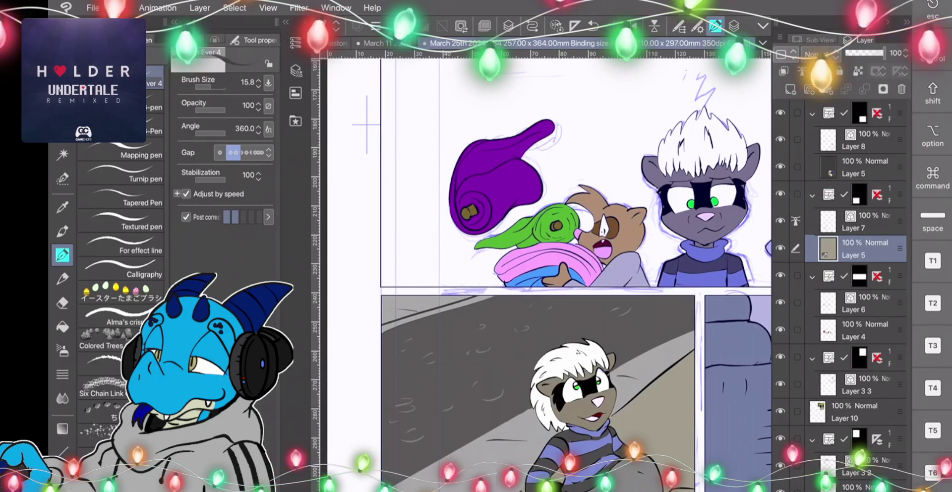
{"action": "left_click", "coordinate": [62, 231]}
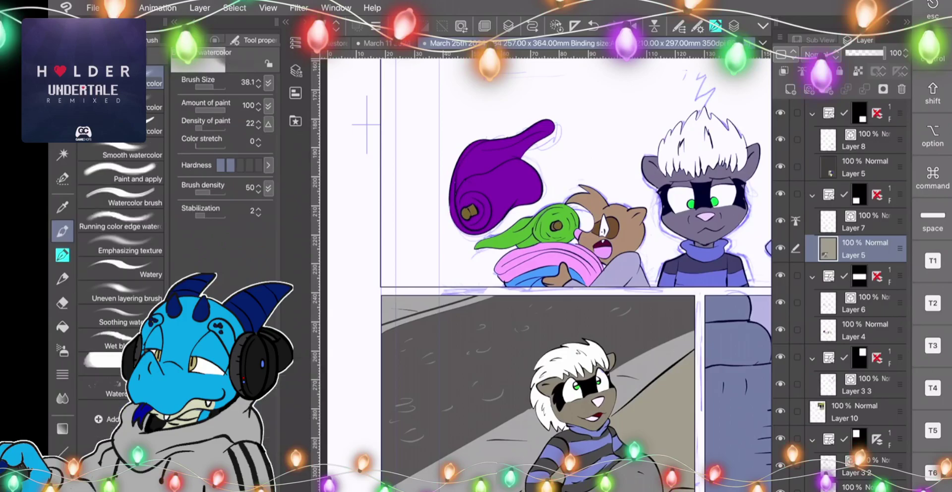
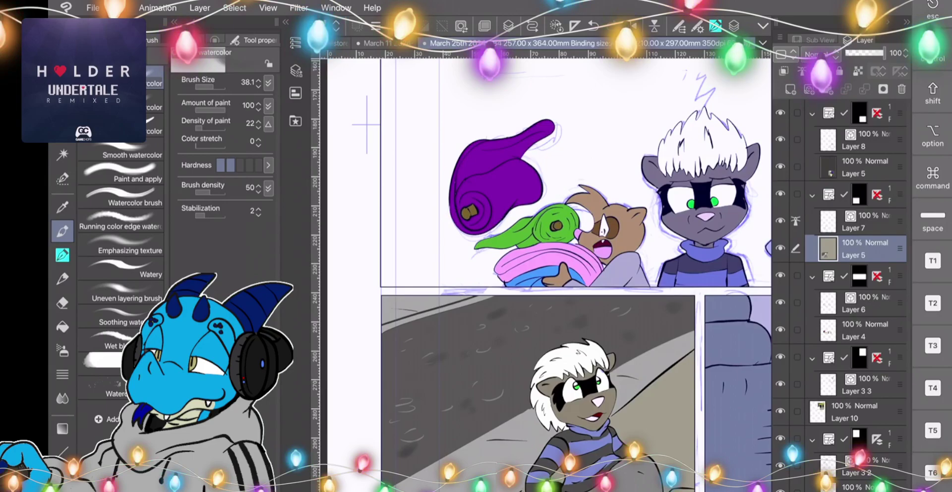
Examine the coloured panels across the page and the seated character's head and surrounding road up close.
{"action": "scroll", "coordinate": [549, 275], "scroll_direction": "down", "scroll_amount": 3}
{"action": "scroll", "coordinate": [548, 275], "scroll_direction": "down", "scroll_amount": 1}
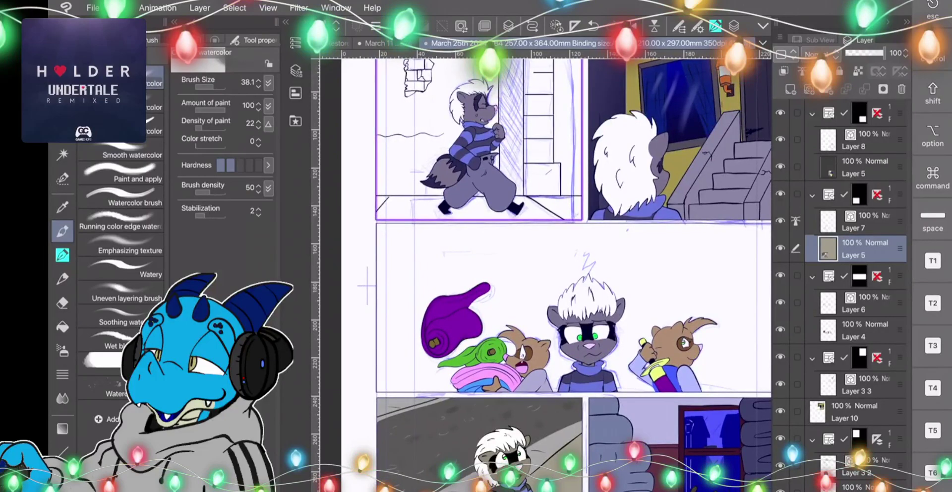
{"action": "left_click", "coordinate": [63, 179]}
{"action": "left_click", "coordinate": [63, 207]}
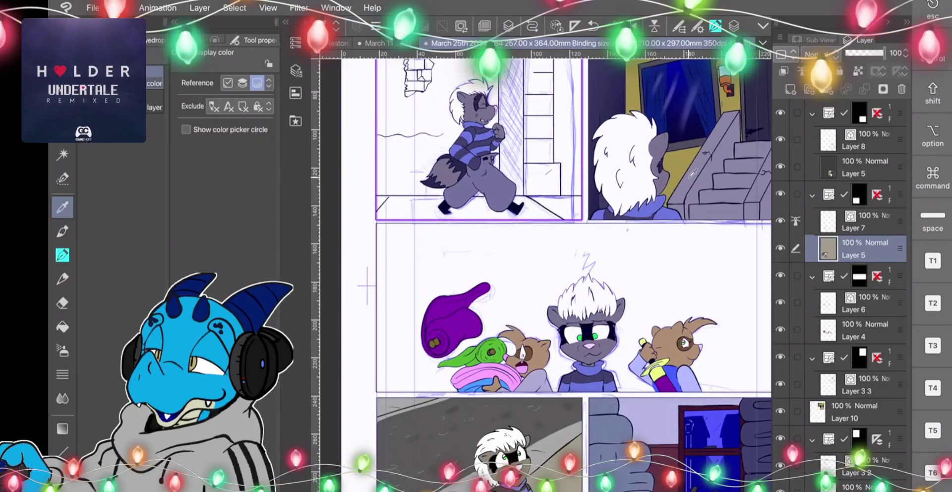
{"action": "key", "text": "g"}
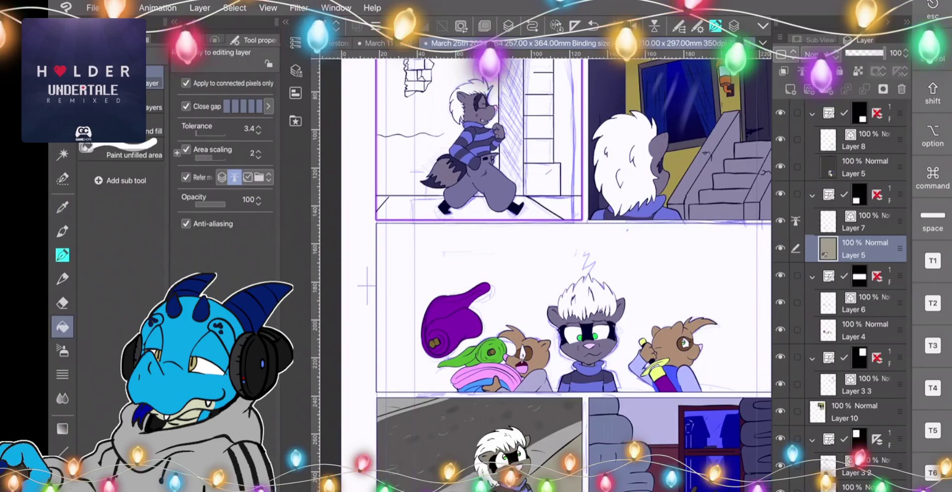
{"action": "scroll", "coordinate": [545, 275], "scroll_direction": "down", "scroll_amount": 2}
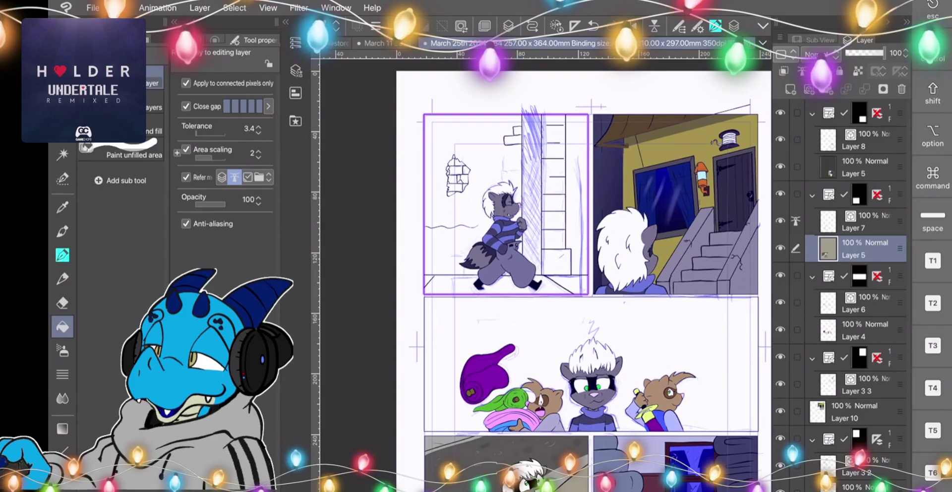
{"action": "scroll", "coordinate": [545, 276], "scroll_direction": "up", "scroll_amount": 8}
{"action": "scroll", "coordinate": [546, 275], "scroll_direction": "down", "scroll_amount": 3}
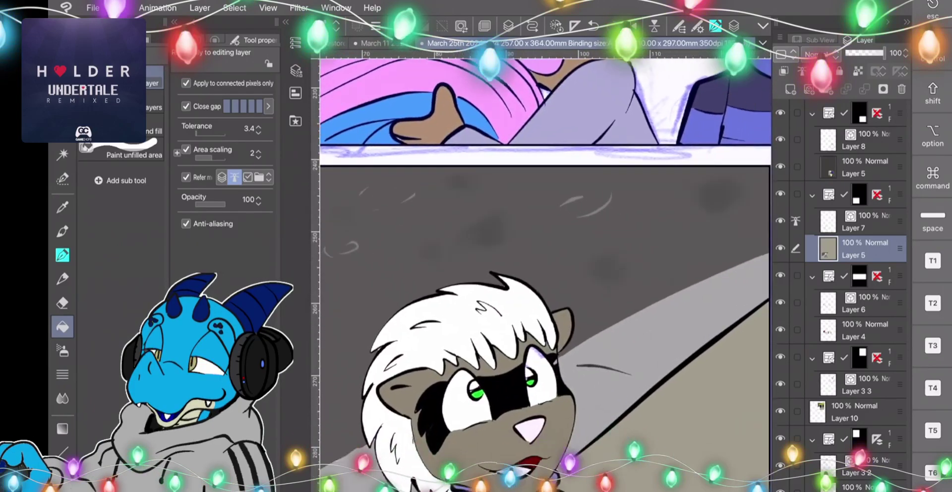
{"action": "scroll", "coordinate": [545, 275], "scroll_direction": "up", "scroll_amount": 3}
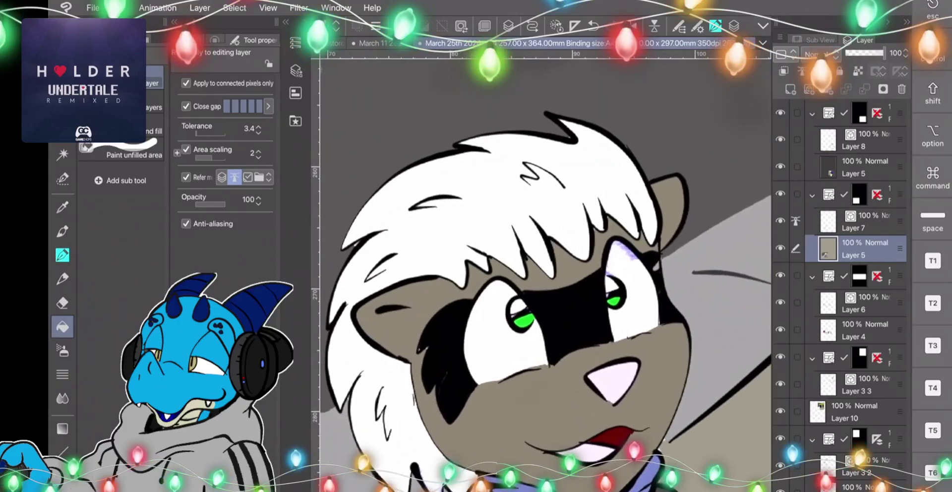
{"action": "scroll", "coordinate": [545, 275], "scroll_direction": "down", "scroll_amount": 5}
{"action": "scroll", "coordinate": [521, 297], "scroll_direction": "up", "scroll_amount": 5}
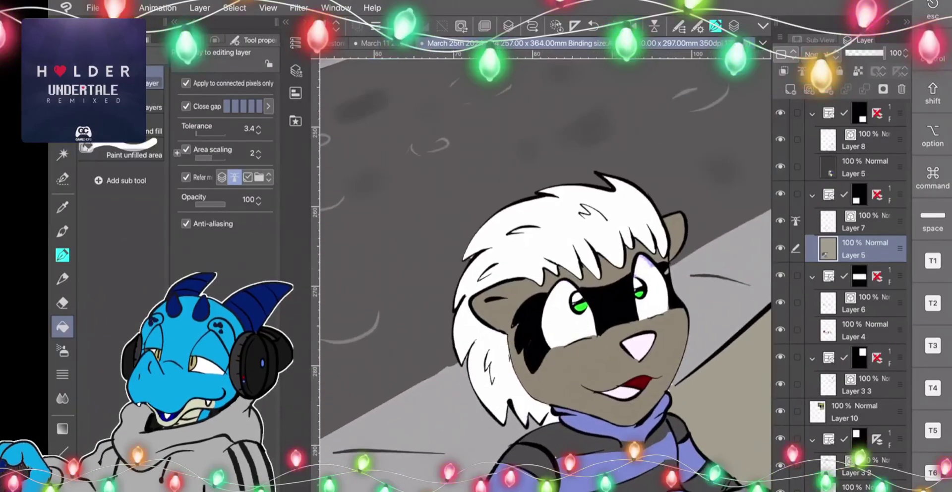
{"action": "scroll", "coordinate": [545, 275], "scroll_direction": "down", "scroll_amount": 3}
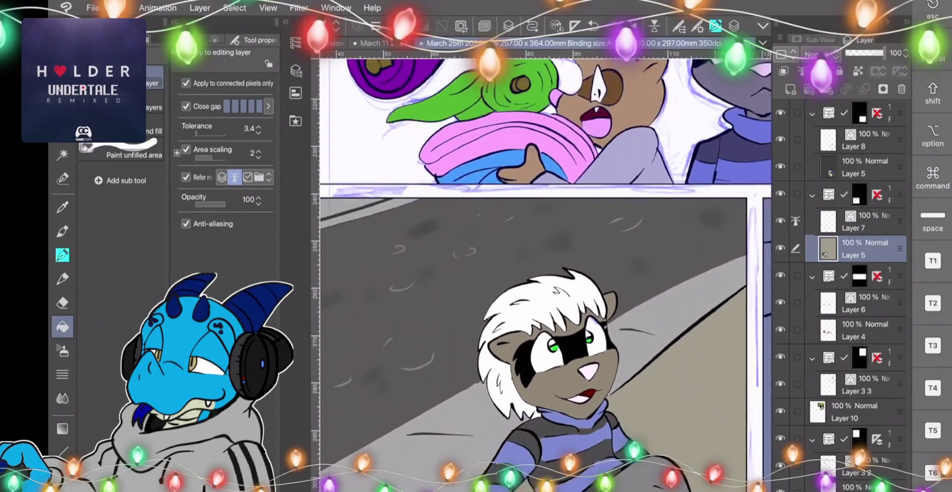
Try to fill the grey-brown slope beside the seated character with black.
{"action": "double_click", "coordinate": [62, 480]}
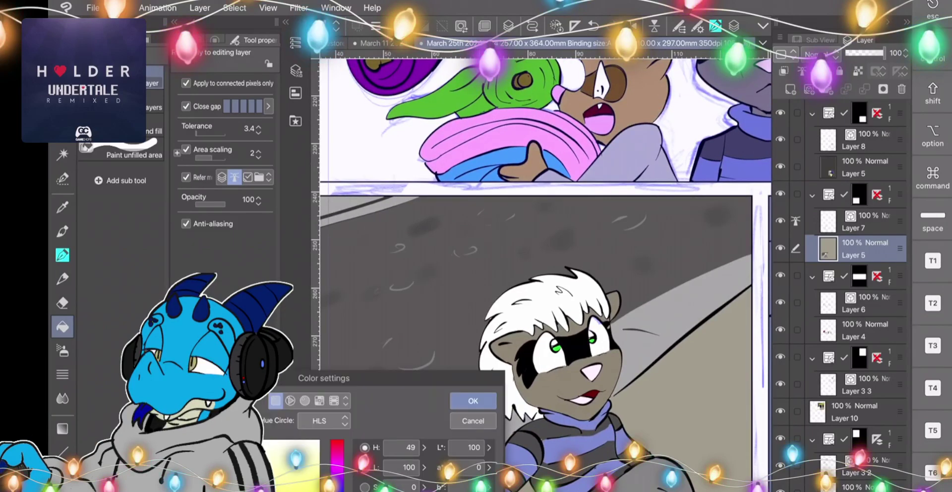
{"action": "left_click", "coordinate": [473, 401]}
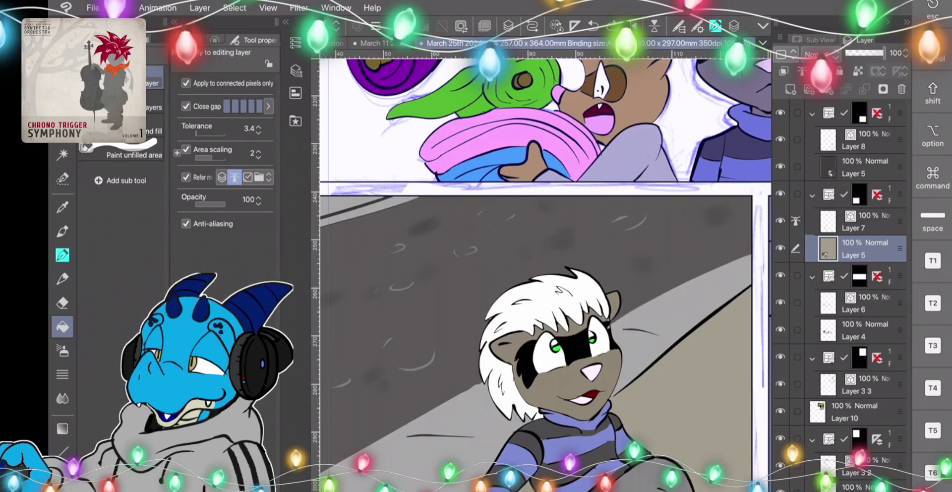
{"action": "scroll", "coordinate": [545, 276], "scroll_direction": "down", "scroll_amount": 5}
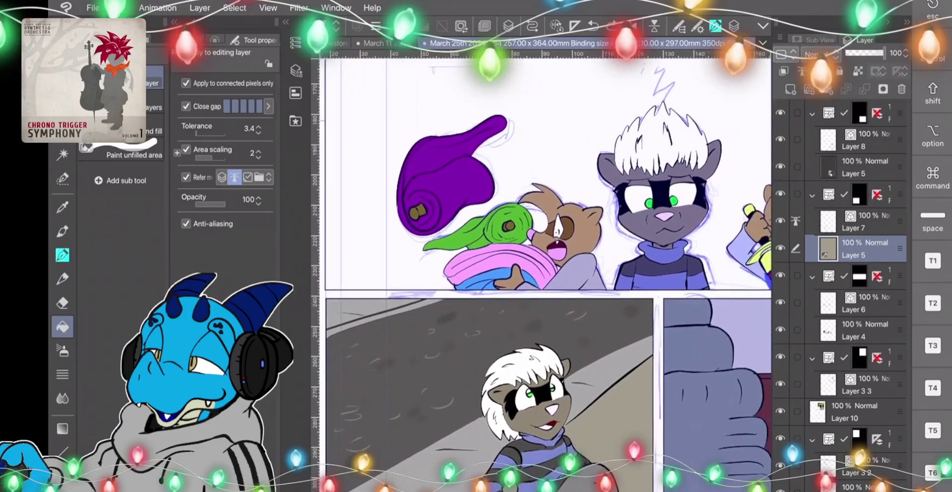
{"action": "scroll", "coordinate": [545, 275], "scroll_direction": "right", "scroll_amount": 2}
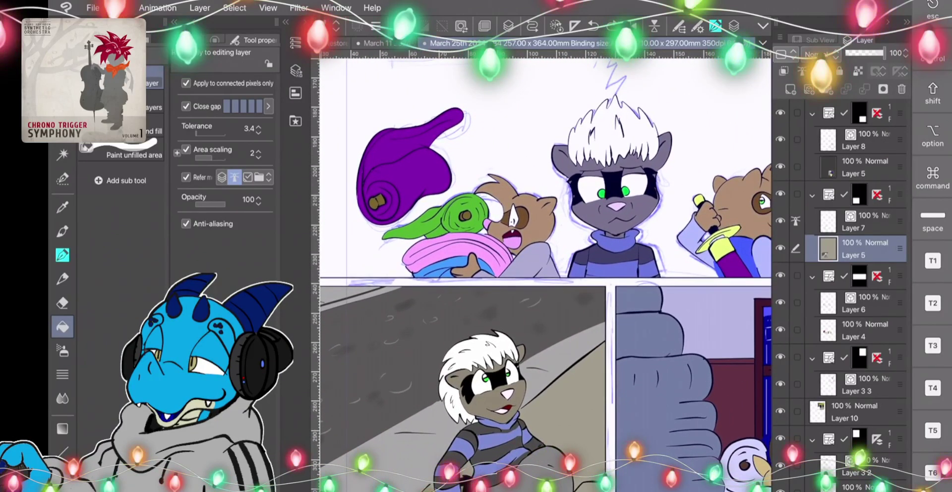
{"action": "left_click", "coordinate": [472, 399]}
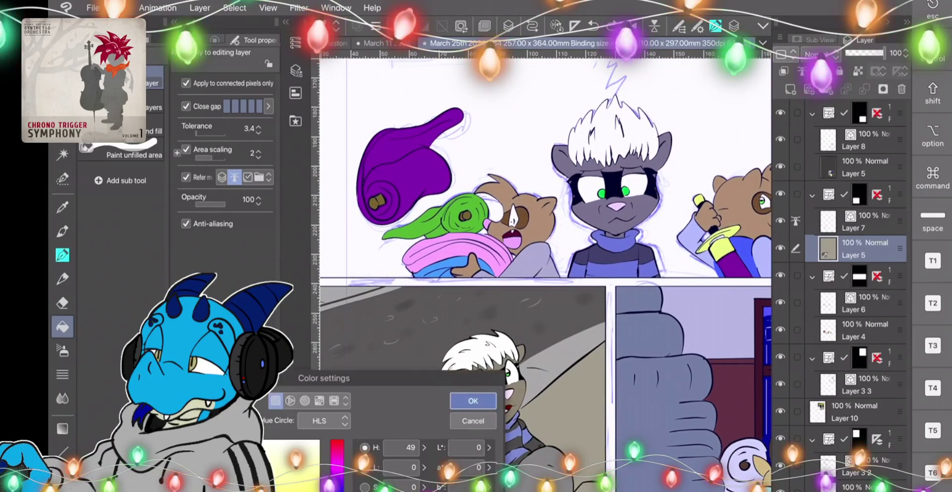
{"action": "left_click", "coordinate": [565, 377]}
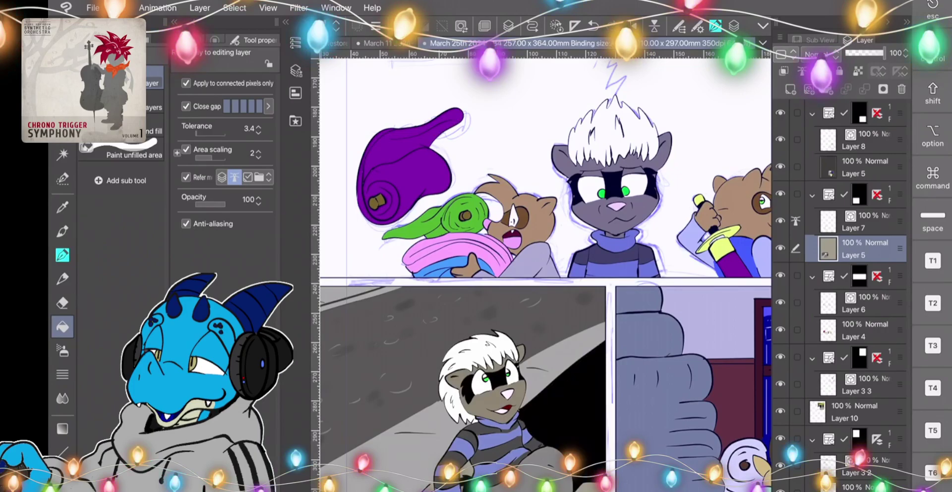
{"action": "key", "text": "super+z"}
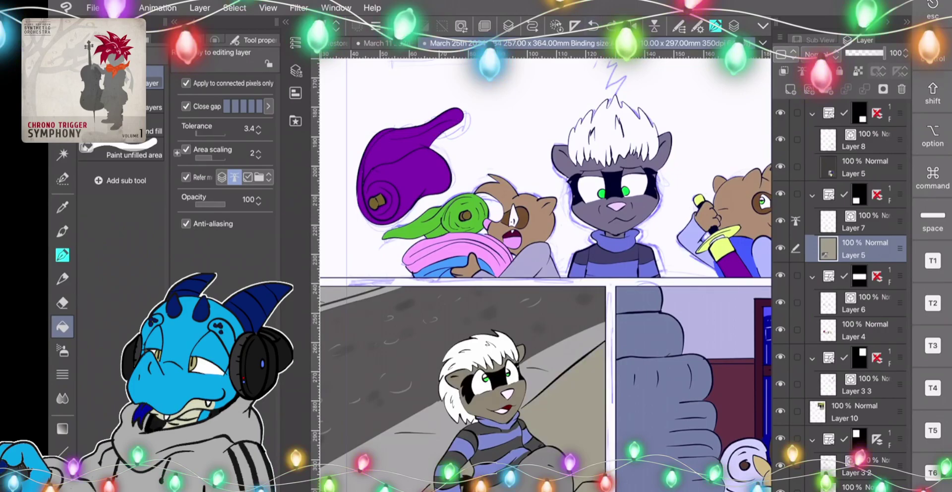
{"action": "key", "text": "p"}
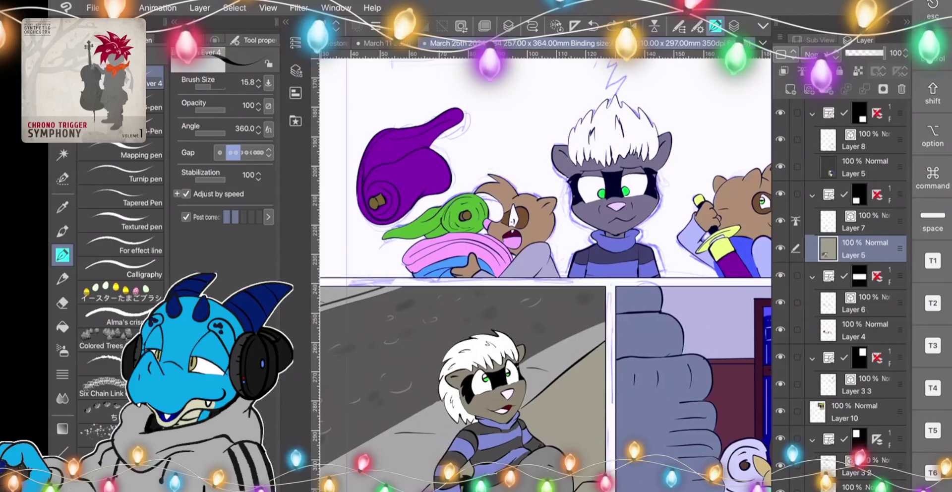
{"action": "scroll", "coordinate": [545, 275], "scroll_direction": "down", "scroll_amount": 3}
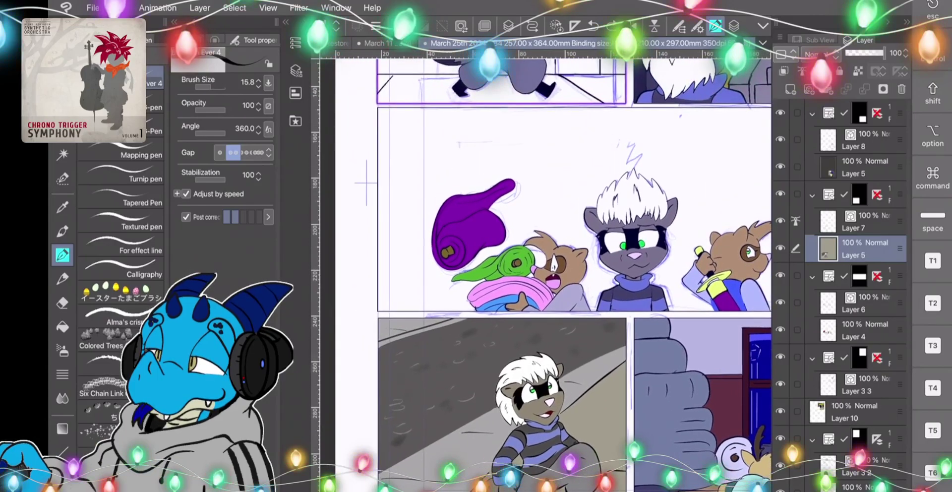
{"action": "scroll", "coordinate": [545, 273], "scroll_direction": "up", "scroll_amount": 5}
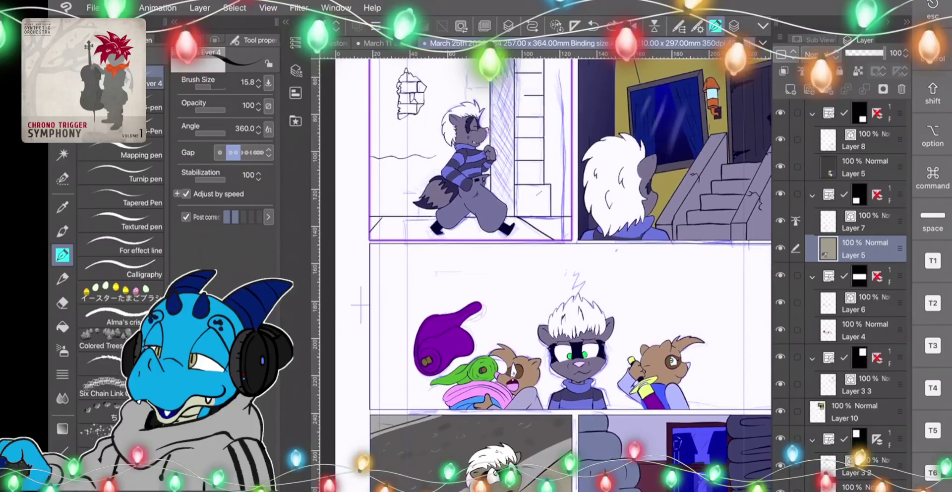
{"action": "key", "text": "i"}
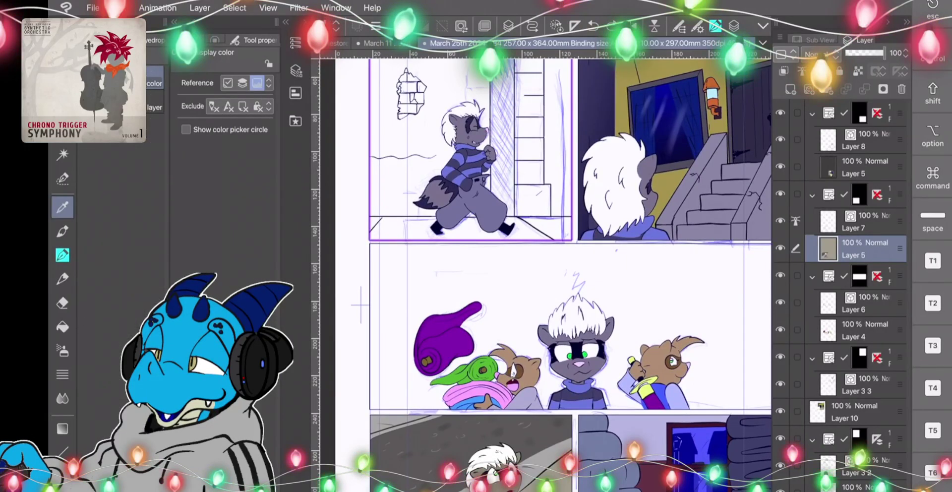
{"action": "key", "text": "g"}
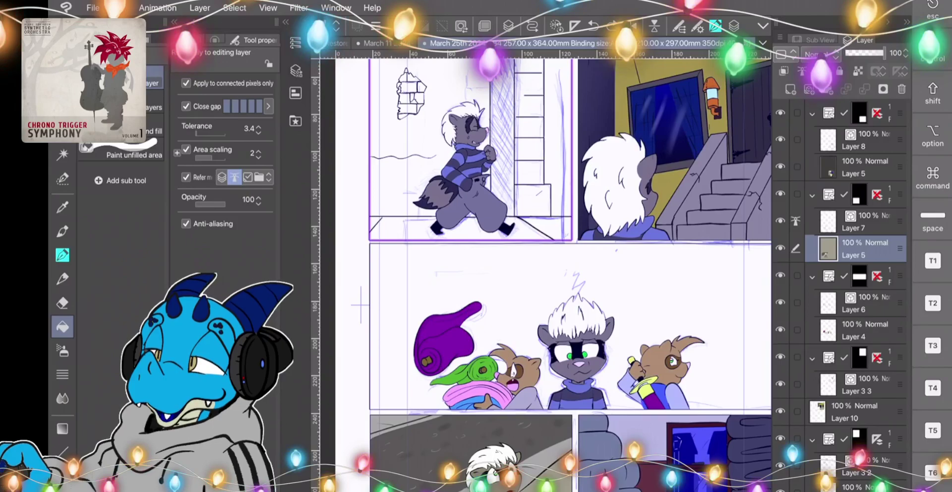
Make Layer 3 2 the reference layer and fill the pavement slabs under the walking character with grey on the layer beneath it.
{"action": "left_click", "coordinate": [861, 140]}
{"action": "left_click", "coordinate": [862, 466]}
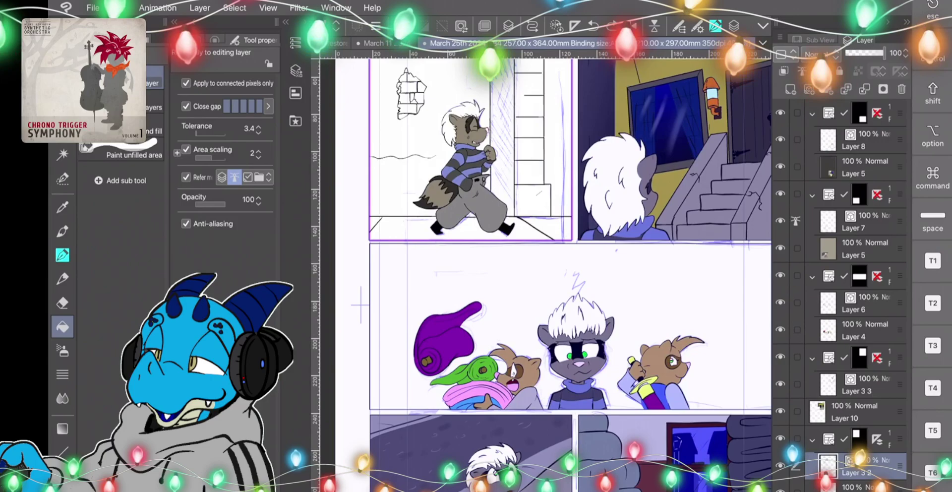
{"action": "left_click", "coordinate": [862, 486]}
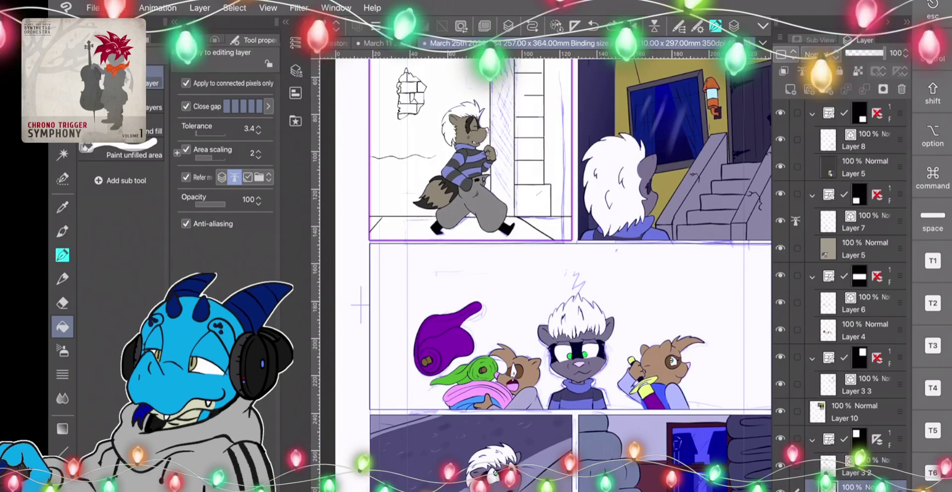
{"action": "left_click", "coordinate": [861, 466]}
{"action": "left_click", "coordinate": [802, 71]}
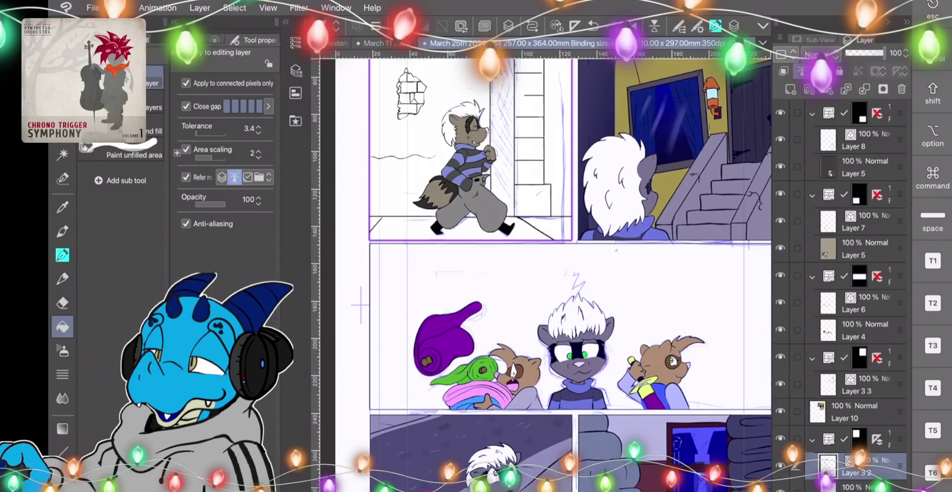
{"action": "left_click", "coordinate": [861, 486]}
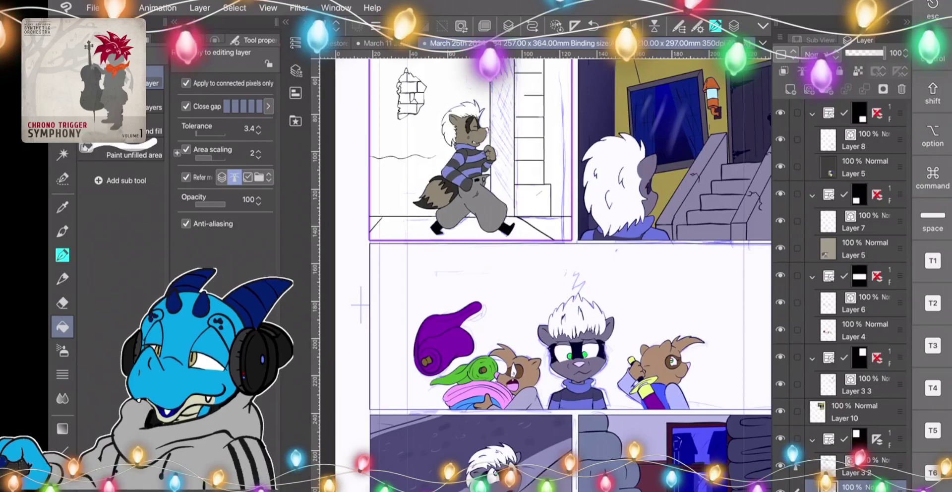
{"action": "left_click", "coordinate": [474, 234]}
{"action": "left_click", "coordinate": [373, 222]}
{"action": "left_click", "coordinate": [553, 227]}
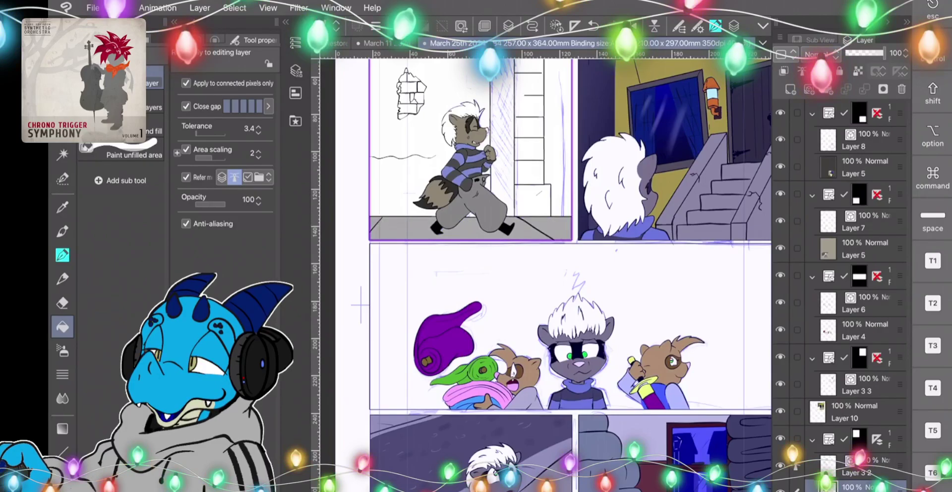
Fill the vertical strip in front of the walking character with near-black of luminosity 17 and the wall with pale yellow of hue 64.
{"action": "double_click", "coordinate": [62, 484]}
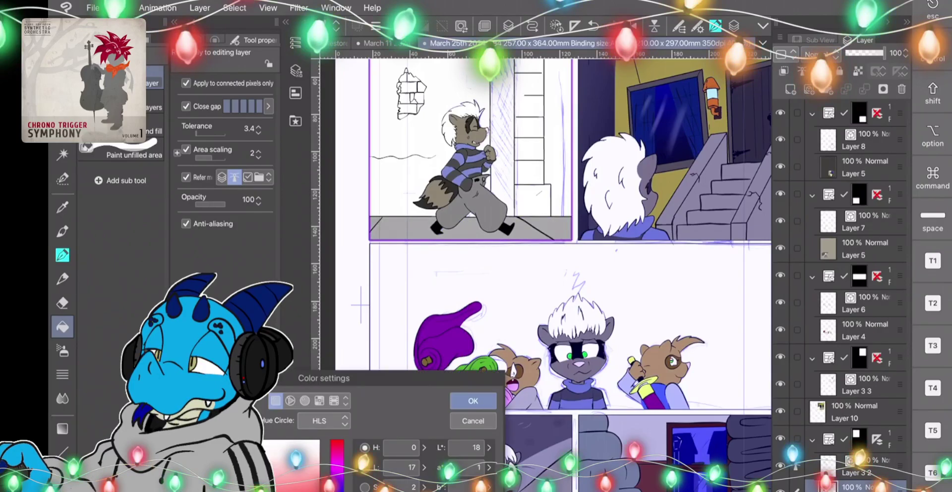
{"action": "left_click", "coordinate": [473, 400]}
{"action": "left_click", "coordinate": [502, 124]}
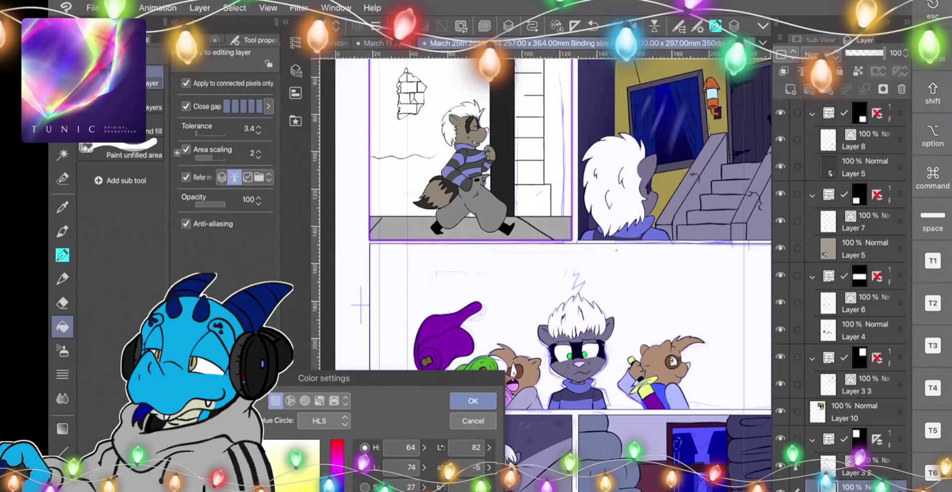
{"action": "left_click", "coordinate": [473, 401]}
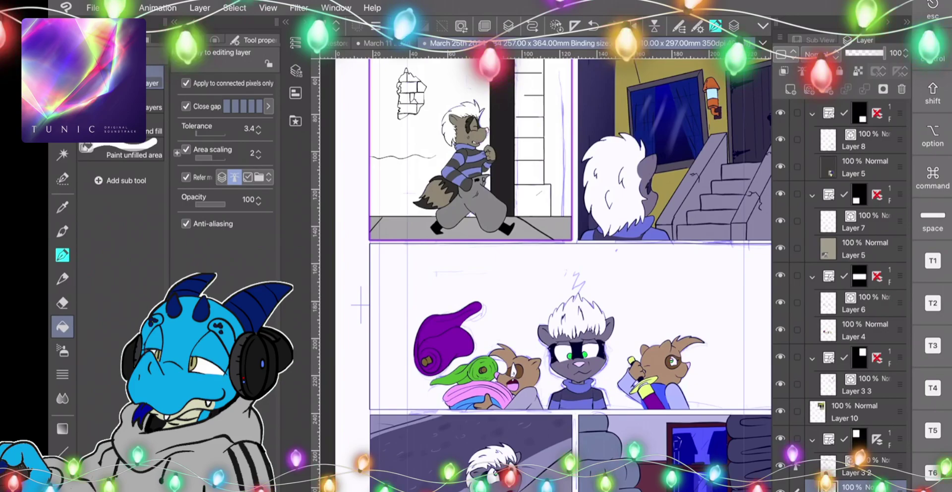
{"action": "left_click", "coordinate": [419, 137]}
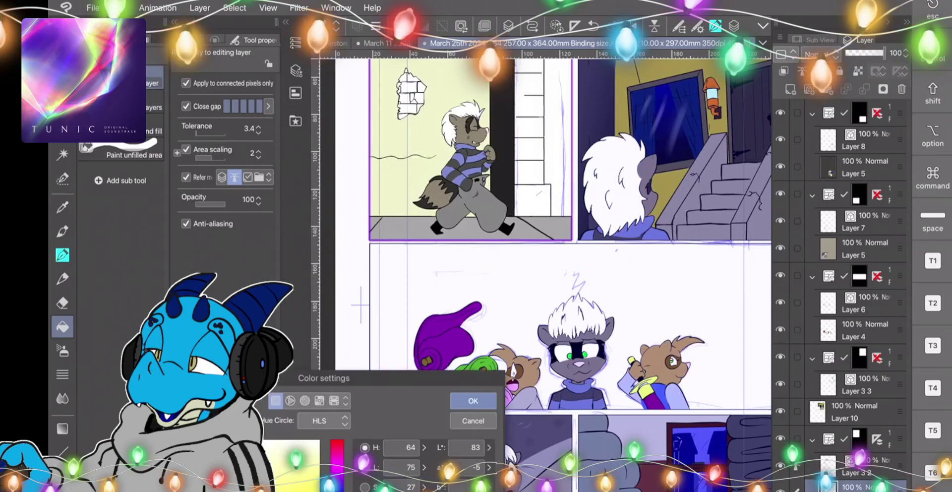
{"action": "left_click", "coordinate": [473, 400]}
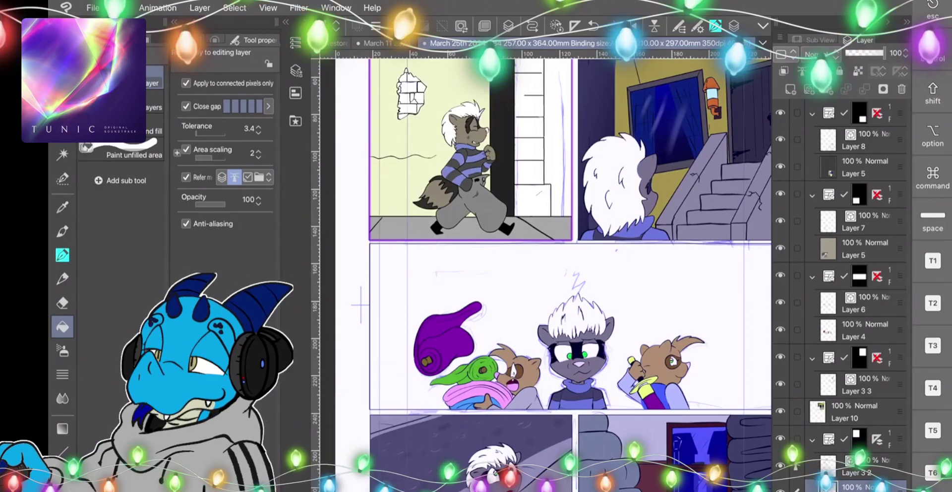
Fill the exposed brick patch on the pale yellow wall and the bricks beside the dark strip with orange.
{"action": "left_click_drag", "start_coordinate": [406, 109], "coordinate": [414, 80]}
{"action": "left_click", "coordinate": [415, 97]}
{"action": "left_click", "coordinate": [419, 99]}
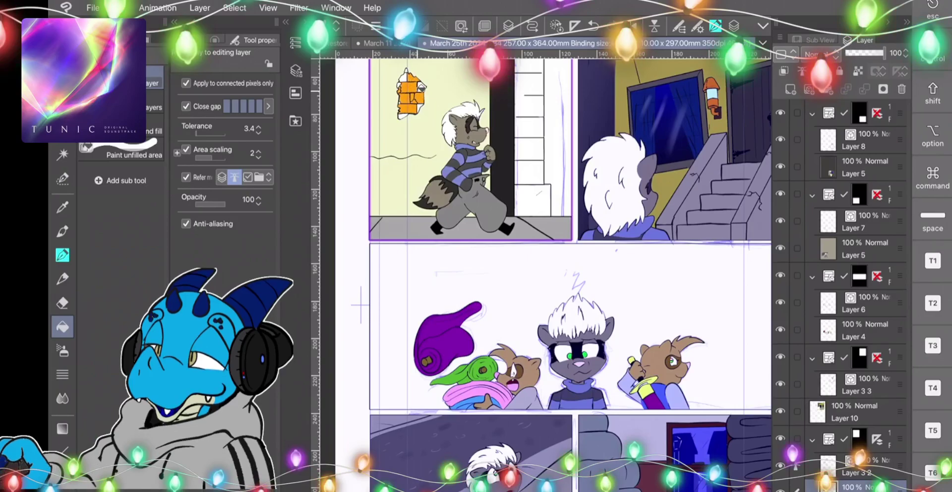
{"action": "left_click", "coordinate": [419, 78]}
{"action": "left_click", "coordinate": [407, 78]}
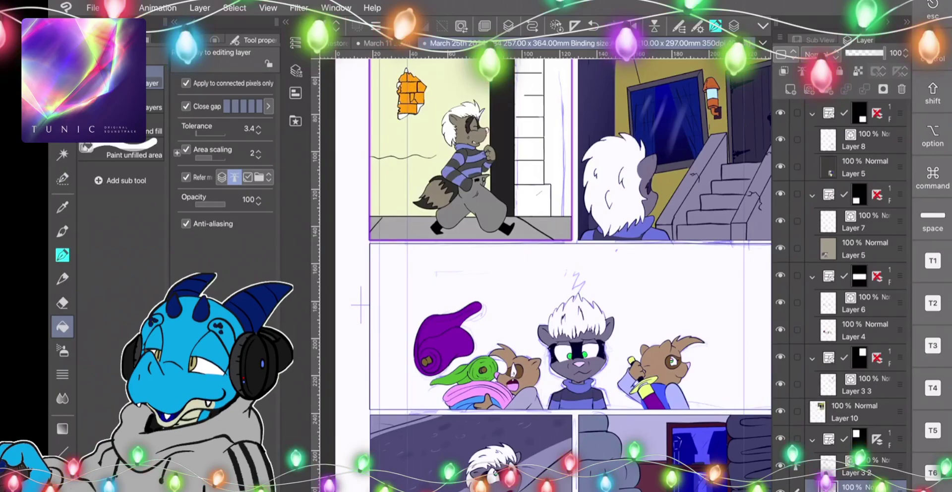
{"action": "left_click", "coordinate": [398, 91]}
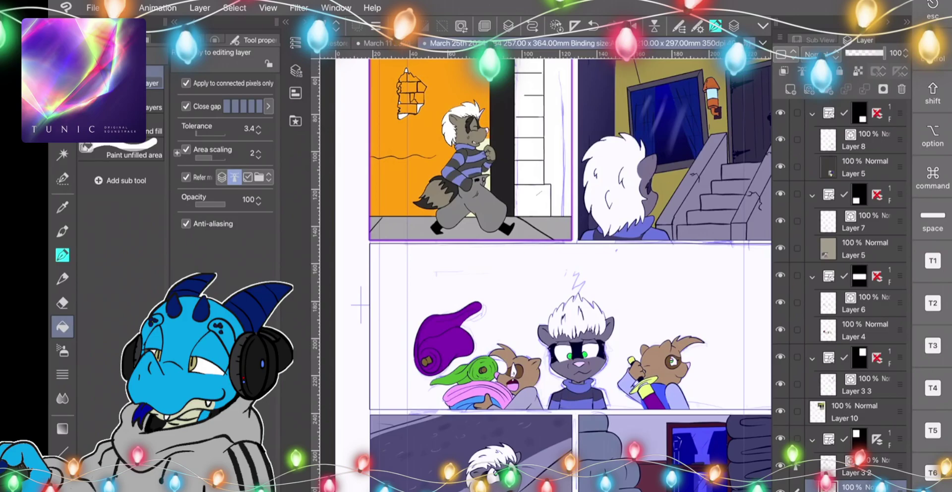
{"action": "key", "text": "ctrl+z"}
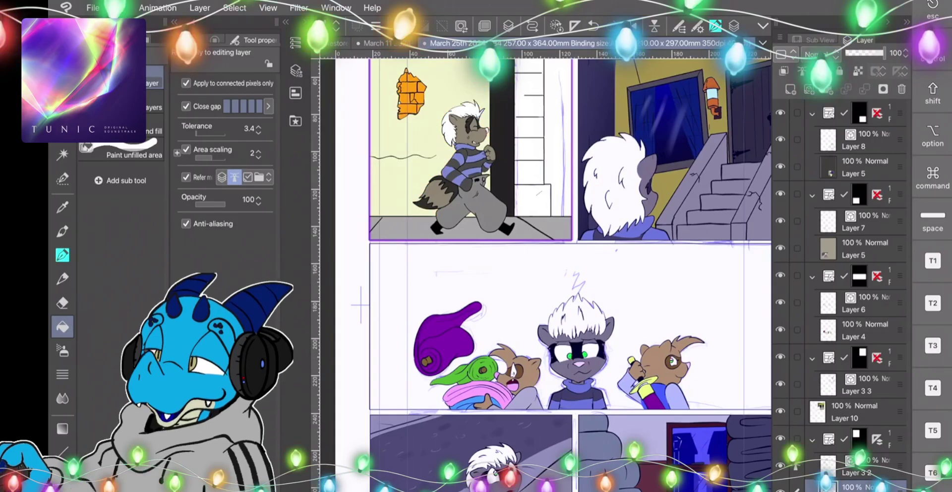
{"action": "scroll", "coordinate": [545, 272], "scroll_direction": "up", "scroll_amount": 5}
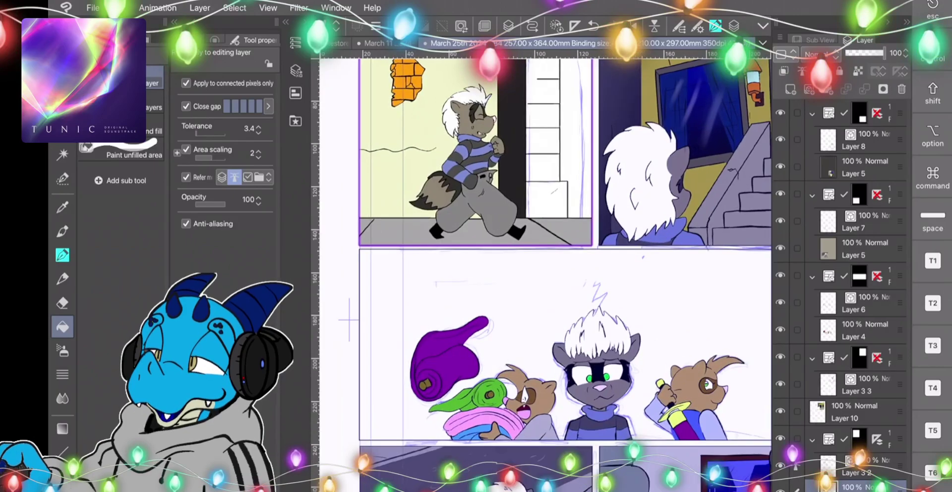
{"action": "scroll", "coordinate": [545, 273], "scroll_direction": "up", "scroll_amount": 1}
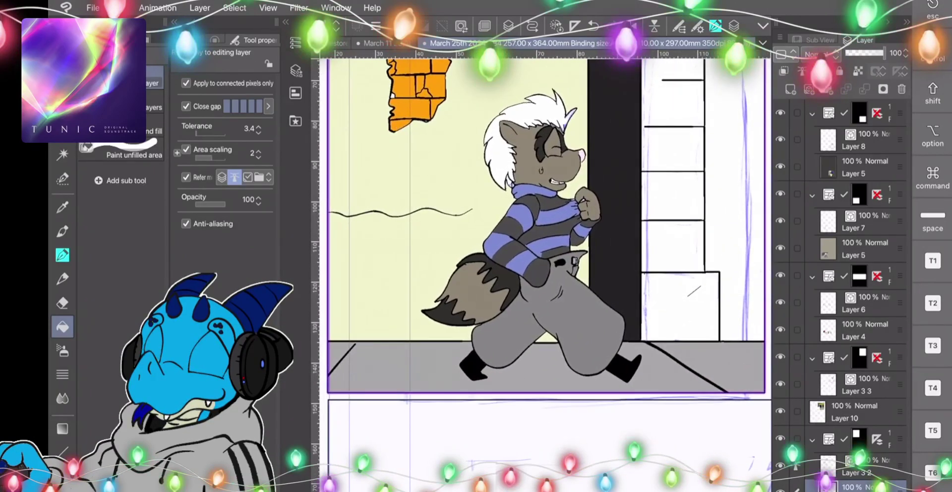
{"action": "scroll", "coordinate": [545, 272], "scroll_direction": "down", "scroll_amount": 5}
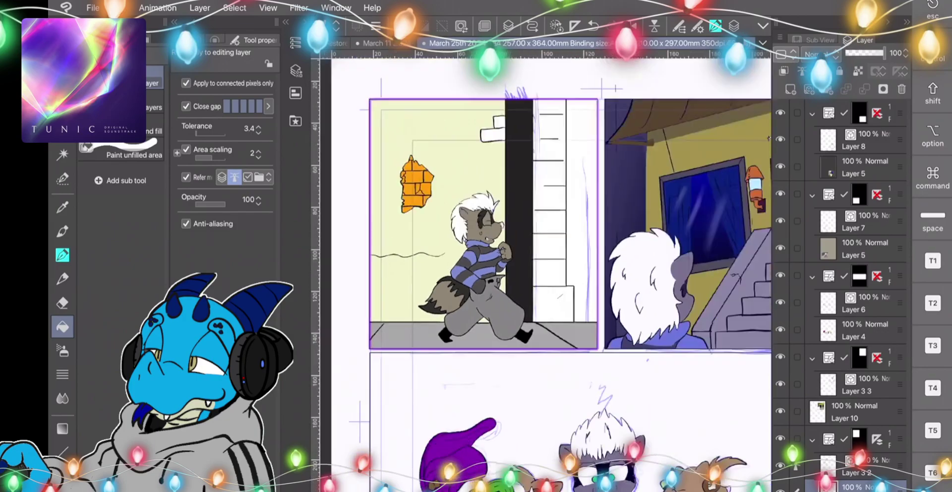
{"action": "left_click", "coordinate": [478, 157]}
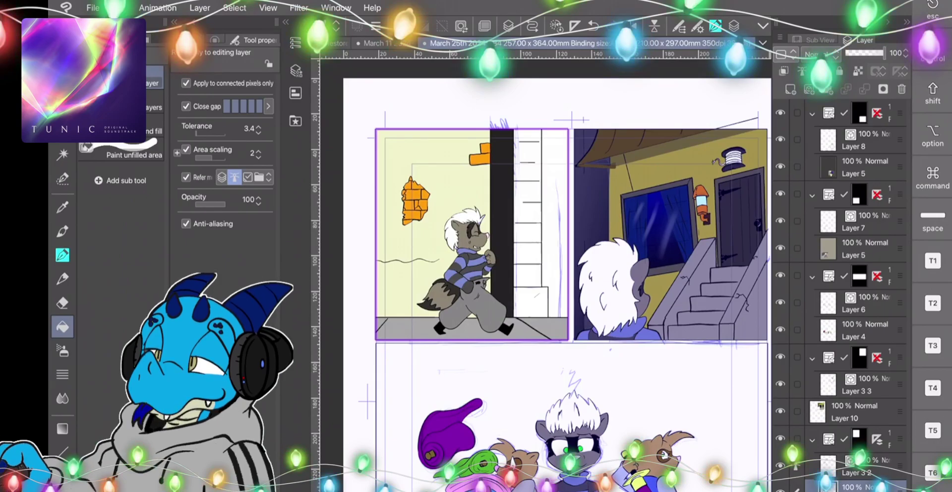
Fill the stone pillar and its base with greyish brown of hue 35, luminosity 57 and saturation 14.
{"action": "double_click", "coordinate": [63, 486]}
{"action": "left_click", "coordinate": [248, 489]}
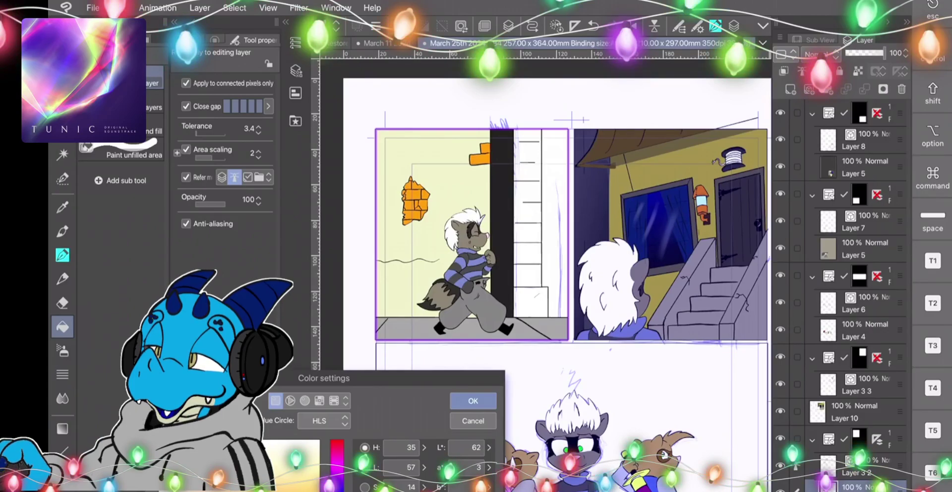
{"action": "left_click", "coordinate": [473, 400]}
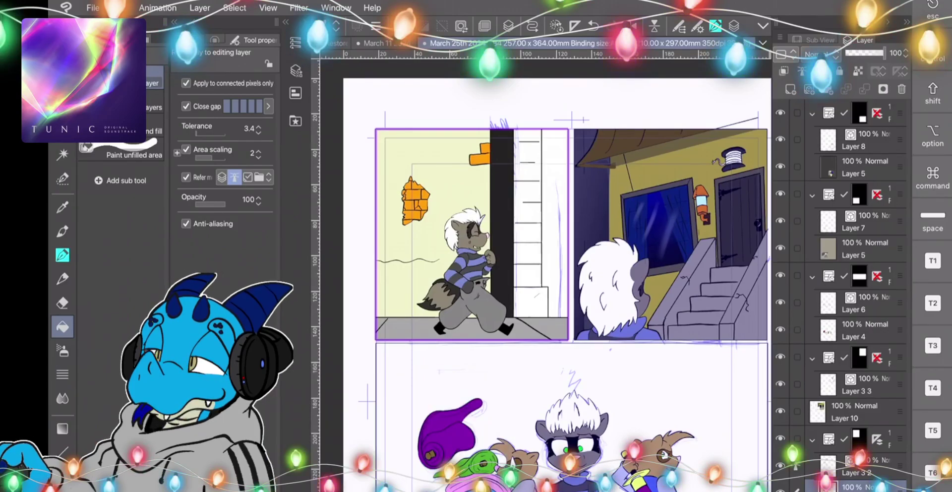
{"action": "left_click_drag", "start_coordinate": [530, 302], "coordinate": [529, 161]}
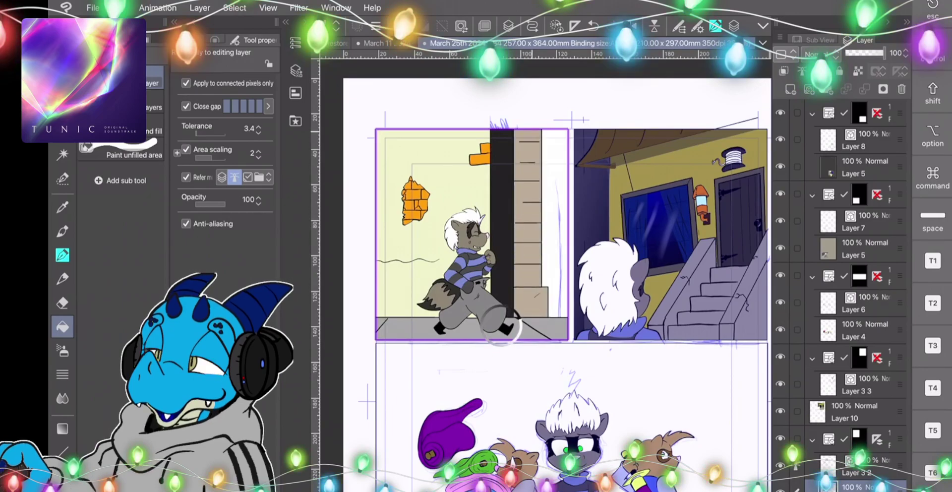
Fill the remaining white strip beside the stone pillar with dark reddish brown of hue 26, luminosity 19 and saturation 97.
{"action": "double_click", "coordinate": [62, 483]}
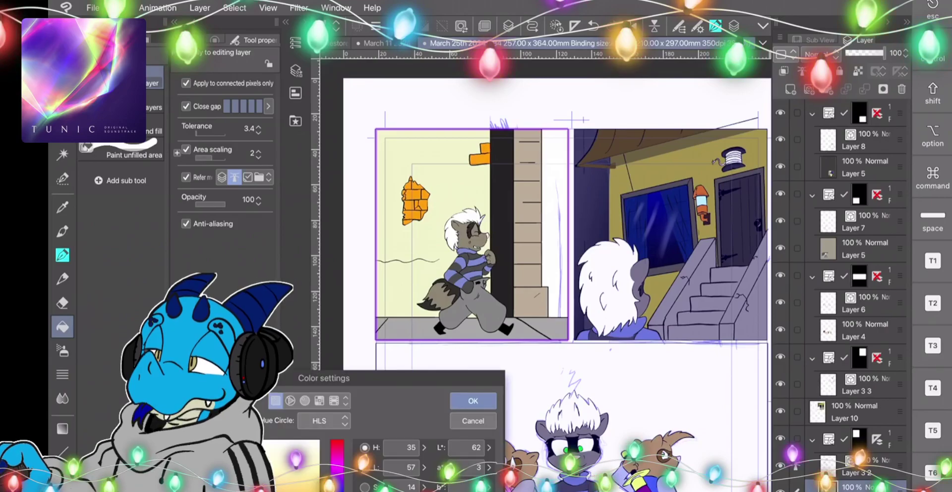
{"action": "left_click", "coordinate": [307, 490]}
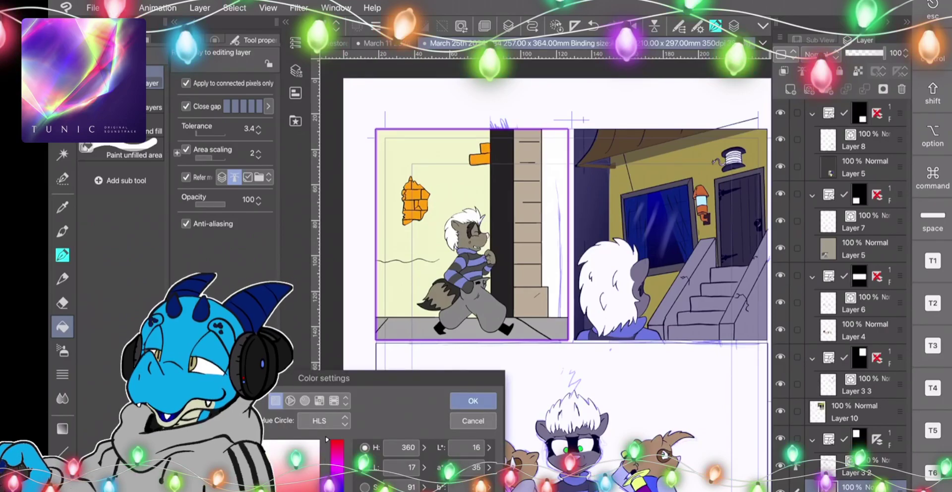
{"action": "left_click_drag", "start_coordinate": [313, 490], "coordinate": [305, 491]}
{"action": "left_click", "coordinate": [336, 490]}
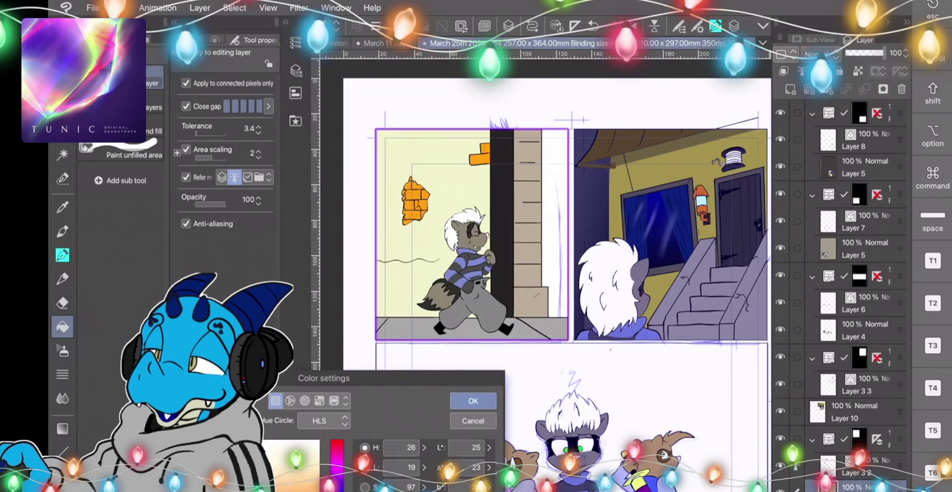
{"action": "left_click", "coordinate": [472, 400]}
{"action": "left_click", "coordinate": [555, 223]}
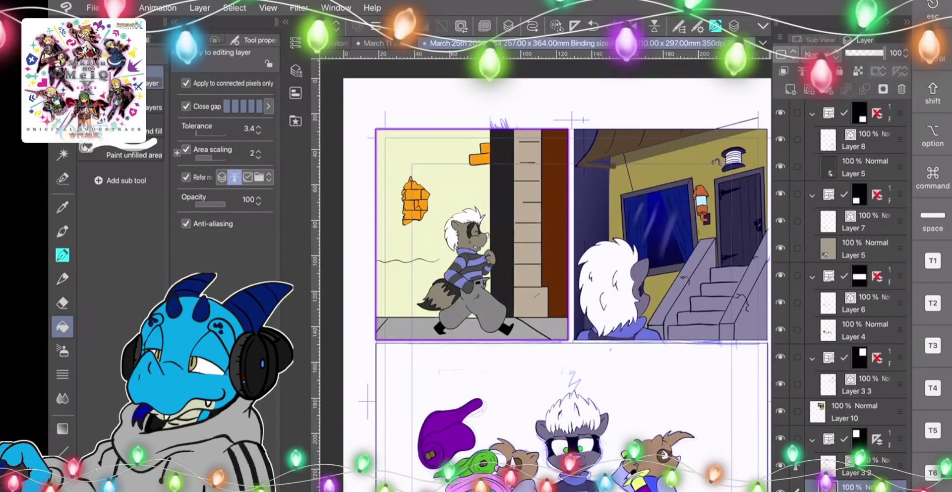
Set the drawing colour to hue 26, luminosity 17, saturation 100, then switch to the pen and make Layer 10 the editing layer.
{"action": "scroll", "coordinate": [545, 278], "scroll_direction": "down", "scroll_amount": 2}
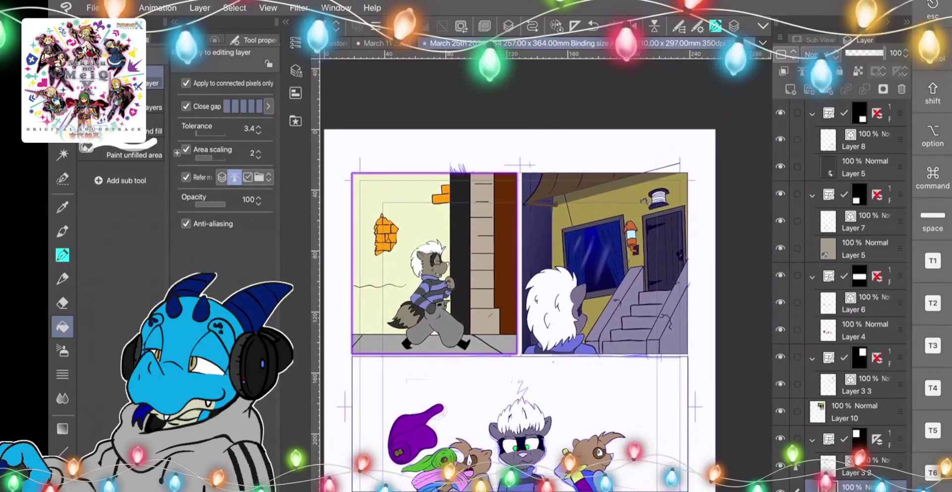
{"action": "scroll", "coordinate": [546, 277], "scroll_direction": "down", "scroll_amount": 1}
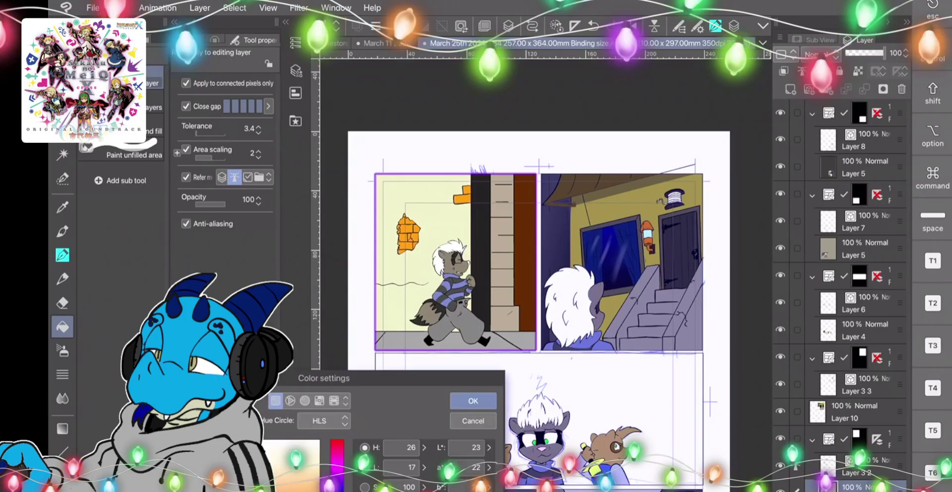
{"action": "key", "text": "Return"}
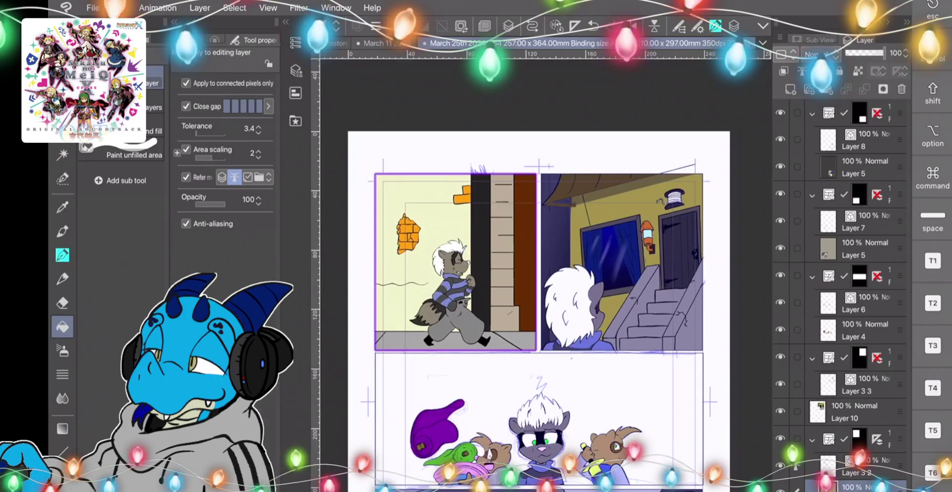
{"action": "key", "text": "p"}
{"action": "scroll", "coordinate": [545, 276], "scroll_direction": "up", "scroll_amount": 3}
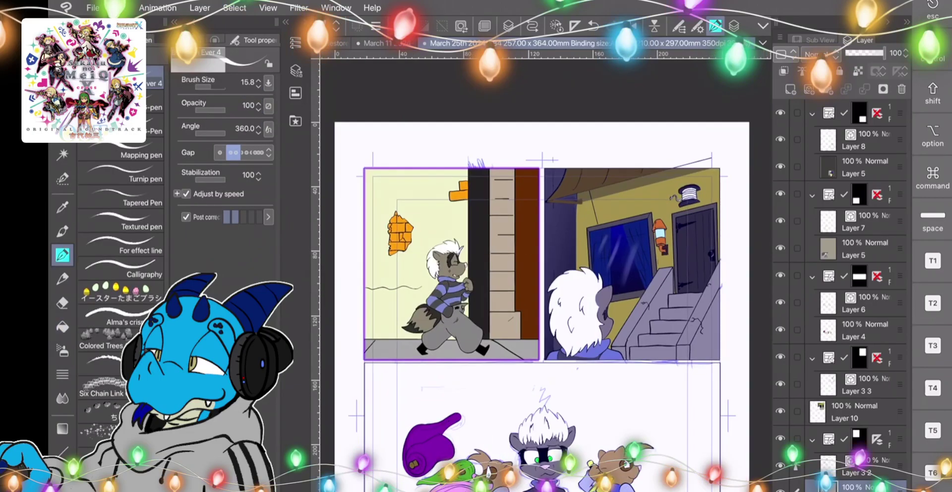
{"action": "scroll", "coordinate": [545, 322], "scroll_direction": "up", "scroll_amount": 1}
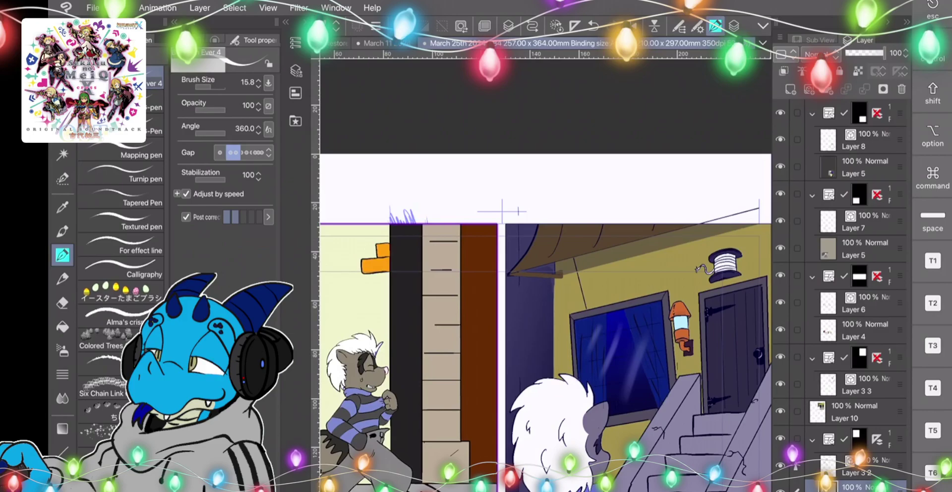
{"action": "left_click", "coordinate": [856, 412]}
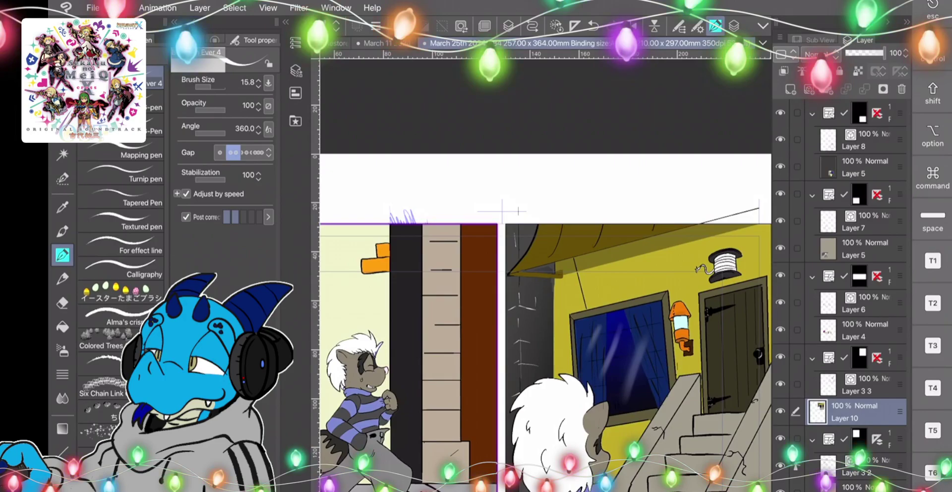
Examine the coloured panels across the whole comic page.
{"action": "scroll", "coordinate": [624, 363], "scroll_direction": "down", "scroll_amount": 2}
{"action": "scroll", "coordinate": [545, 322], "scroll_direction": "down", "scroll_amount": 3}
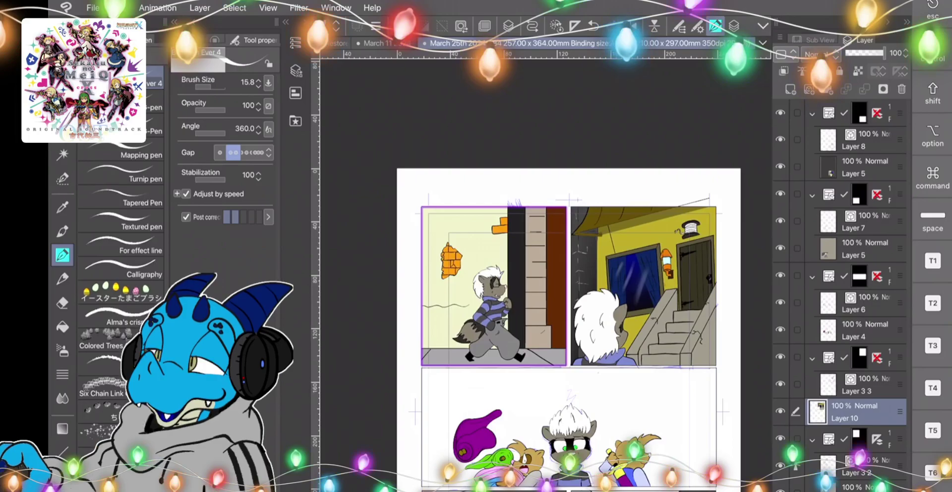
{"action": "scroll", "coordinate": [545, 272], "scroll_direction": "down", "scroll_amount": 5}
{"action": "scroll", "coordinate": [546, 273], "scroll_direction": "up", "scroll_amount": 4}
{"action": "scroll", "coordinate": [545, 272], "scroll_direction": "up", "scroll_amount": 2}
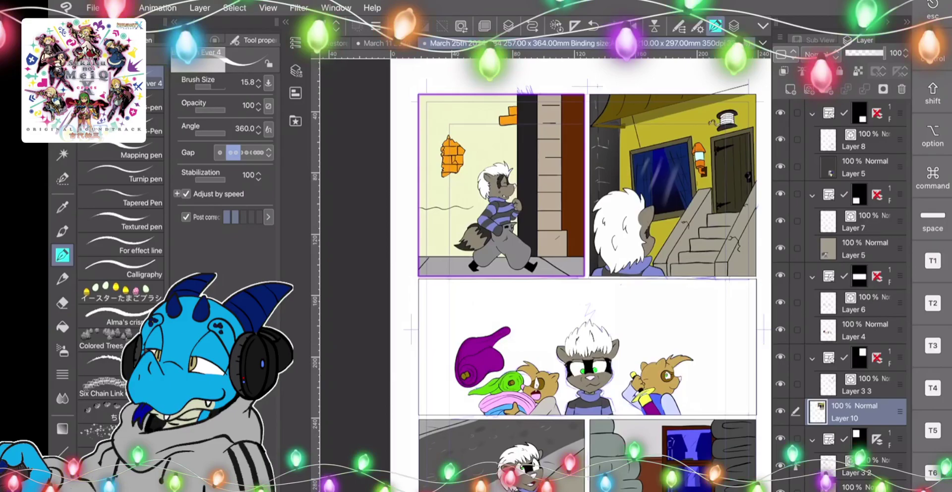
{"action": "left_click", "coordinate": [379, 43]}
{"action": "scroll", "coordinate": [545, 278], "scroll_direction": "down", "scroll_amount": 2}
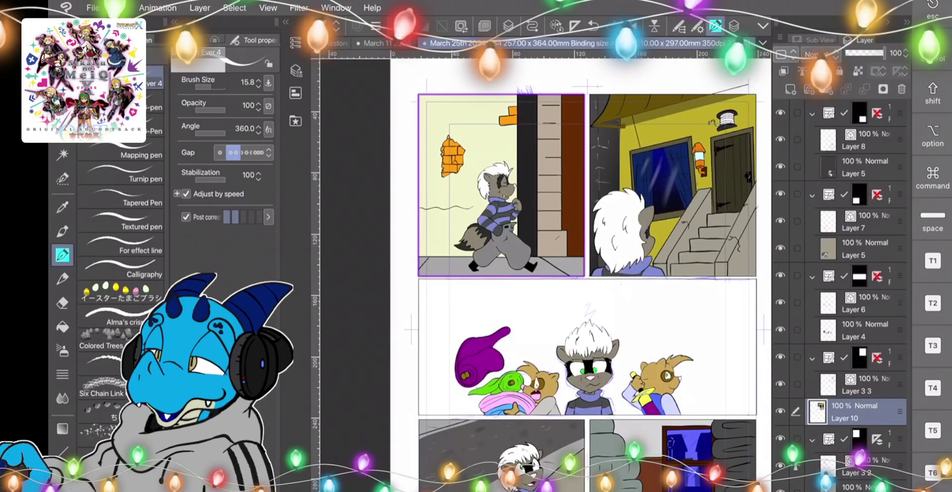
Set the drawing colour to hue 235 and luminosity 100, and switch to the foreground-to-background Gradient tool.
{"action": "left_click", "coordinate": [337, 485]}
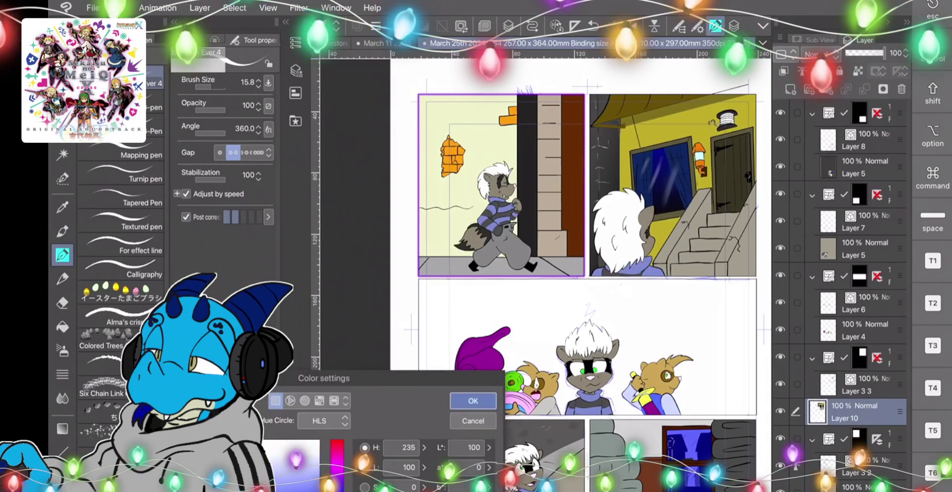
{"action": "left_click", "coordinate": [473, 400]}
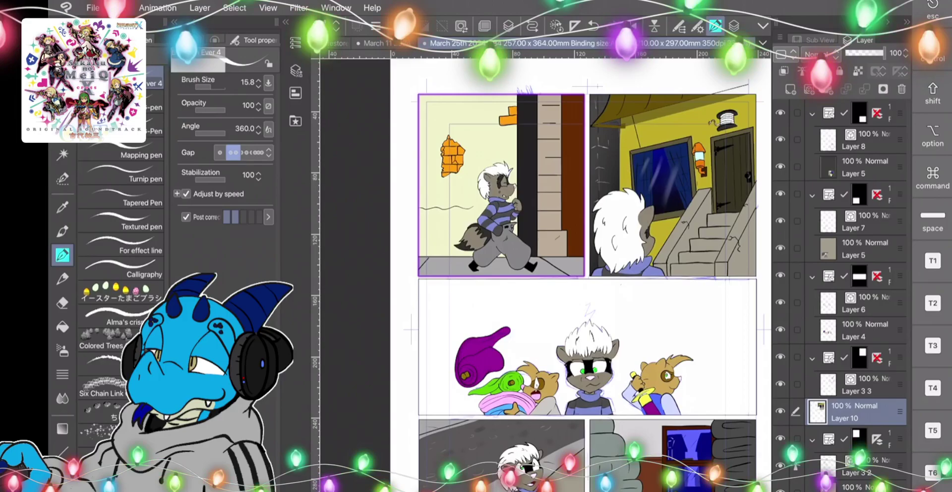
{"action": "key", "text": "g"}
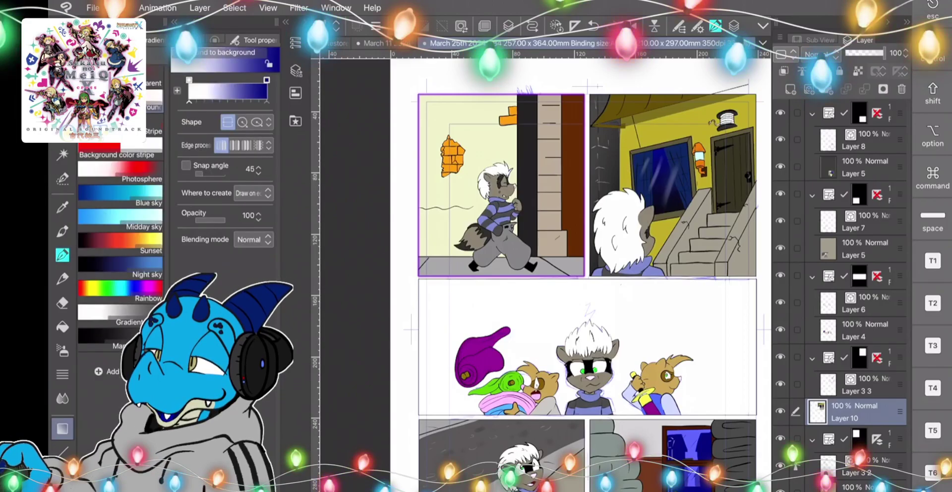
Add a raster layer beneath Layer 4 and fill the wide middle panel's background with a circular white-to-dark-blue gradient centred behind the main character.
{"action": "left_click", "coordinate": [860, 331]}
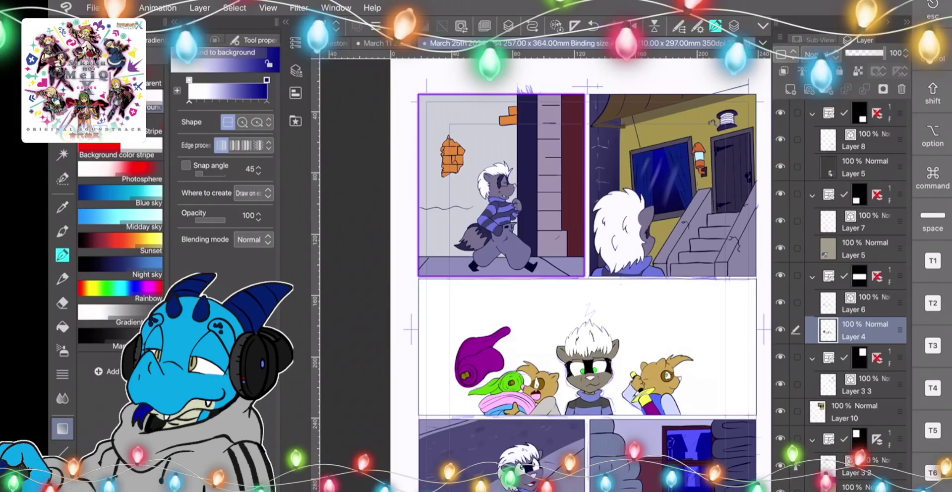
{"action": "left_click", "coordinate": [790, 90]}
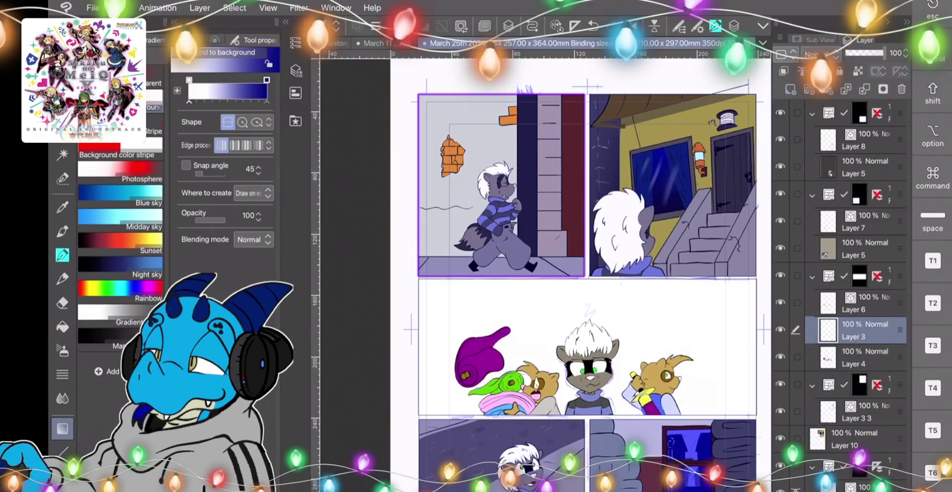
{"action": "left_click_drag", "start_coordinate": [899, 329], "coordinate": [900, 370]}
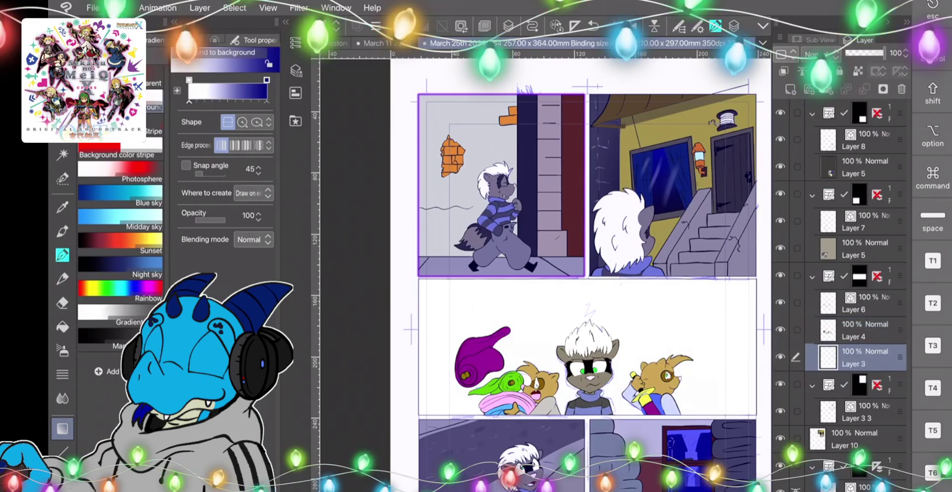
{"action": "left_click", "coordinate": [242, 123]}
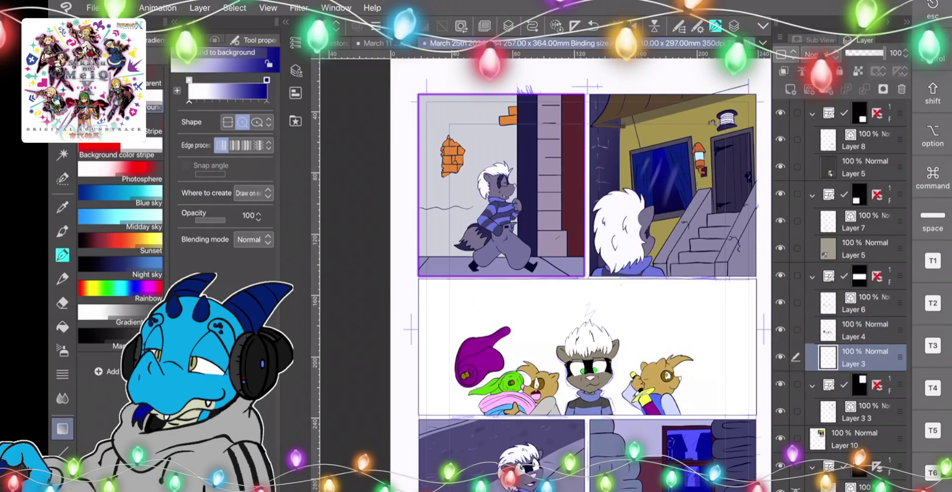
{"action": "left_click_drag", "start_coordinate": [536, 346], "coordinate": [390, 347]}
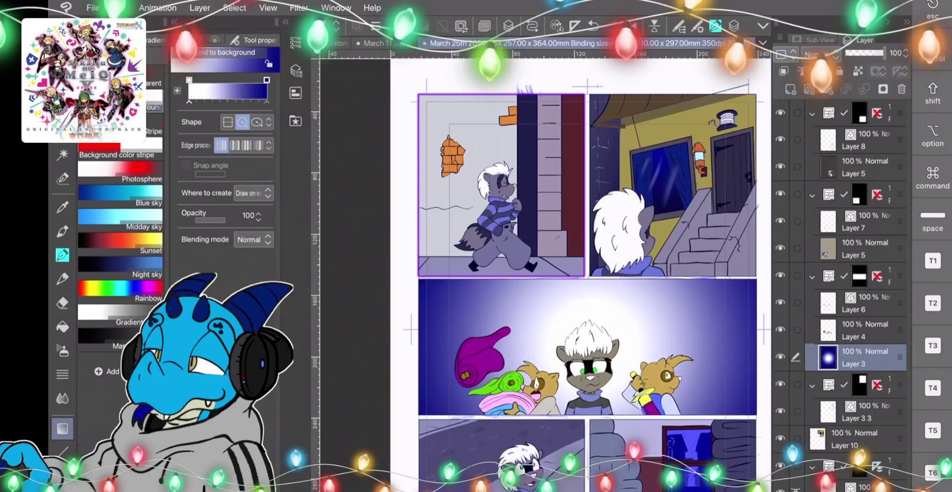
Try to draw radiating scattered saturated lines of brush size 8.0 around the central character in the wide middle panel.
{"action": "left_click", "coordinate": [62, 450]}
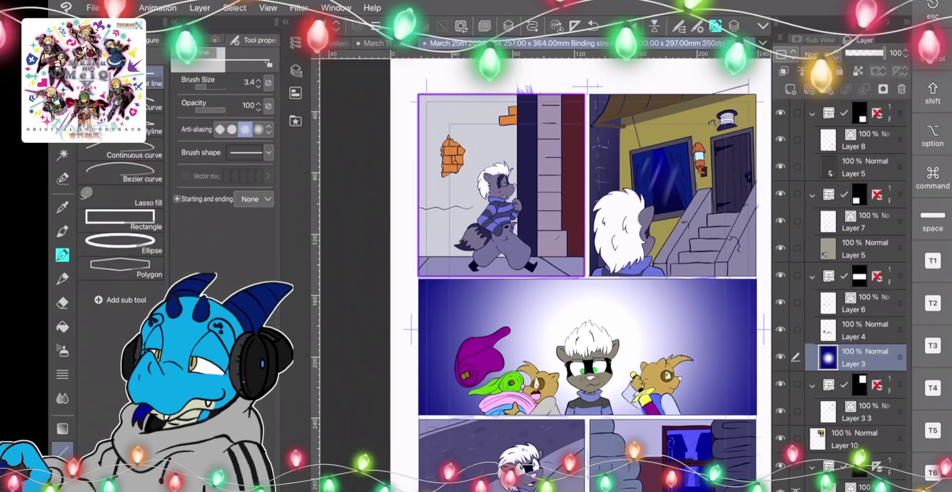
{"action": "left_click", "coordinate": [149, 54]}
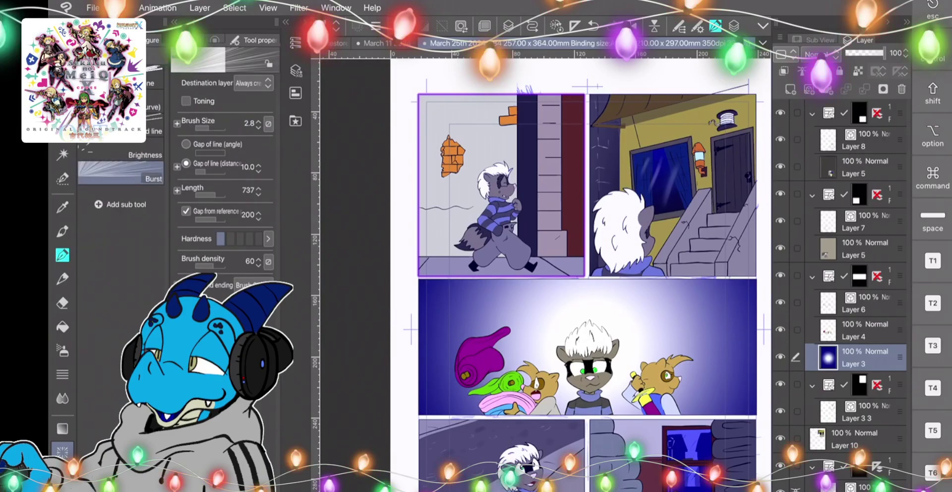
{"action": "left_click", "coordinate": [153, 78]}
{"action": "left_click_drag", "start_coordinate": [587, 353], "coordinate": [342, 194]}
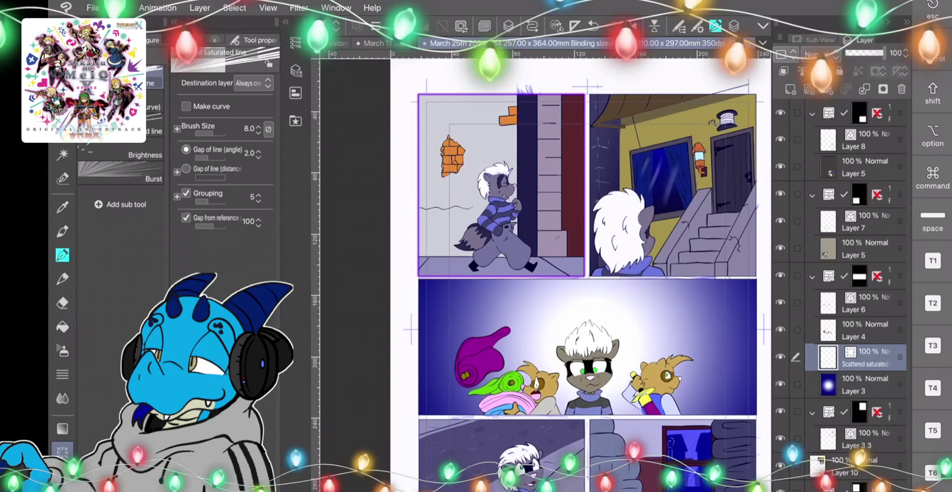
{"action": "left_click_drag", "start_coordinate": [445, 297], "coordinate": [458, 310]}
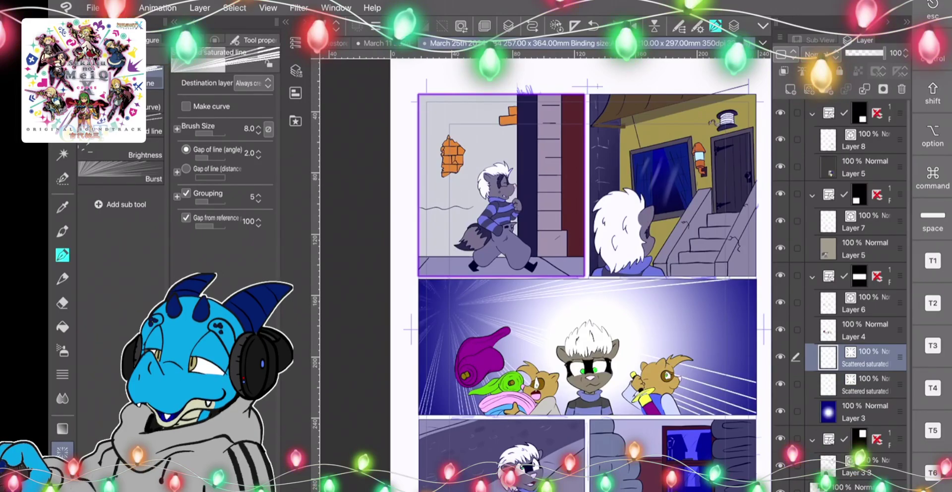
{"action": "key", "text": "ctrl+z"}
{"action": "key", "text": "ctrl+z"}
{"action": "key", "text": "ctrl+z"}
{"action": "left_click_drag", "start_coordinate": [584, 324], "coordinate": [551, 350]}
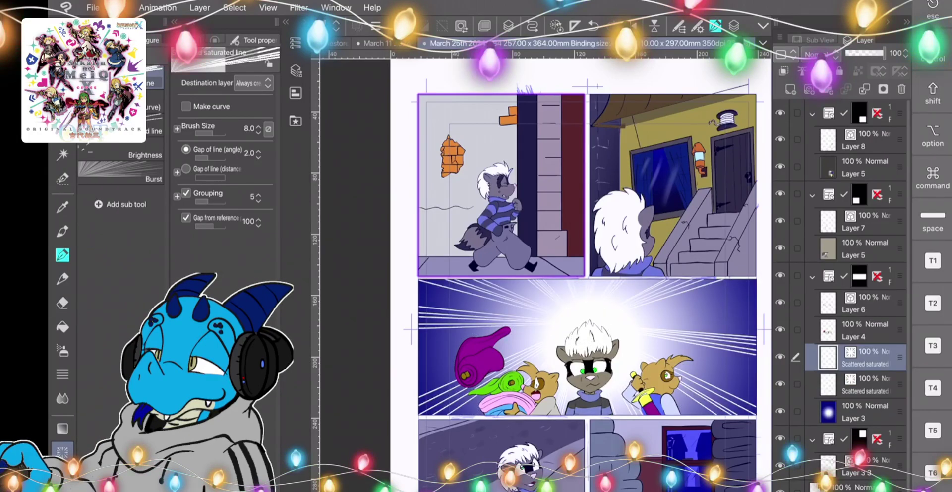
{"action": "left_click", "coordinate": [574, 26]}
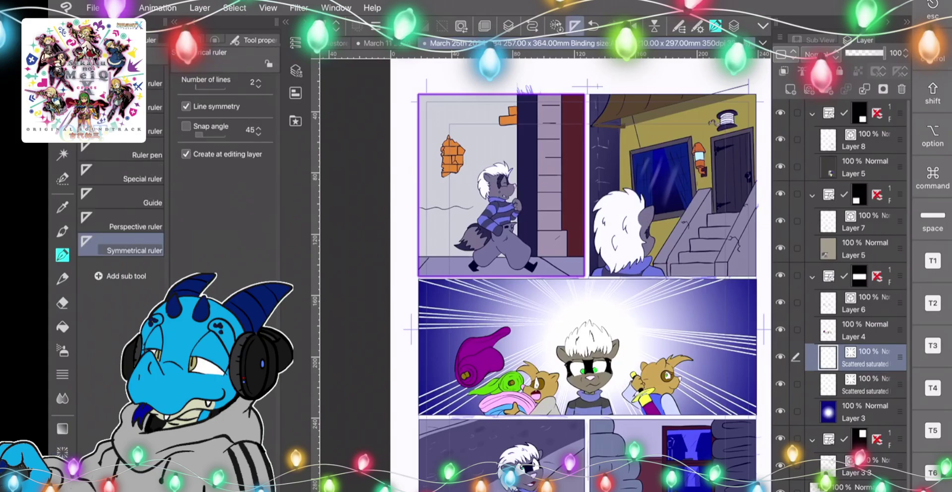
{"action": "key", "text": "ctrl+z"}
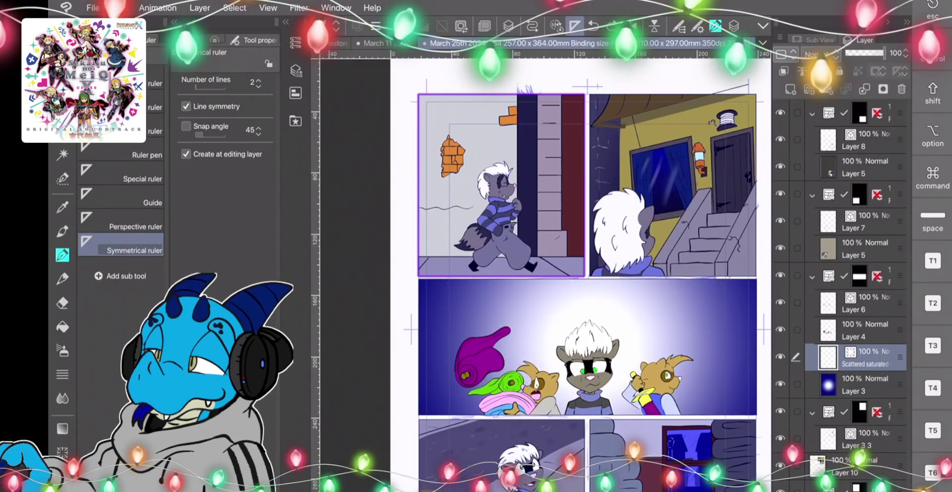
Draw white Burst lines with brush size 2.8 and length 737 radiating from behind the central character in the wide middle panel.
{"action": "left_click", "coordinate": [62, 451]}
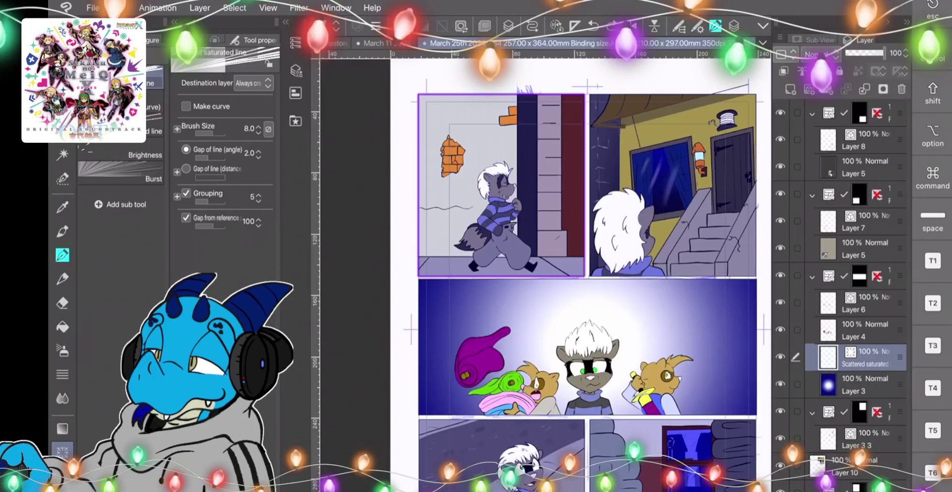
{"action": "left_click", "coordinate": [120, 173]}
{"action": "left_click_drag", "start_coordinate": [576, 349], "coordinate": [714, 349]}
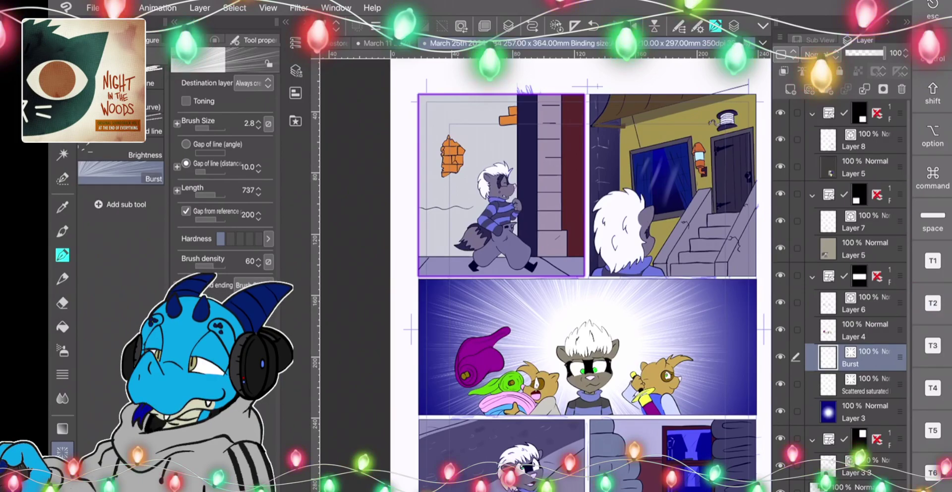
Make Layer 10, which holds the upper panels' colours, the editing layer.
{"action": "left_click", "coordinate": [863, 140]}
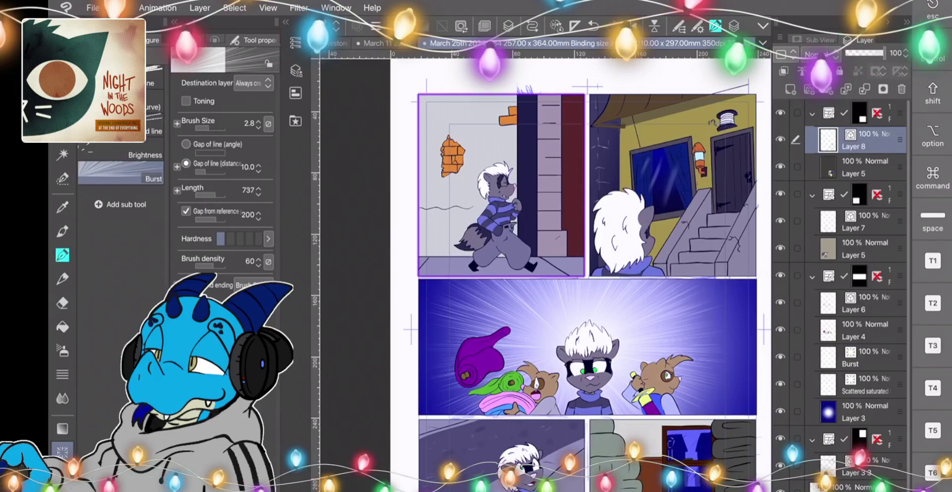
{"action": "scroll", "coordinate": [842, 295], "scroll_direction": "down", "scroll_amount": 1}
{"action": "scroll", "coordinate": [841, 295], "scroll_direction": "up", "scroll_amount": 1}
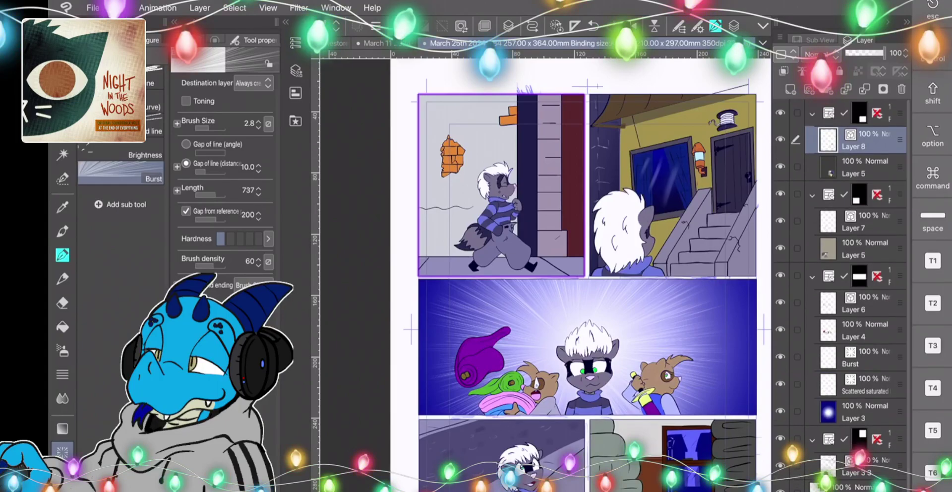
{"action": "left_click", "coordinate": [496, 189]}
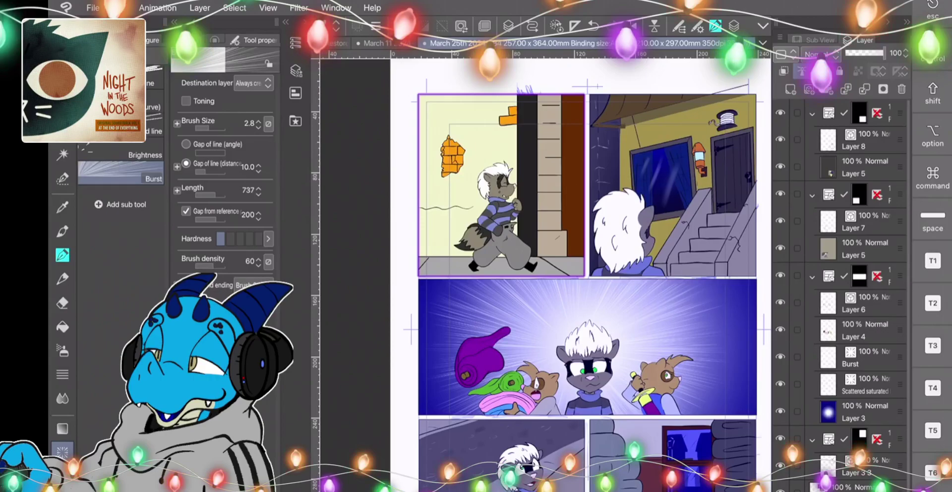
{"action": "key", "text": "ctrl+z"}
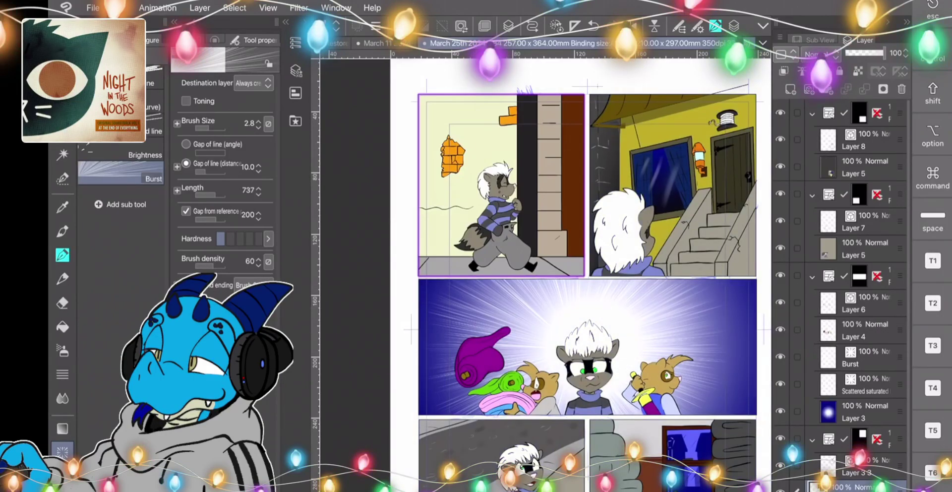
Try a black bucket fill at the lower corner of the walking character's panel, and undo it.
{"action": "scroll", "coordinate": [587, 278], "scroll_direction": "up", "scroll_amount": 1}
{"action": "scroll", "coordinate": [546, 276], "scroll_direction": "up", "scroll_amount": 5}
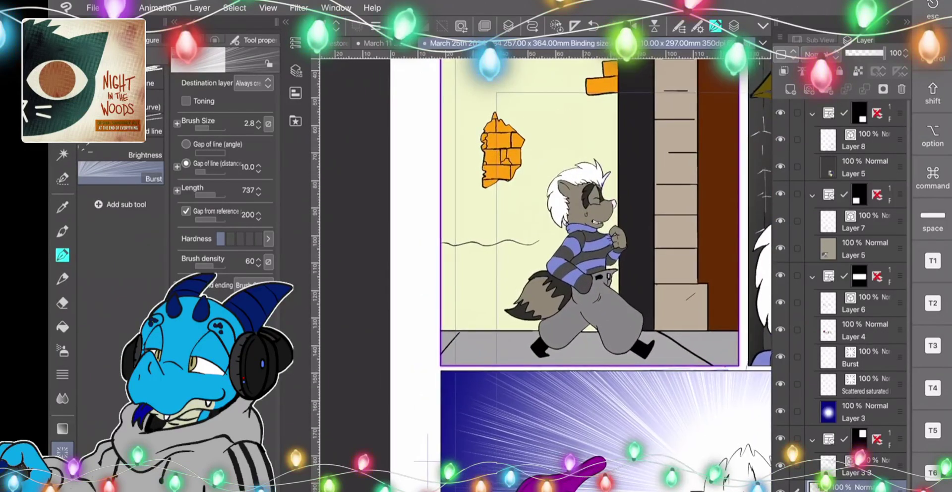
{"action": "double_click", "coordinate": [62, 481]}
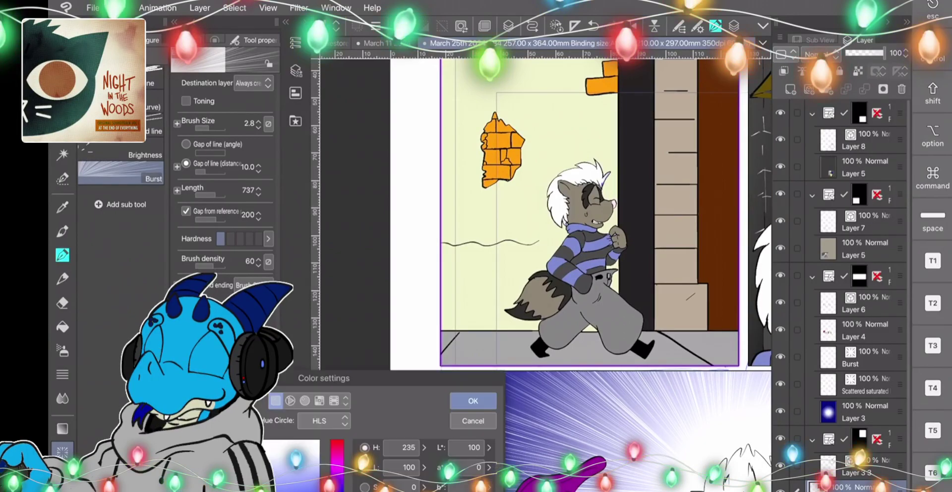
{"action": "left_click", "coordinate": [473, 400]}
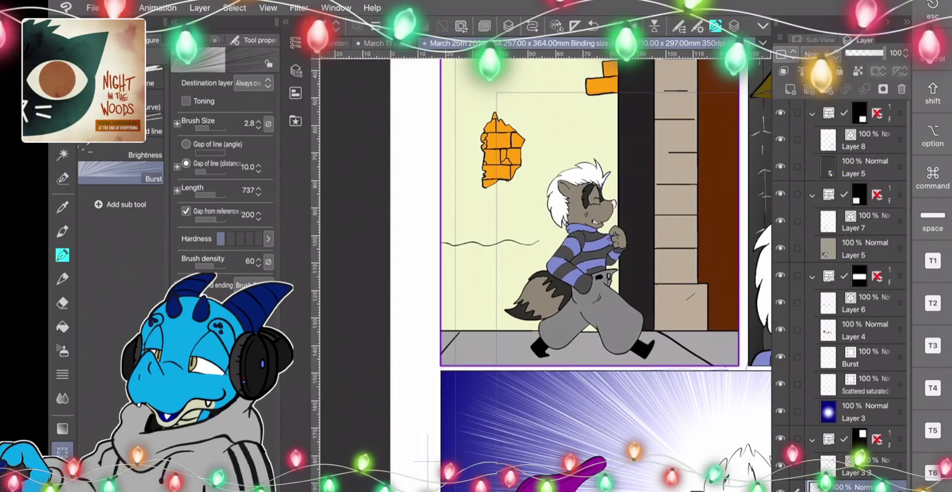
{"action": "left_click", "coordinate": [62, 327]}
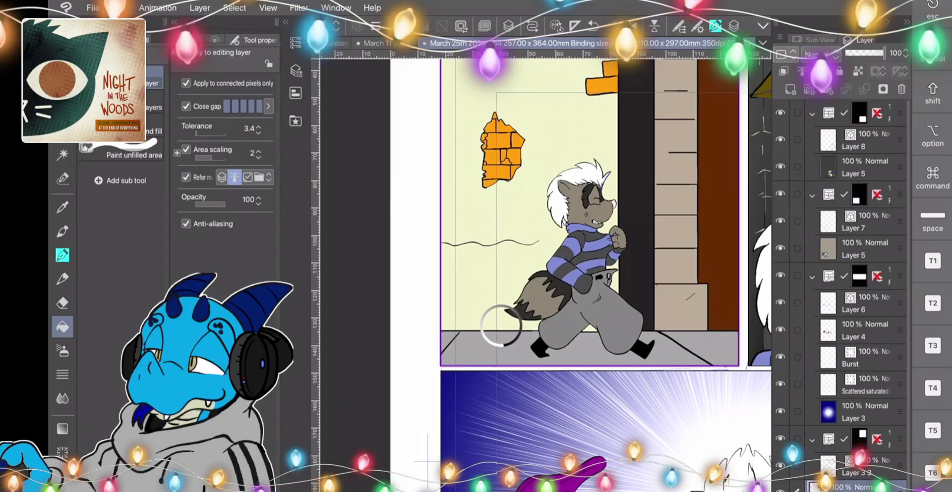
{"action": "left_click", "coordinate": [427, 355]}
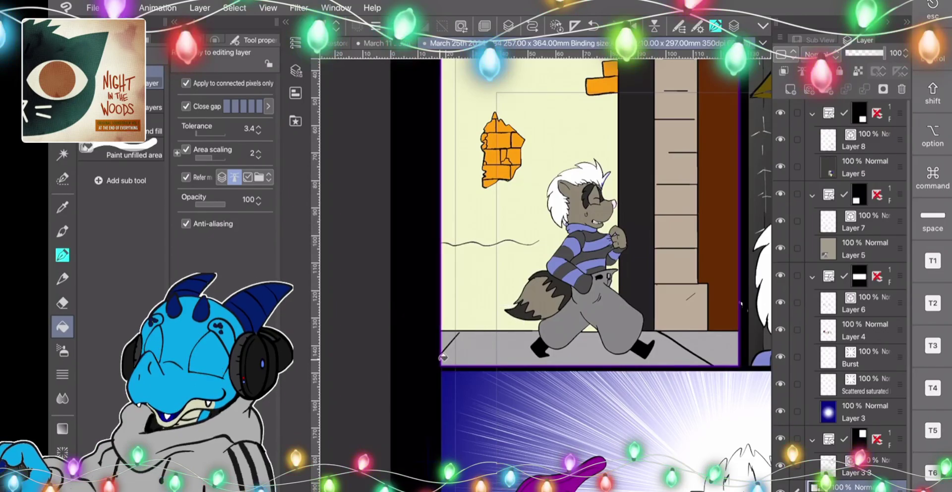
{"action": "key", "text": "super+z"}
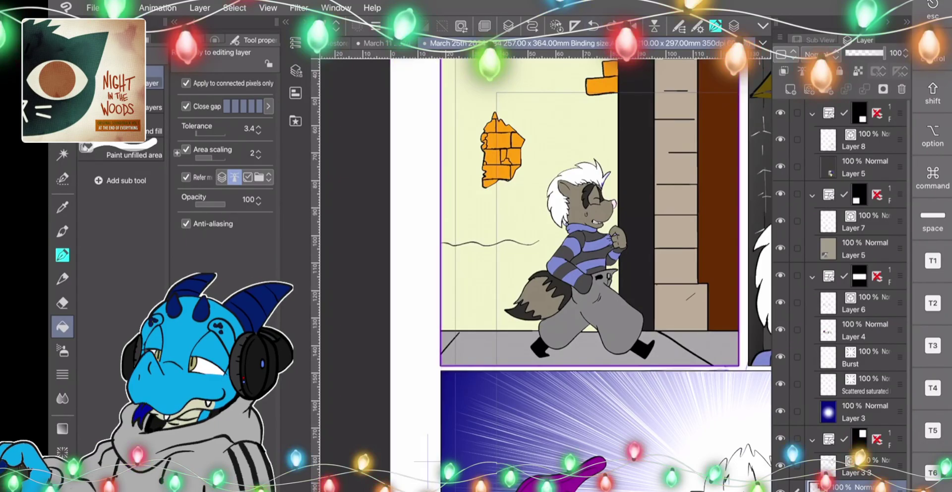
Make Layer 6 in the wide middle panel's folder the editing layer.
{"action": "scroll", "coordinate": [542, 275], "scroll_direction": "up", "scroll_amount": 5}
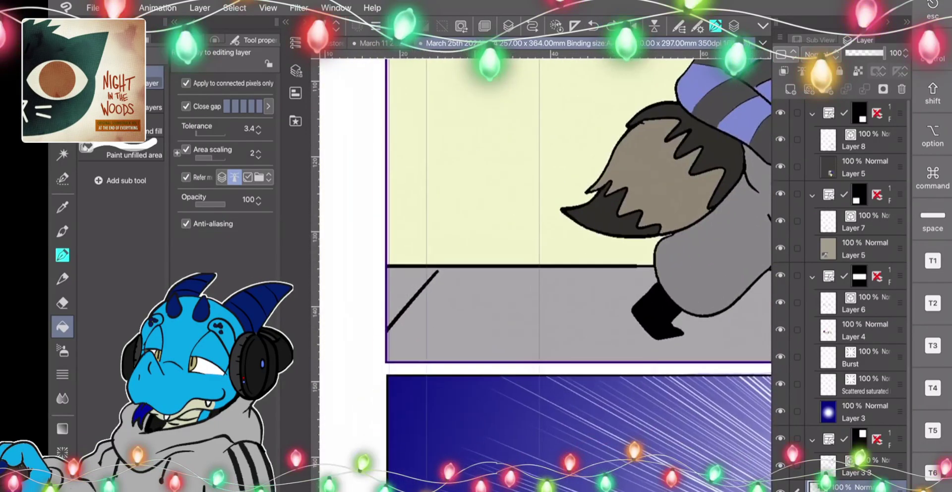
{"action": "scroll", "coordinate": [419, 281], "scroll_direction": "up", "scroll_amount": 3}
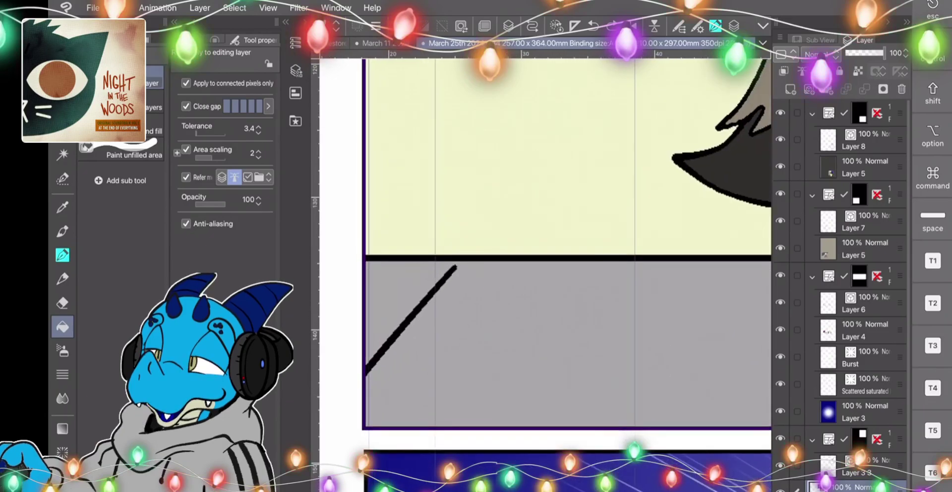
{"action": "scroll", "coordinate": [686, 123], "scroll_direction": "down", "scroll_amount": 8}
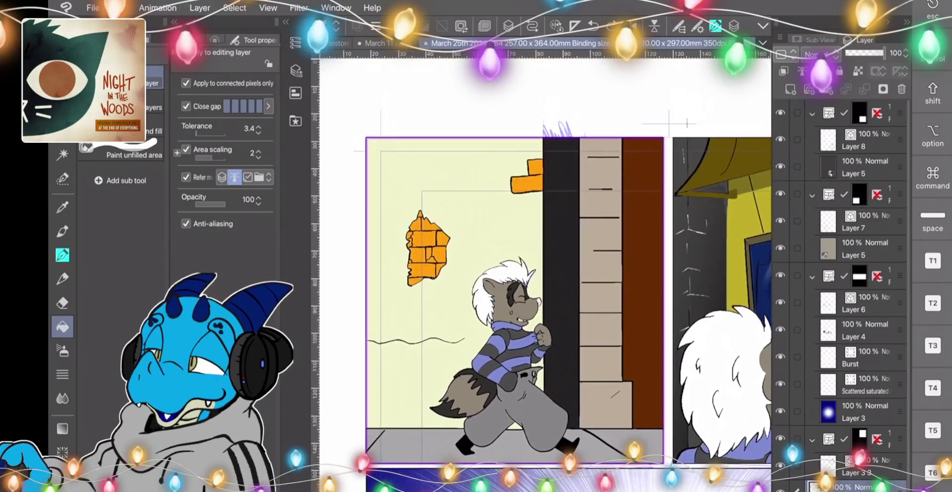
{"action": "scroll", "coordinate": [347, 326], "scroll_direction": "down", "scroll_amount": 3}
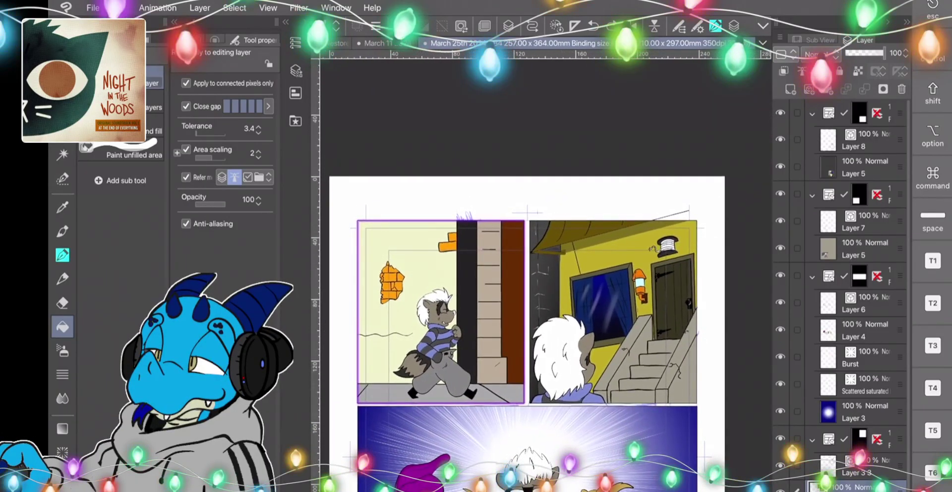
{"action": "left_click", "coordinate": [856, 466]}
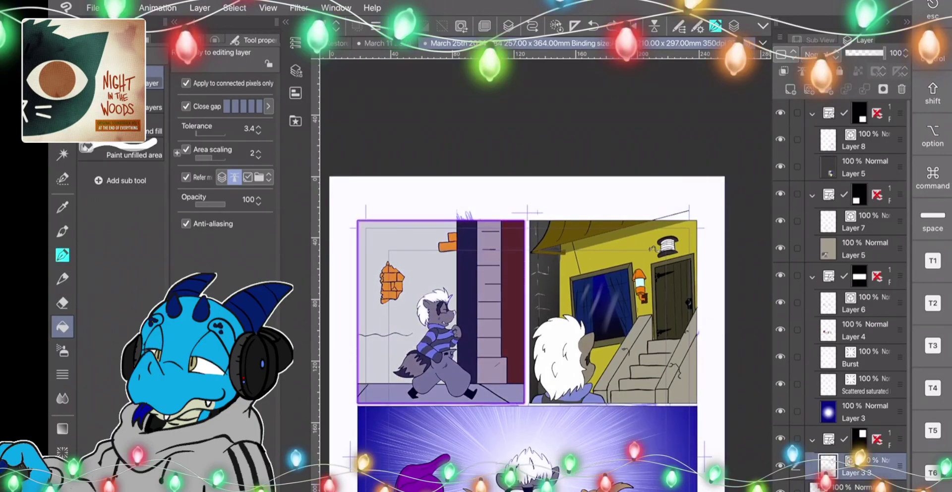
{"action": "left_click", "coordinate": [856, 303]}
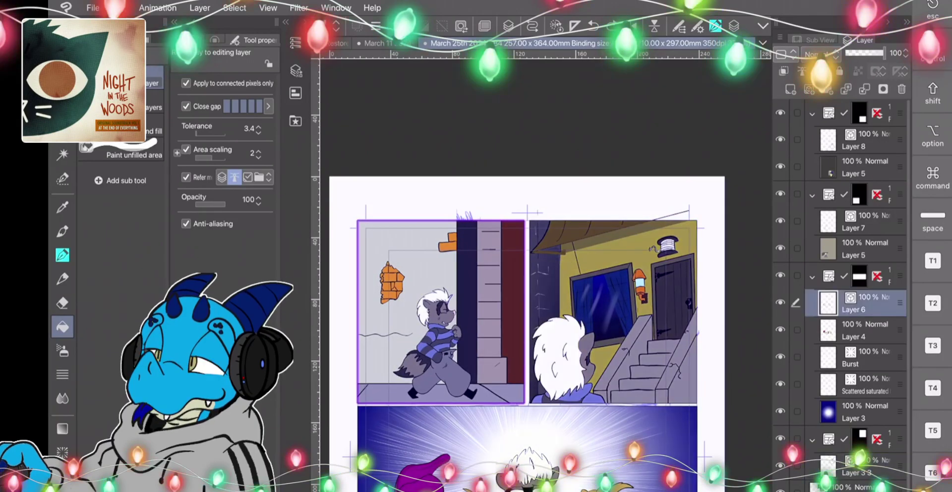